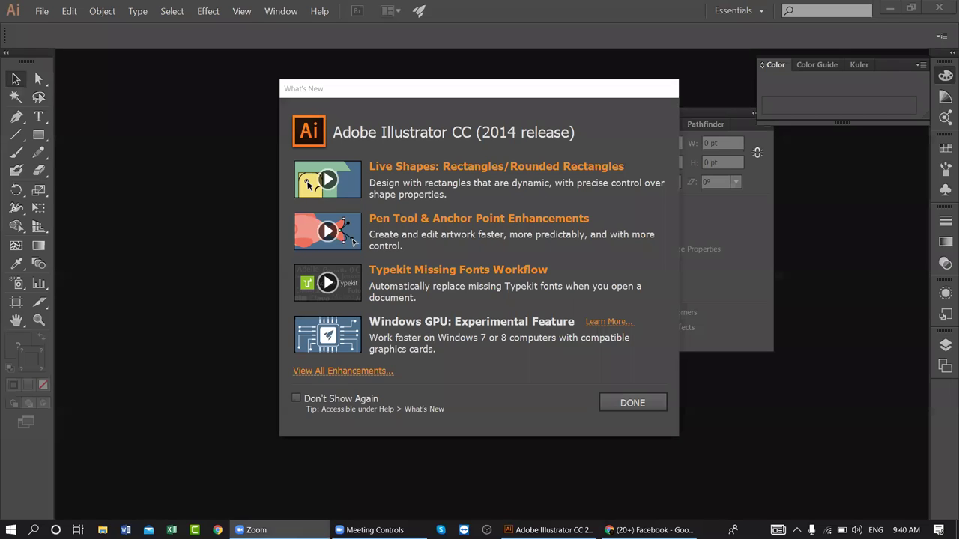
- Close Illustrator's What's New notice and minimize Illustrator to the taskbar
click(788, 164)
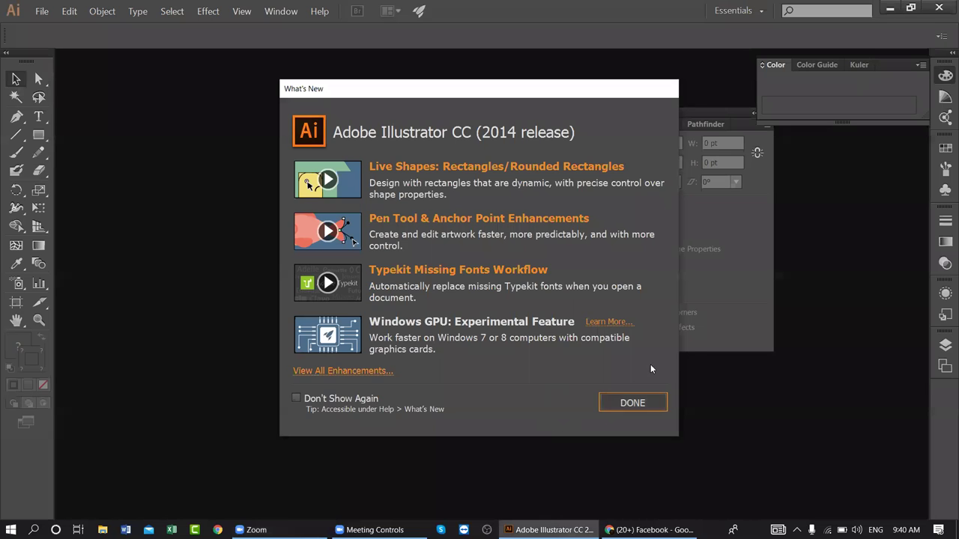
click(632, 403)
click(889, 8)
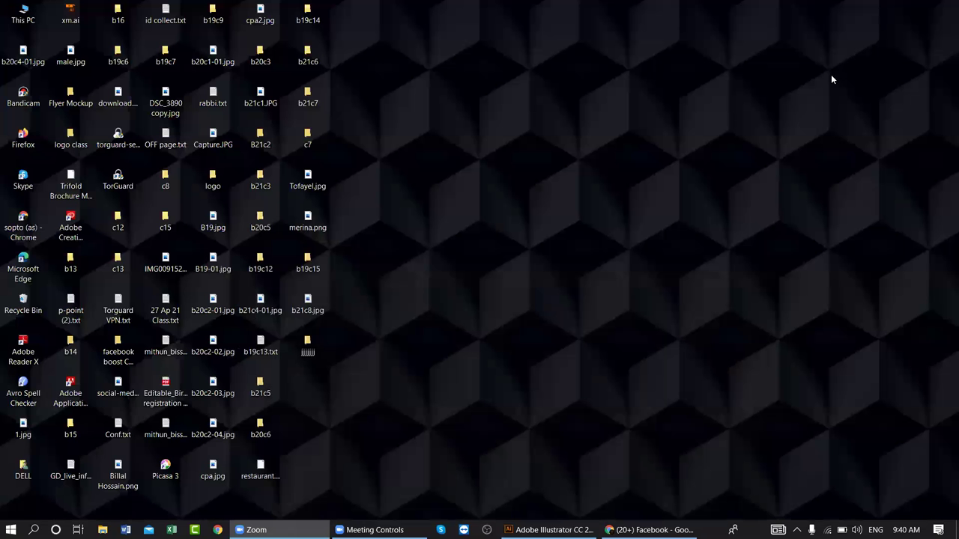
- Refresh the desktop twice and bring the Chrome Facebook window to the front
right_click(759, 48)
click(789, 87)
right_click(756, 42)
click(787, 76)
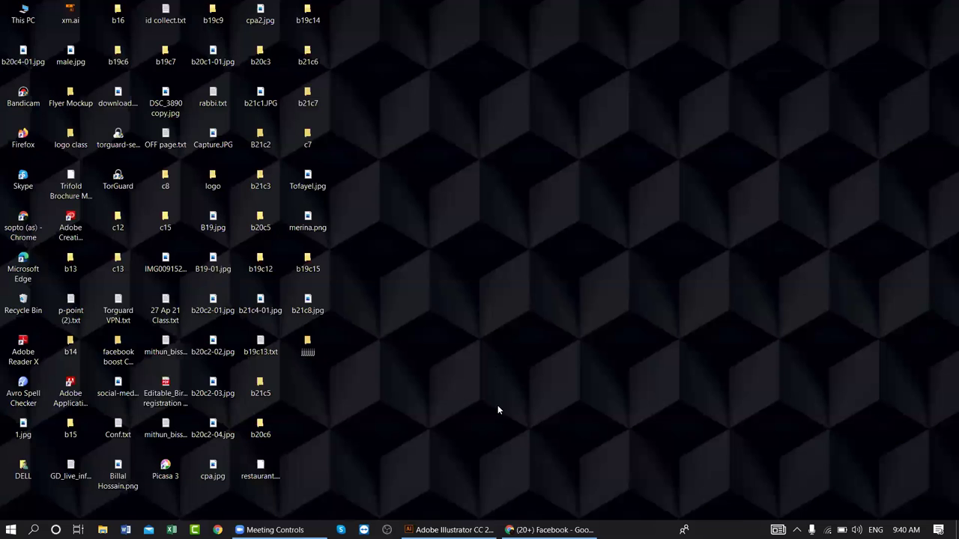
click(550, 529)
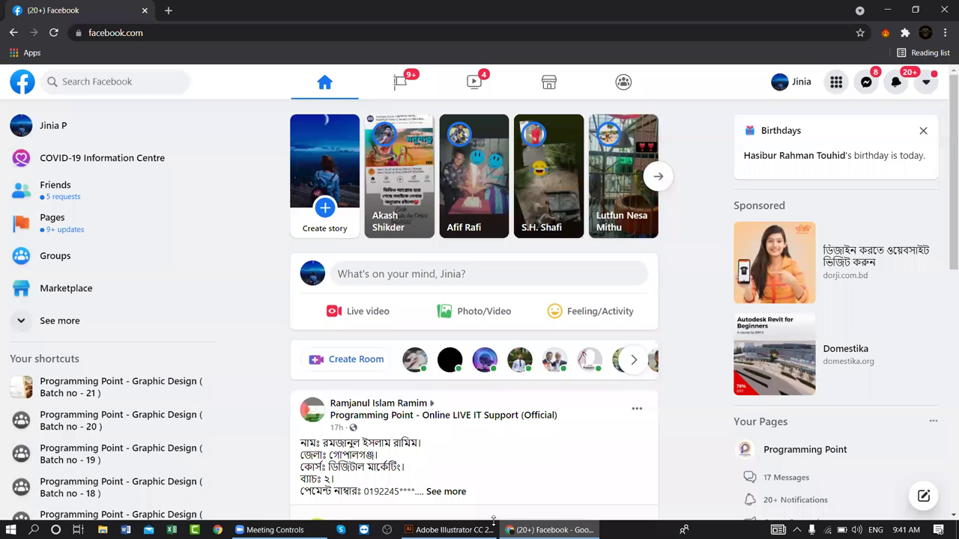
- Open the Programming Point - Graphic Design (Batch no - 20) group in its own tab
right_click(111, 424)
click(150, 323)
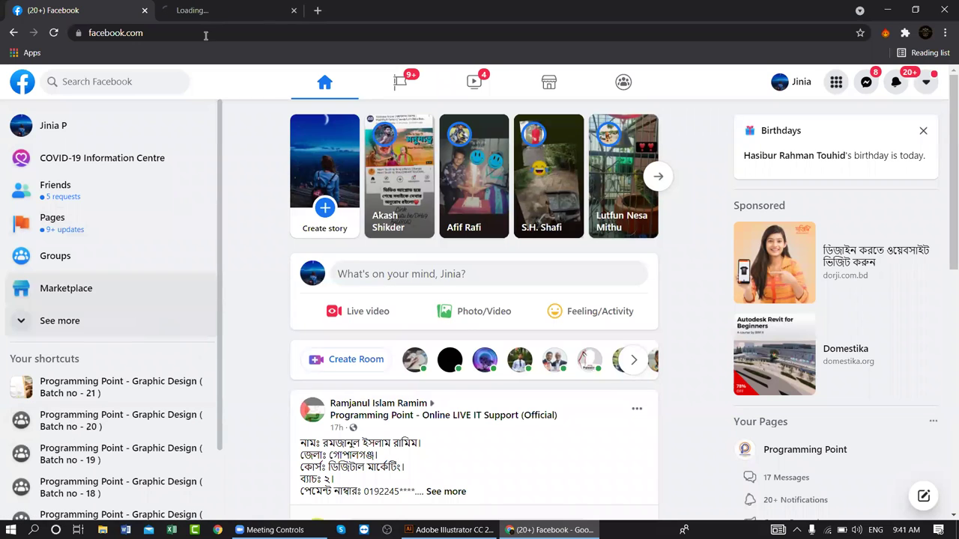
click(213, 6)
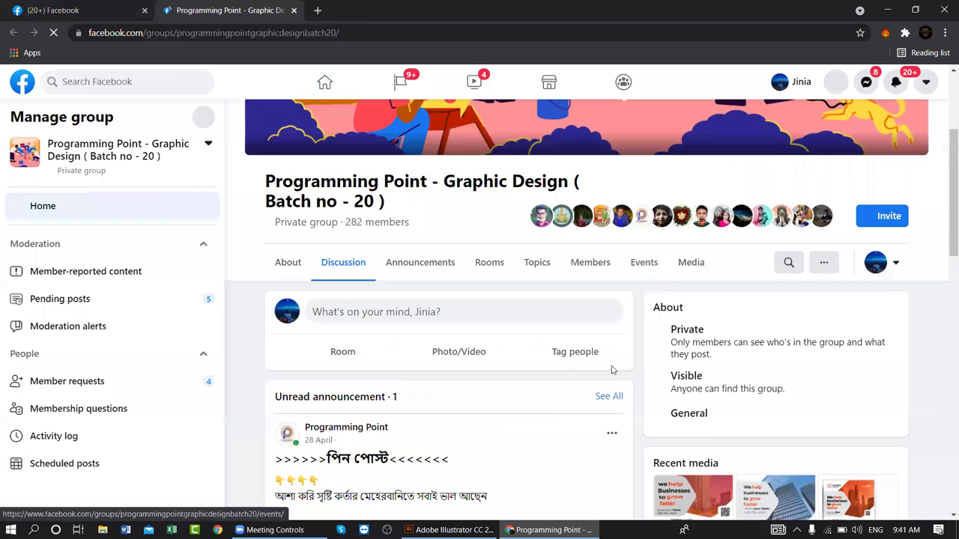
- Scroll through the Batch 20 group feed, then start a fresh blank tab
scroll(531, 425, down, 10)
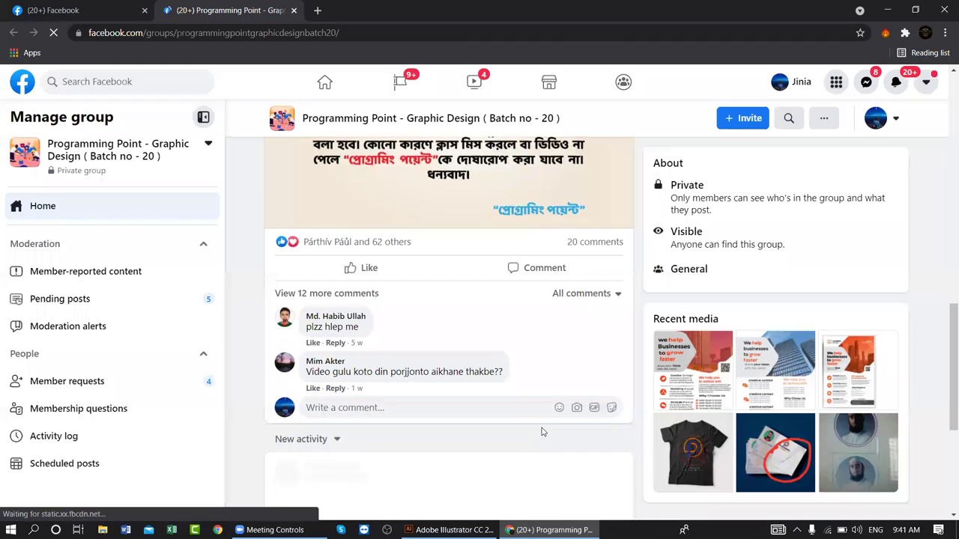
scroll(542, 432, down, 2)
scroll(542, 435, down, 3)
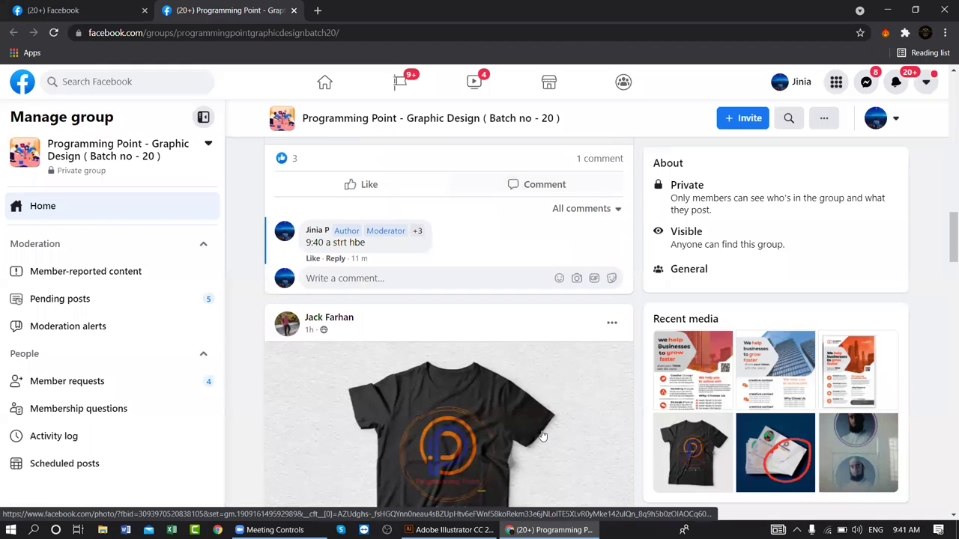
scroll(543, 434, up, 15)
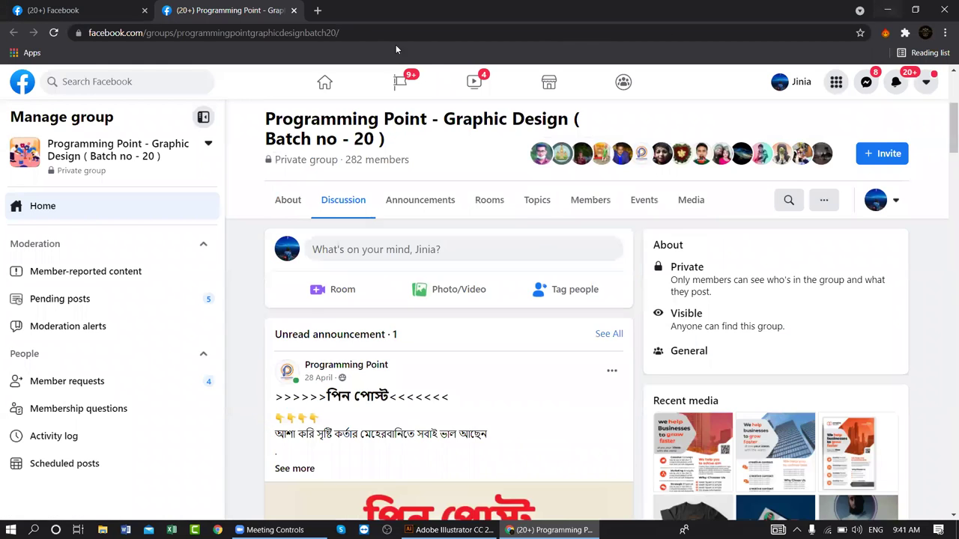
click(318, 10)
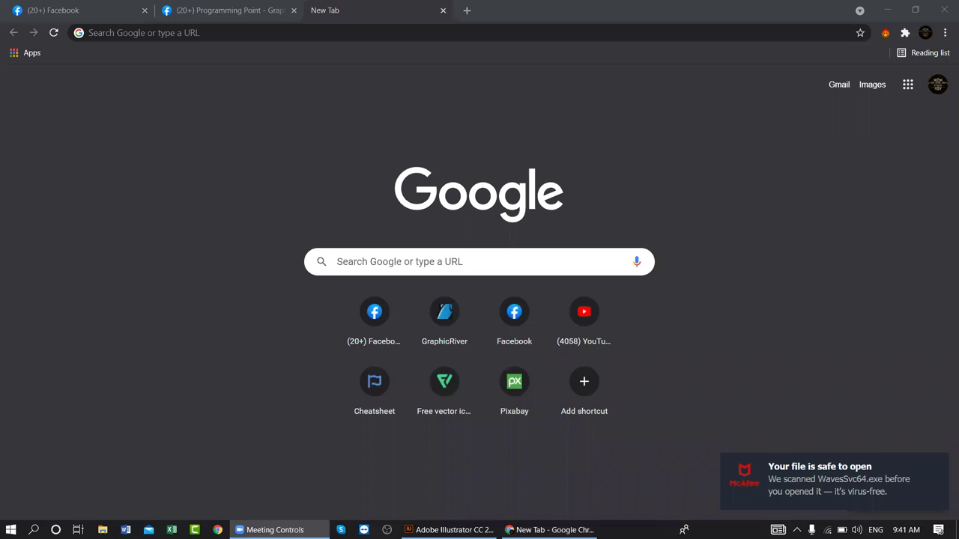
- Dismiss the McAfee scan notice and return to the Batch 20 group tab
click(936, 467)
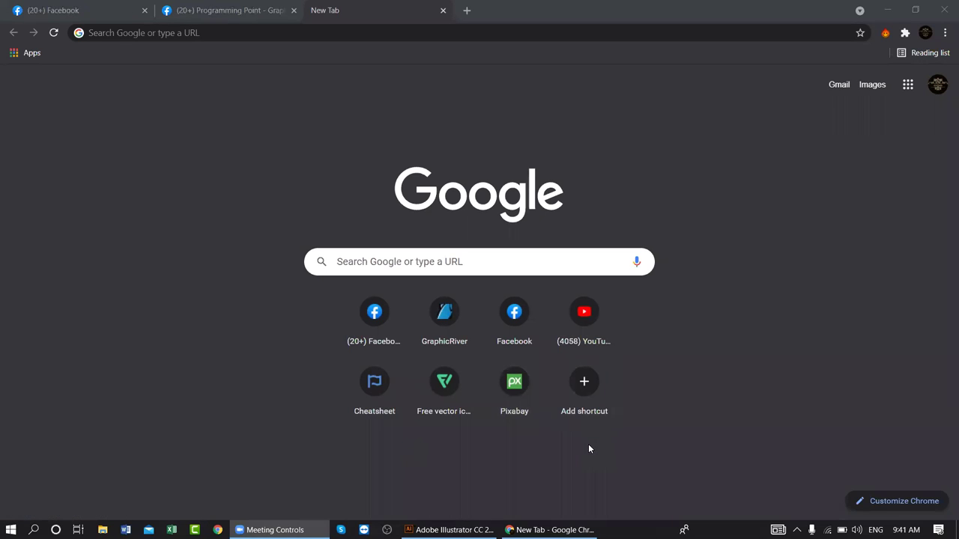
click(217, 10)
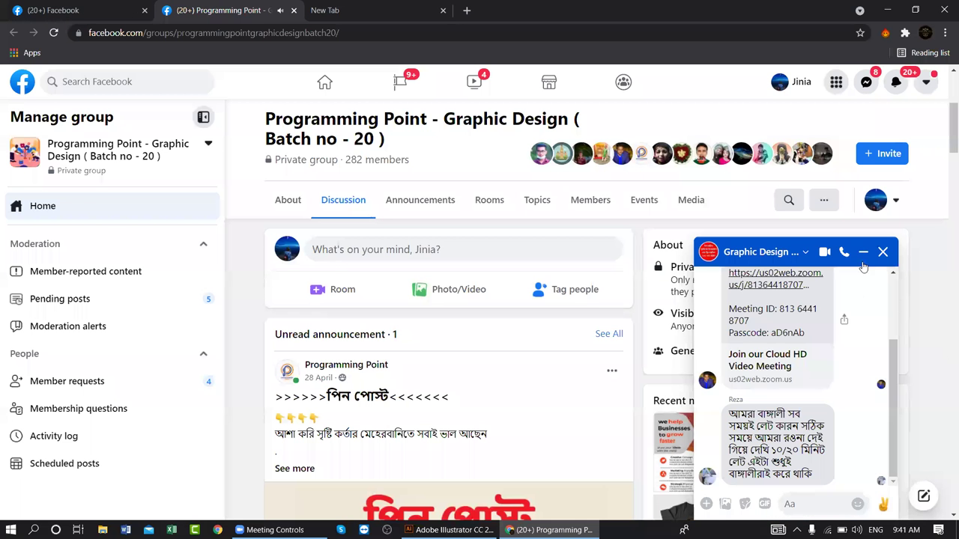
- Close the chat popup, scroll the Batch 20 feed, and go back to the Facebook home tab
click(882, 252)
scroll(379, 355, down, 1)
scroll(372, 361, down, 5)
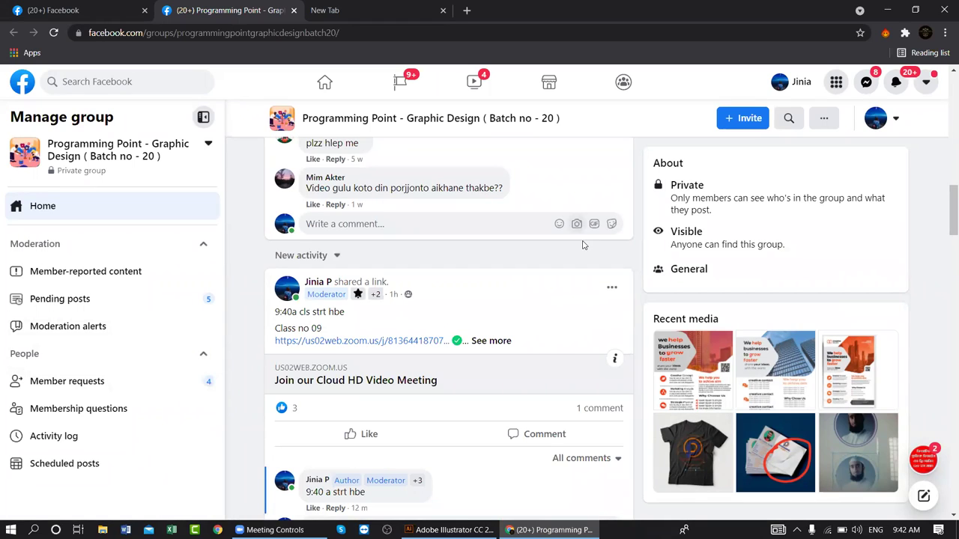
scroll(583, 244, up, 15)
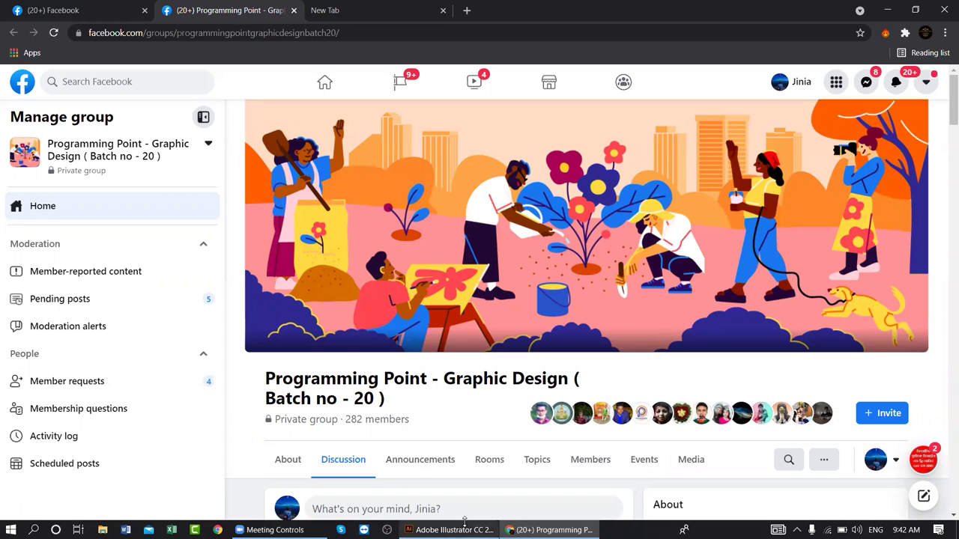
key(ctrl+shift+Tab)
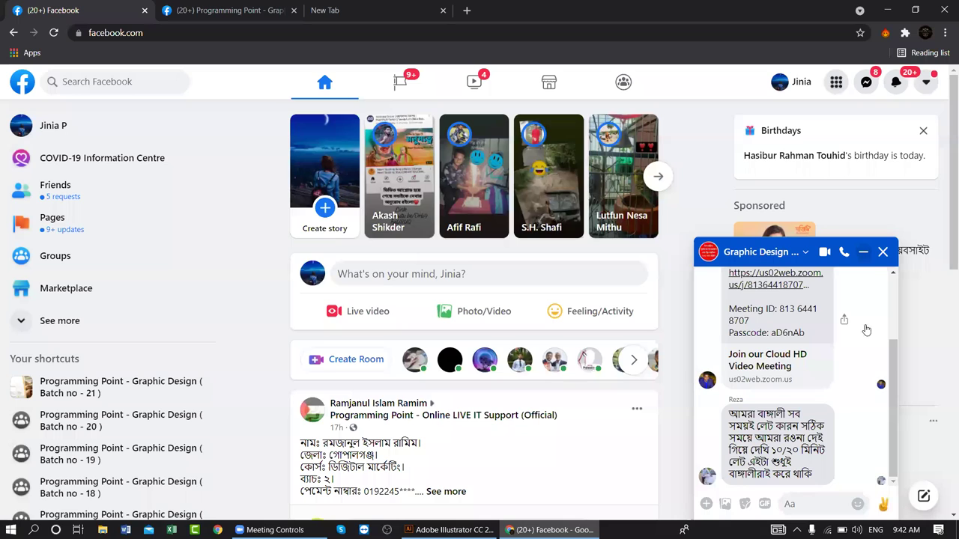
- Collapse the group chat, open the Programming Point page, and browse its feed
key(Escape)
click(813, 452)
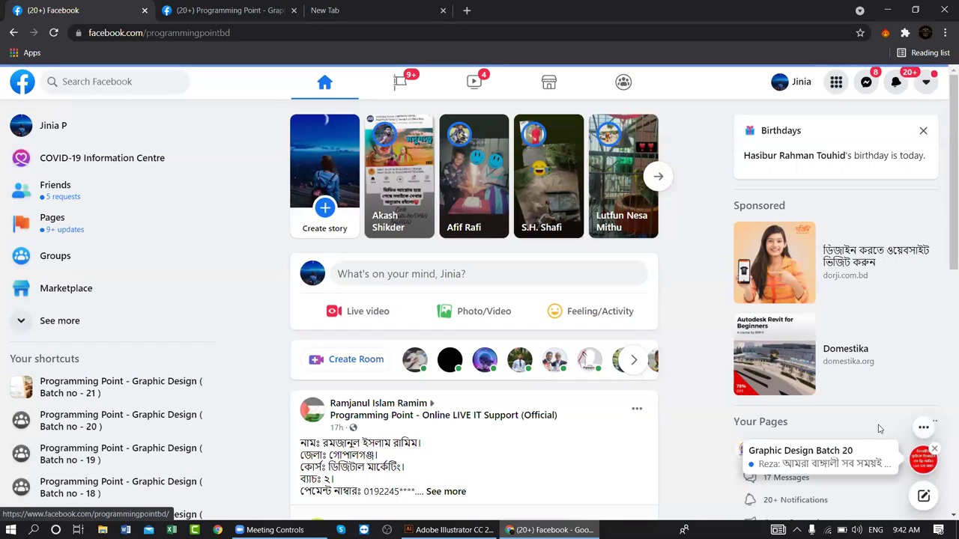
scroll(708, 383, down, 3)
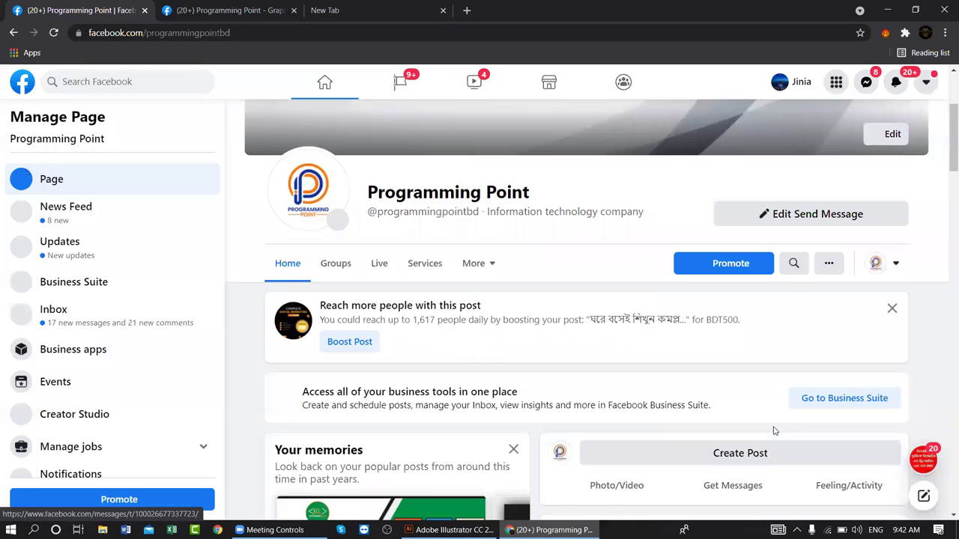
scroll(746, 434, down, 8)
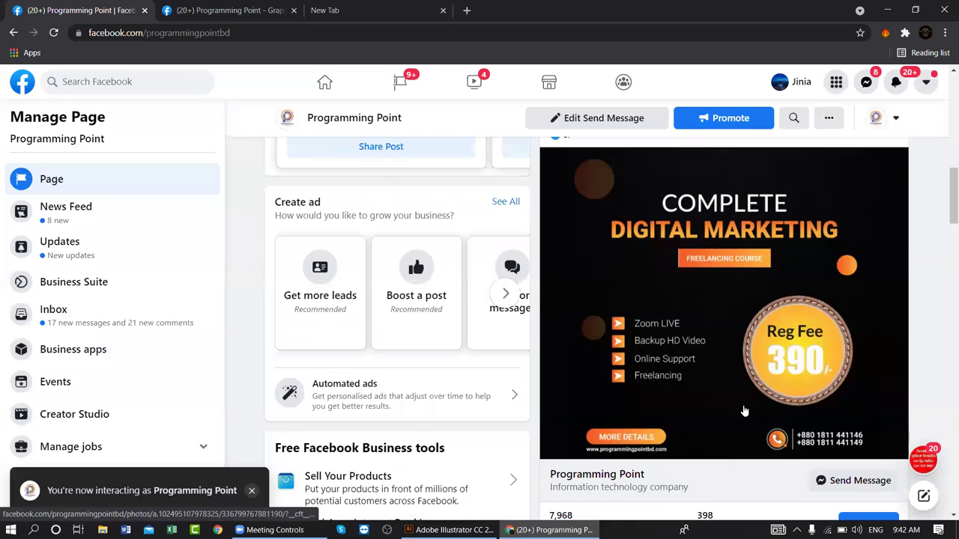
scroll(745, 410, down, 3)
scroll(745, 410, down, 5)
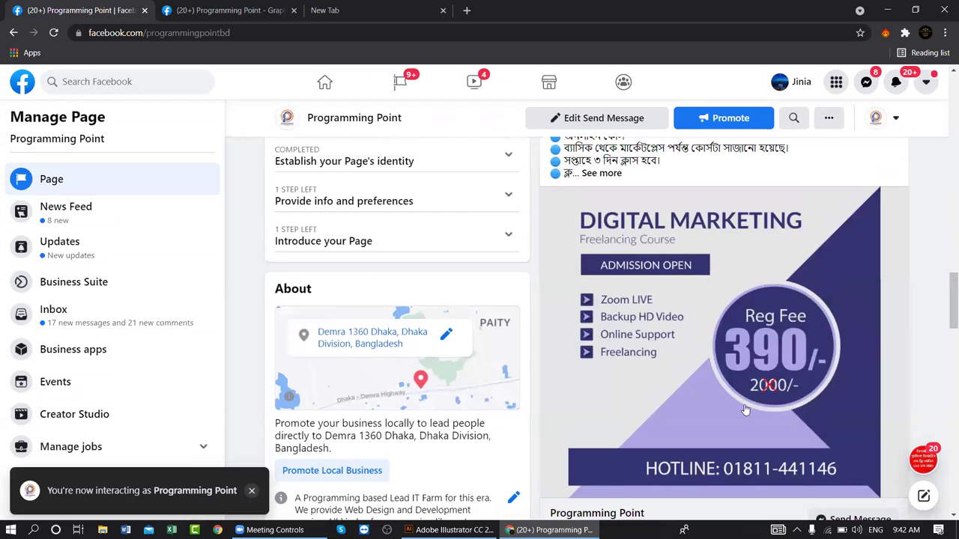
scroll(745, 410, down, 8)
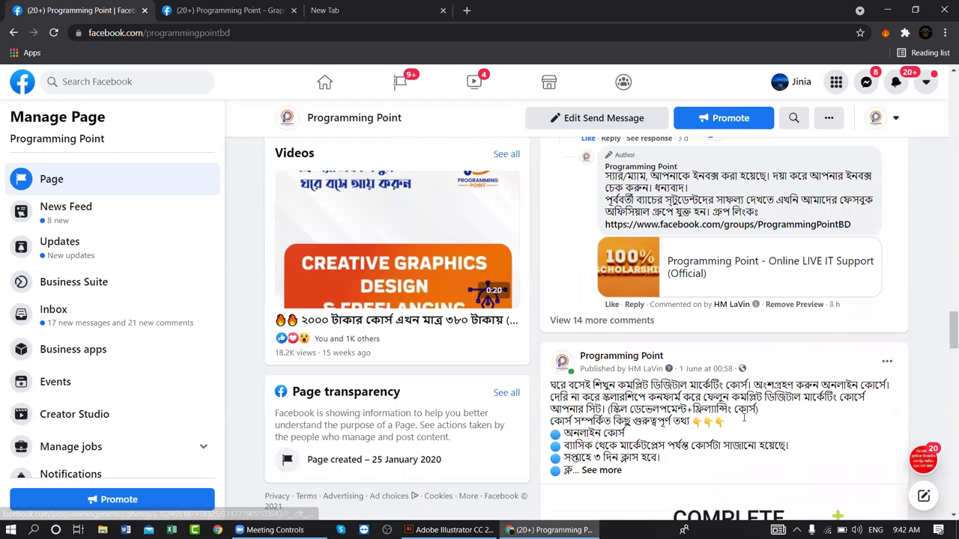
scroll(744, 418, down, 5)
scroll(744, 421, up, 5)
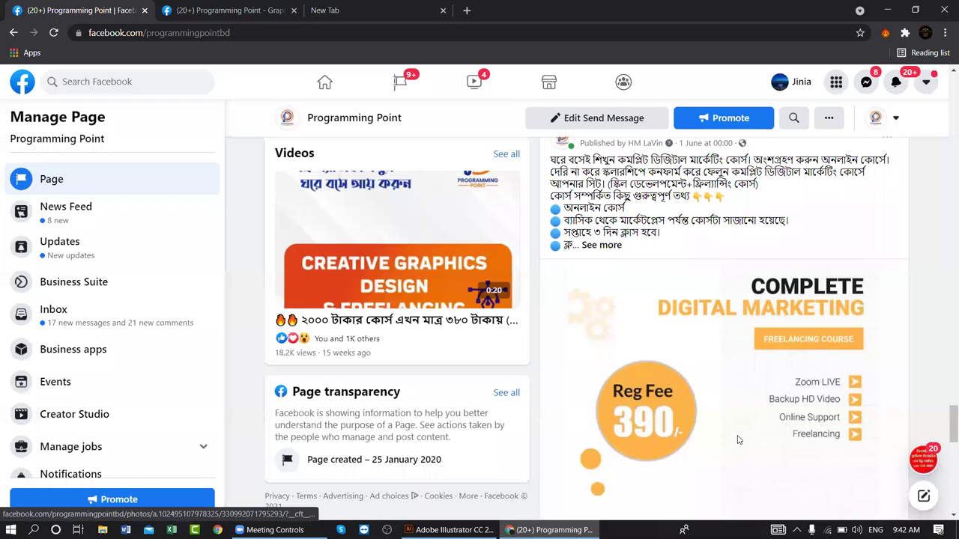
scroll(741, 430, up, 5)
scroll(738, 440, down, 10)
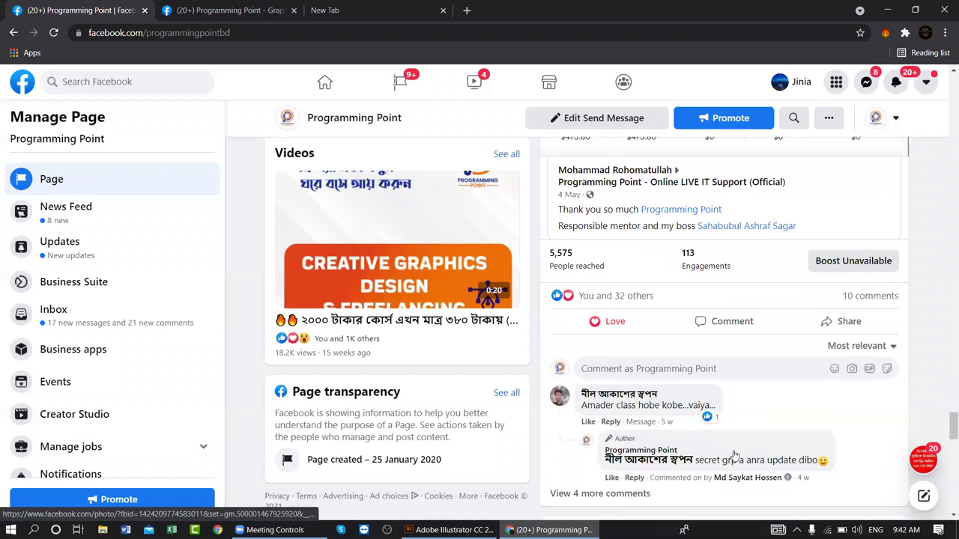
scroll(734, 457, down, 10)
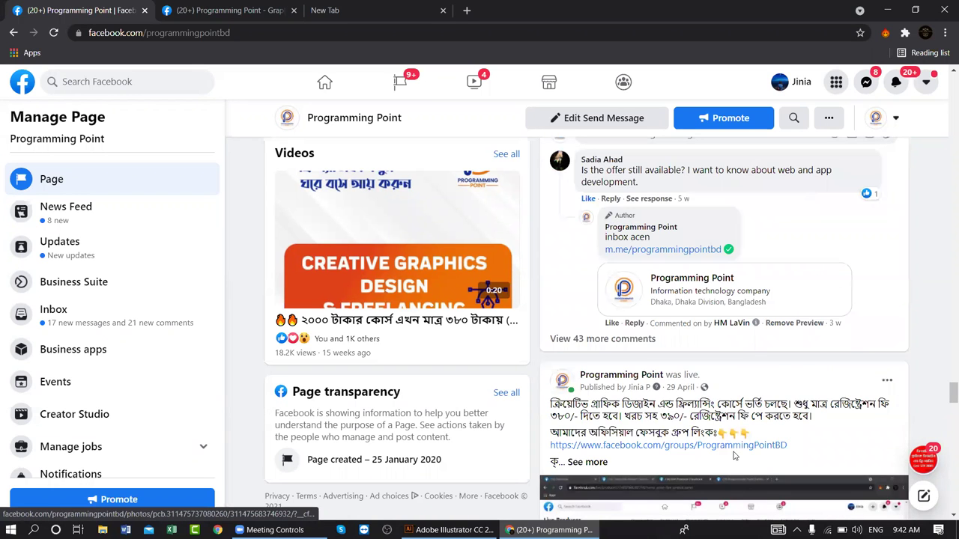
scroll(734, 455, up, 5)
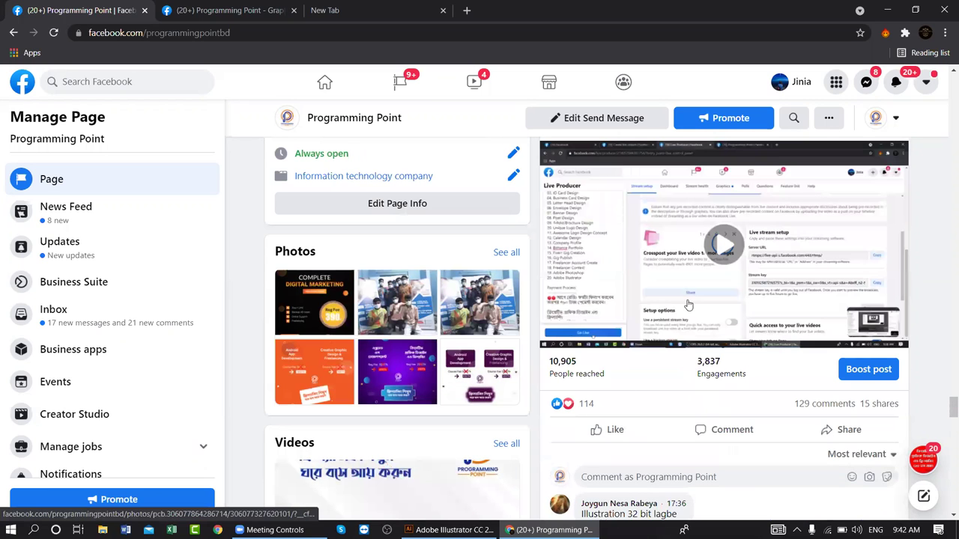
scroll(593, 233, up, 1)
- Expand the course post and highlight the Letter Head Design and Envelope Design modules
click(587, 212)
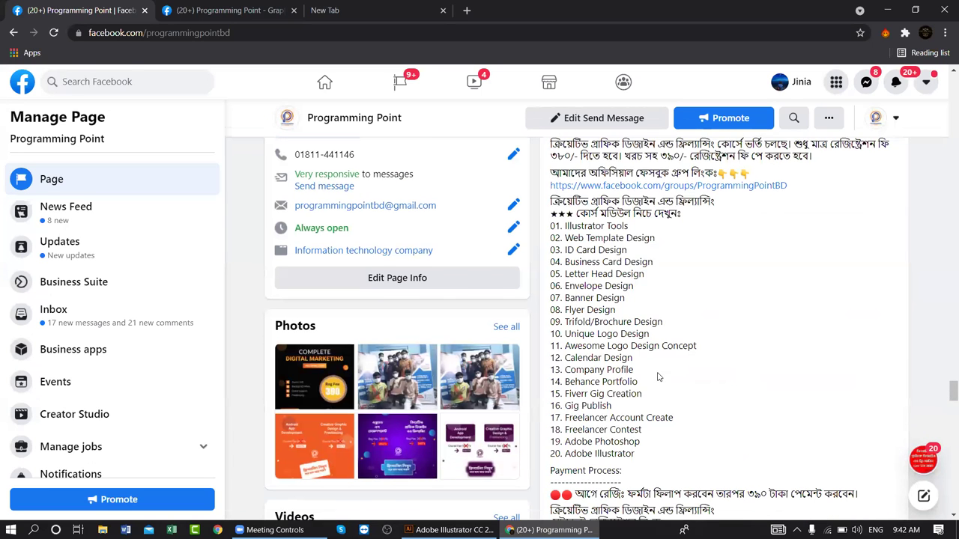
scroll(569, 217, down, 2)
scroll(555, 210, up, 1)
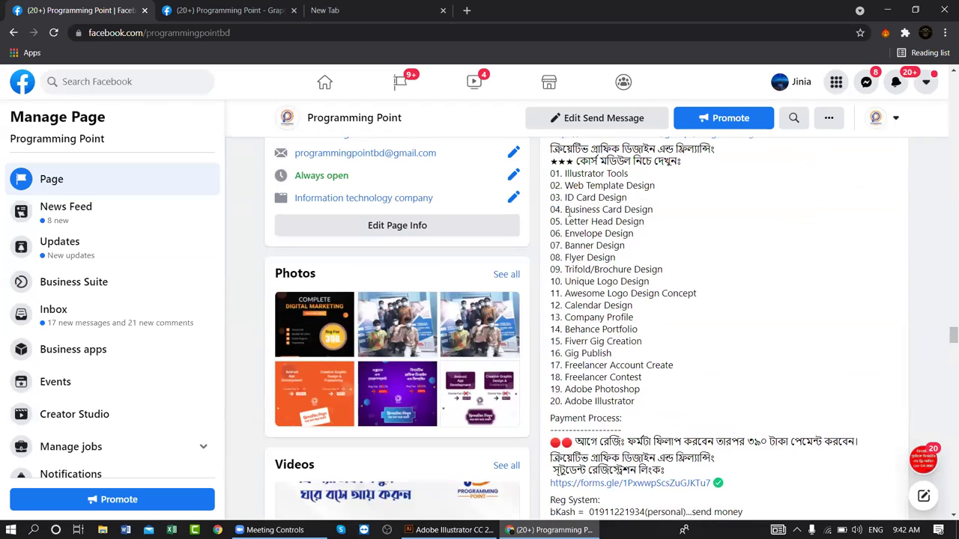
drag(565, 222, 644, 227)
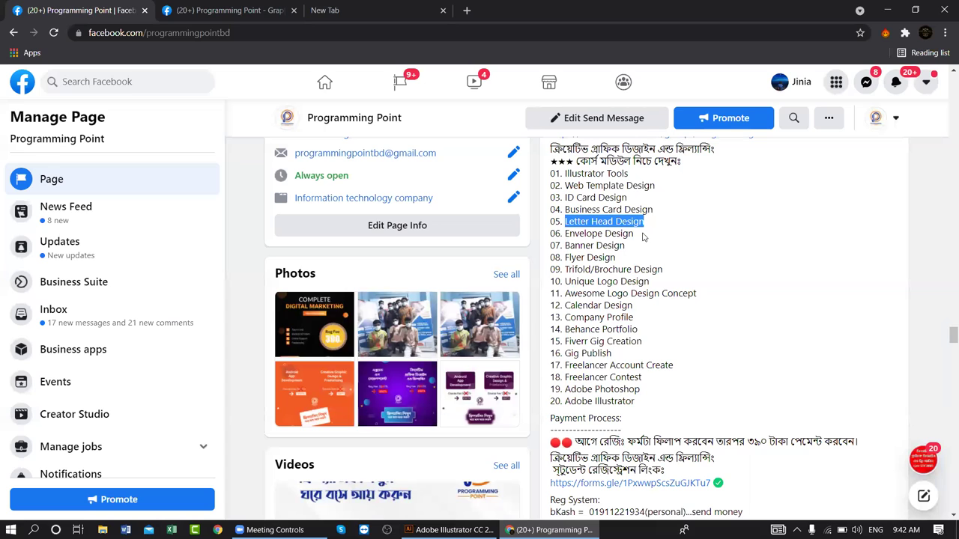
drag(565, 234, 633, 233)
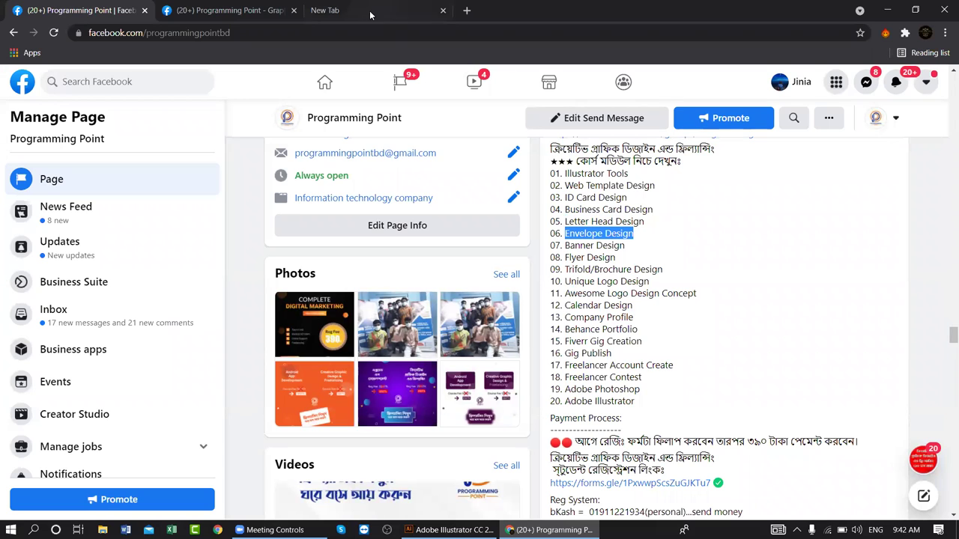
click(369, 10)
- Search Google for 'letterhead design' using the address bar suggestion
click(381, 31)
text(letter)
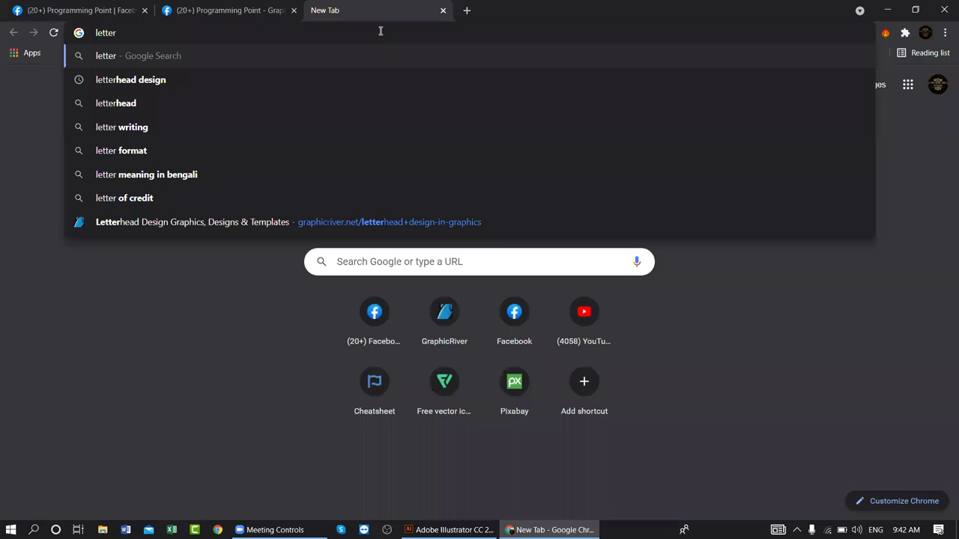
key(Up)
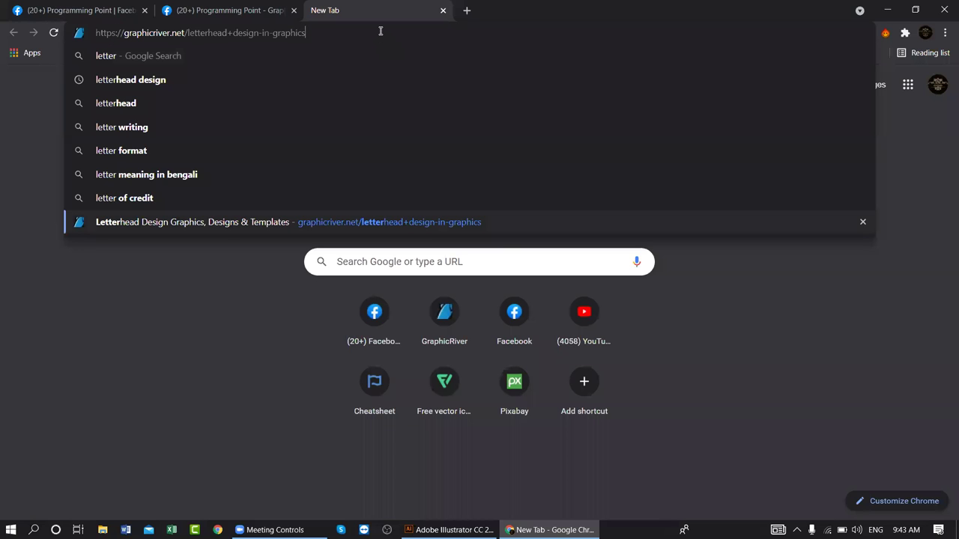
key(Up)
key(Up)
key(Up)
key(Up)
key(Up)
key(Up)
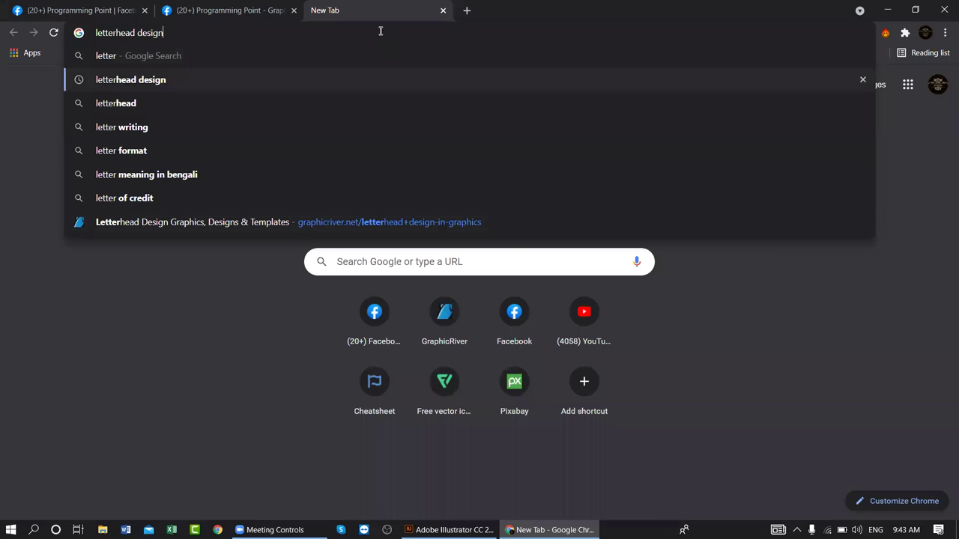
key(Return)
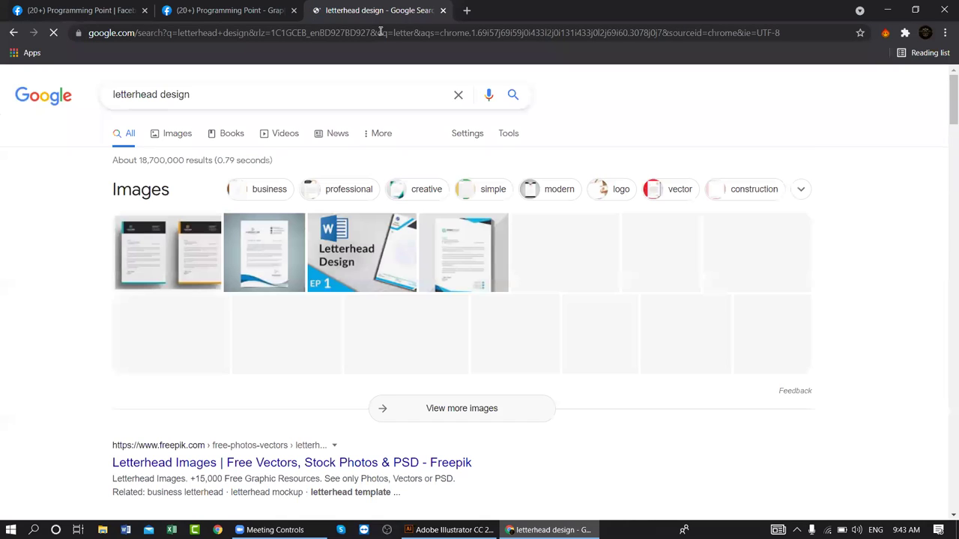
- Switch to Google Images and browse the grid of letterhead design samples
click(177, 134)
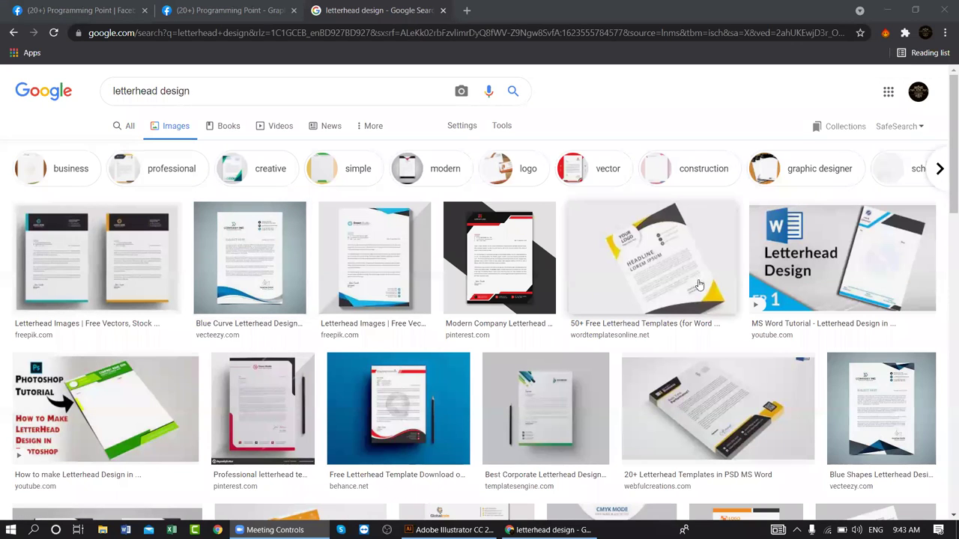
scroll(450, 368, down, 5)
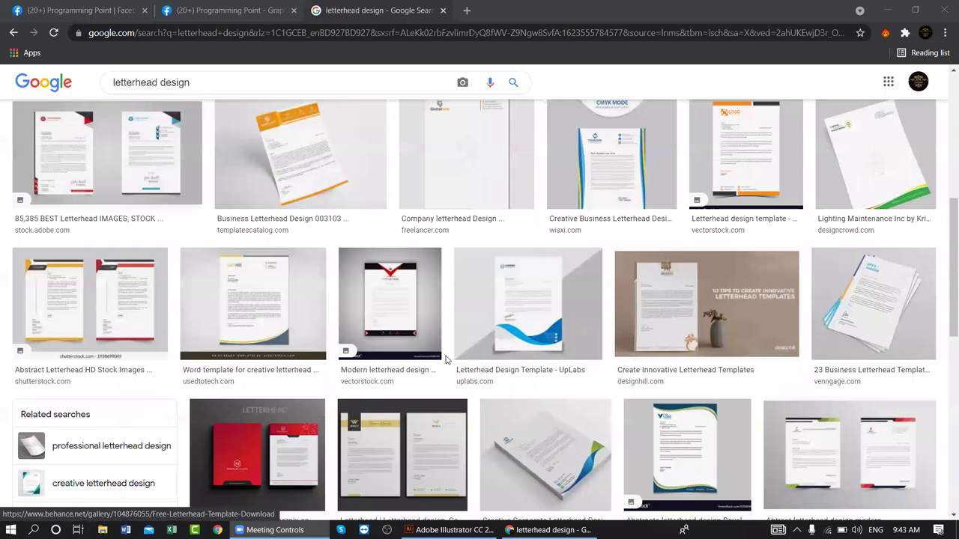
scroll(446, 363, down, 5)
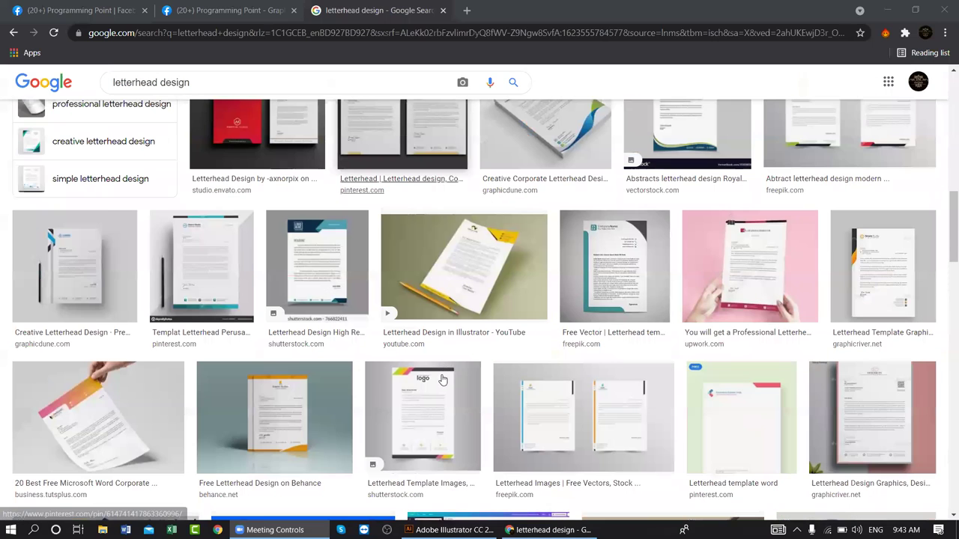
scroll(442, 380, down, 3)
scroll(442, 383, down, 2)
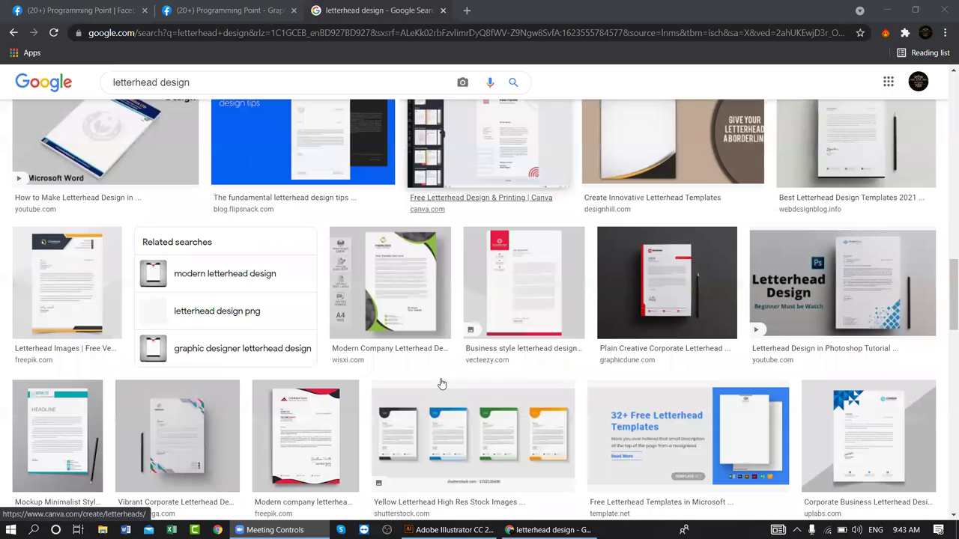
scroll(441, 384, down, 2)
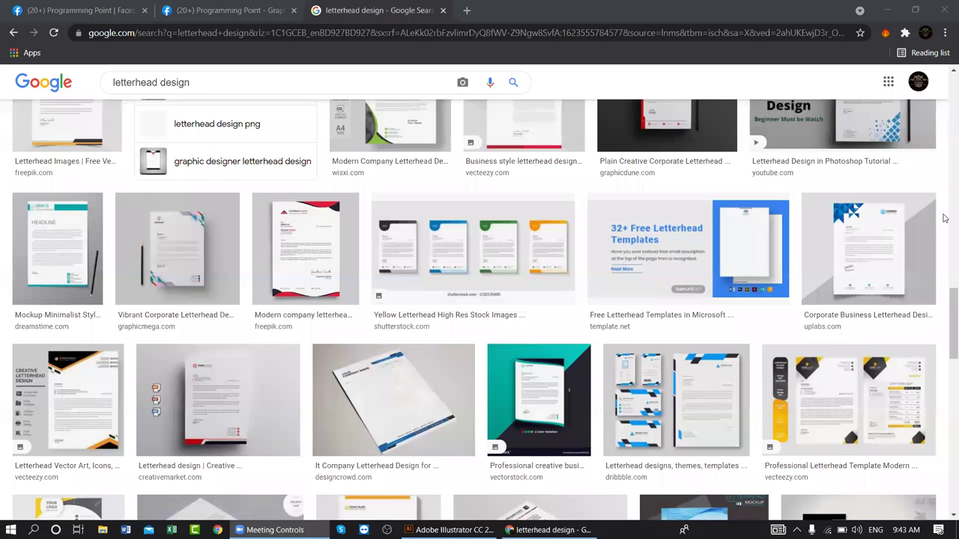
scroll(386, 335, up, 3)
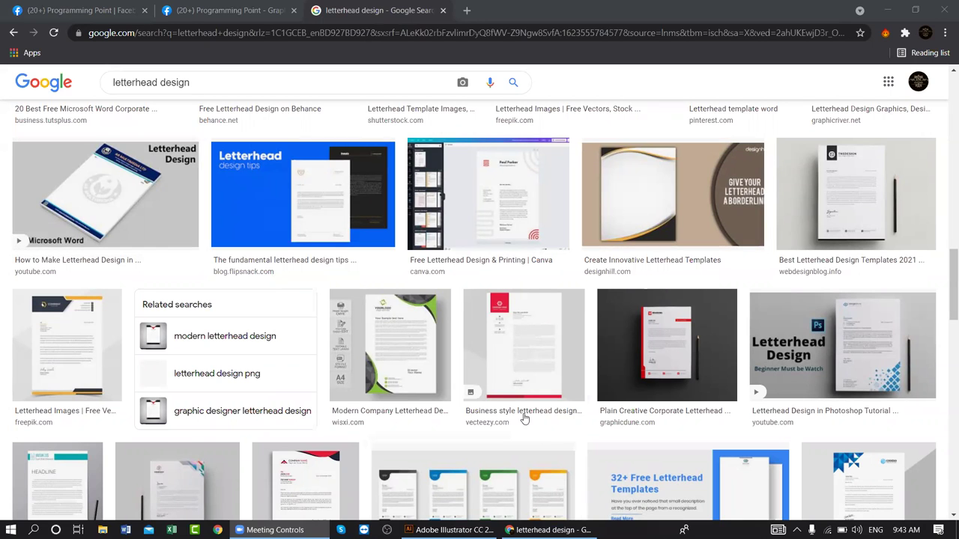
scroll(515, 363, up, 5)
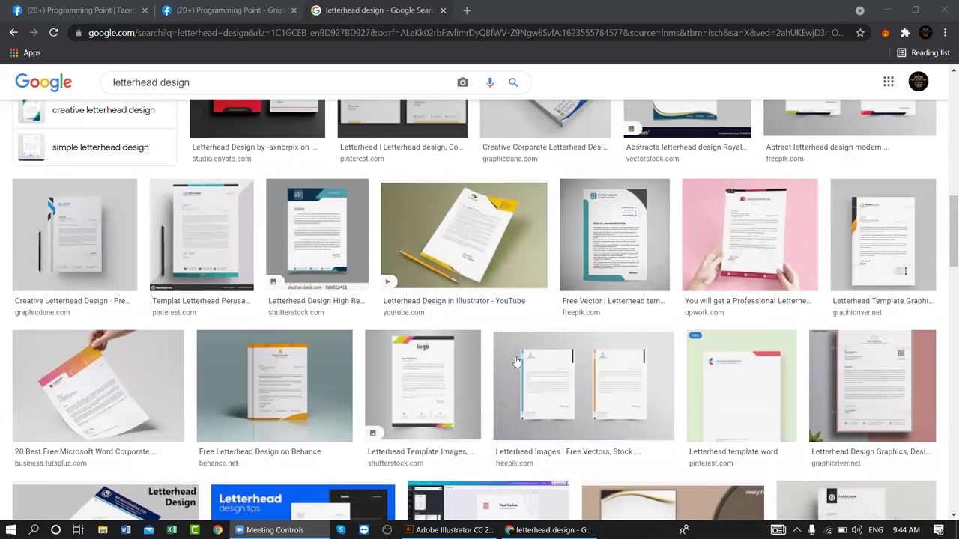
scroll(515, 362, down, 5)
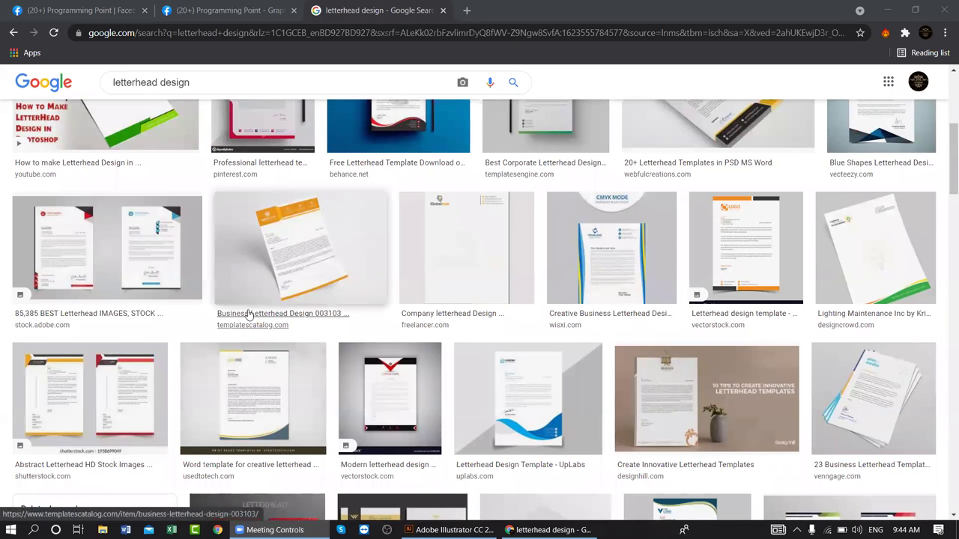
scroll(432, 322, up, 3)
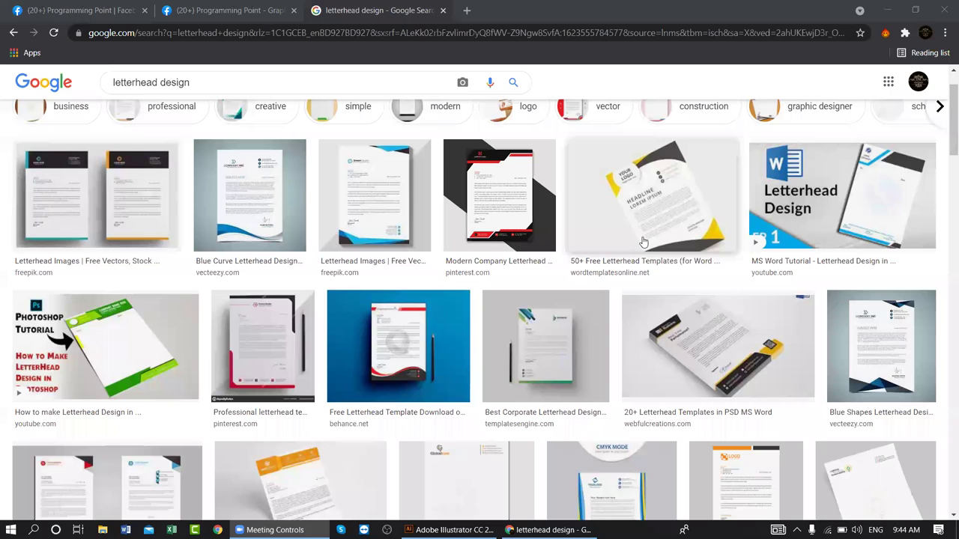
scroll(236, 320, down, 5)
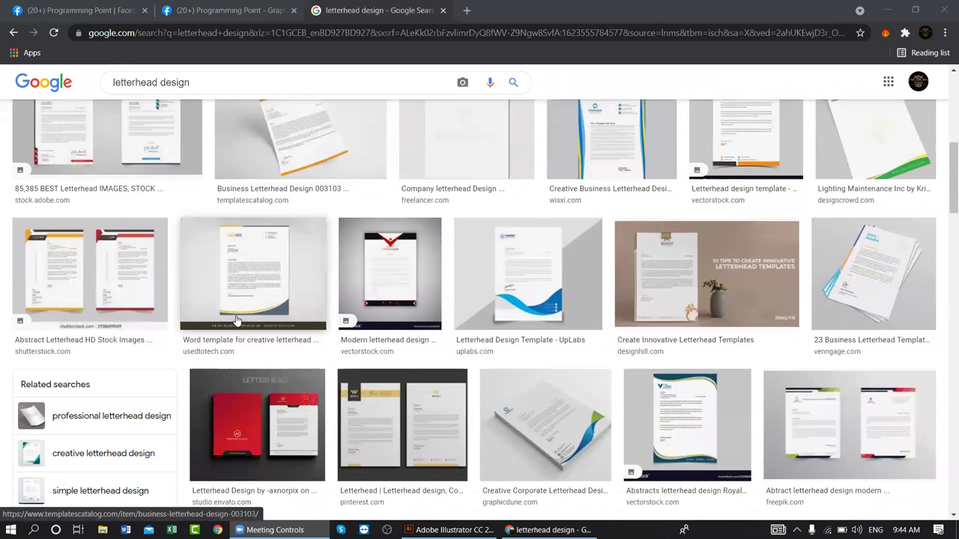
scroll(236, 321, down, 9)
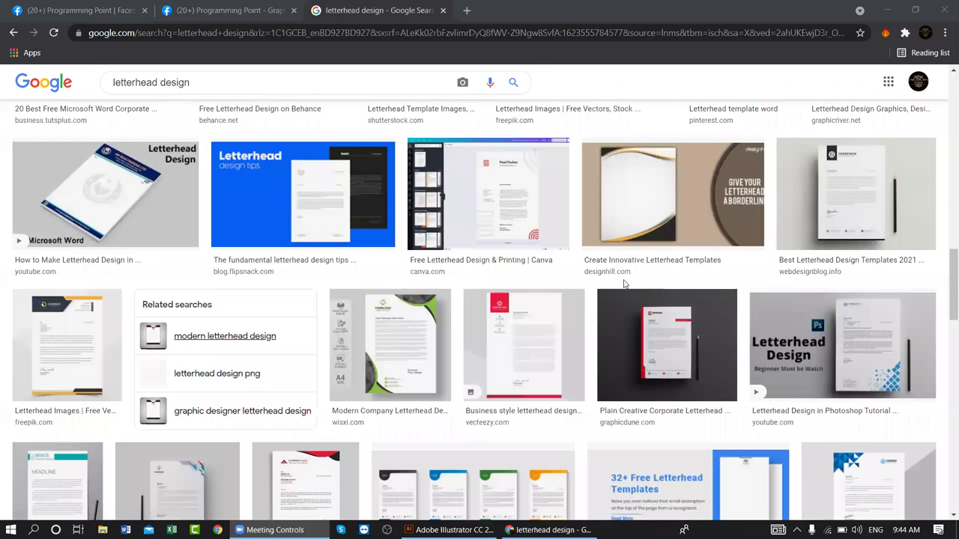
scroll(496, 308, down, 3)
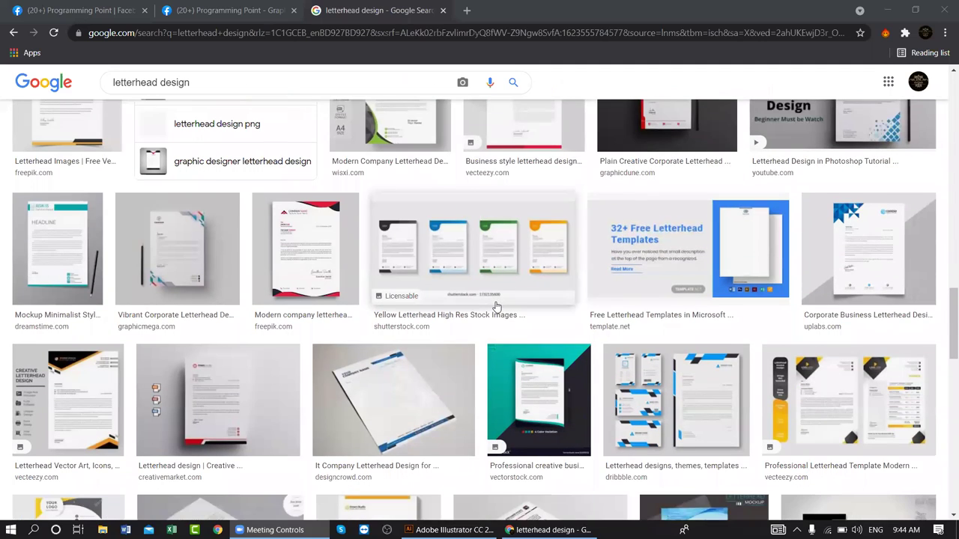
scroll(545, 357, down, 1)
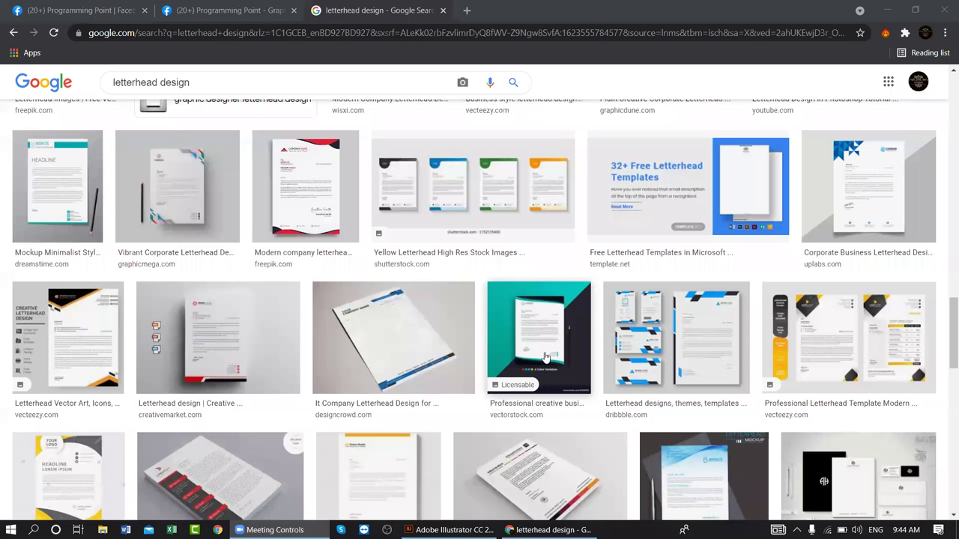
scroll(545, 357, down, 9)
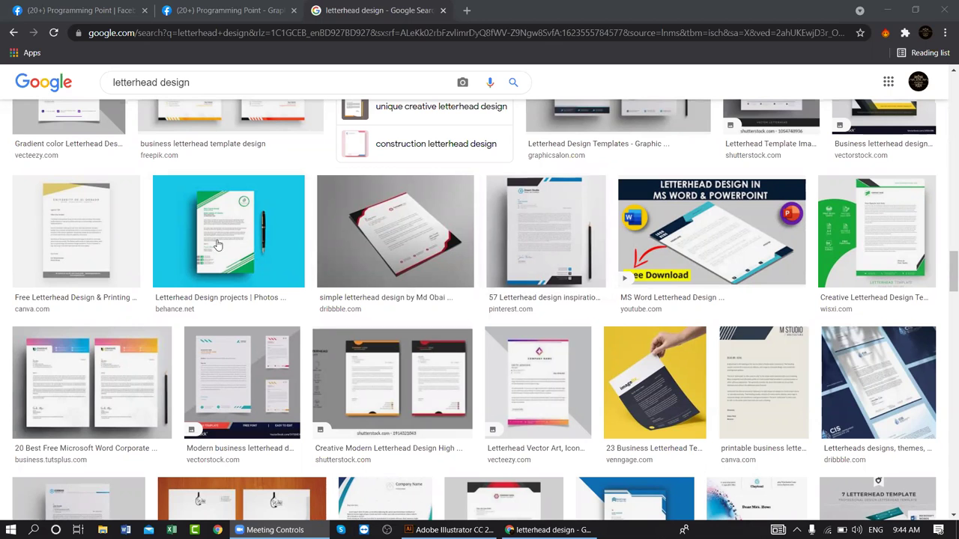
scroll(499, 401, up, 10)
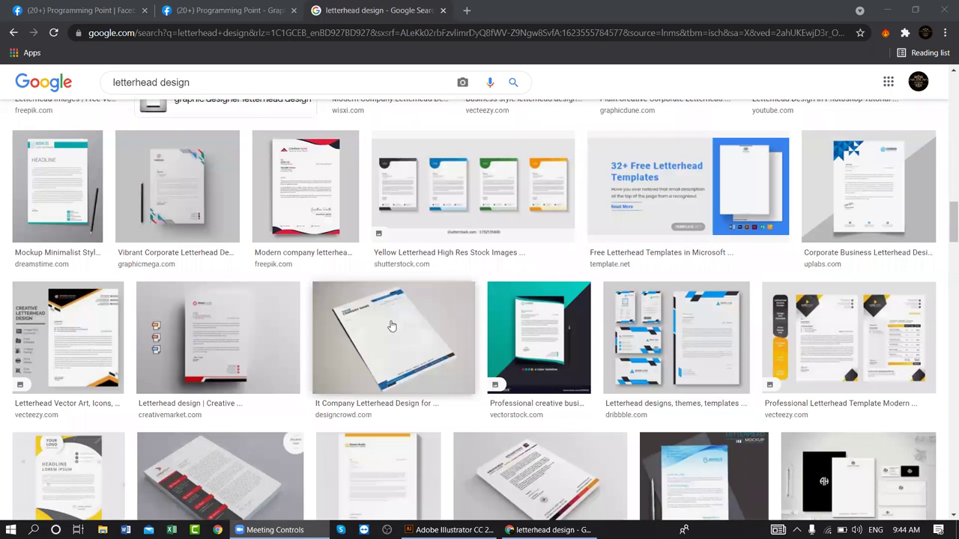
scroll(395, 332, up, 2)
scroll(396, 332, up, 4)
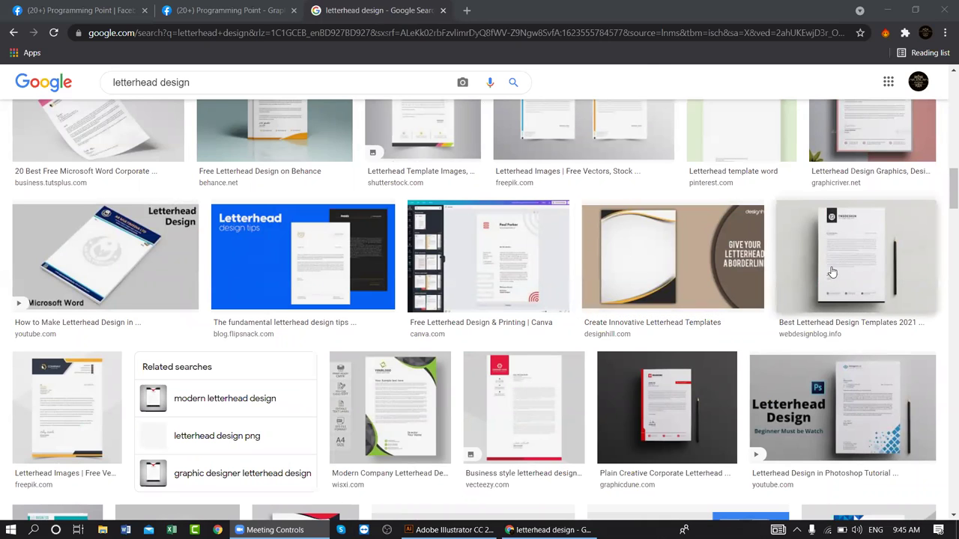
scroll(831, 272, up, 2)
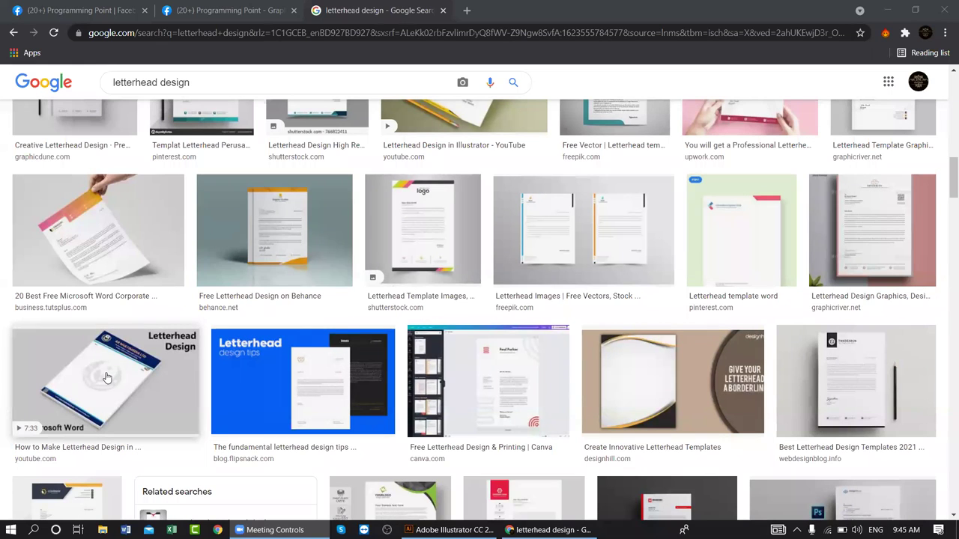
click(448, 229)
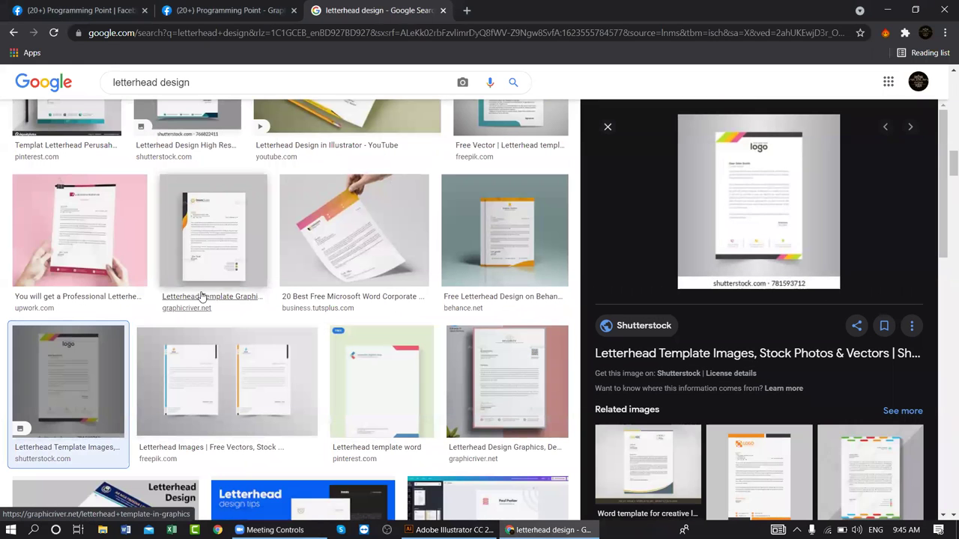
click(200, 261)
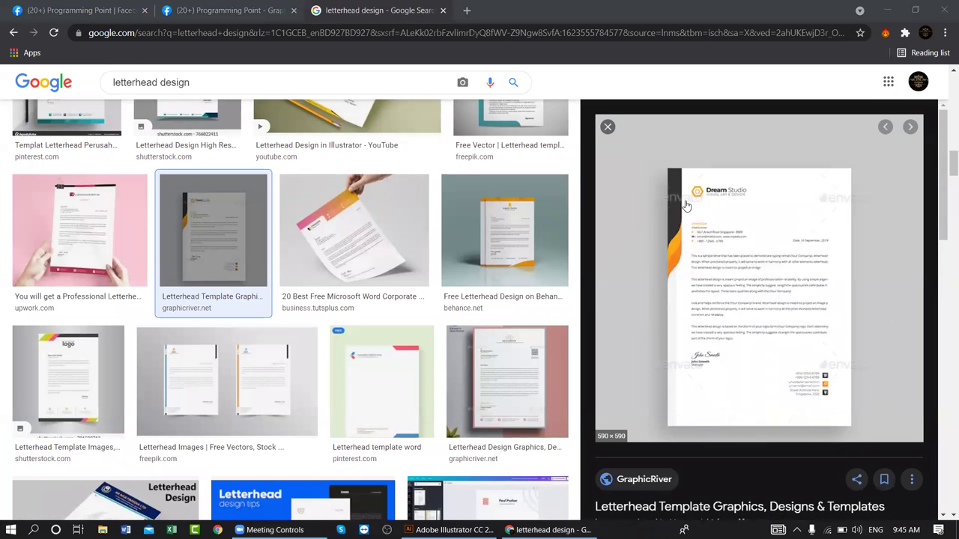
scroll(374, 275, up, 6)
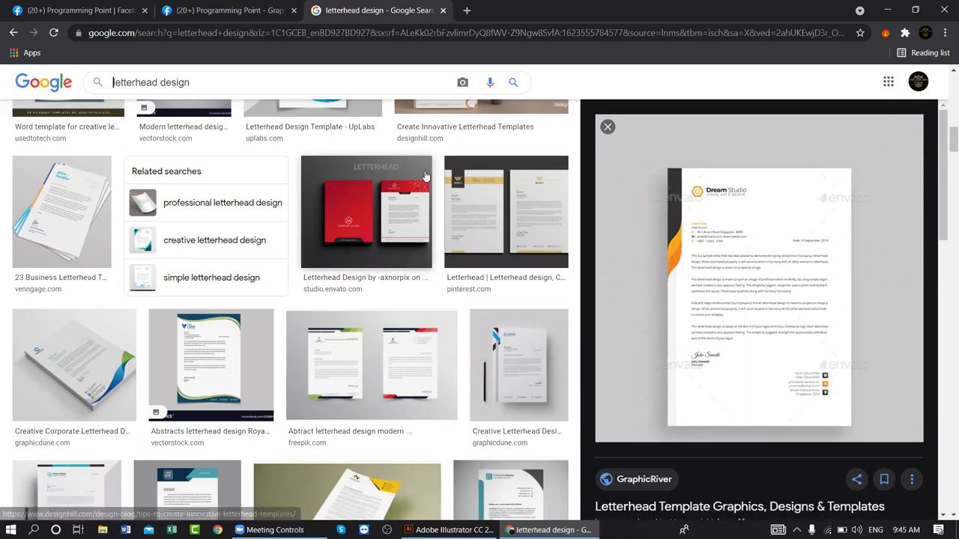
scroll(427, 176, up, 4)
scroll(436, 176, up, 4)
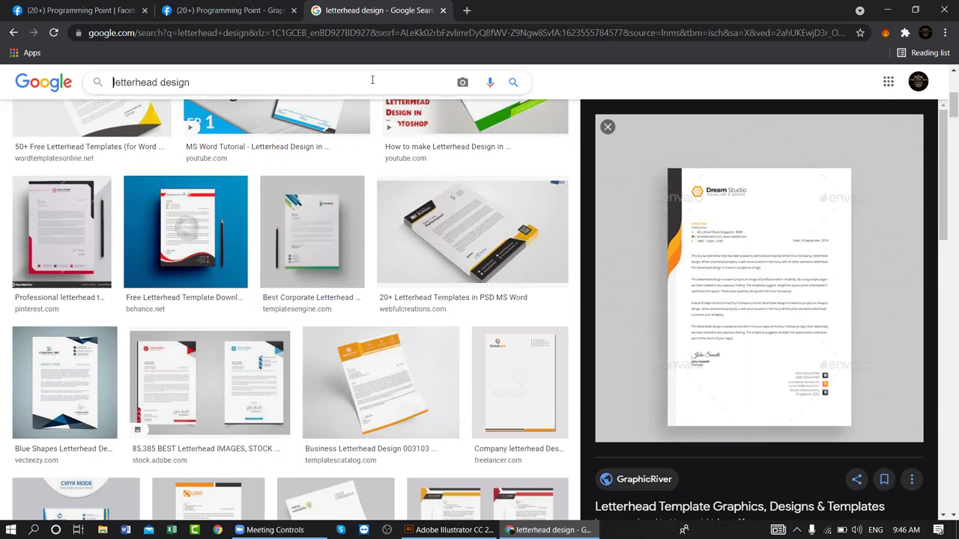
scroll(390, 185, up, 2)
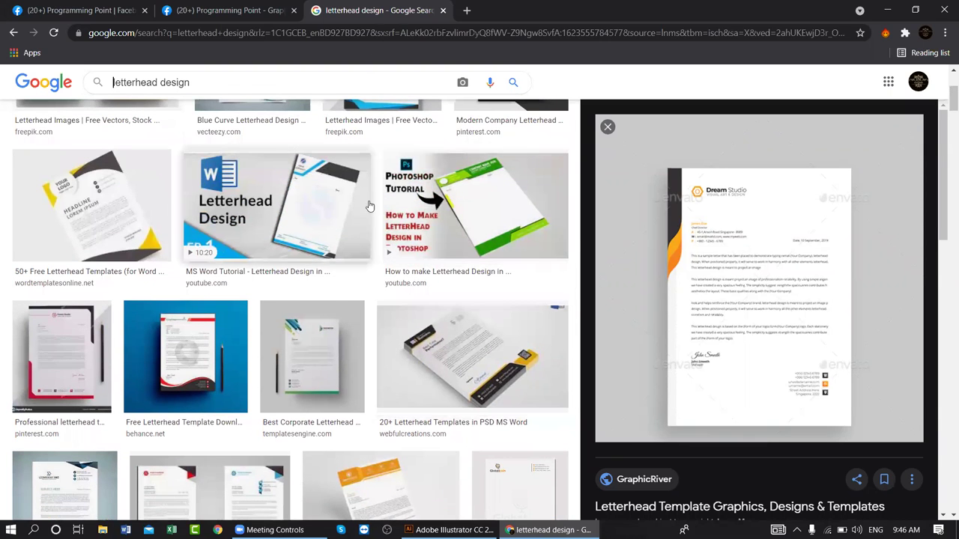
scroll(362, 210, up, 3)
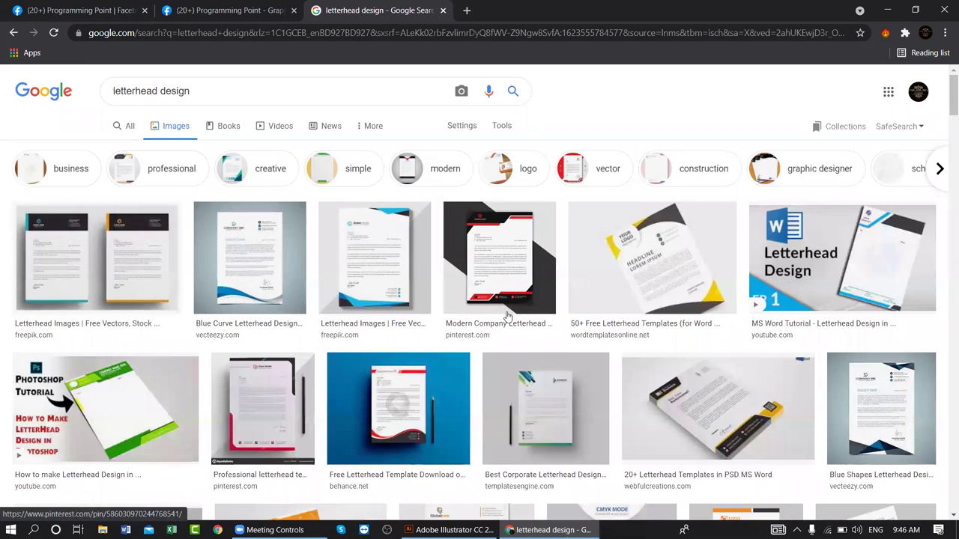
click(608, 226)
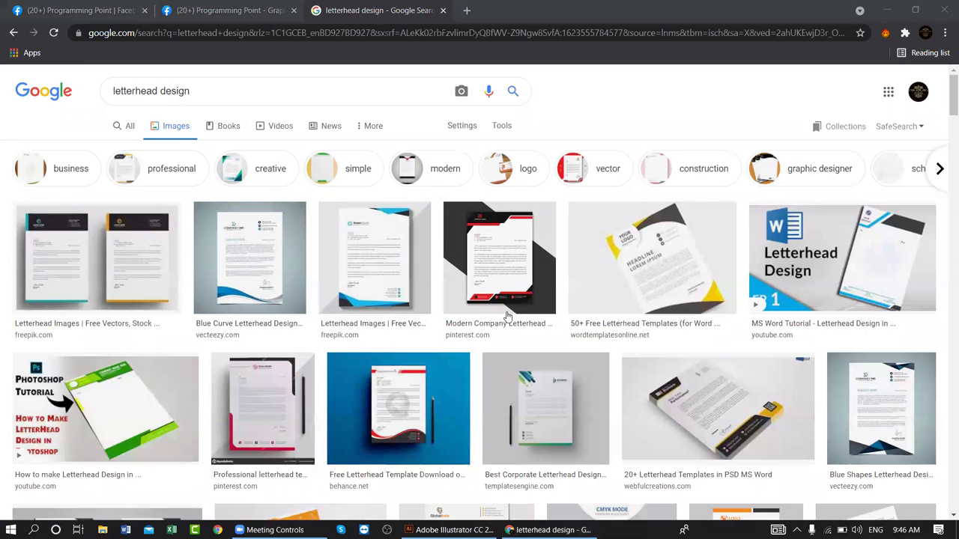
scroll(725, 284, down, 8)
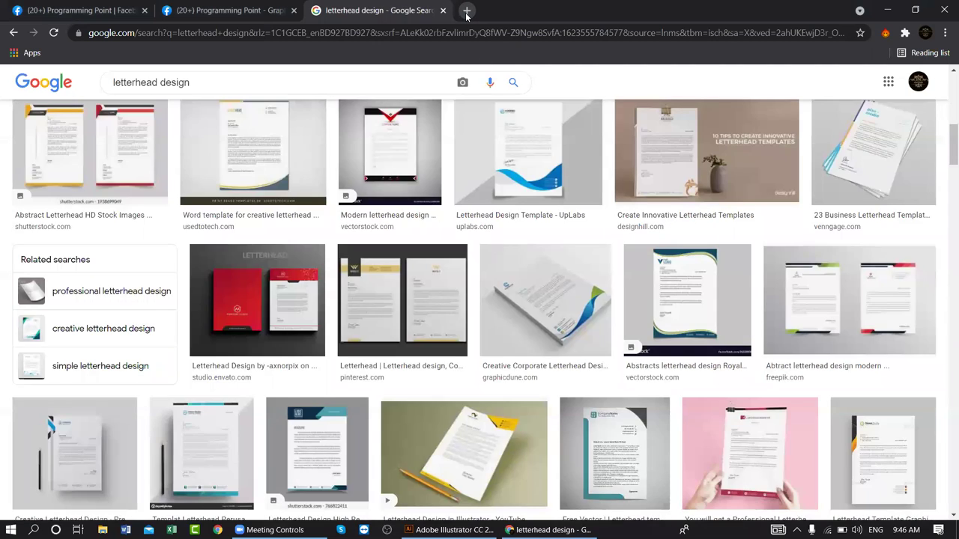
- Open a new tab and go to the GraphicRiver website via 'gr'
click(466, 10)
text(graphicriver.net)
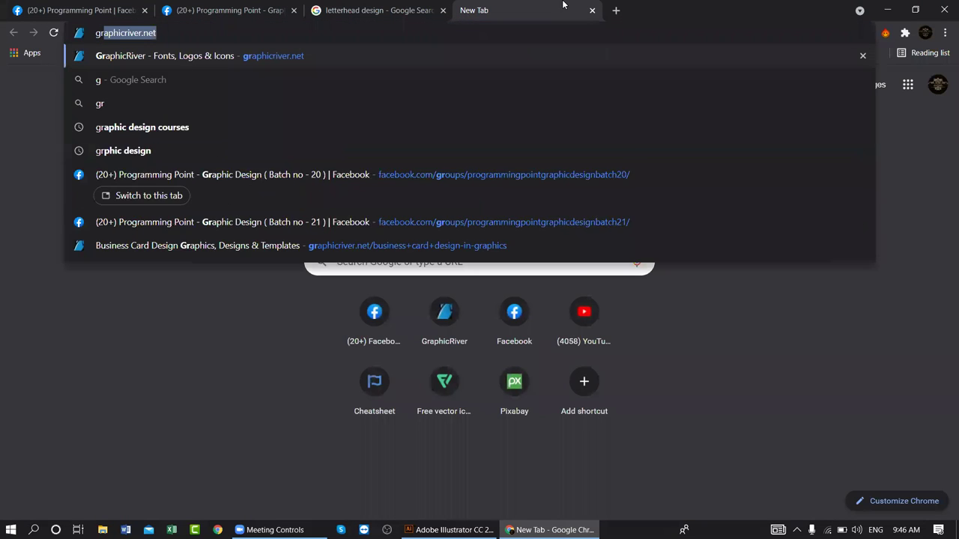
key(Return)
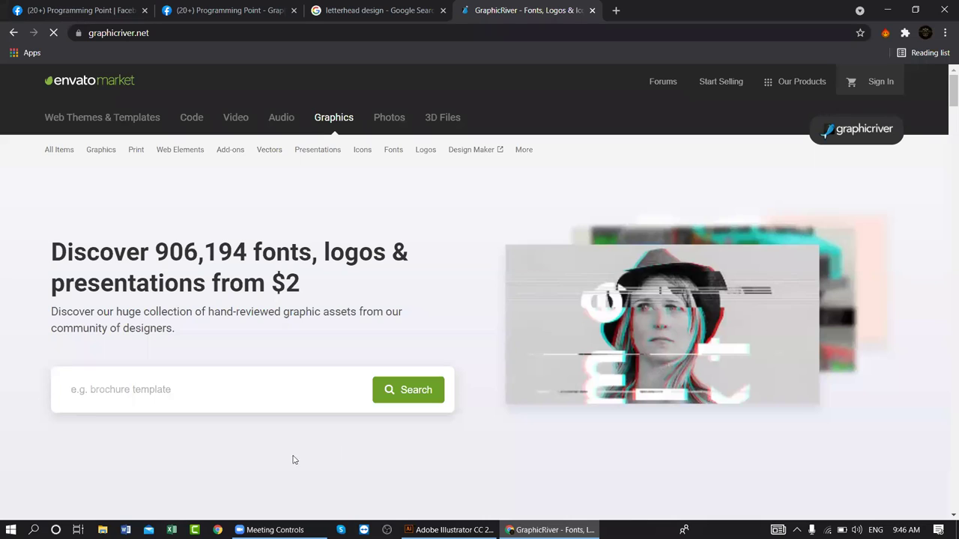
- Search GraphicRiver for 'letterhead' and scroll the 4,869 print template results
click(282, 385)
scroll(284, 383, down, 1)
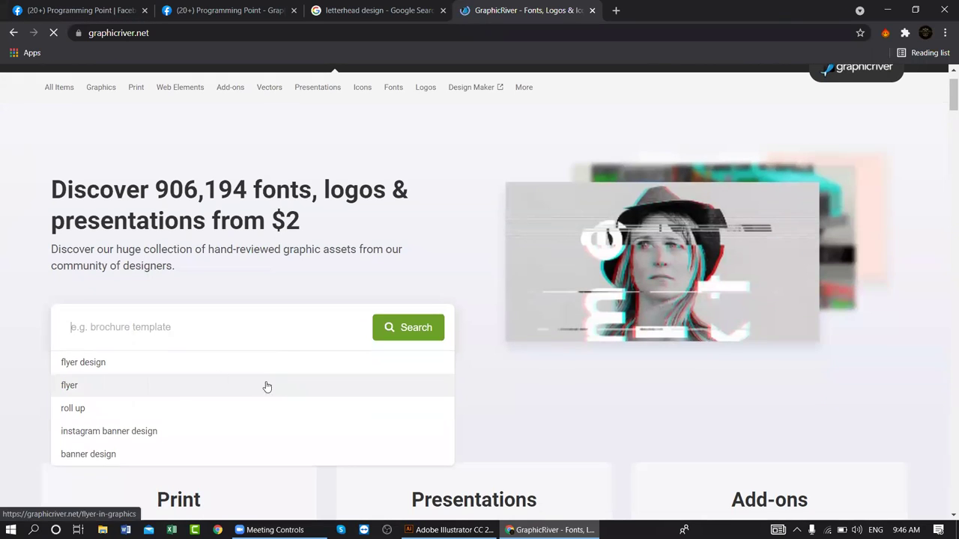
text(letterhead)
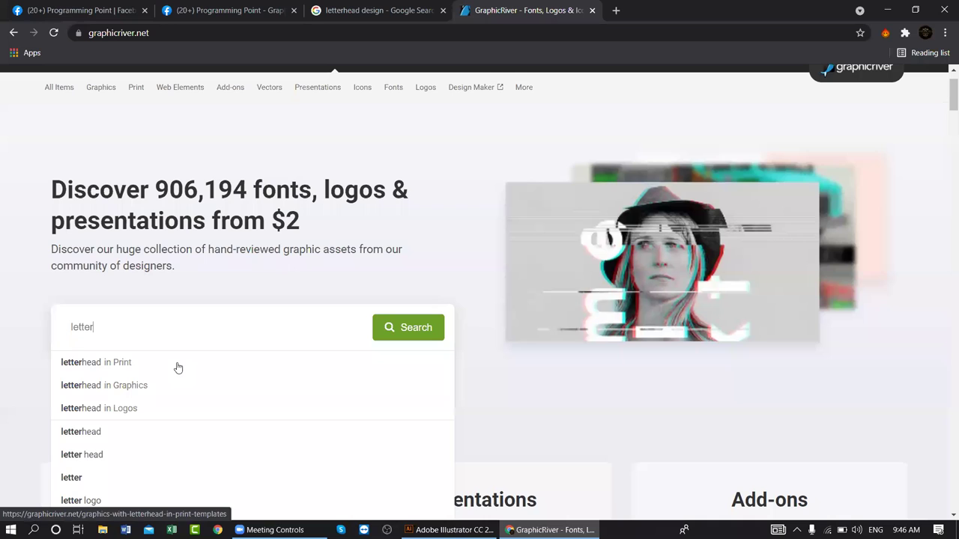
mouse_move(448, 530)
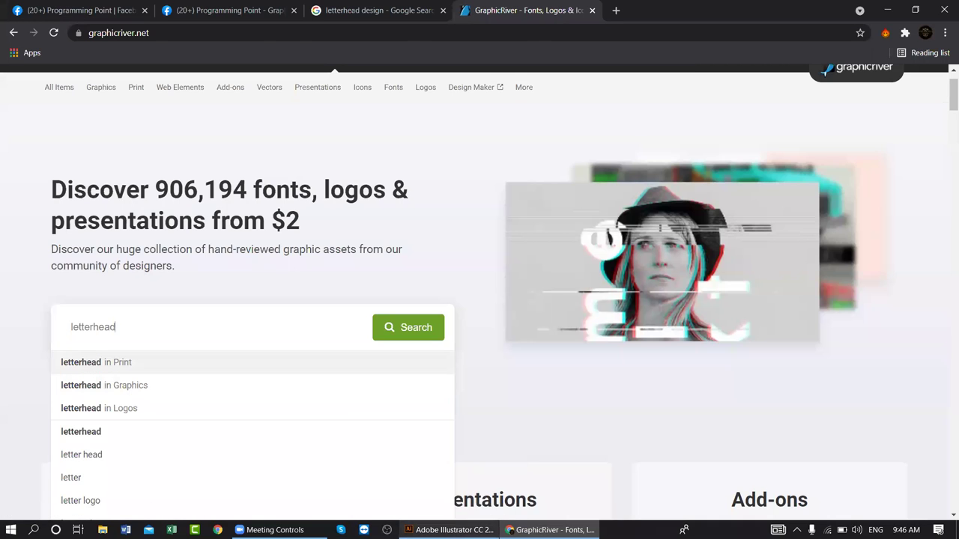
key(Return)
scroll(531, 203, down, 1)
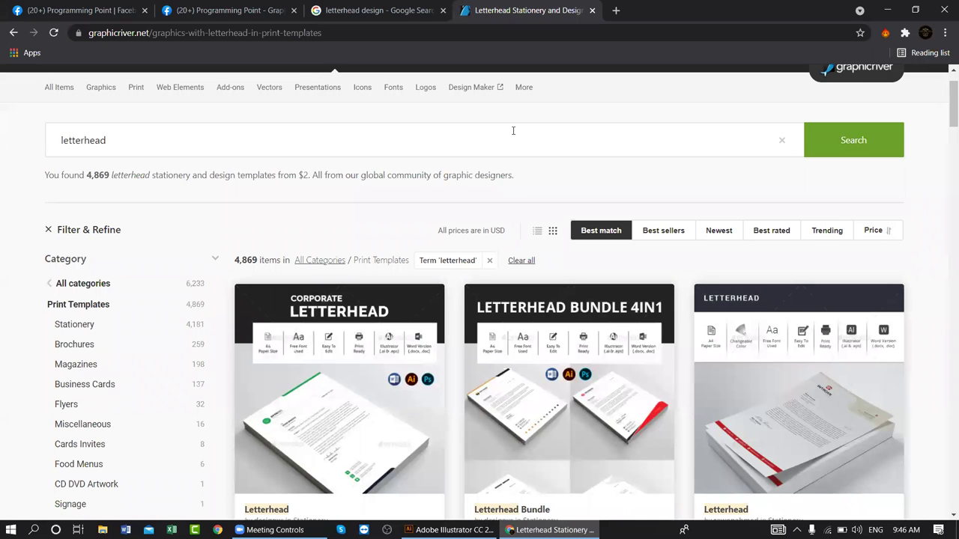
scroll(513, 130, down, 3)
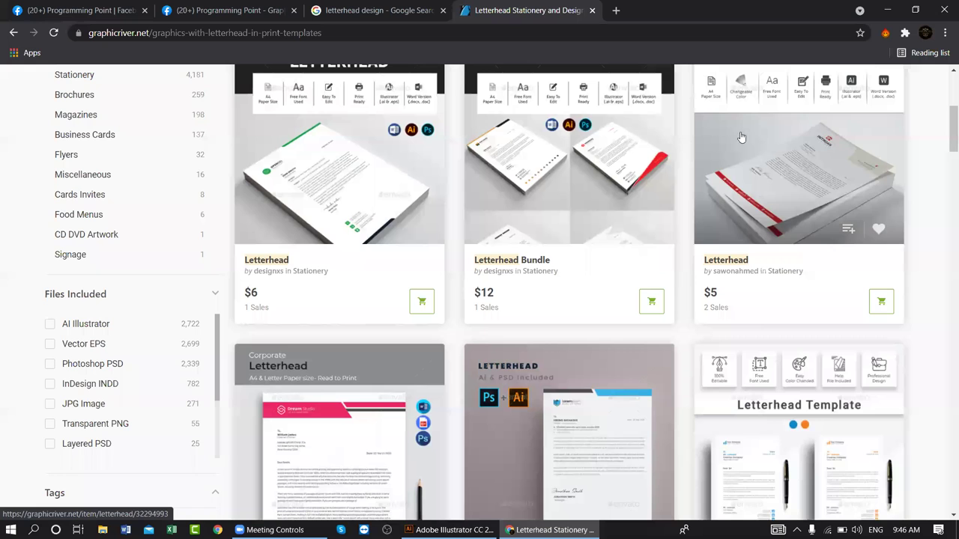
- Open the first Letterhead item by designxs in a new tab
right_click(293, 116)
click(350, 122)
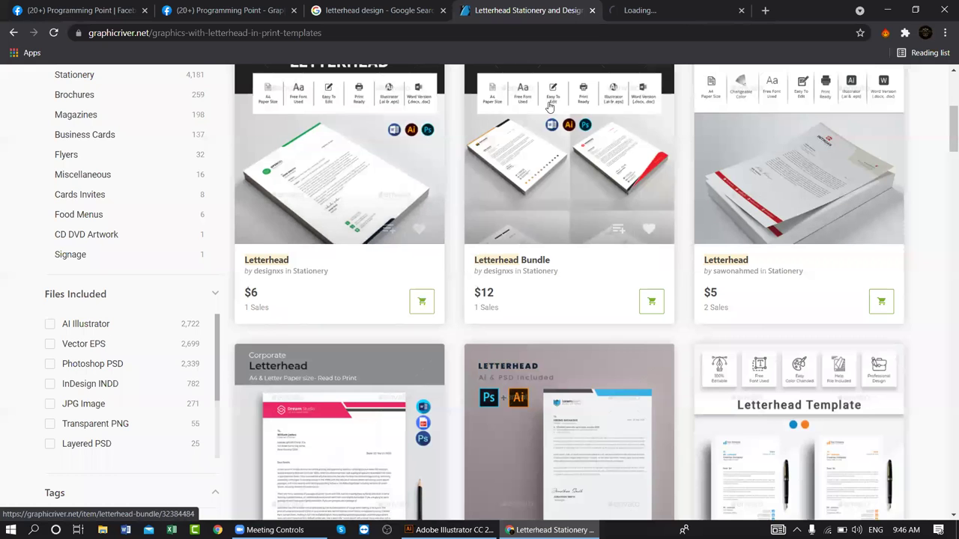
scroll(550, 109, down, 5)
scroll(548, 108, down, 1)
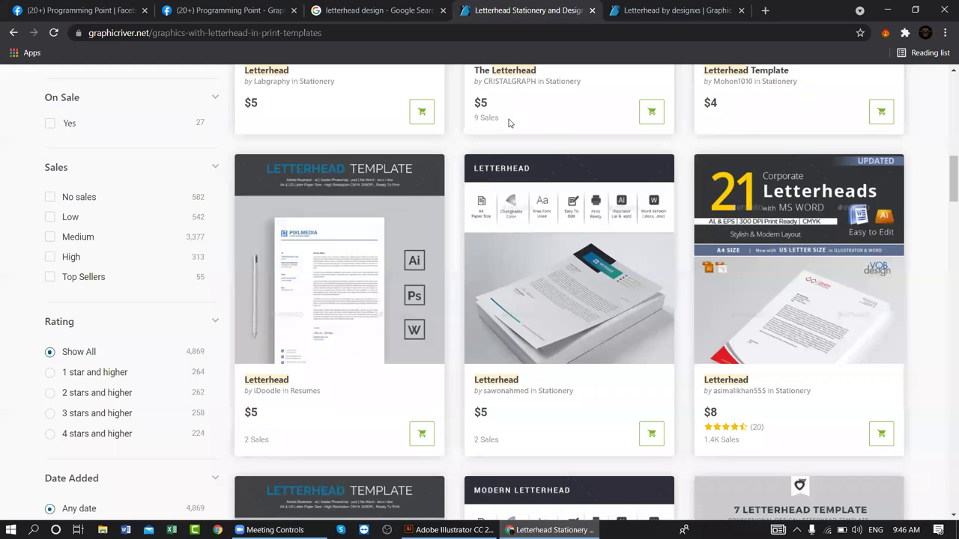
- Review the designxs letterhead's features, noting .docx format and A4 size, then close it
click(667, 11)
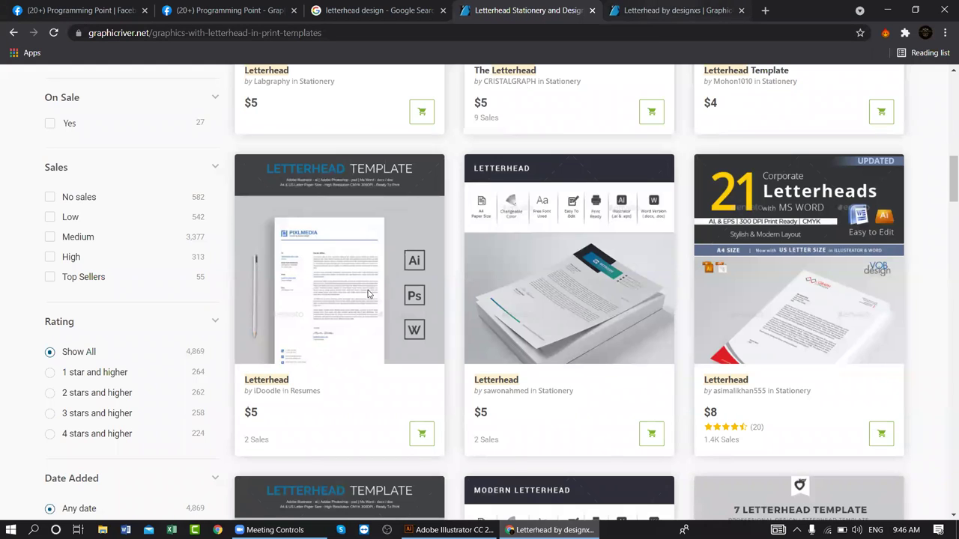
scroll(536, 303, down, 2)
scroll(536, 303, down, 5)
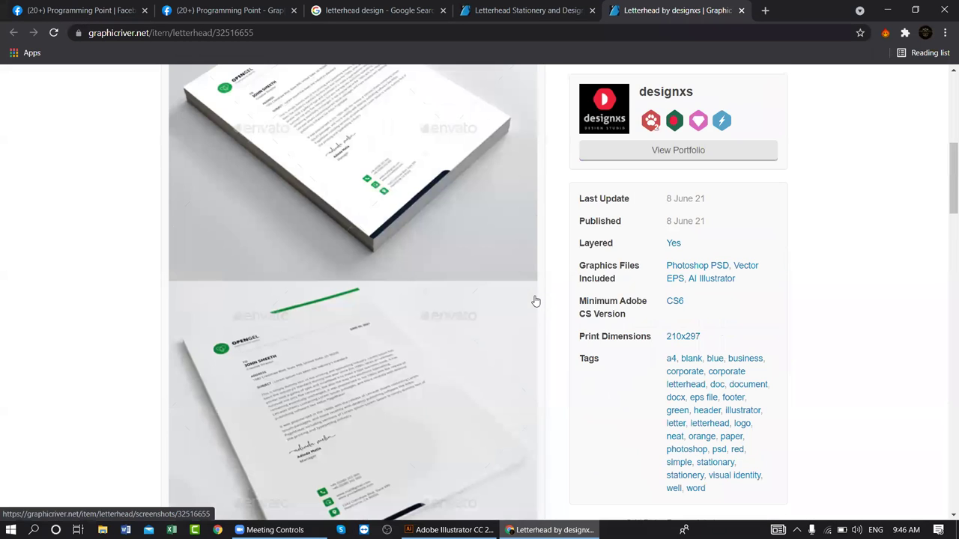
scroll(674, 255, down, 12)
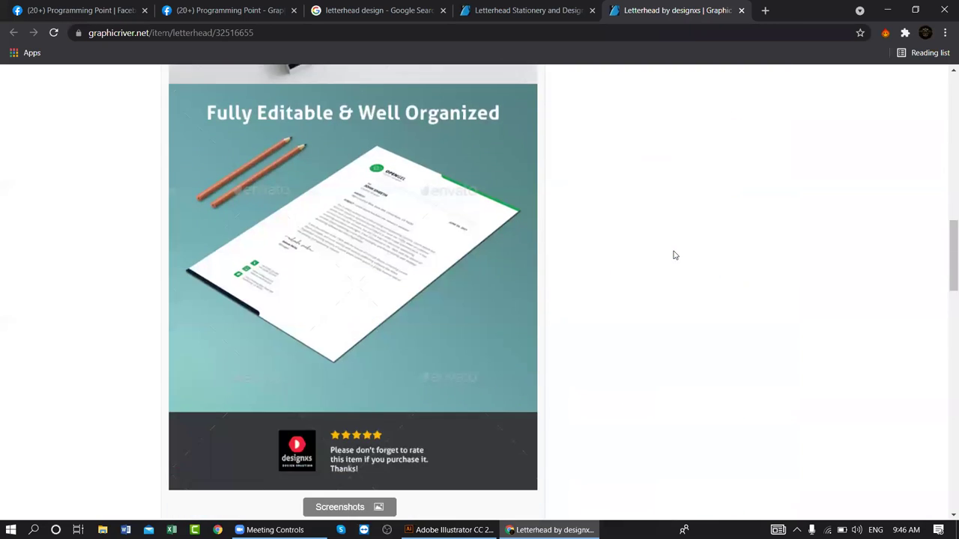
scroll(674, 256, down, 1)
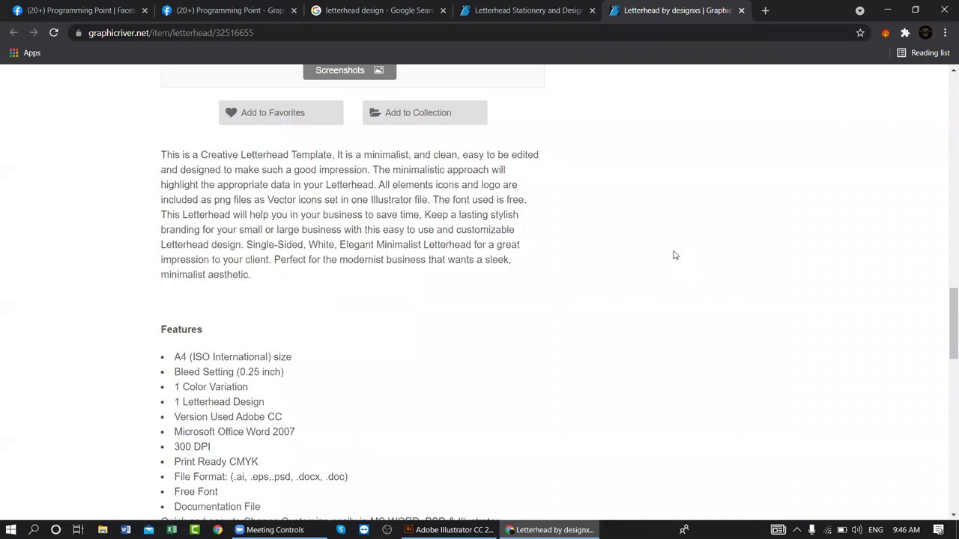
scroll(673, 256, down, 1)
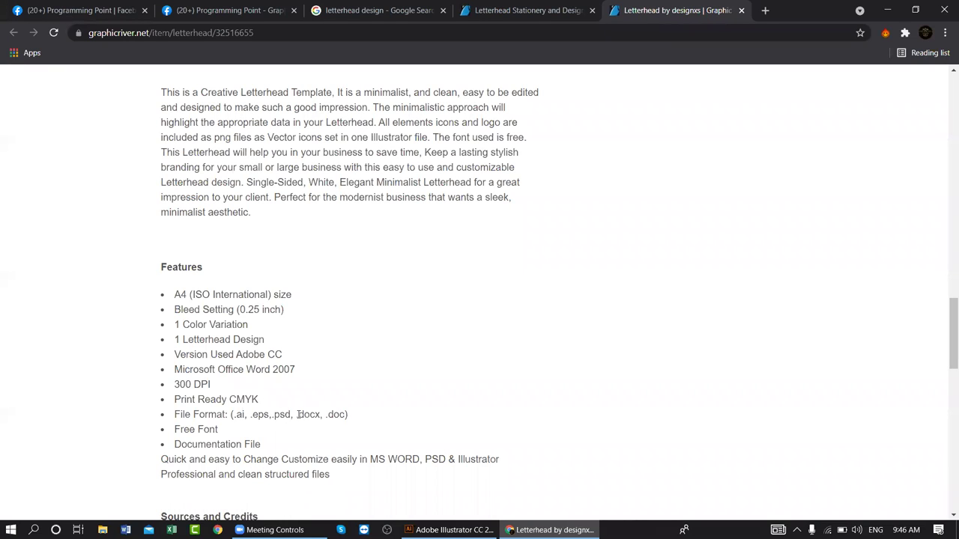
drag(310, 414, 322, 415)
drag(188, 295, 172, 282)
click(740, 9)
- Open Modern Letterhead, 7 Letterhead Template and another letterhead item in new tabs
scroll(608, 314, down, 3)
right_click(547, 307)
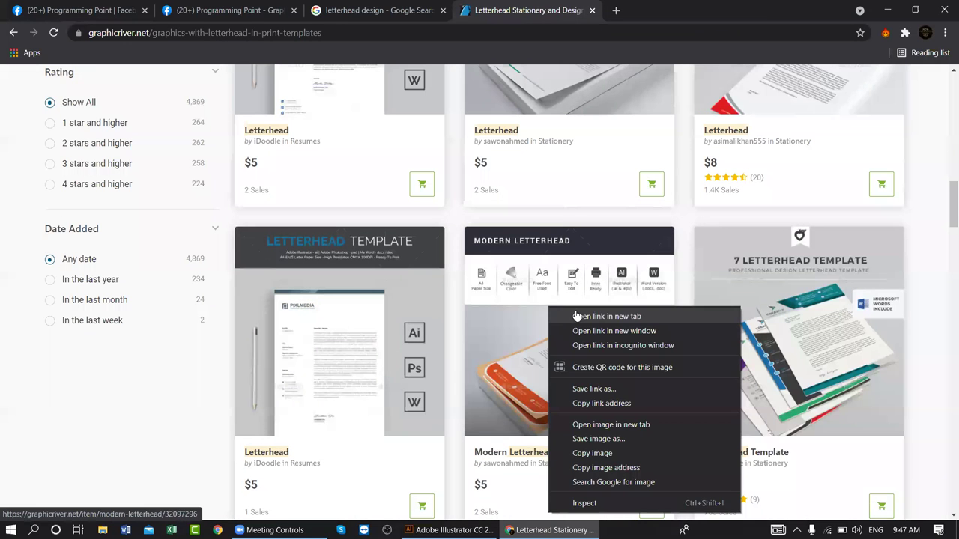
click(575, 313)
right_click(752, 306)
click(759, 313)
scroll(385, 371, down, 3)
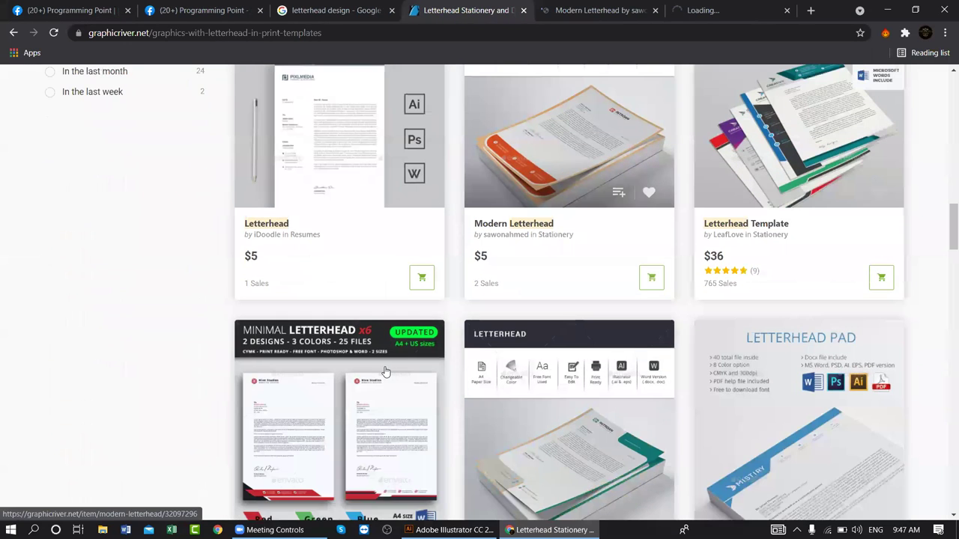
right_click(385, 159)
click(457, 173)
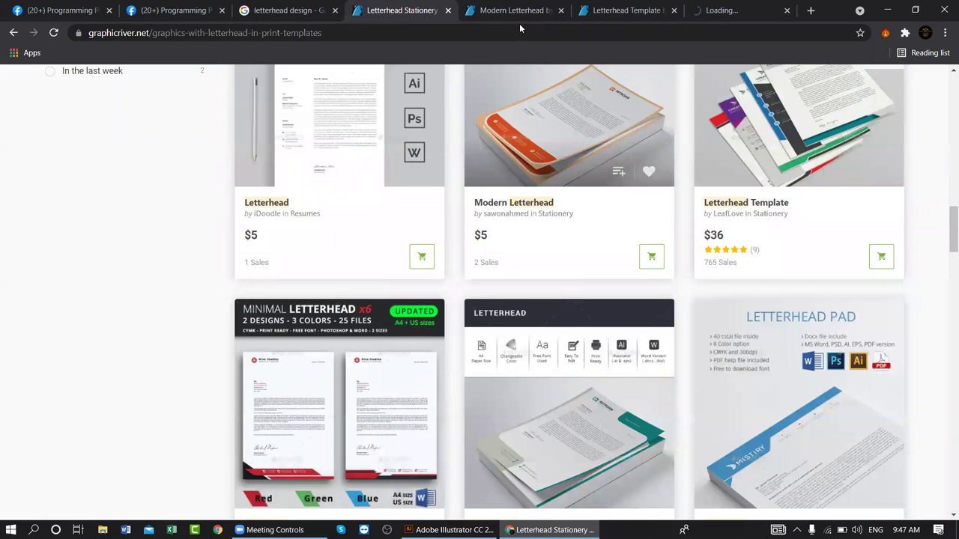
- Glance at Modern Letterhead, then close all item tabs to the right of the results
click(529, 10)
scroll(620, 185, down, 8)
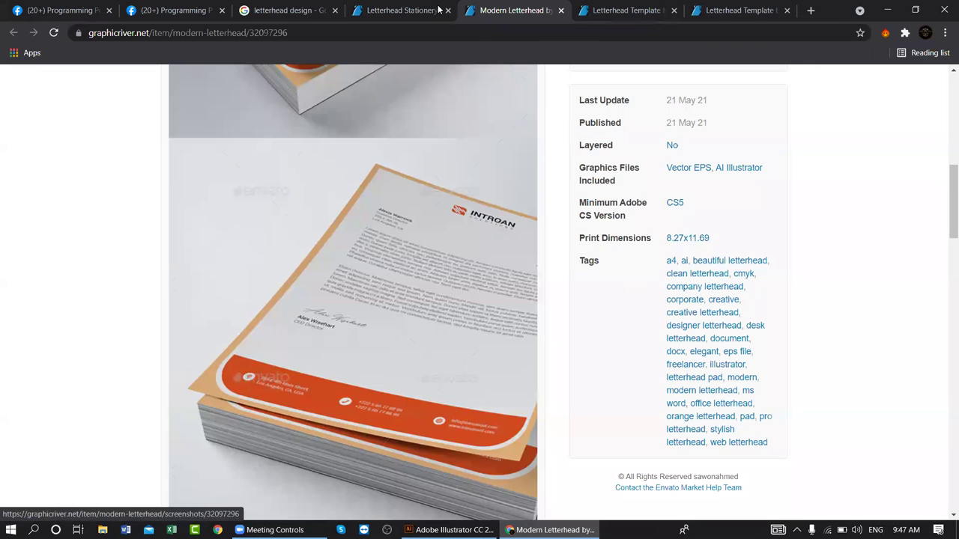
right_click(430, 9)
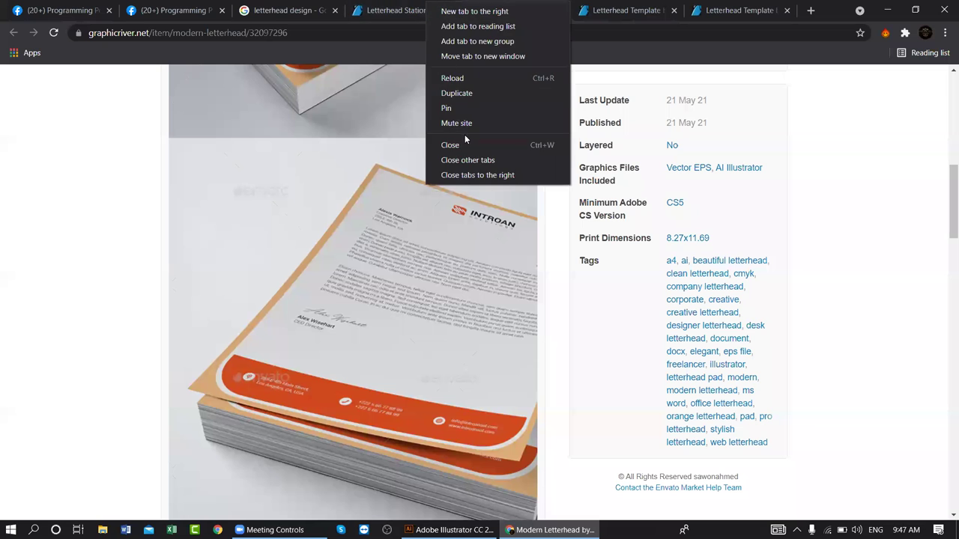
click(471, 174)
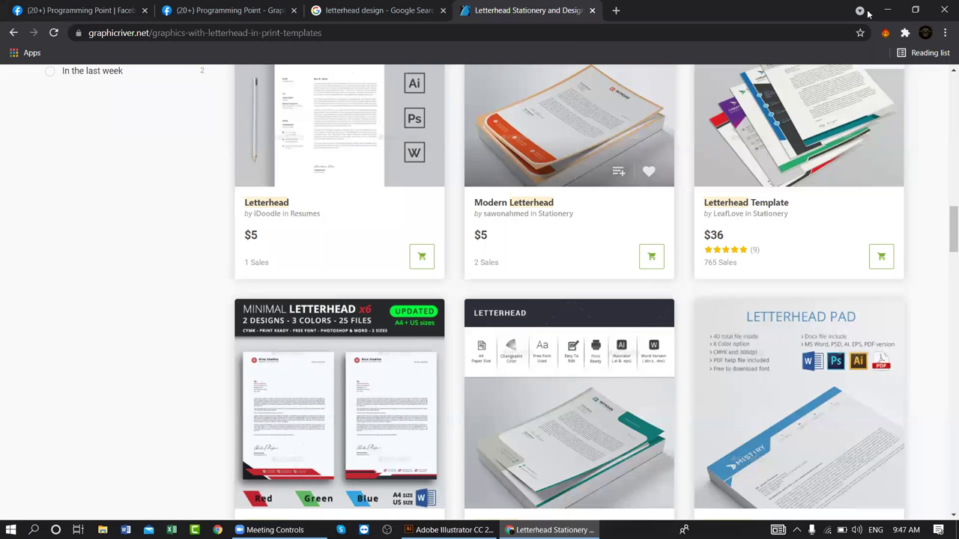
- Look back over the Google letterhead design image results
scroll(607, 128, up, 3)
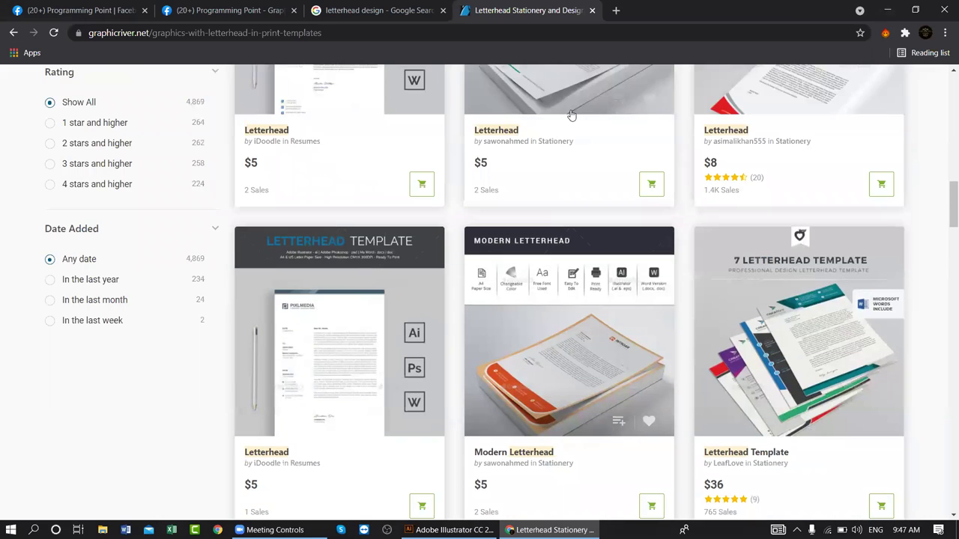
scroll(568, 96, up, 5)
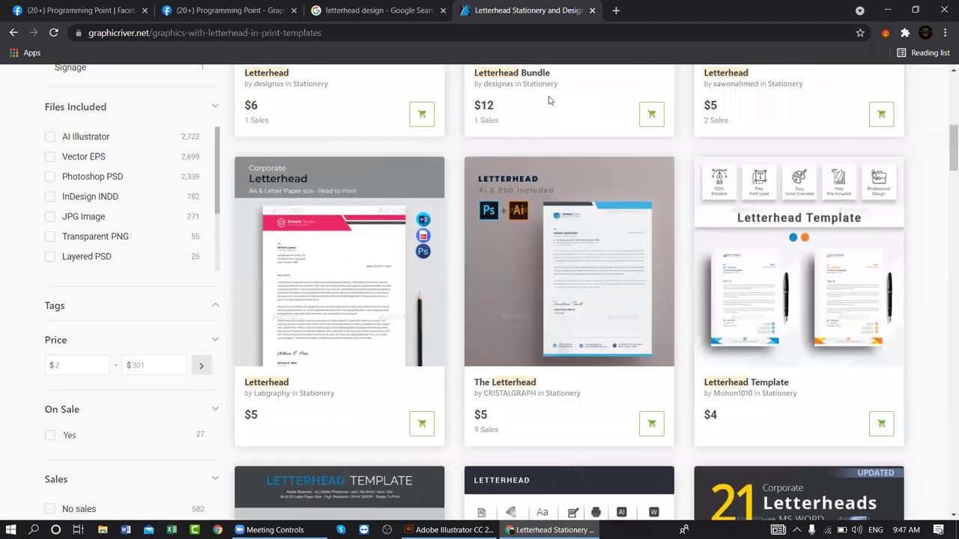
click(401, 10)
scroll(437, 256, up, 5)
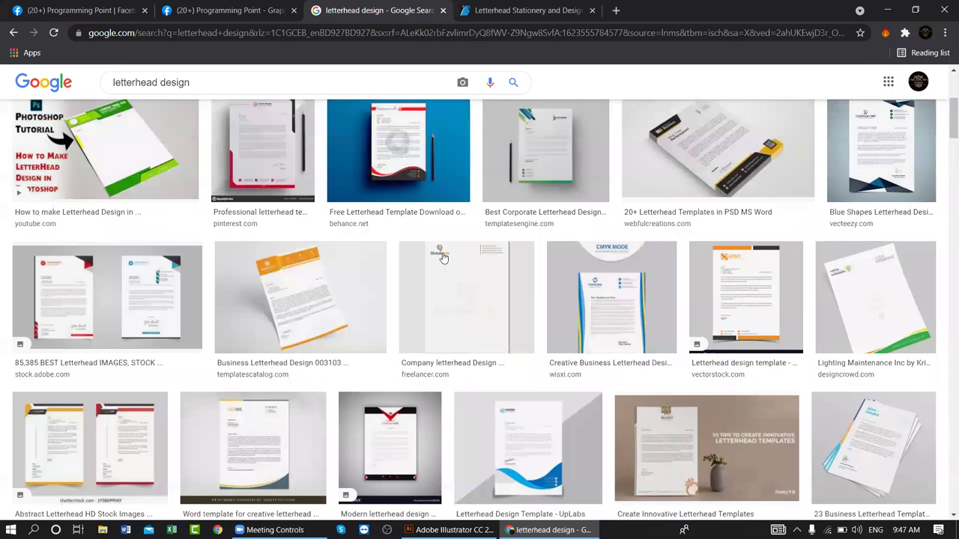
scroll(442, 256, up, 3)
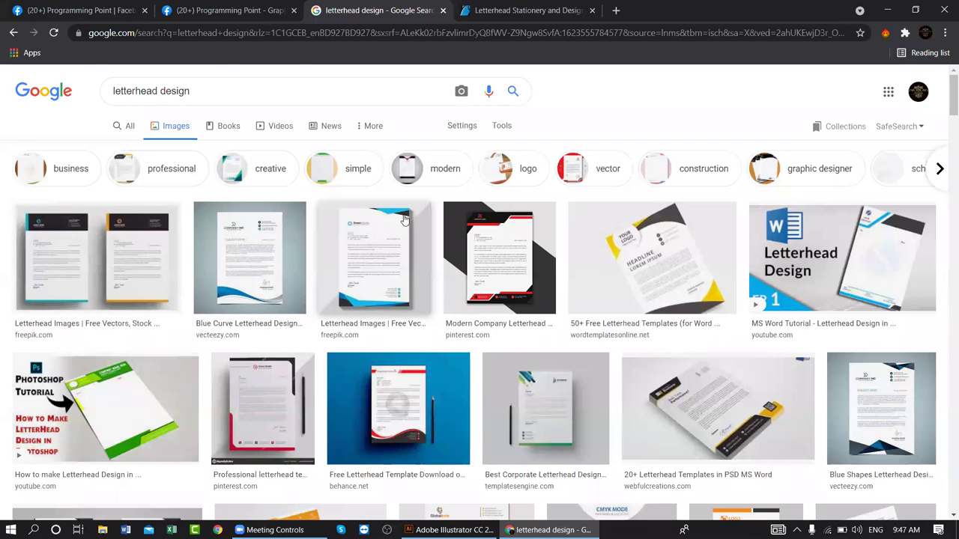
- Return to the GraphicRiver letterhead results, scroll through them, and bring Illustrator forward
click(536, 9)
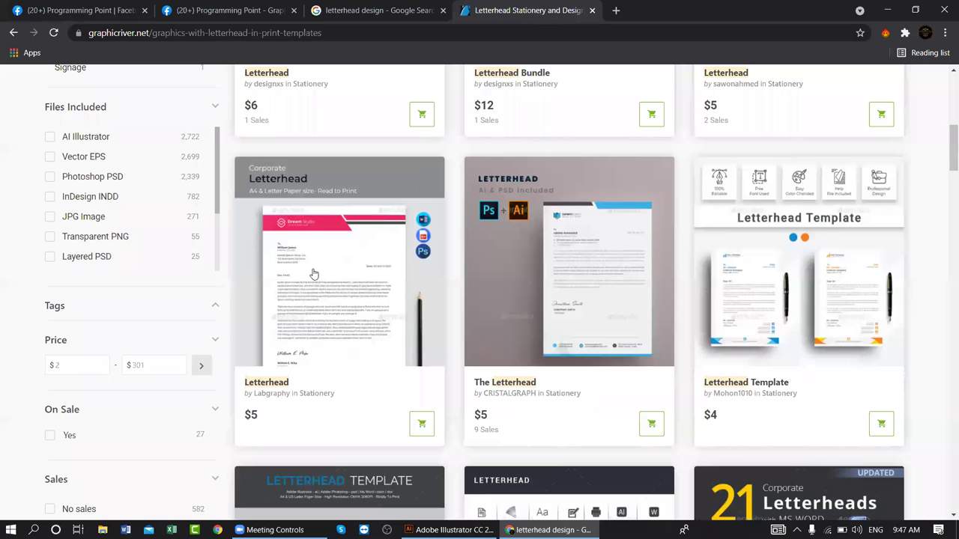
scroll(314, 275, up, 3)
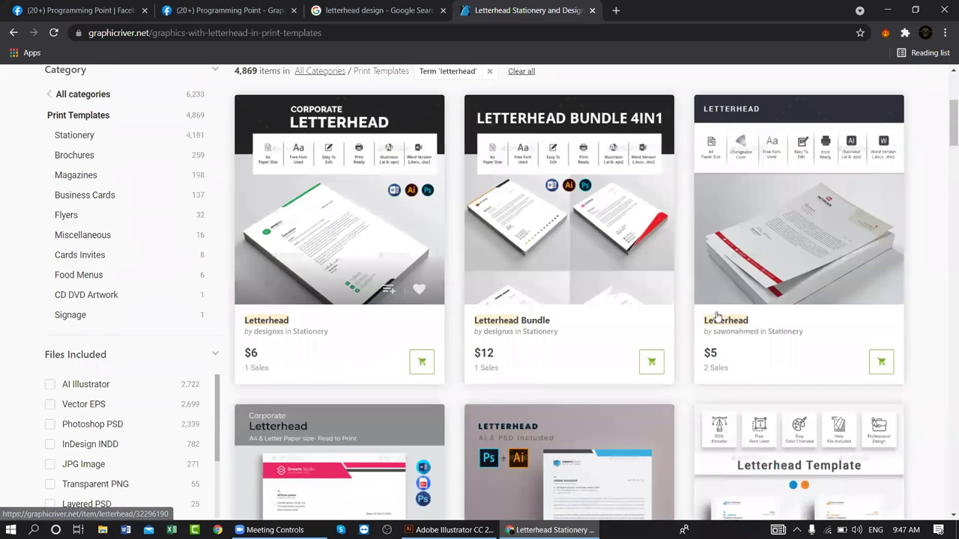
scroll(711, 322, up, 2)
scroll(562, 320, down, 2)
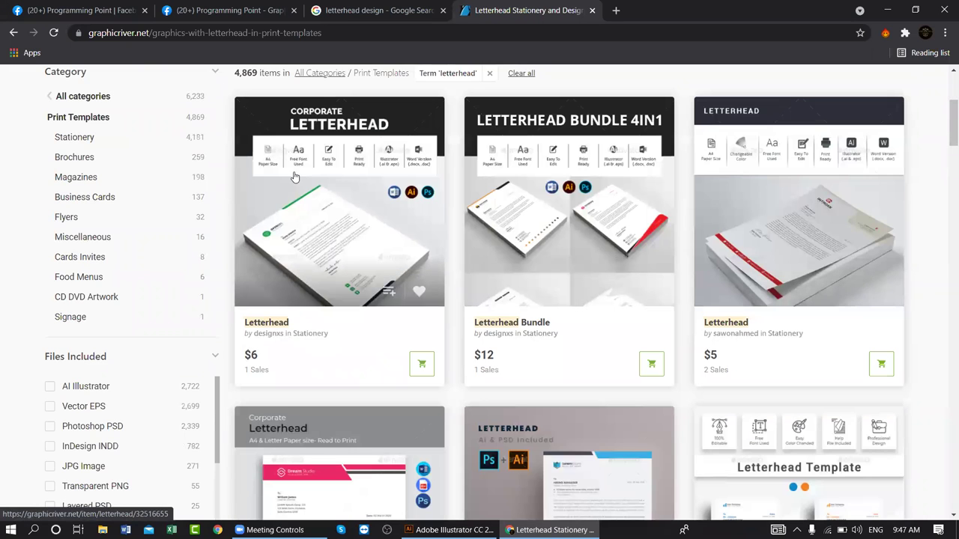
scroll(493, 186, down, 1)
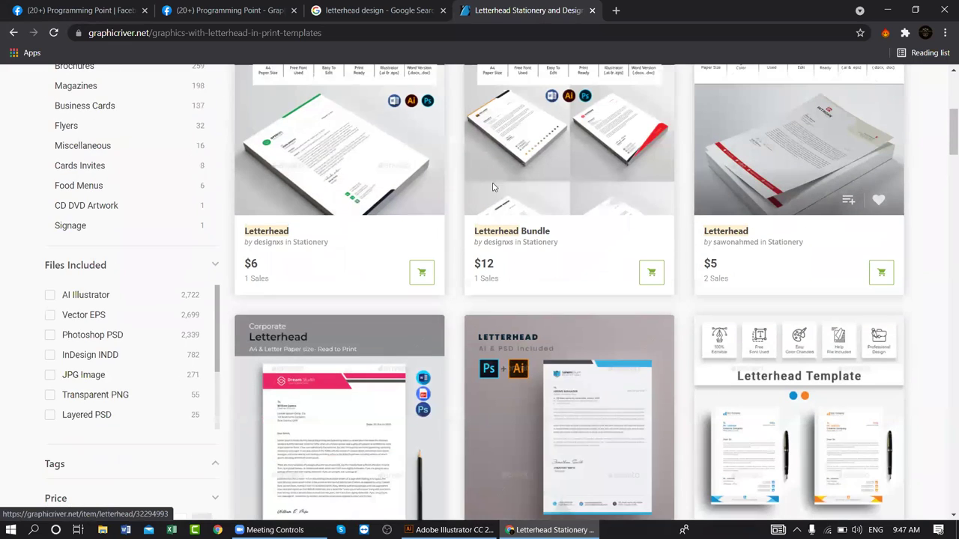
scroll(493, 187, down, 1)
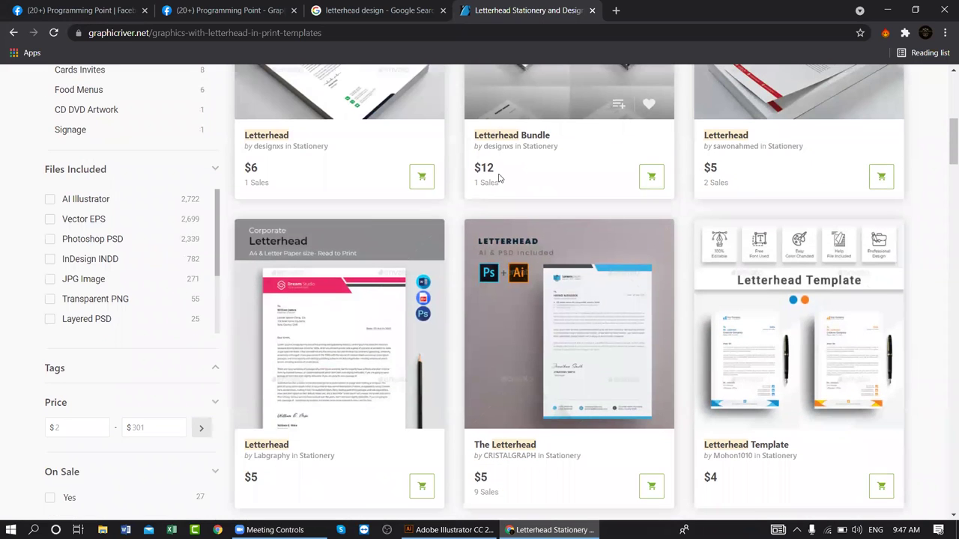
click(449, 529)
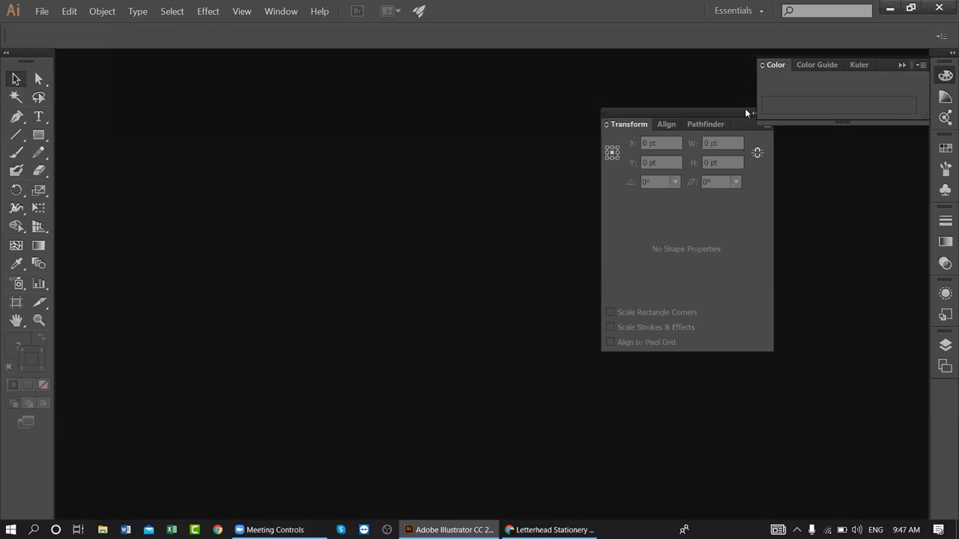
- Close the floating Transform and Color panels in Illustrator
drag(746, 112, 636, 148)
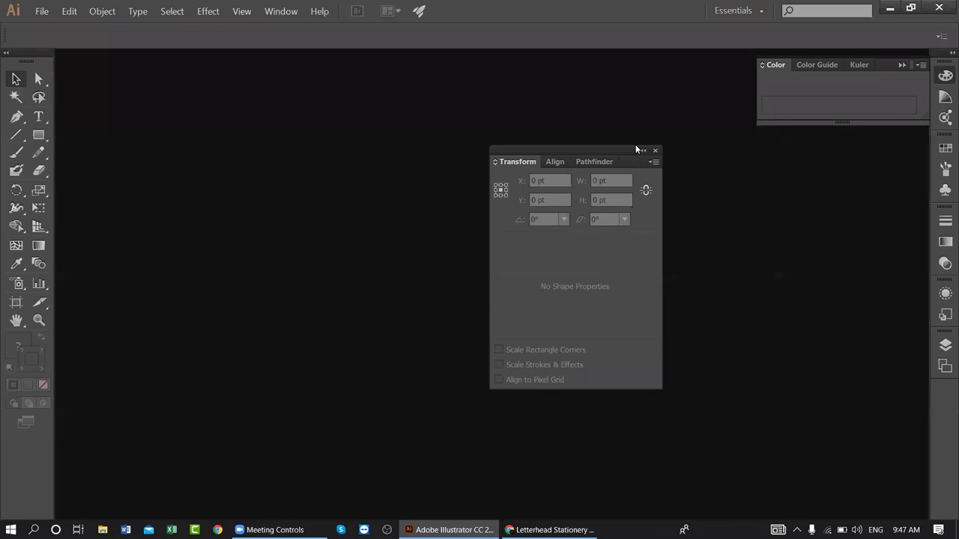
click(657, 148)
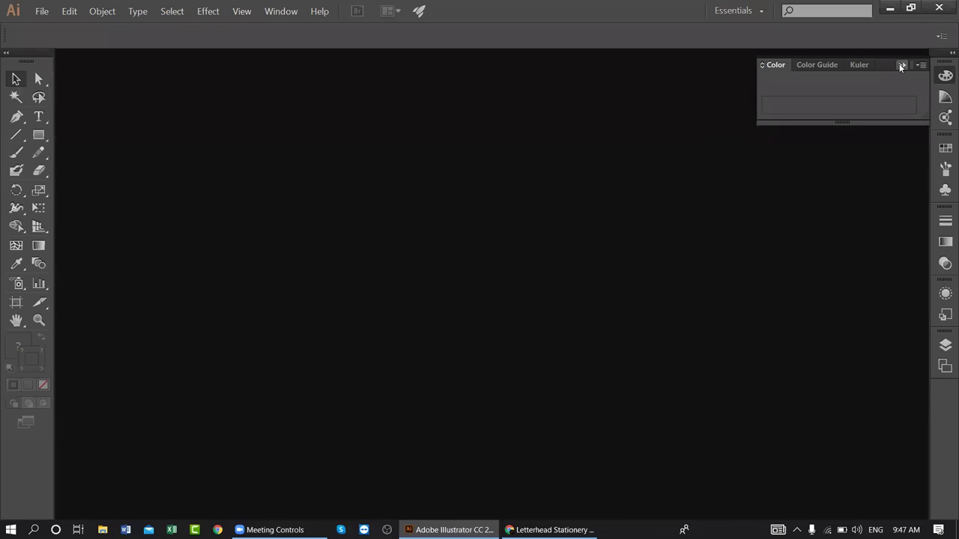
click(901, 66)
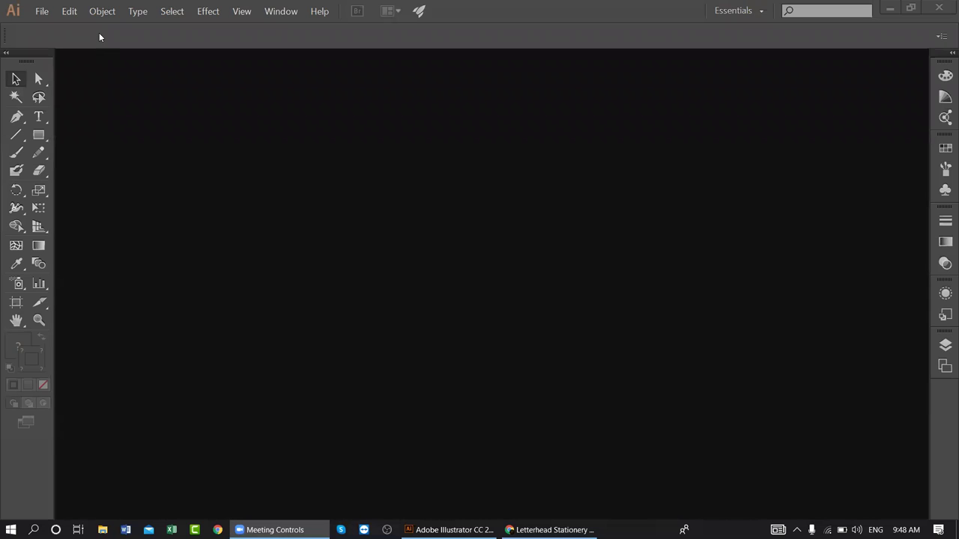
- Create a new Print-profile document at A4 size with one artboard
click(41, 11)
key(Escape)
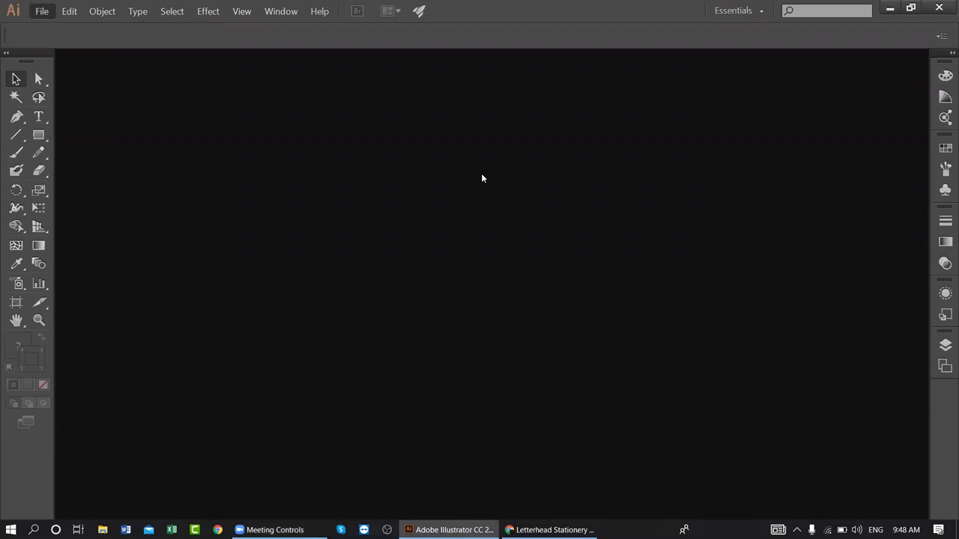
key(ctrl+n)
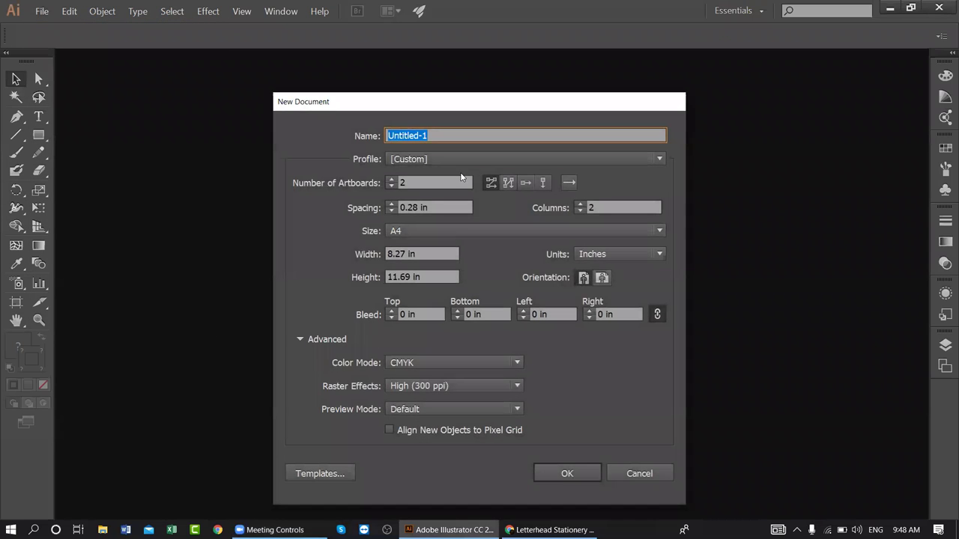
click(438, 158)
click(428, 195)
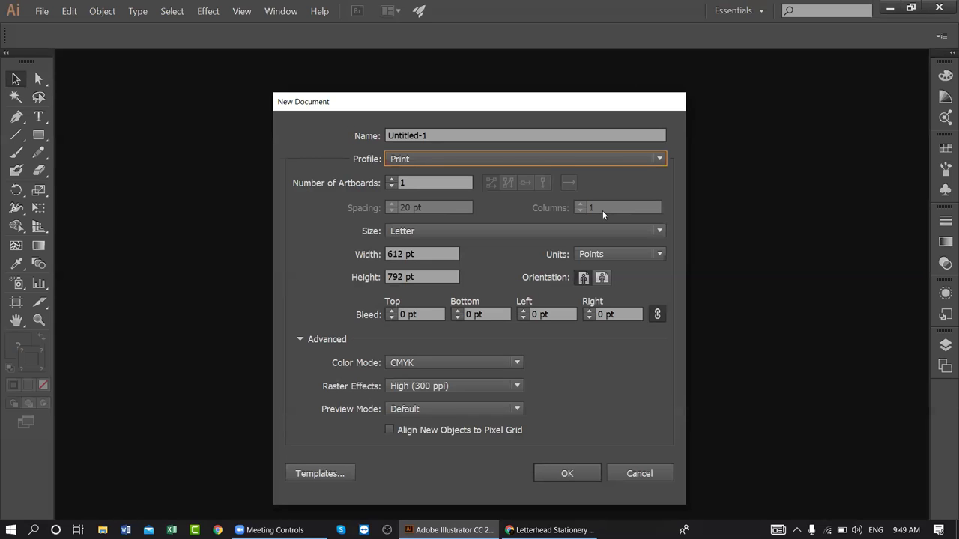
key(Tab)
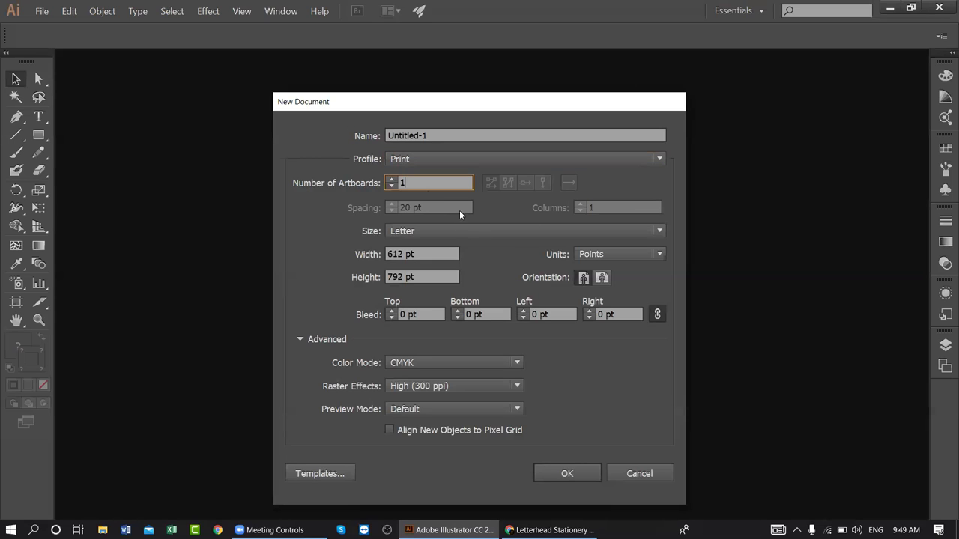
click(423, 230)
click(409, 317)
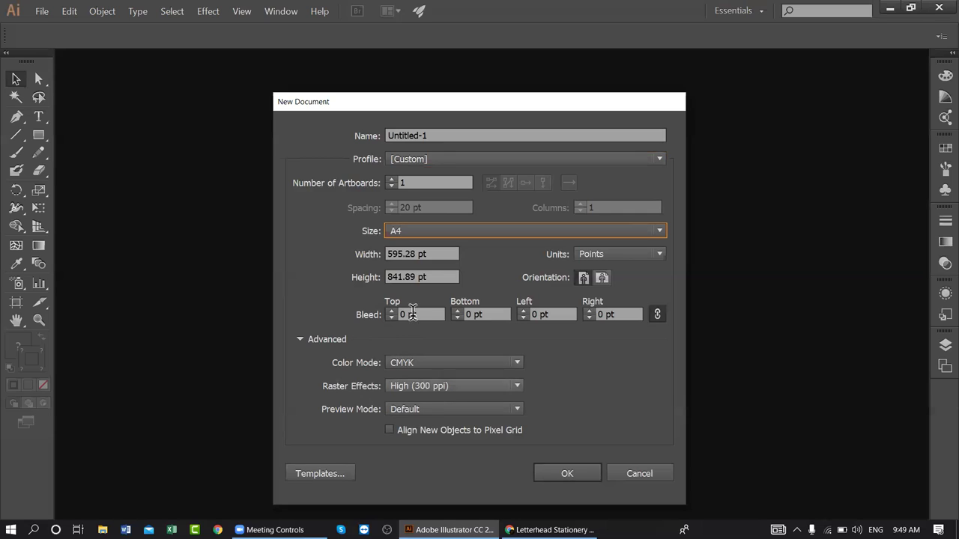
click(573, 473)
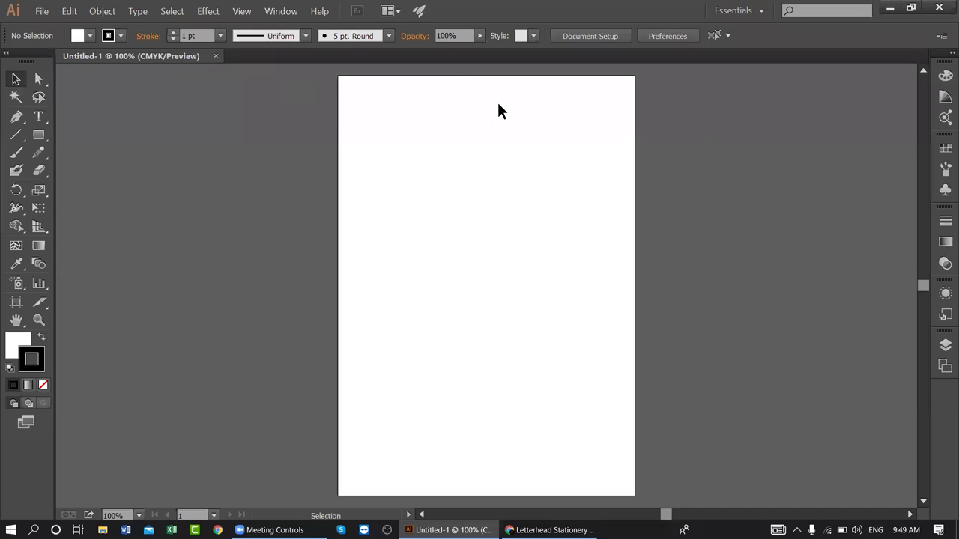
- Draw a stroke-less rectangle covering the whole A4 page, then deselect it
click(172, 39)
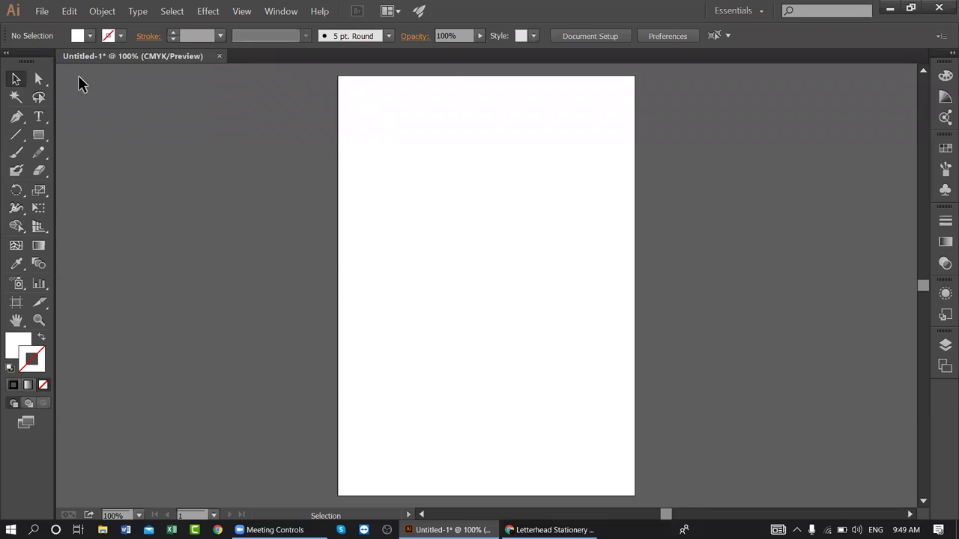
click(39, 135)
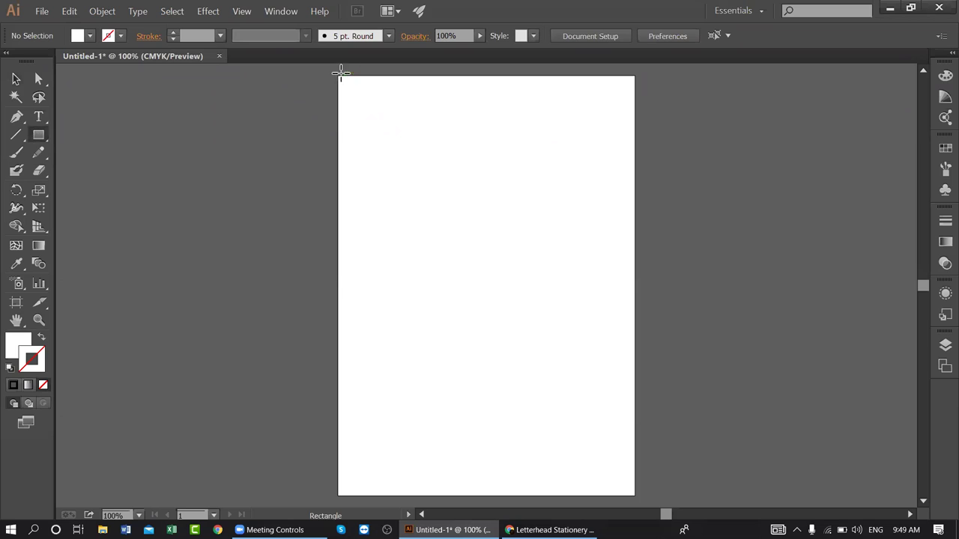
mouse_move(337, 73)
mouse_down()
mouse_move(396, 165)
mouse_move(620, 427)
mouse_move(621, 454)
mouse_up()
key(v)
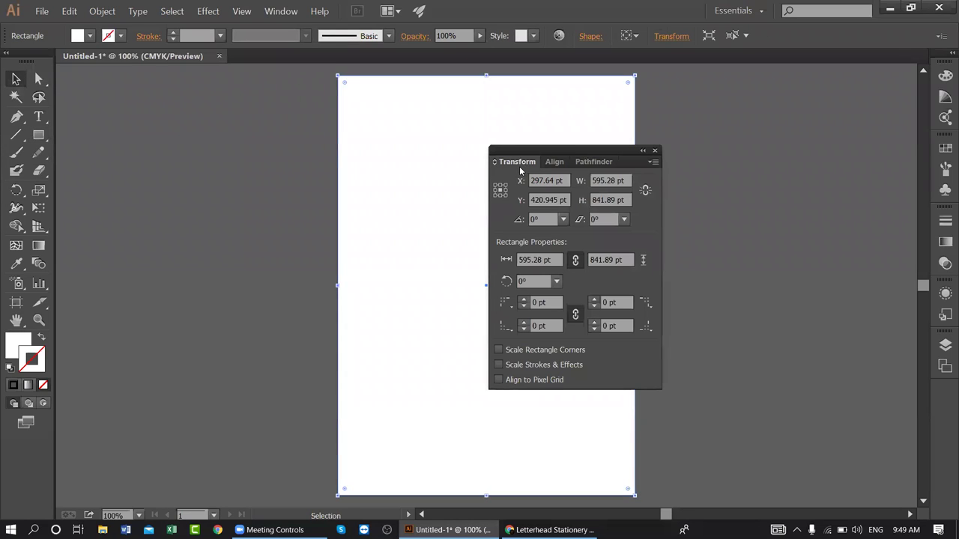
key(ctrl+shift+a)
drag(534, 149, 780, 99)
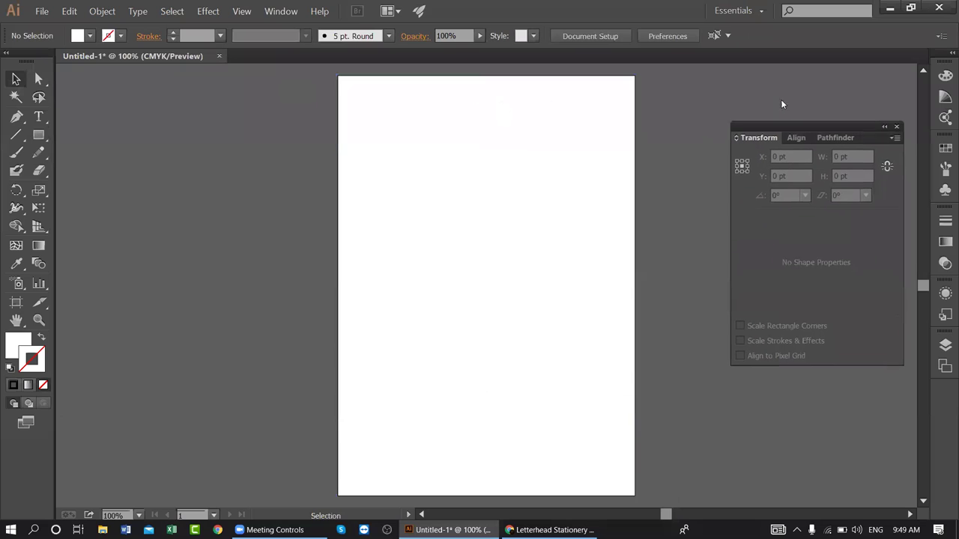
key(space)
drag(582, 169, 517, 168)
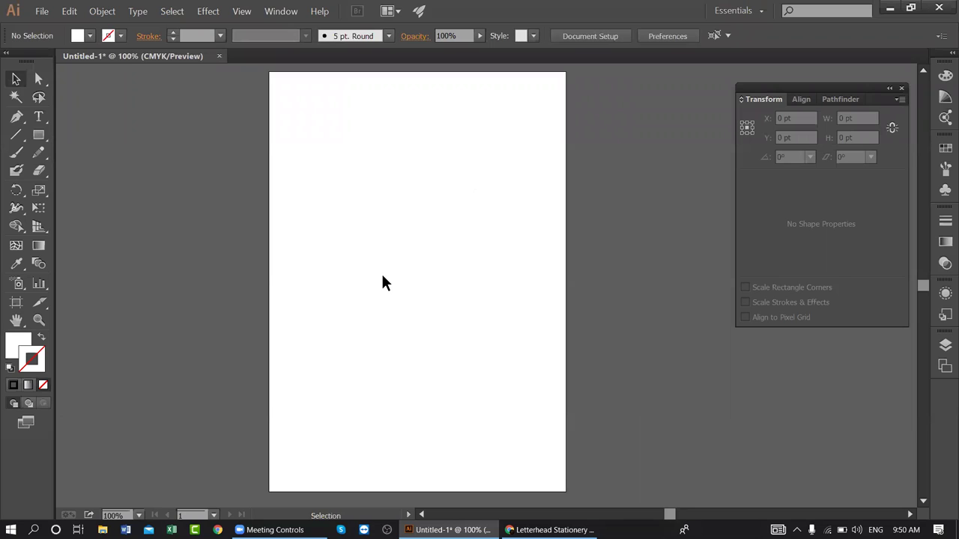
- Draw a dark blue filled rectangle near the top of the page
click(38, 135)
click(90, 35)
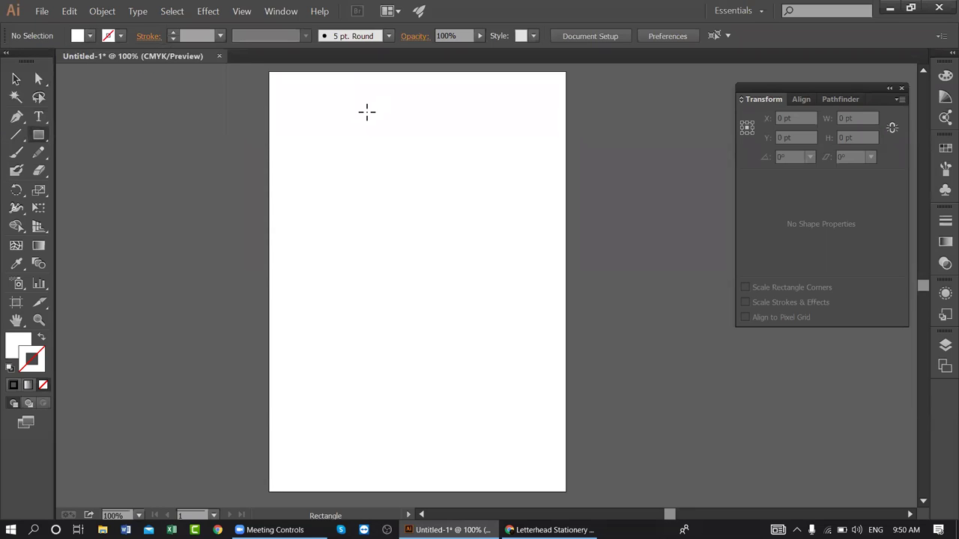
click(89, 35)
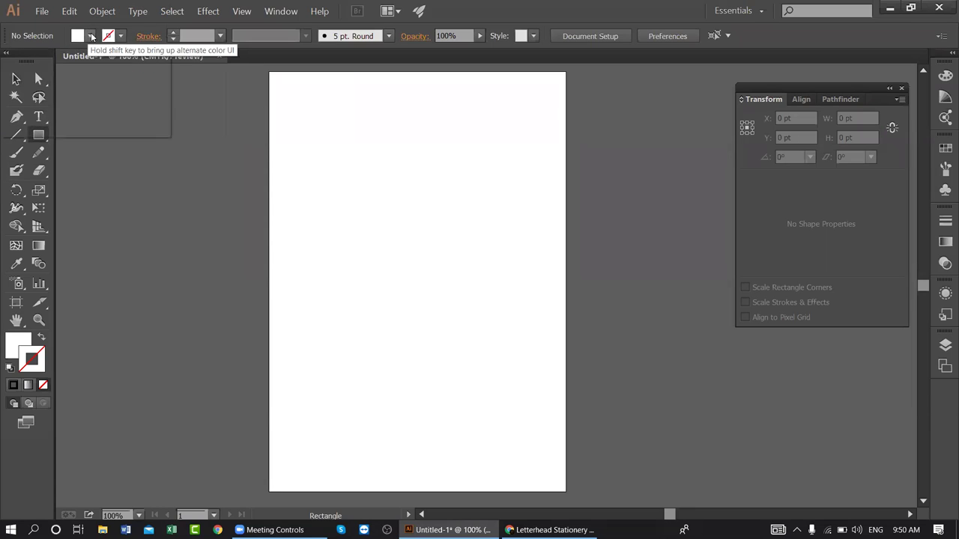
click(125, 71)
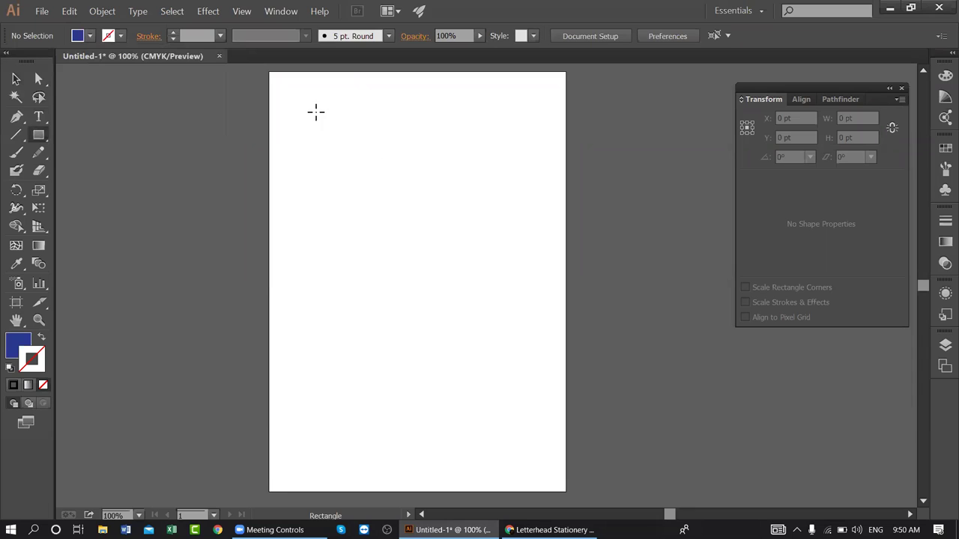
drag(311, 110, 516, 170)
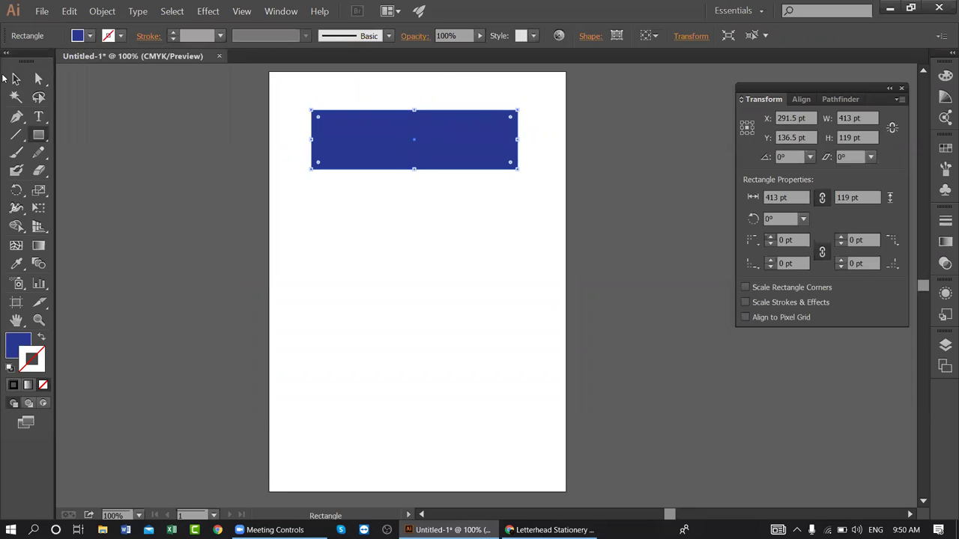
click(16, 79)
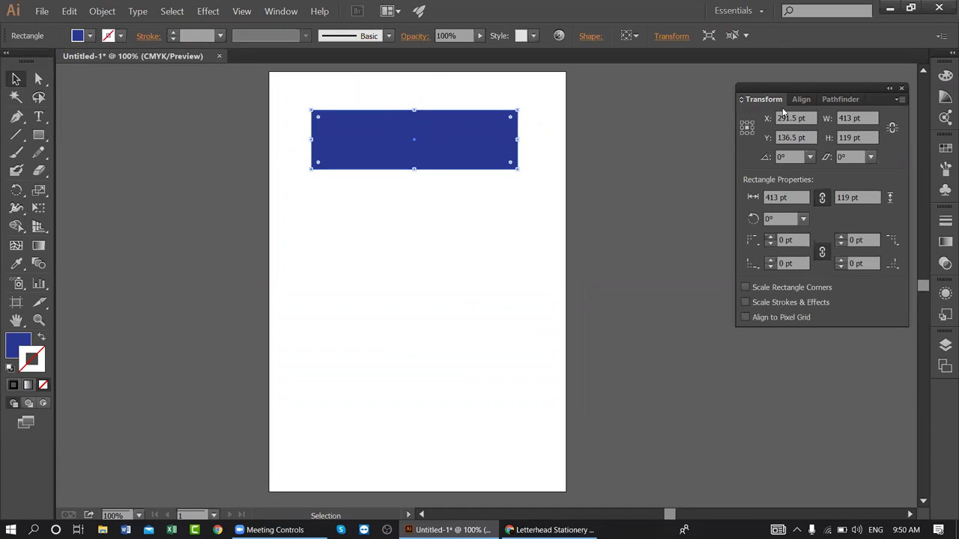
- Set alignment to Align to Artboard and centre the rectangle horizontally on the page
click(799, 99)
click(900, 99)
click(875, 99)
click(887, 219)
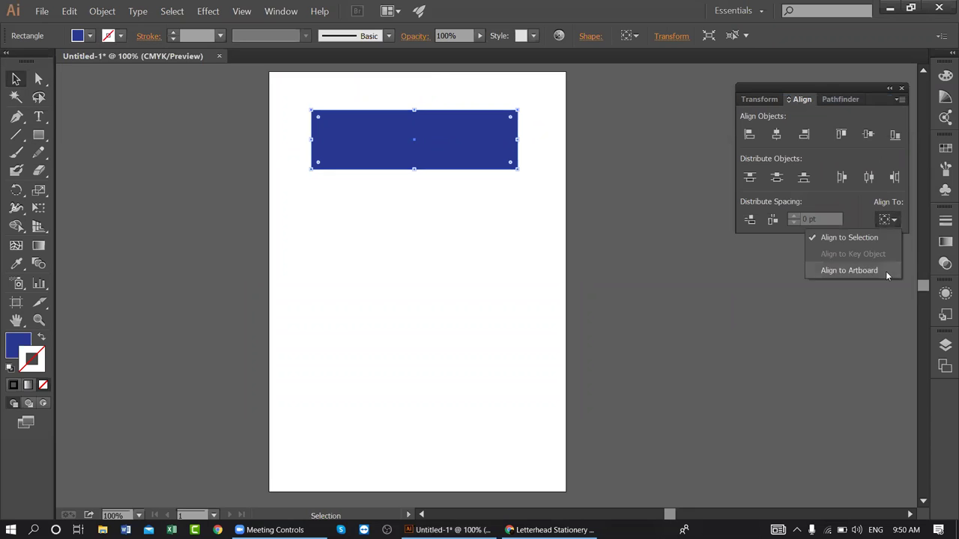
click(842, 270)
click(888, 219)
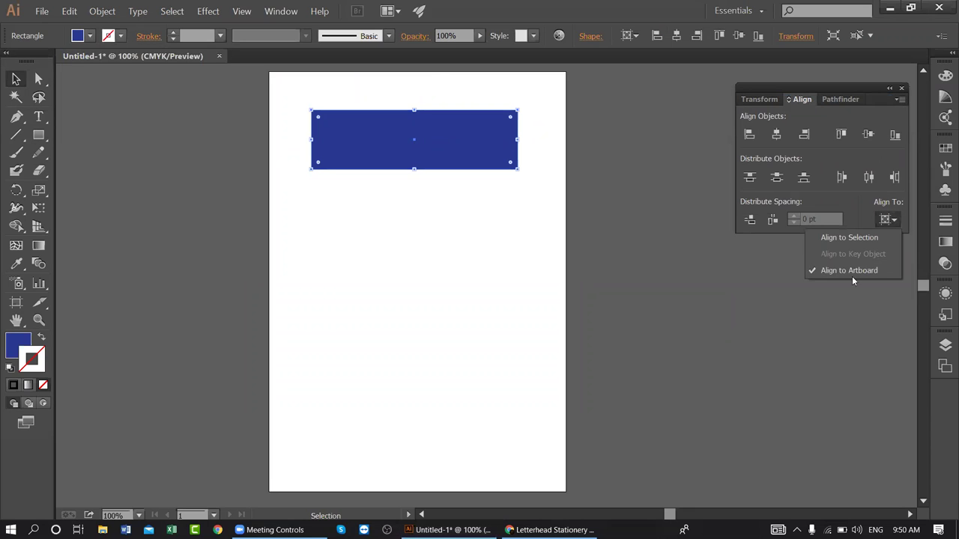
click(776, 136)
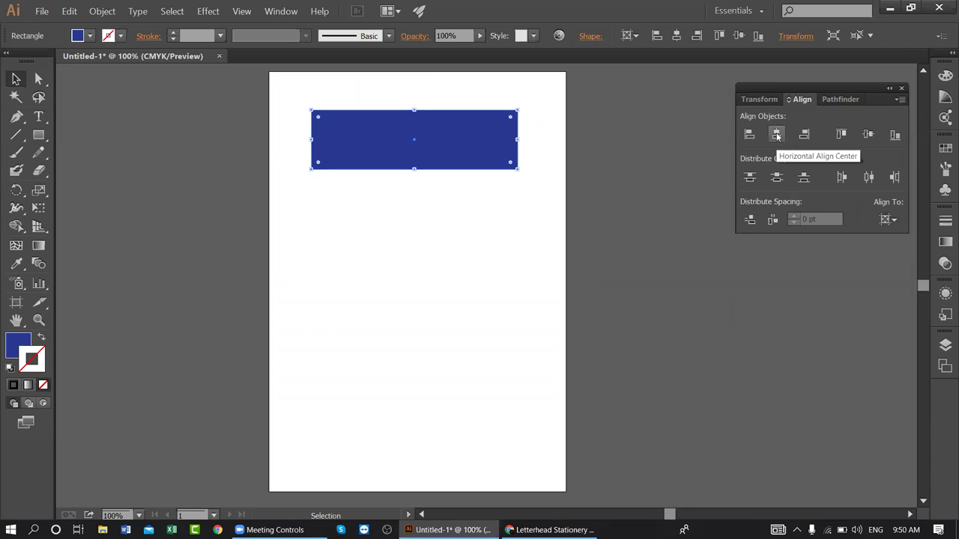
click(776, 135)
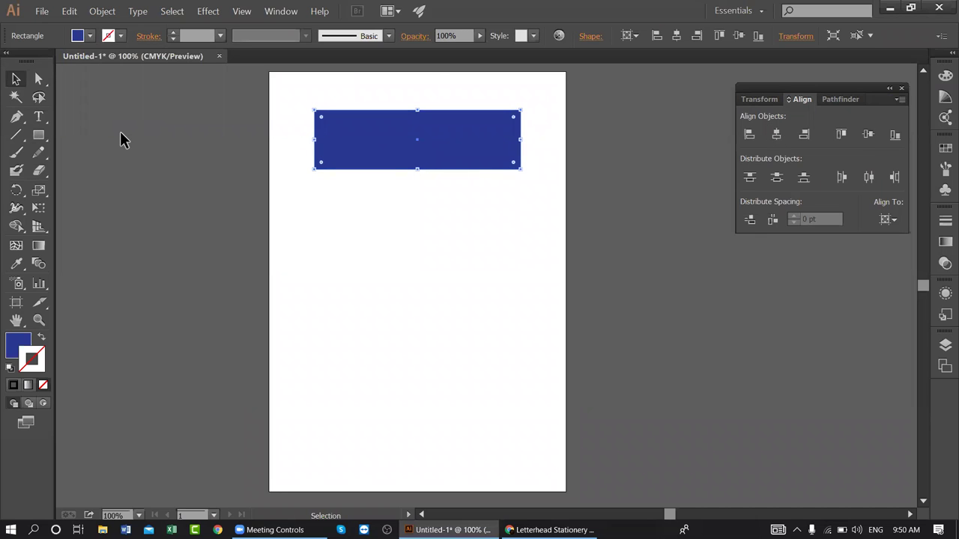
- Show rulers and place vertical guides at the blue rectangle's left and right edges
key(ctrl+r)
drag(60, 134, 314, 139)
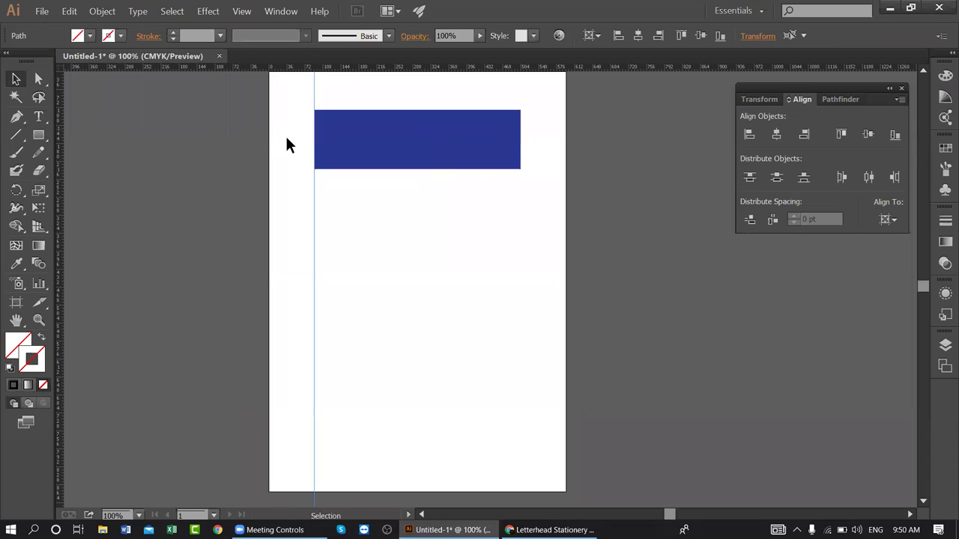
drag(62, 148, 518, 155)
- Widen the blue rectangle on both sides and re-centre it horizontally on the page
click(480, 145)
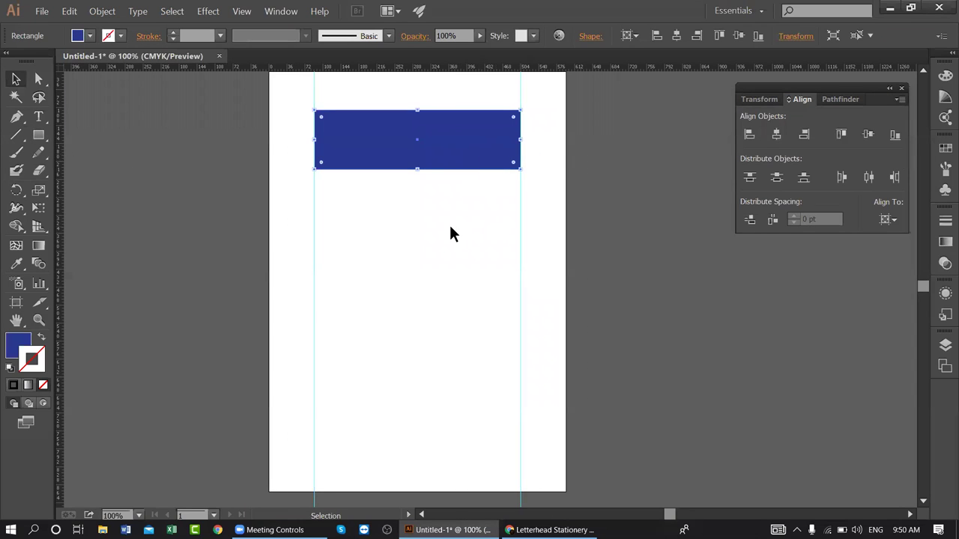
key(Delete)
scroll(517, 230, up, 2)
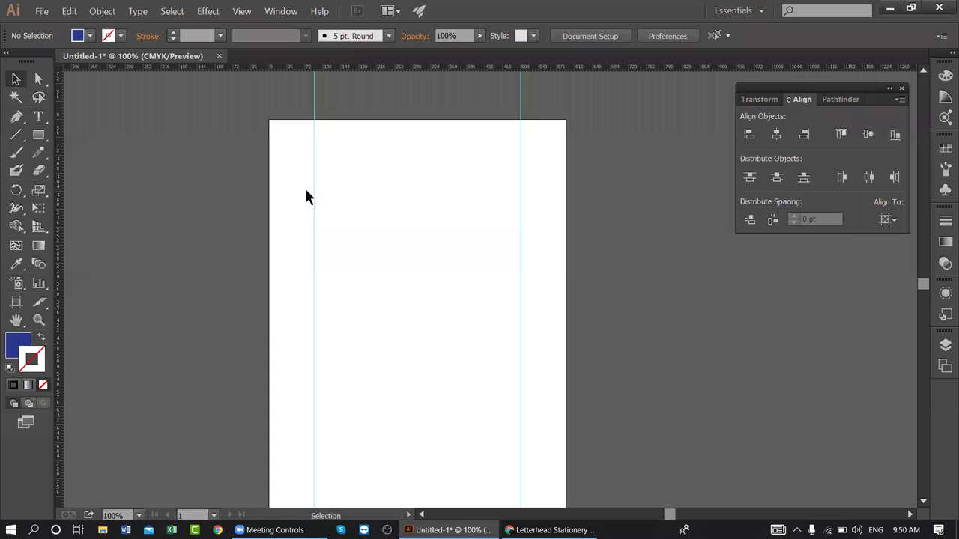
key(ctrl+z)
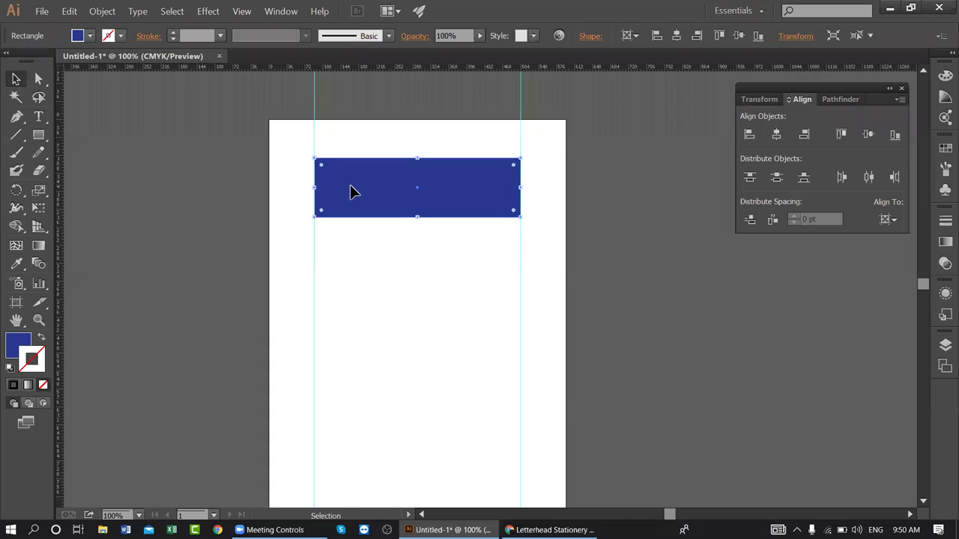
click(322, 197)
drag(314, 187, 300, 188)
drag(521, 187, 539, 188)
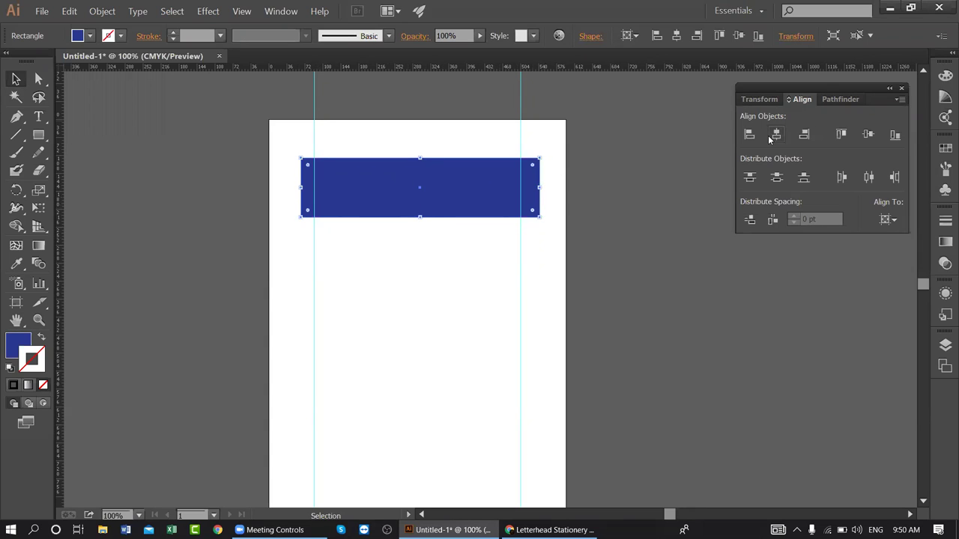
click(775, 134)
click(637, 206)
- Move both guides onto the widened rectangle's edges, then delete the rectangle
click(511, 201)
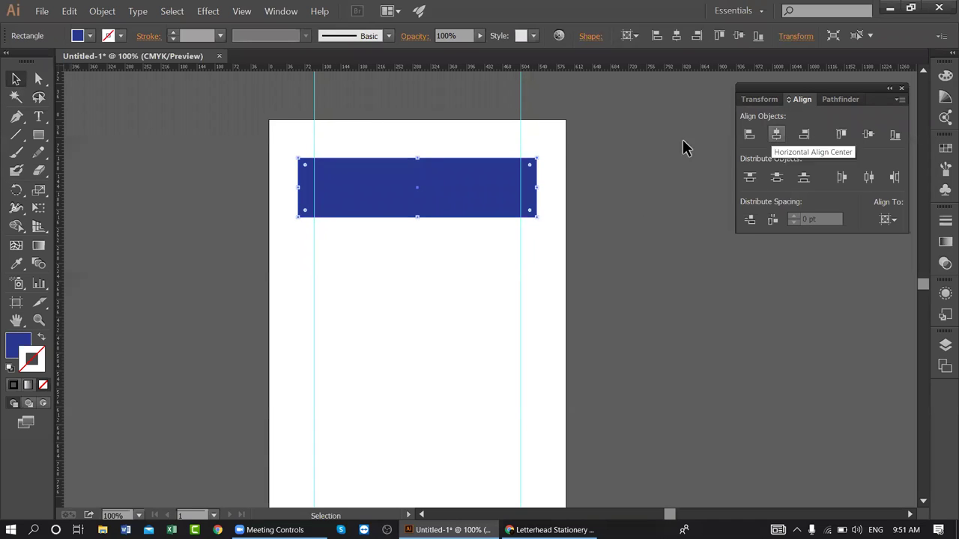
drag(520, 107, 536, 119)
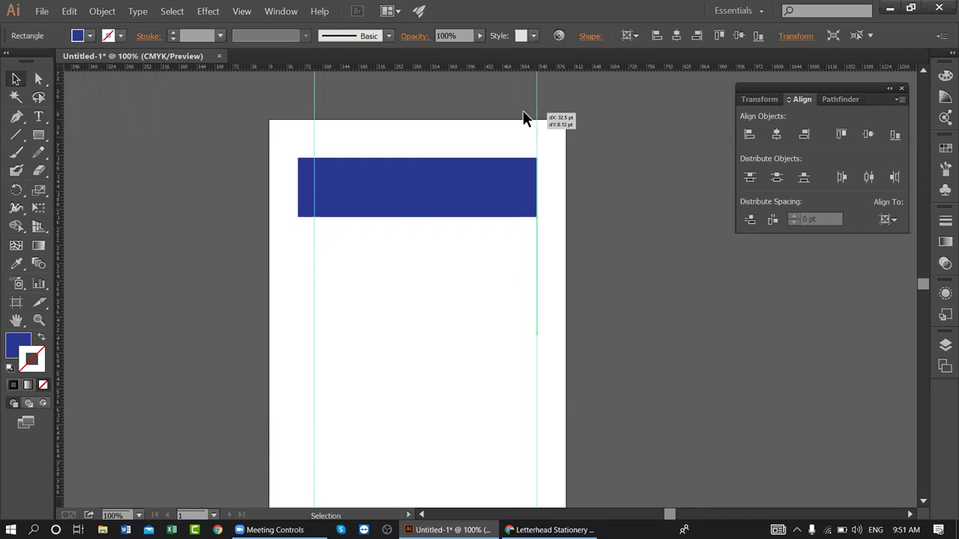
drag(314, 115, 298, 117)
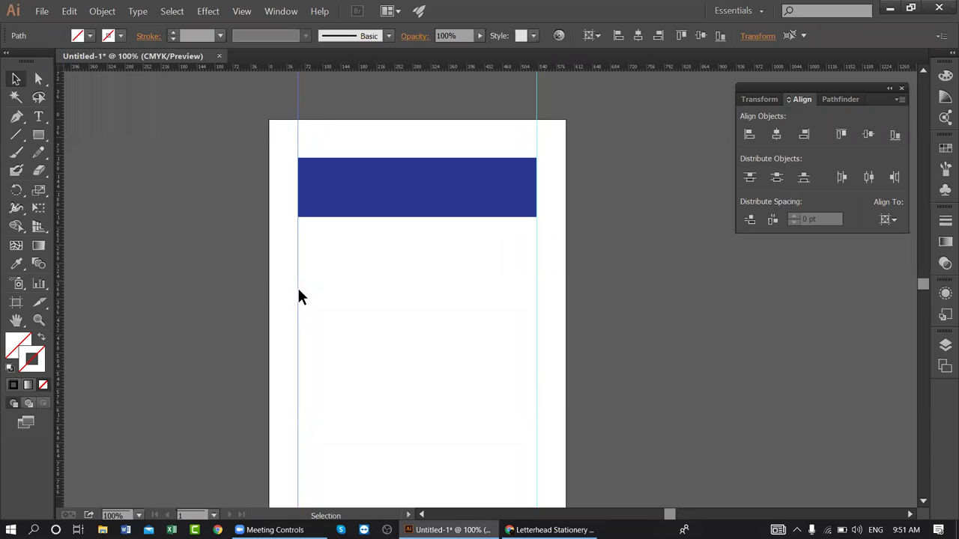
drag(439, 119, 479, 260)
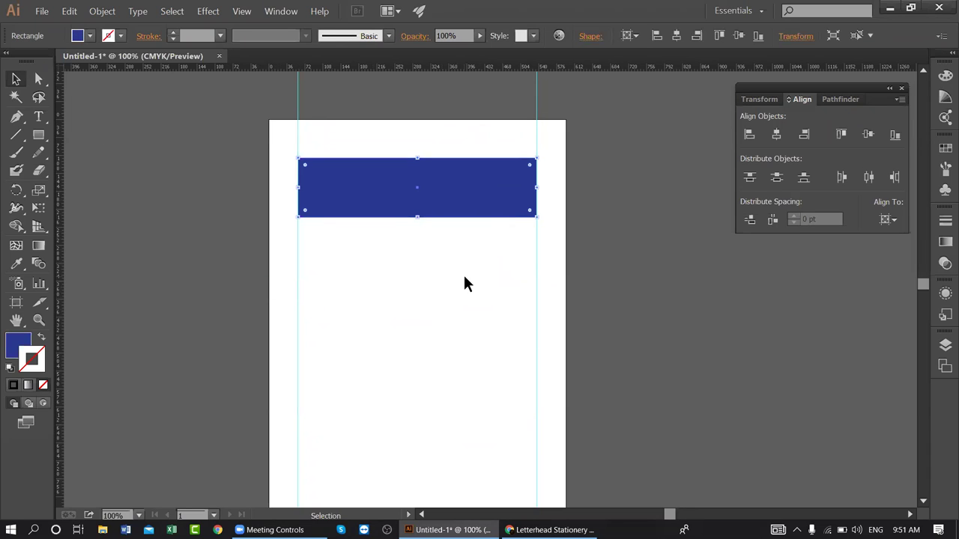
key(Delete)
scroll(581, 285, down, 2)
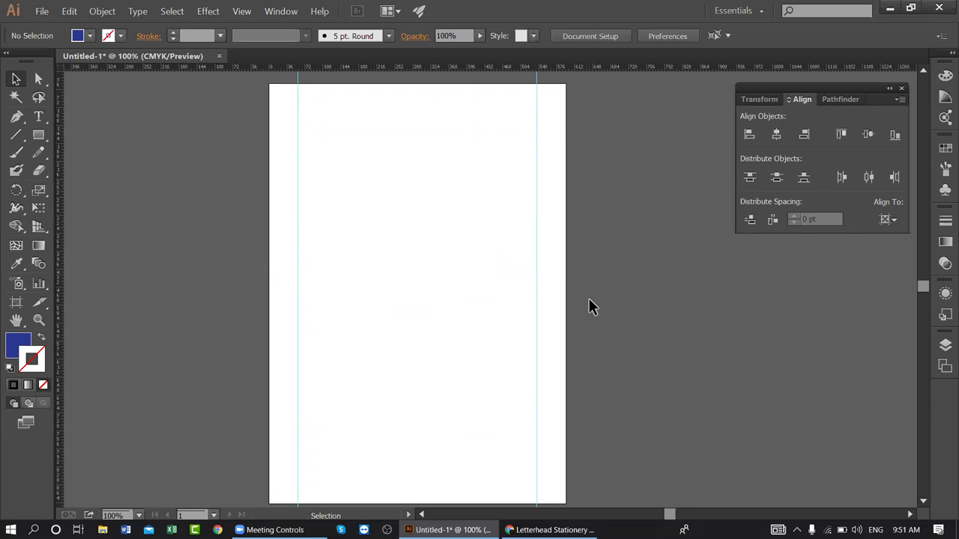
- Back in Chrome, preview the first Freepik image in the 'letterhead design' results
key(alt+Tab)
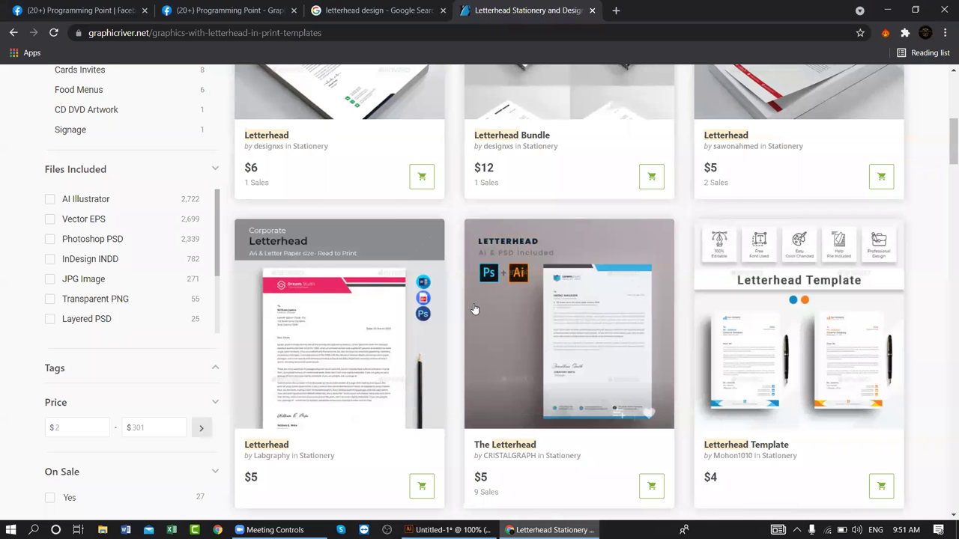
scroll(476, 311, up, 5)
click(365, 10)
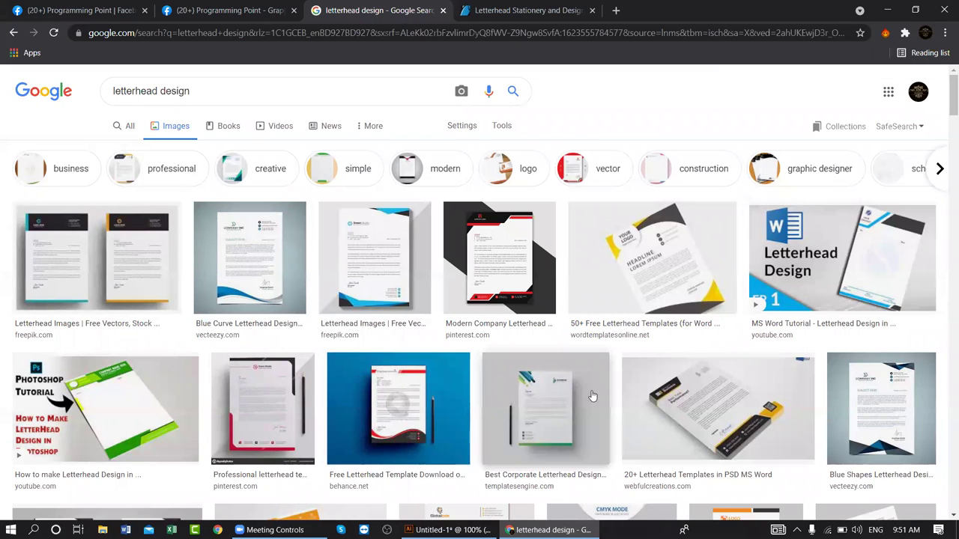
click(47, 297)
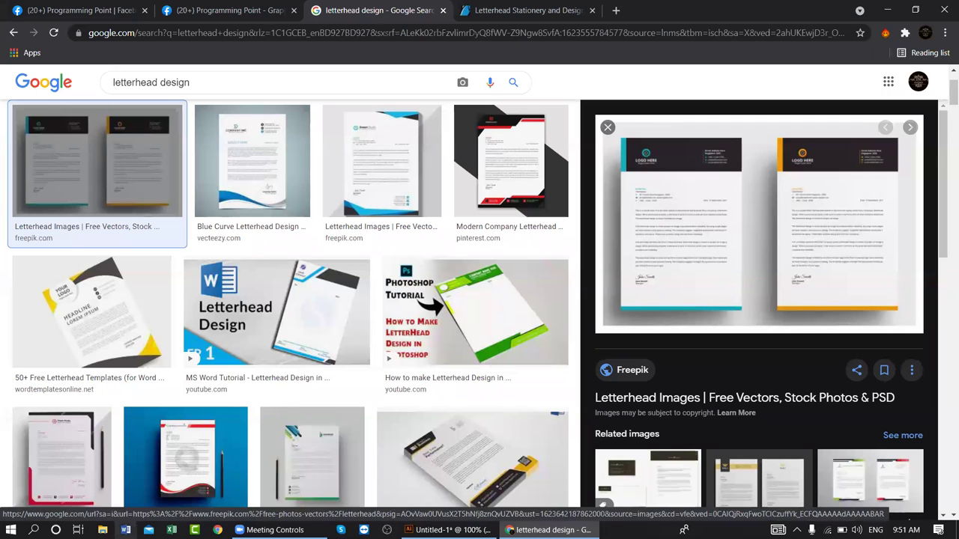
- Launch Snipping Tool from Windows search
click(33, 530)
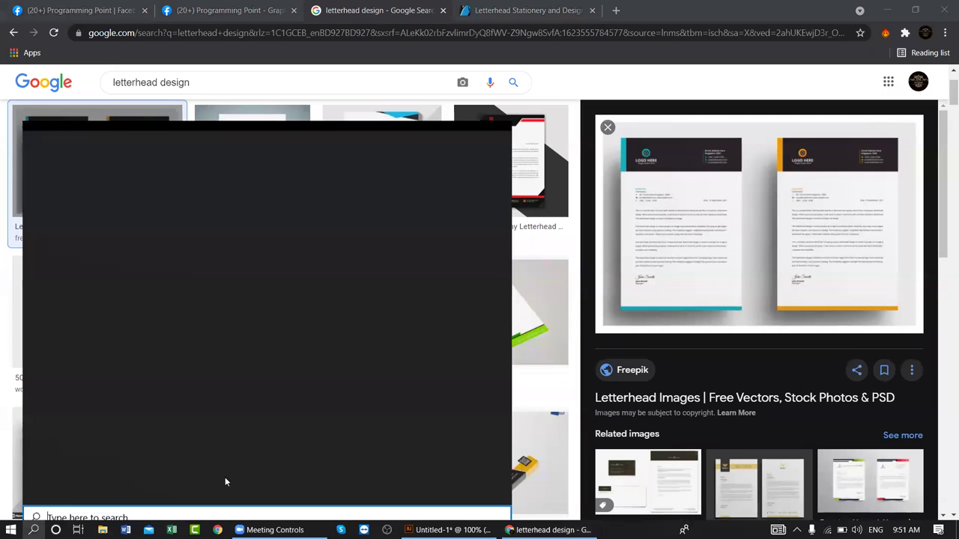
text(s)
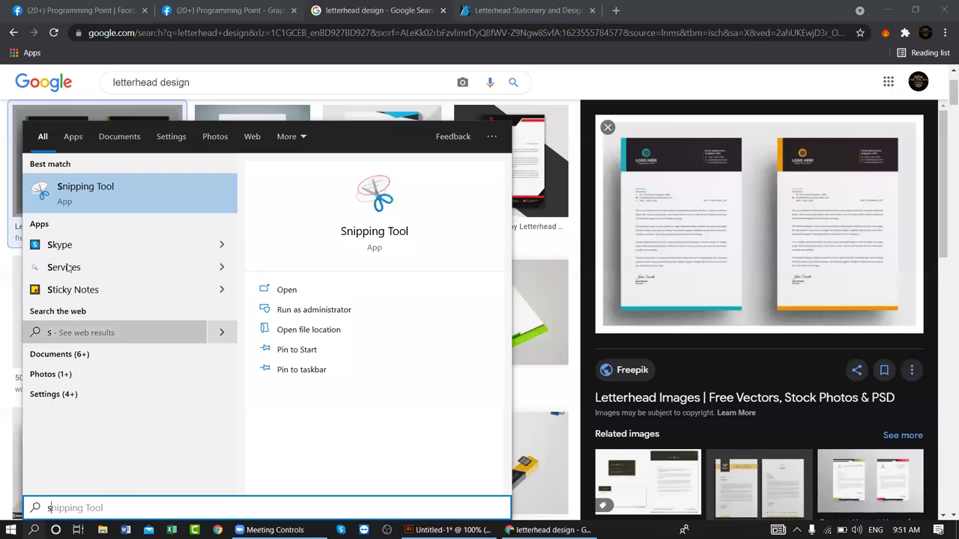
click(82, 204)
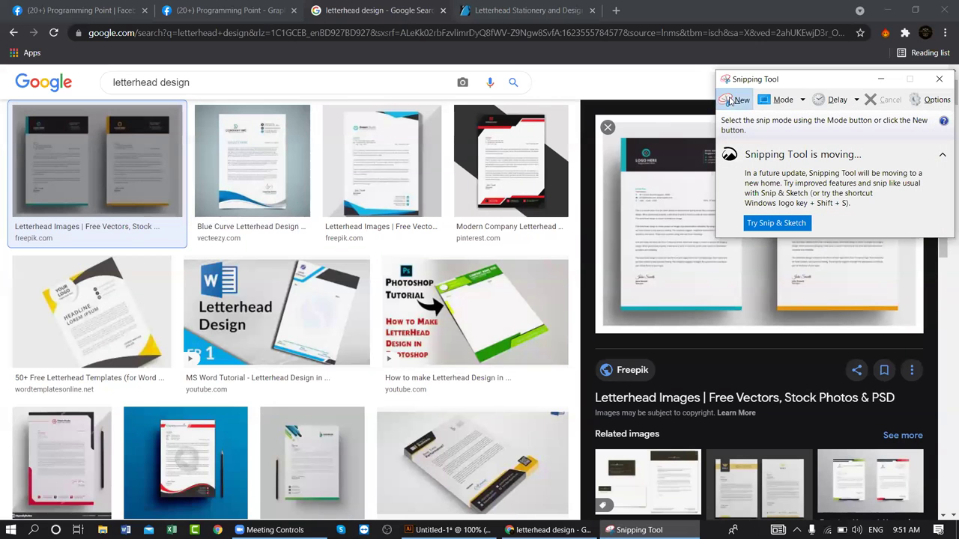
- Capture the left Freepik letterhead preview and sketch a pen loop on the snip
click(736, 100)
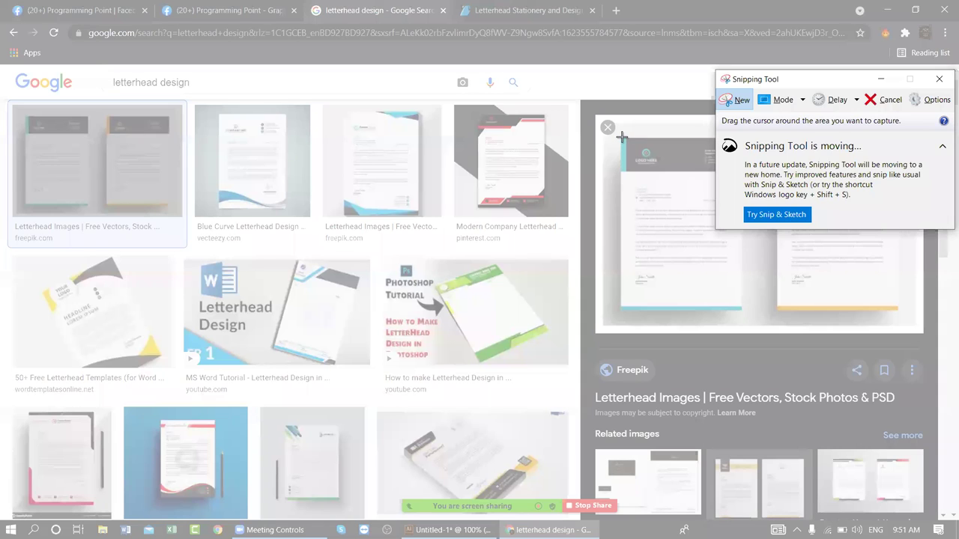
drag(621, 138, 741, 310)
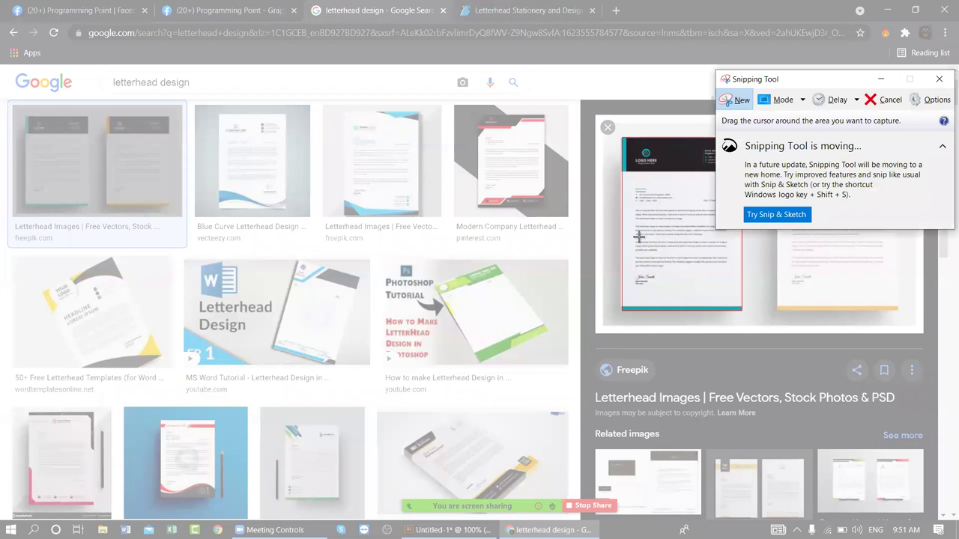
drag(749, 81, 216, 146)
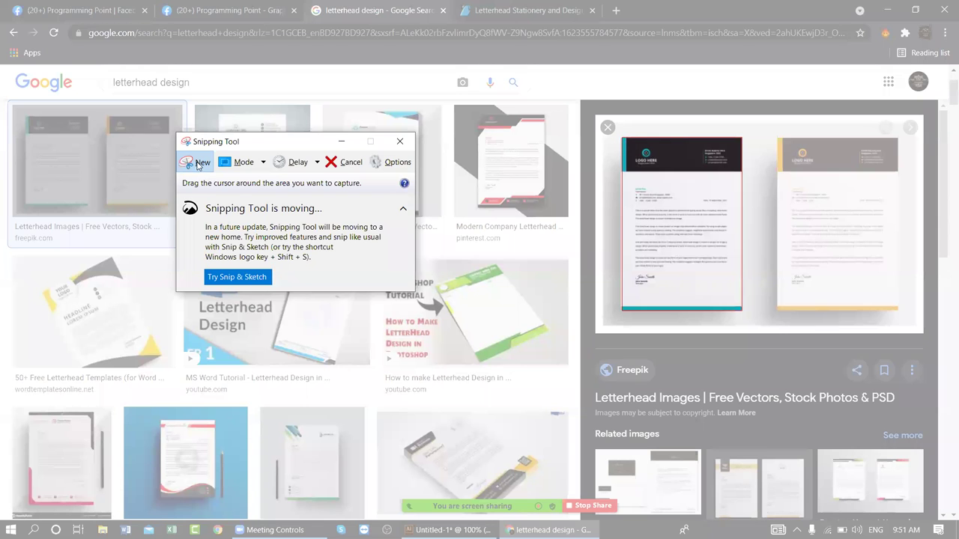
key(Escape)
click(191, 164)
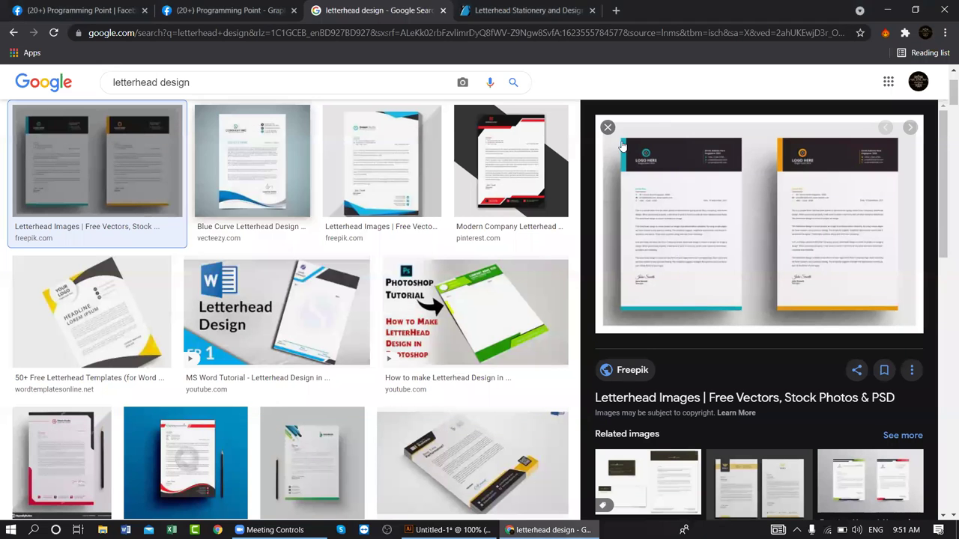
mouse_move(620, 137)
mouse_down()
mouse_move(704, 285)
mouse_move(723, 307)
mouse_move(740, 309)
mouse_up()
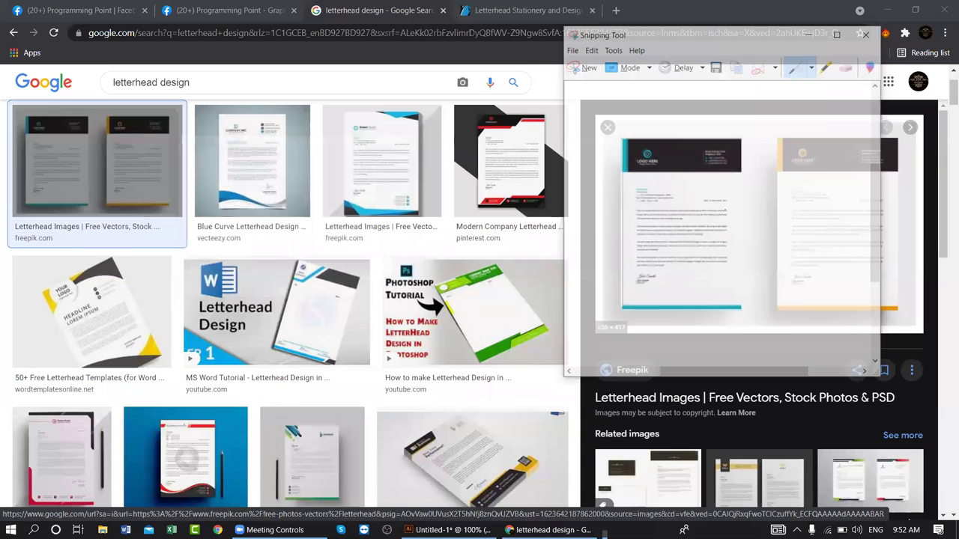
drag(625, 245, 697, 227)
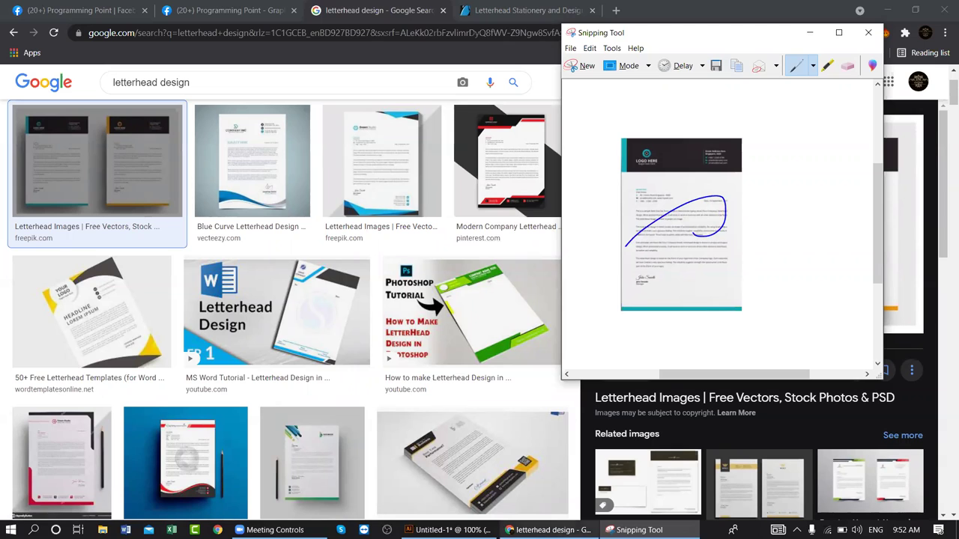
- Paste the letterhead snip into Untitled-1 and stretch it to fill the A4 artboard
click(635, 529)
click(447, 529)
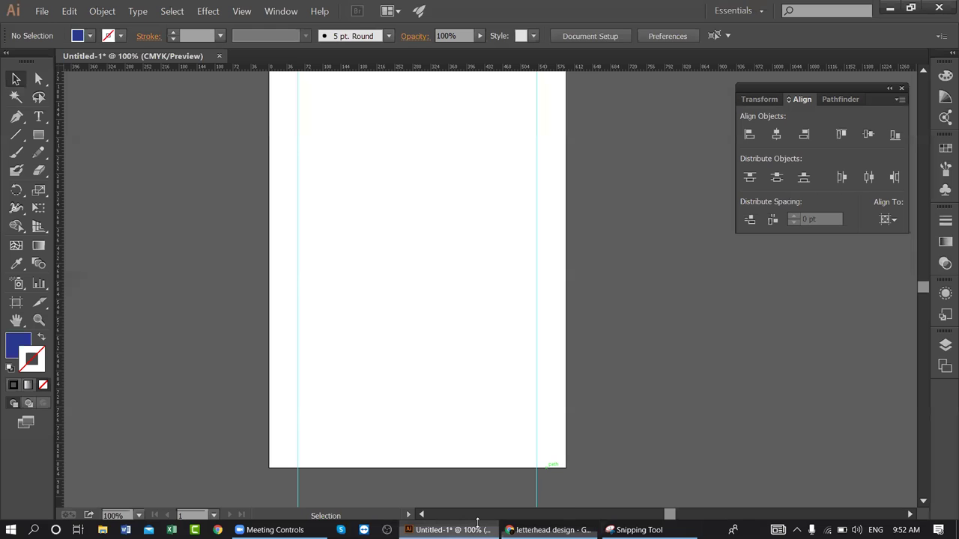
key(ctrl+v)
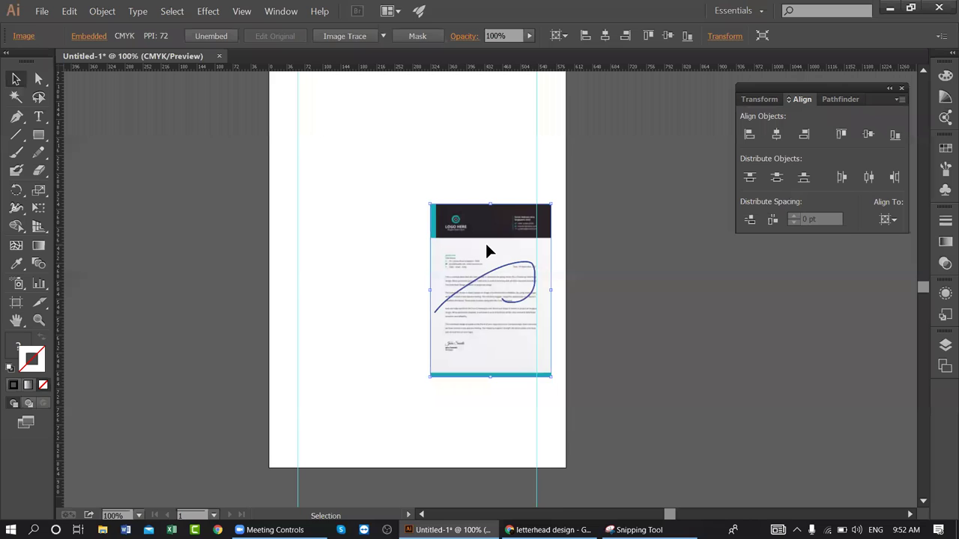
scroll(484, 242, up, 2)
scroll(483, 240, up, 1)
drag(476, 282, 315, 128)
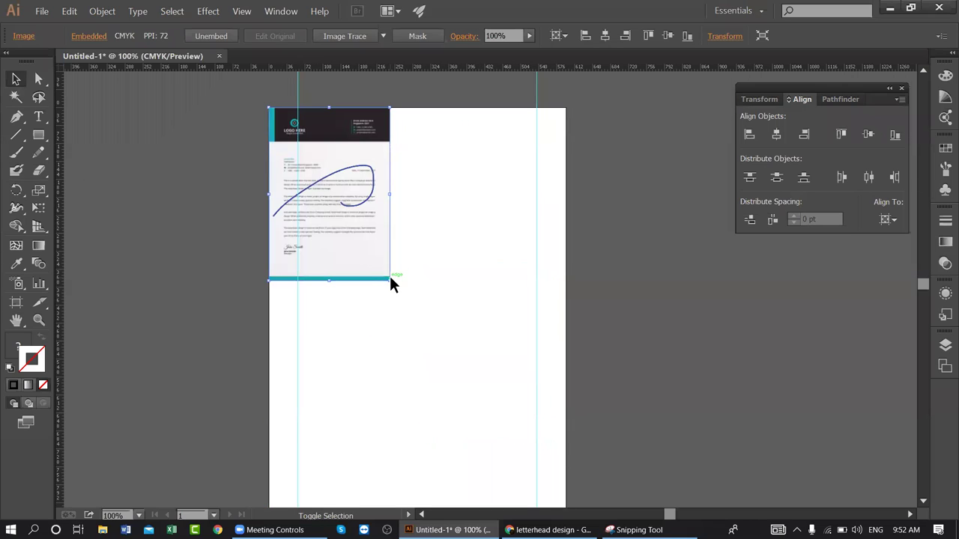
drag(389, 279, 555, 502)
drag(507, 442, 567, 439)
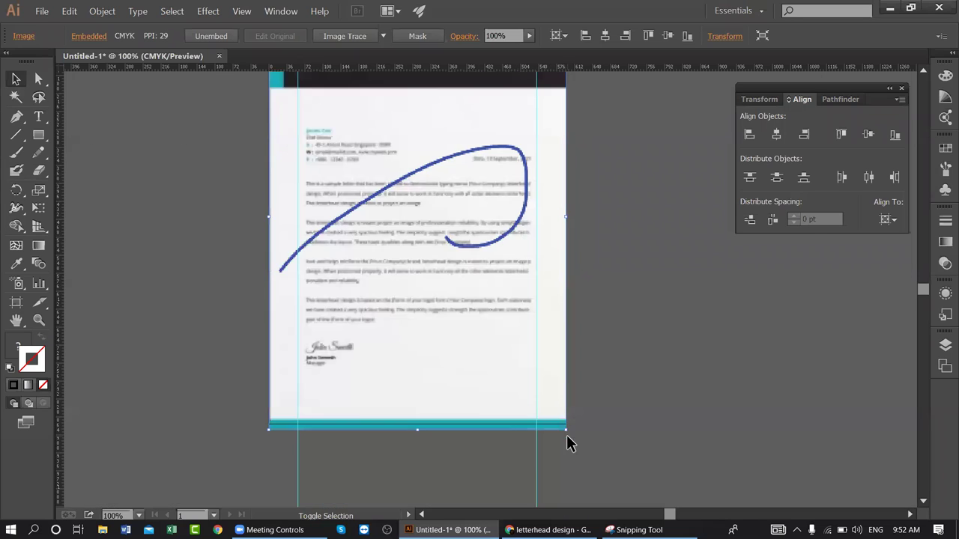
click(651, 259)
drag(560, 244, 519, 370)
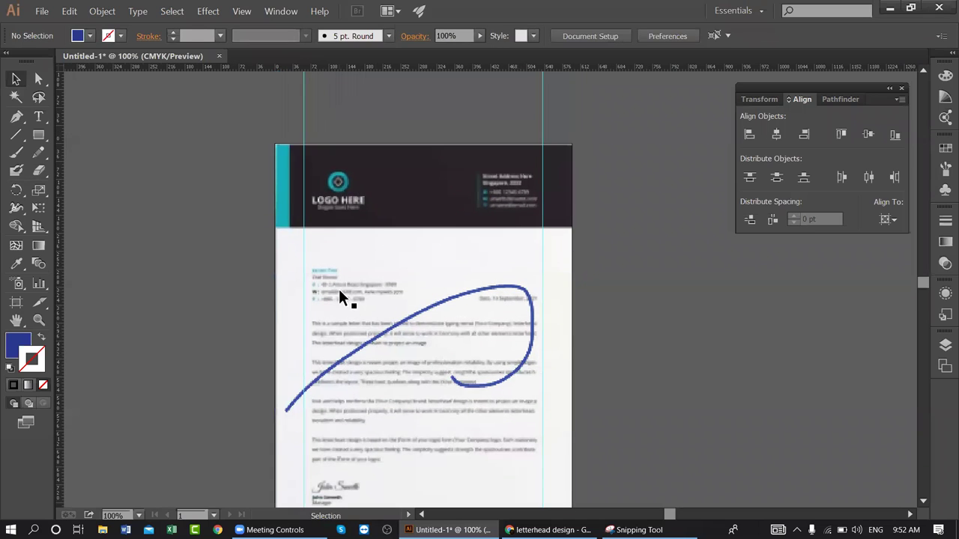
- Nudge the left and right guides onto the letterhead's text margins, then select the image
drag(301, 123, 313, 127)
drag(545, 120, 536, 119)
click(574, 375)
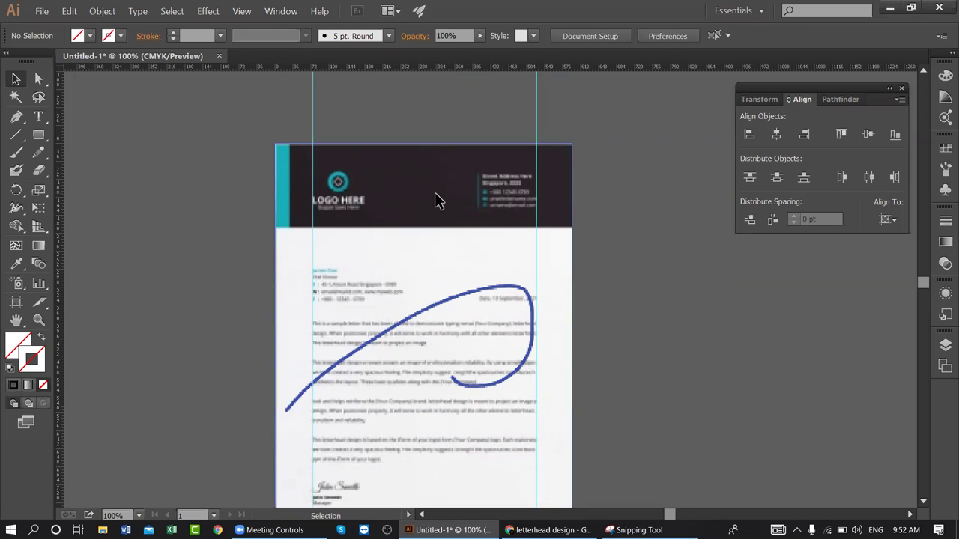
click(371, 208)
- Delete the letterhead reference image and zoom out to see the whole artboard
key(Delete)
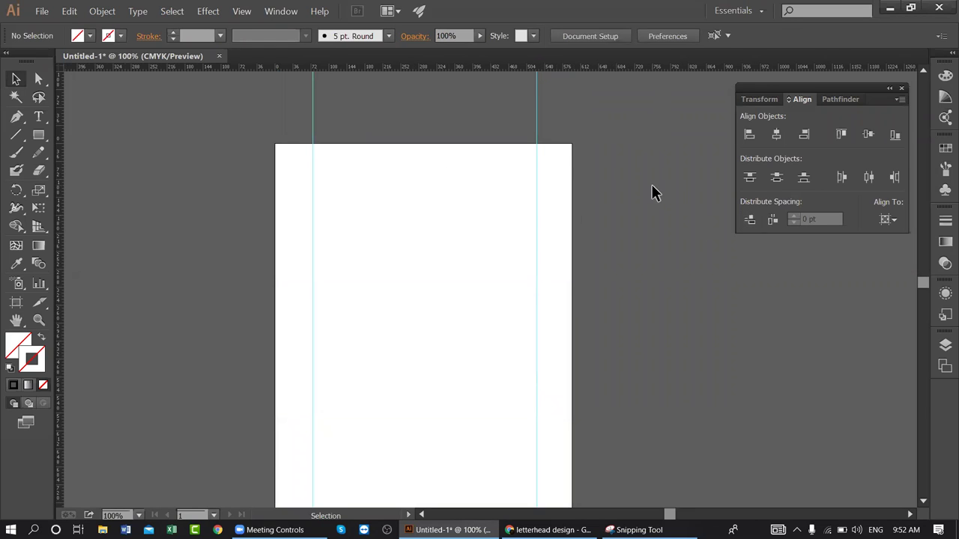
scroll(651, 193, down, 1)
scroll(382, 298, up, 1)
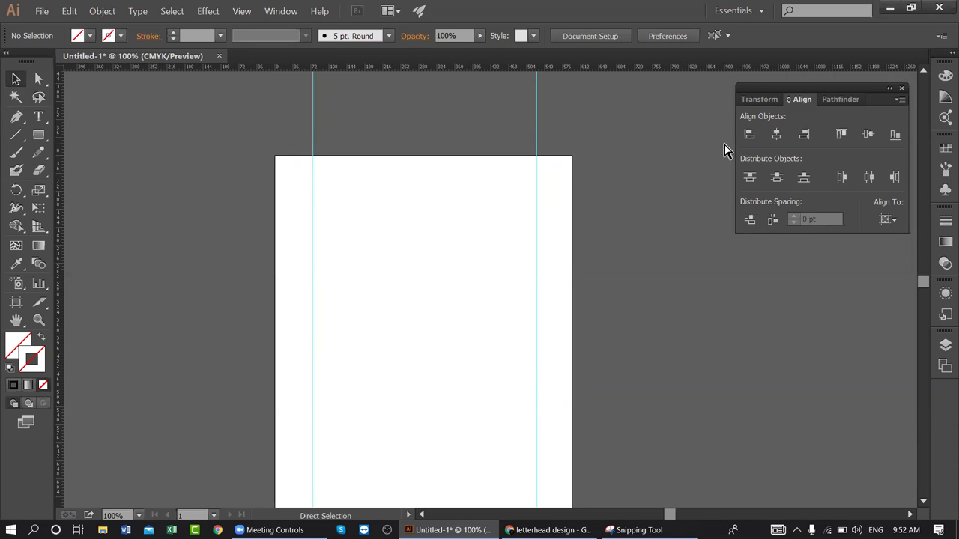
click(536, 128)
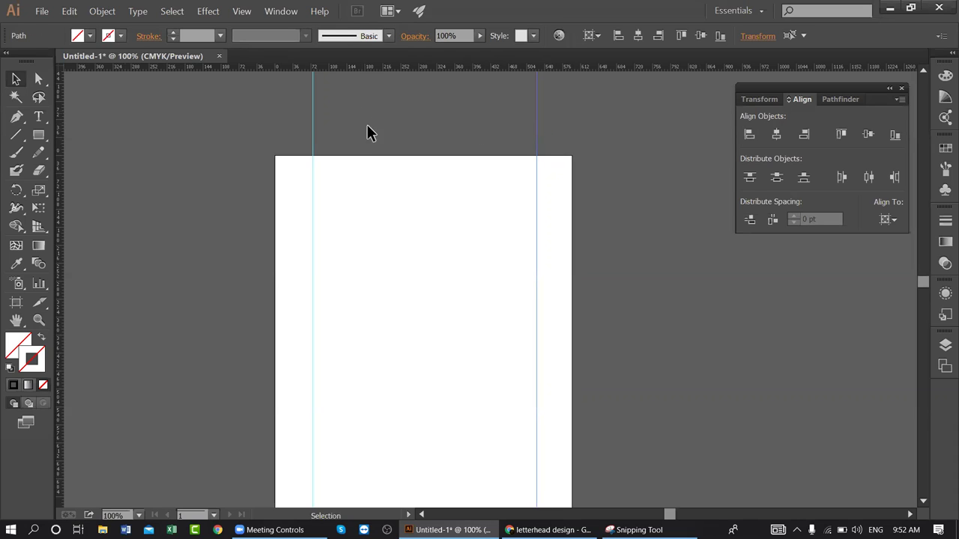
click(378, 140)
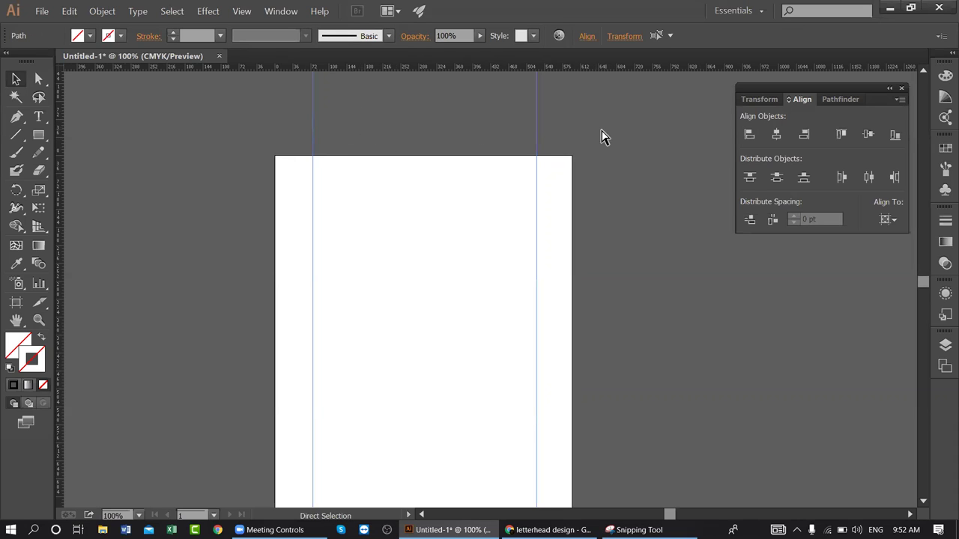
scroll(541, 347, down, 2)
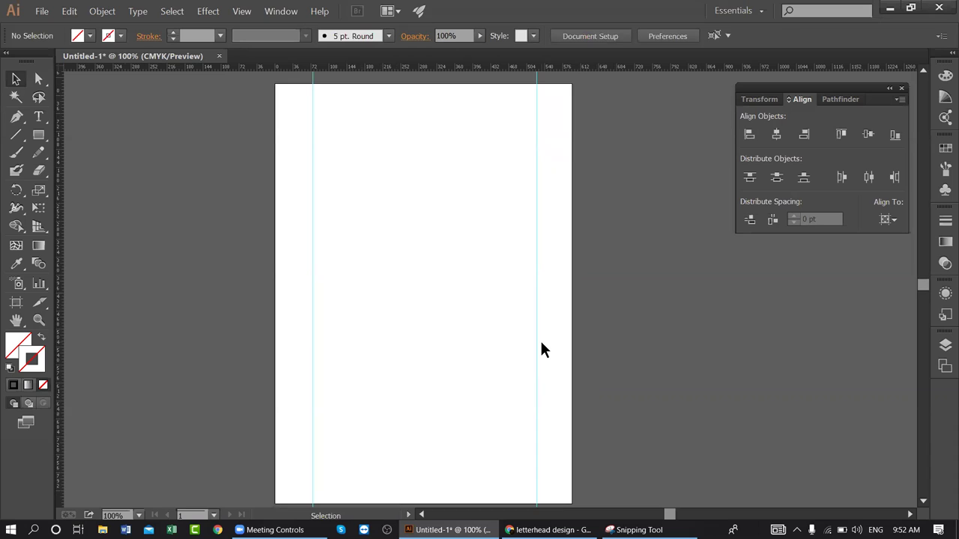
scroll(542, 349, up, 1)
key(ctrl+minus)
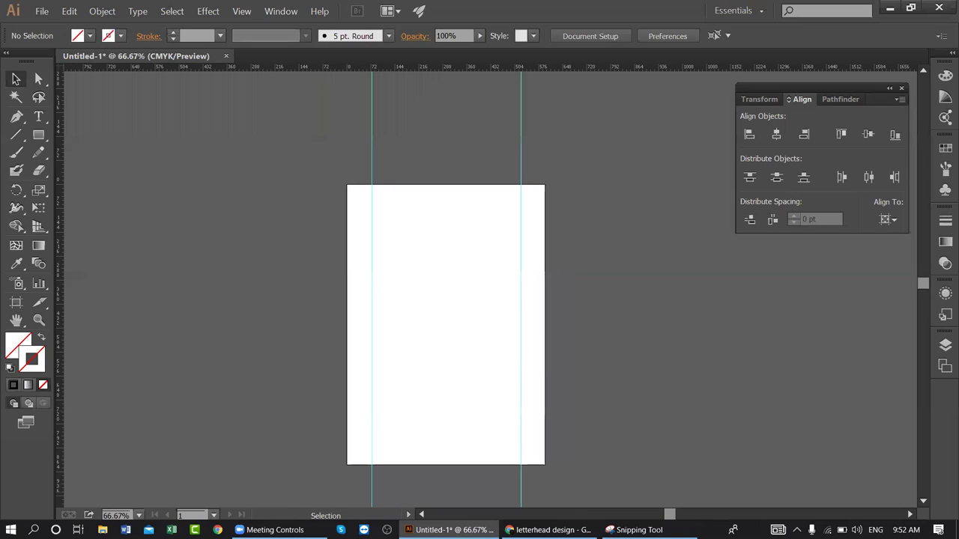
- Close Snipping Tool without saving the capture
click(635, 530)
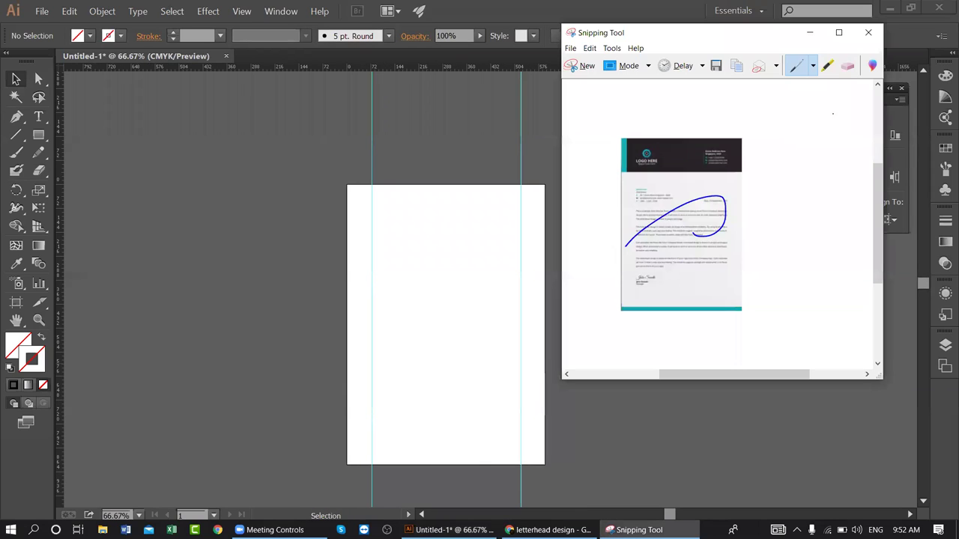
click(867, 32)
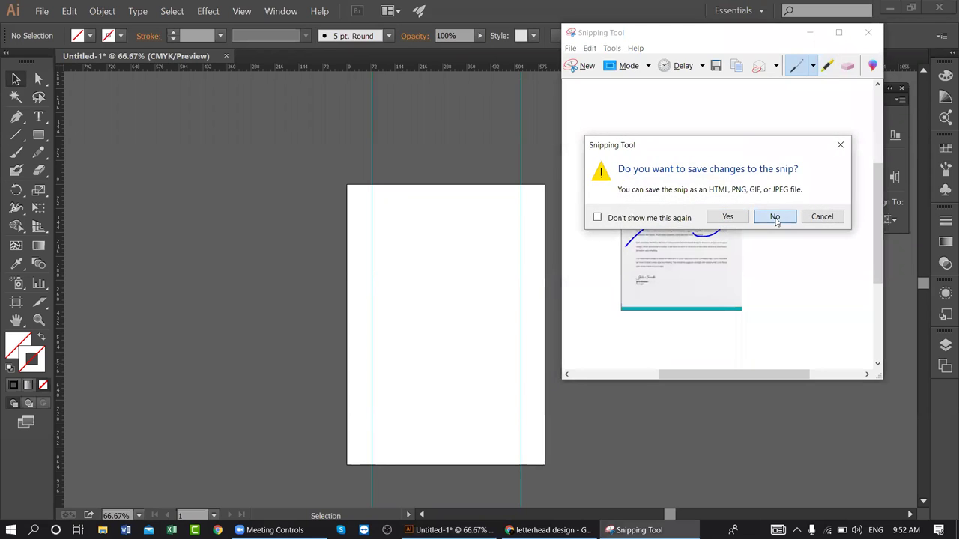
click(775, 217)
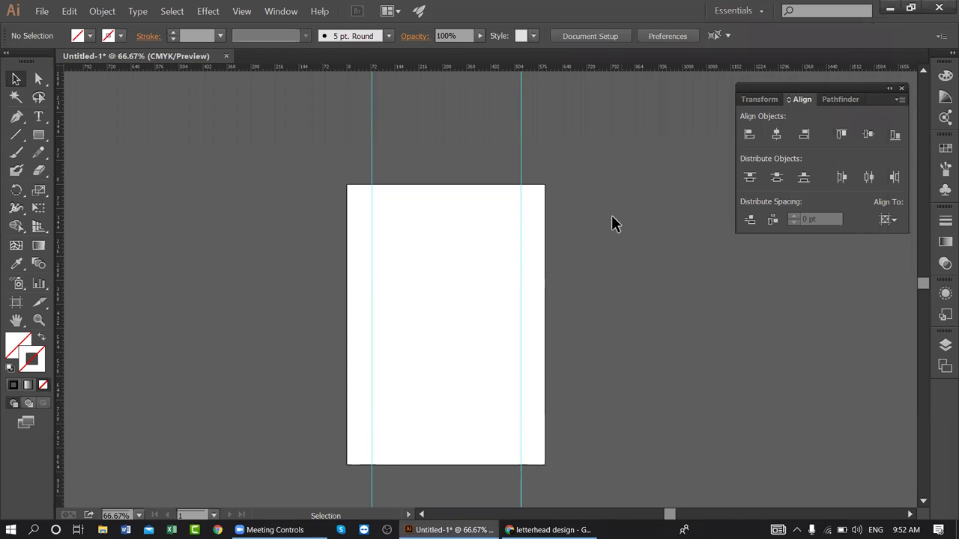
- Start a text point on the artboard and set the type size to 72 pt
click(38, 116)
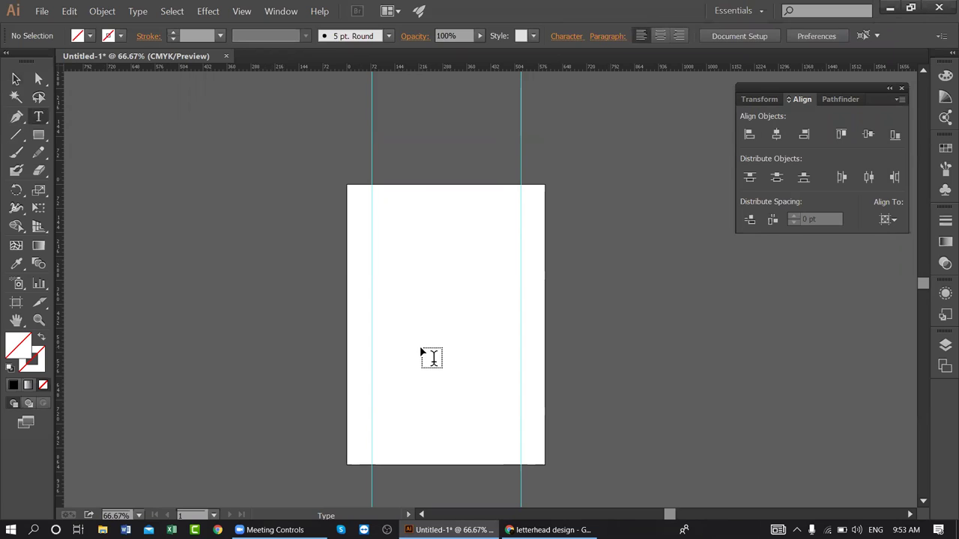
click(496, 378)
right_click(448, 355)
mouse_move(497, 402)
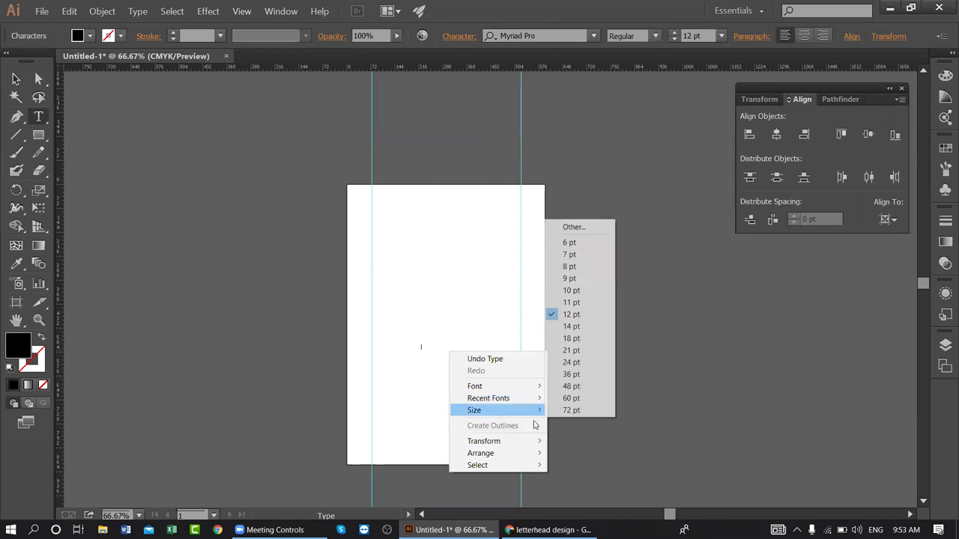
click(574, 409)
- Switch the font to Nexa Bold and type 'DE' near the page centre
click(543, 36)
text(ne)
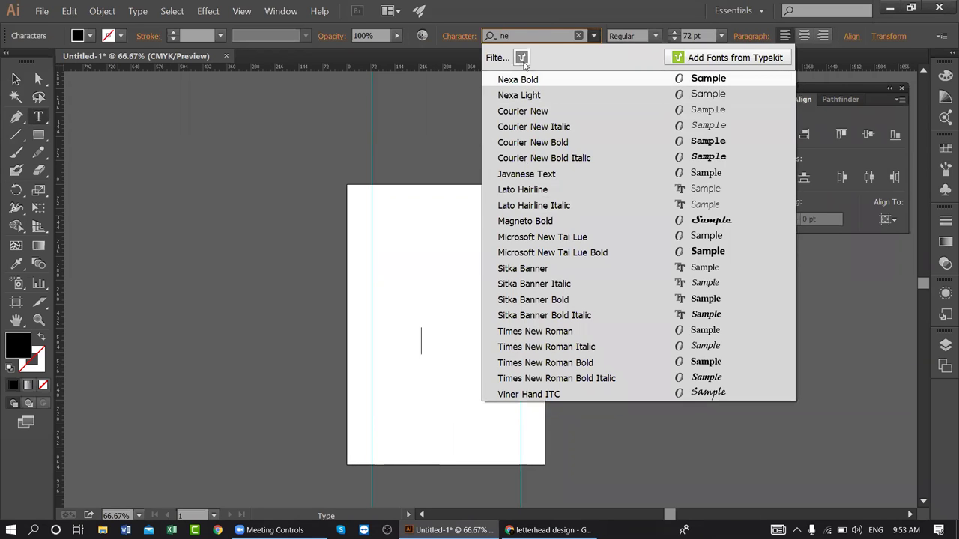
click(528, 81)
click(425, 343)
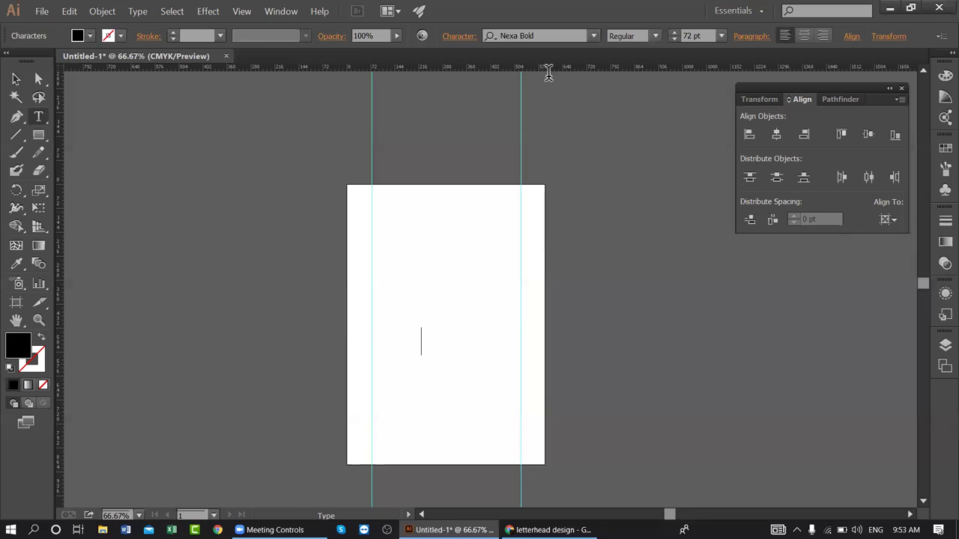
click(593, 36)
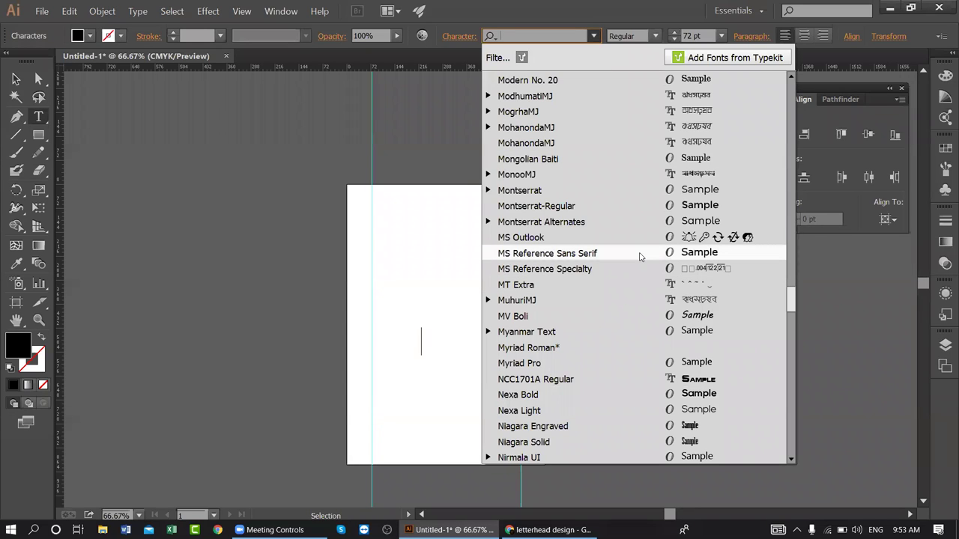
click(594, 36)
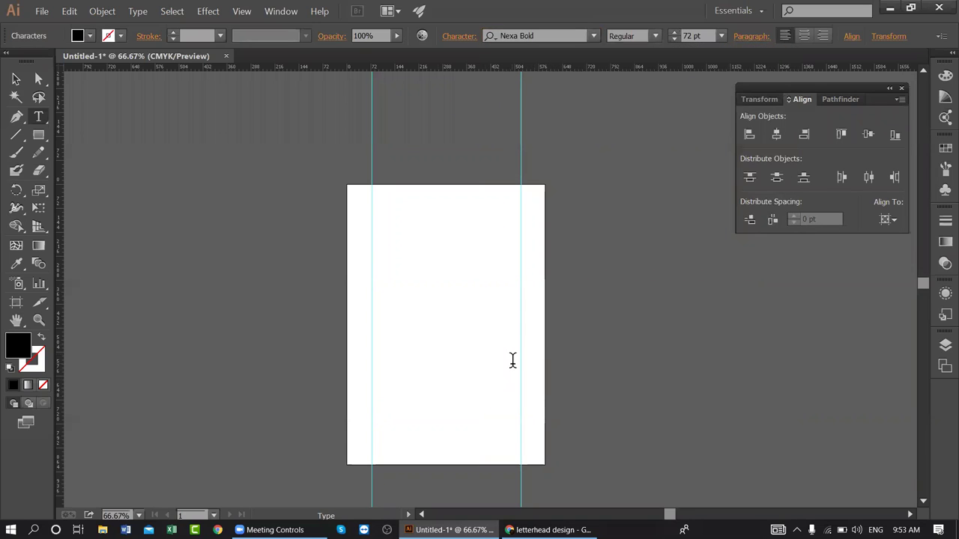
text(DEF)
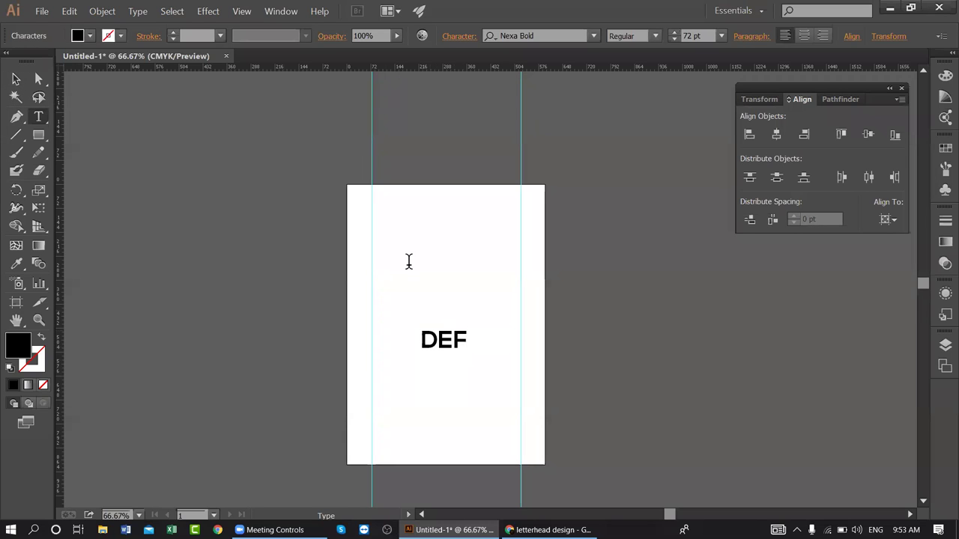
- Zoom in on the DEF text, convert it to outlines and select the outlined letter group
key(Escape)
key(space)
key(ctrl+equal)
key(ctrl+equal)
key(ctrl+equal)
drag(489, 415, 548, 232)
key(ctrl+equal)
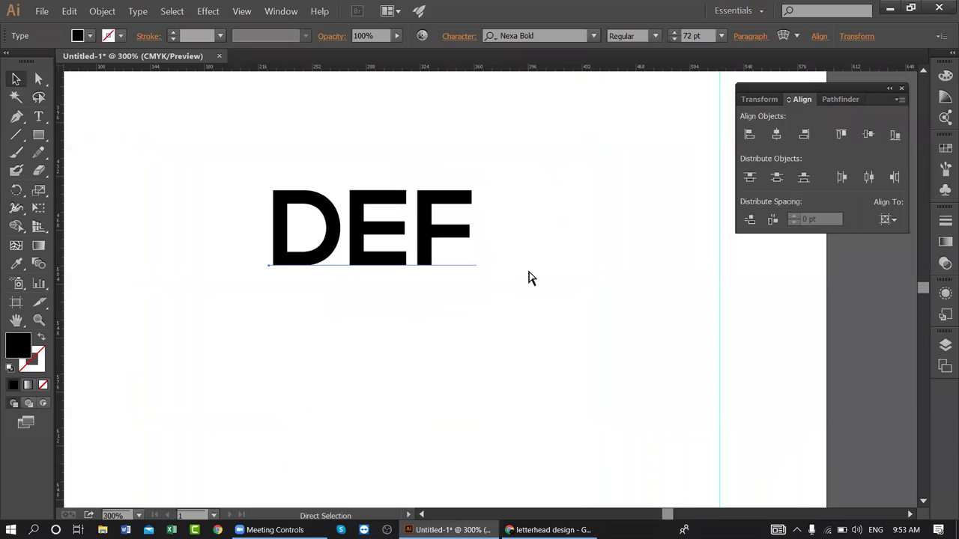
right_click(407, 243)
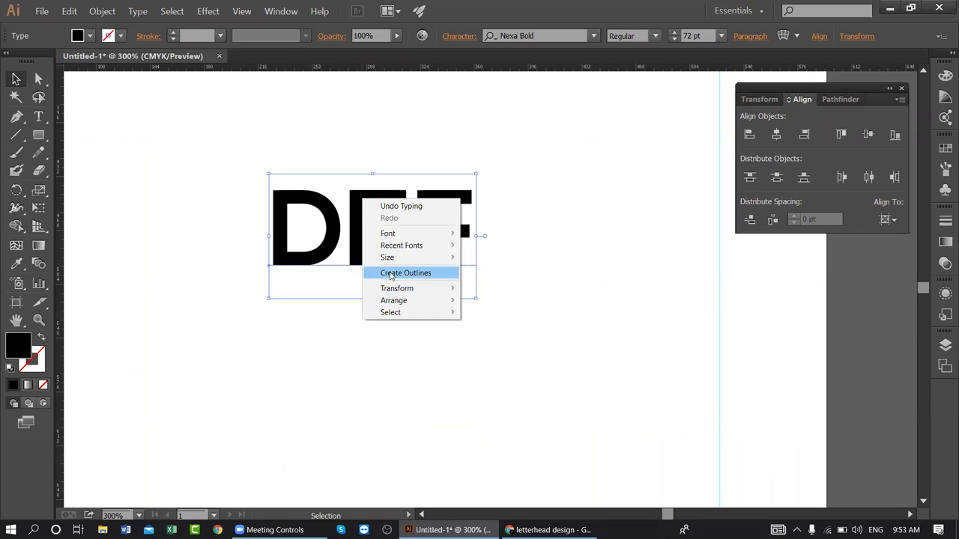
click(390, 274)
click(298, 334)
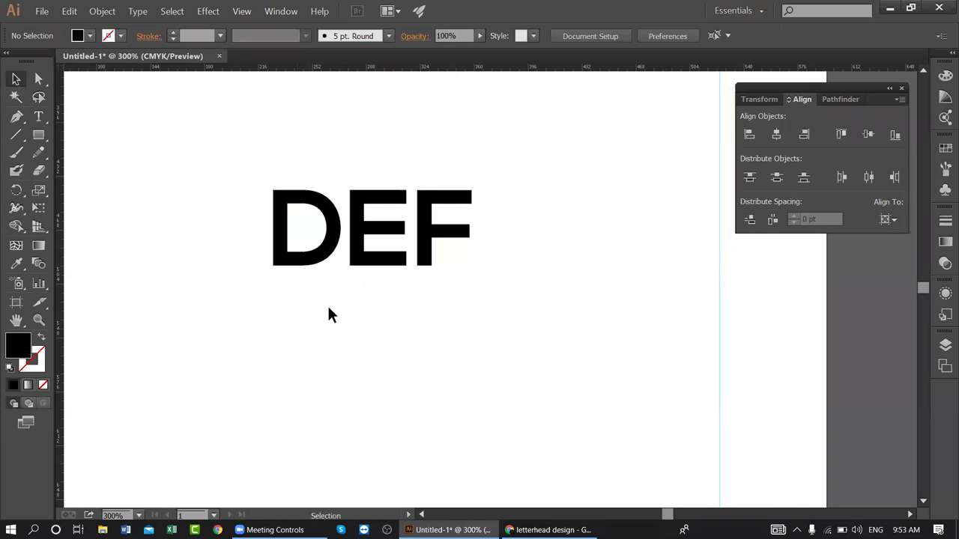
click(353, 253)
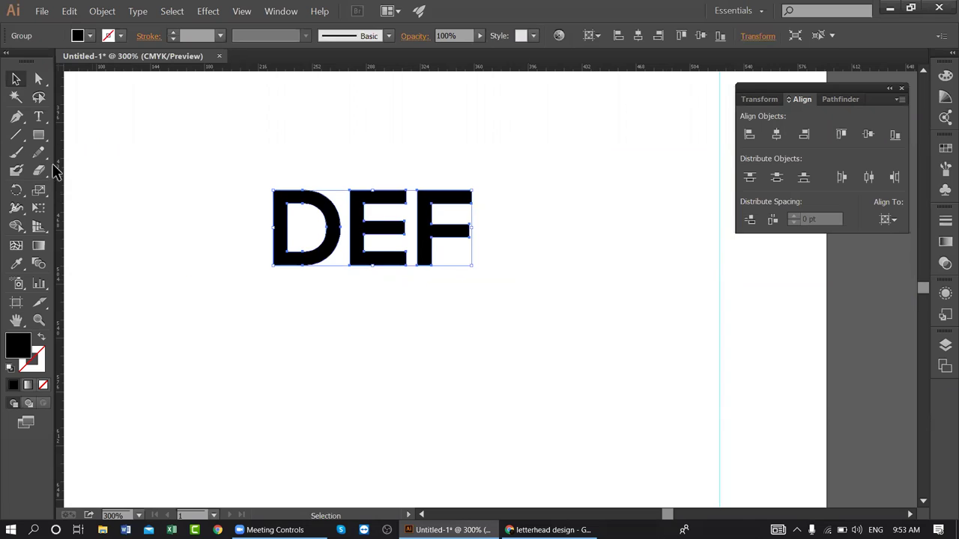
click(39, 135)
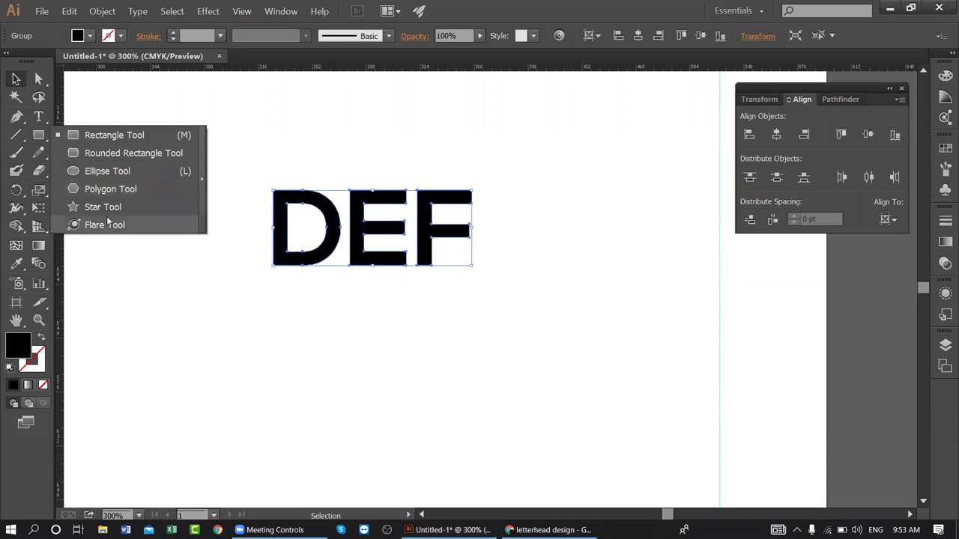
- Draw a wide ellipse over the top of DEF and adjust its size
click(105, 171)
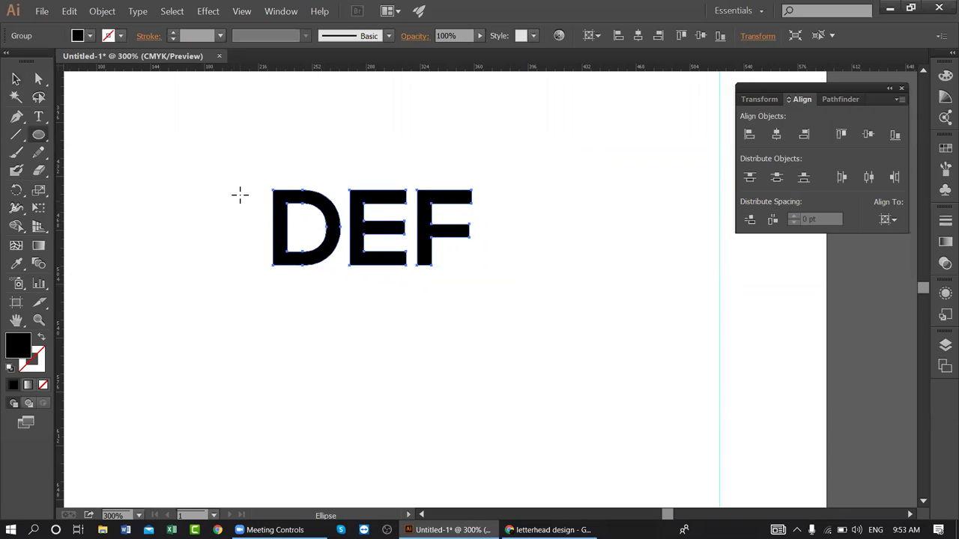
drag(253, 178, 503, 253)
click(16, 78)
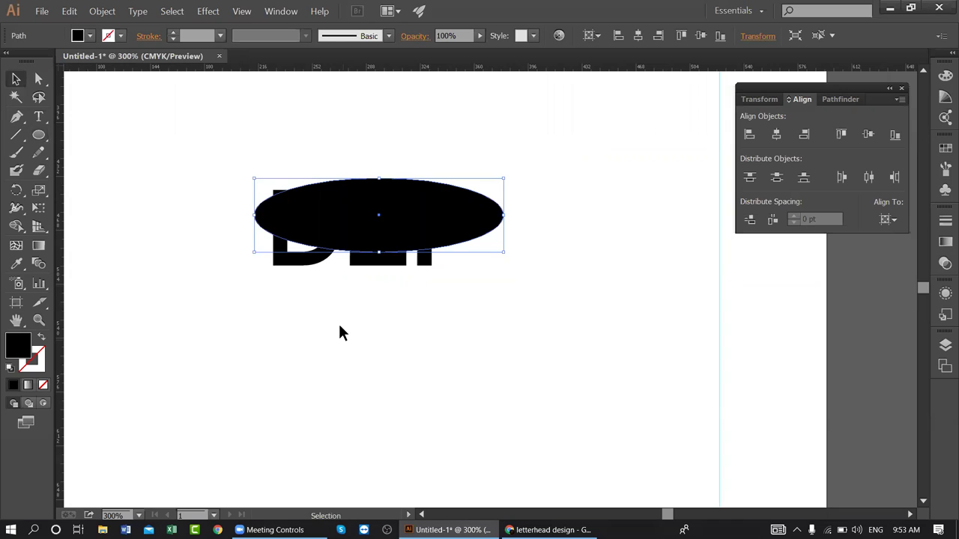
drag(253, 217, 246, 215)
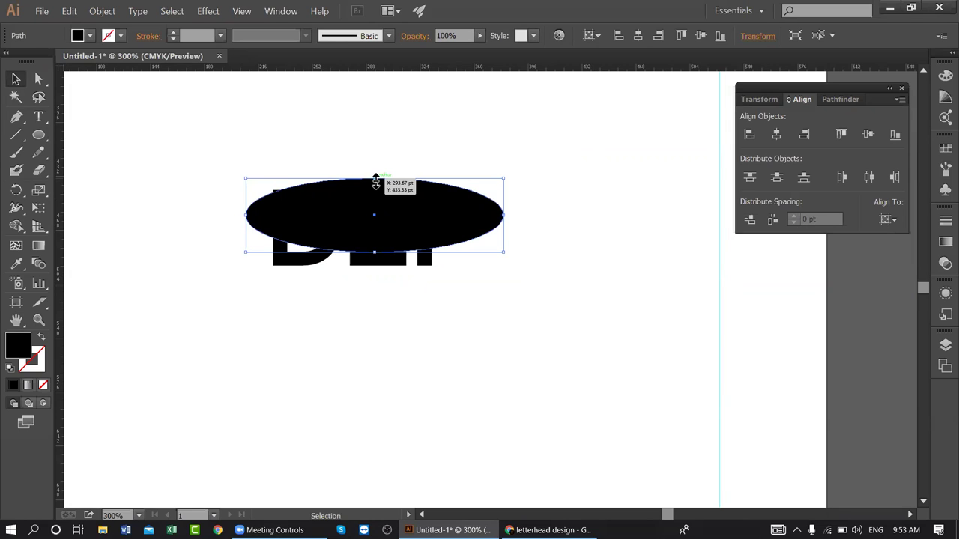
drag(376, 179, 375, 172)
drag(375, 251, 375, 234)
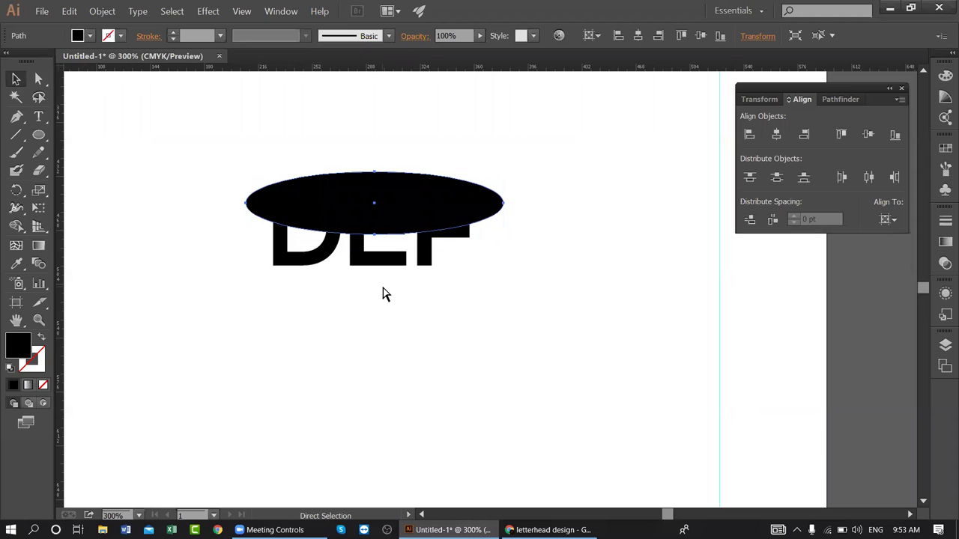
key(ctrl+z)
- Paste a copy of the ellipse in front, shrink it, nudge it up, and select both ellipses
key(a)
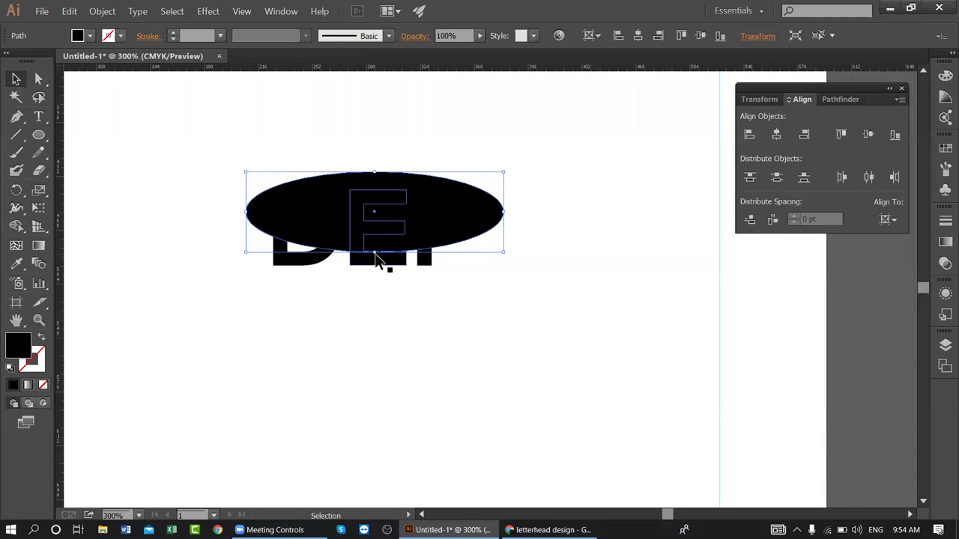
key(shift)
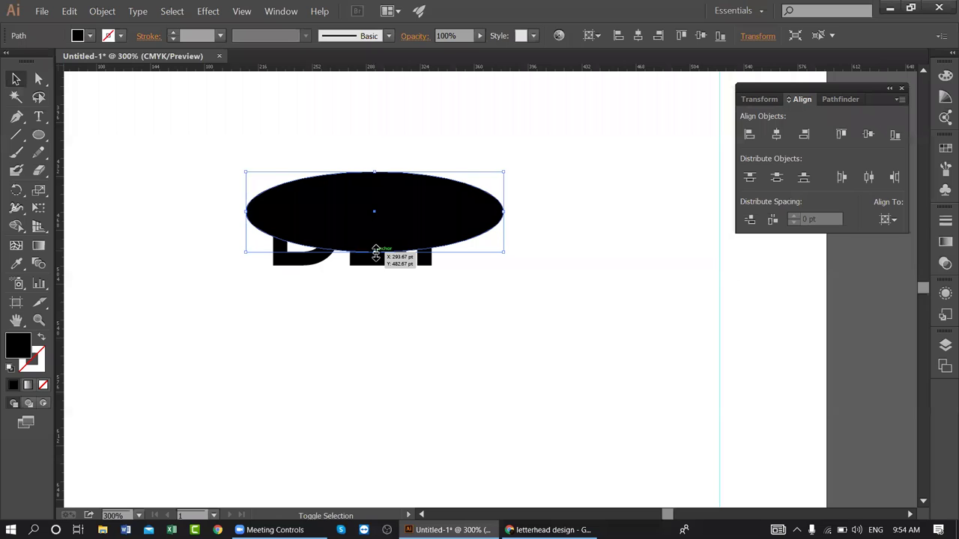
drag(375, 251, 376, 240)
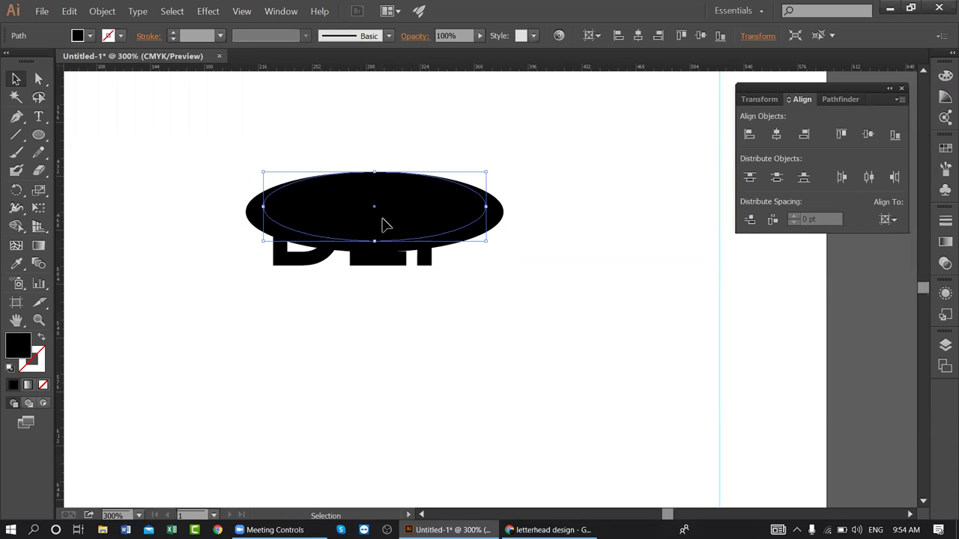
key(Up)
key(Up)
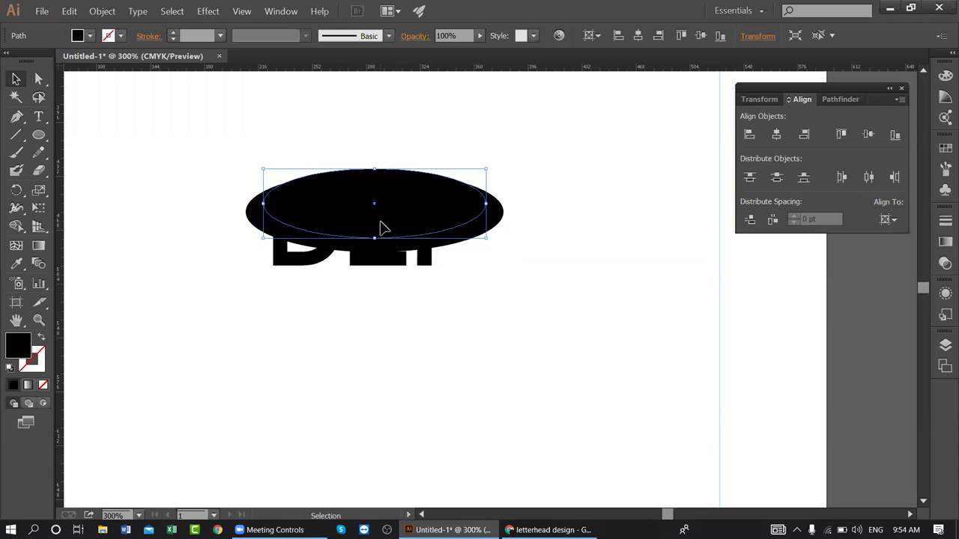
click(546, 203)
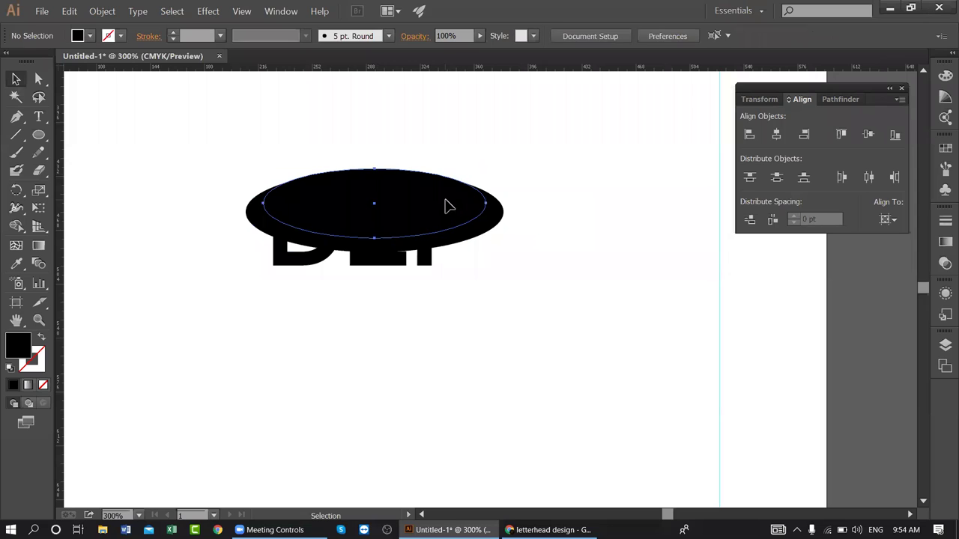
click(444, 199)
shift+click(493, 219)
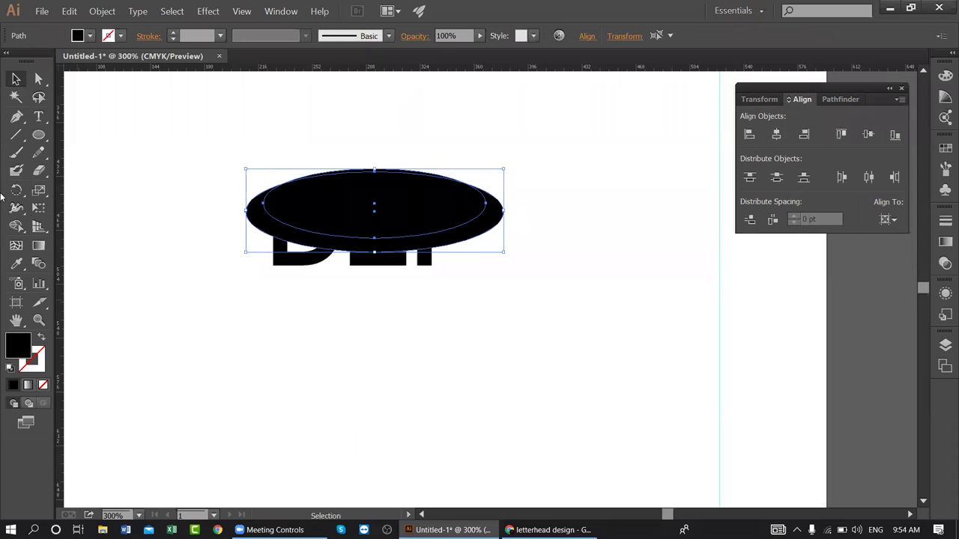
- Remove the inner ellipse region with Shape Builder, leaving a crescent
click(17, 224)
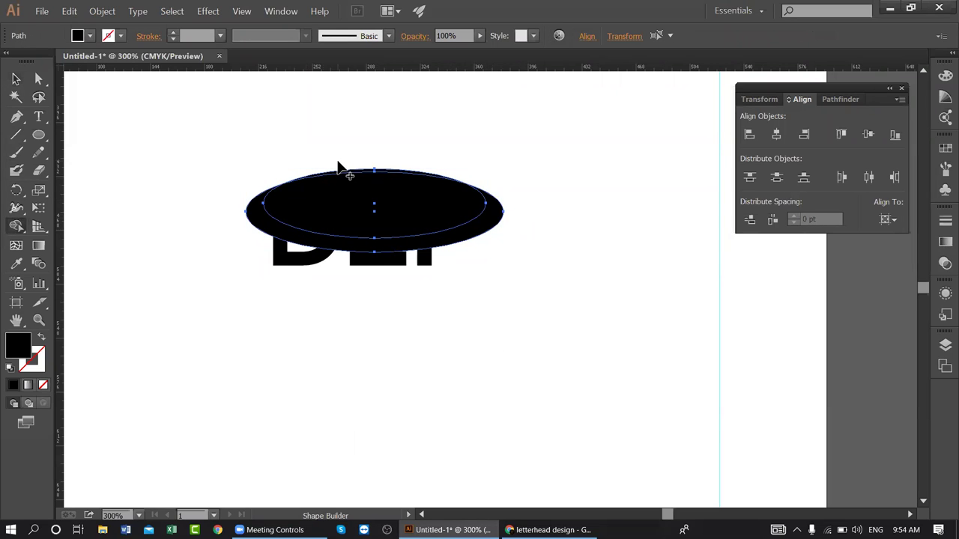
alt+click(342, 180)
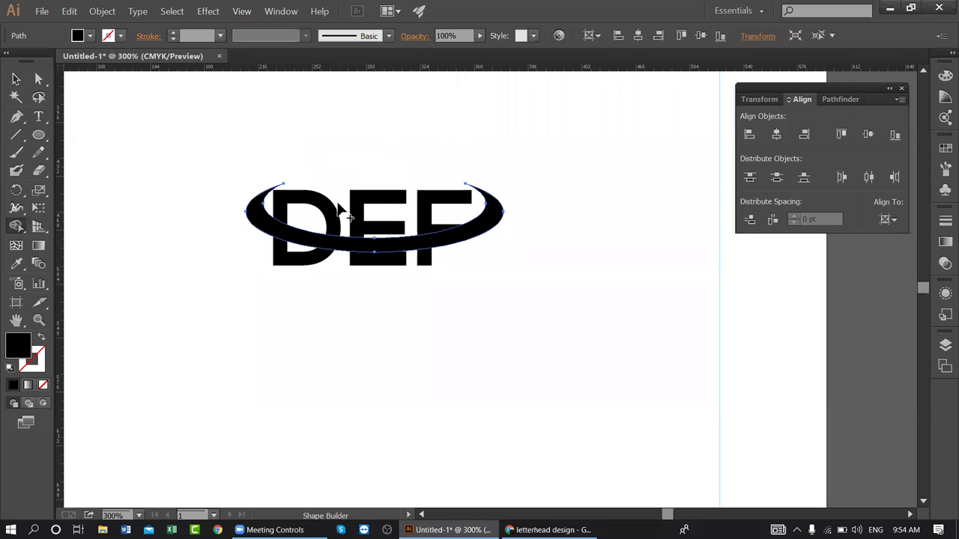
click(15, 79)
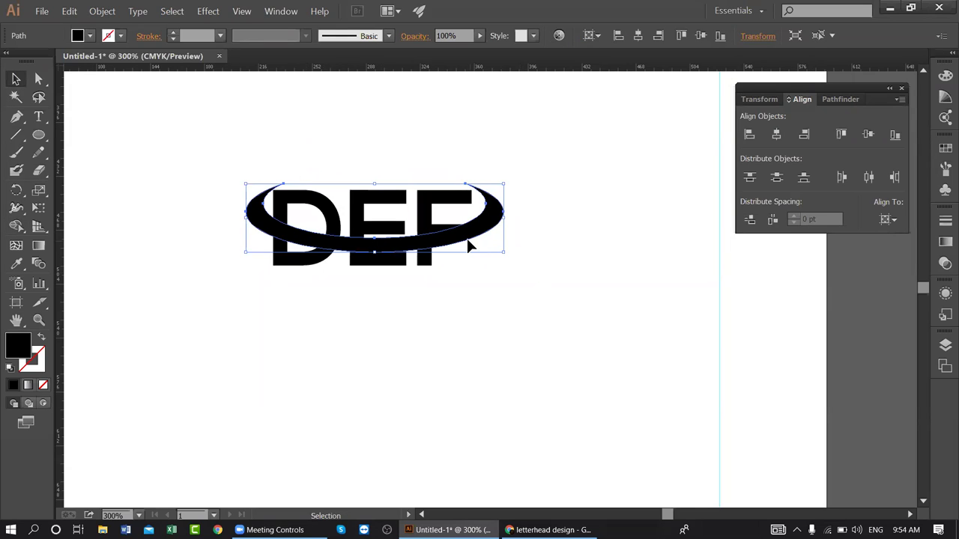
- Tilt the crescent about ten degrees, widen it and position it around the DEF letters
drag(507, 256, 513, 290)
drag(435, 257, 423, 271)
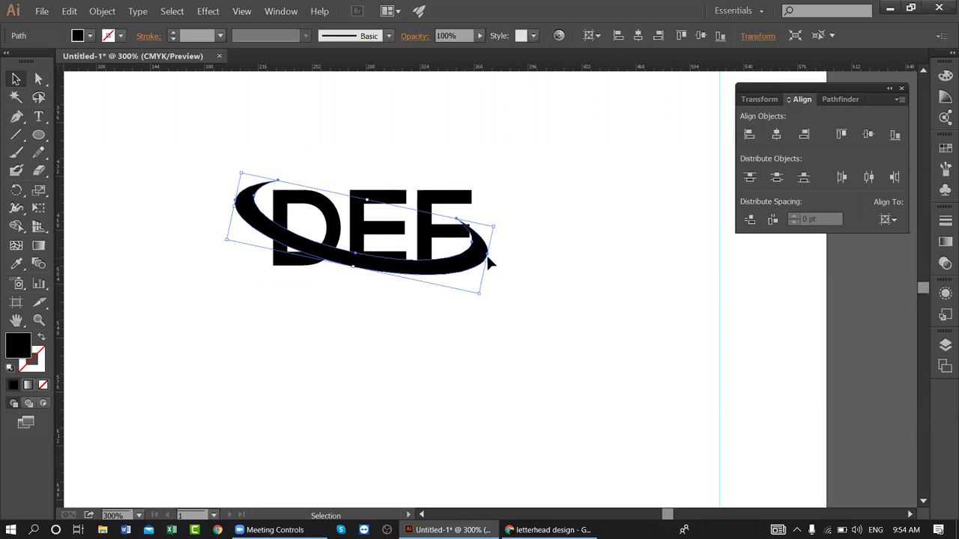
drag(487, 263, 499, 263)
click(335, 331)
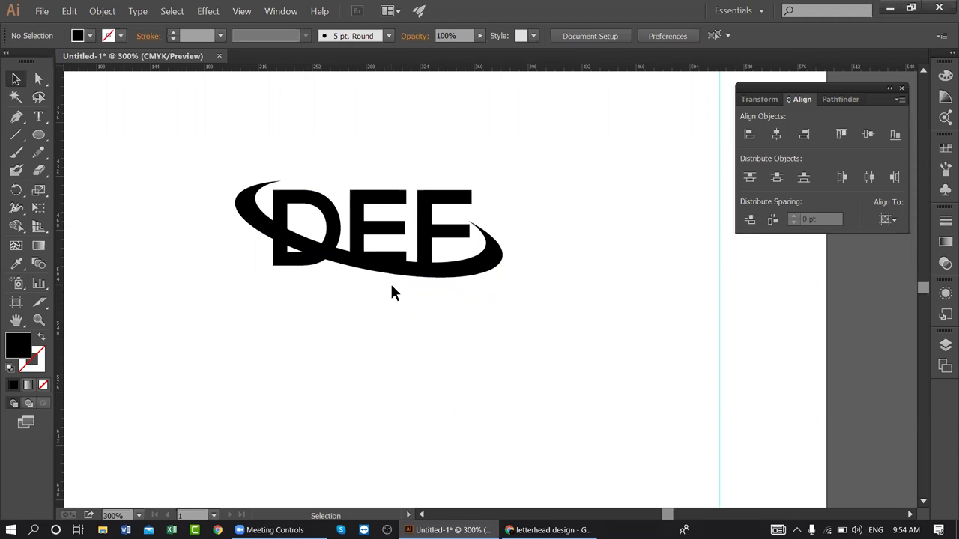
drag(425, 272, 434, 262)
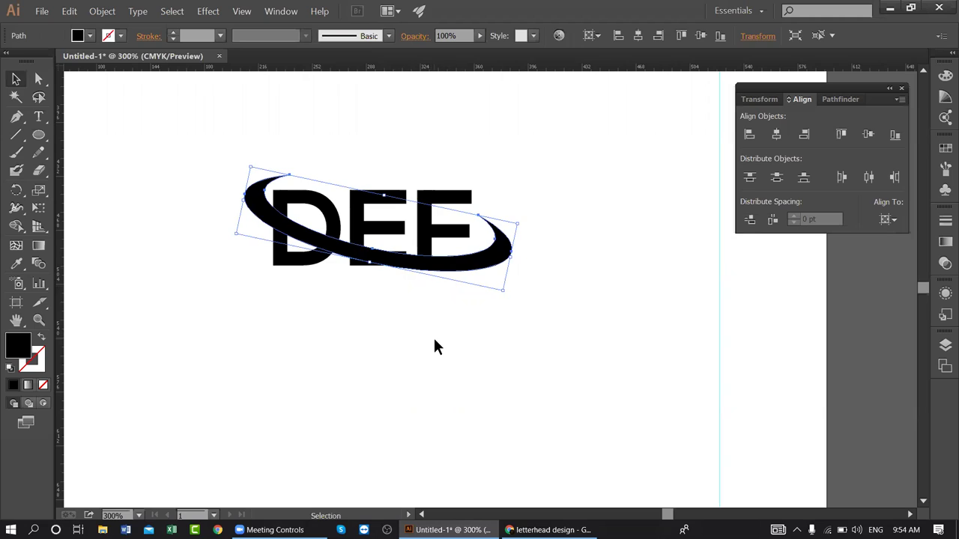
click(345, 365)
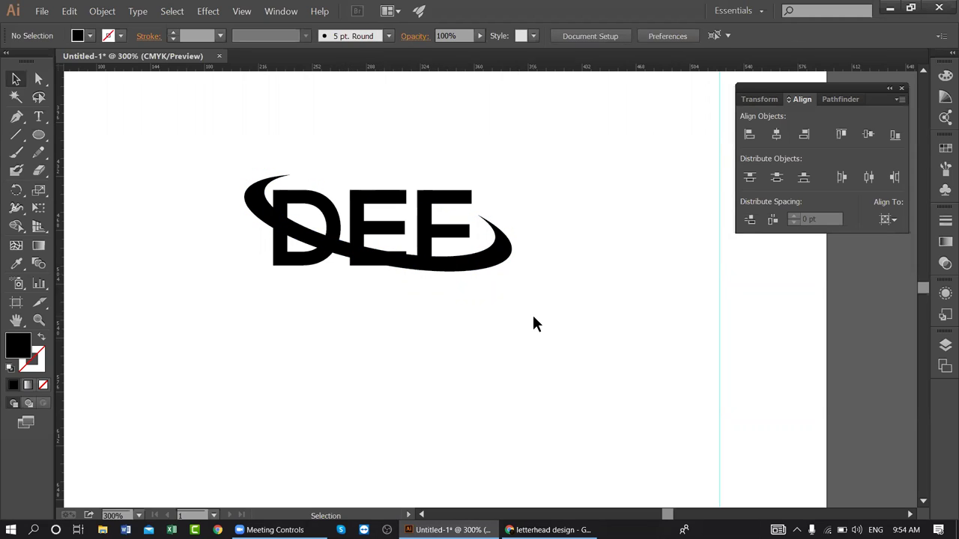
- Select the letters and crescent for Shape Builder and set the fill to bright yellow
drag(538, 303, 250, 137)
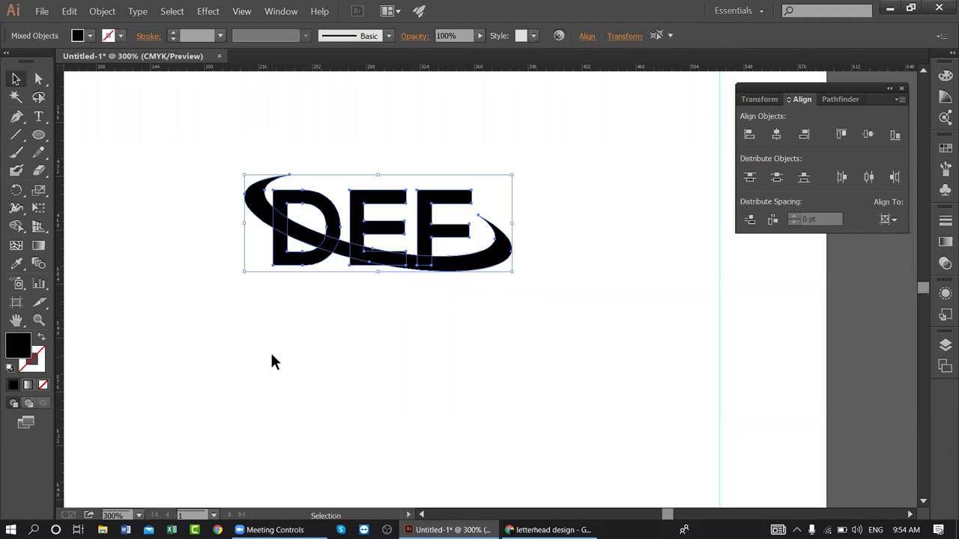
click(17, 226)
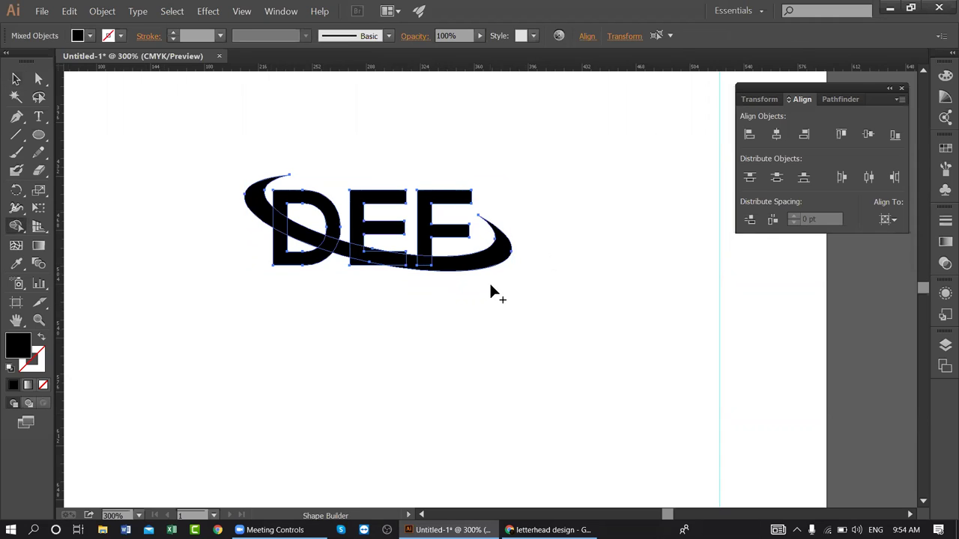
double_click(19, 350)
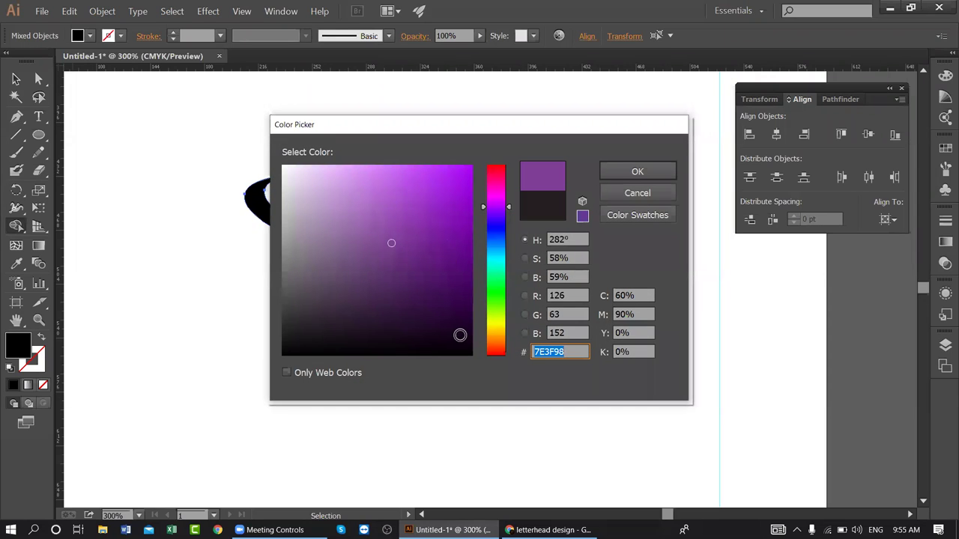
click(502, 328)
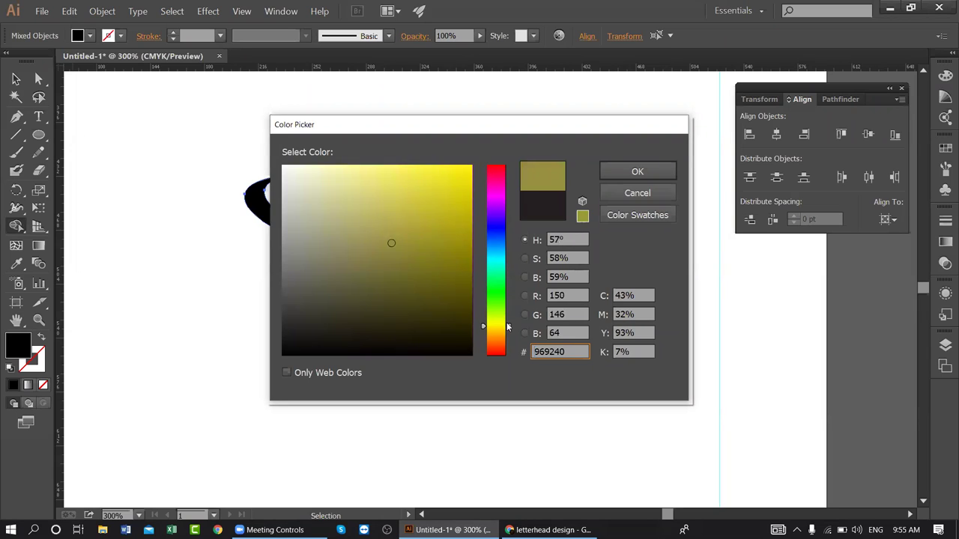
drag(501, 336, 504, 337)
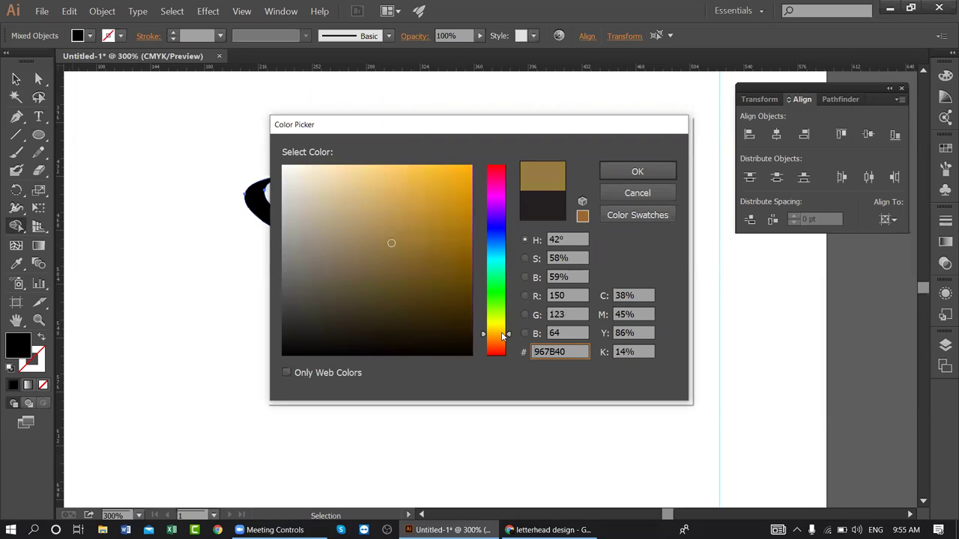
click(499, 328)
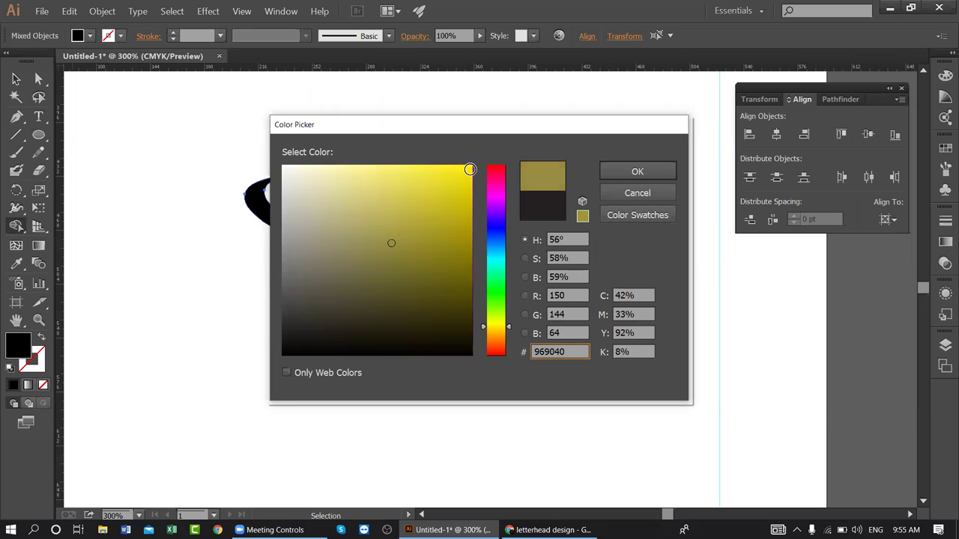
click(467, 179)
click(659, 171)
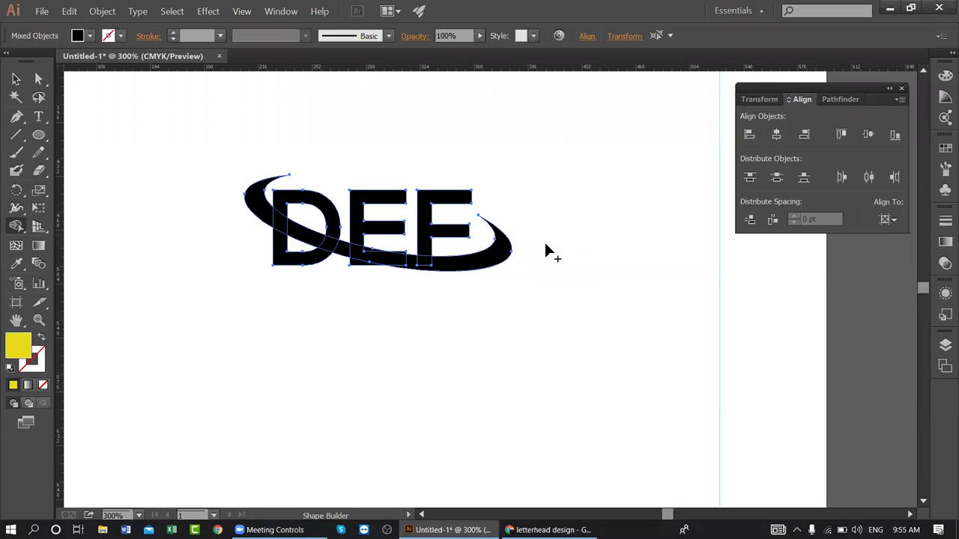
- Fill the upper parts of the D, E and F yellow
click(327, 212)
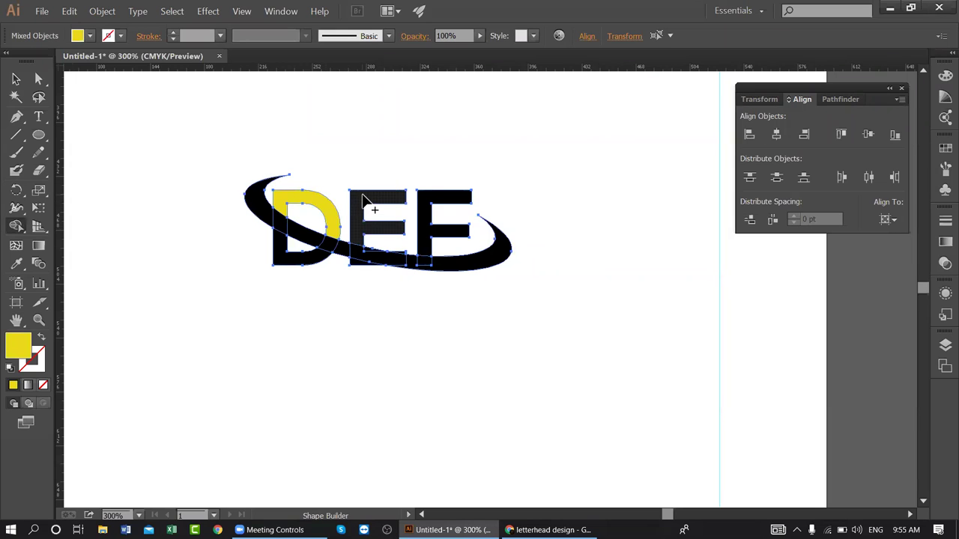
click(365, 208)
click(428, 200)
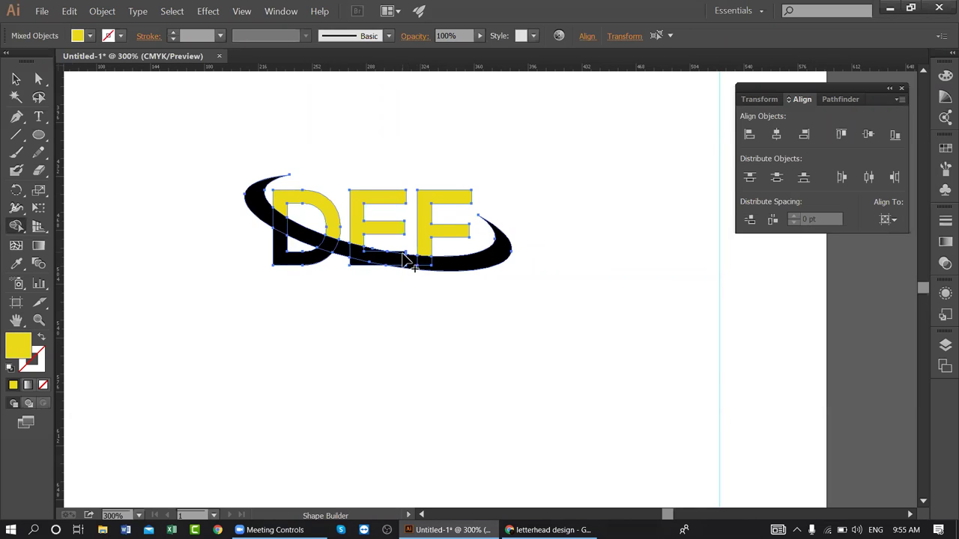
key(v)
key(ctrl+equal)
key(ctrl+equal)
key(shift+m)
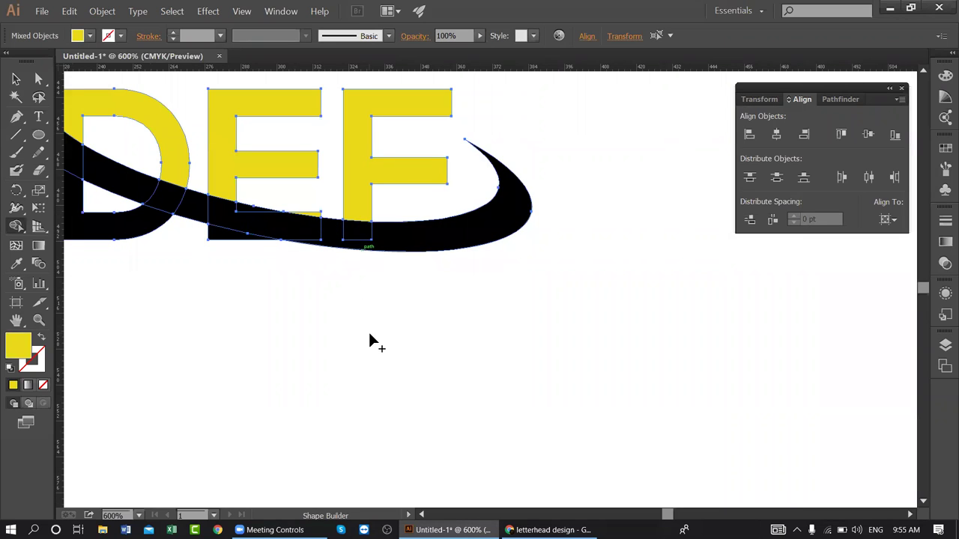
key(ctrl+minus)
key(ctrl+minus)
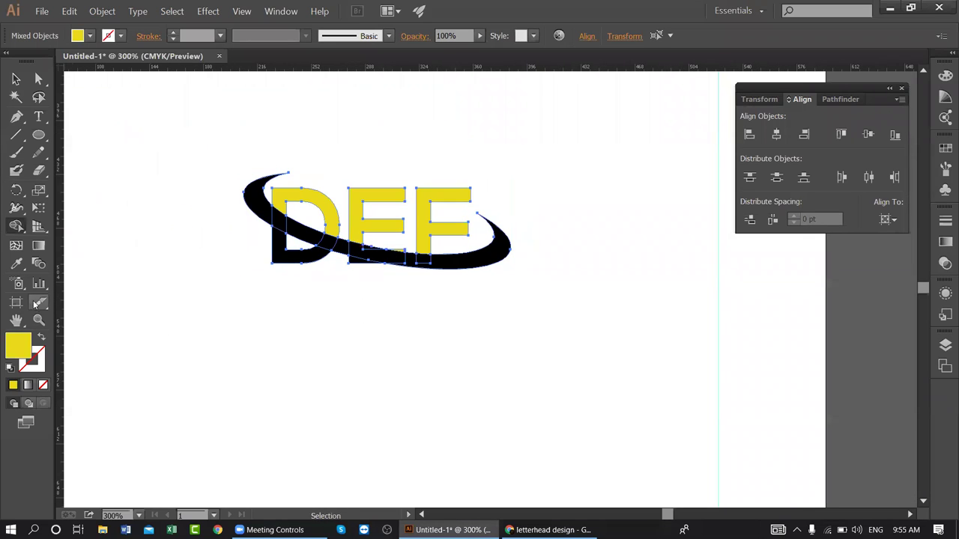
- Set a near-black fill and merge the swoosh pieces into one shape
double_click(23, 344)
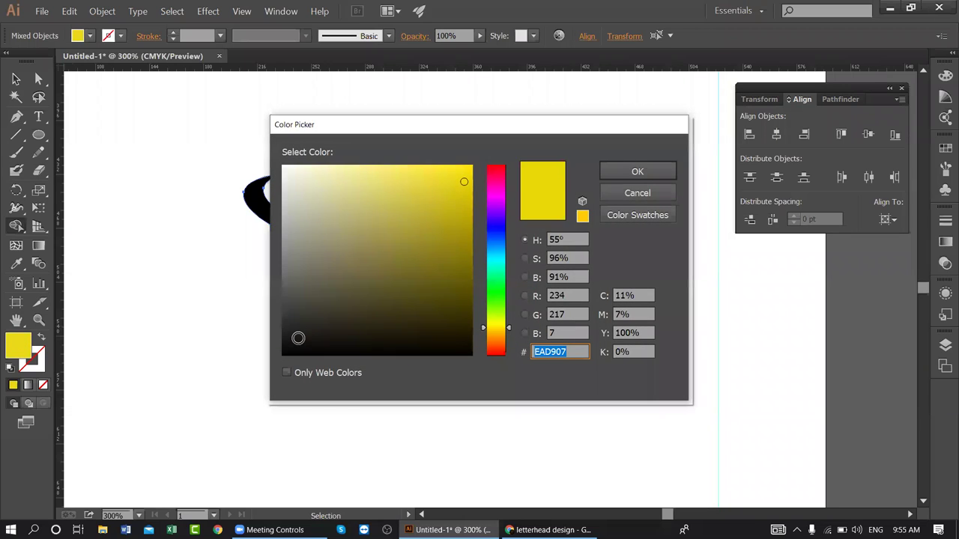
click(293, 334)
click(295, 327)
click(666, 173)
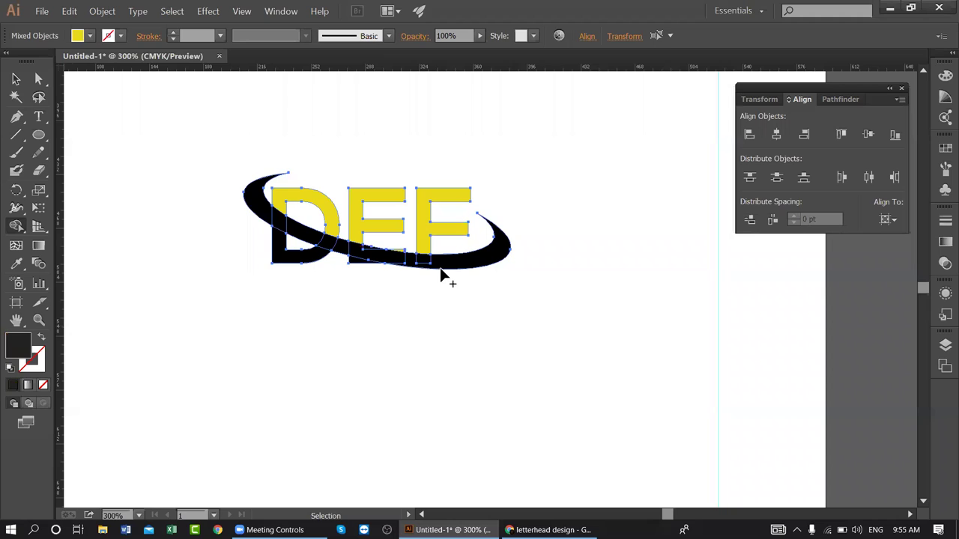
mouse_move(430, 266)
mouse_down()
mouse_move(358, 267)
mouse_move(363, 256)
mouse_up()
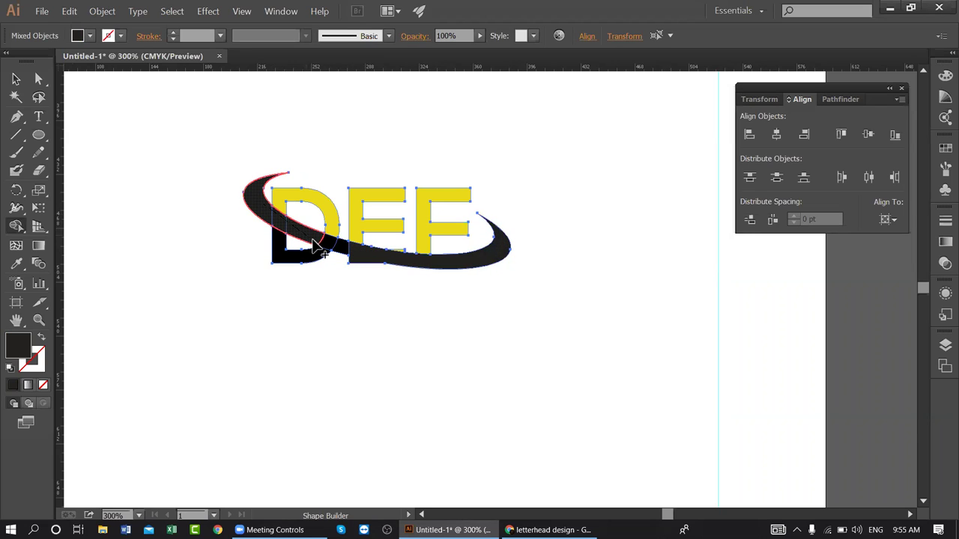
drag(316, 247, 352, 261)
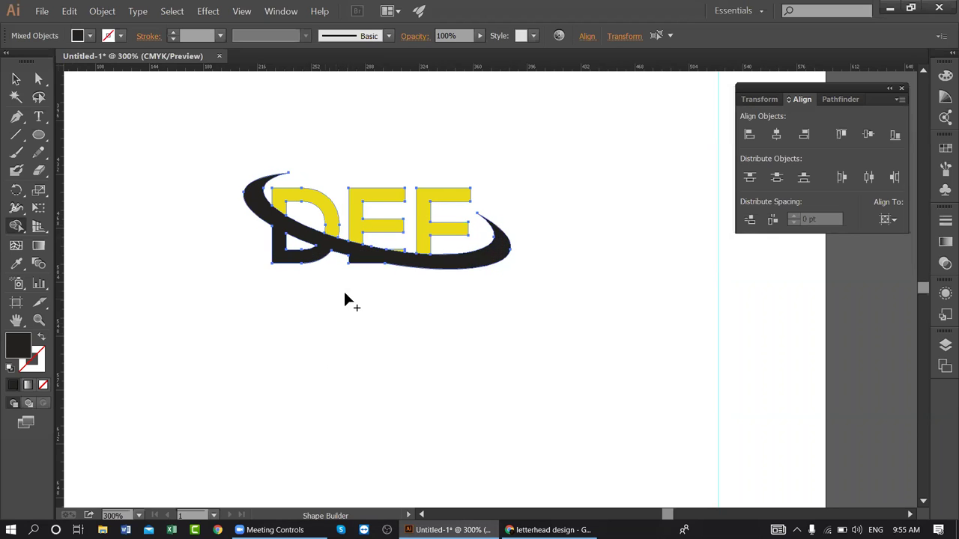
click(15, 78)
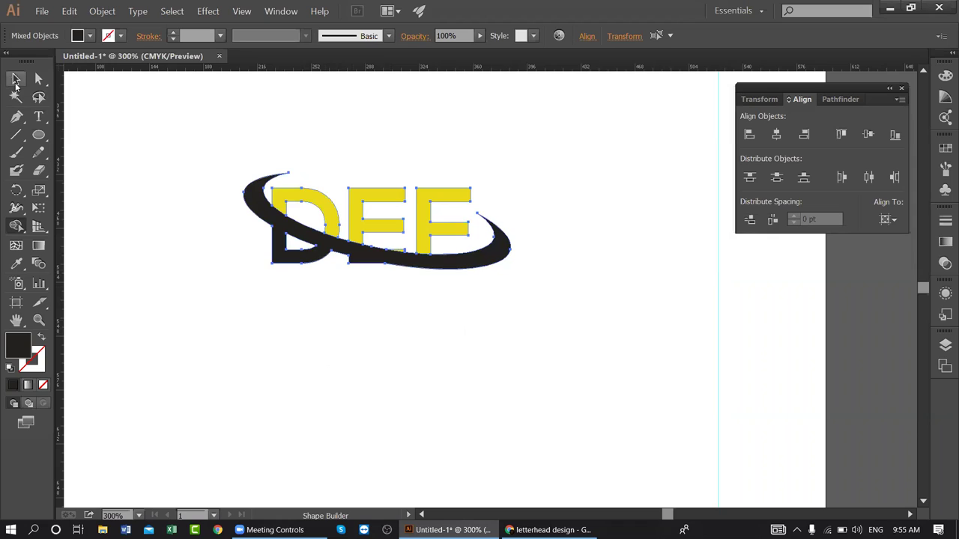
- Change the swoosh's fill to bright orange
click(166, 101)
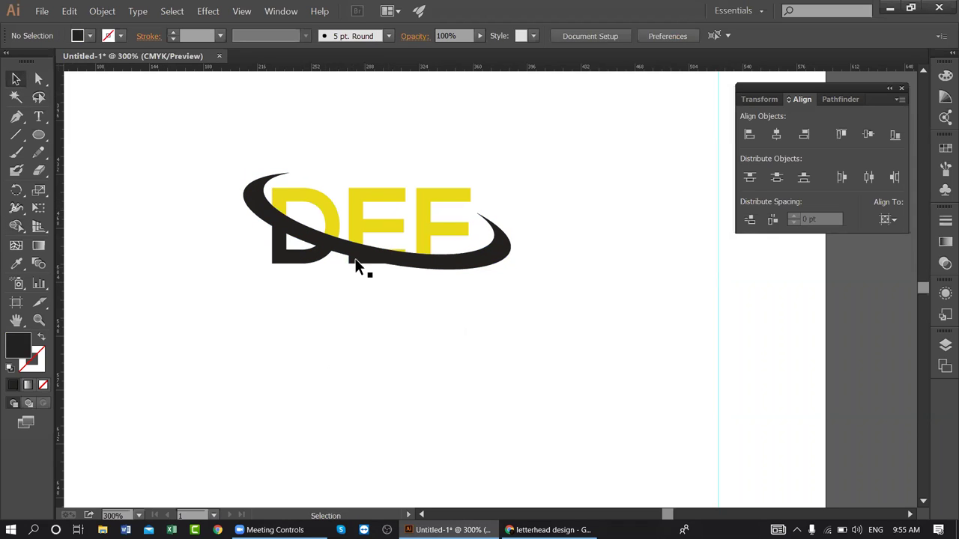
click(379, 261)
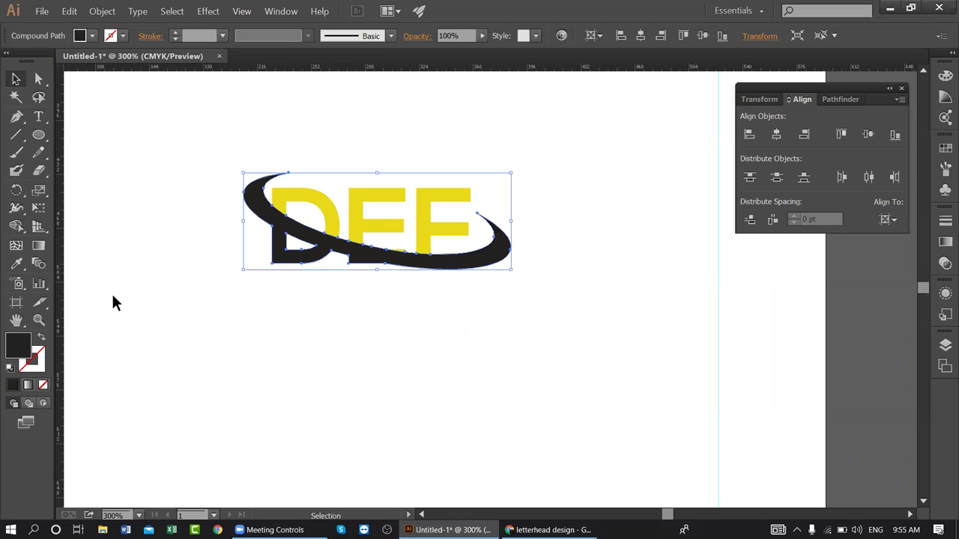
double_click(22, 342)
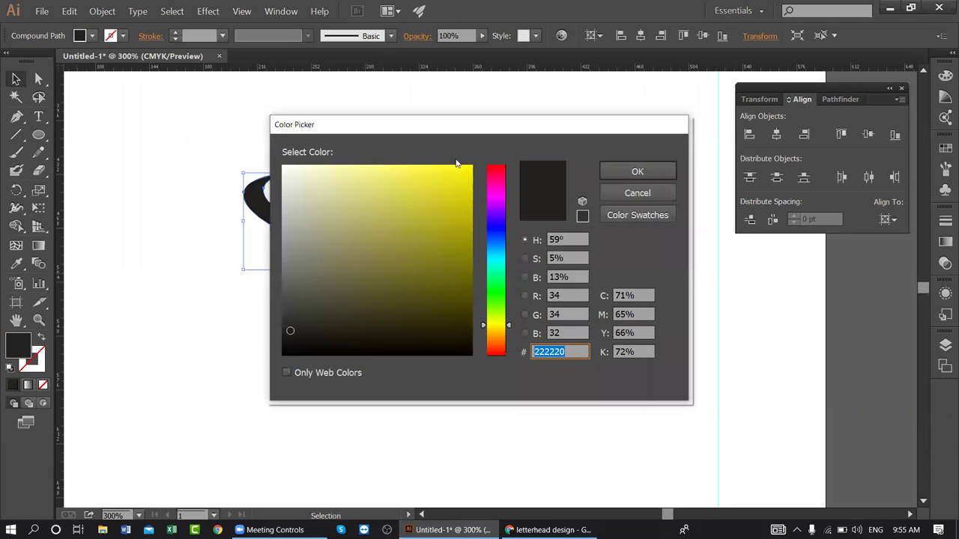
drag(455, 134, 701, 165)
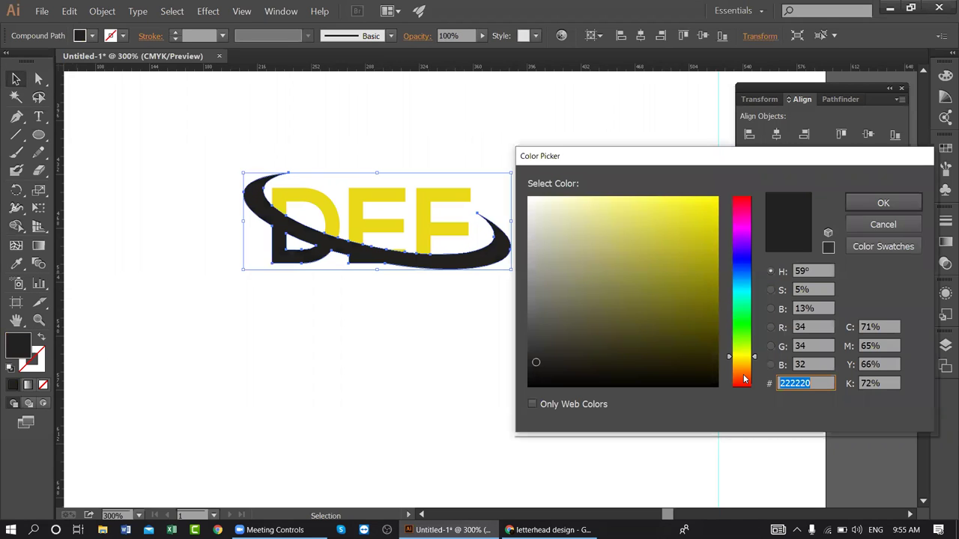
click(744, 376)
click(711, 202)
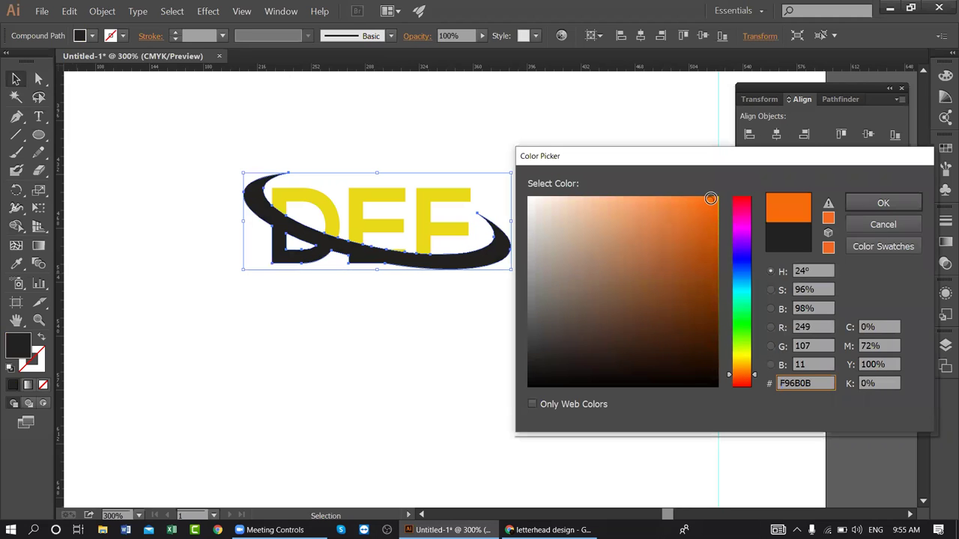
click(880, 204)
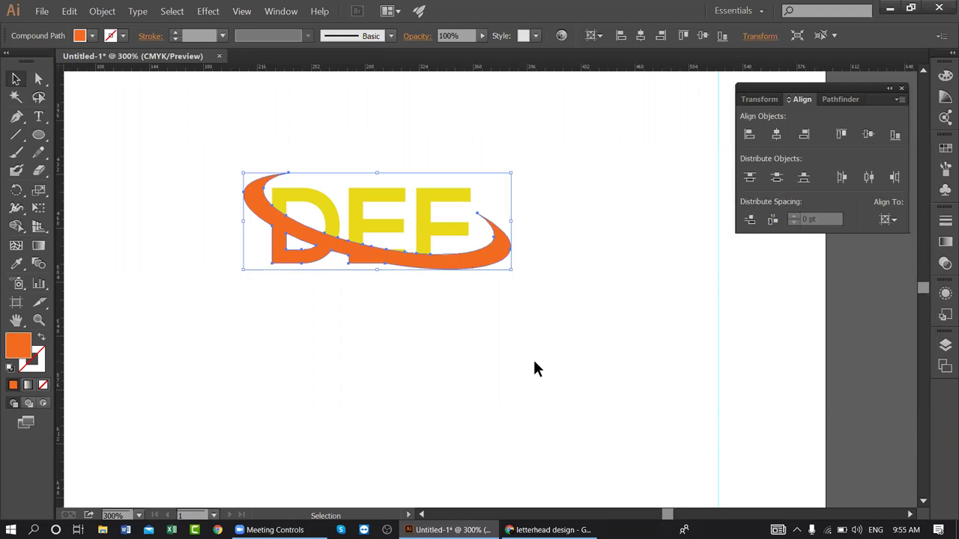
click(533, 363)
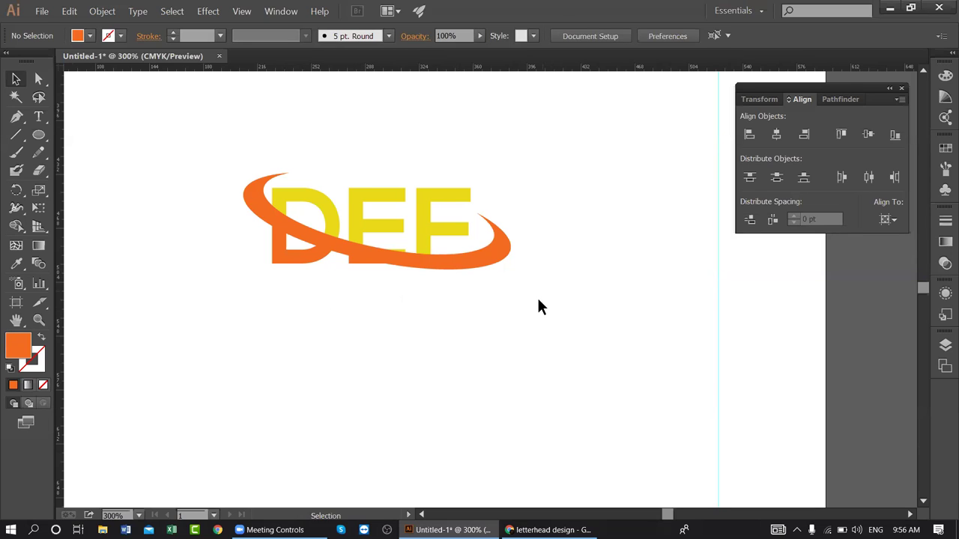
- Select all logo parts and group them with Ctrl+G
drag(539, 307, 225, 154)
key(ctrl+g)
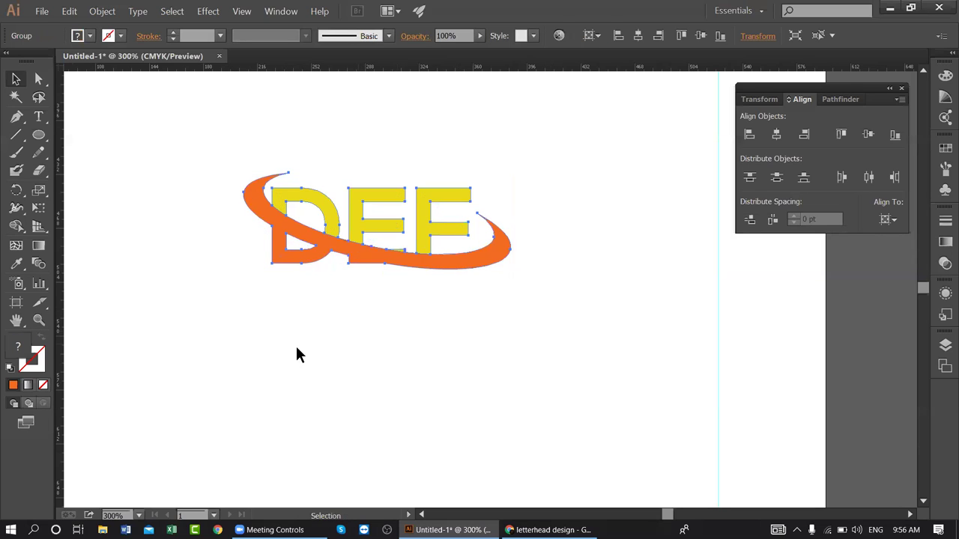
click(285, 344)
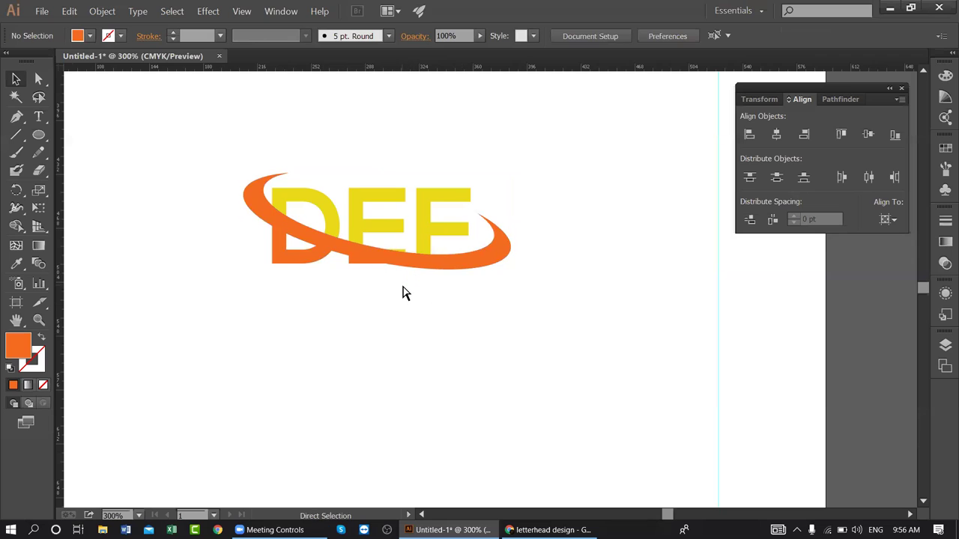
- Add vertical guides at the logo's left side and right end
key(ctrl+minus)
key(ctrl+minus)
drag(447, 204, 432, 280)
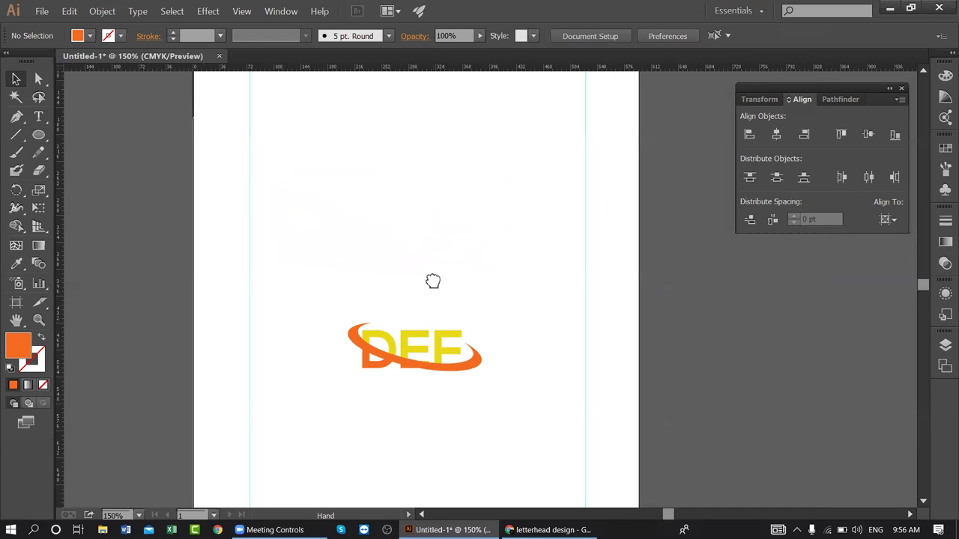
click(422, 331)
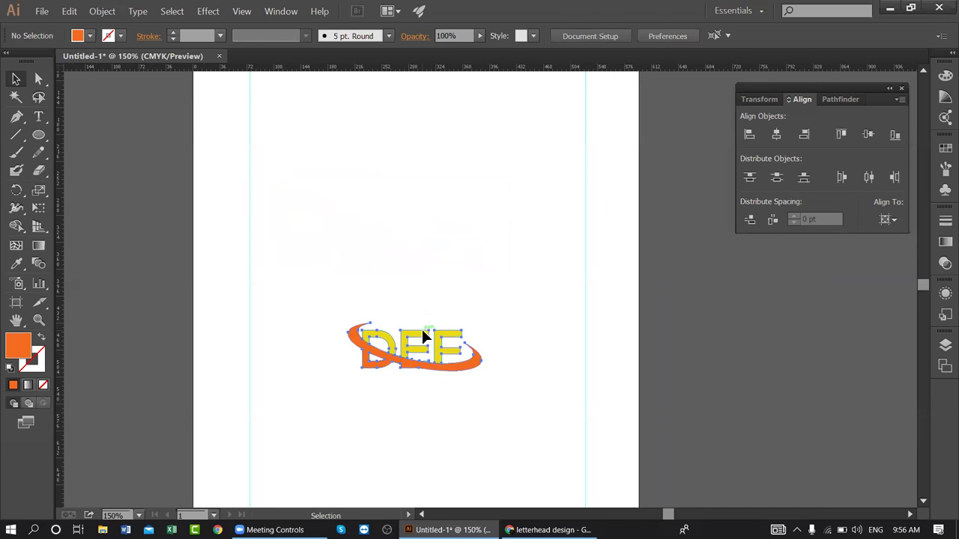
click(448, 283)
key(ctrl+plus)
key(ctrl+plus)
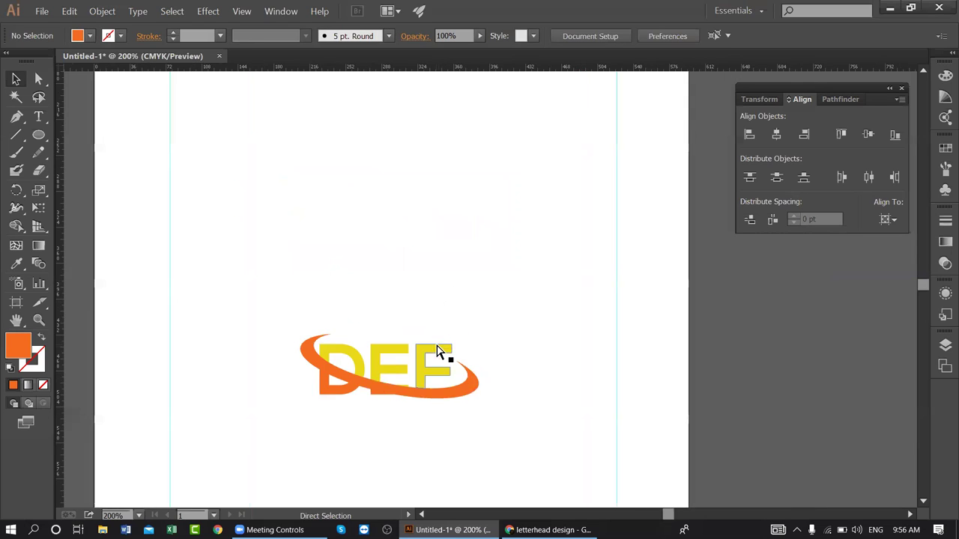
drag(425, 360, 427, 239)
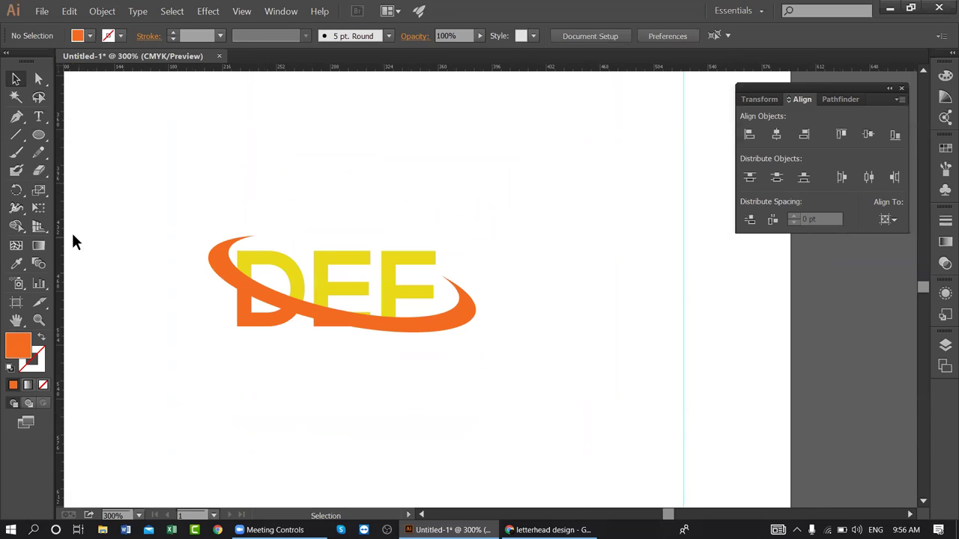
drag(60, 231, 208, 239)
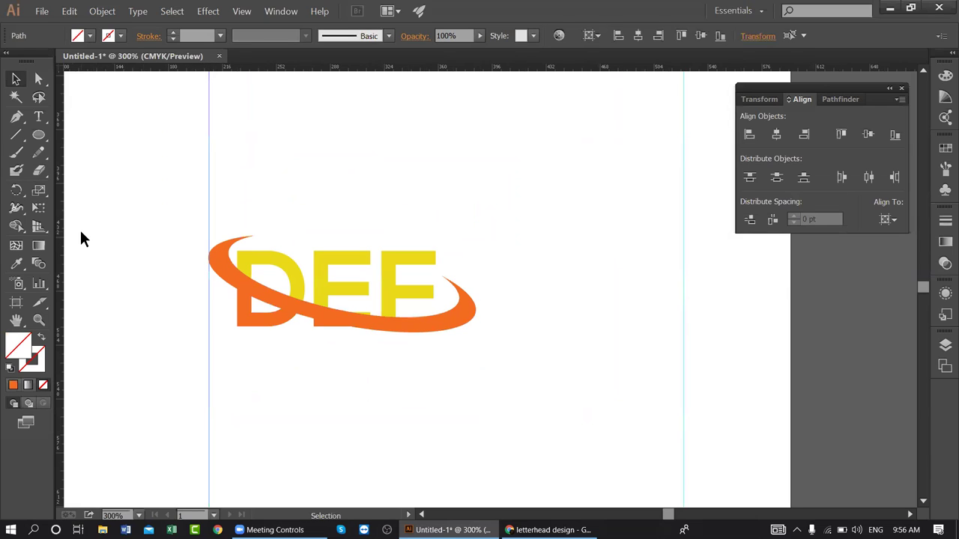
drag(63, 222, 474, 270)
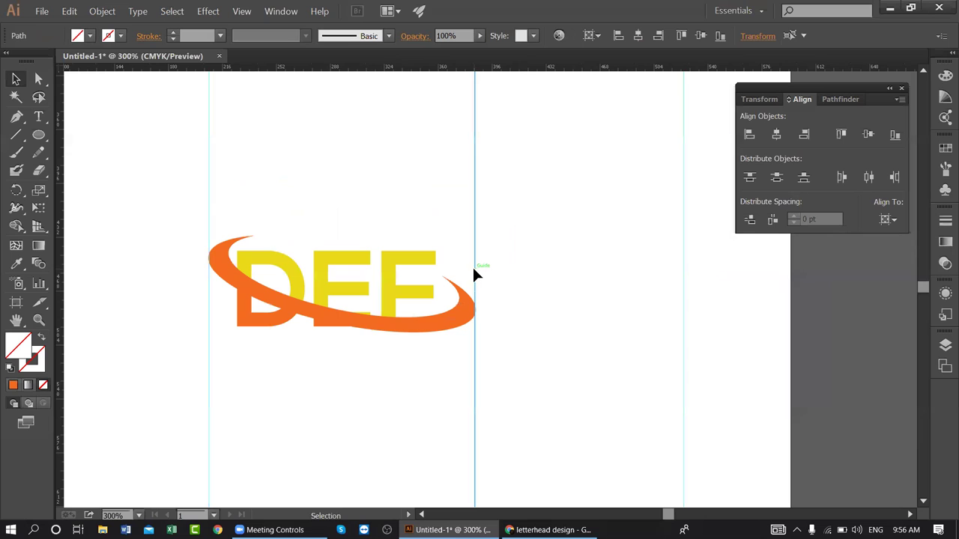
scroll(525, 397, down, 1)
- Search Google for 'def full form' in a new Chrome tab
click(549, 529)
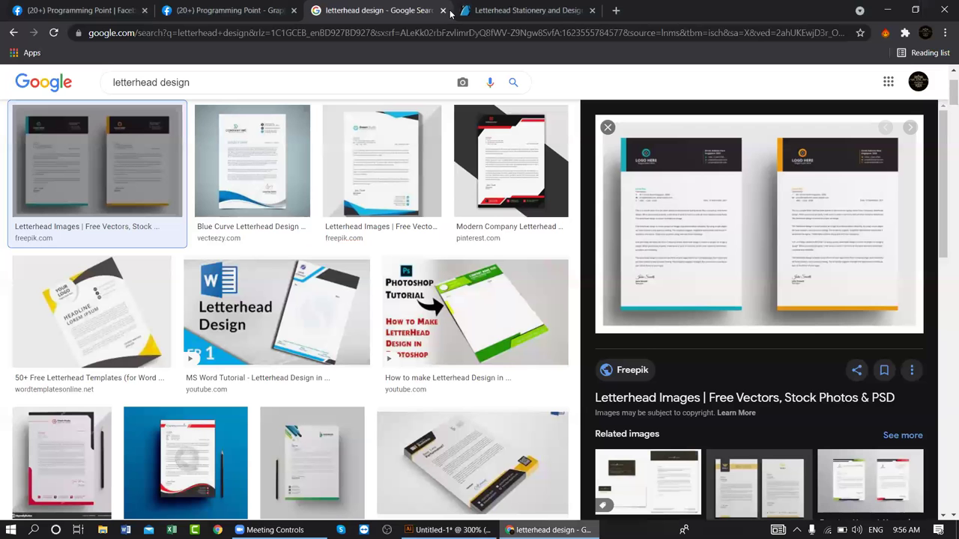
click(615, 10)
text(def)
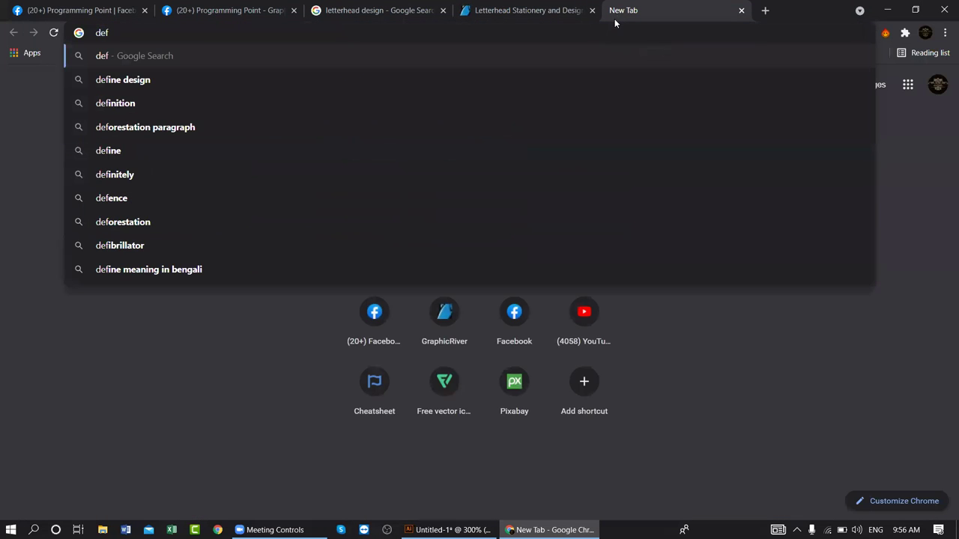
text( full form)
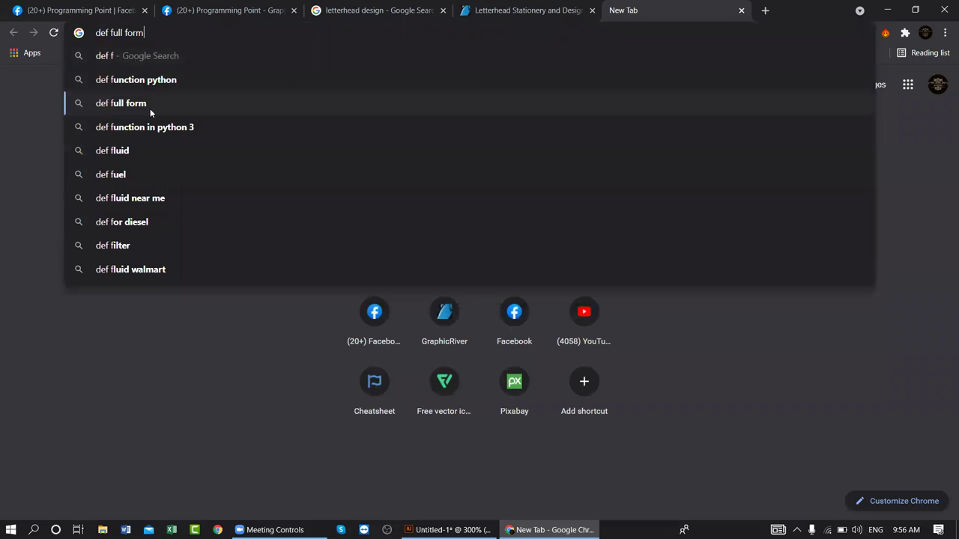
click(152, 104)
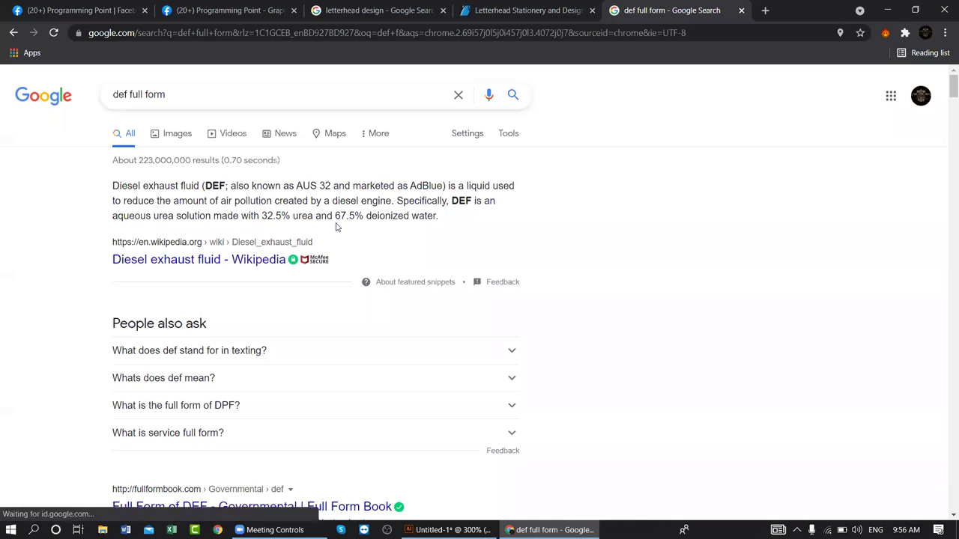
- Copy the phrase 'Diesel exhaust fluid' from the result and return to Illustrator
drag(200, 187, 115, 186)
right_click(130, 188)
click(150, 196)
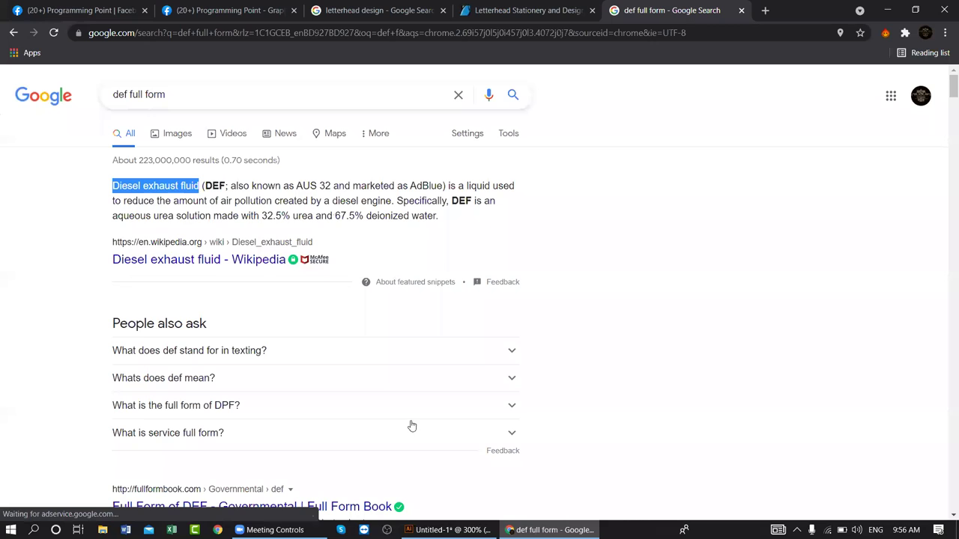
click(447, 530)
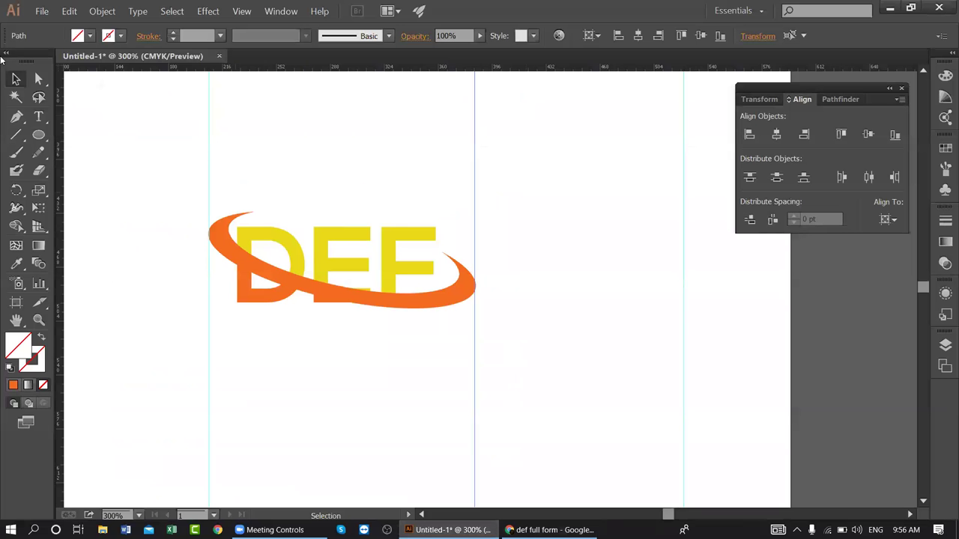
- Paste 'Diesel exhaust fluid' as 21 pt text below the logo
click(38, 116)
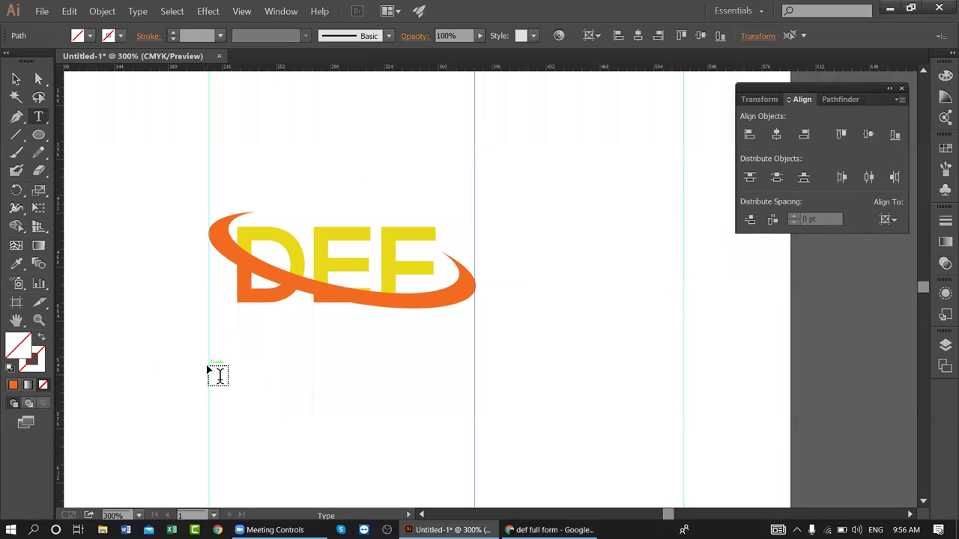
click(211, 365)
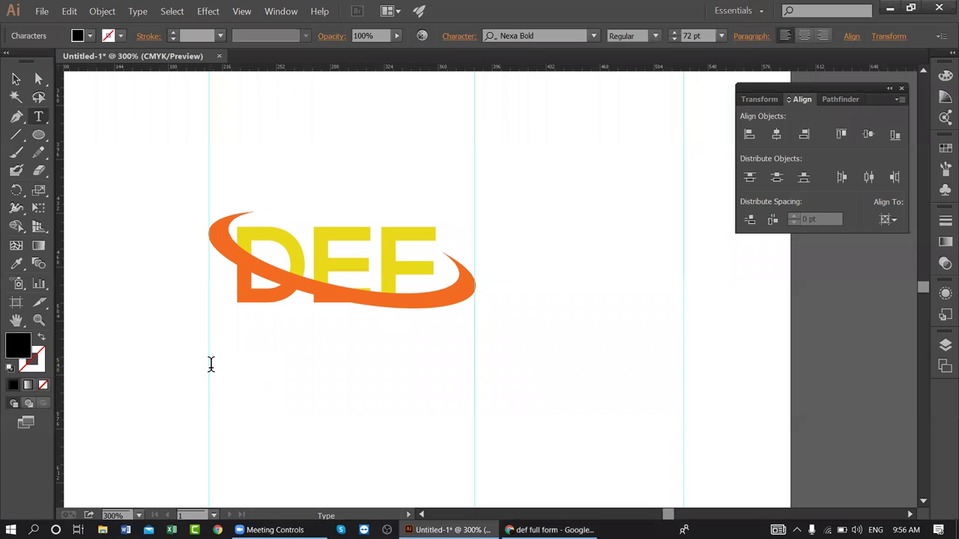
click(721, 36)
click(740, 204)
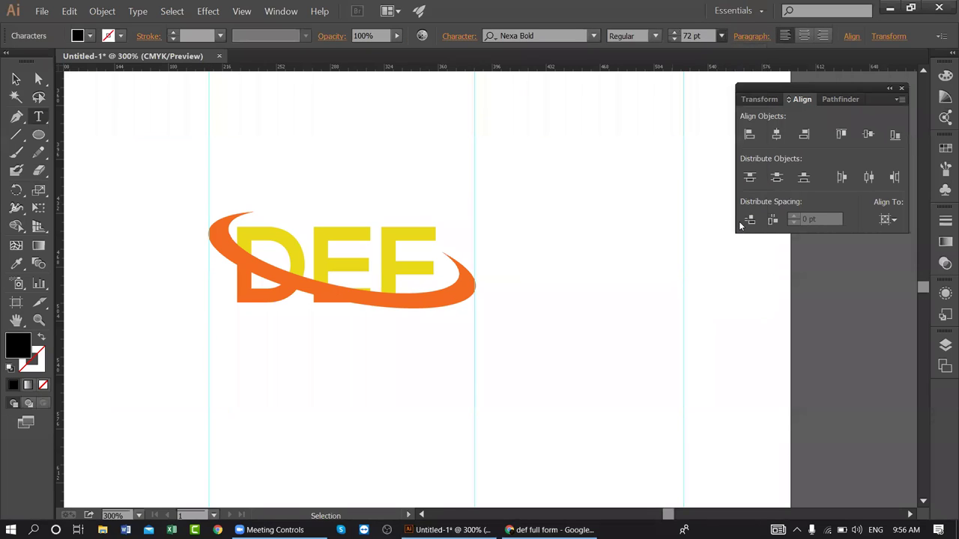
key(ctrl+v)
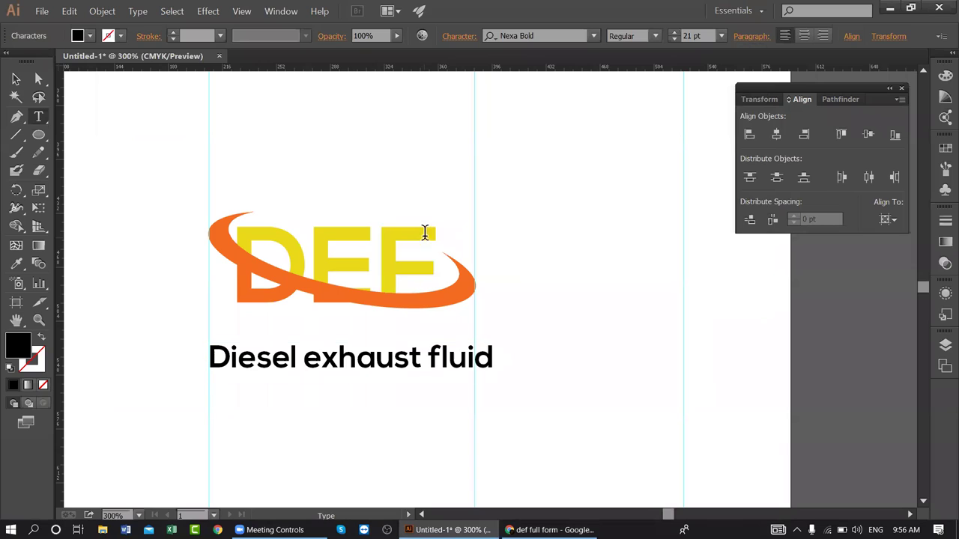
click(15, 80)
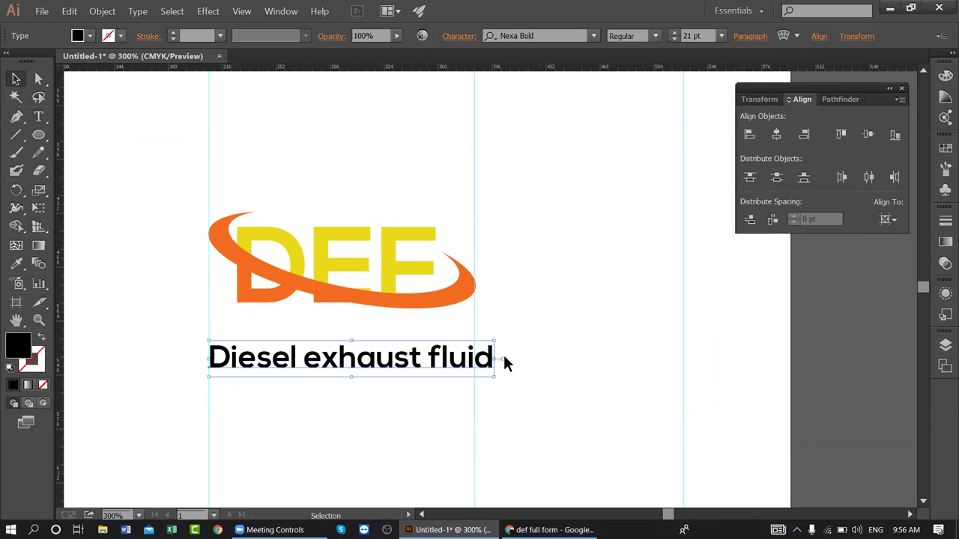
- Set the tagline font to Roboto Bold
click(546, 35)
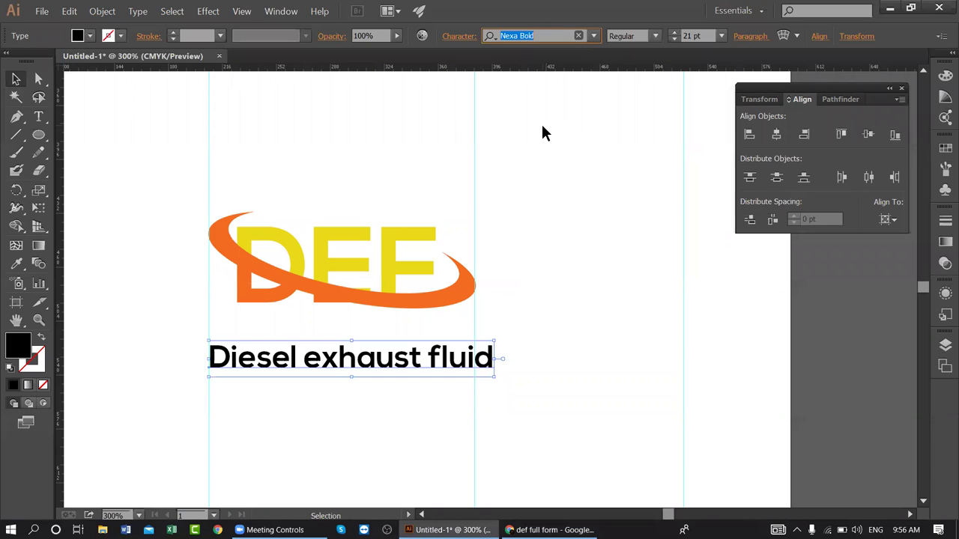
text(ro)
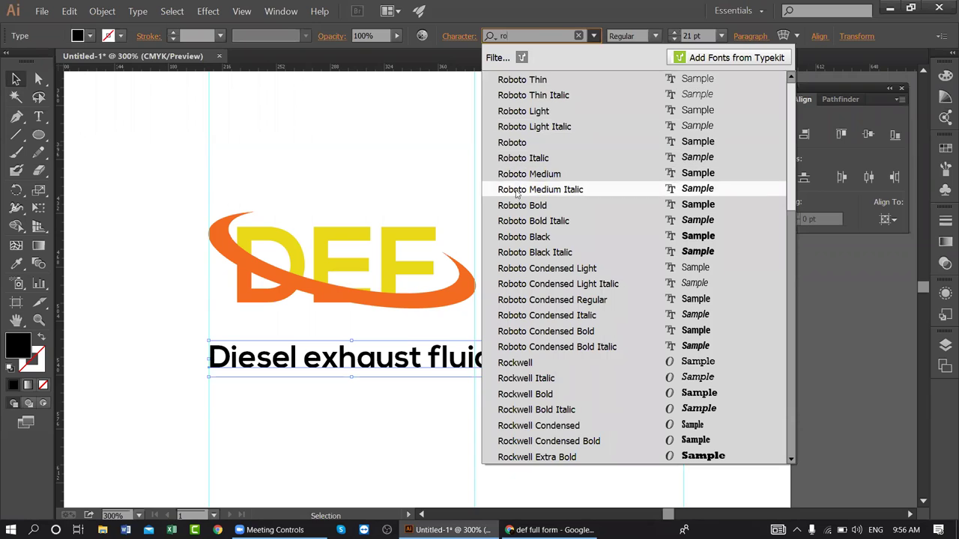
click(515, 208)
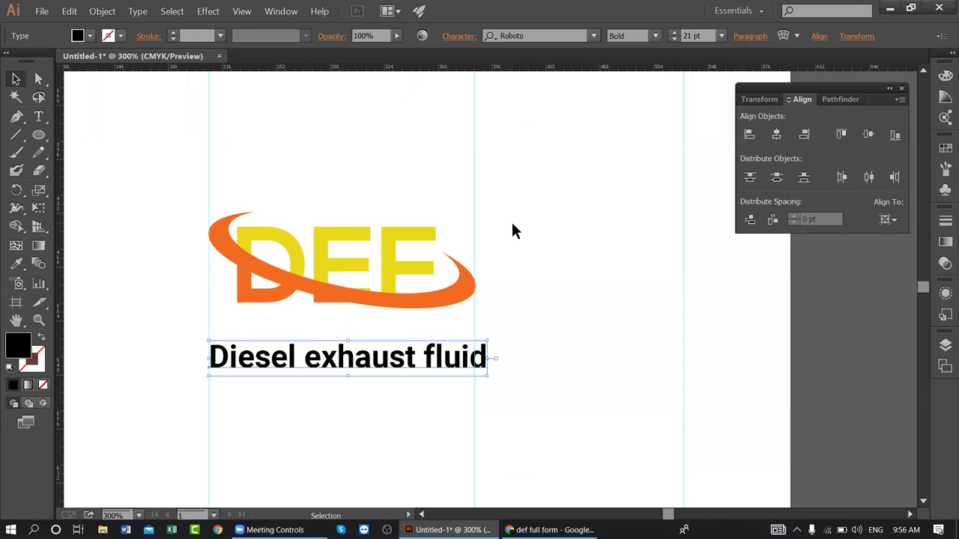
- Align the tagline under the logo and scale it to the logo's width
drag(406, 423, 511, 370)
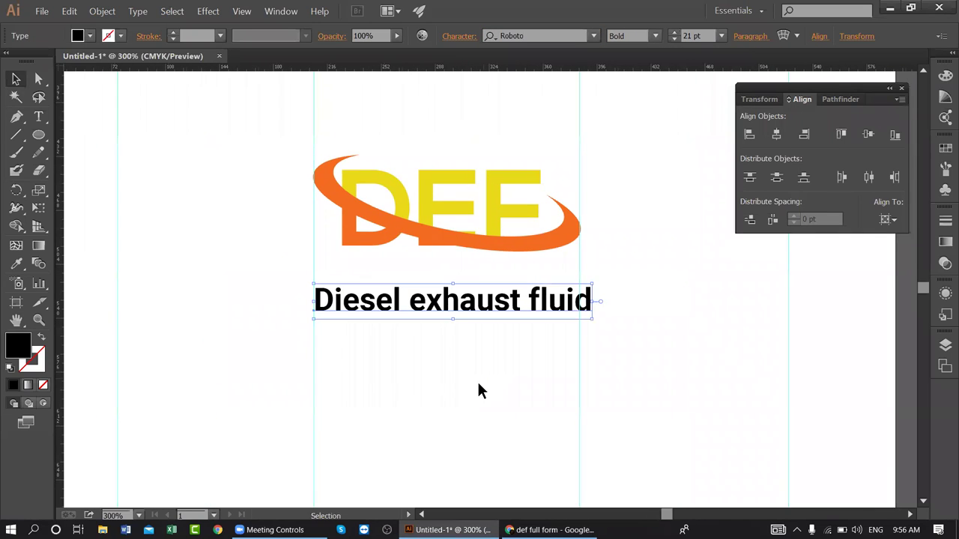
key(ctrl+plus)
key(ctrl+plus)
key(ctrl+plus)
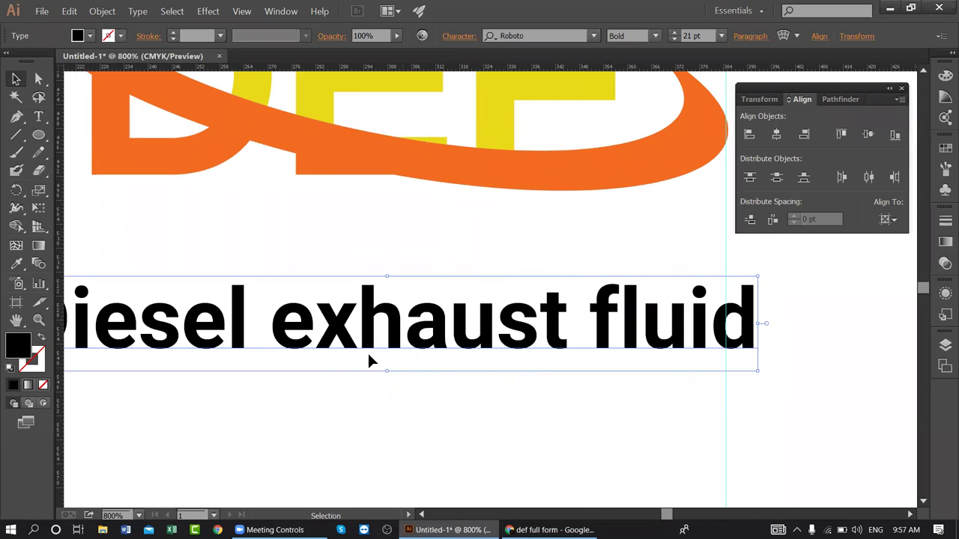
scroll(357, 353, left, 4)
scroll(357, 353, up, 1)
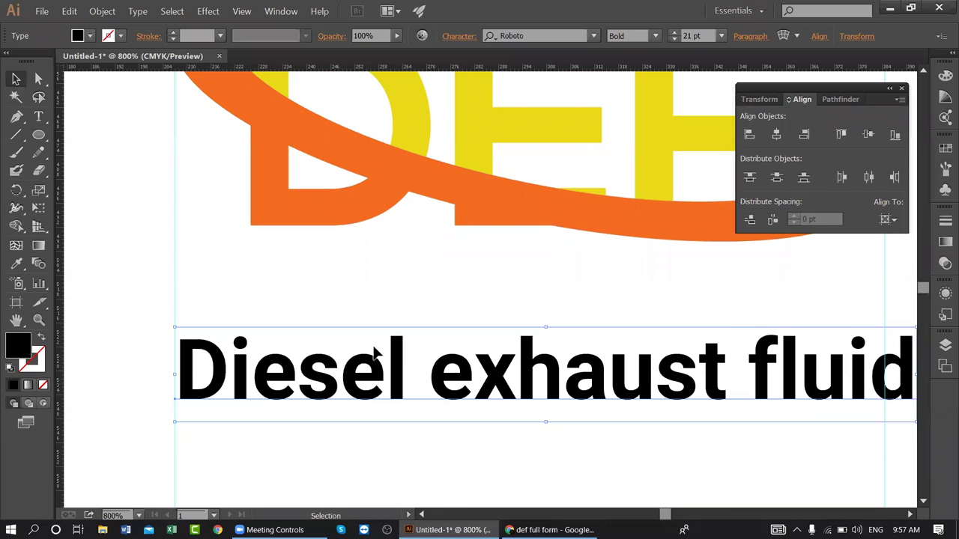
drag(212, 355, 204, 341)
drag(290, 260, 286, 261)
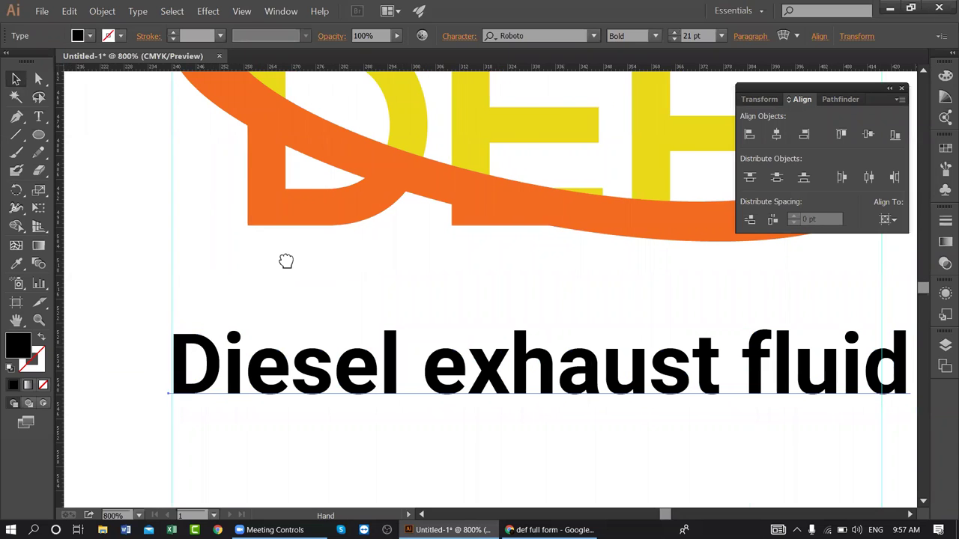
scroll(286, 261, right, 5)
scroll(286, 261, down, 1)
click(493, 322)
drag(501, 321, 474, 321)
key(ctrl+minus)
key(ctrl+minus)
key(ctrl+minus)
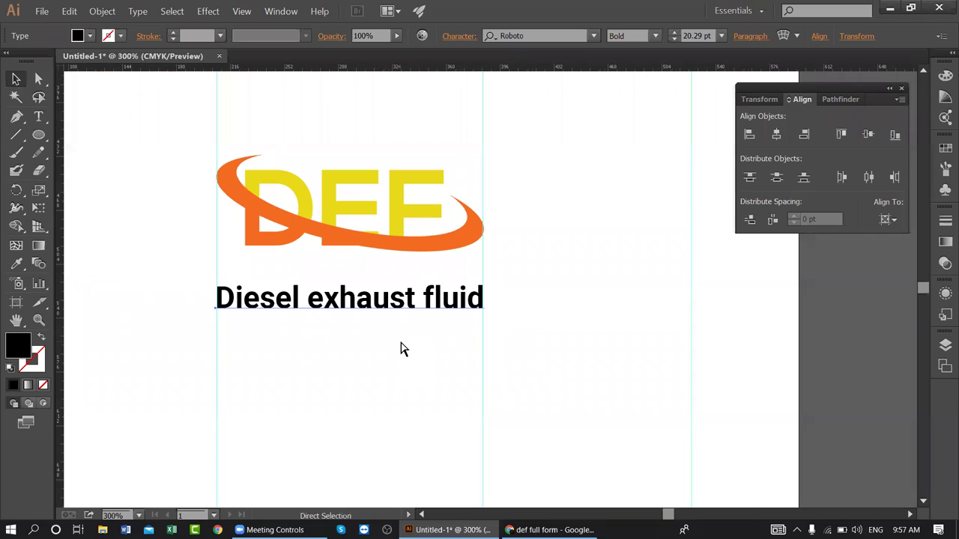
- Capitalise the tagline to 'Diesel Exhaust Fluid' by retyping the e and f
click(139, 11)
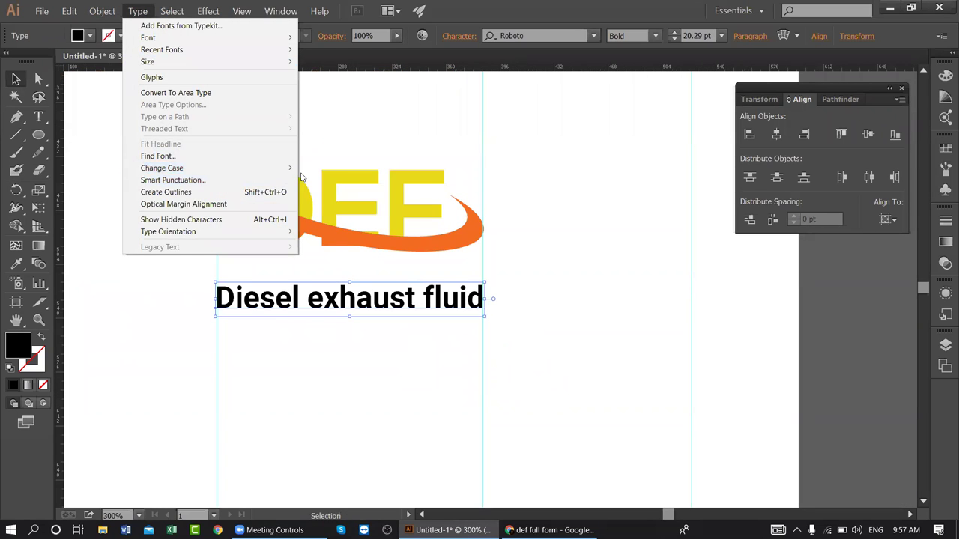
mouse_move(274, 169)
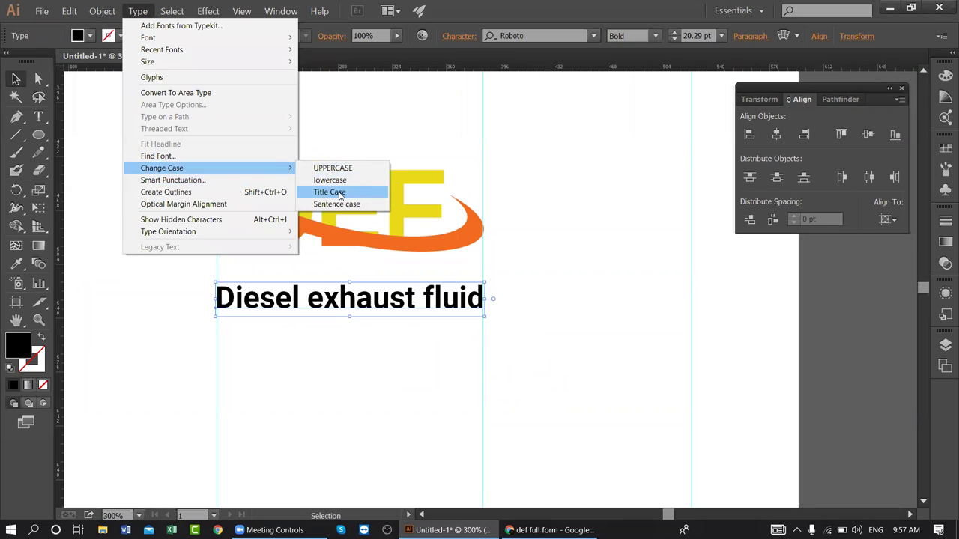
click(577, 219)
click(39, 117)
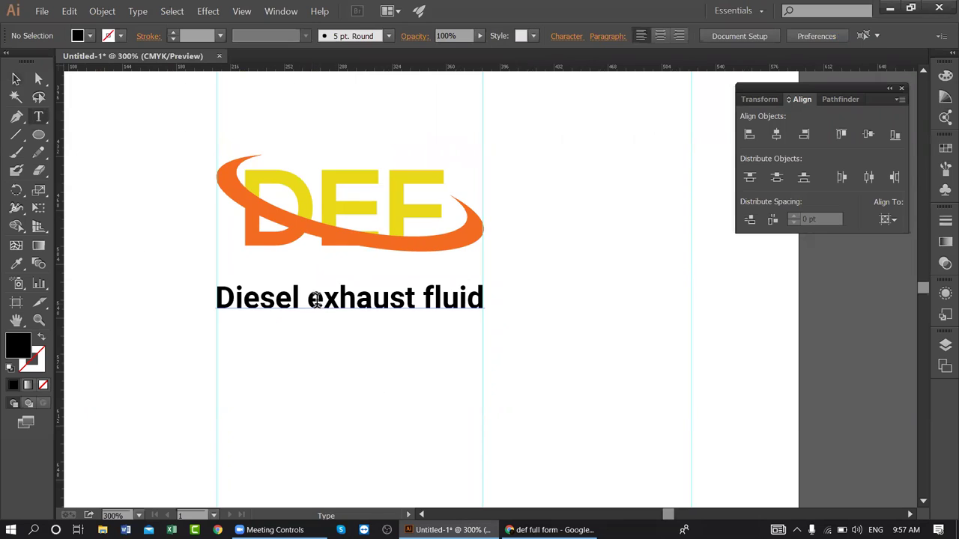
drag(324, 298, 307, 298)
text(E)
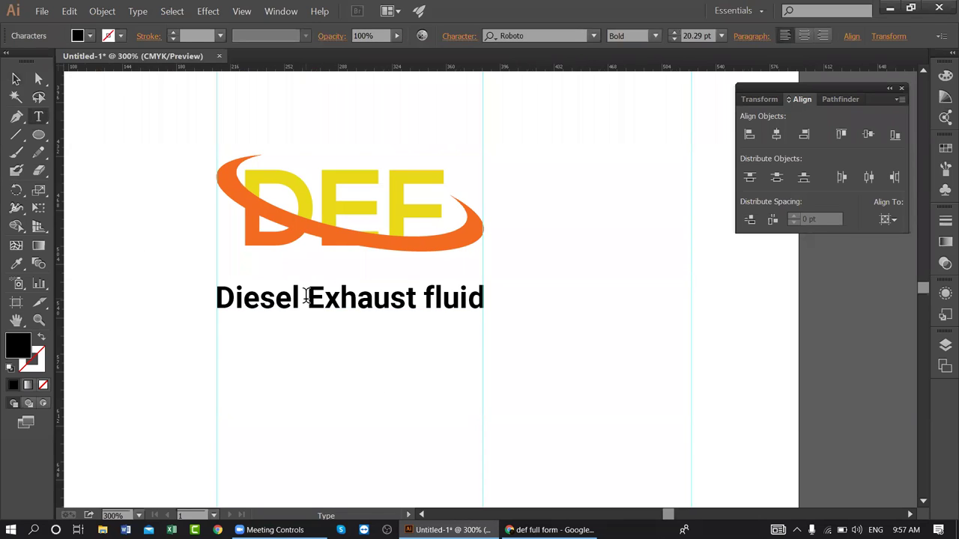
drag(433, 295, 424, 295)
click(429, 293)
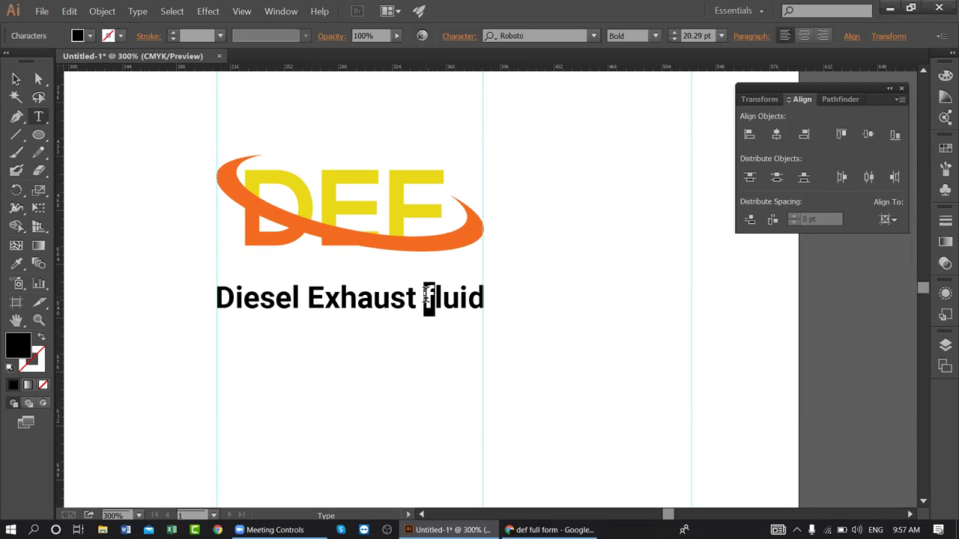
text(F)
click(15, 79)
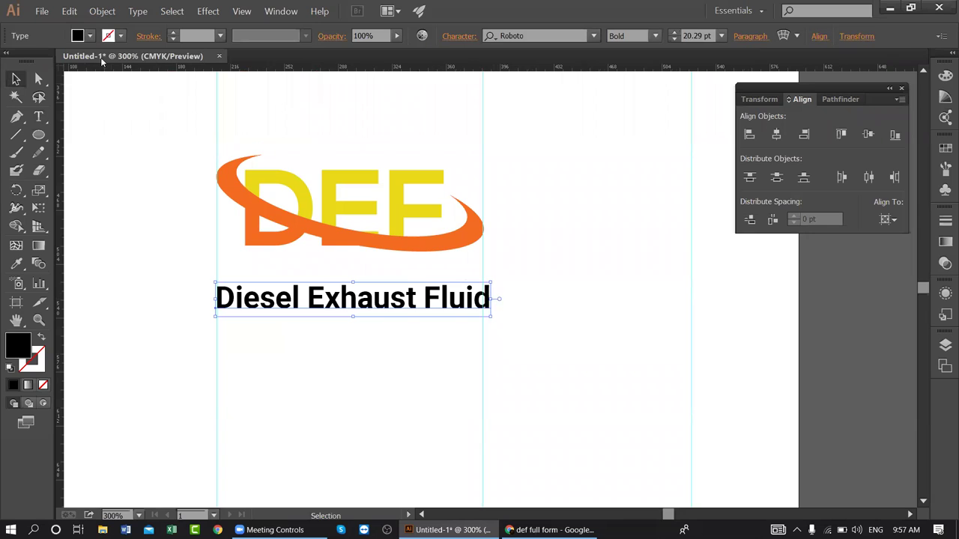
- Narrow the tagline to about 179.57 pt so it ends flush with the logo
click(138, 12)
mouse_move(159, 174)
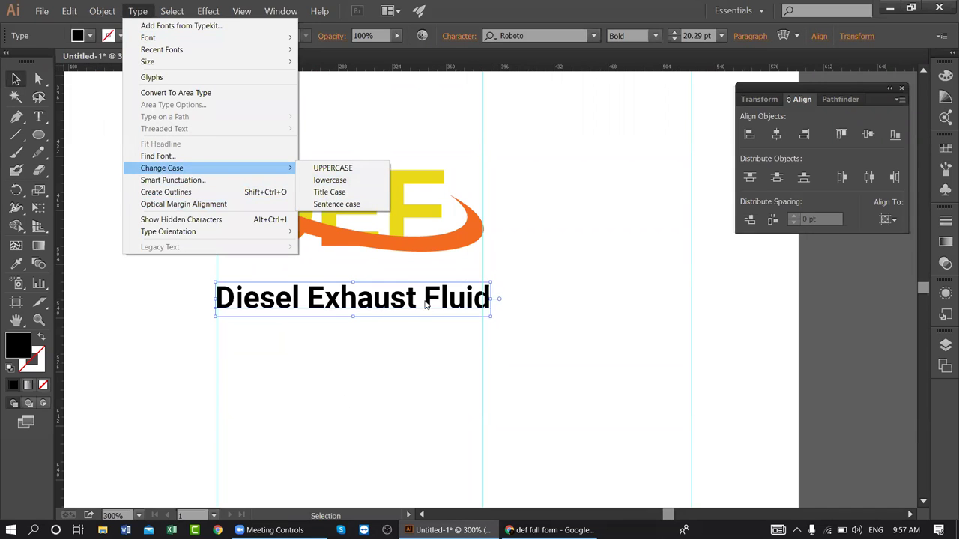
click(339, 380)
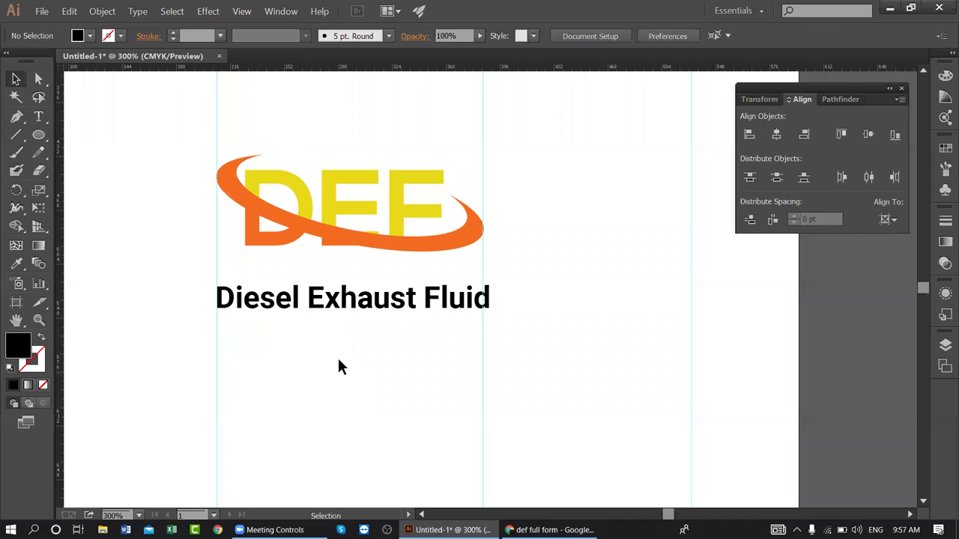
click(349, 298)
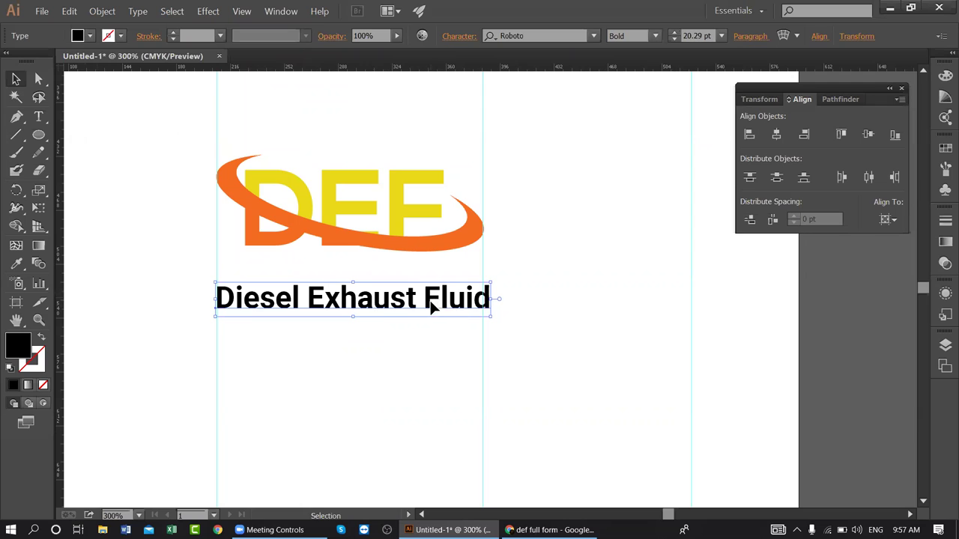
click(464, 37)
drag(492, 299, 485, 300)
click(510, 264)
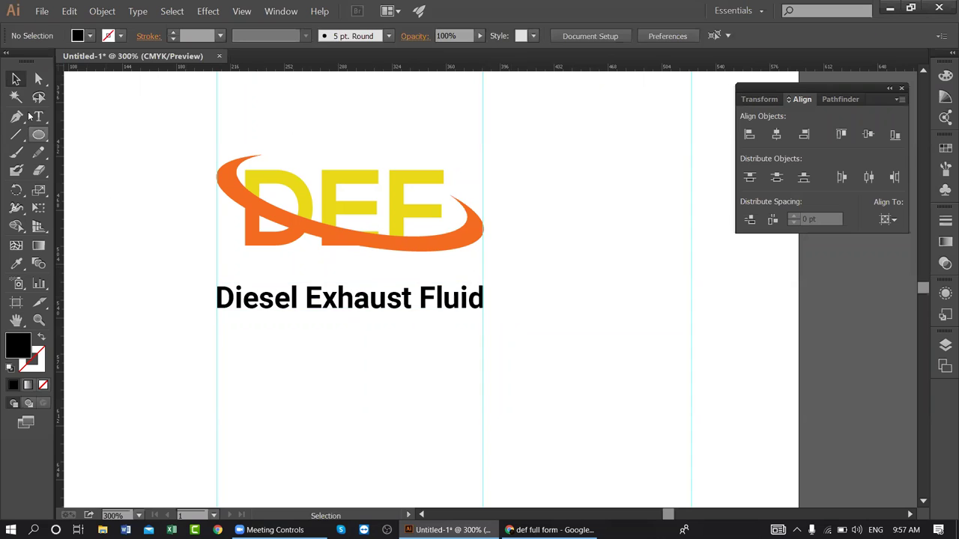
- Eyedropper the DEF letters' yellow onto the tagline, then select everything with Ctrl+A
click(15, 264)
click(329, 186)
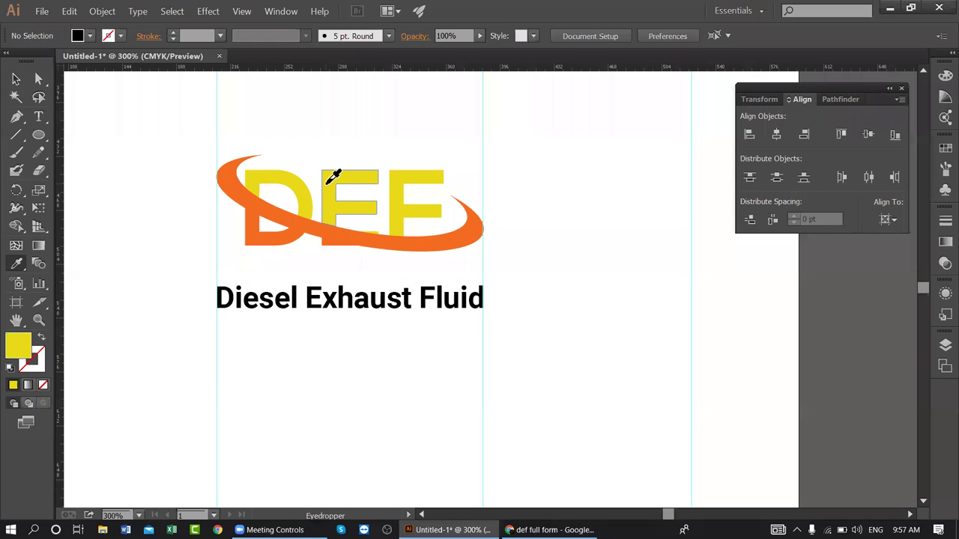
click(16, 79)
click(310, 307)
key(i)
click(339, 175)
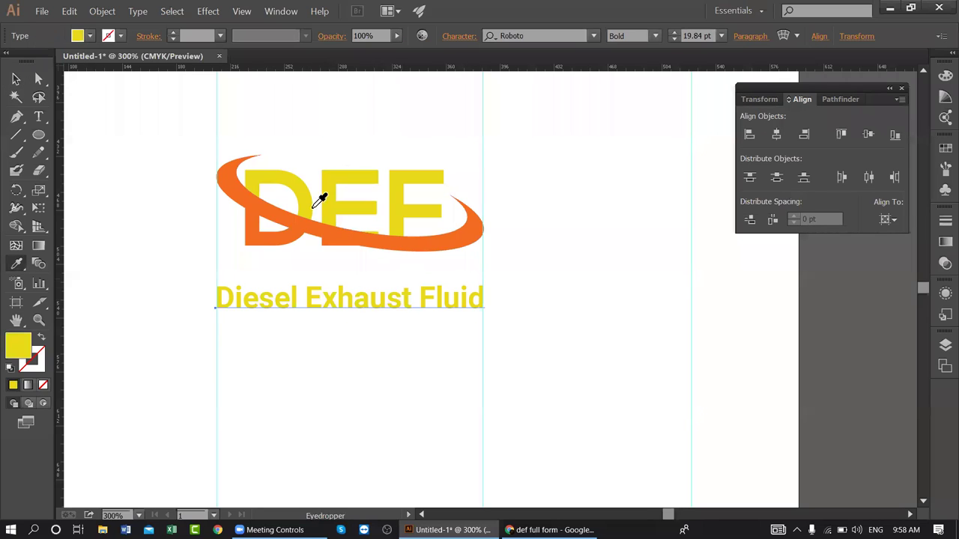
click(15, 78)
click(362, 317)
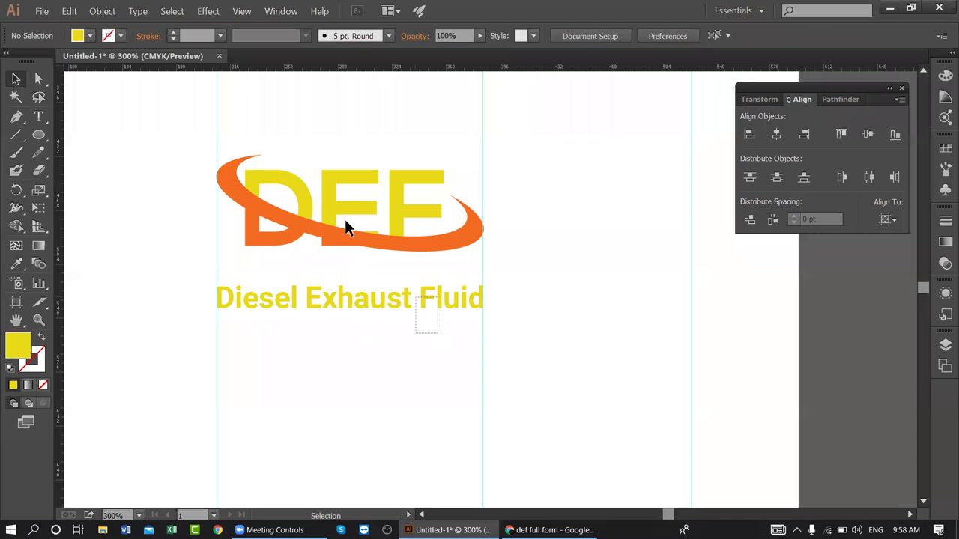
key(ctrl+a)
- Group the DEF logo with its tagline and zoom out to see more of the page
key(ctrl+g)
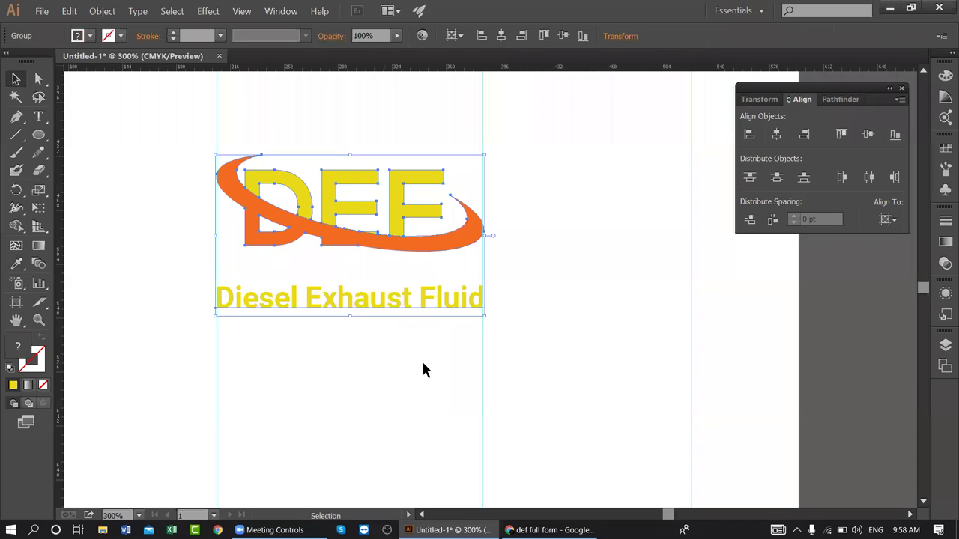
key(ctrl+minus)
key(ctrl+minus)
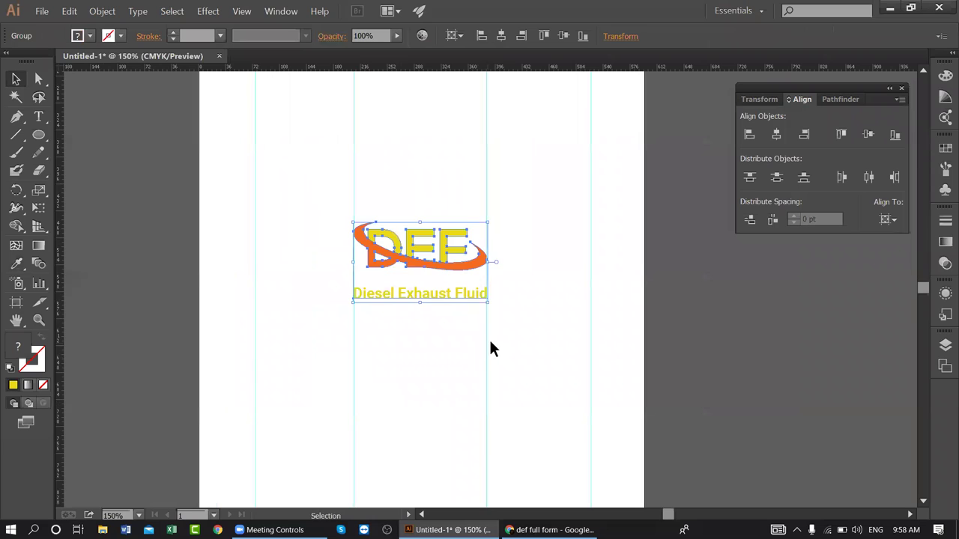
drag(387, 260, 328, 402)
drag(272, 289, 488, 337)
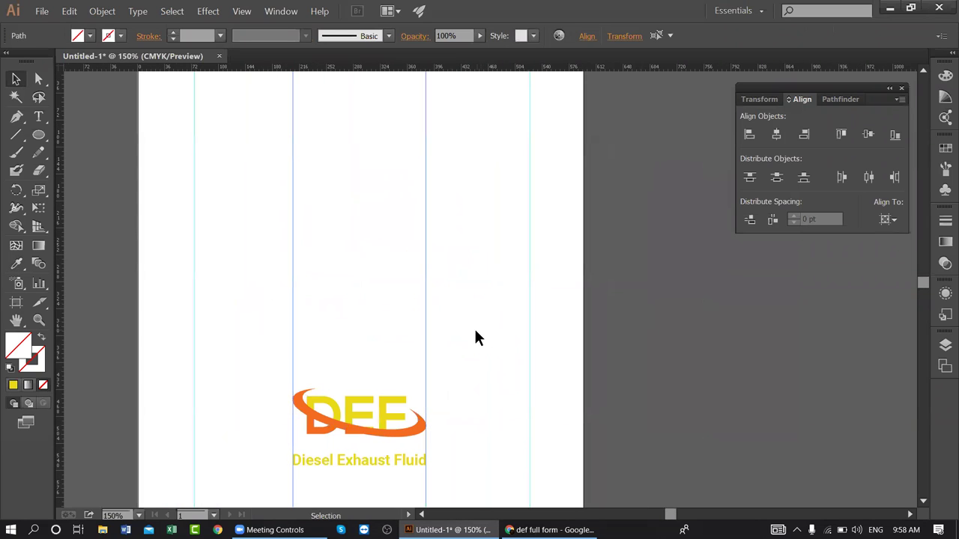
scroll(389, 412, up, 1)
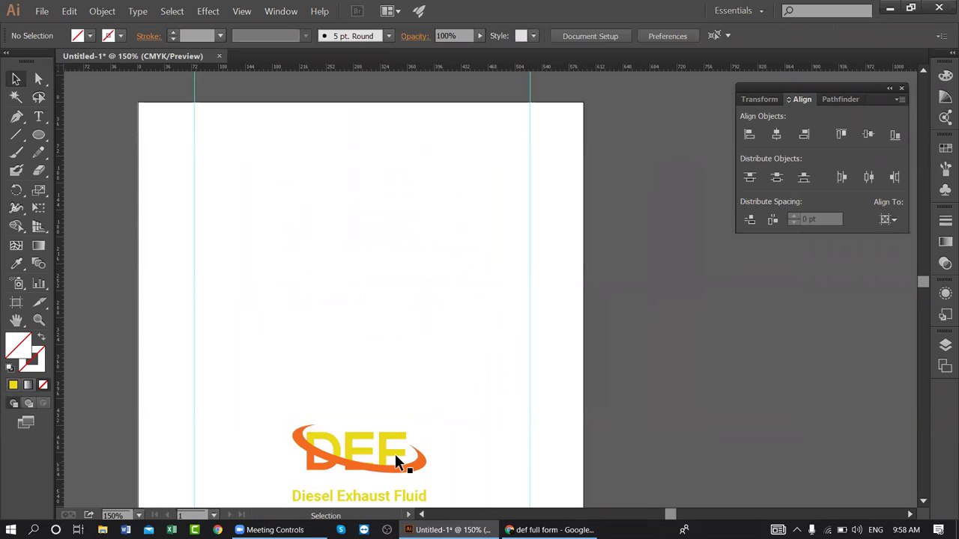
- Ungroup the logo and nudge the Diesel Exhaust Fluid tagline up toward the swoosh
click(401, 436)
scroll(441, 400, down, 2)
right_click(373, 379)
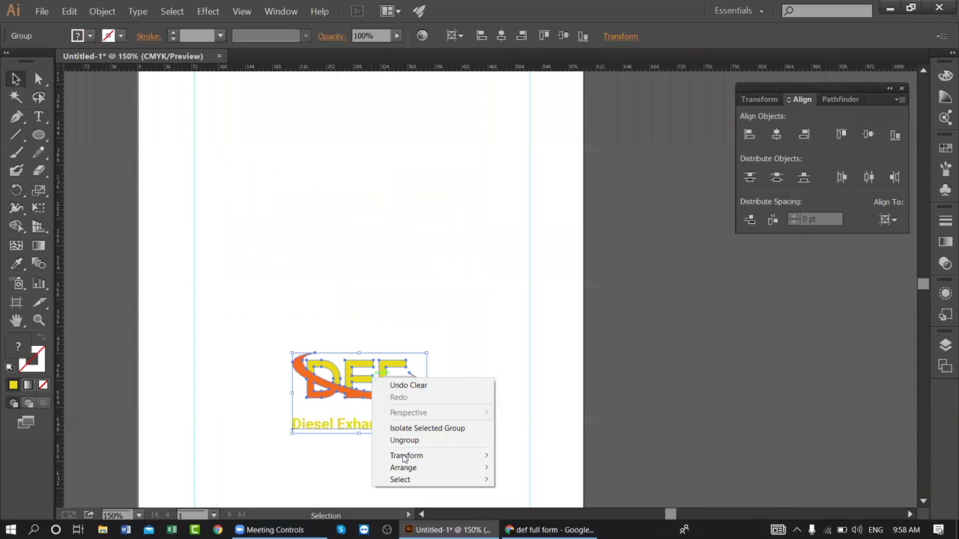
click(402, 442)
click(395, 440)
click(375, 424)
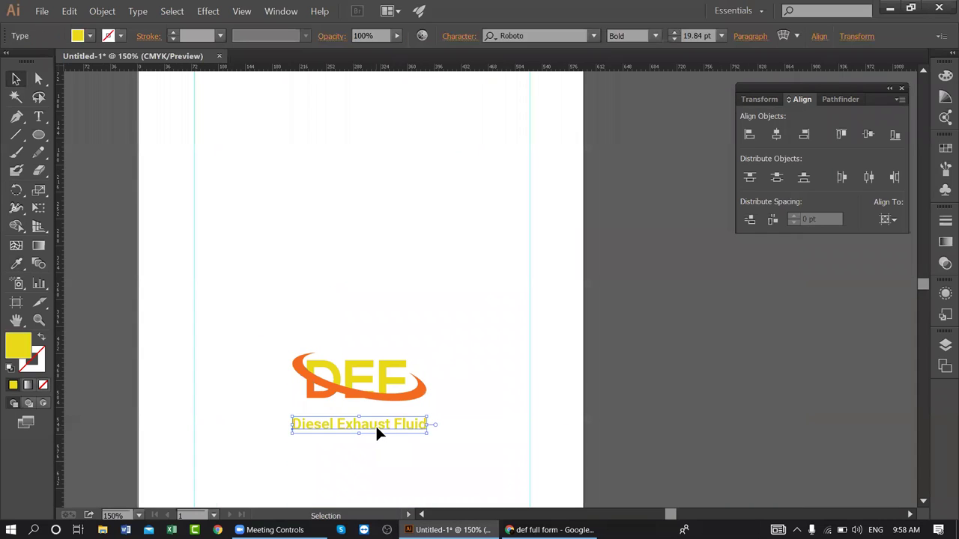
key(Up)
key(Up)
key(Up)
key(Up)
key(Up)
key(Up)
key(Up)
key(Up)
key(Up)
key(Up)
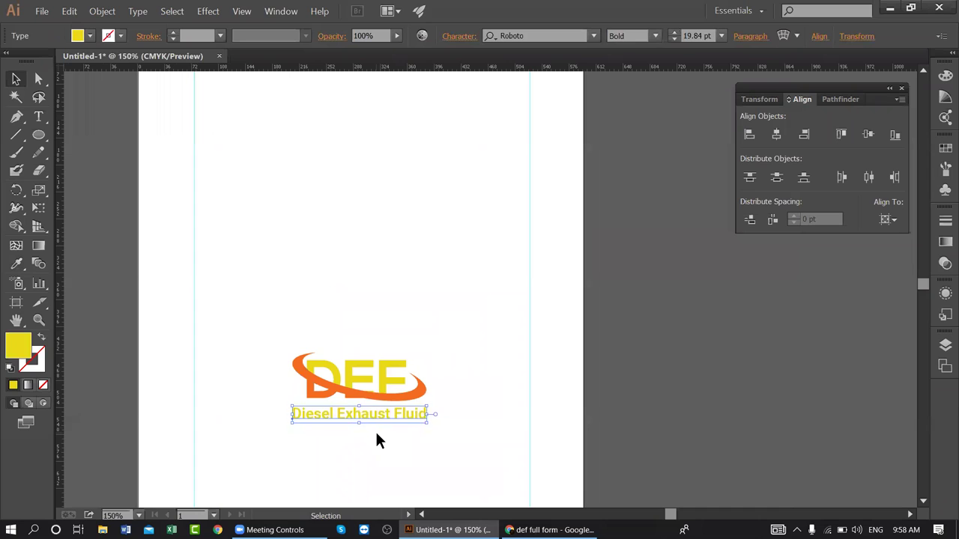
key(Up)
key(Up)
- Regroup the logo and tagline and move the group up to mid-page
drag(444, 431, 302, 324)
key(ctrl+g)
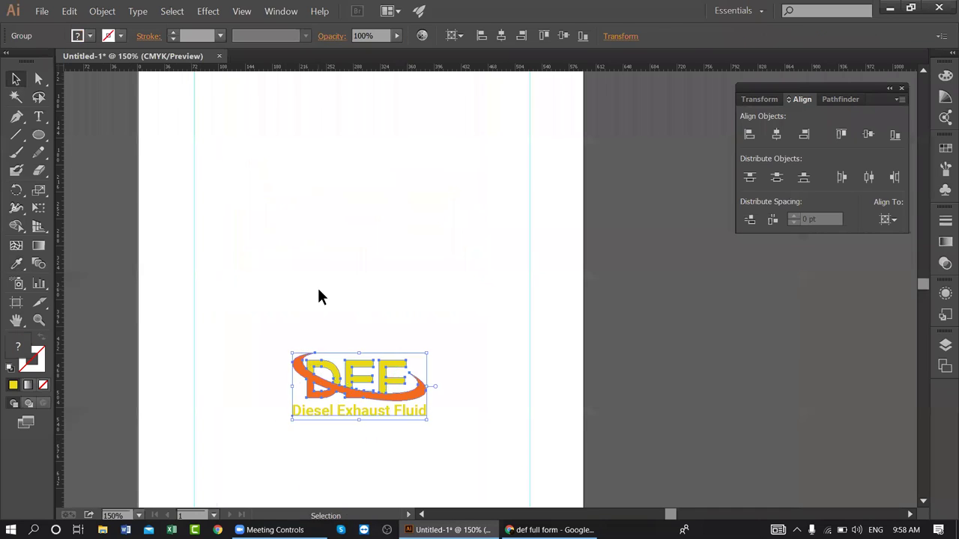
scroll(351, 405, up, 2)
drag(357, 425, 349, 302)
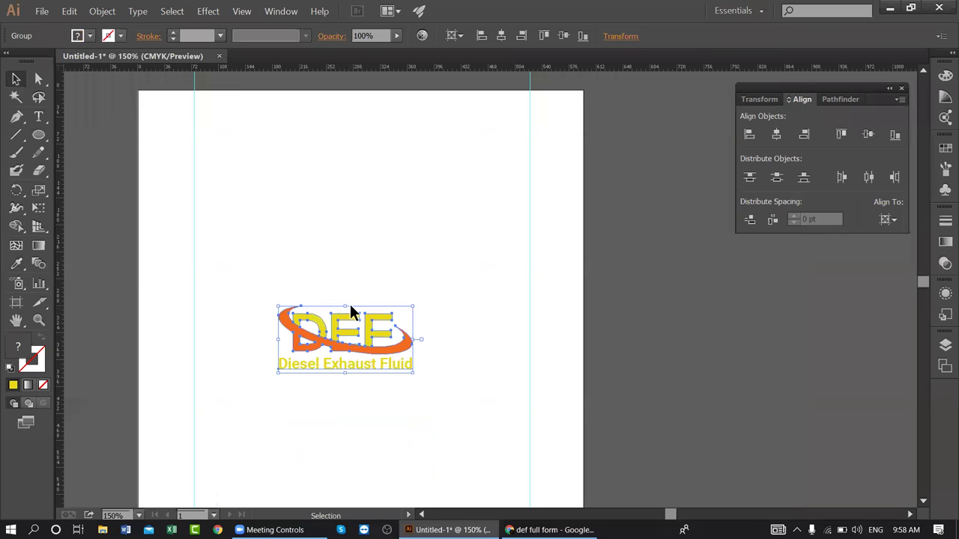
scroll(445, 321, down, 1)
scroll(445, 322, down, 2)
scroll(445, 322, up, 3)
scroll(442, 321, up, 1)
scroll(434, 329, down, 2)
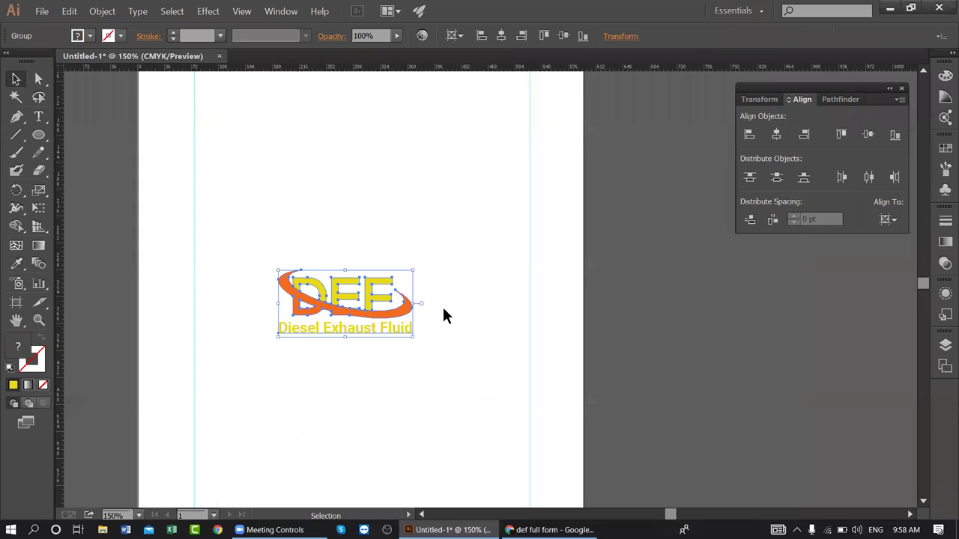
key(ctrl+minus)
key(ctrl+minus)
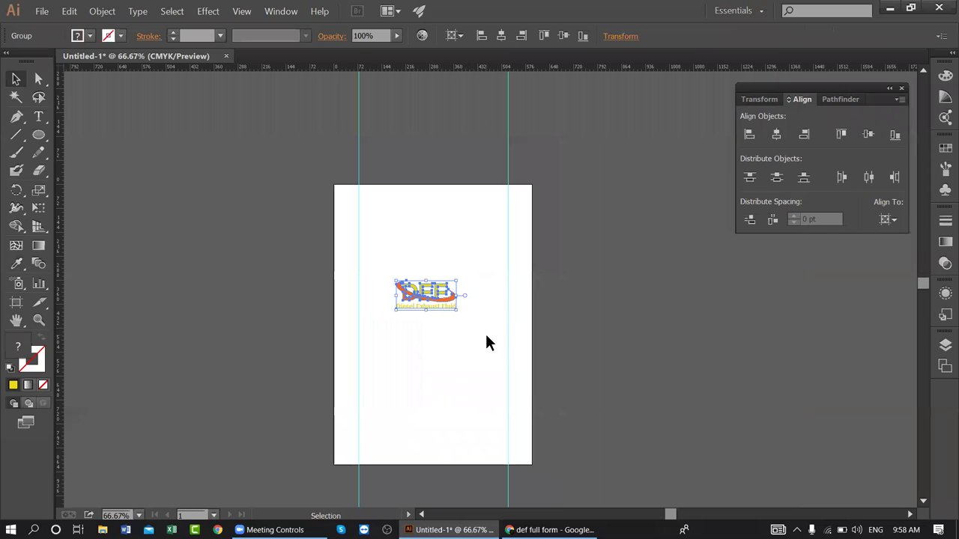
- Move the logo group to the page's top right, scale it smaller and nudge it down
drag(432, 295, 481, 201)
scroll(385, 368, up, 3)
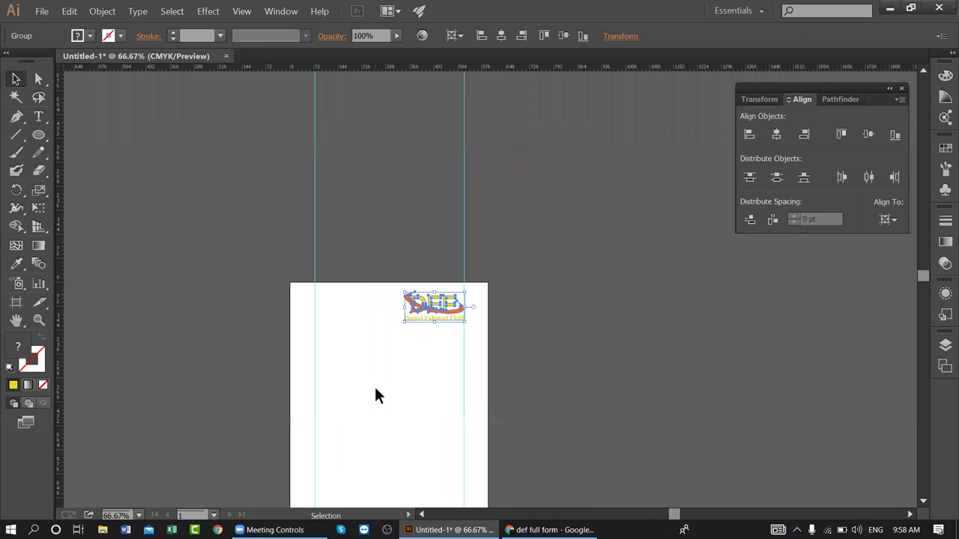
key(ctrl+plus)
key(ctrl+plus)
key(ctrl+plus)
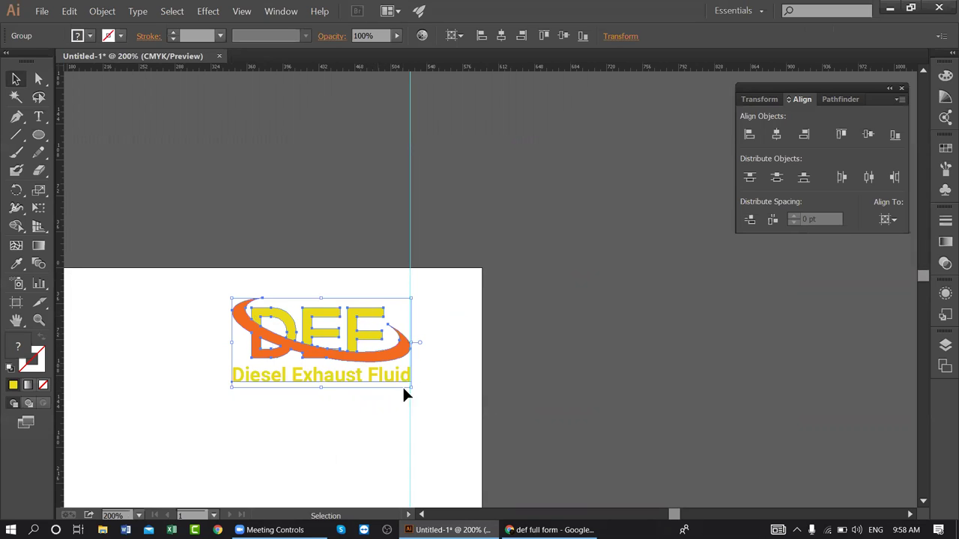
click(340, 425)
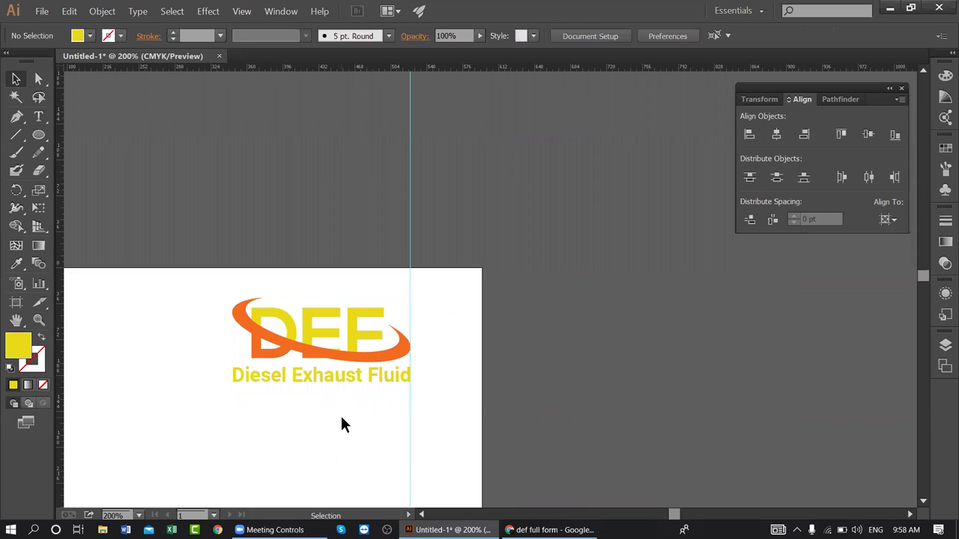
click(351, 322)
drag(231, 387, 290, 357)
key(Down)
key(Down)
key(Down)
key(Down)
key(Down)
key(Down)
key(Down)
key(Down)
key(Down)
key(Down)
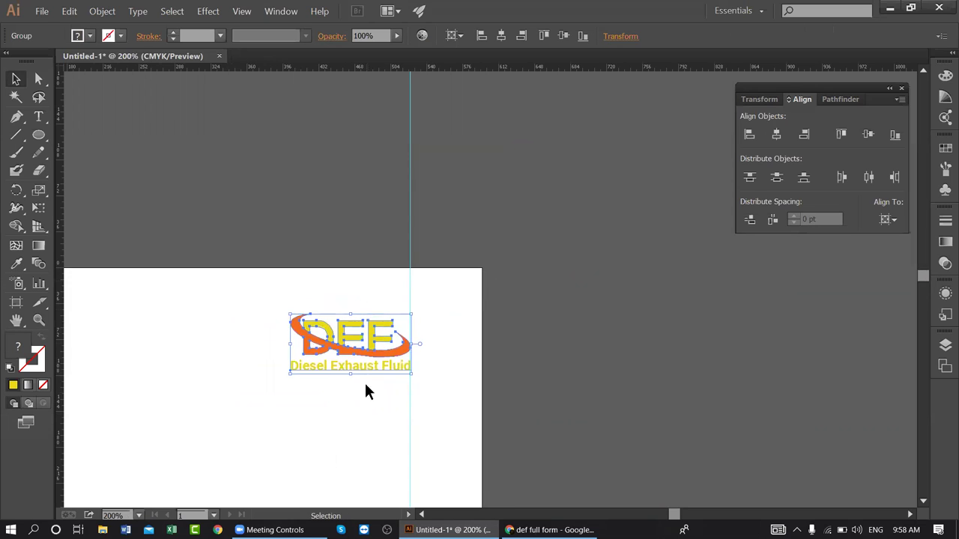
click(355, 408)
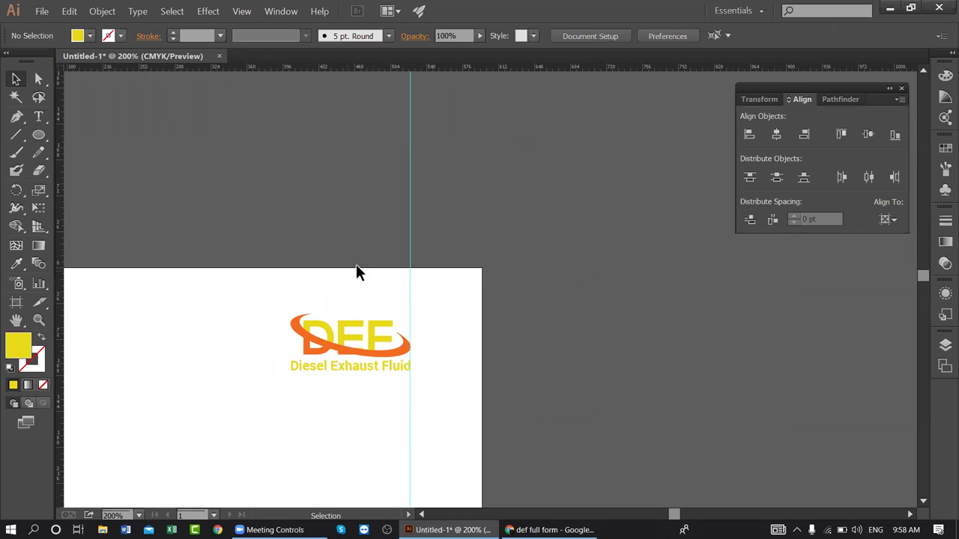
- Check the page's right edge and the DEF full-form search results in Chrome, then return
drag(274, 366, 464, 326)
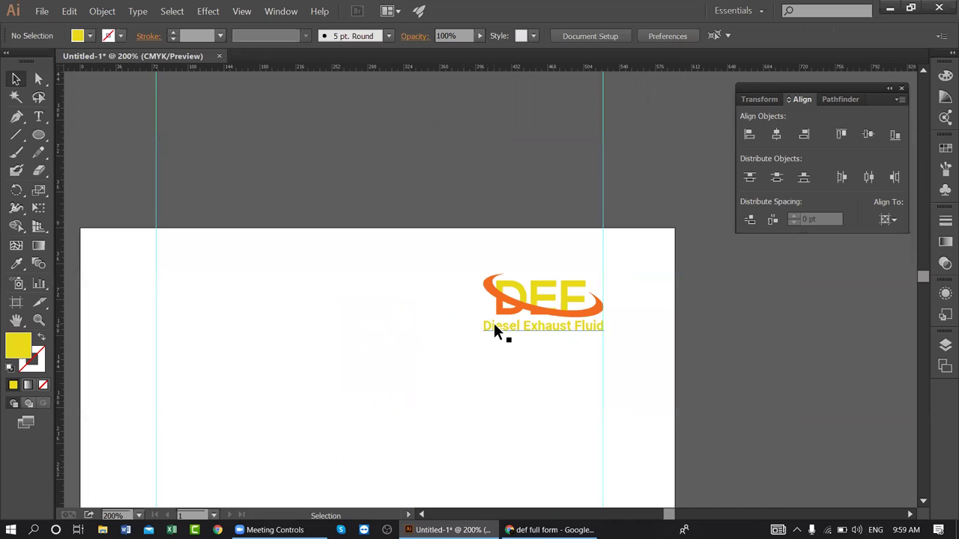
scroll(494, 326, down, 4)
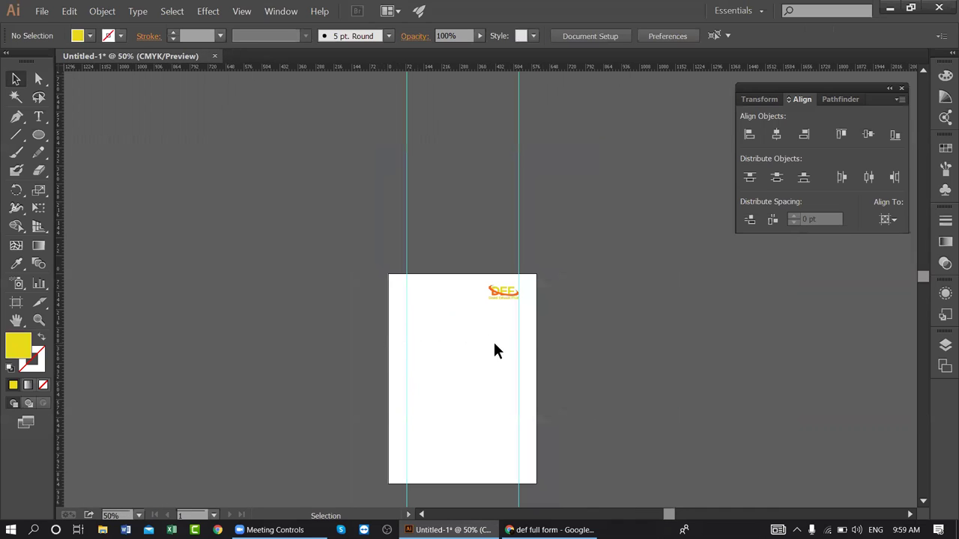
click(550, 530)
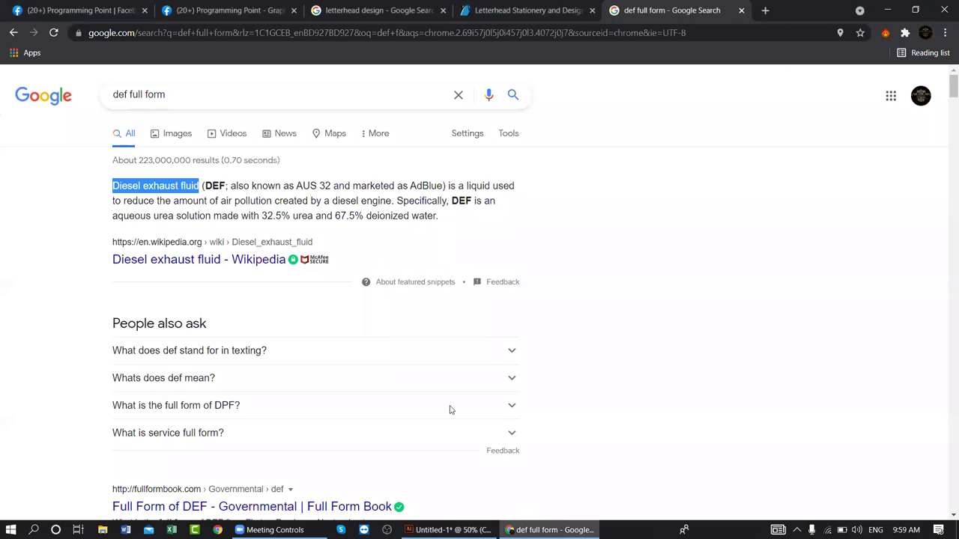
click(448, 529)
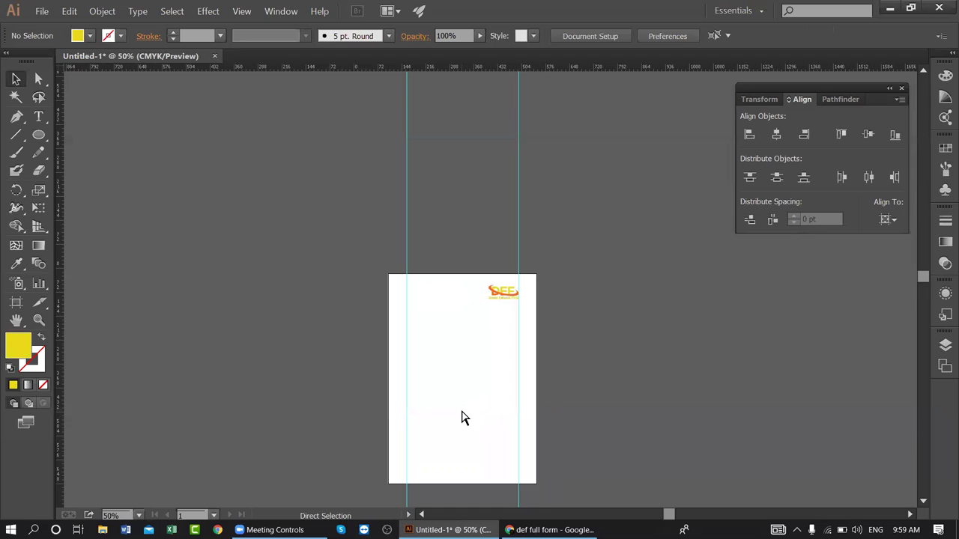
key(ctrl+plus)
key(ctrl+plus)
key(ctrl+plus)
drag(589, 382, 593, 204)
scroll(593, 203, down, 5)
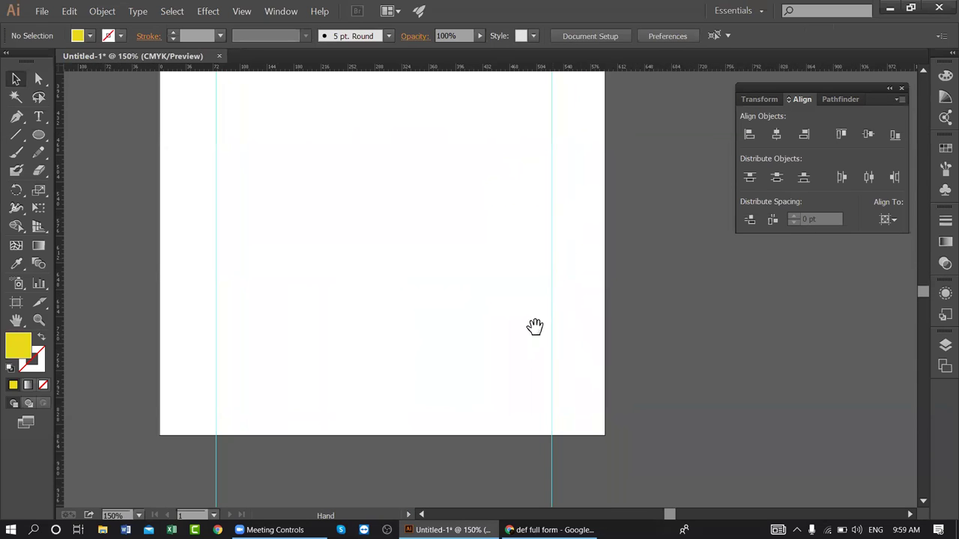
drag(434, 203, 437, 333)
drag(454, 167, 449, 325)
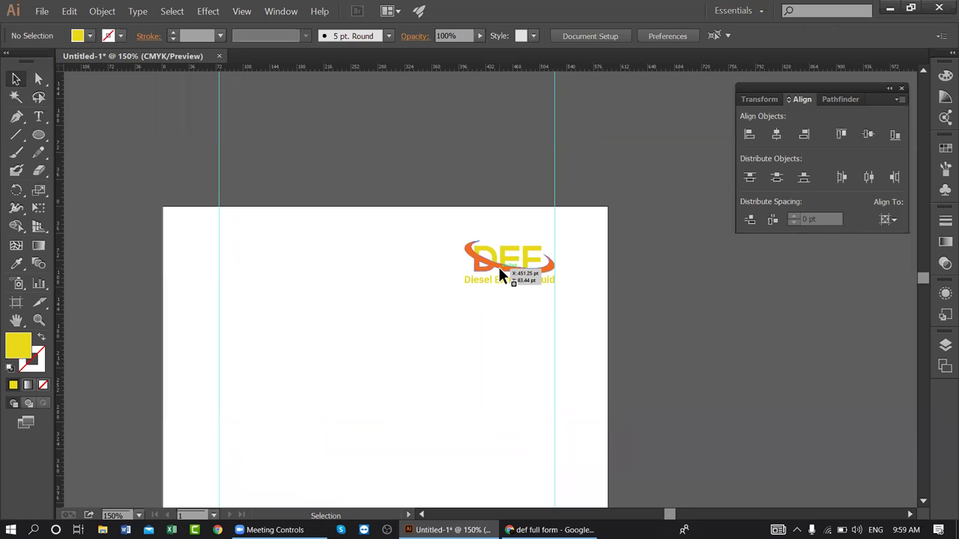
key(space)
scroll(482, 367, down, 8)
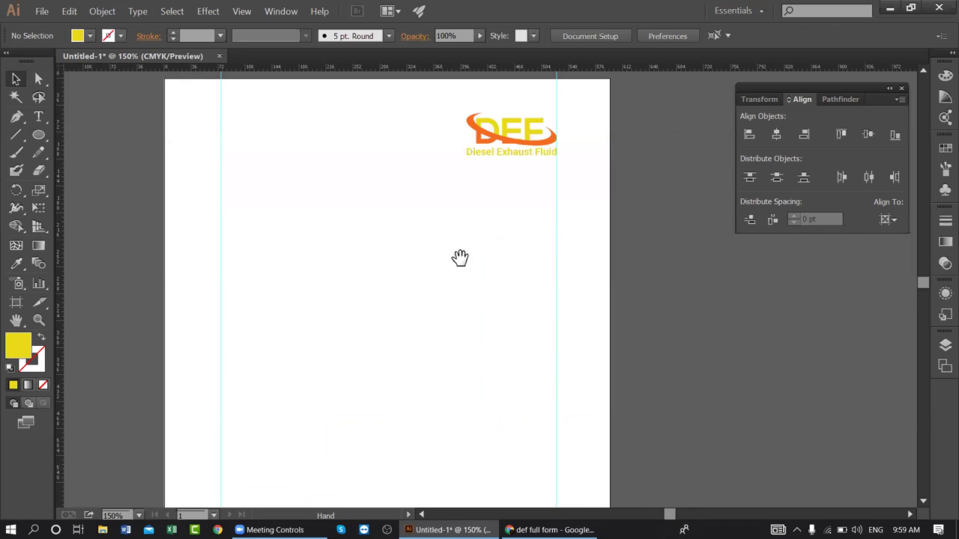
drag(488, 356, 485, 300)
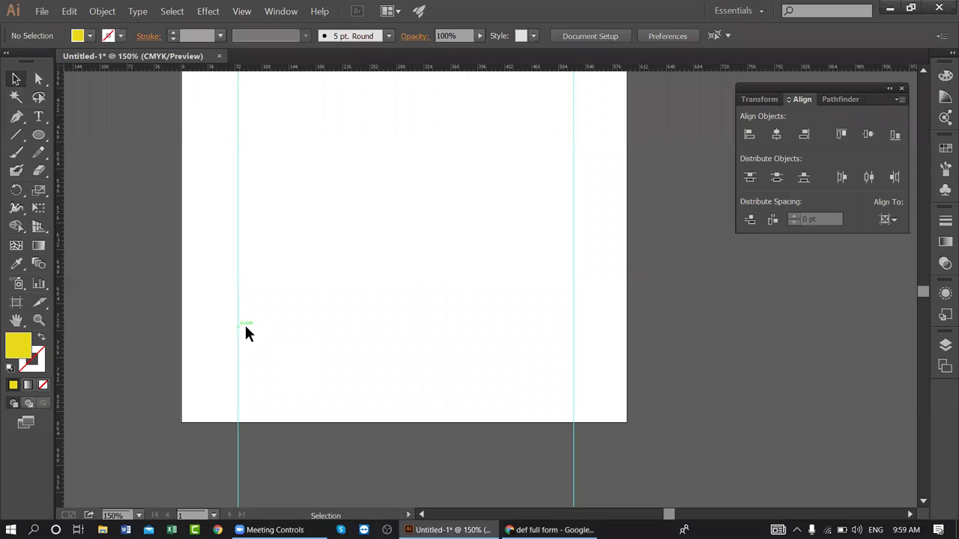
- Draw a yellow rectangle spanning the full page width along the bottom edge
drag(39, 136, 82, 140)
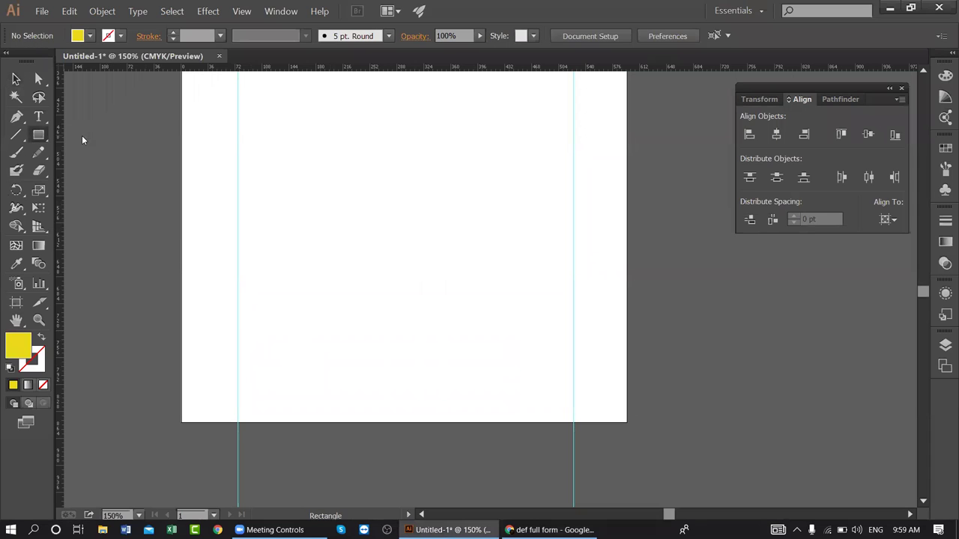
drag(181, 397, 627, 421)
click(15, 78)
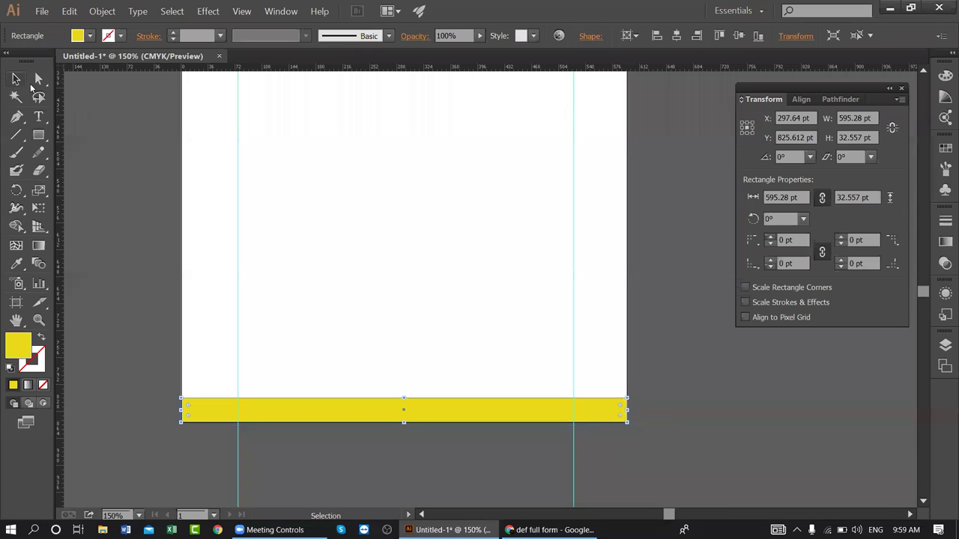
- Zoom to 200% on the yellow footer bar at the page bottom
drag(378, 149, 391, 275)
drag(378, 239, 377, 289)
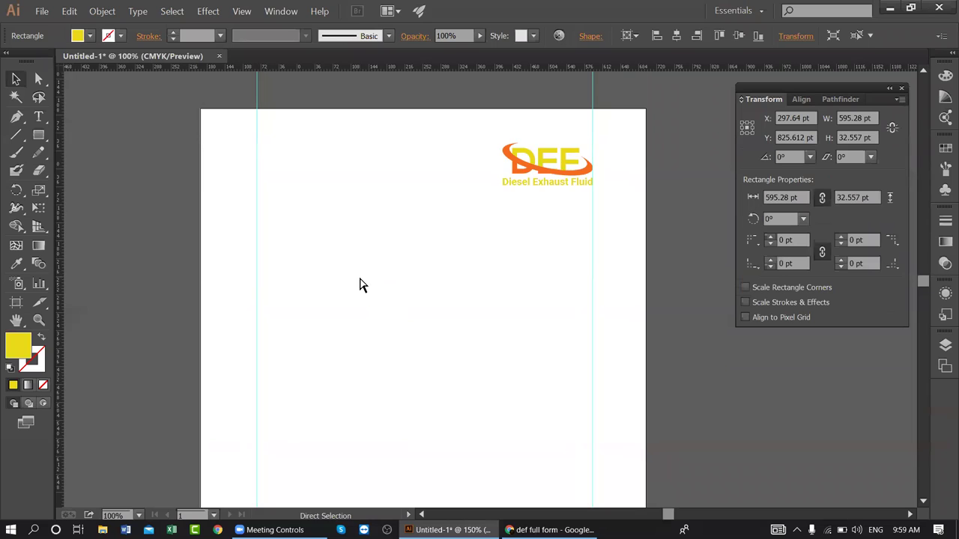
key(ctrl+minus)
key(ctrl+minus)
drag(430, 327, 421, 296)
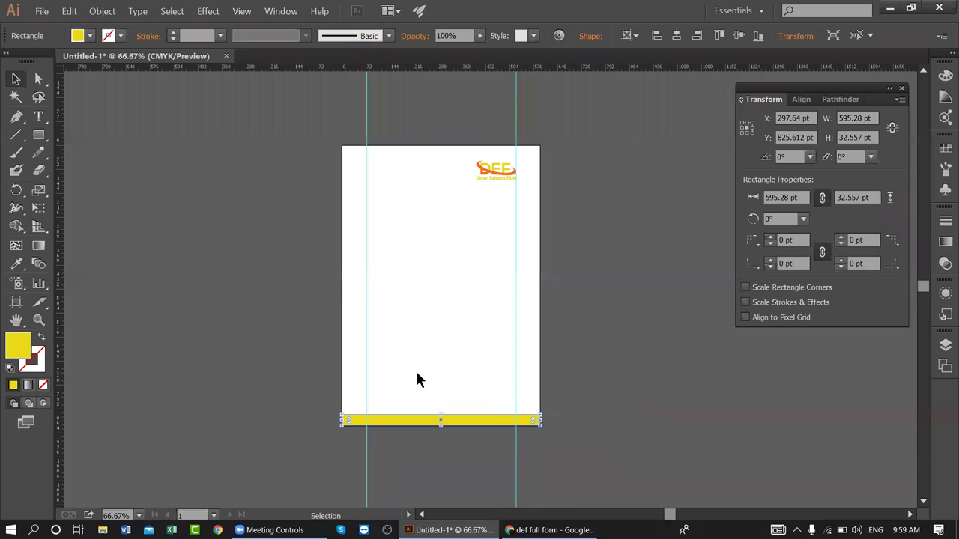
key(ctrl+plus)
key(ctrl+plus)
key(ctrl+plus)
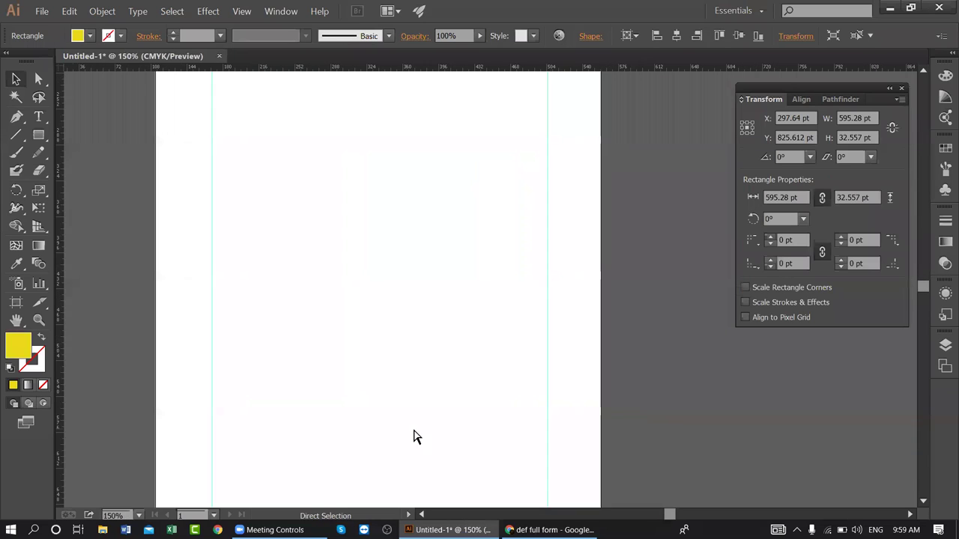
drag(502, 437, 452, 220)
scroll(349, 444, down, 5)
drag(349, 445, 382, 400)
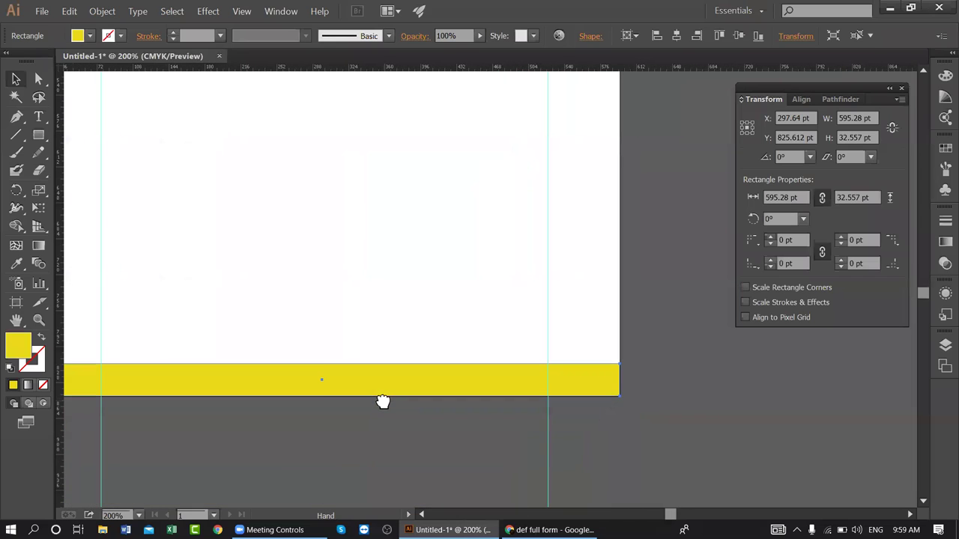
click(15, 135)
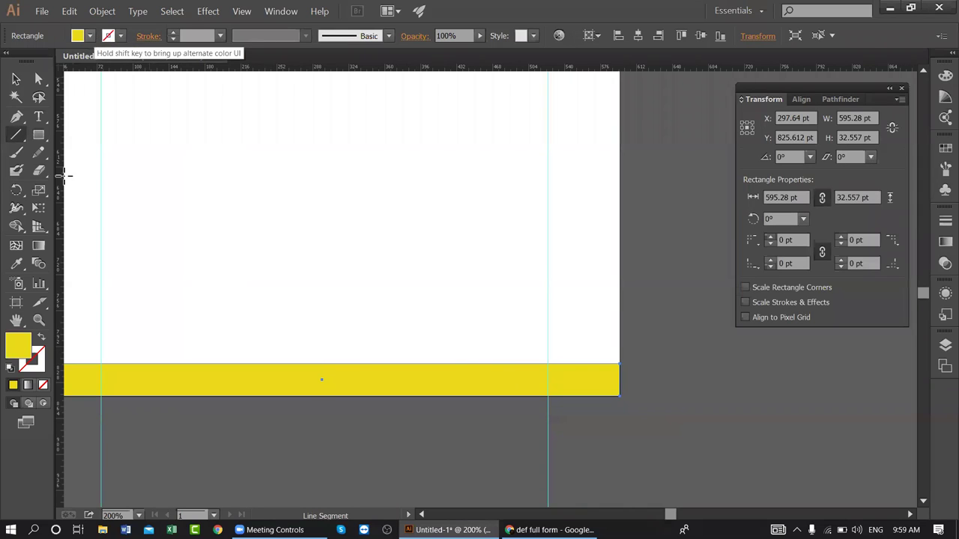
- Set no fill with a black stroke for drawing lines
key(shift+x)
click(122, 36)
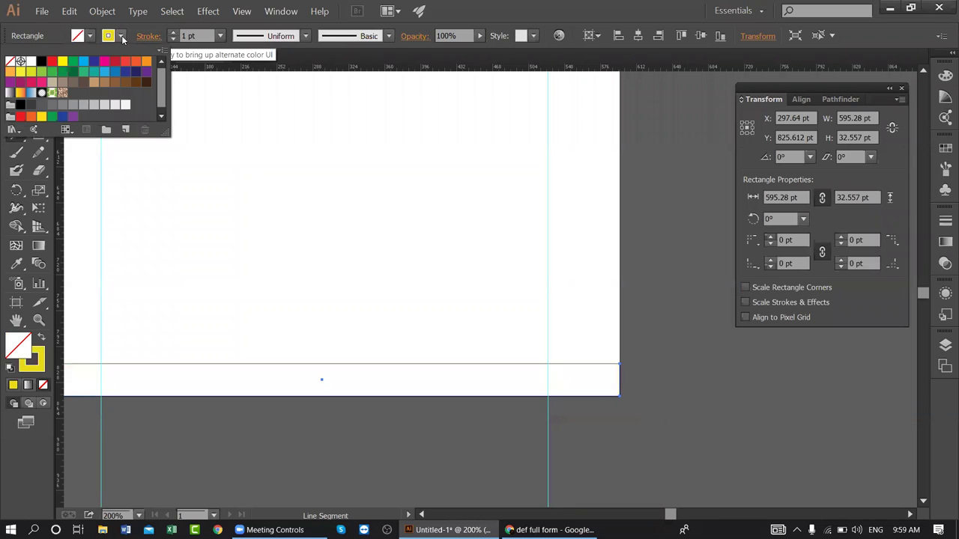
key(shift+x)
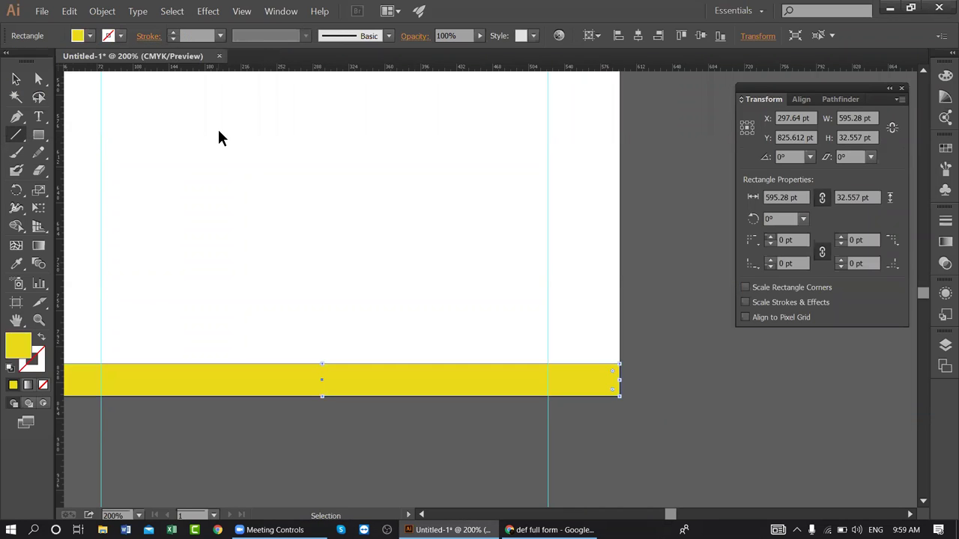
click(180, 118)
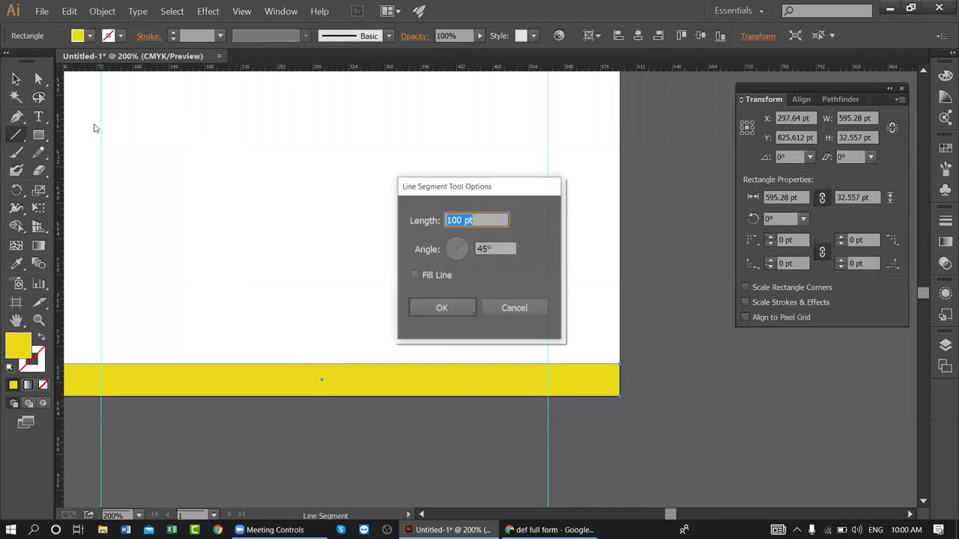
click(514, 308)
key(v)
click(281, 172)
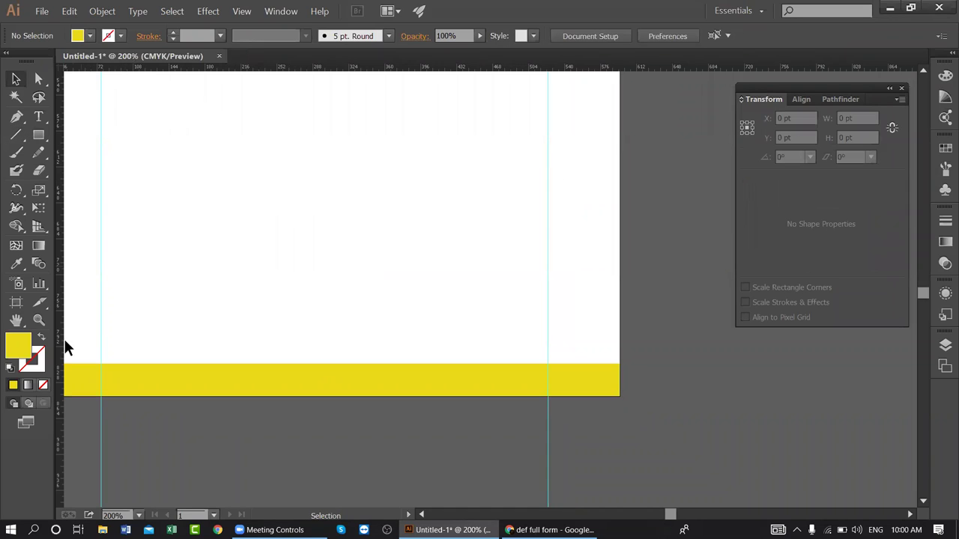
click(40, 338)
click(109, 36)
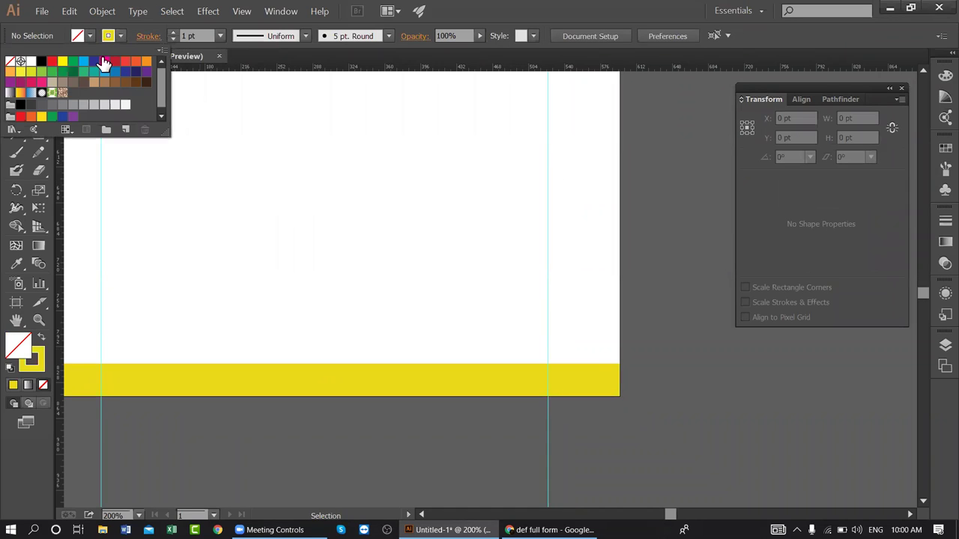
click(42, 62)
click(109, 36)
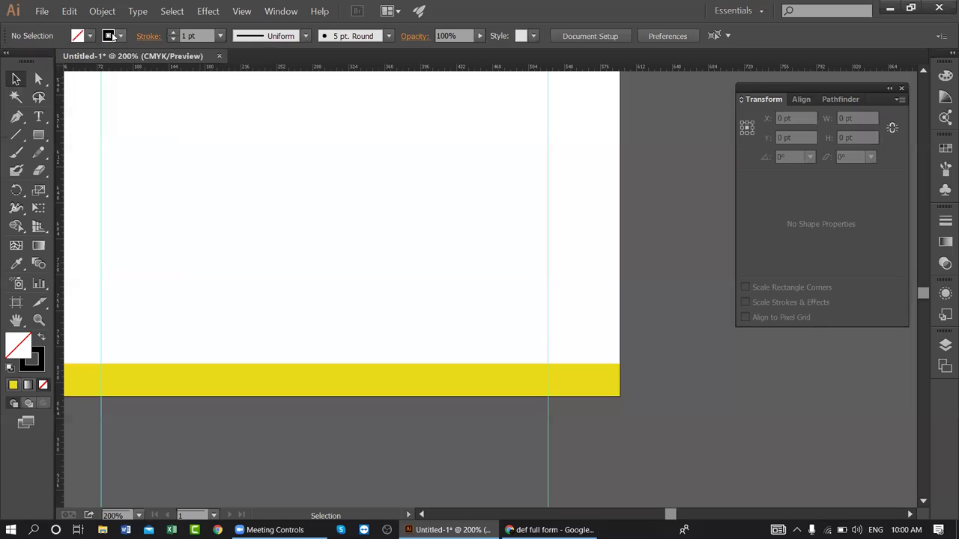
- Draw one diagonal black line across the yellow footer bar
click(20, 139)
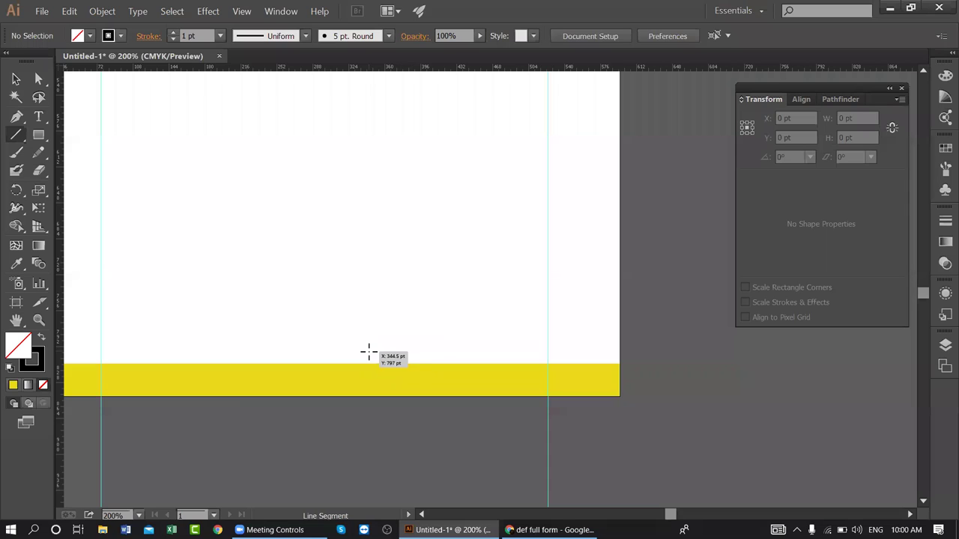
mouse_move(373, 352)
mouse_down()
mouse_move(360, 407)
mouse_move(362, 399)
mouse_up()
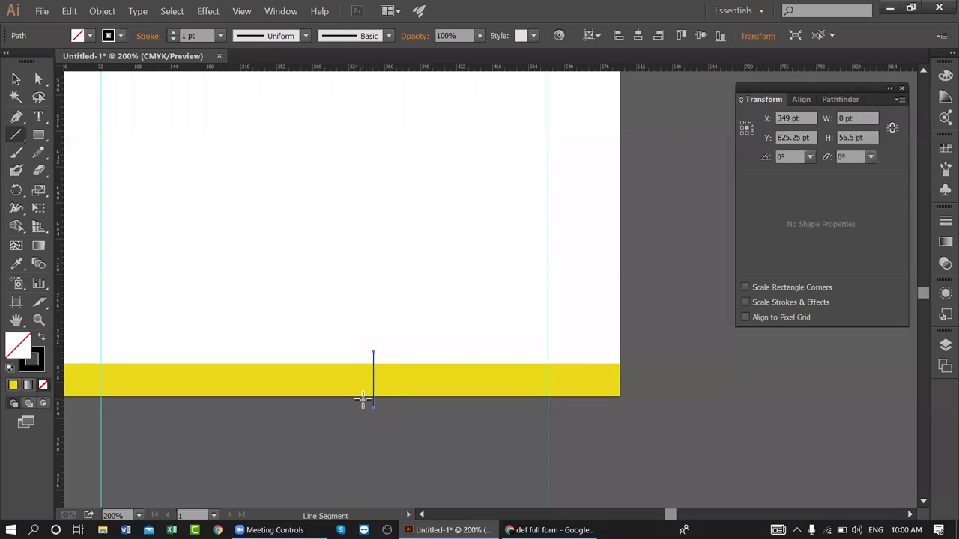
key(ctrl+z)
drag(357, 347, 300, 406)
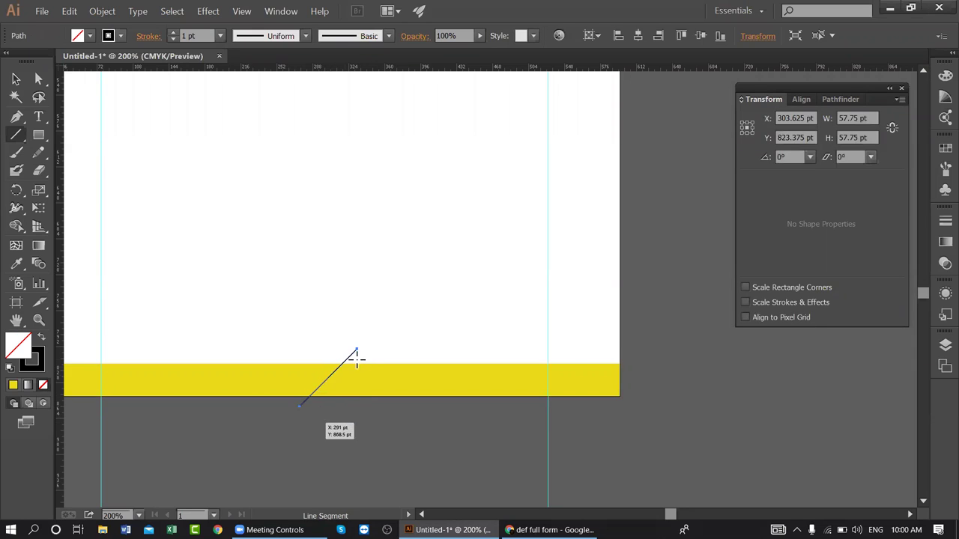
drag(376, 354, 347, 411)
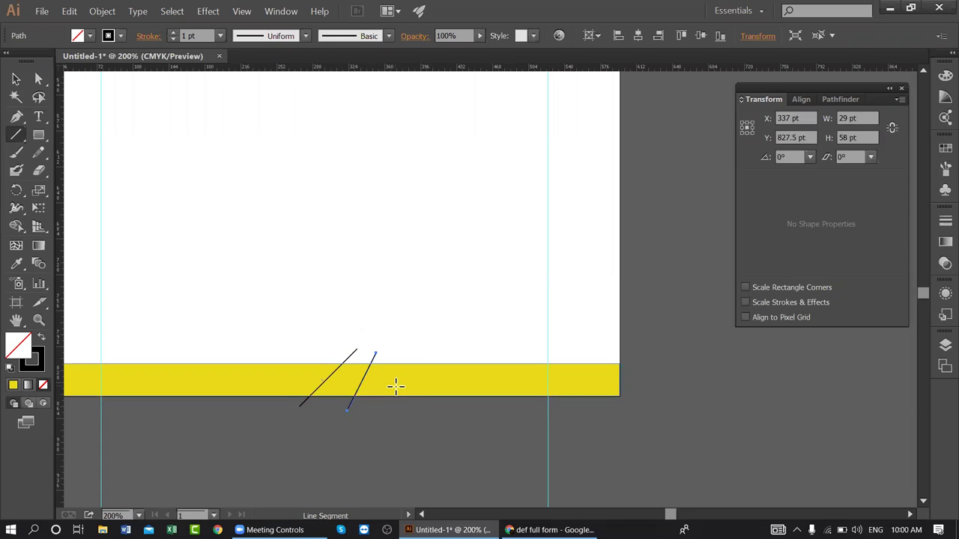
key(Delete)
- Repeat the copy with Ctrl+D for eight evenly spaced lines, then select lines and bar
click(18, 78)
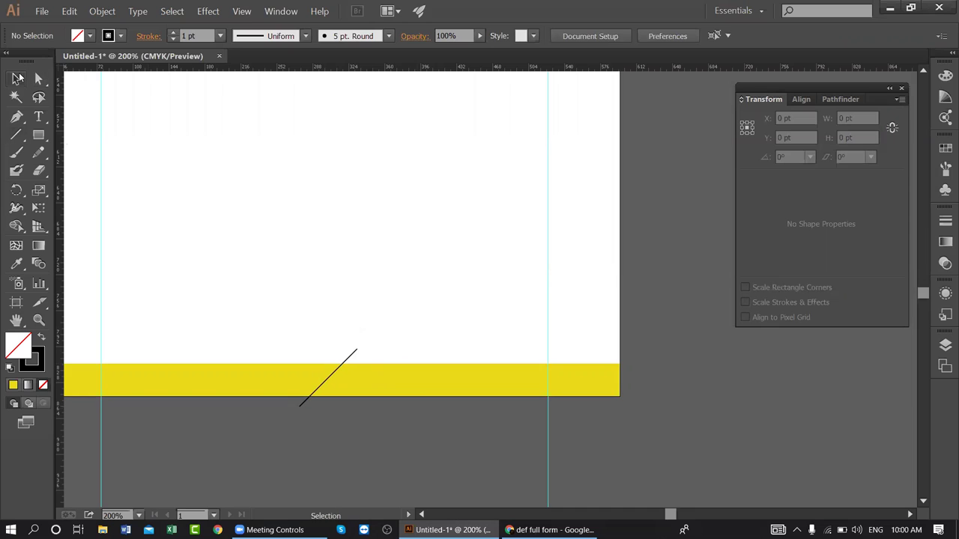
drag(384, 274, 359, 268)
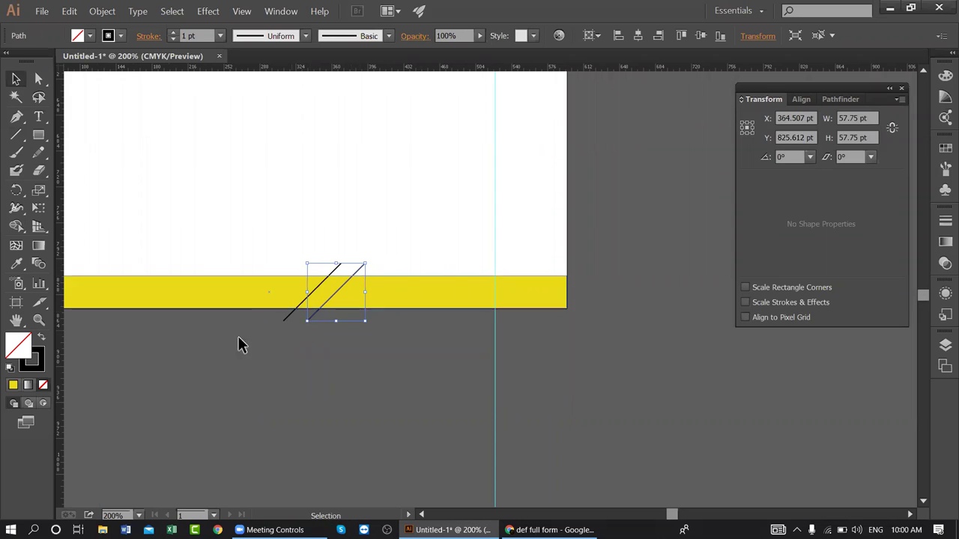
key(ctrl+d)
key(ctrl+d)
key(ctrl+d)
key(ctrl+d)
key(ctrl+d)
key(ctrl+d)
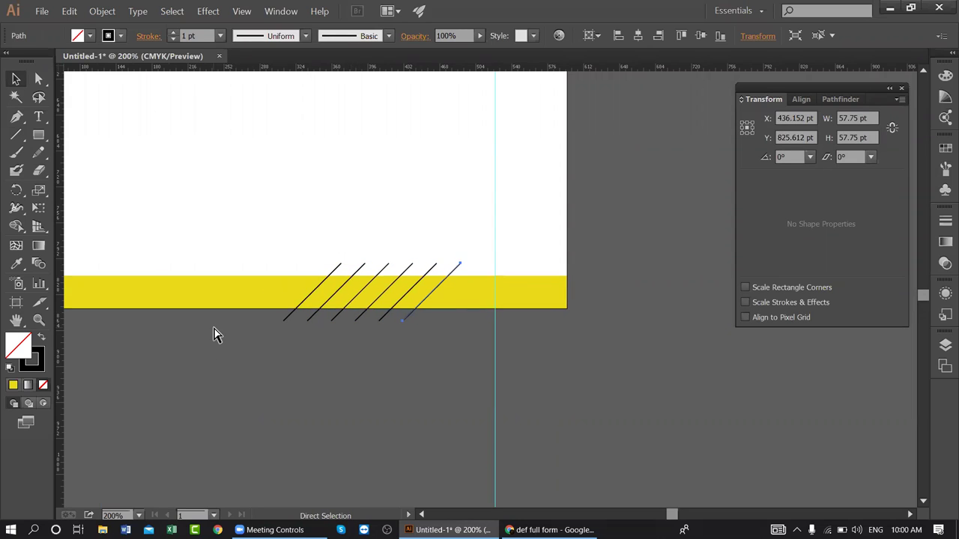
click(442, 389)
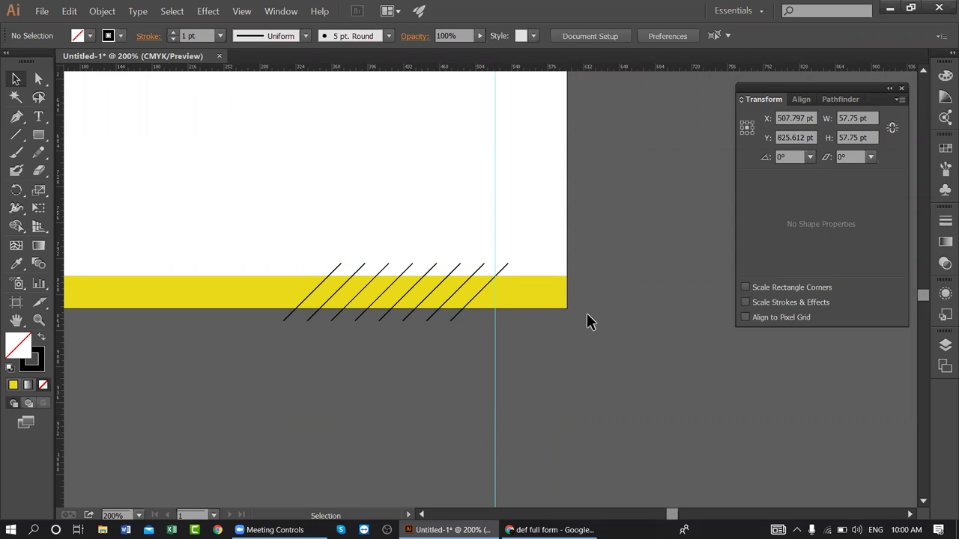
drag(497, 312, 311, 240)
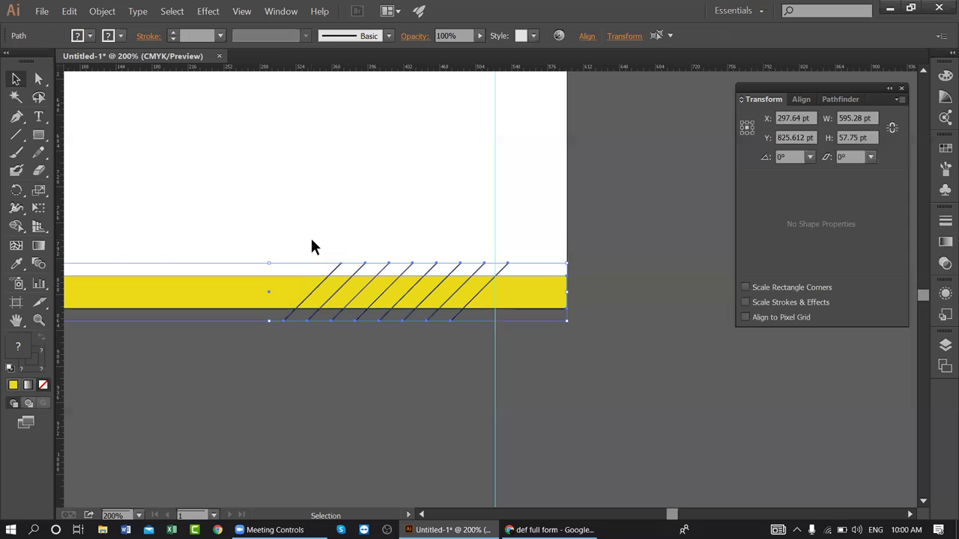
- Choose the Shape Builder tool and set a bright blue fill, keeping the dark stroke
click(19, 227)
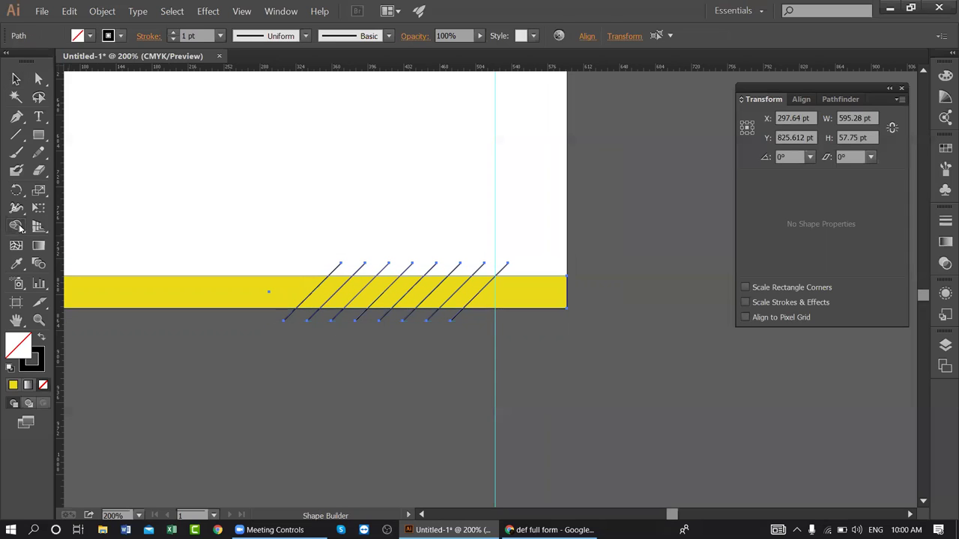
double_click(20, 352)
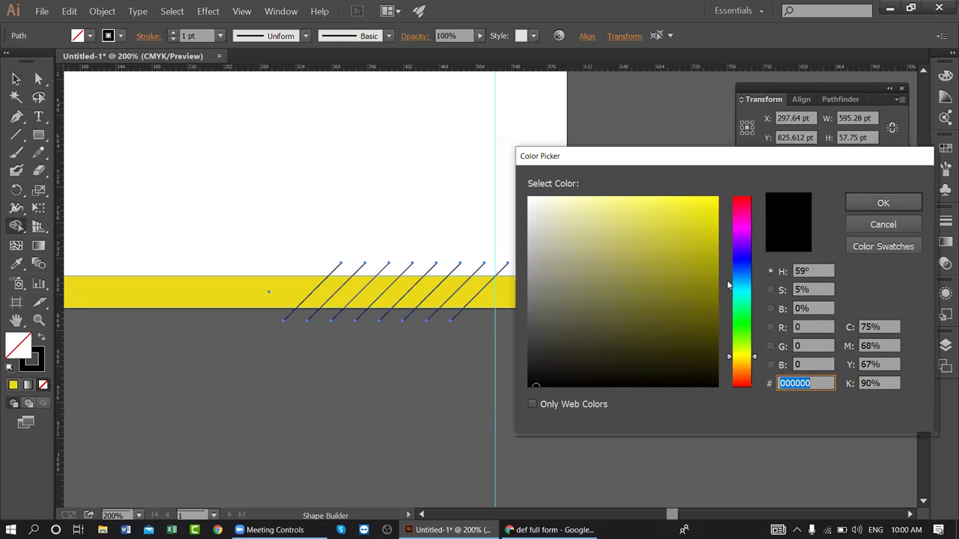
click(740, 267)
click(701, 206)
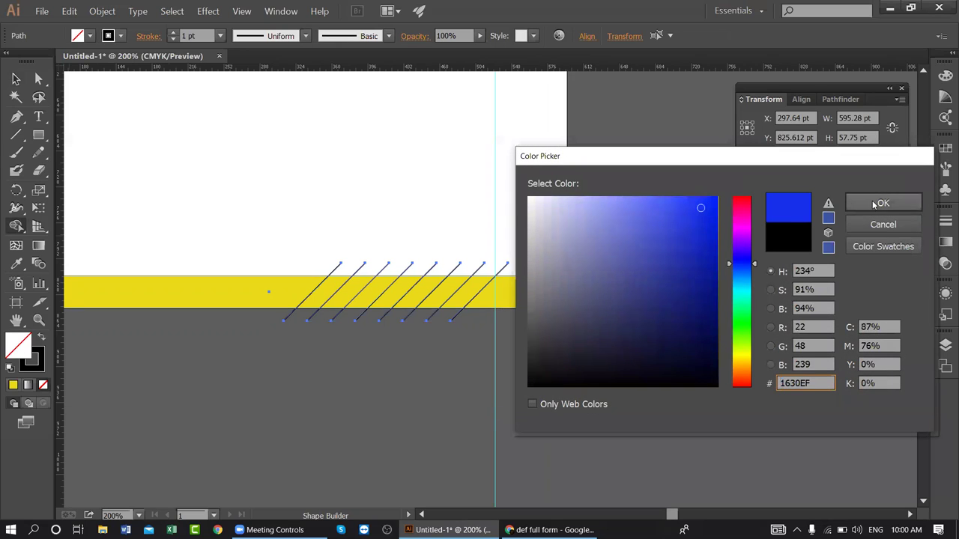
click(881, 203)
click(37, 366)
click(43, 385)
key(ctrl+z)
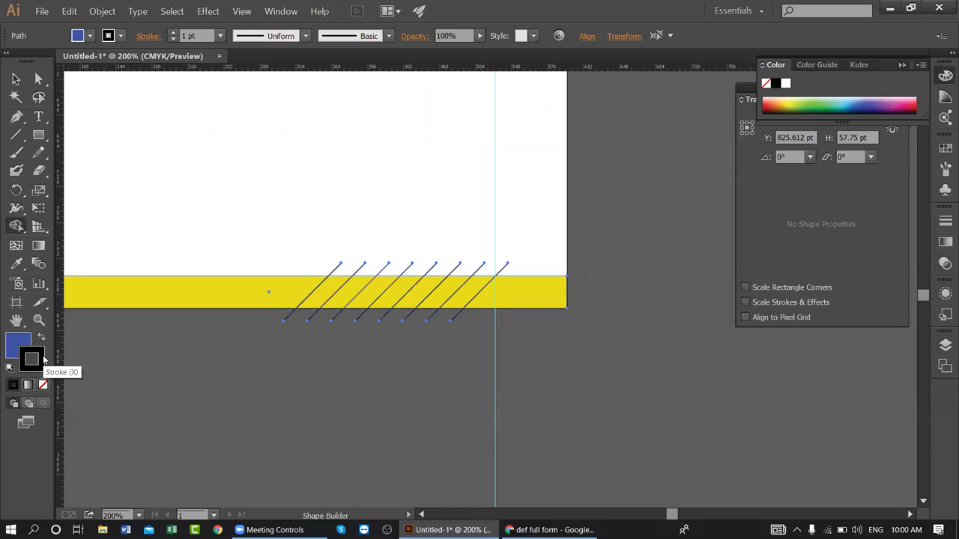
click(14, 343)
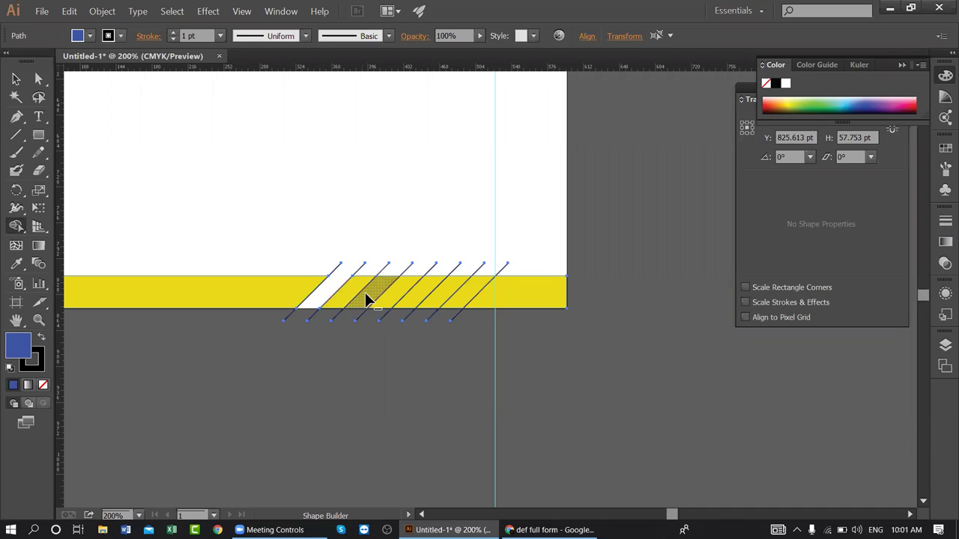
- Delete alternating yellow segments between the diagonal lines, leaving three white stripes
drag(331, 380, 465, 360)
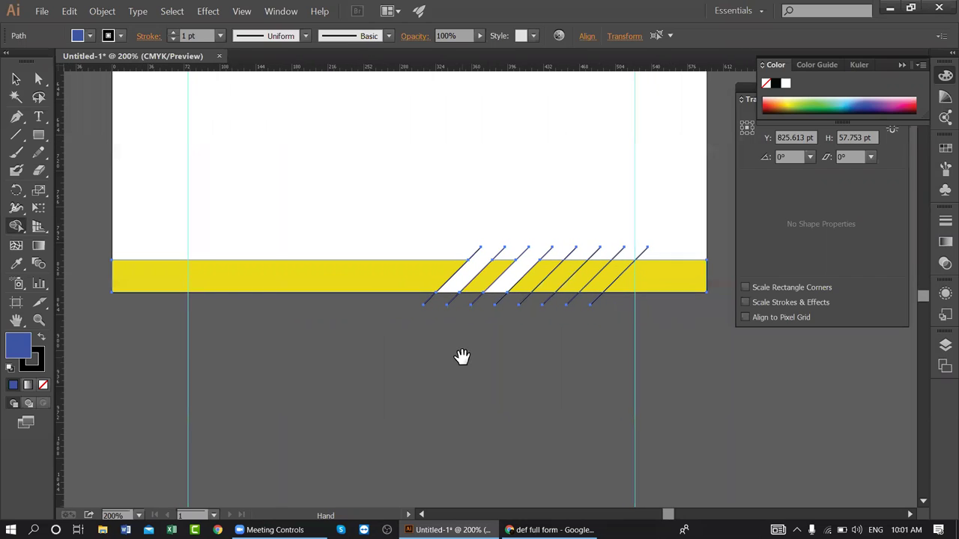
alt+click(569, 284)
key(ctrl)
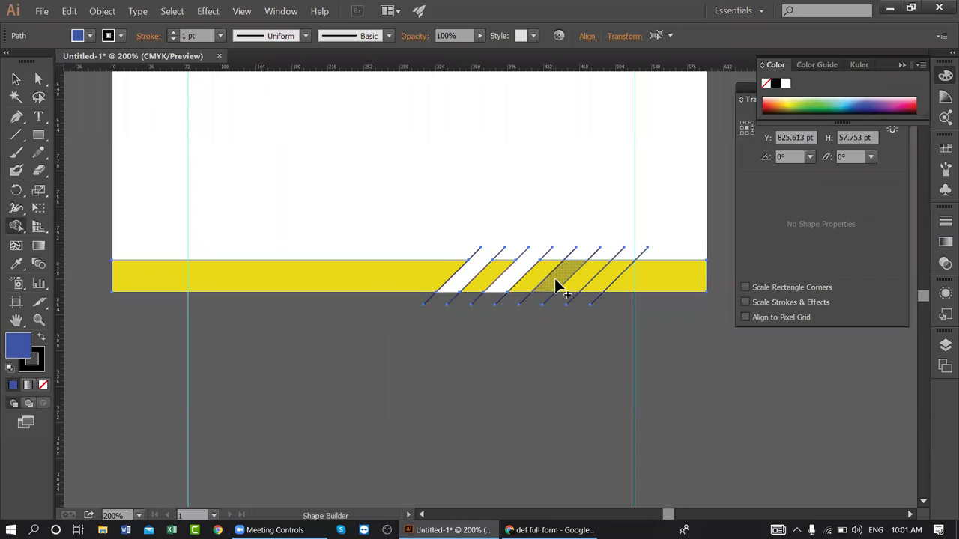
alt+click(557, 285)
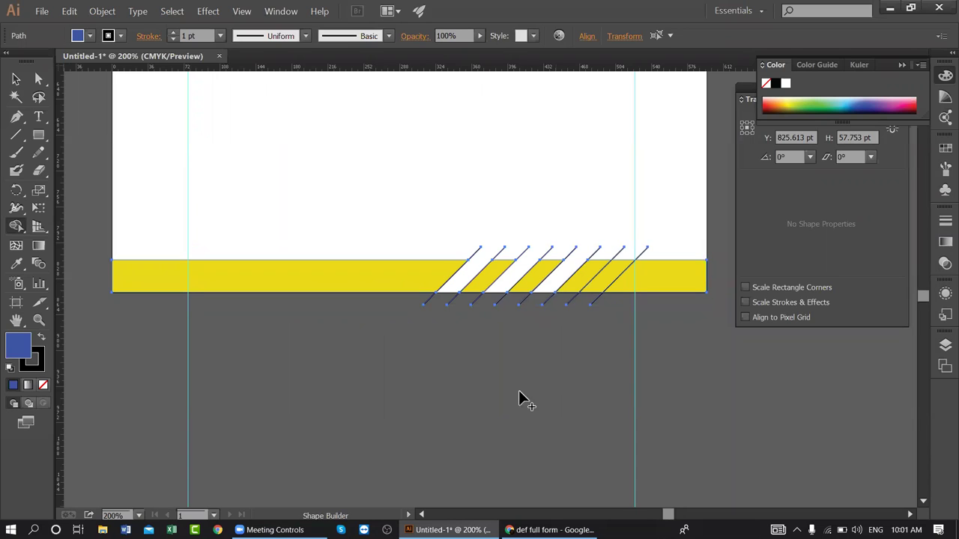
alt+click(605, 278)
- Select all the diagonal guide lines and delete them
drag(549, 270, 492, 298)
key(v)
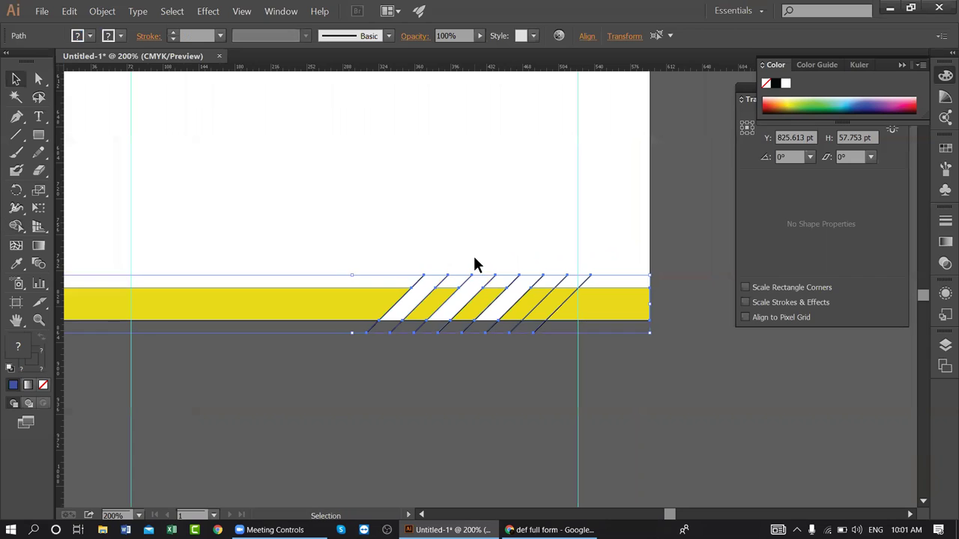
click(472, 258)
drag(544, 285, 589, 285)
click(587, 292)
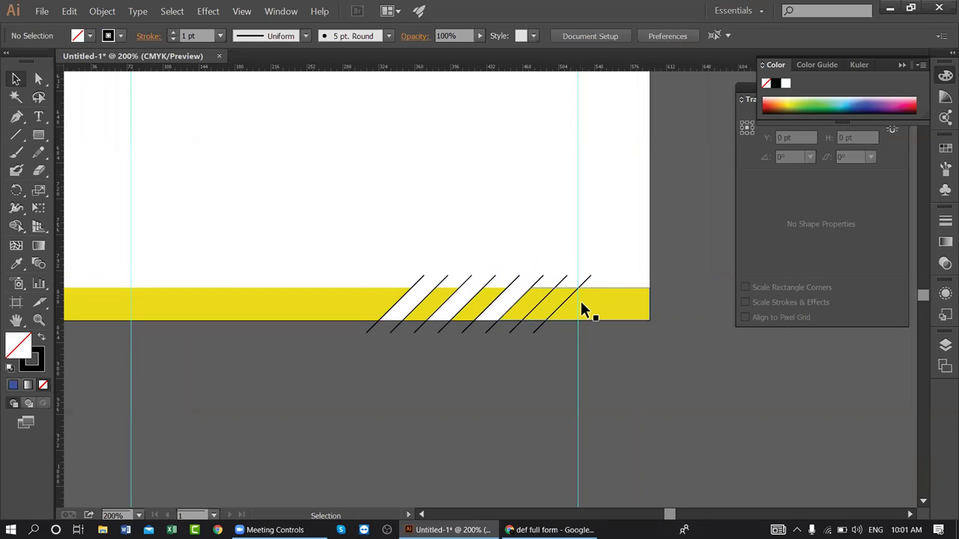
drag(423, 281, 585, 280)
key(Delete)
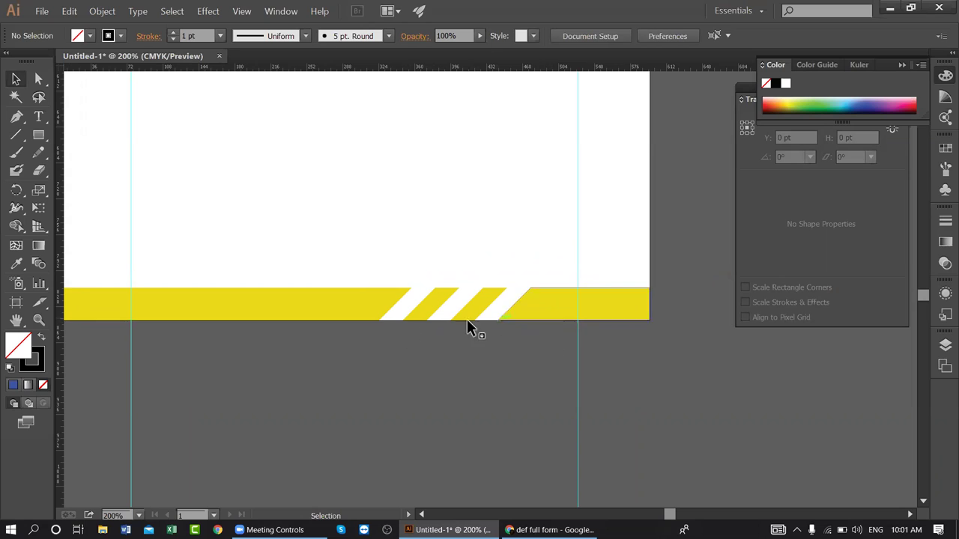
- Color the footer's left section orange by sampling the DEF logo with the Eyedropper
click(315, 301)
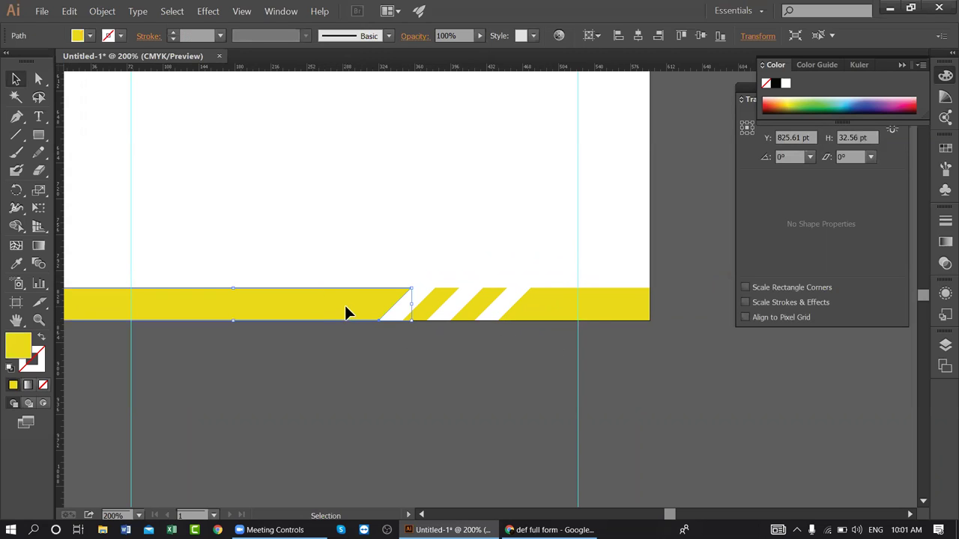
key(ctrl+minus)
key(ctrl+minus)
key(ctrl+minus)
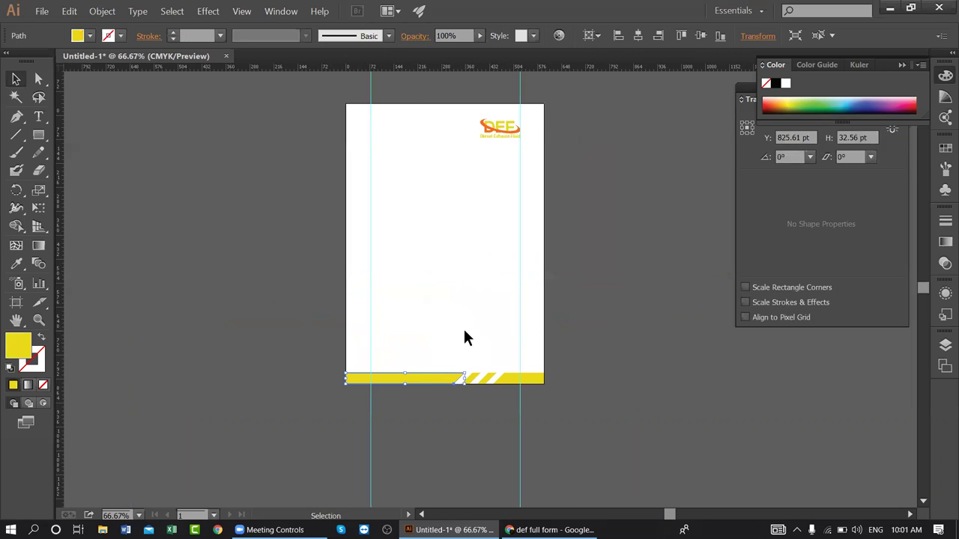
scroll(463, 331, up, 1)
key(i)
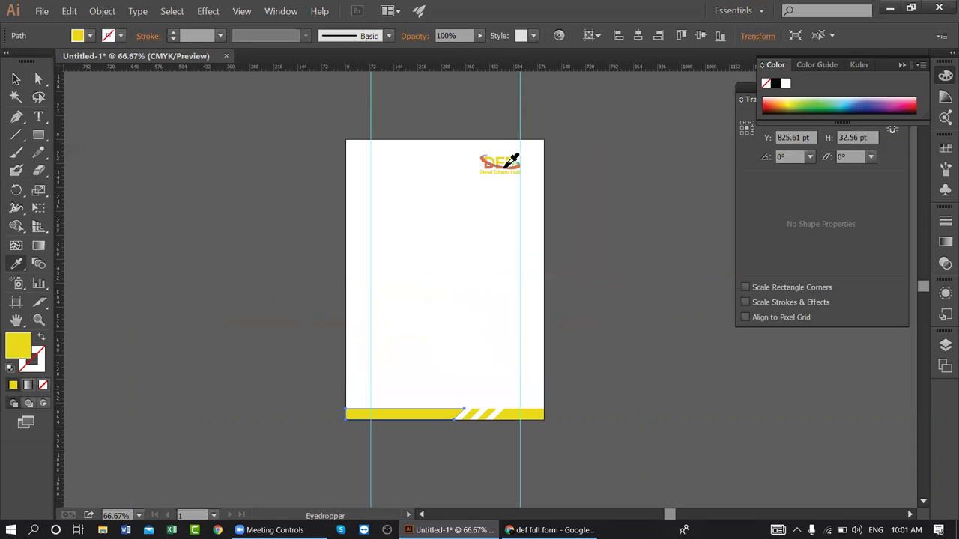
click(505, 167)
click(16, 79)
click(162, 235)
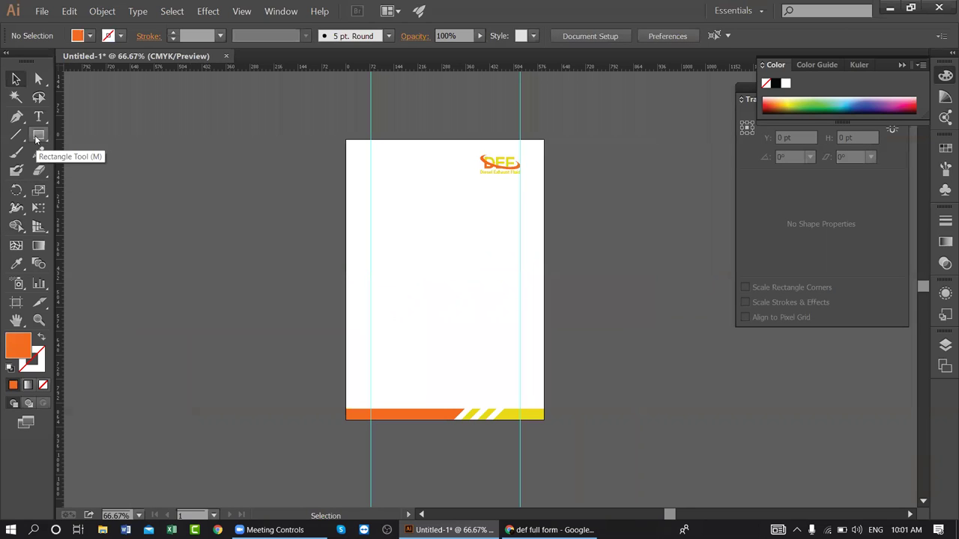
- Draw a thin orange strip, 8.605 pt wide, down the page's left edge
key(space)
drag(405, 236, 262, 257)
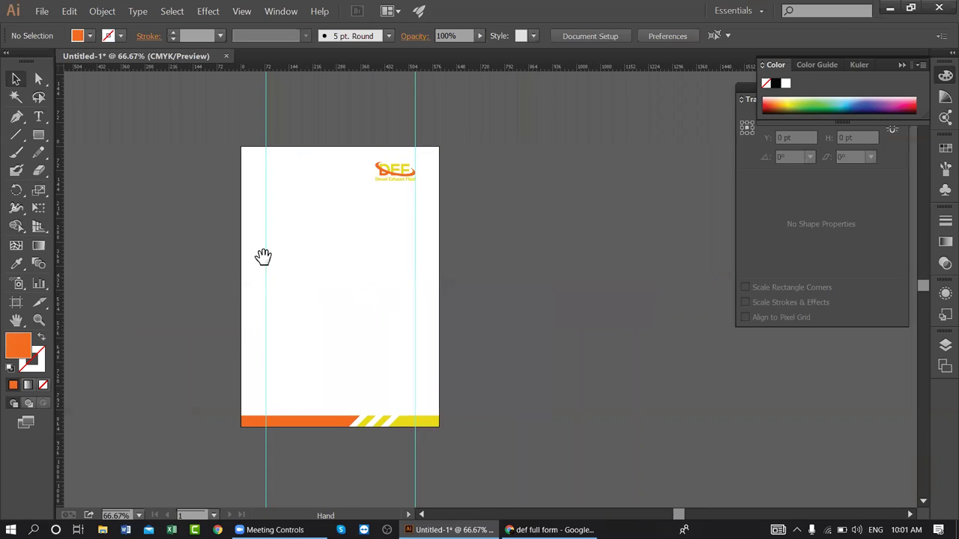
key(m)
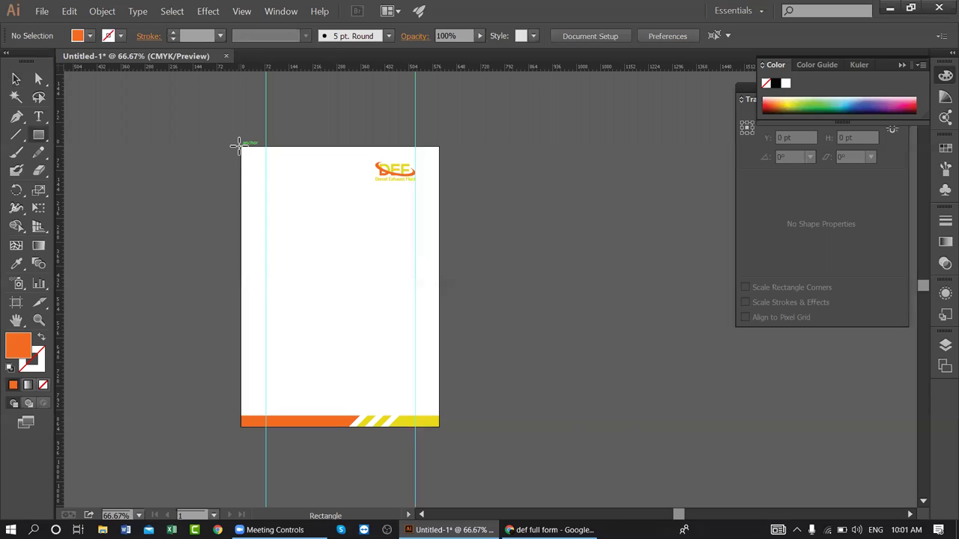
drag(240, 144, 244, 416)
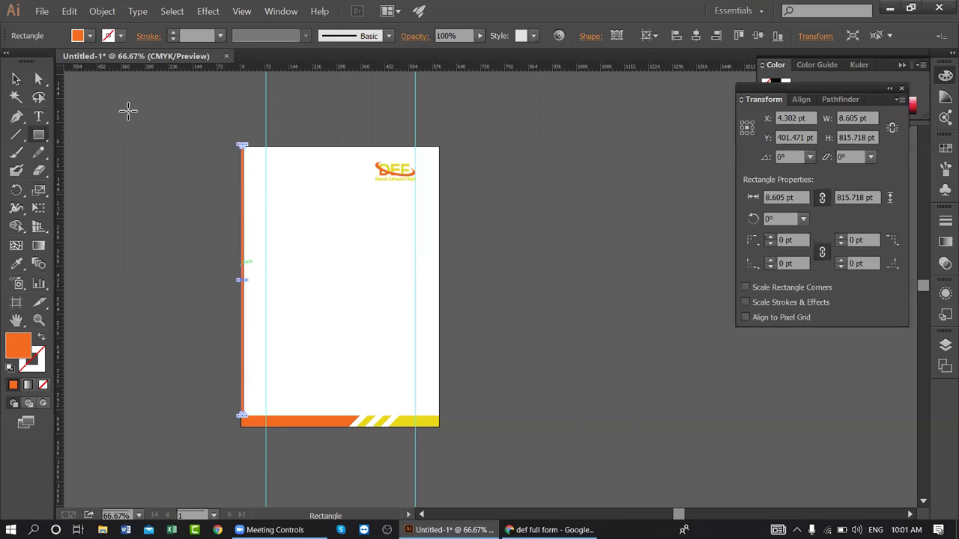
click(15, 78)
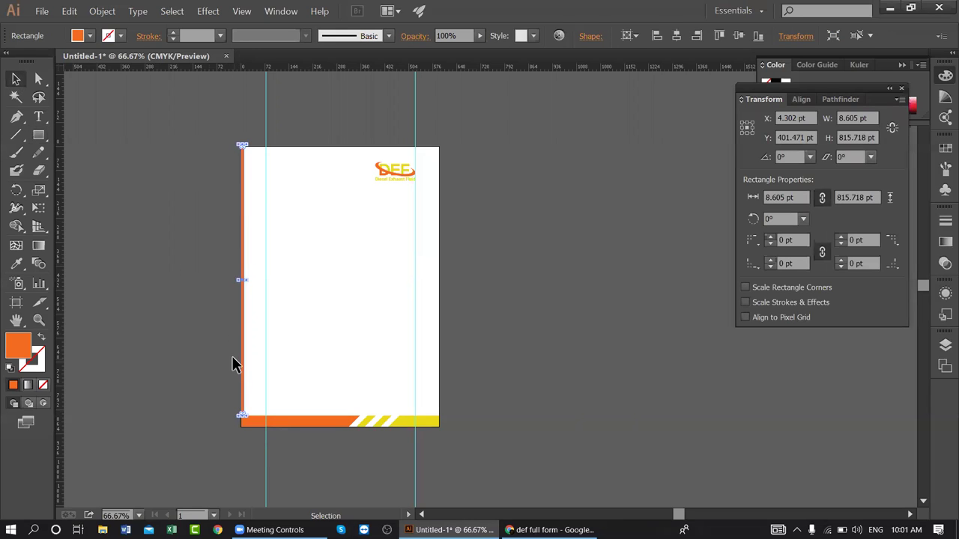
key(i)
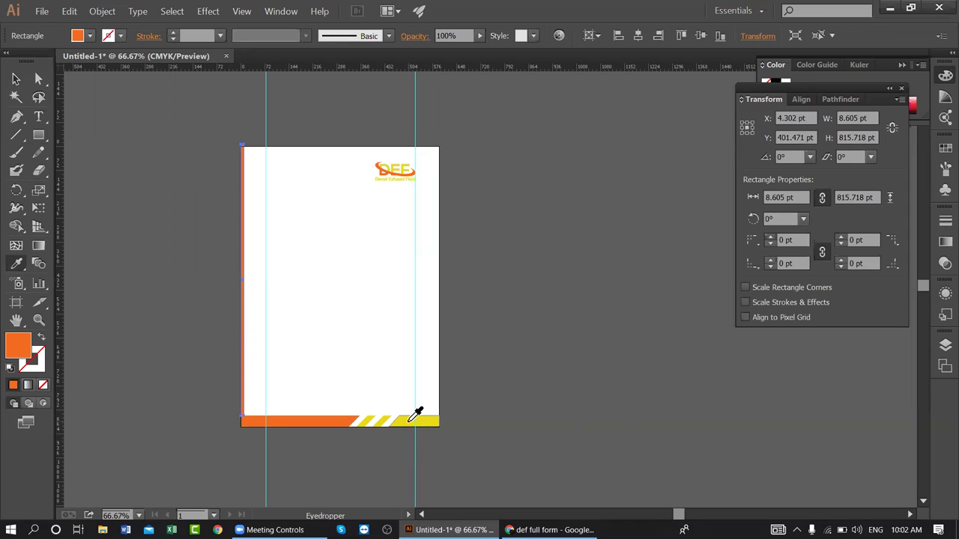
click(272, 79)
click(16, 77)
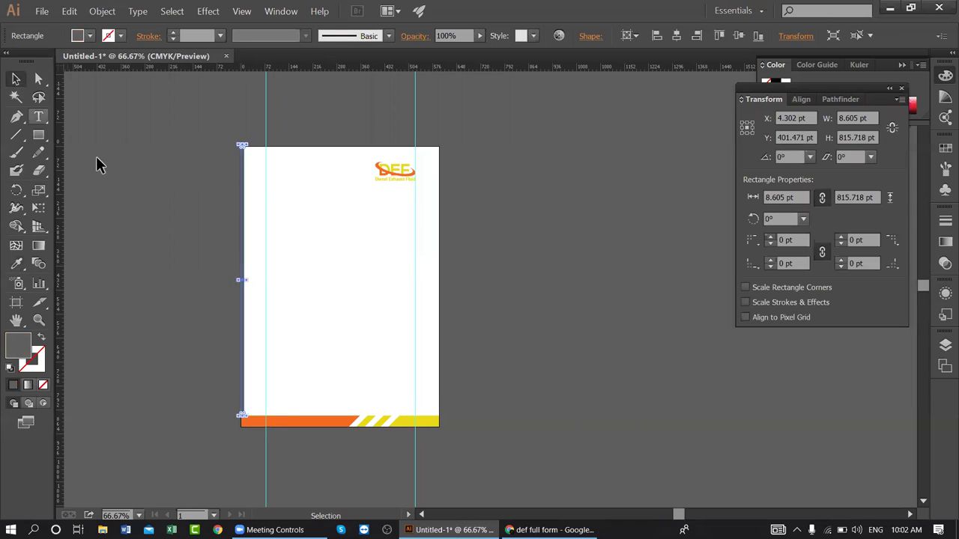
click(228, 183)
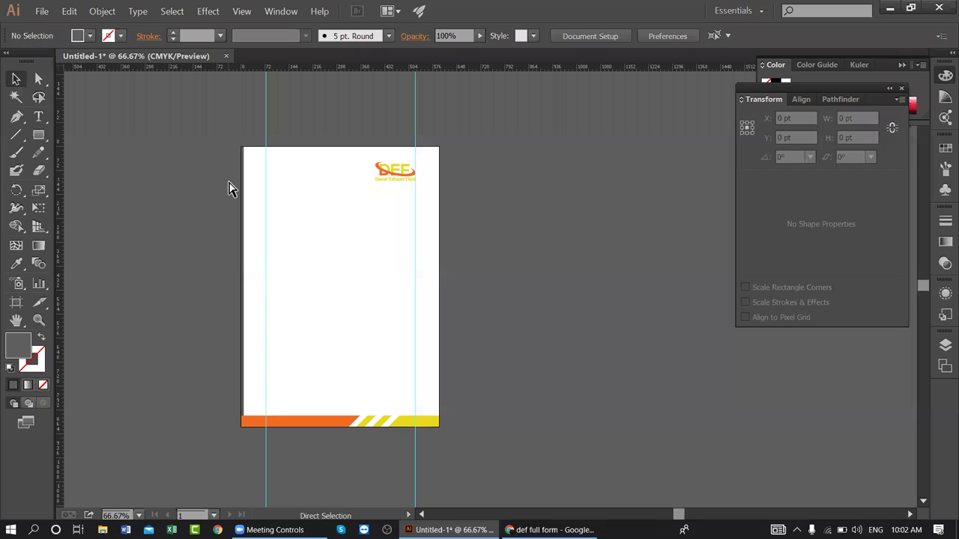
key(ctrl+z)
click(179, 404)
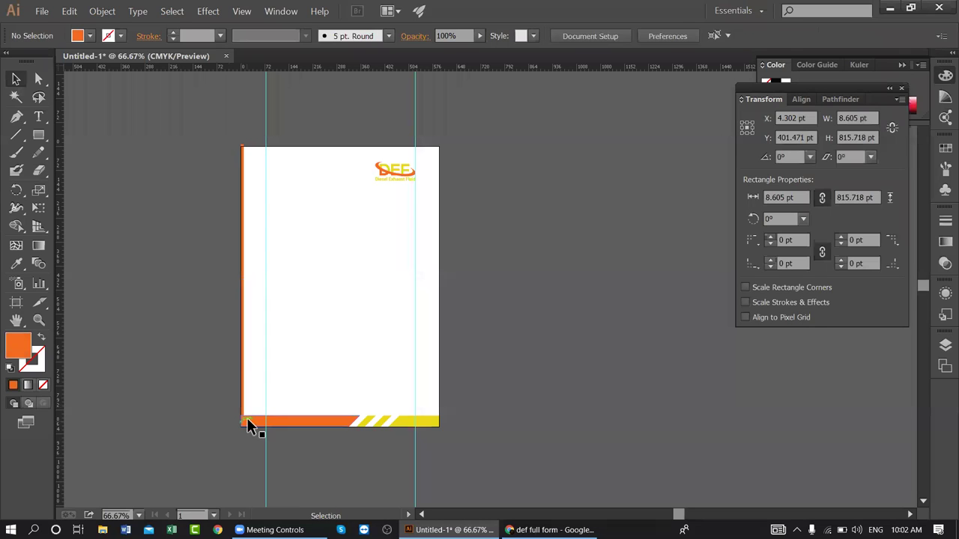
- Align the strip's top edge with the top of the page
click(242, 156)
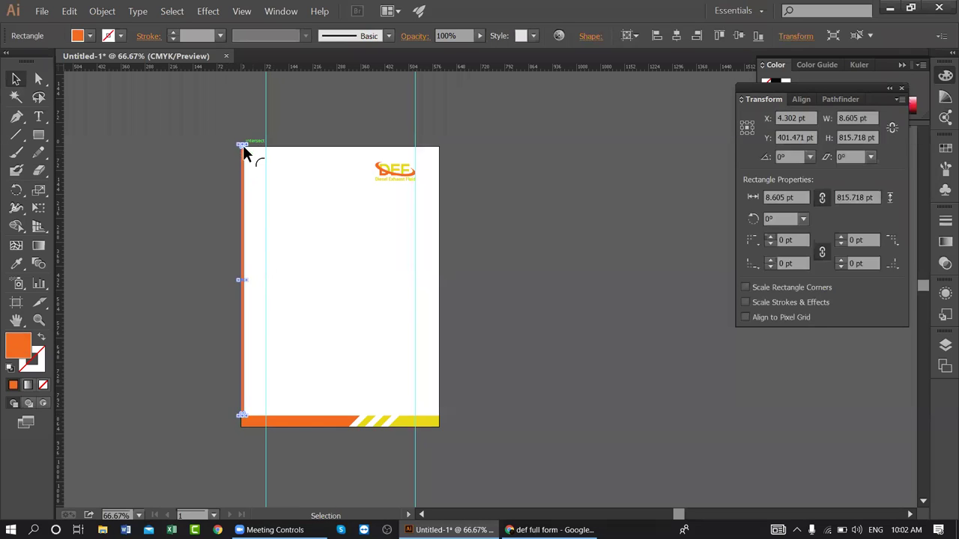
drag(249, 197, 352, 254)
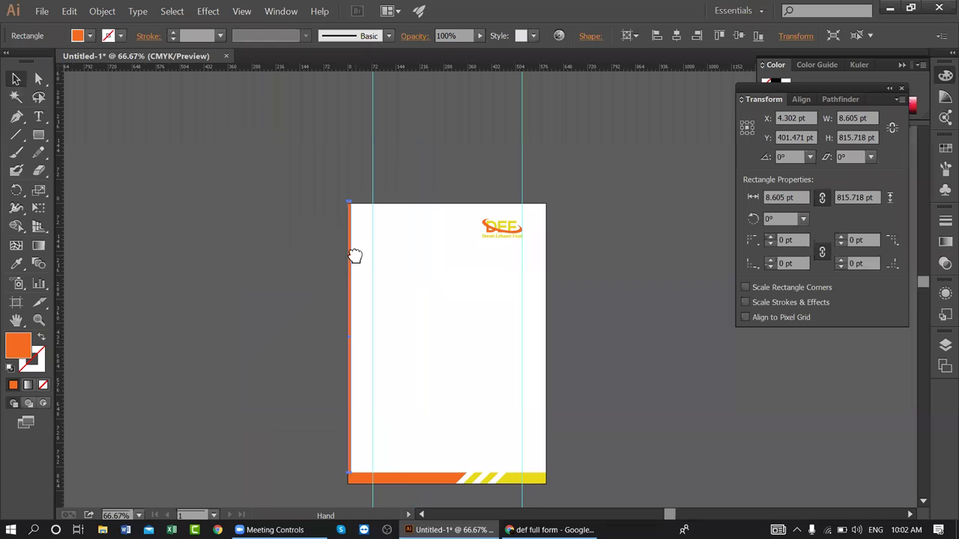
key(ctrl+equal)
key(ctrl+equal)
key(ctrl+equal)
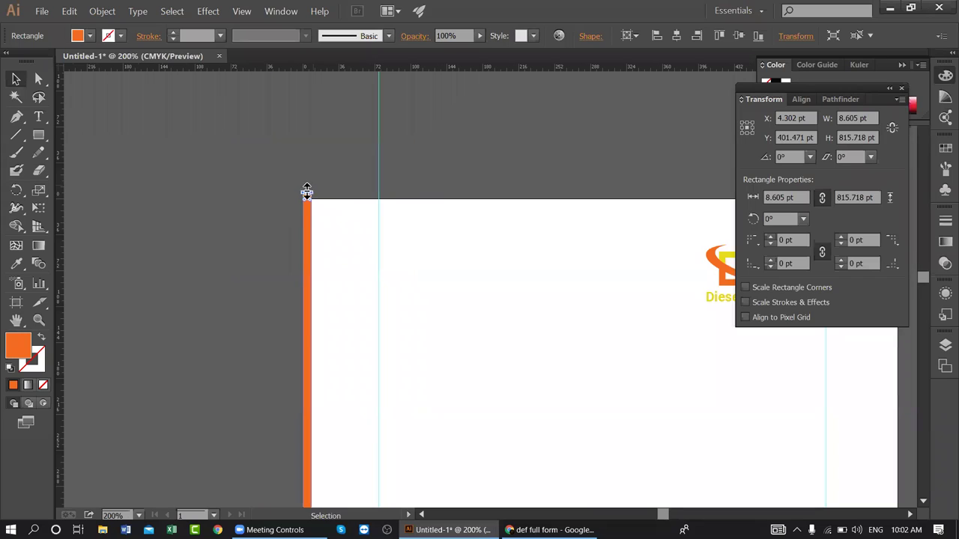
drag(306, 190, 310, 199)
drag(370, 159, 368, 153)
scroll(389, 407, down, 3)
scroll(377, 336, up, 3)
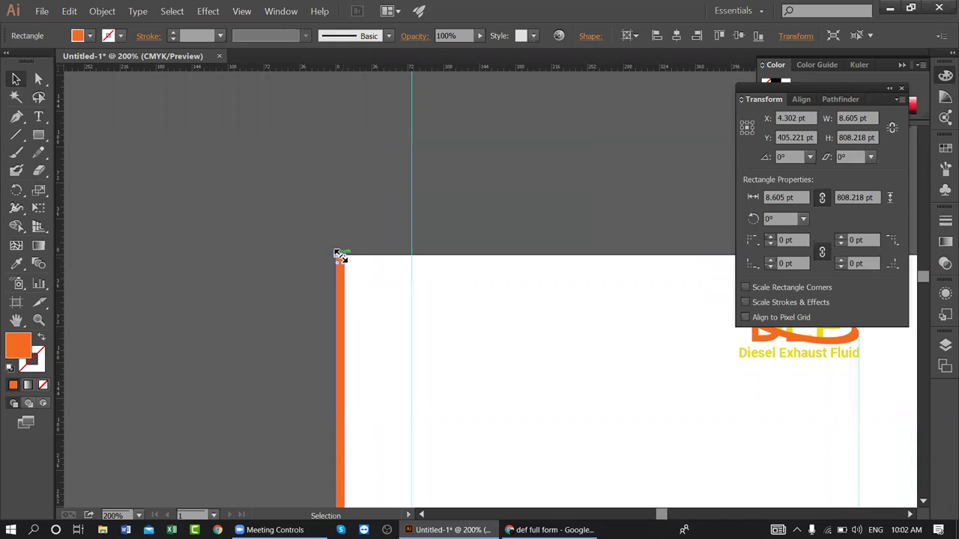
key(ctrl+plus)
key(ctrl+plus)
key(ctrl+plus)
drag(135, 230, 452, 276)
click(581, 284)
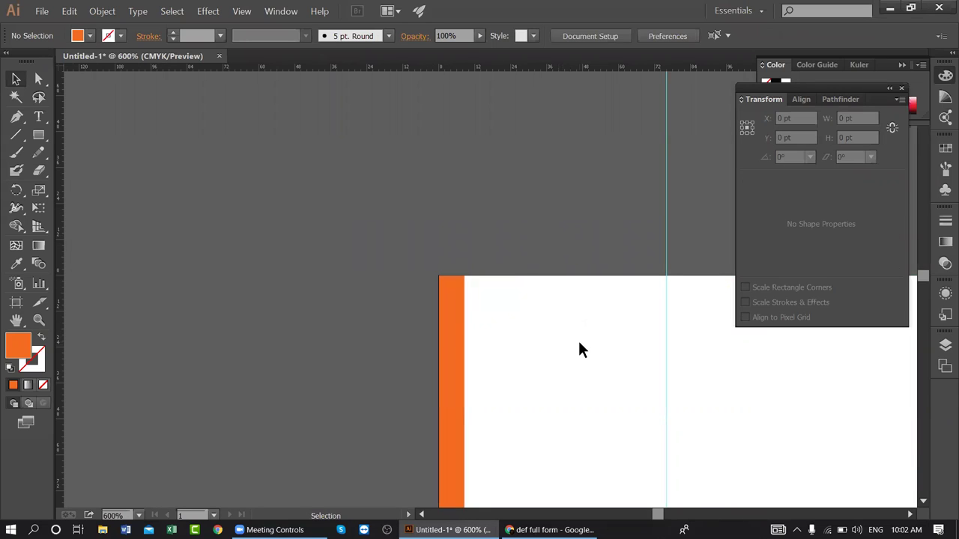
- Extend the strip's bottom edge down to meet the orange footer
key(ctrl+minus)
key(ctrl+minus)
key(ctrl+minus)
key(ctrl+minus)
key(ctrl+minus)
key(ctrl+minus)
key(ctrl+minus)
key(ctrl+minus)
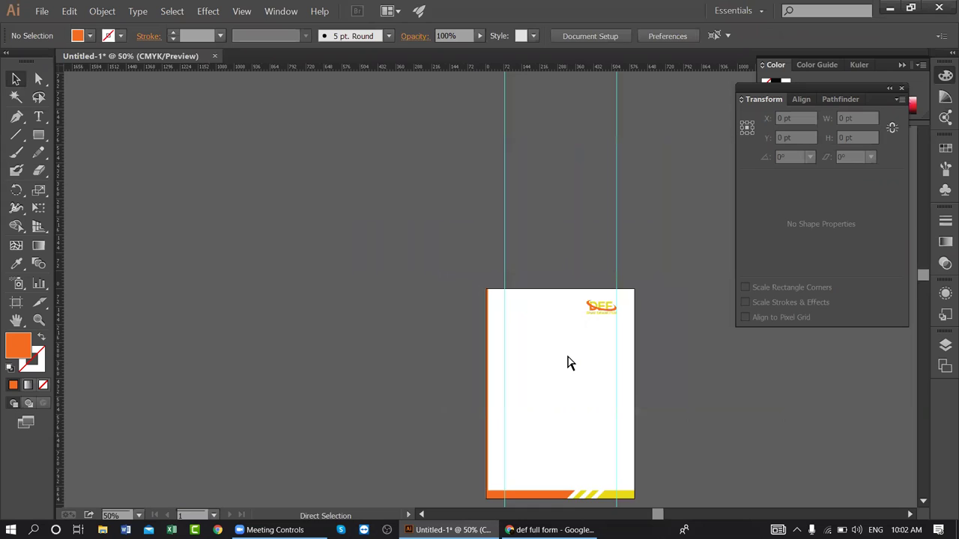
drag(567, 419, 462, 325)
key(ctrl+plus)
key(ctrl+plus)
key(ctrl+plus)
key(ctrl+plus)
key(ctrl+plus)
drag(250, 431, 617, 235)
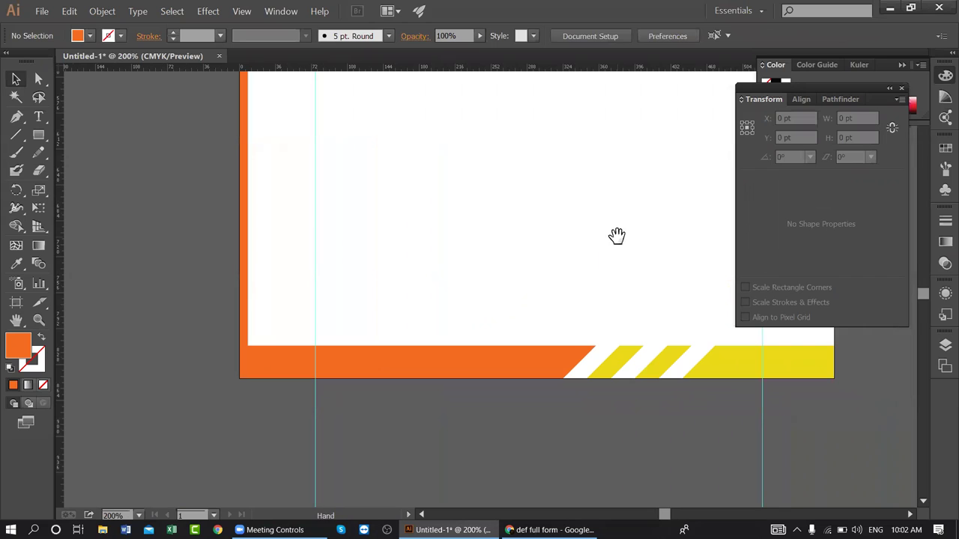
click(244, 321)
drag(241, 343, 245, 359)
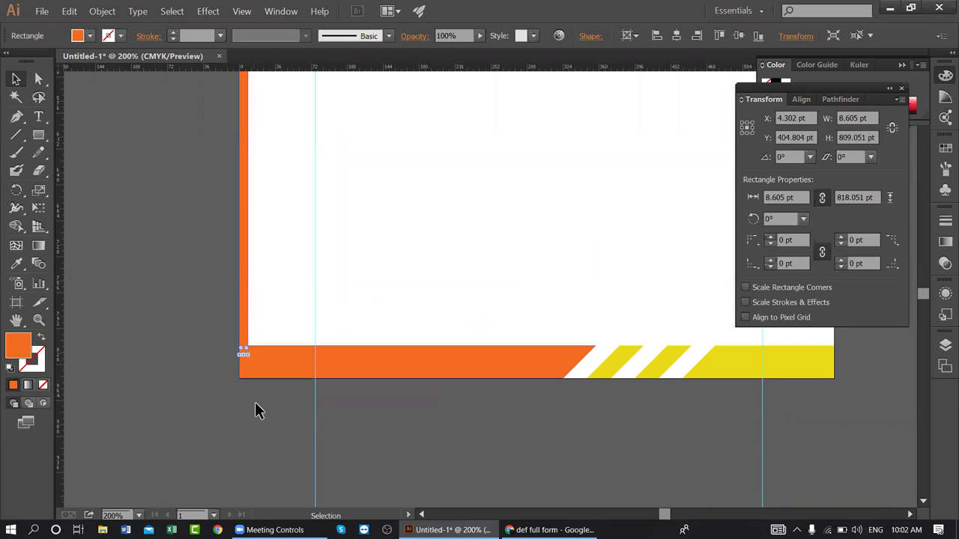
click(255, 402)
click(244, 340)
shift+click(275, 366)
scroll(541, 287, up, 3)
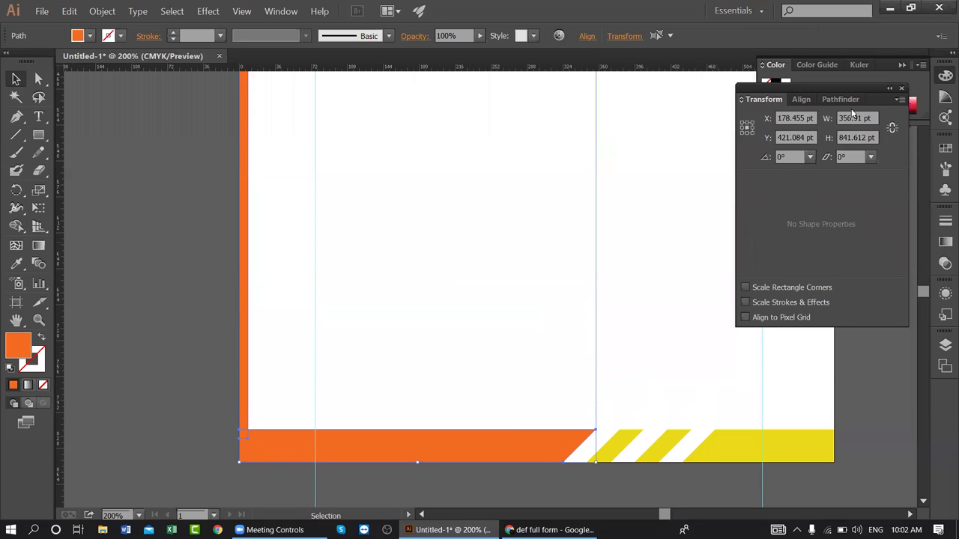
click(840, 99)
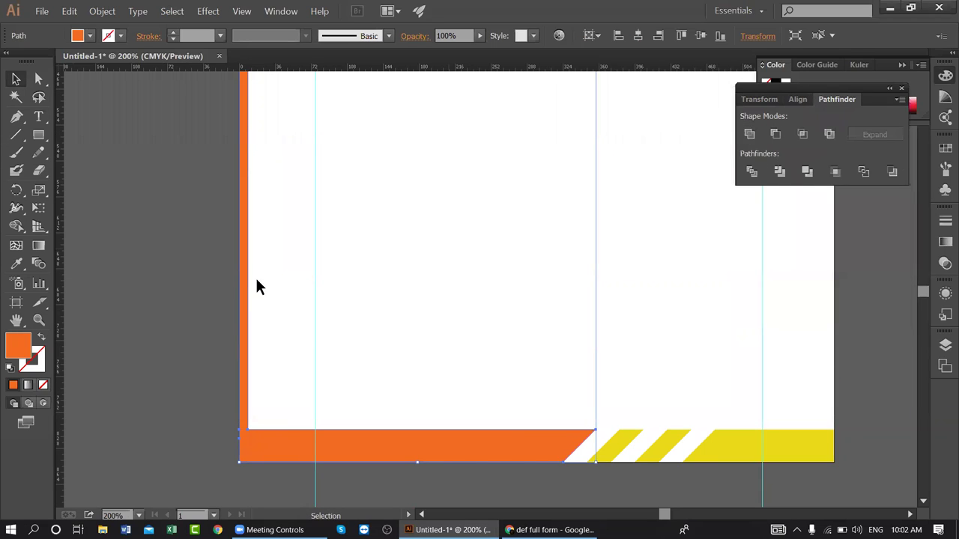
click(214, 281)
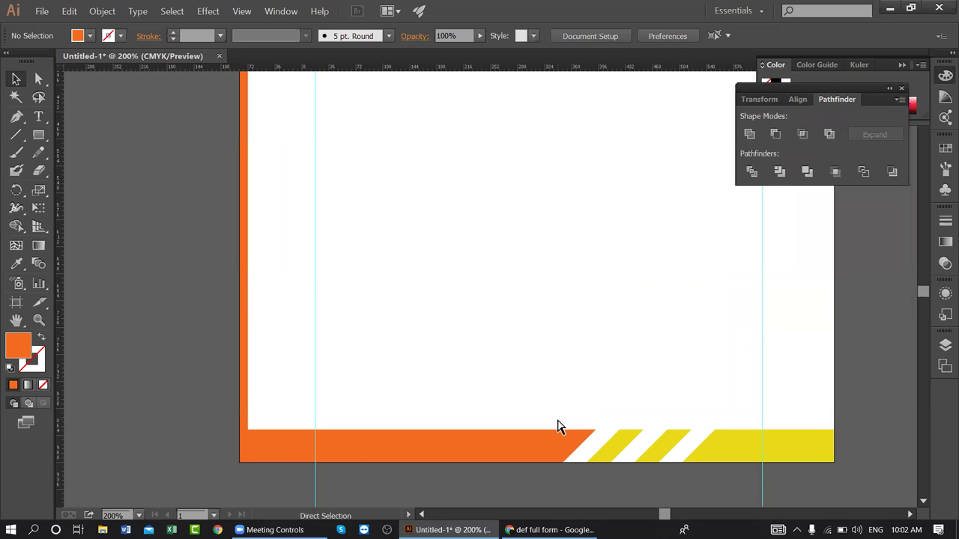
key(ctrl+minus)
key(ctrl+minus)
key(ctrl+minus)
drag(552, 191, 480, 318)
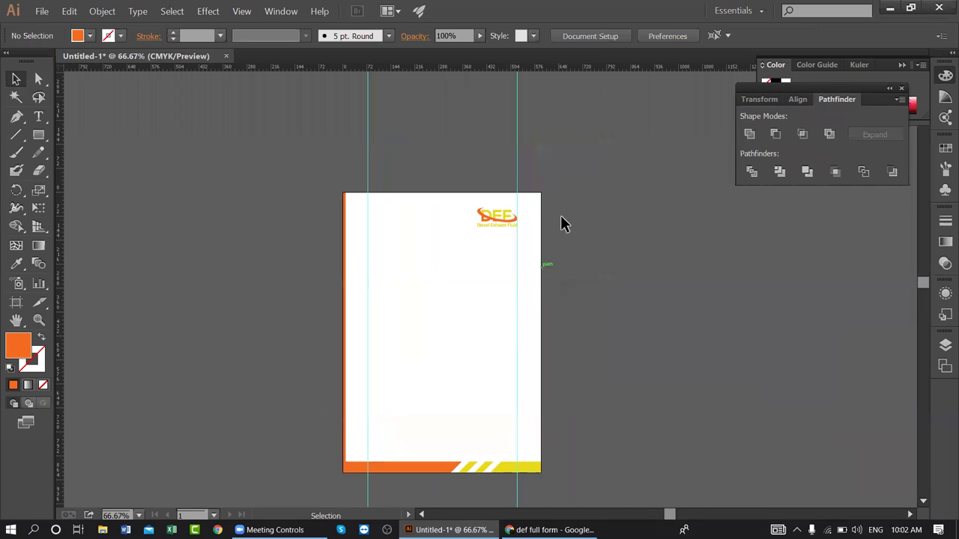
drag(477, 360, 423, 353)
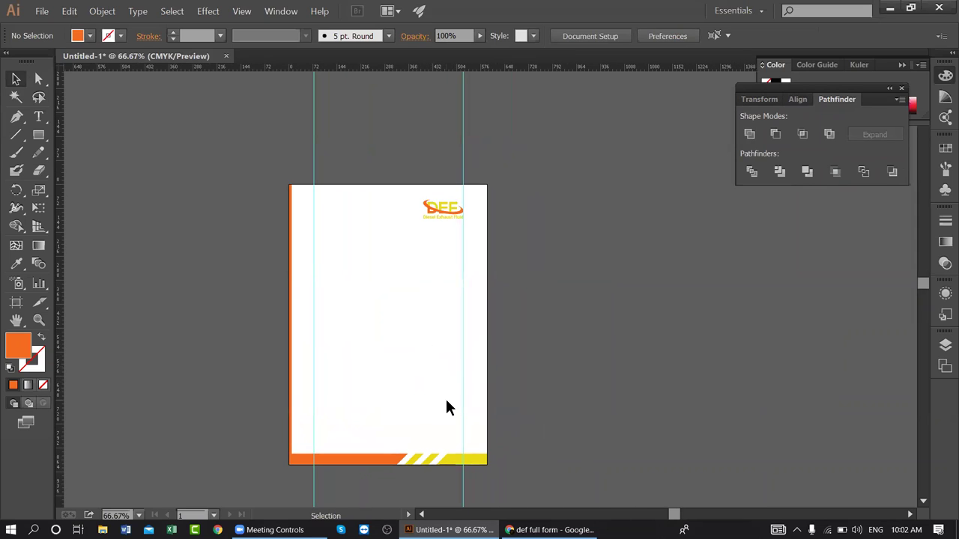
scroll(432, 406, down, 2)
scroll(432, 406, up, 1)
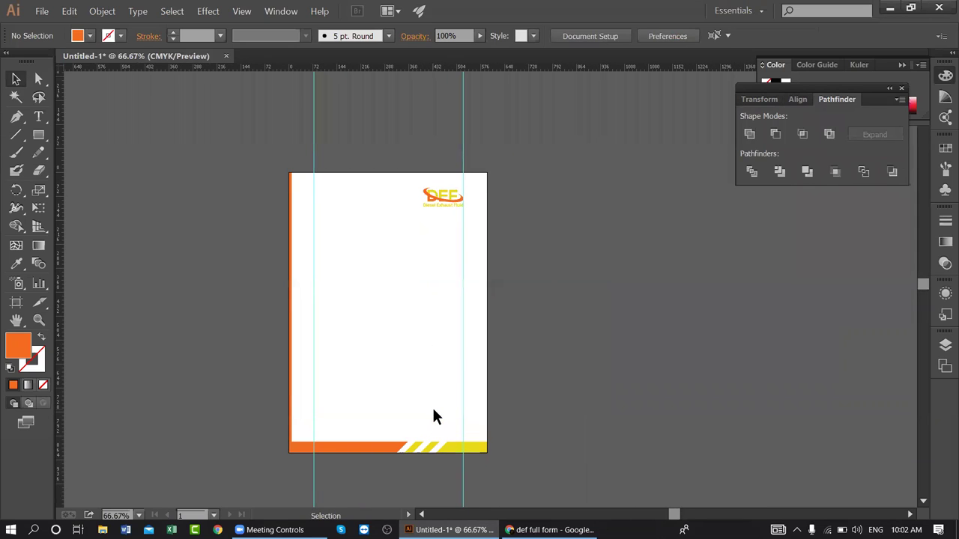
key(ctrl+plus)
key(ctrl+plus)
key(ctrl+plus)
drag(340, 426, 595, 157)
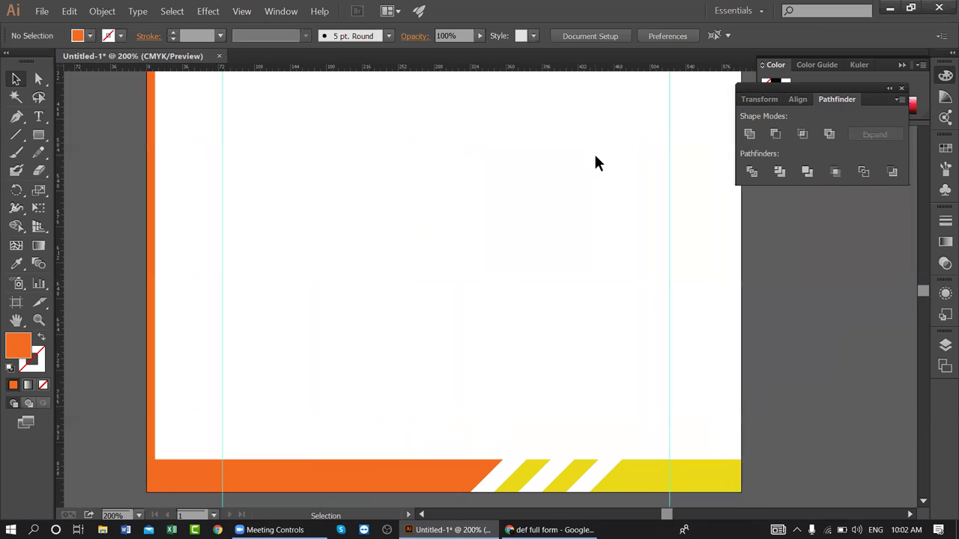
- Draw a small 25 pt square near the left margin
click(41, 136)
drag(44, 137, 114, 137)
drag(240, 260, 252, 273)
key(v)
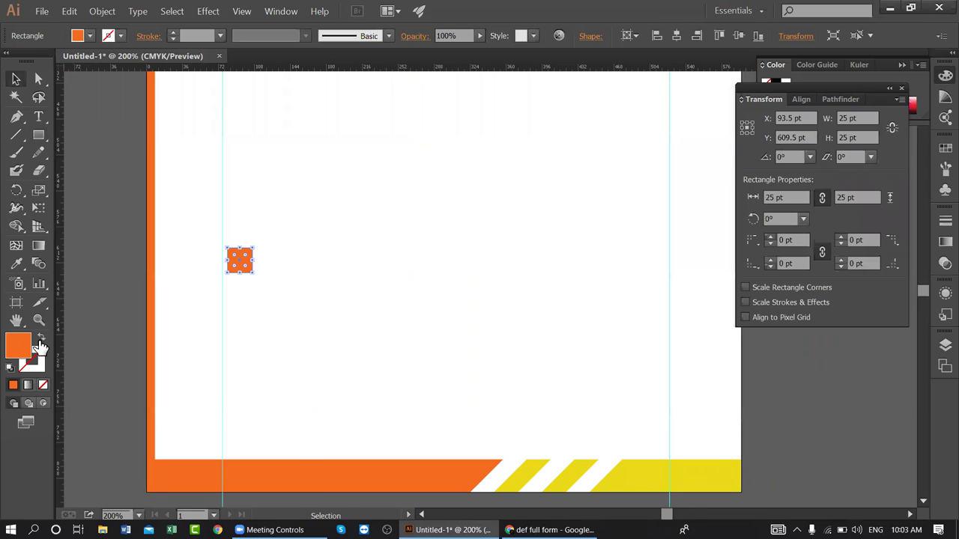
- Make the square a 3 pt orange outline with no fill
click(41, 338)
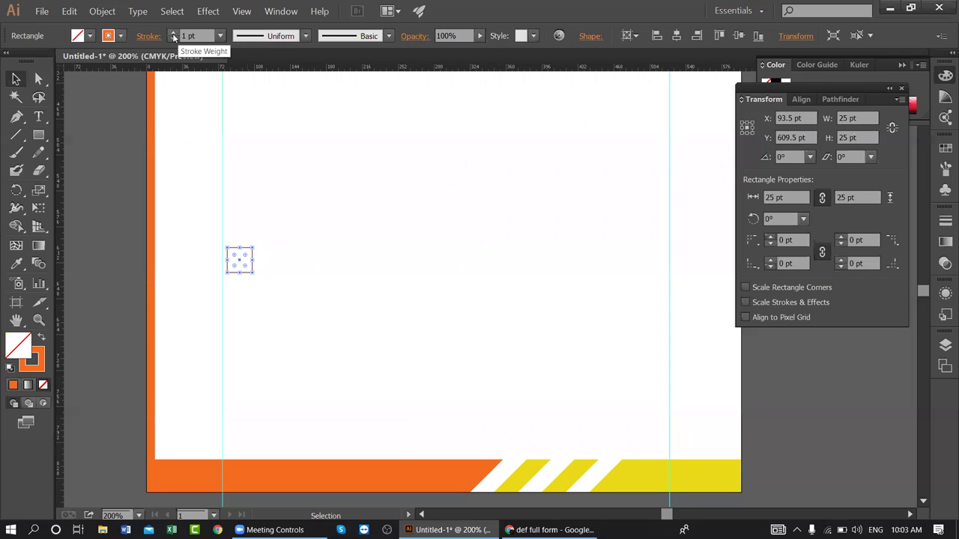
click(174, 33)
click(174, 33)
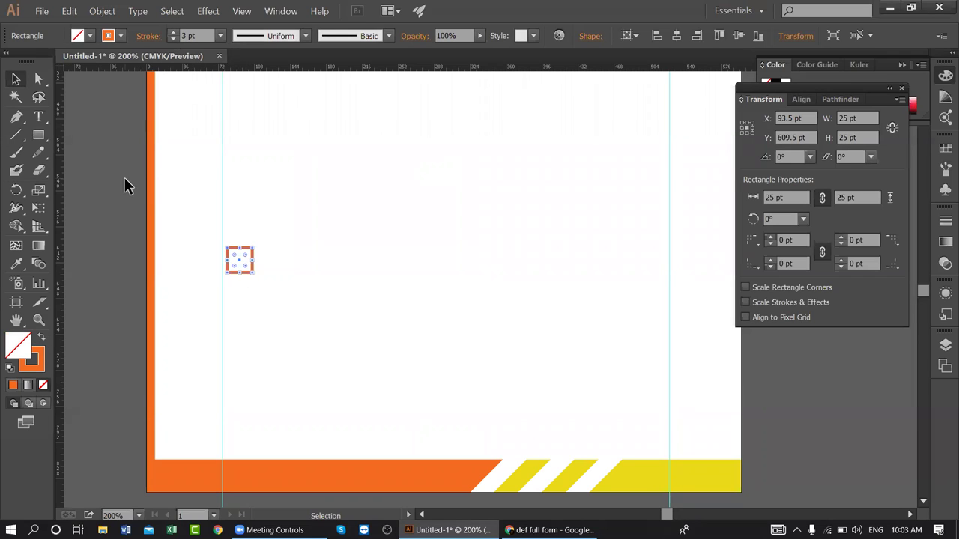
click(146, 210)
- Expand the square's fill and stroke with Object > Expand
click(245, 250)
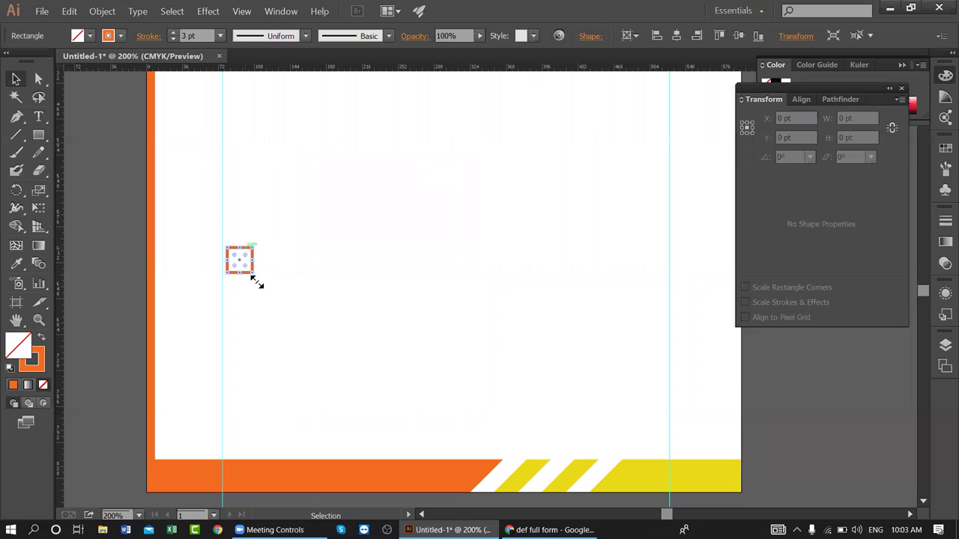
click(259, 217)
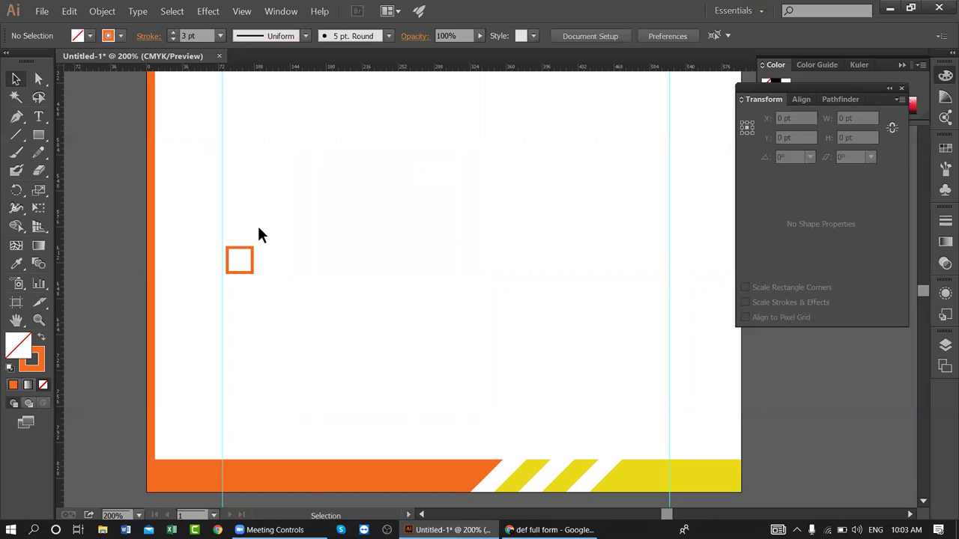
click(247, 251)
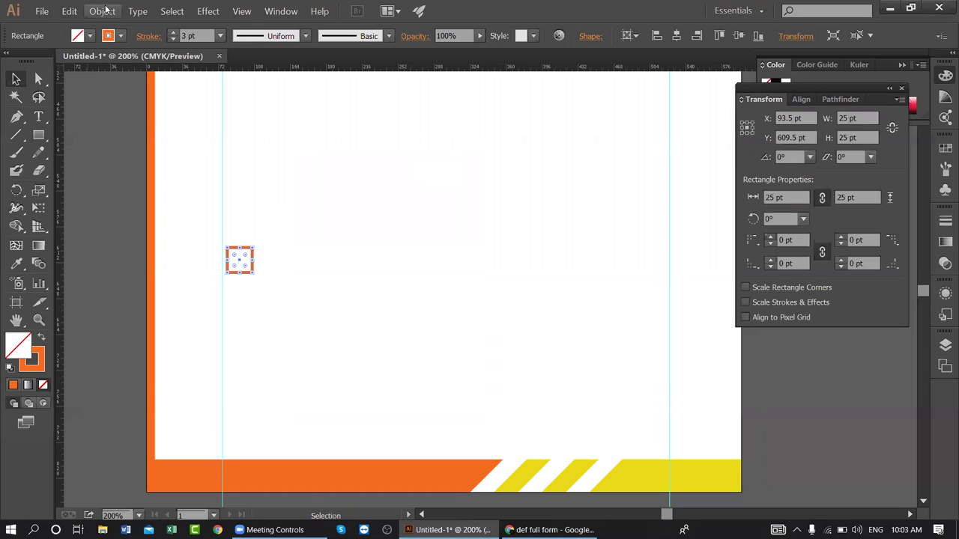
click(102, 10)
click(112, 128)
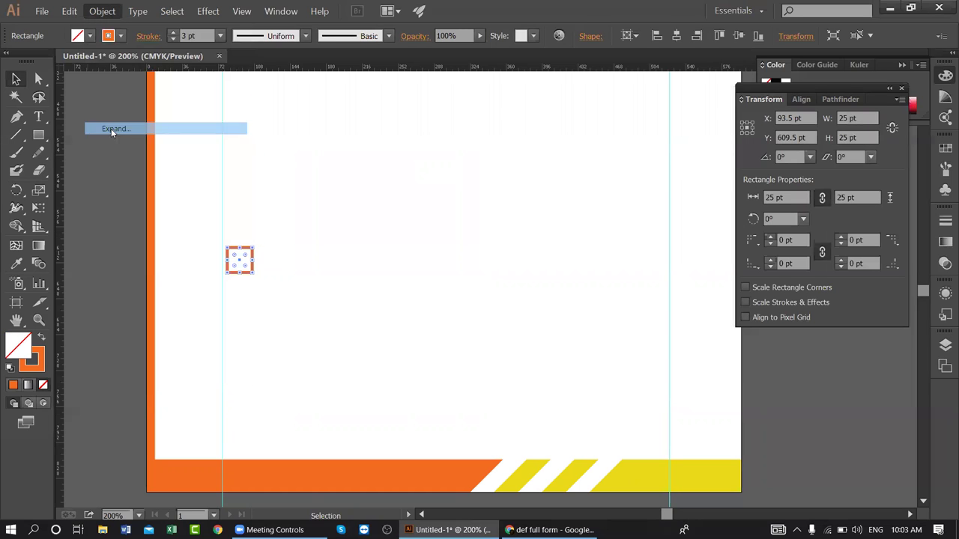
click(445, 350)
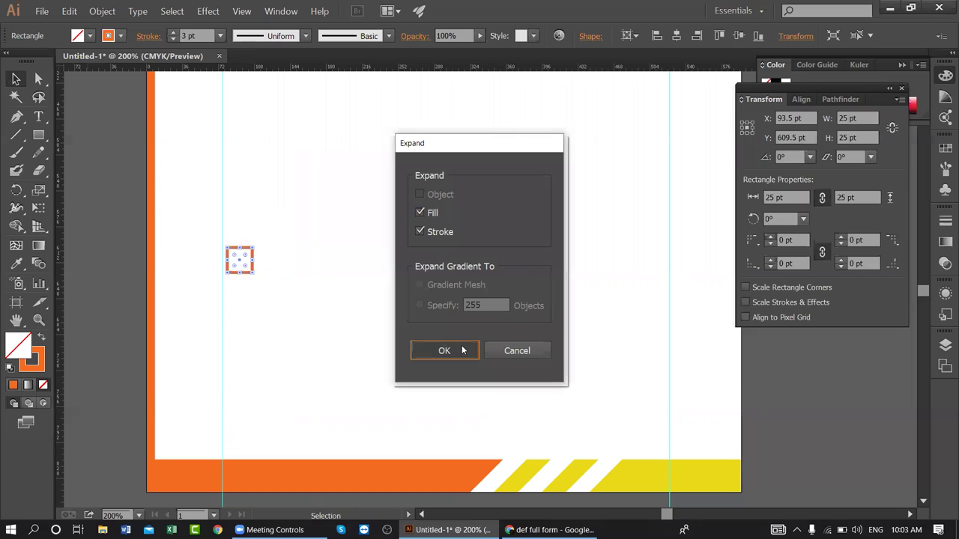
click(364, 311)
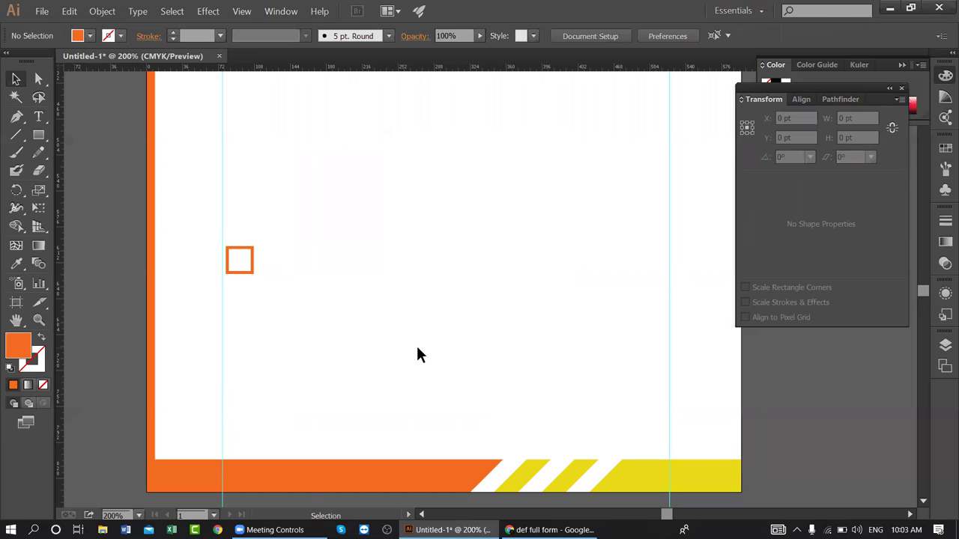
- Open the Font Awesome cheatsheet at fontawesome.com/cheatsheet in a new Chrome tab
click(551, 529)
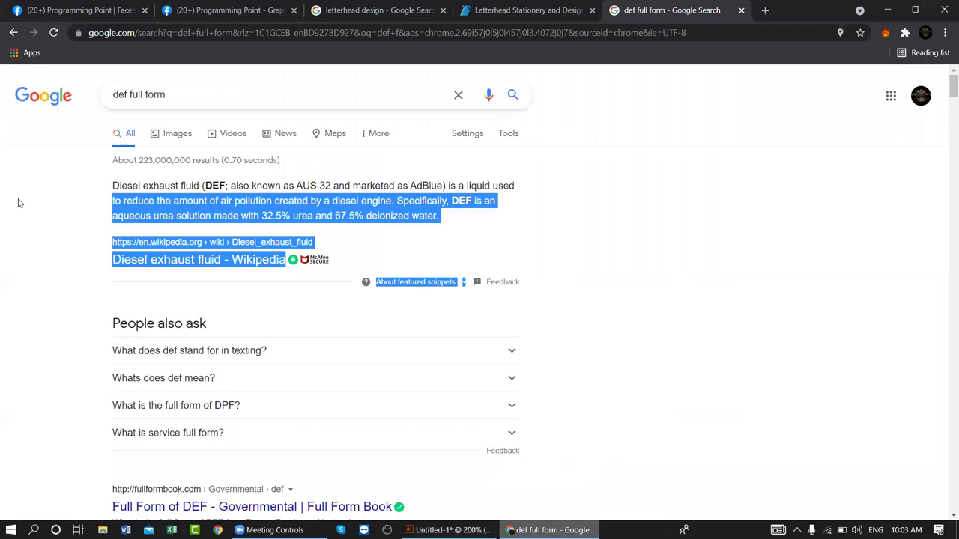
click(764, 10)
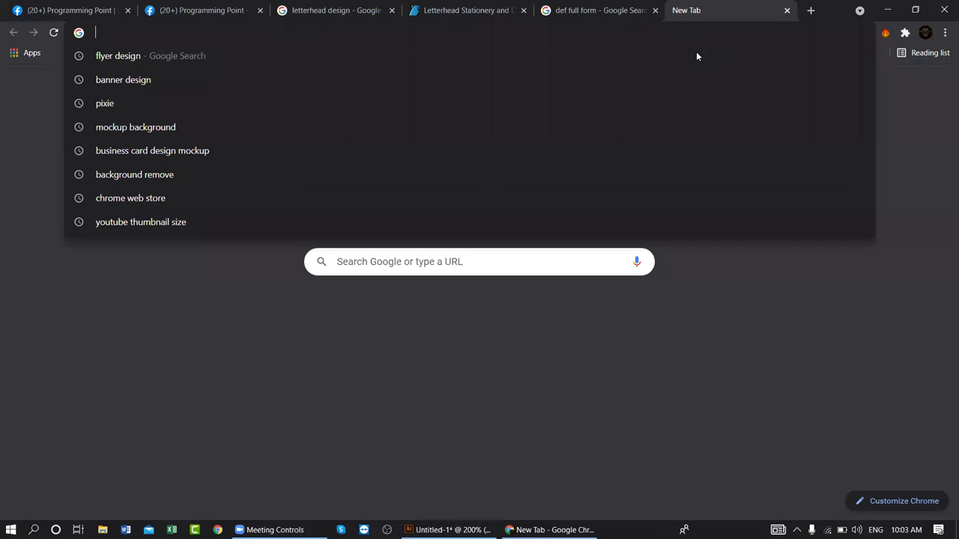
text(fontawesome.com)
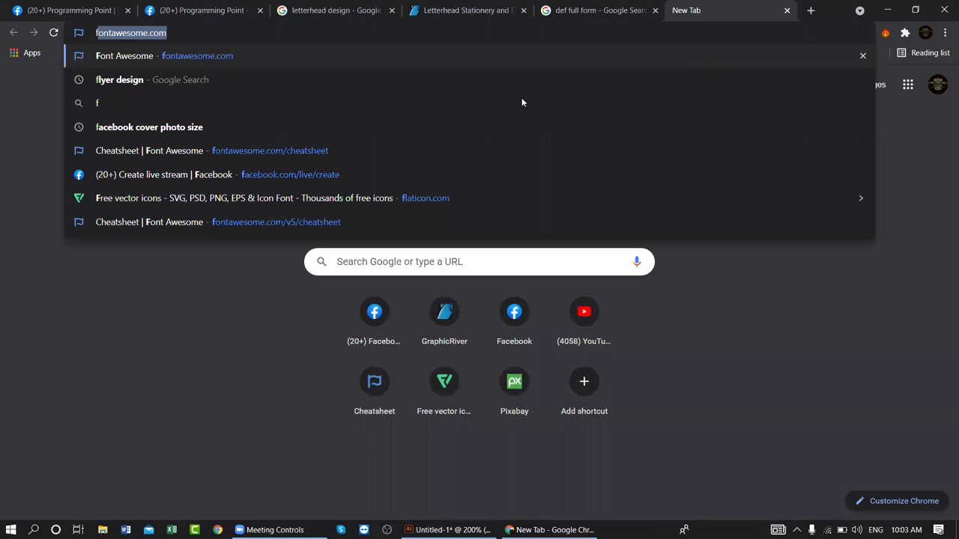
click(386, 147)
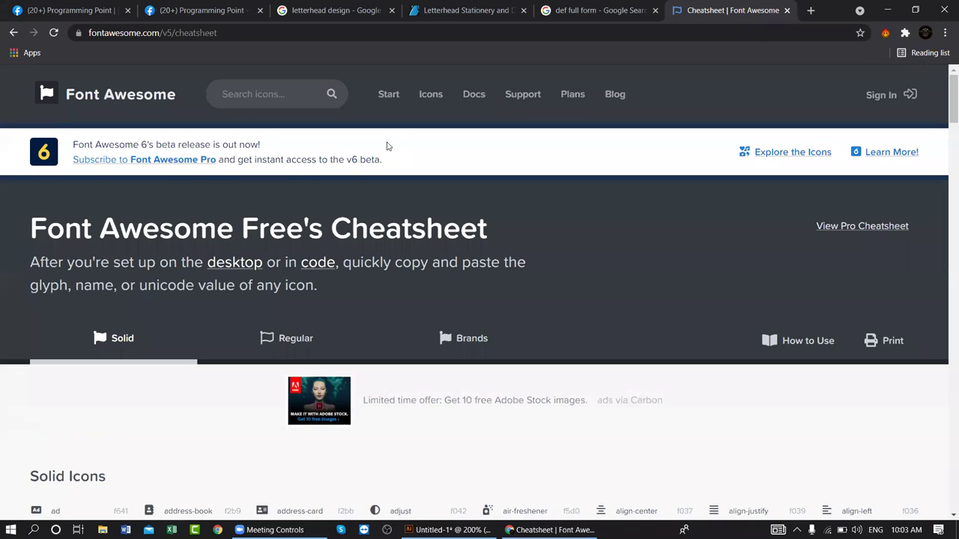
scroll(378, 330, down, 5)
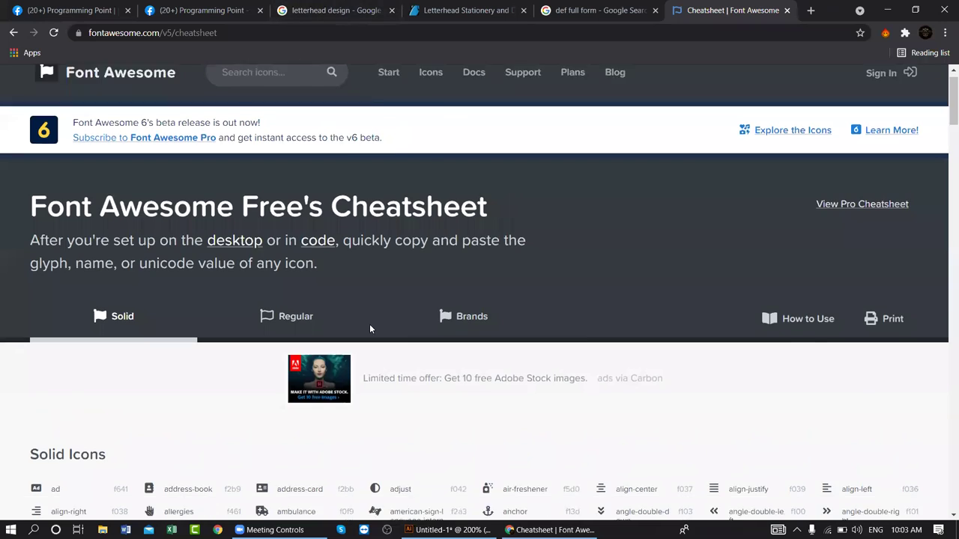
scroll(382, 331, down, 4)
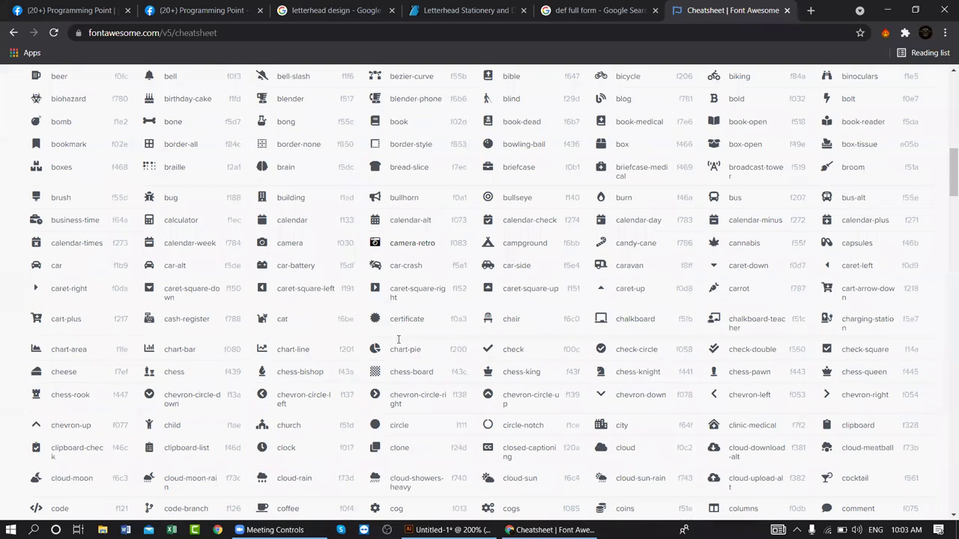
scroll(411, 340, down, 2)
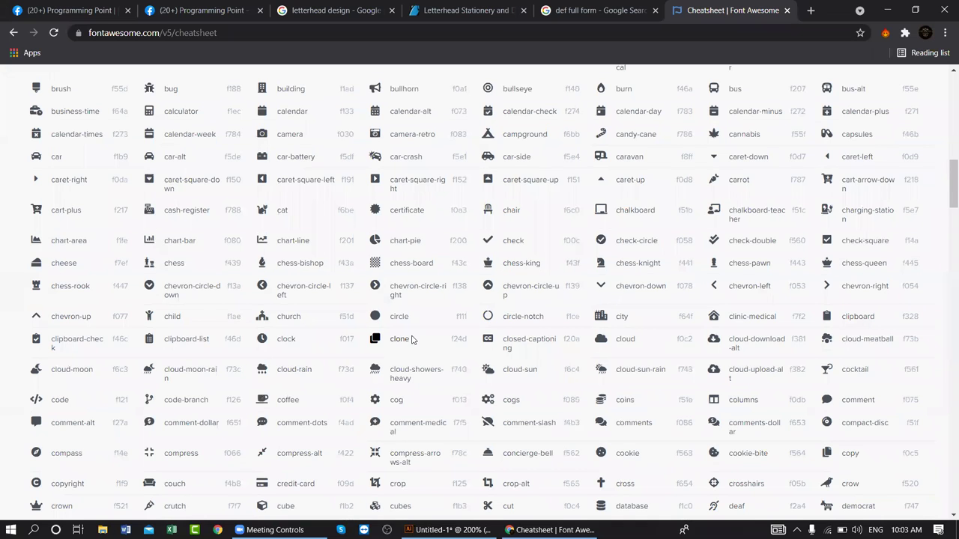
scroll(422, 278, up, 3)
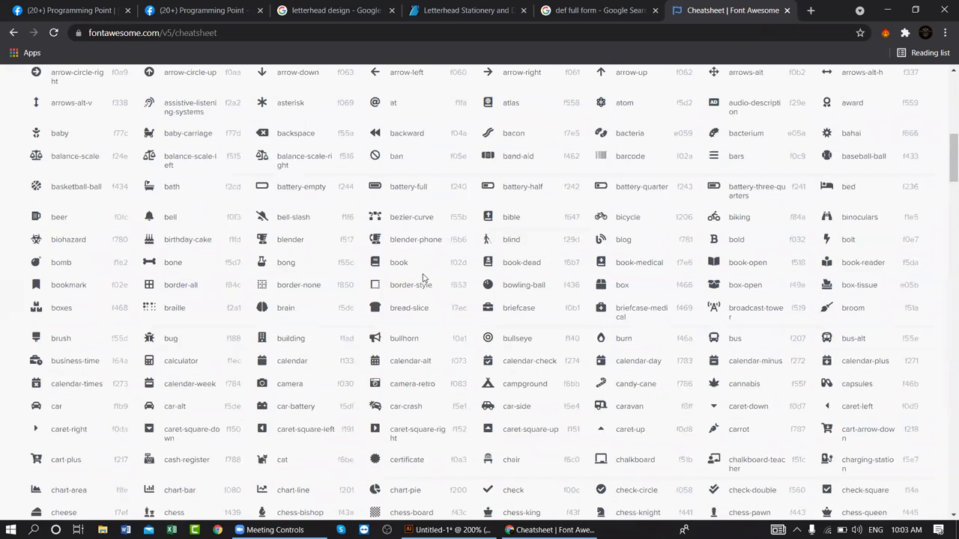
- Search the cheatsheet for 'pho' and copy the phone-alt glyph
key(ctrl+f)
text(pho)
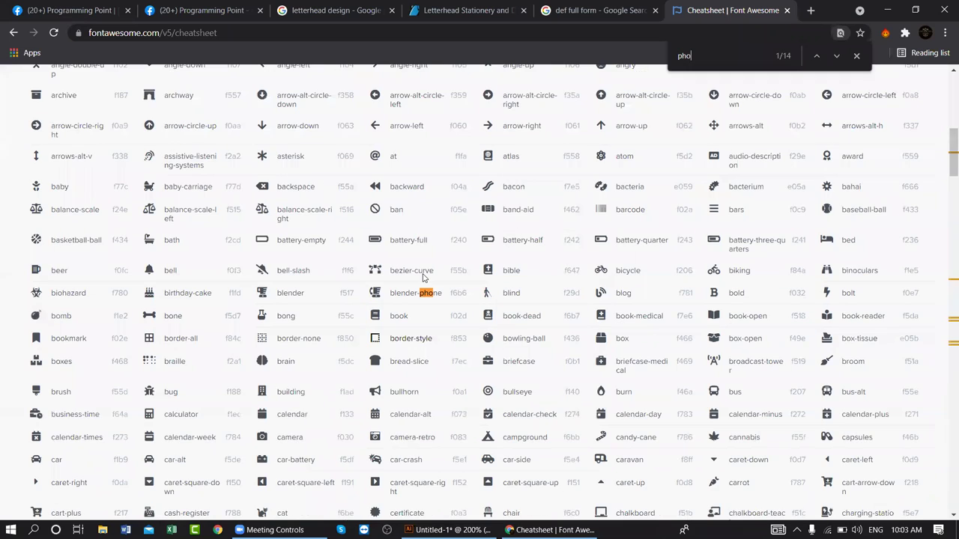
text(ne)
click(856, 56)
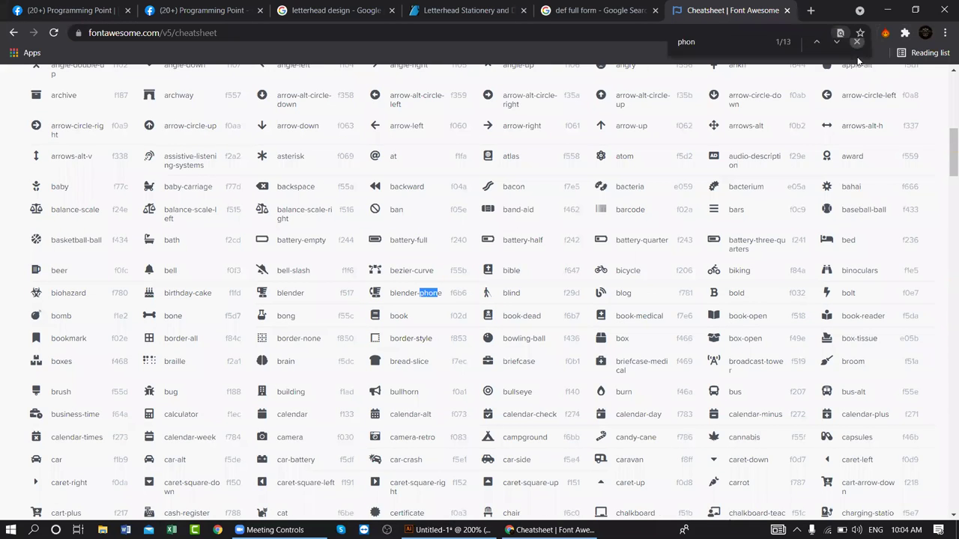
text(pho)
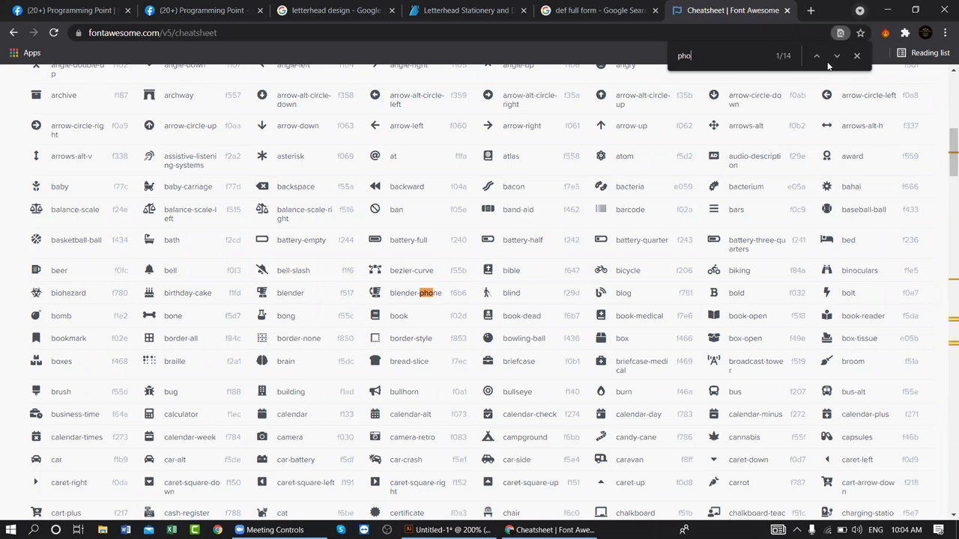
click(837, 57)
click(837, 57)
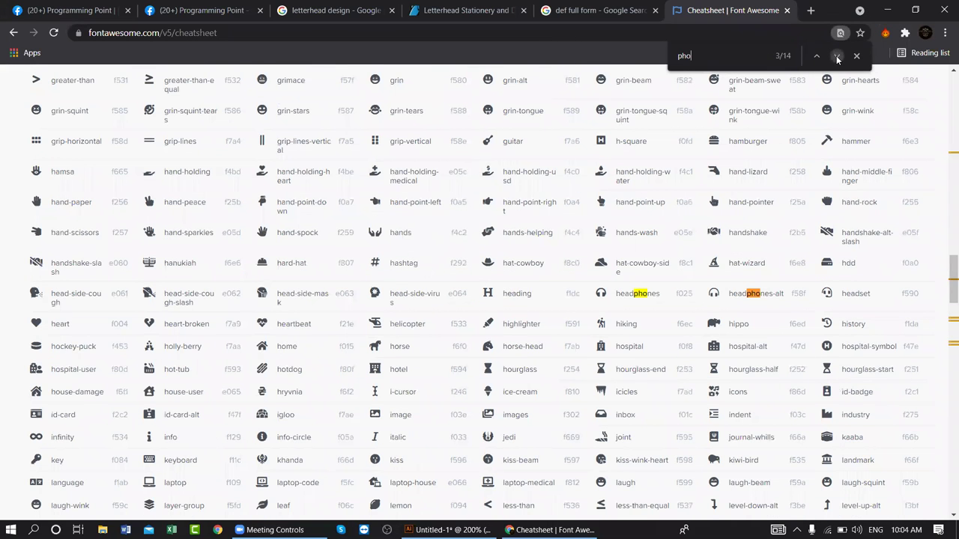
click(837, 57)
click(837, 57)
click(838, 57)
click(837, 57)
click(837, 57)
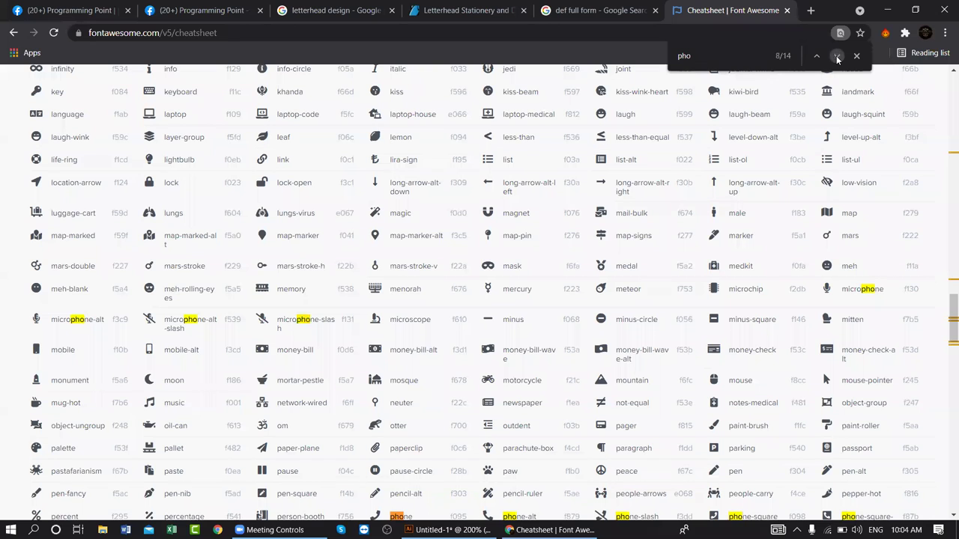
click(838, 57)
click(838, 57)
click(837, 57)
click(837, 56)
scroll(666, 207, down, 5)
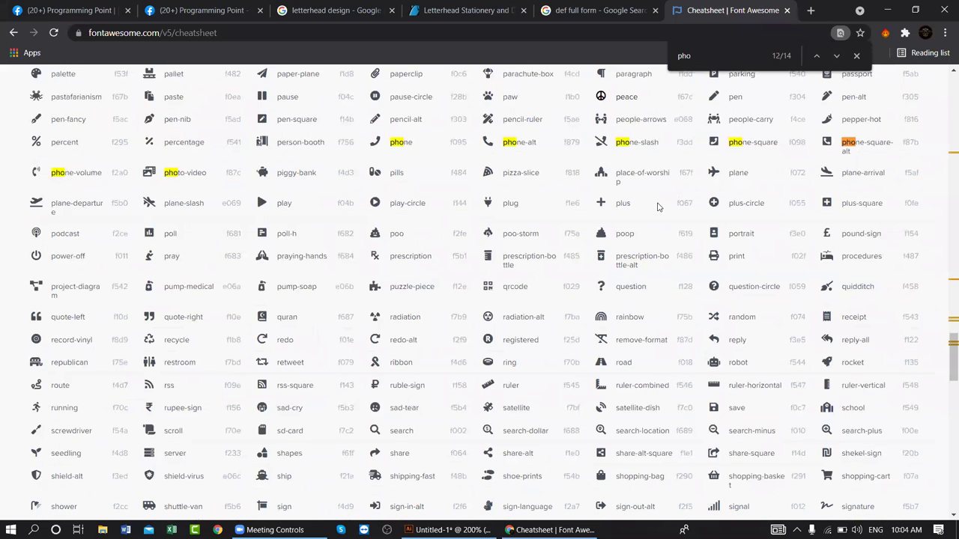
scroll(672, 194, up, 1)
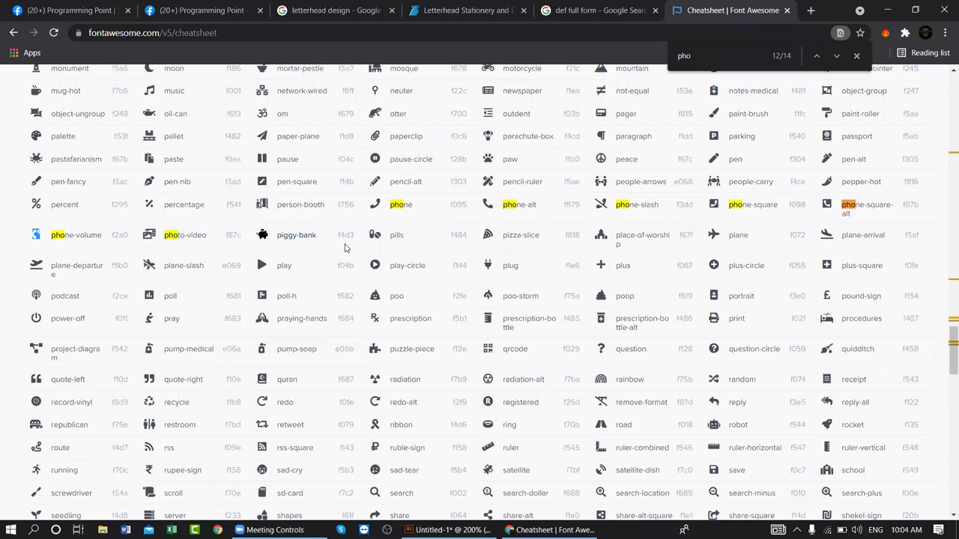
right_click(488, 206)
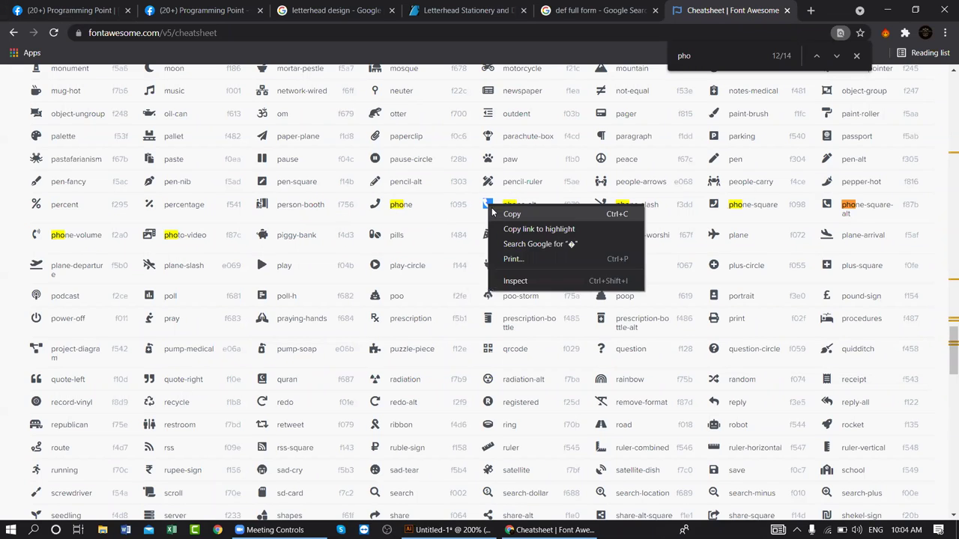
click(511, 215)
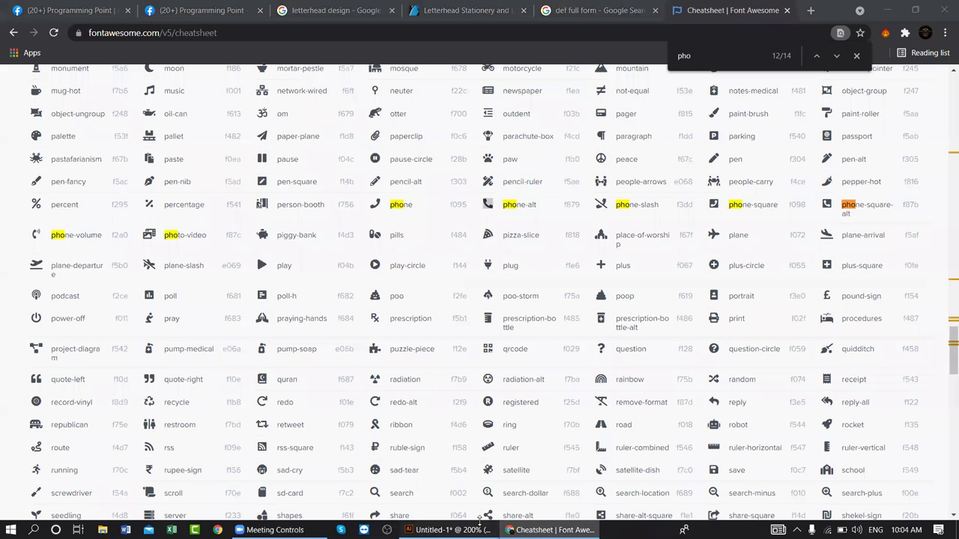
- Paste the phone glyph as text in Font Awesome 5 Free Solid inside the orange square
key(alt+Tab)
click(38, 116)
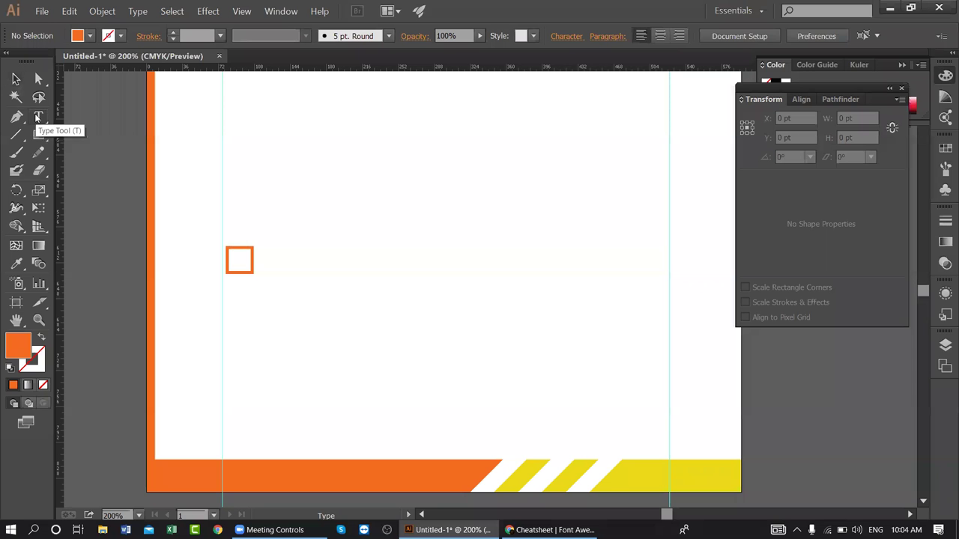
click(236, 259)
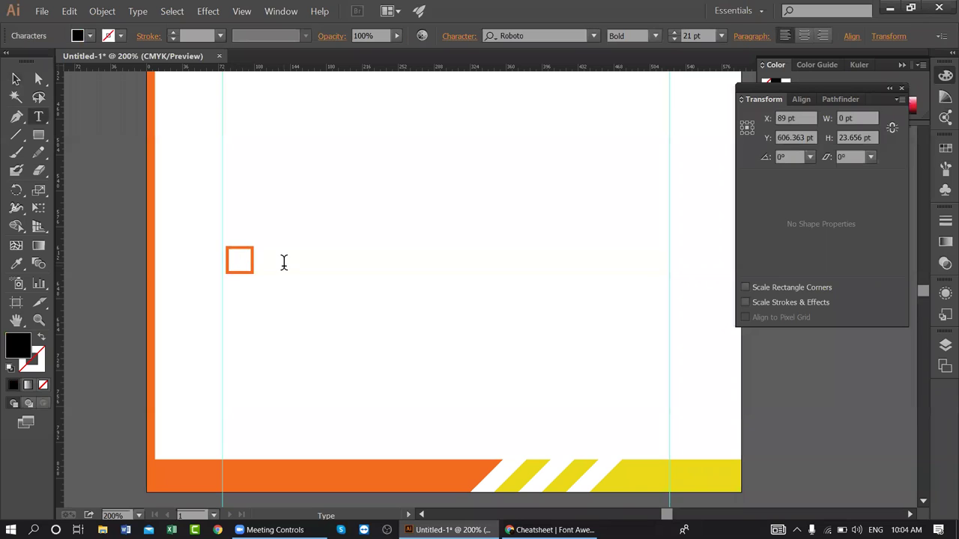
click(544, 36)
text(fon)
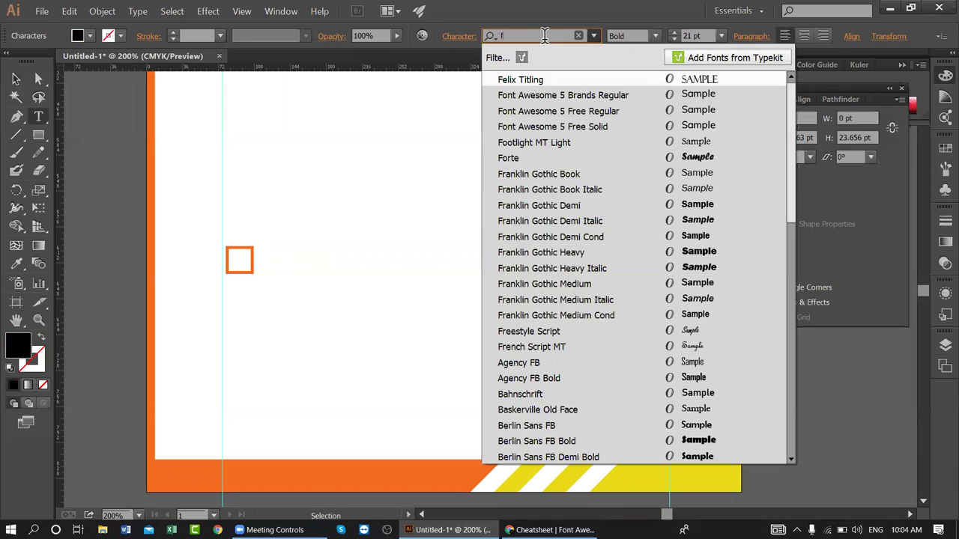
click(539, 111)
key(ctrl+v)
key(Escape)
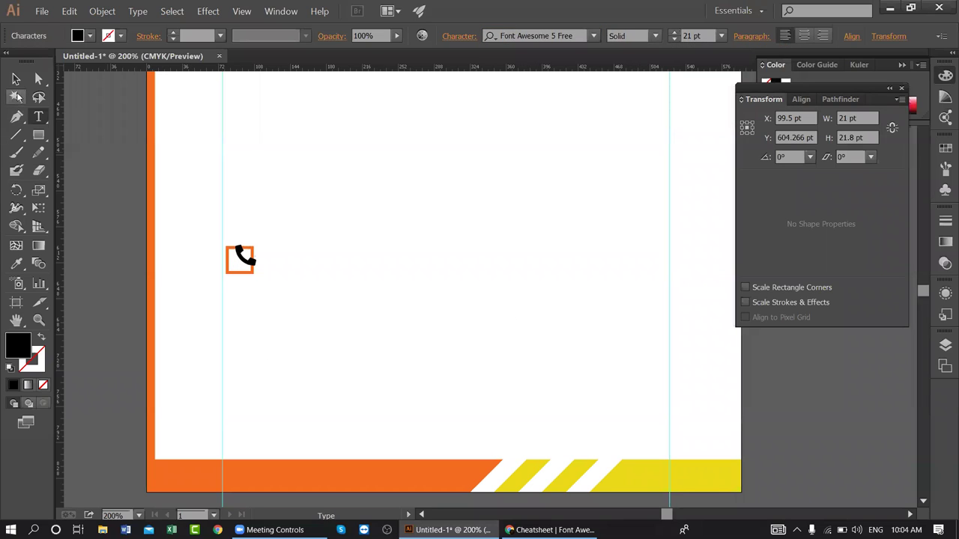
click(15, 79)
- Eyedropper the footer's yellow onto the phone glyph
scroll(483, 266, up, 1)
scroll(483, 266, up, 3)
key(i)
scroll(657, 289, down, 4)
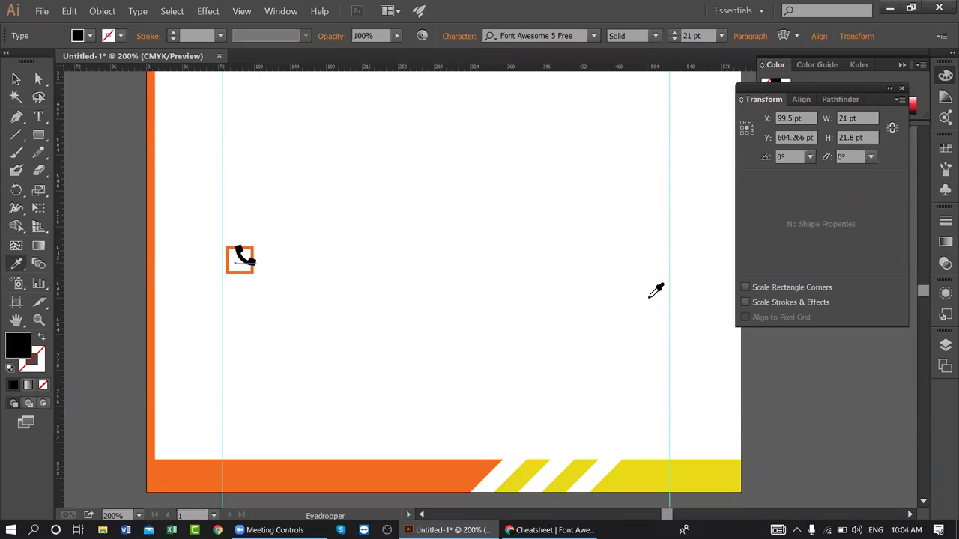
click(680, 448)
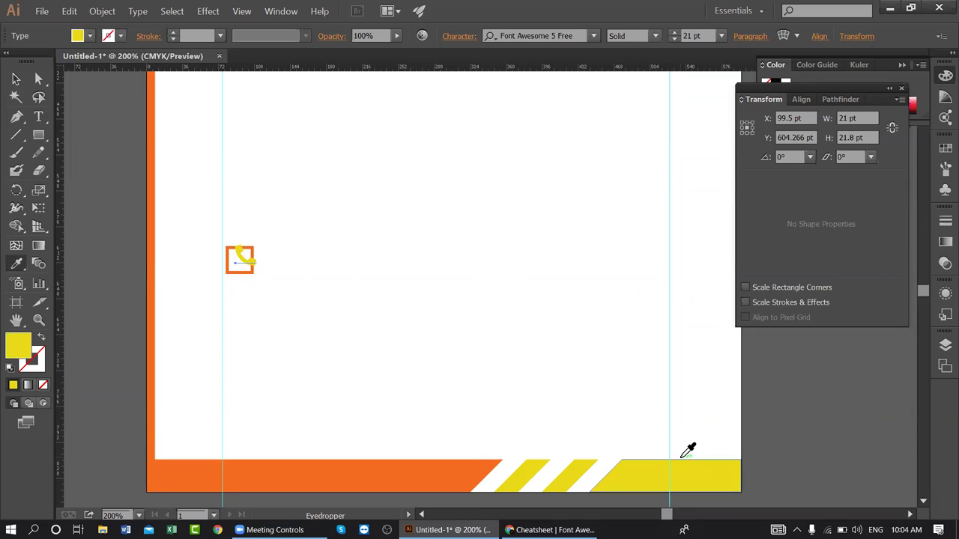
click(15, 79)
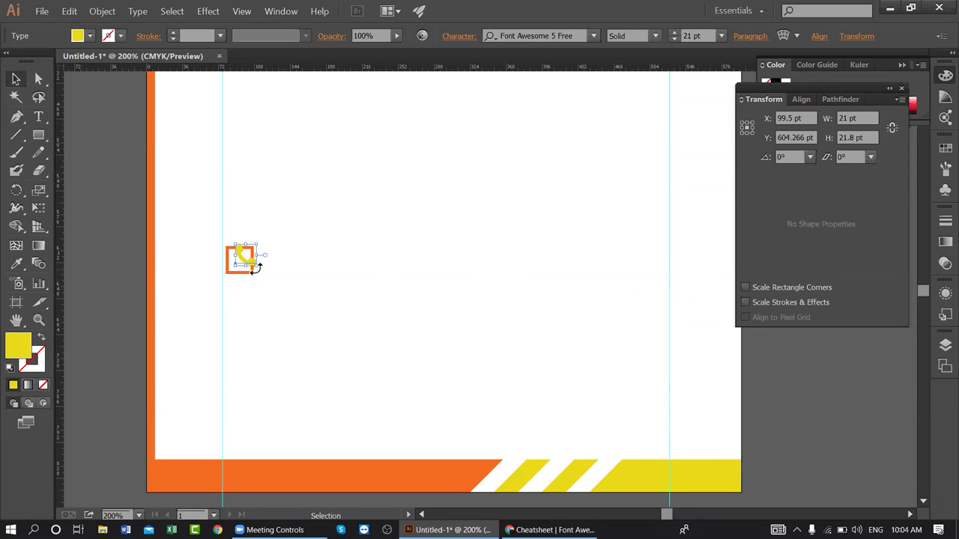
- Shrink the phone glyph to 15 pt and recolour it with the orange bar's orange
drag(252, 263, 243, 260)
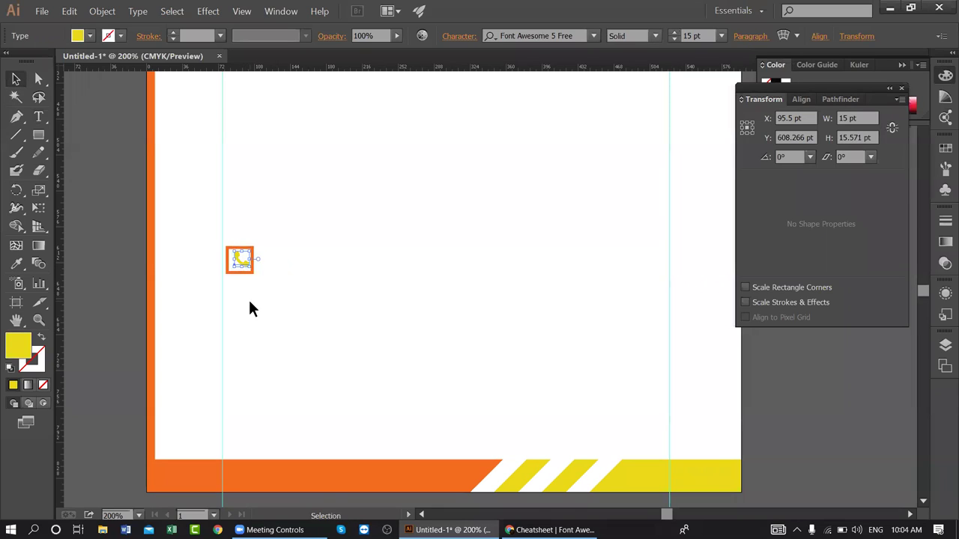
click(249, 302)
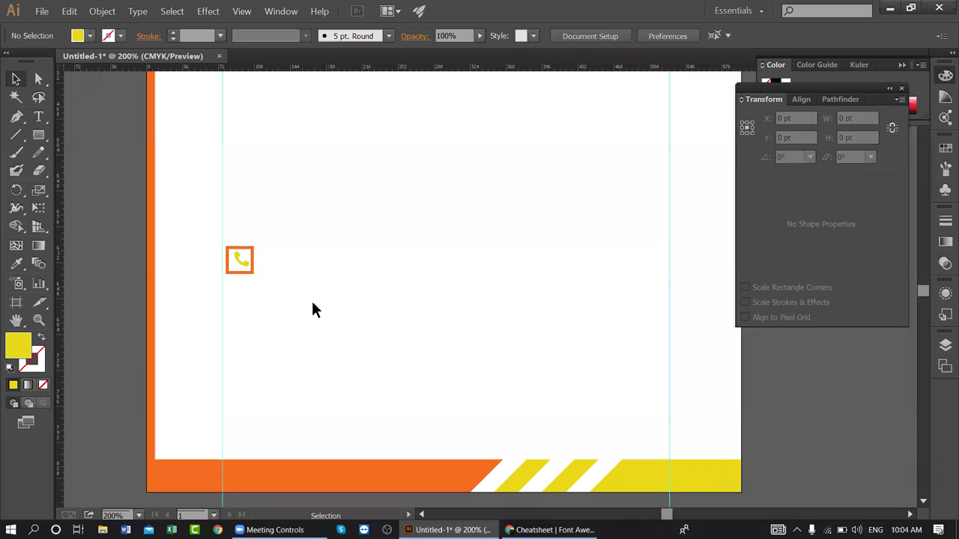
click(246, 254)
click(275, 276)
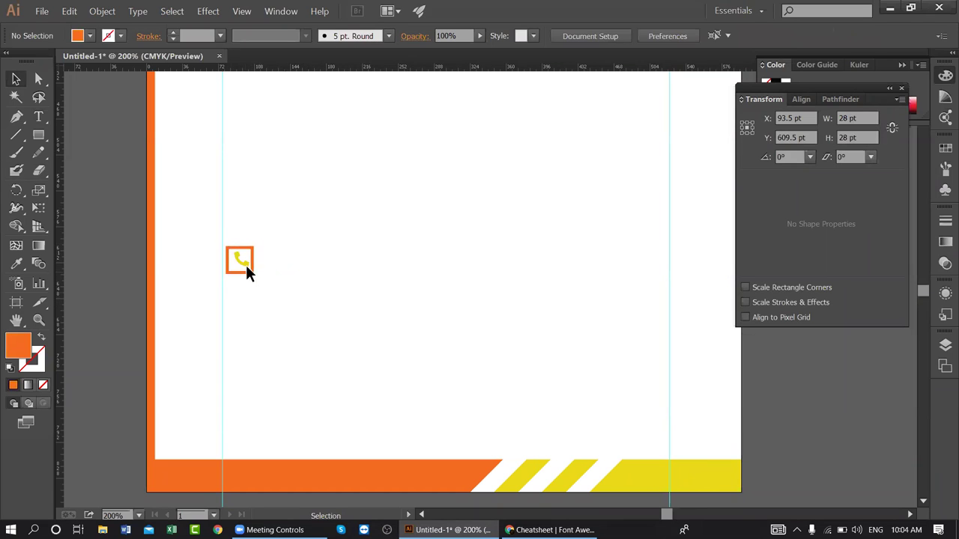
click(244, 258)
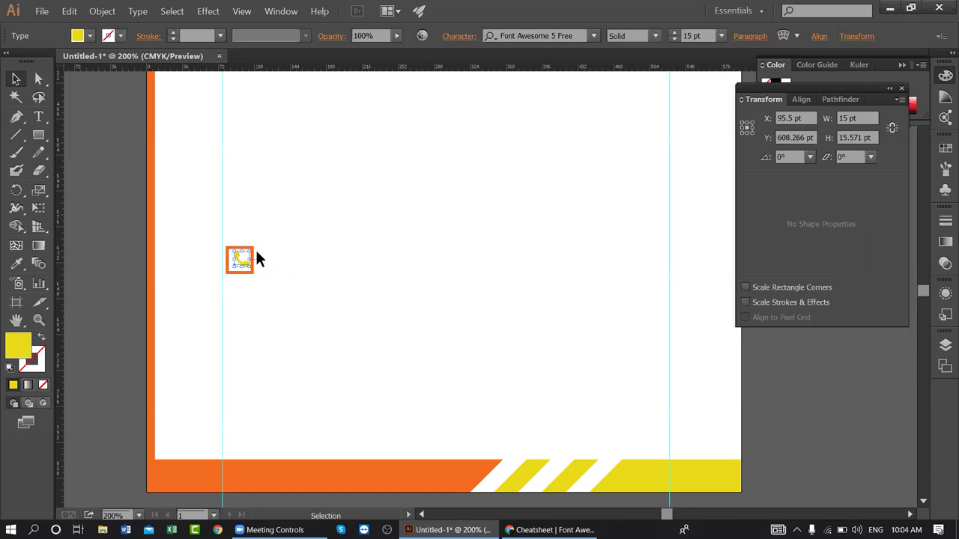
scroll(543, 297, down, 1)
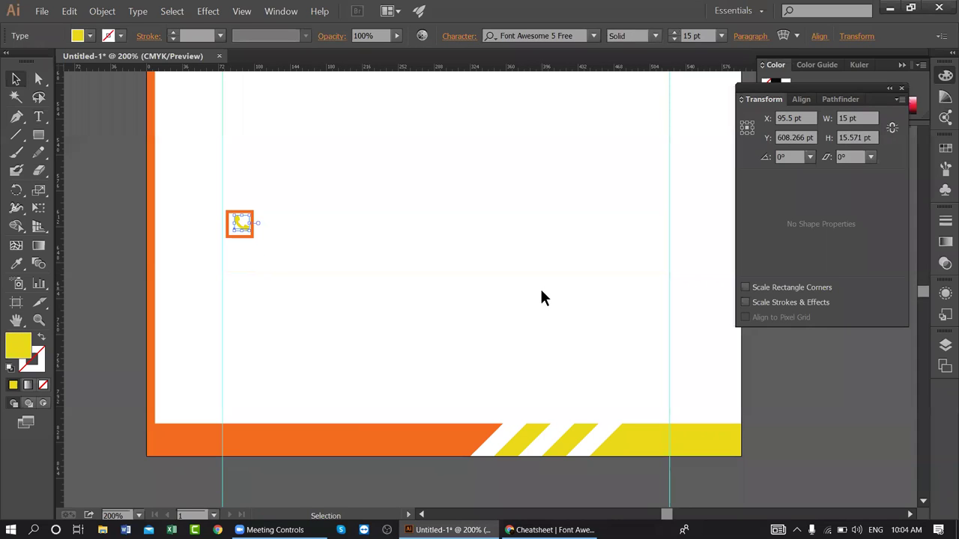
key(i)
click(357, 433)
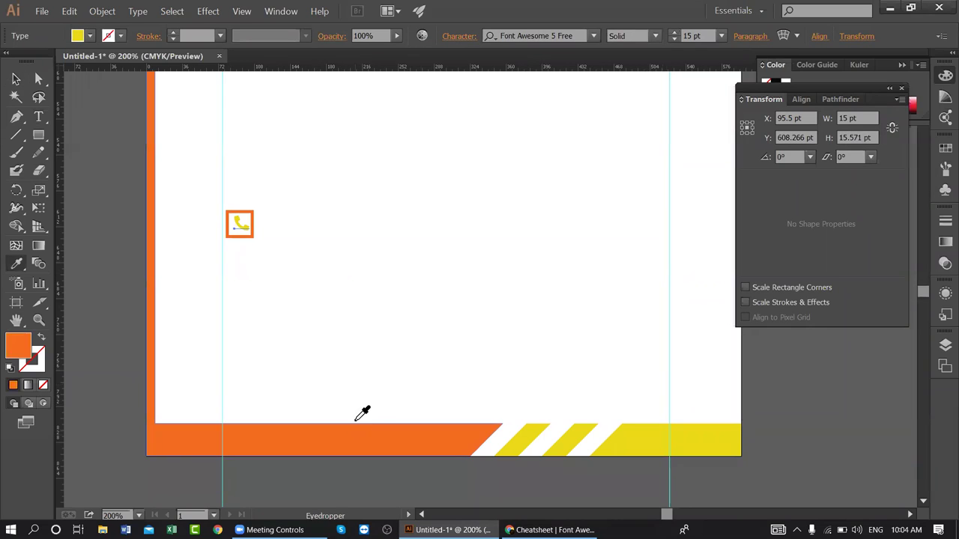
click(16, 78)
- Try colouring the whole icon yellow, then undo to keep it orange
drag(271, 222, 220, 204)
key(o)
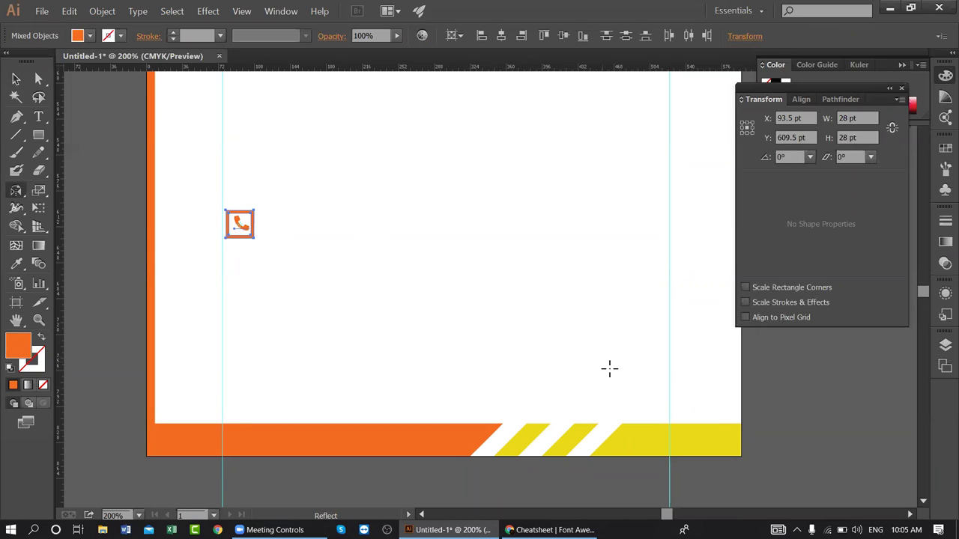
key(i)
click(681, 434)
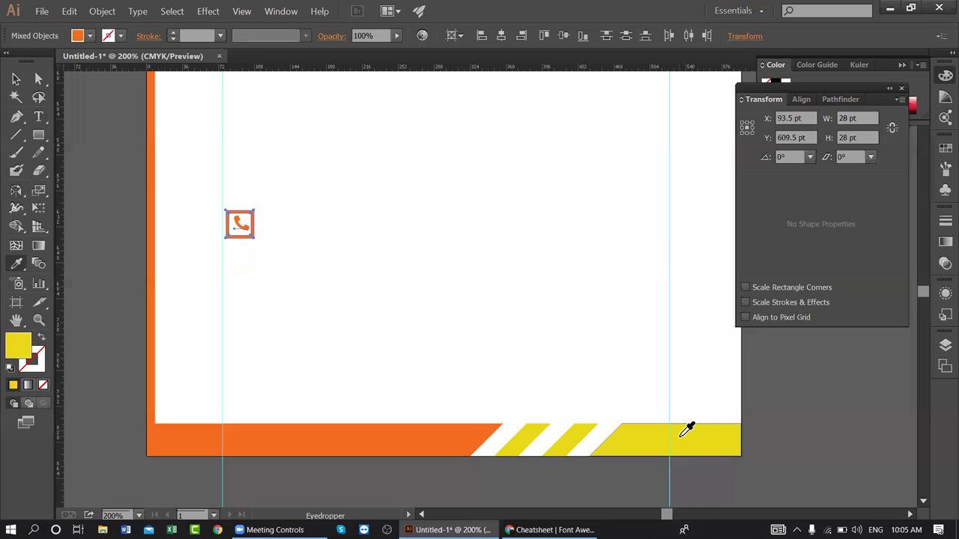
click(16, 78)
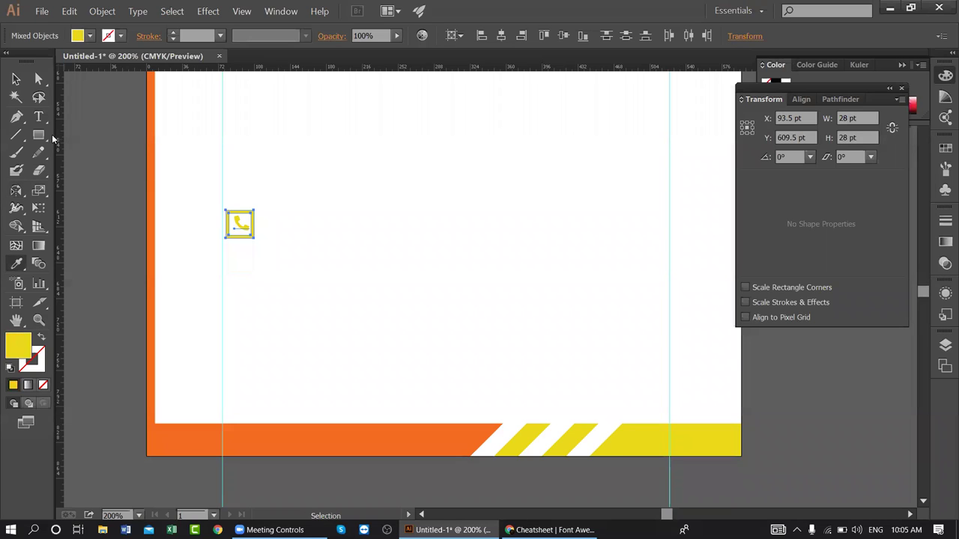
click(352, 171)
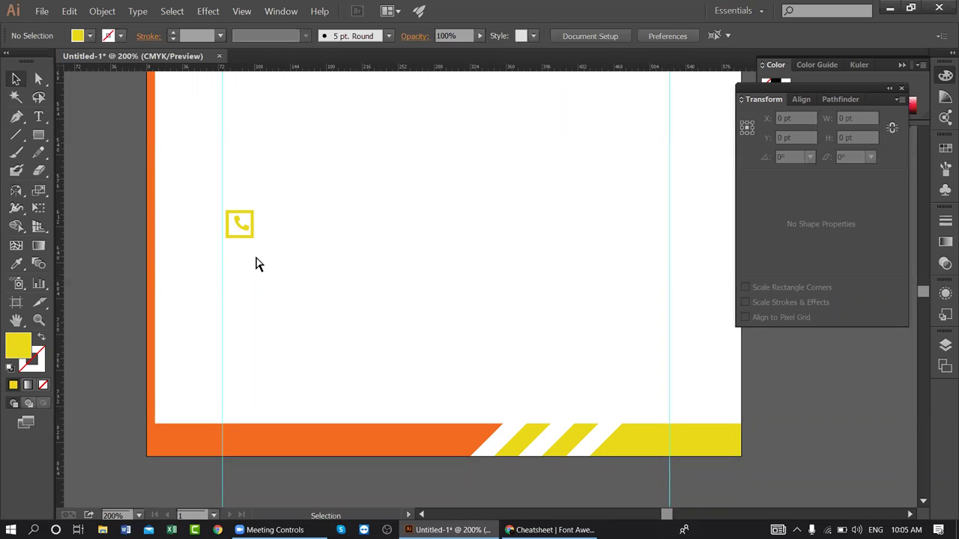
key(ctrl+z)
click(253, 250)
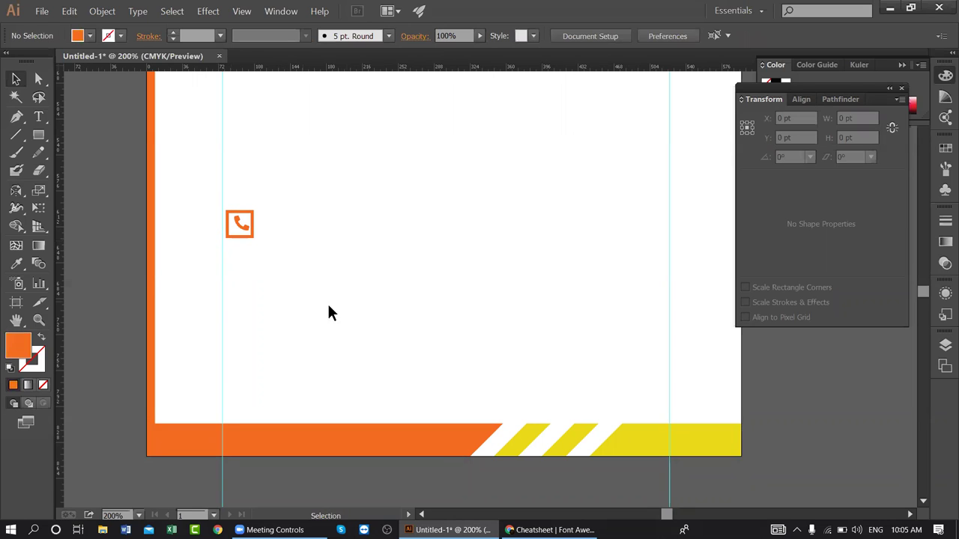
drag(279, 243, 324, 298)
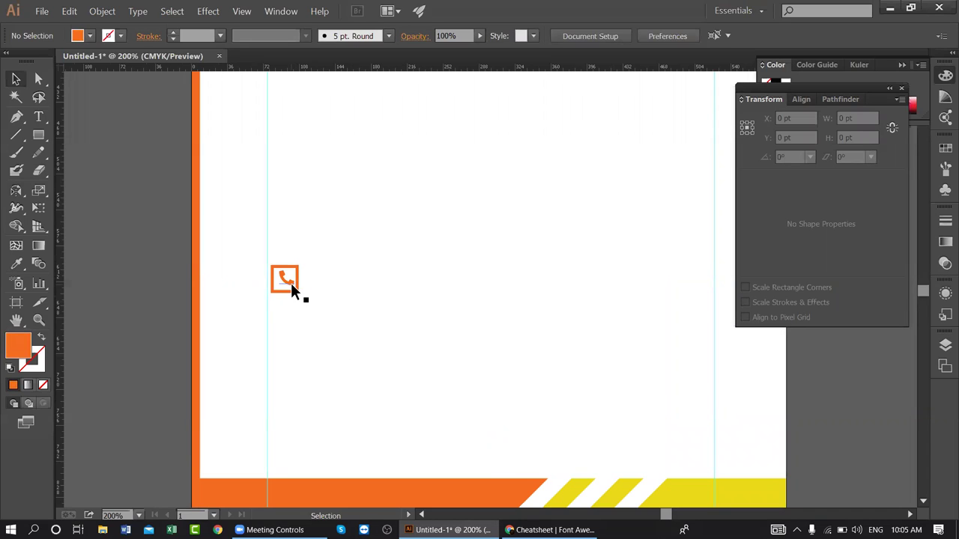
- Scale the phone glyph to about 12 pt and centre it horizontally and vertically in the square
key(ctrl+plus)
drag(292, 296, 334, 280)
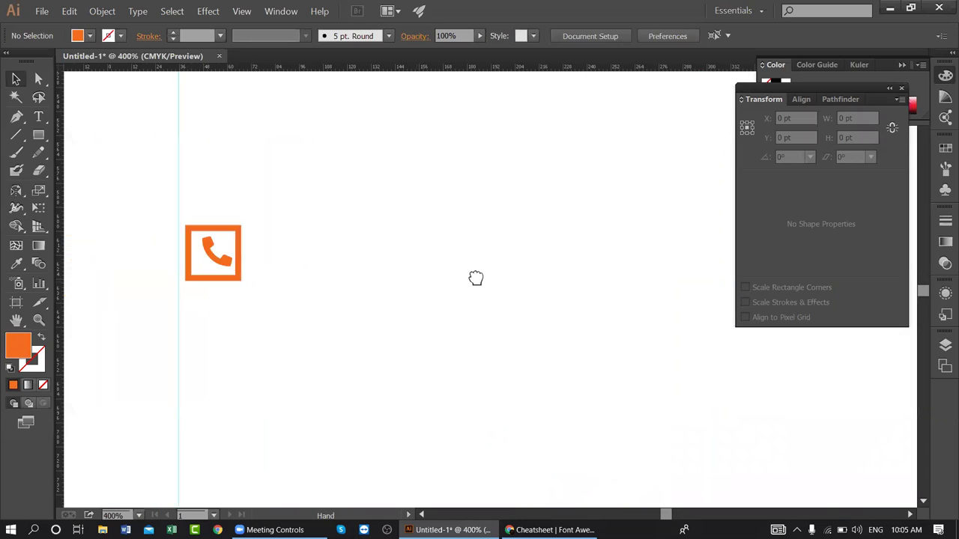
drag(476, 278, 616, 271)
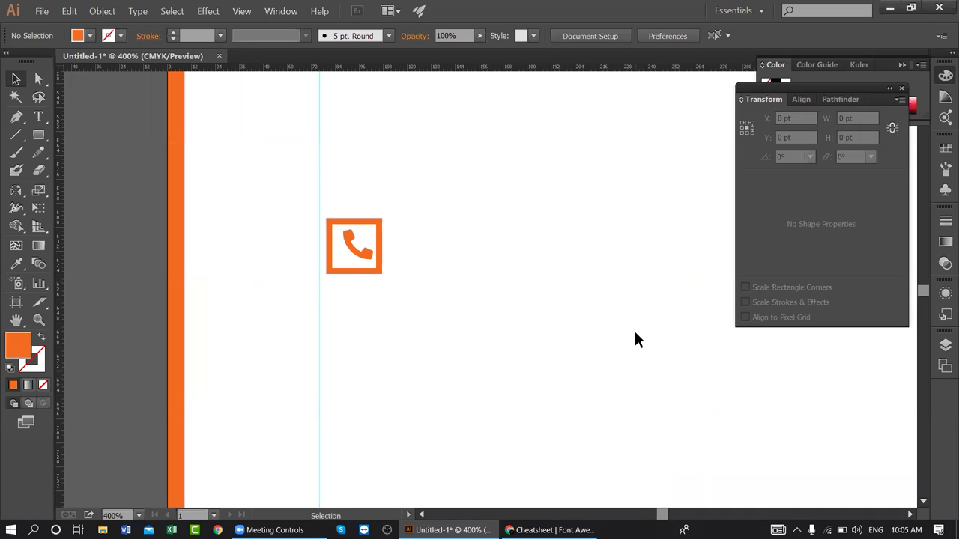
click(360, 255)
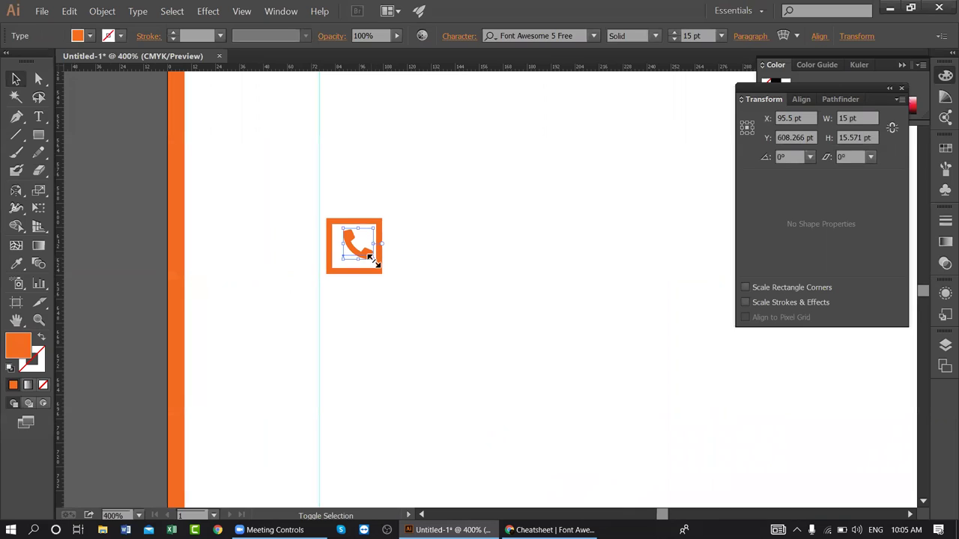
drag(373, 258, 368, 257)
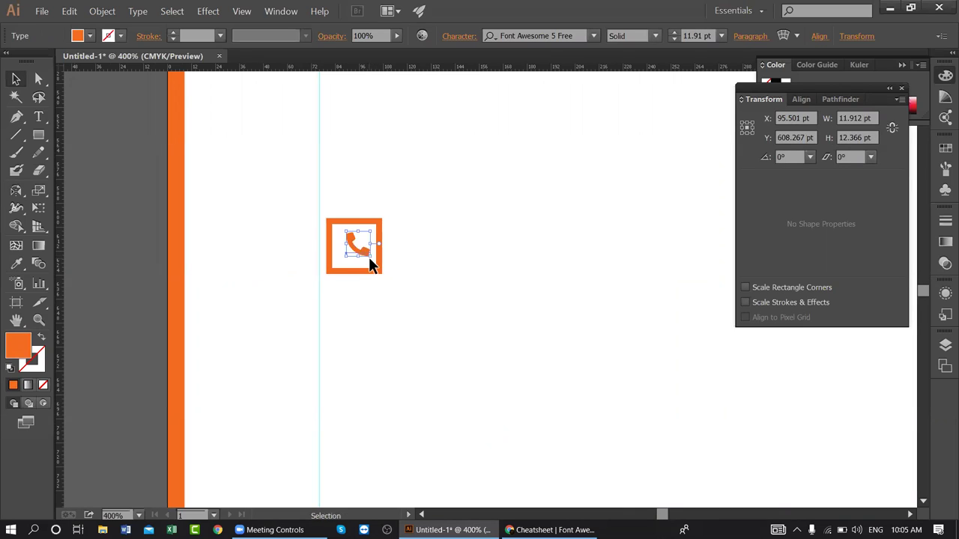
shift+click(380, 219)
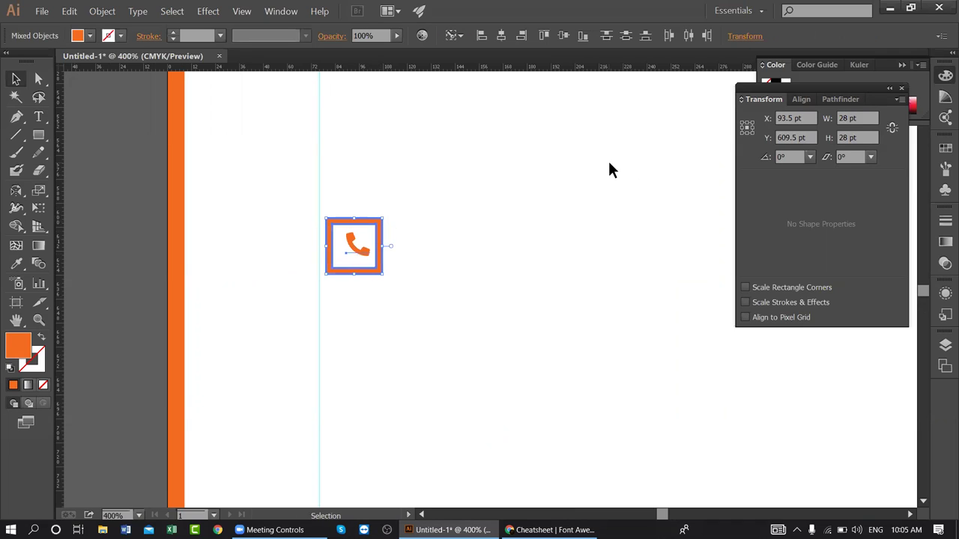
click(501, 42)
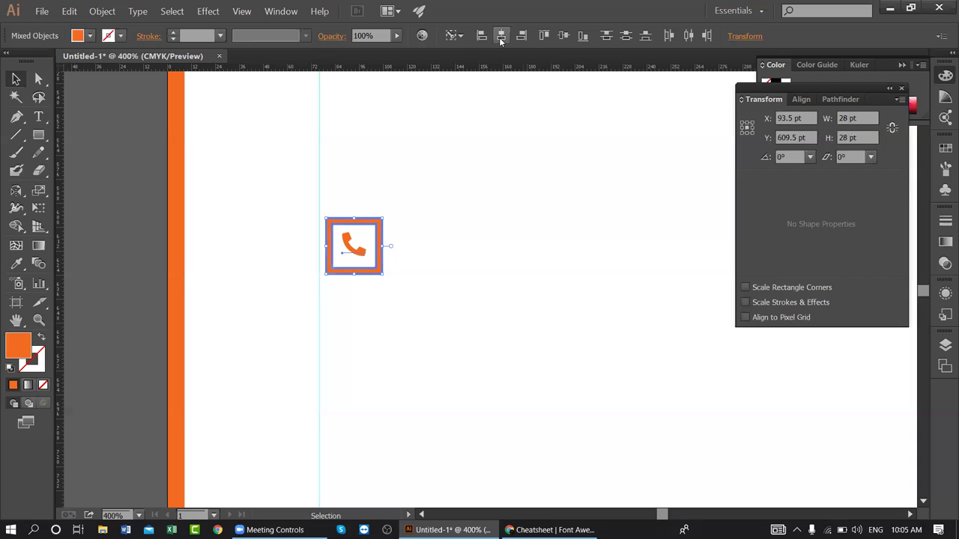
click(559, 39)
click(429, 321)
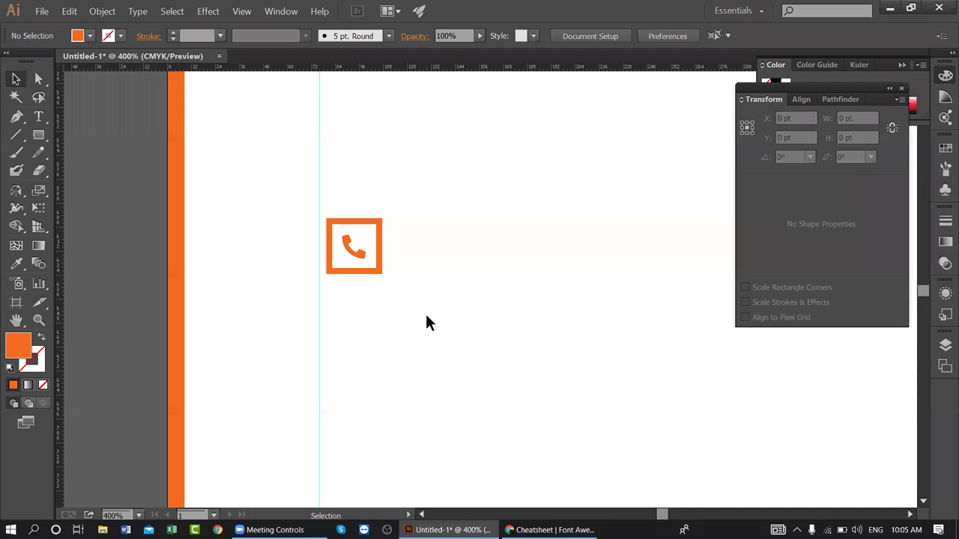
key(ctrl+minus)
key(ctrl+minus)
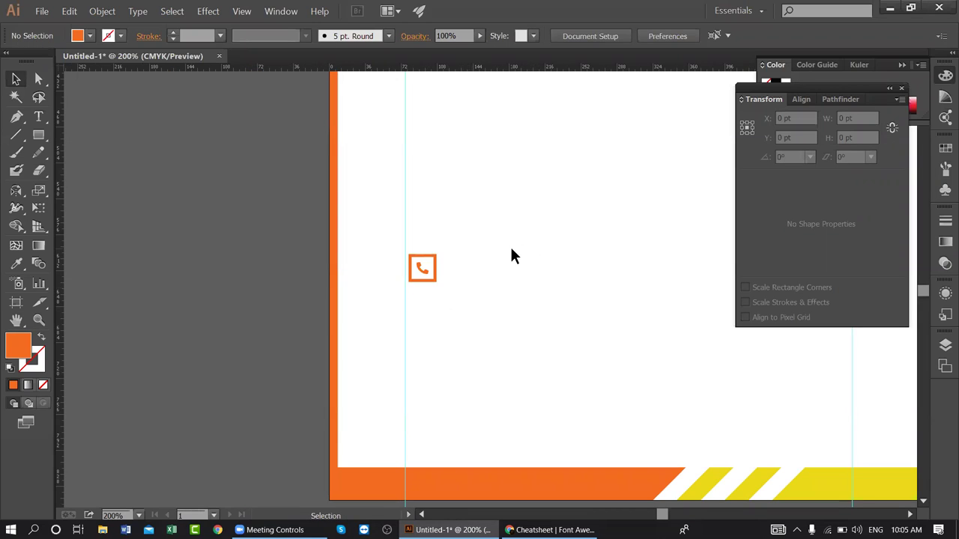
- Group the phone icon, copy it 38 pt down, and repeat to stack the icons
drag(494, 274, 299, 244)
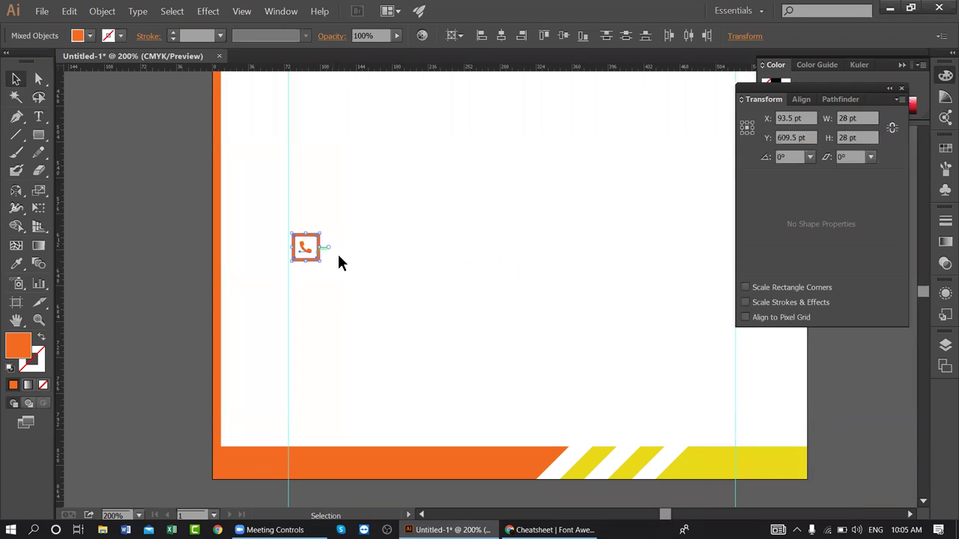
click(319, 269)
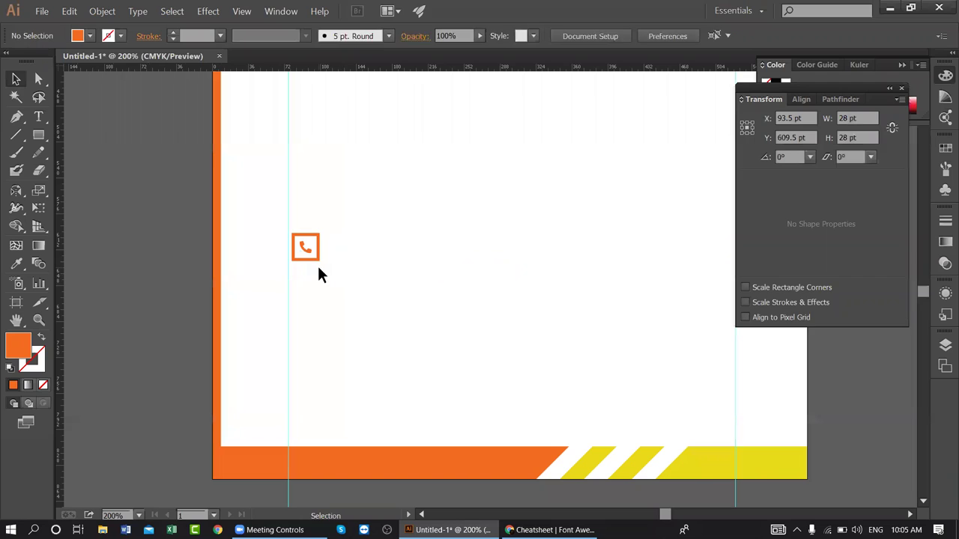
click(307, 244)
key(ctrl+g)
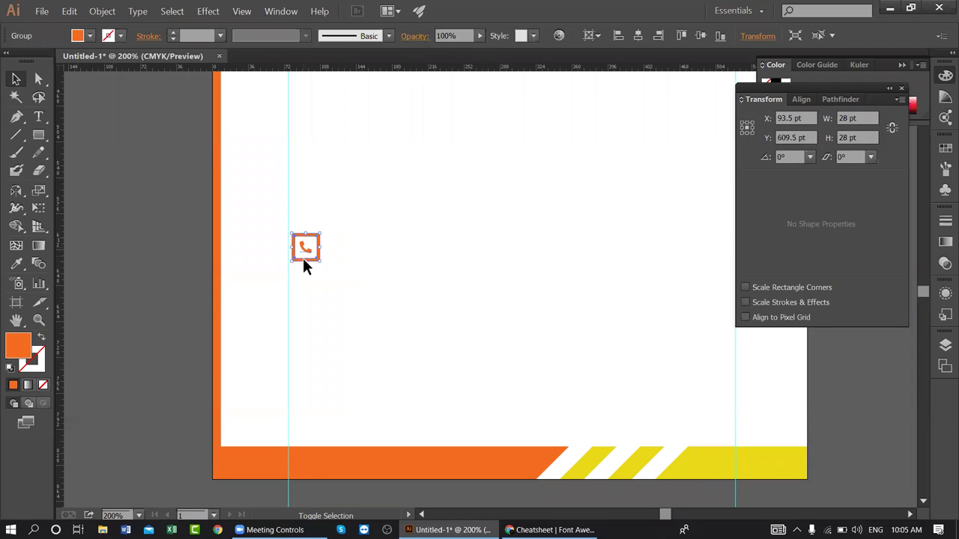
drag(305, 244, 307, 289)
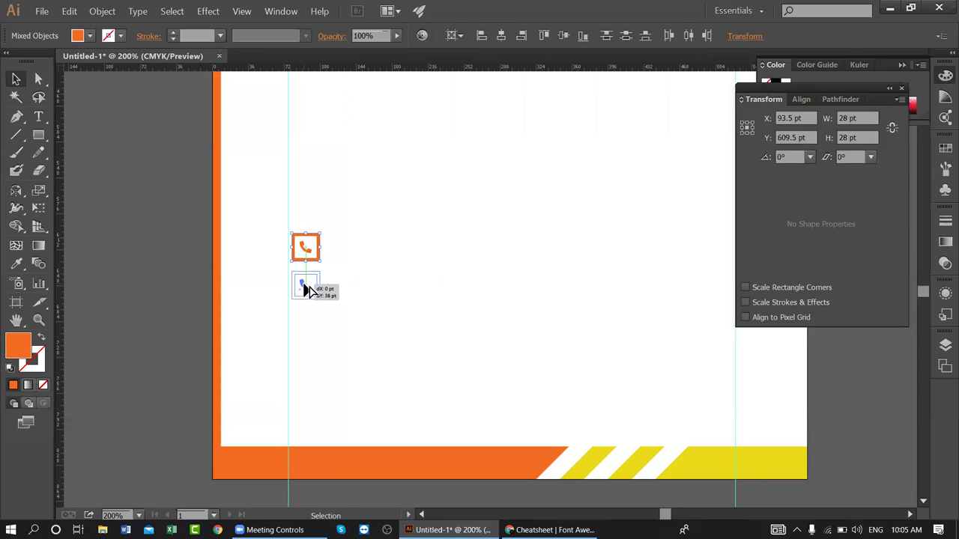
key(ctrl+d)
key(ctrl+d)
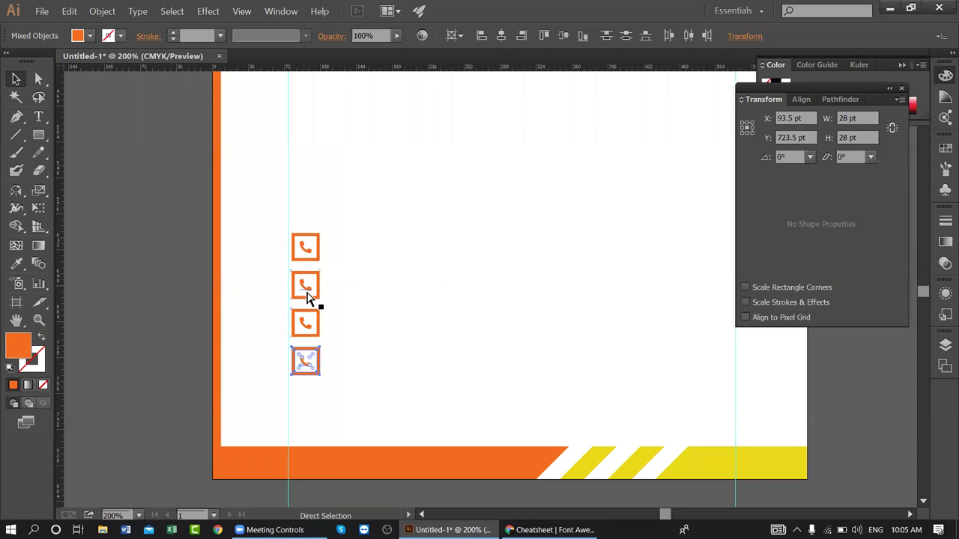
click(433, 394)
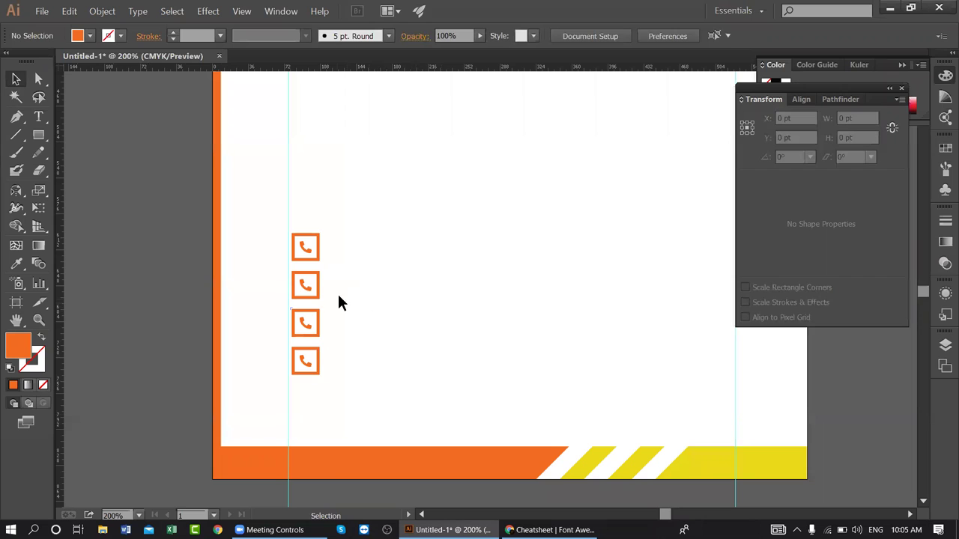
click(551, 530)
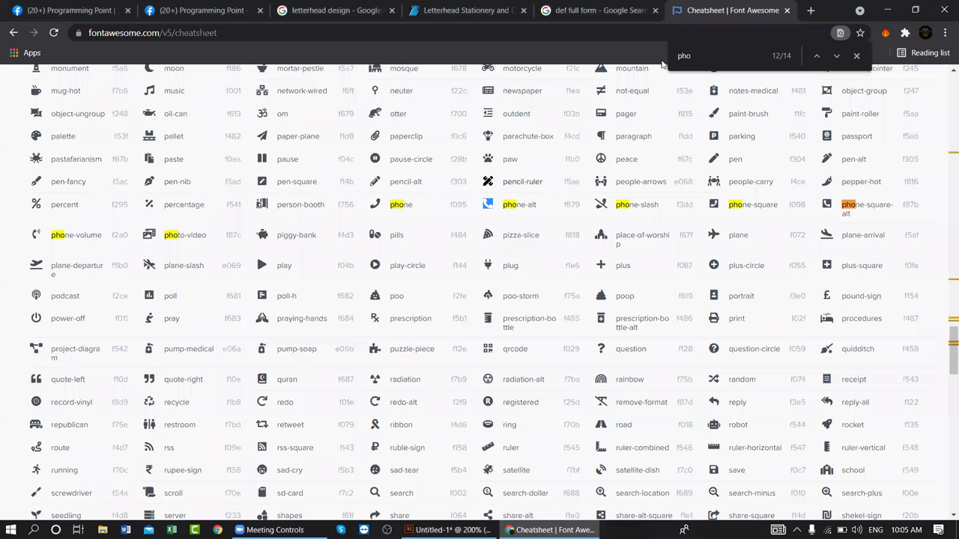
- Search the cheatsheet for 'enve' and copy the envelope glyph (f0e0)
double_click(706, 59)
text(ema)
key(BackSpace)
key(BackSpace)
key(BackSpace)
text(enve)
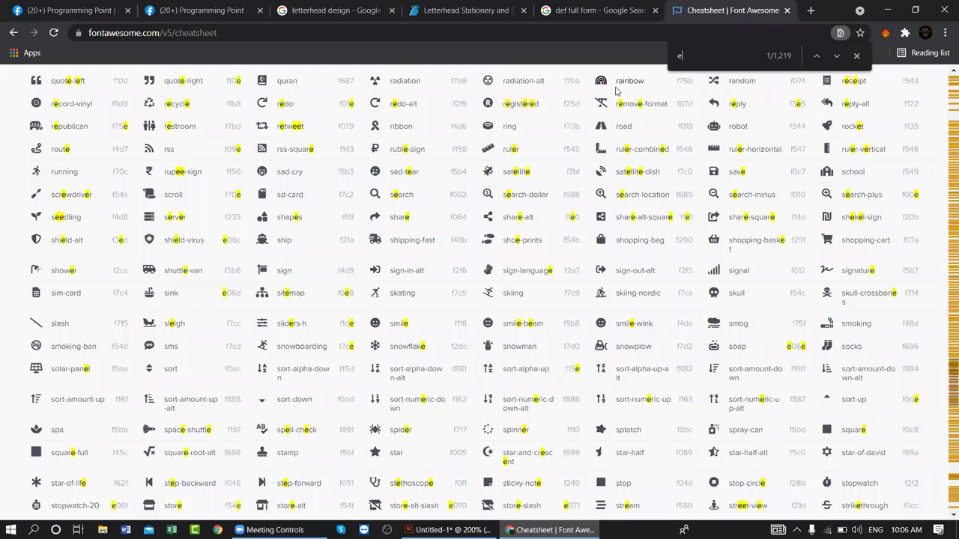
double_click(375, 293)
right_click(384, 298)
click(400, 298)
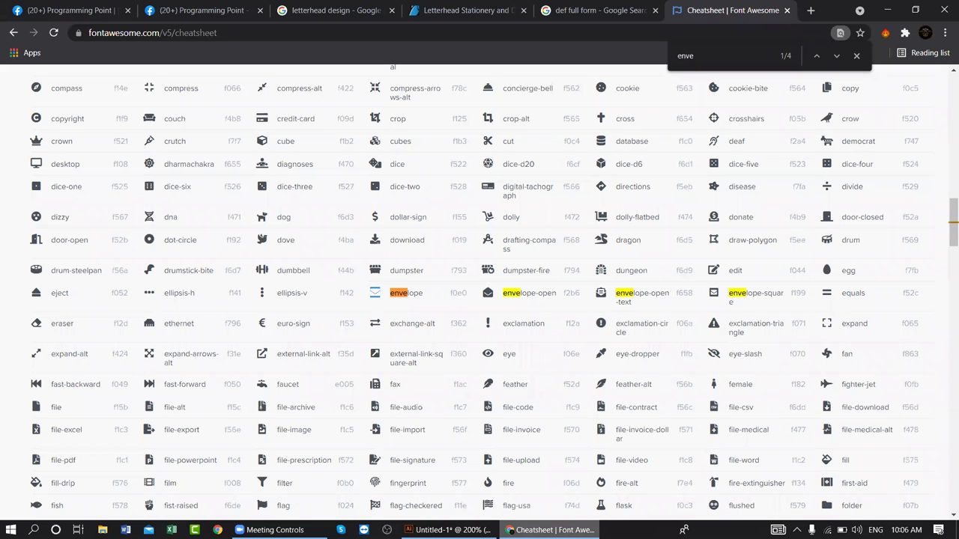
click(448, 529)
- Replace the second icon's phone glyph with the envelope and centre it in its square frame
double_click(307, 292)
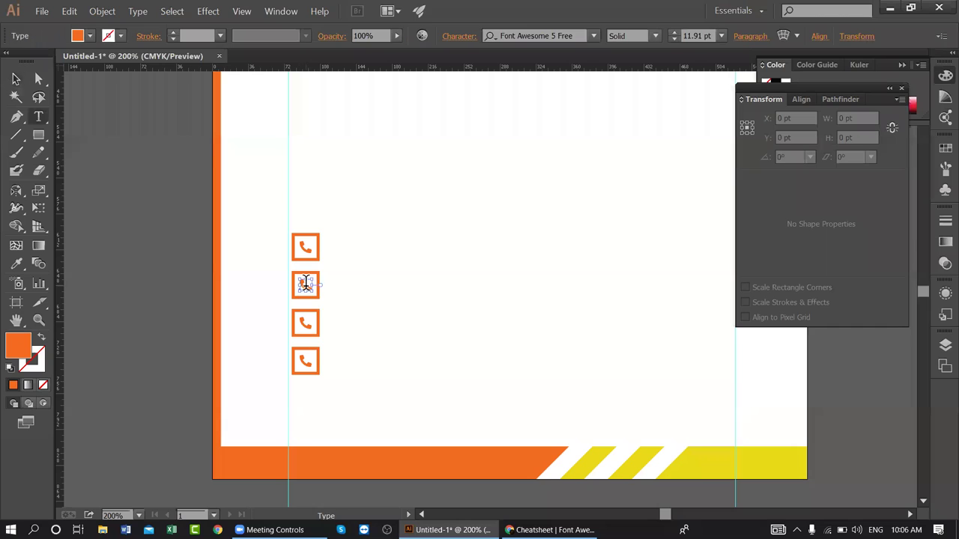
drag(302, 280, 321, 304)
key(ctrl+v)
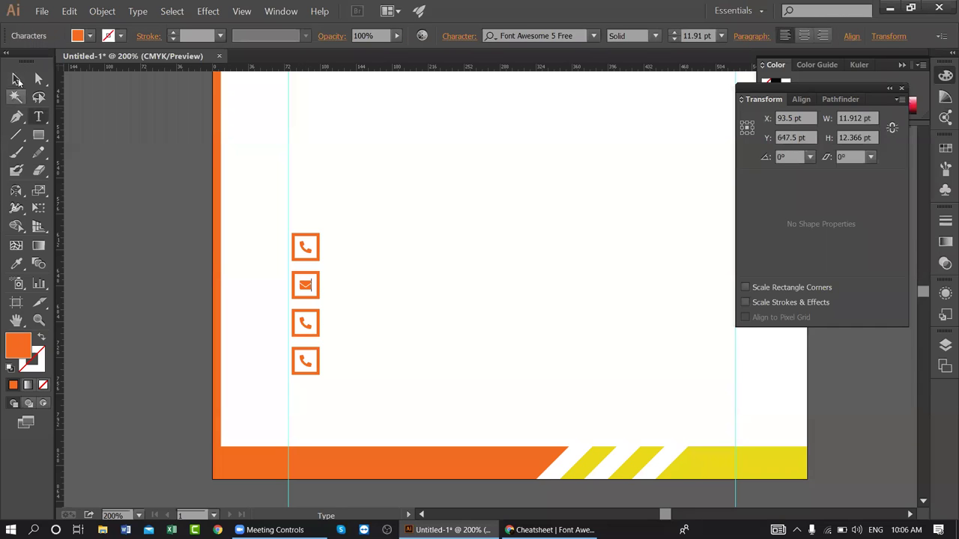
click(16, 79)
shift+click(317, 272)
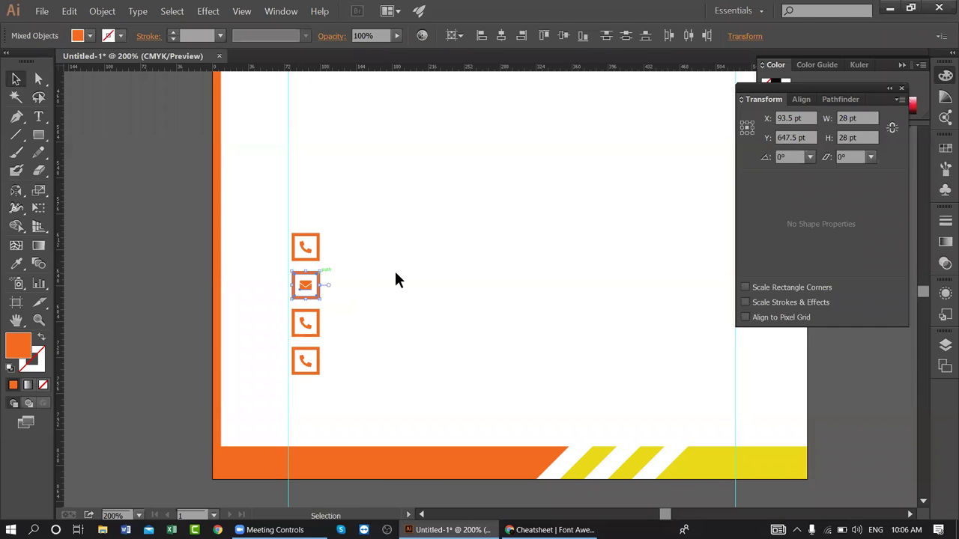
click(313, 277)
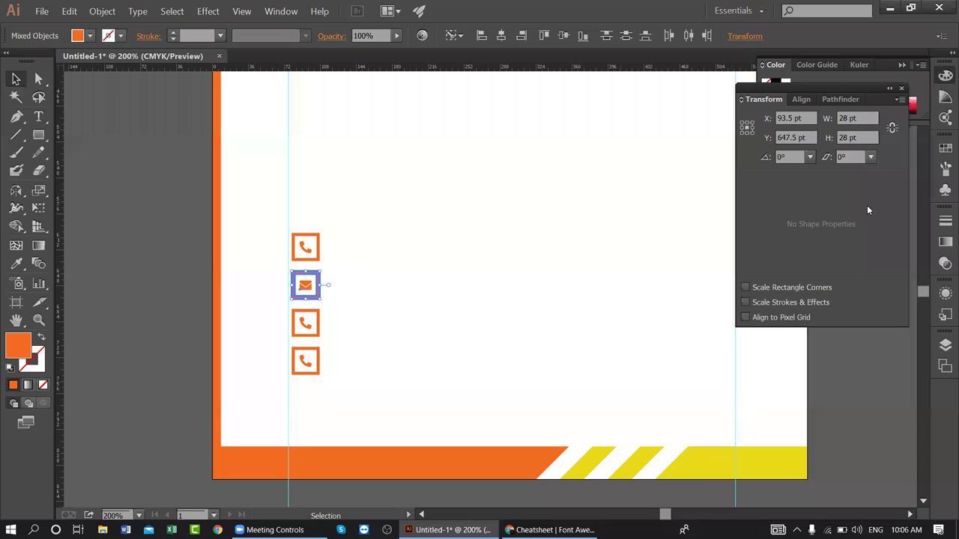
click(801, 99)
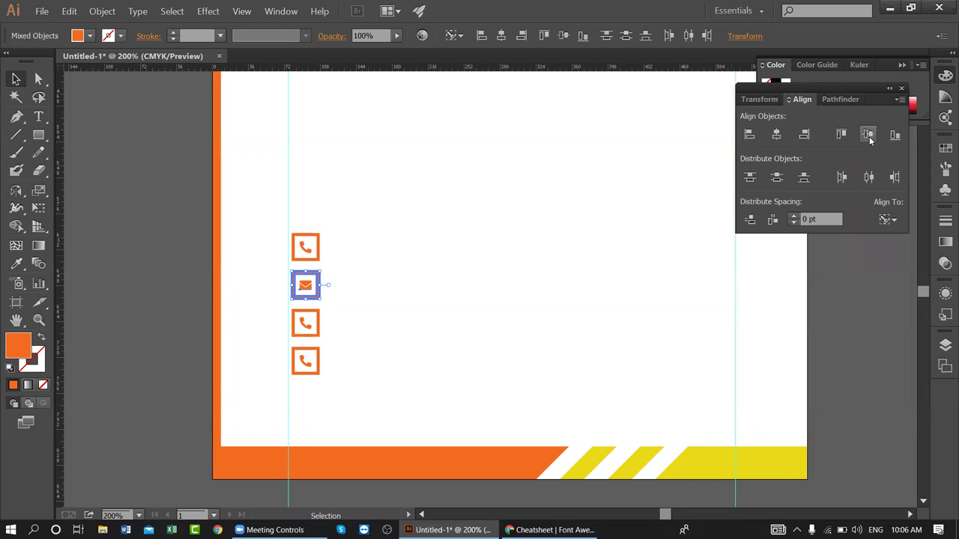
click(349, 328)
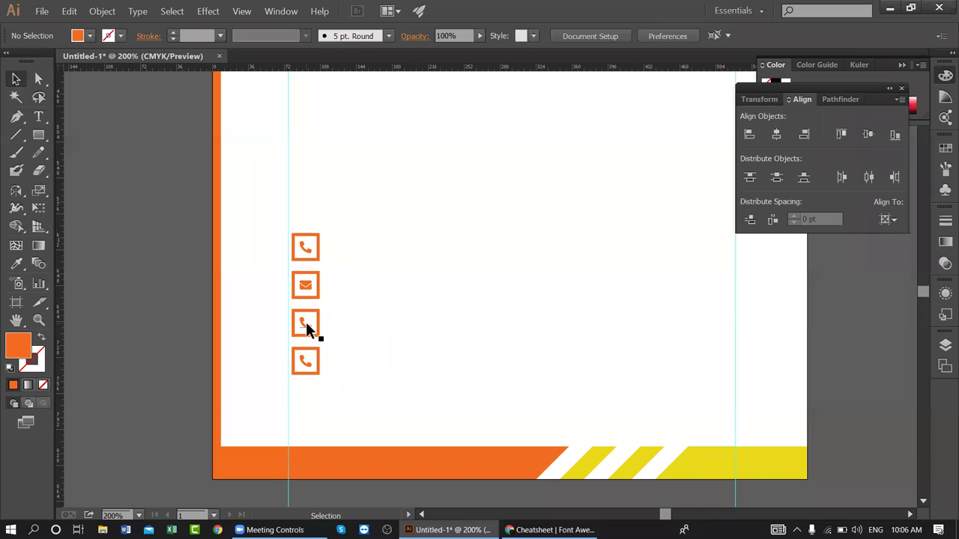
click(306, 322)
click(551, 530)
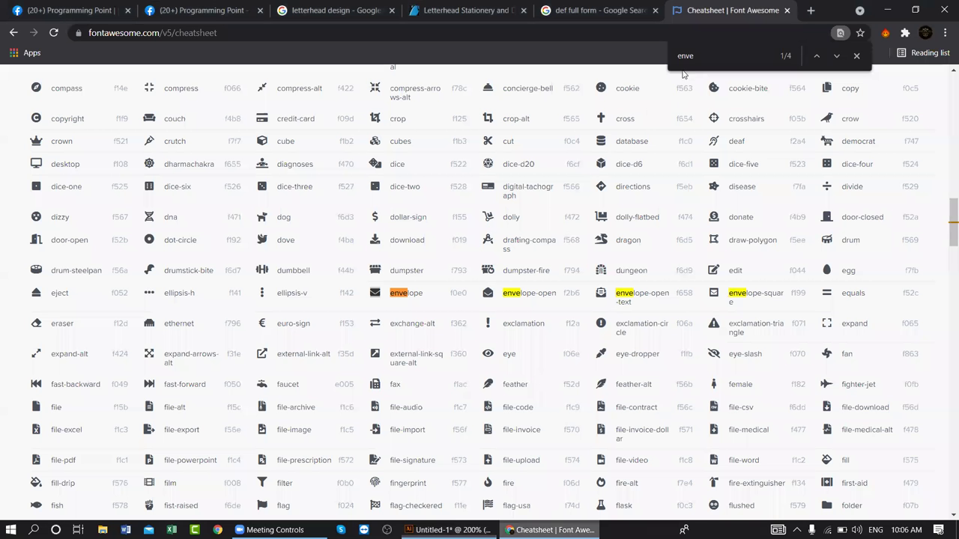
- Search the cheatsheet for 'web', then go to flaticon.com in a new tab
key(ctrl+f)
text(web)
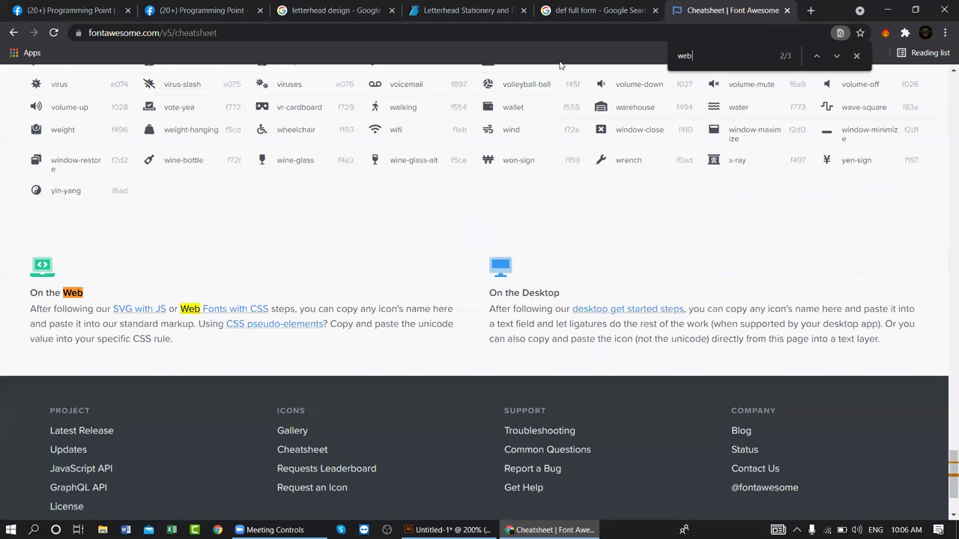
click(811, 10)
text(fo)
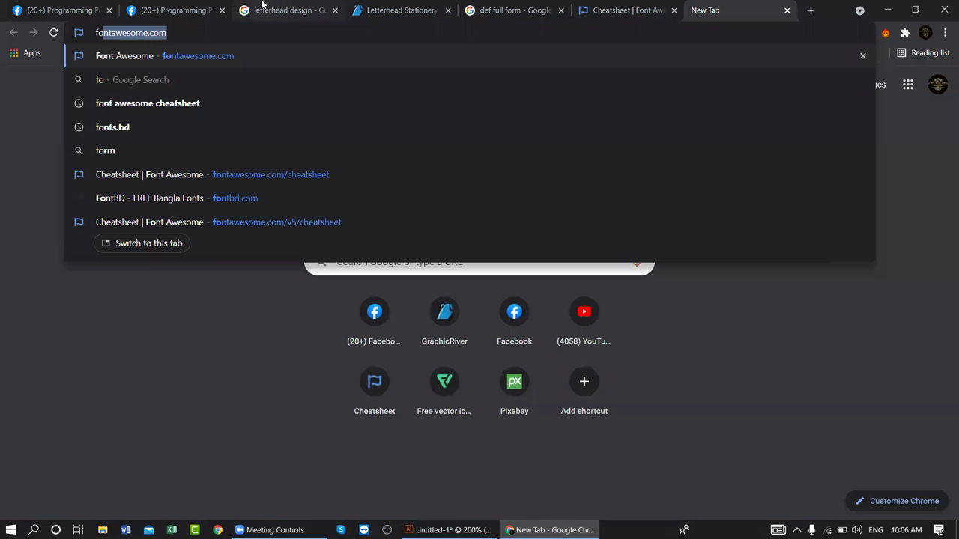
text(lar)
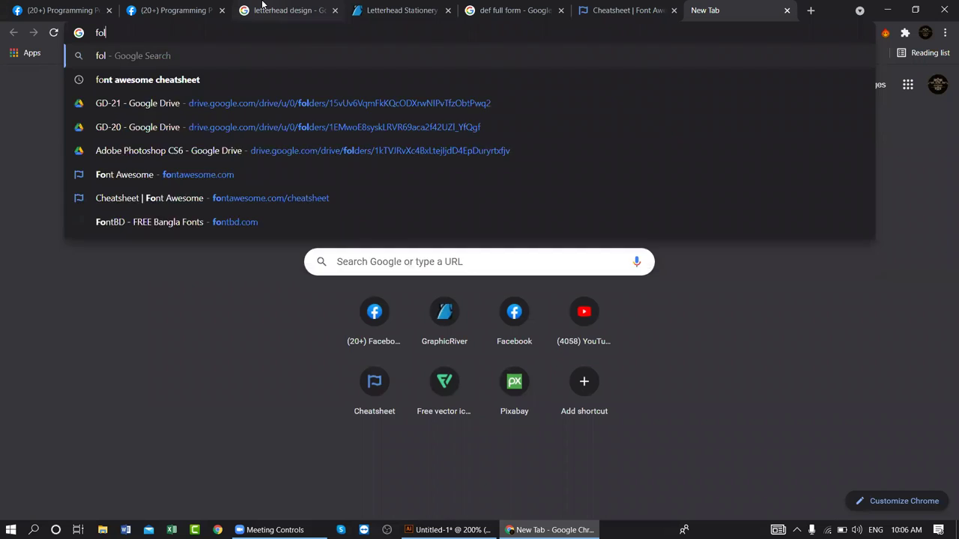
key(BackSpace)
key(BackSpace)
key(BackSpace)
key(BackSpace)
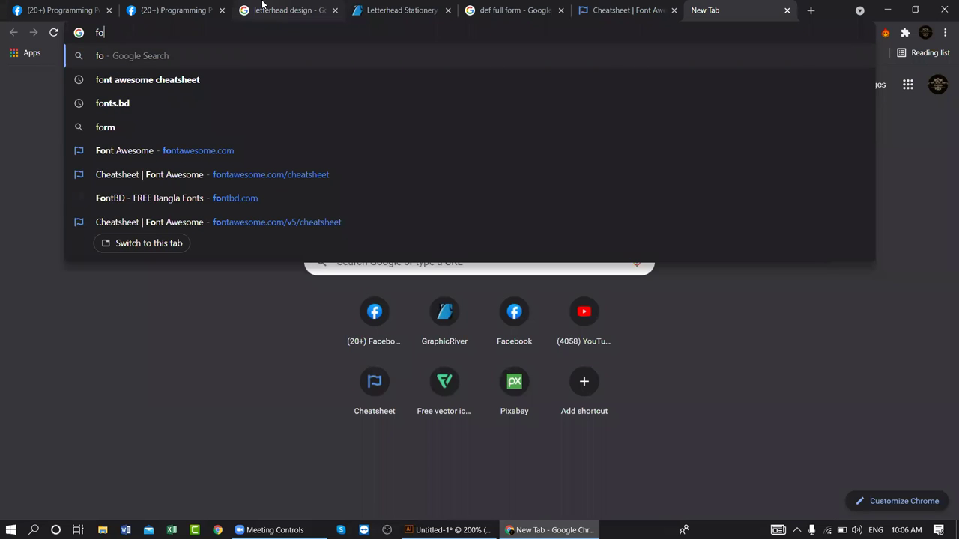
text(l)
key(BackSpace)
text(t)
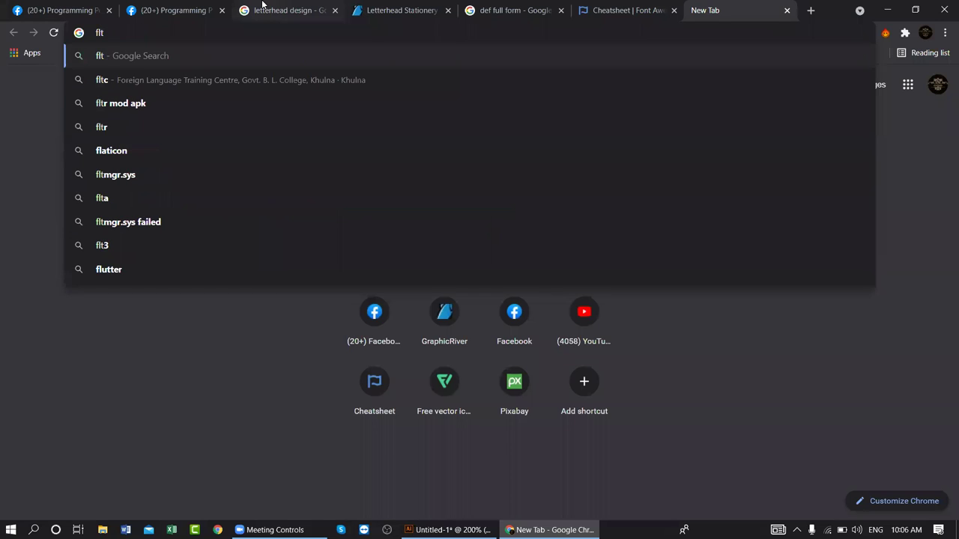
key(BackSpace)
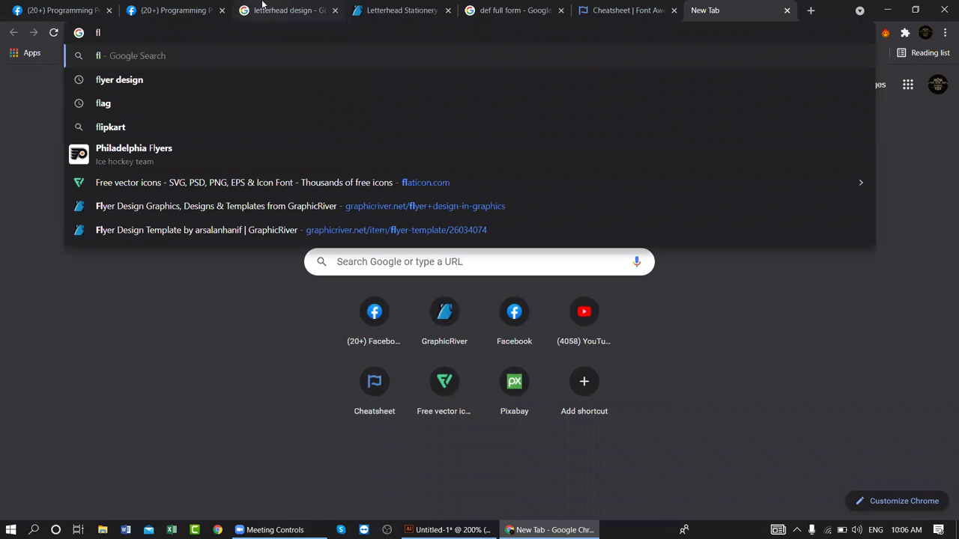
text(t)
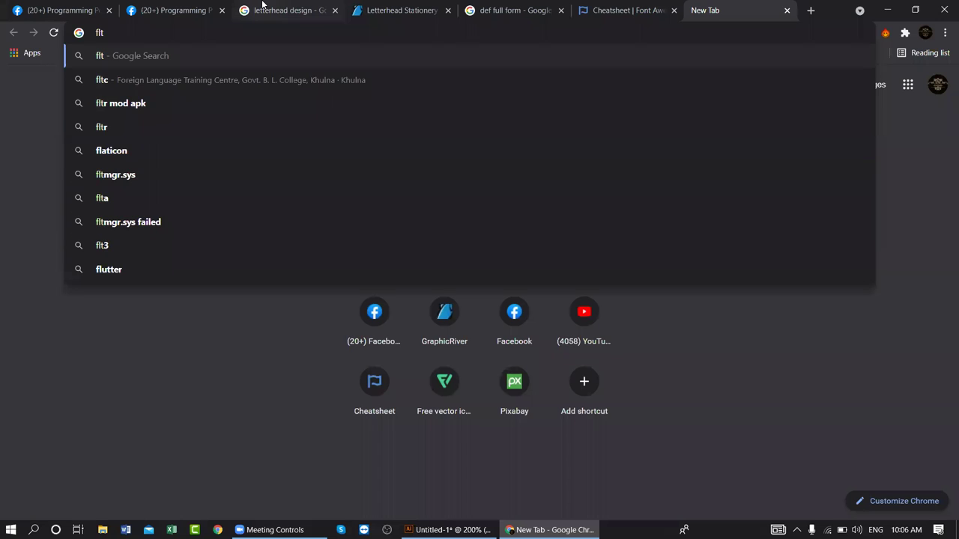
key(BackSpace)
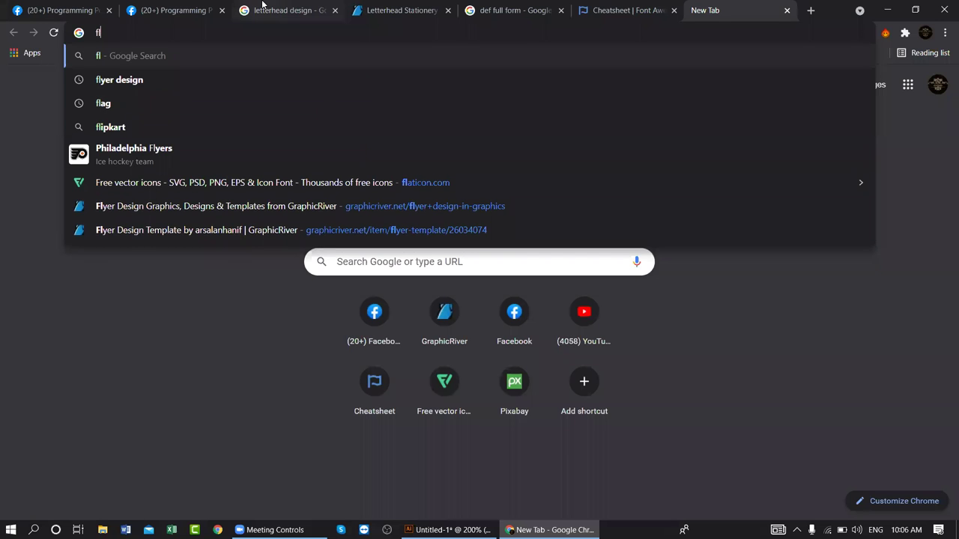
key(BackSpace)
text(lat)
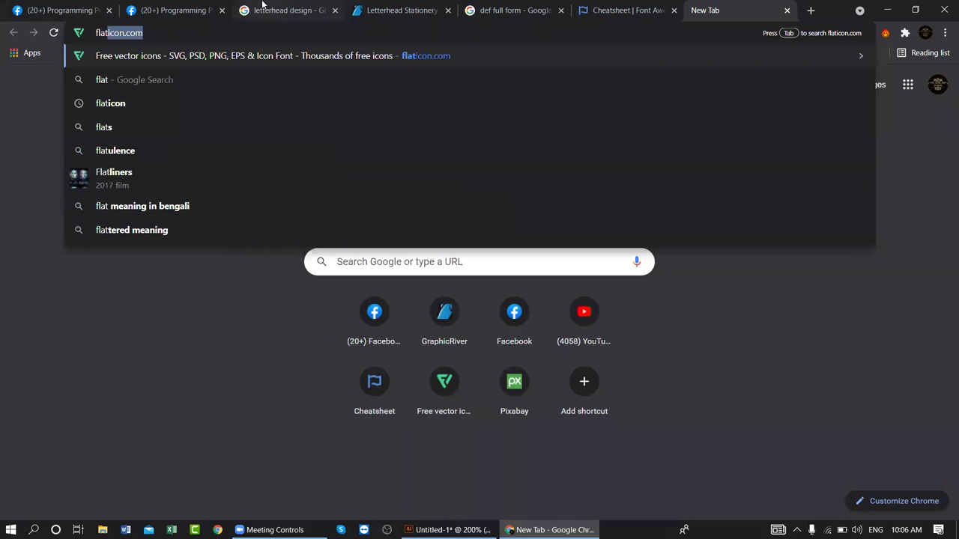
key(Return)
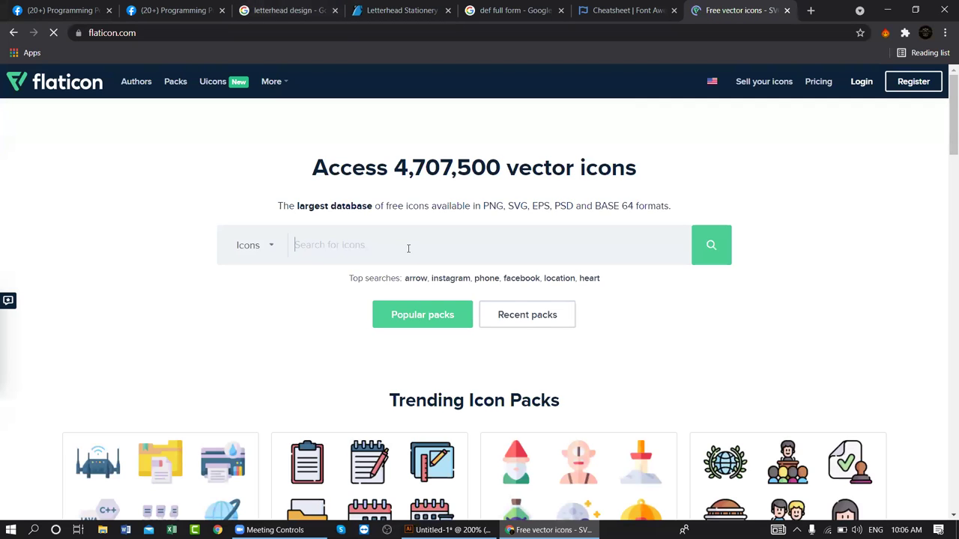
- Search Flaticon for 'web' and look through the globe icon results
text(web)
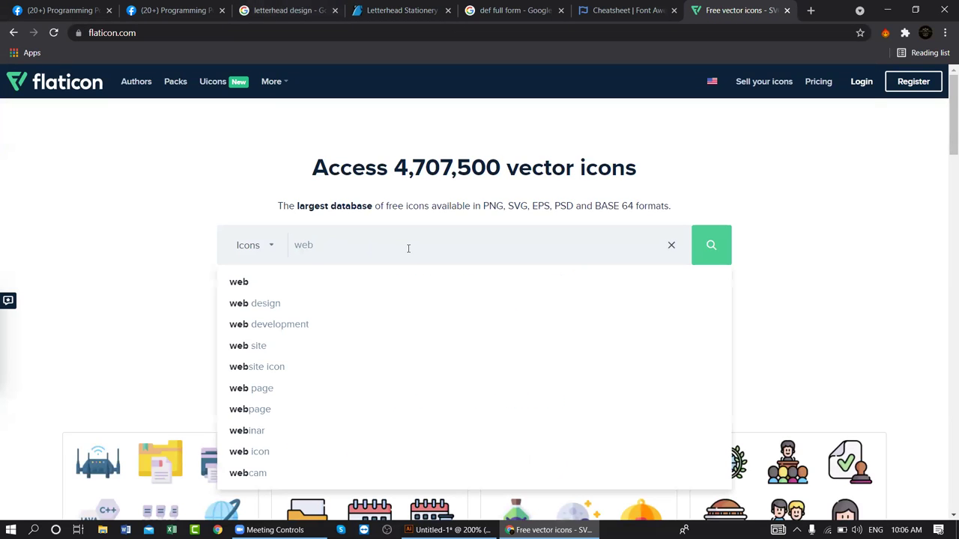
click(696, 236)
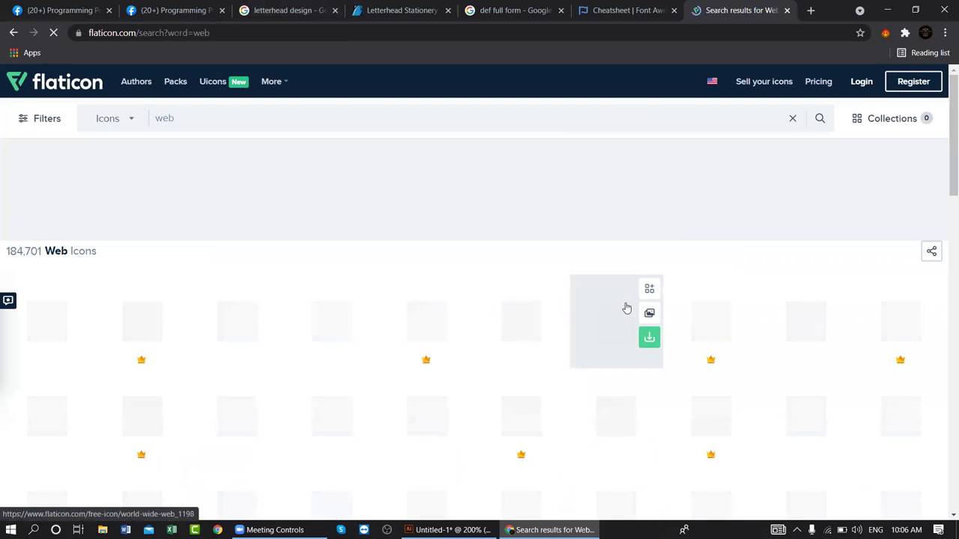
scroll(626, 309, down, 1)
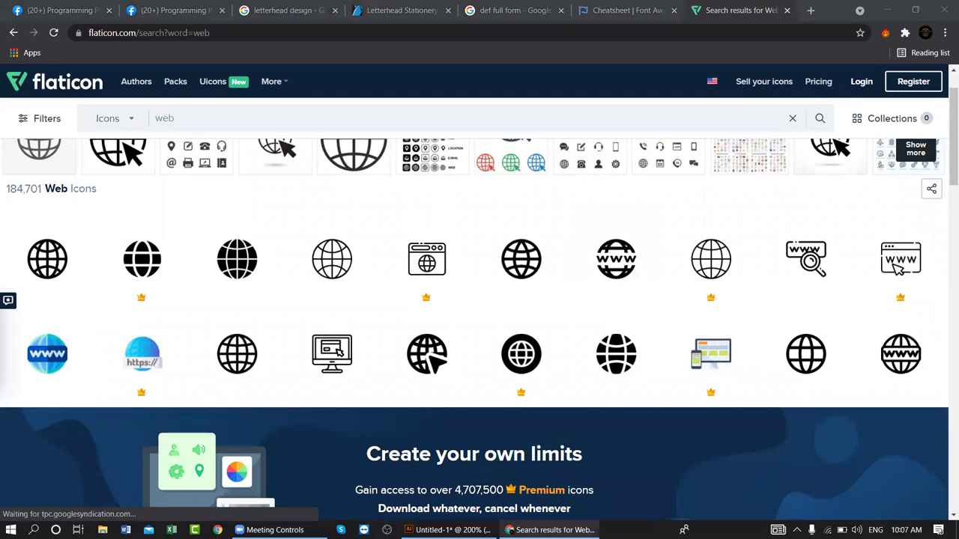
mouse_move(361, 383)
click(448, 530)
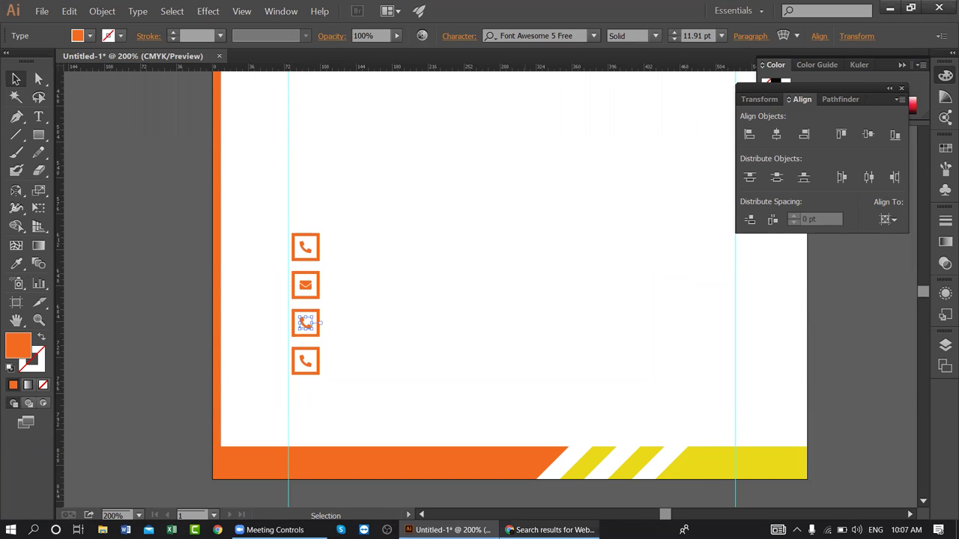
click(550, 530)
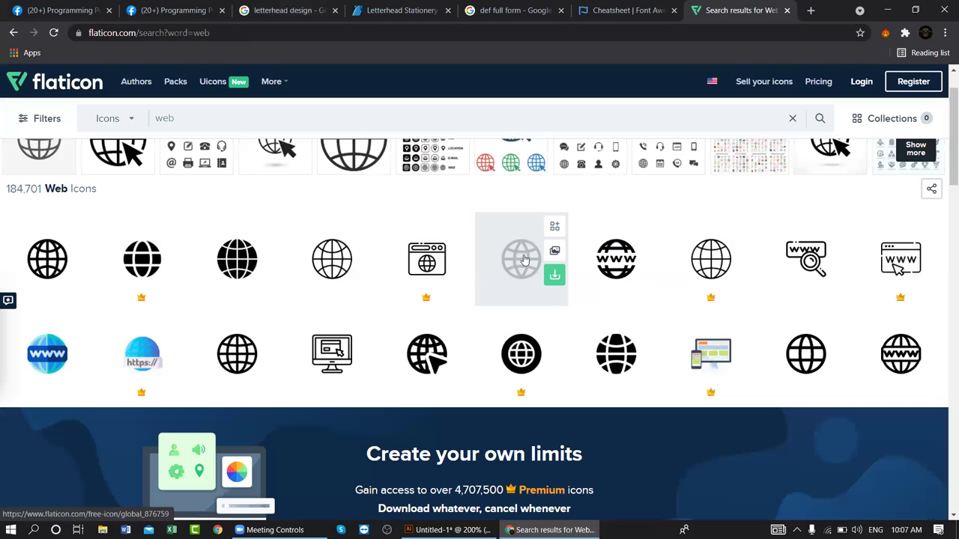
- Browse the Flaticon web results, previewing a solid globe icon's details
click(611, 11)
scroll(275, 282, up, 2)
scroll(287, 273, up, 12)
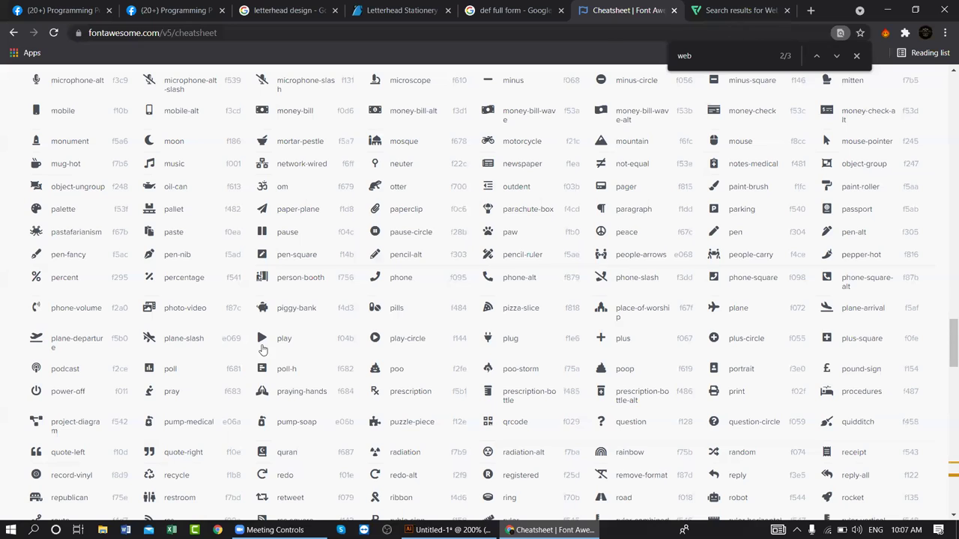
click(735, 17)
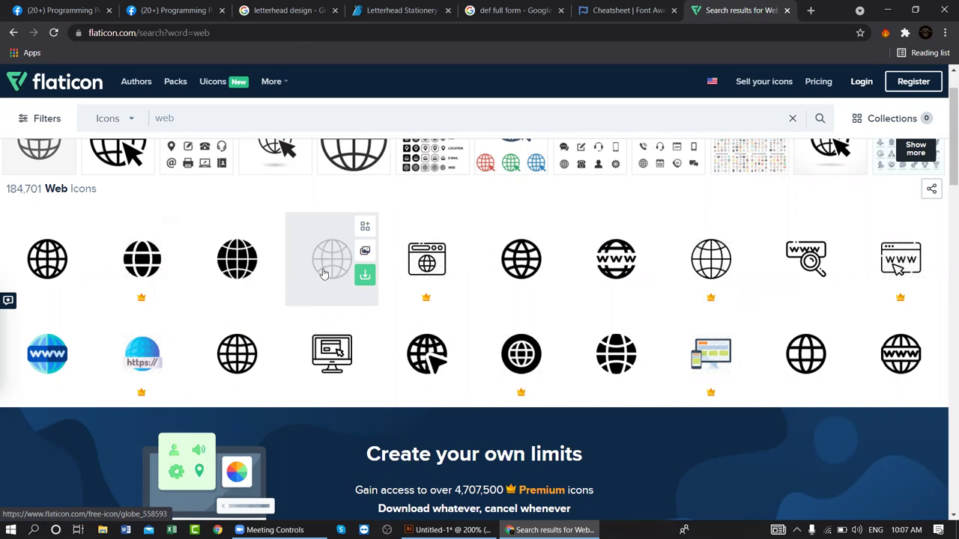
click(220, 264)
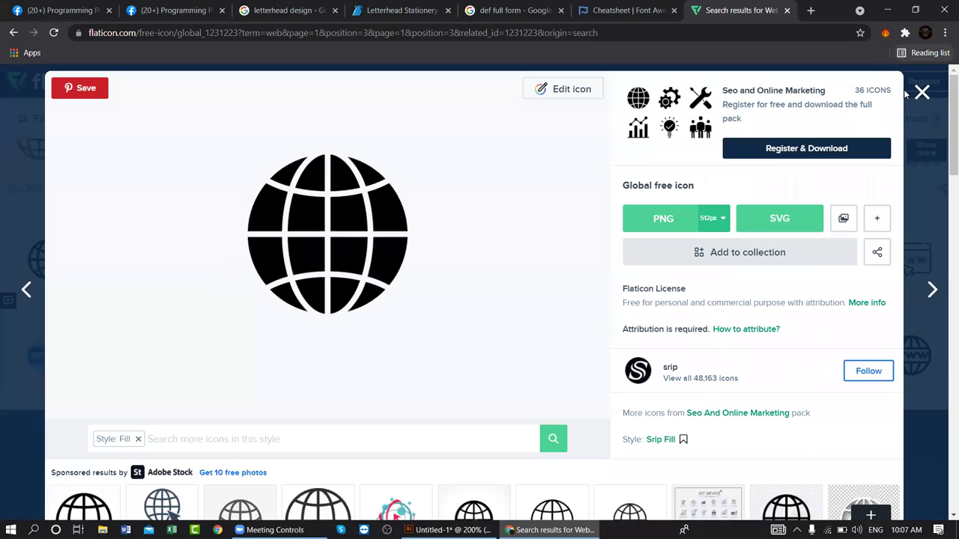
click(921, 91)
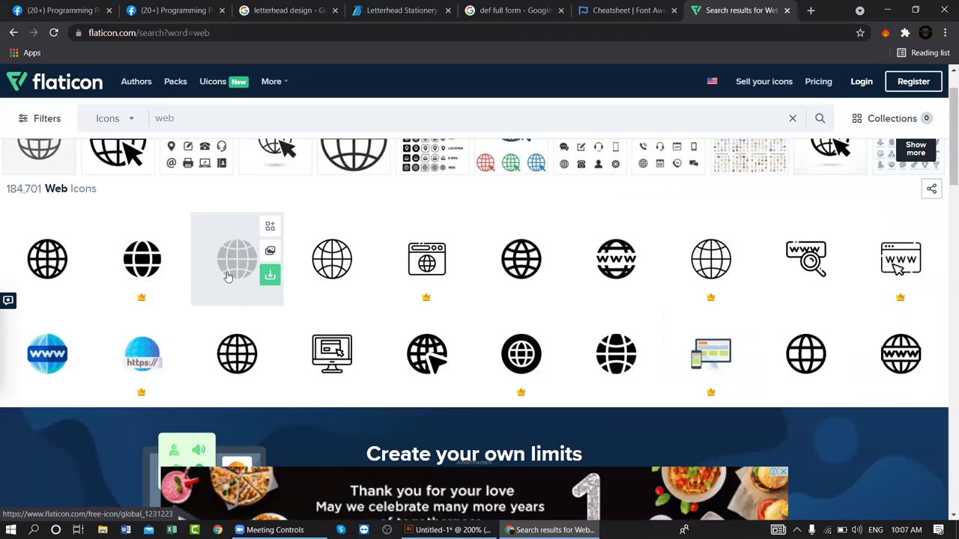
scroll(228, 277, down, 5)
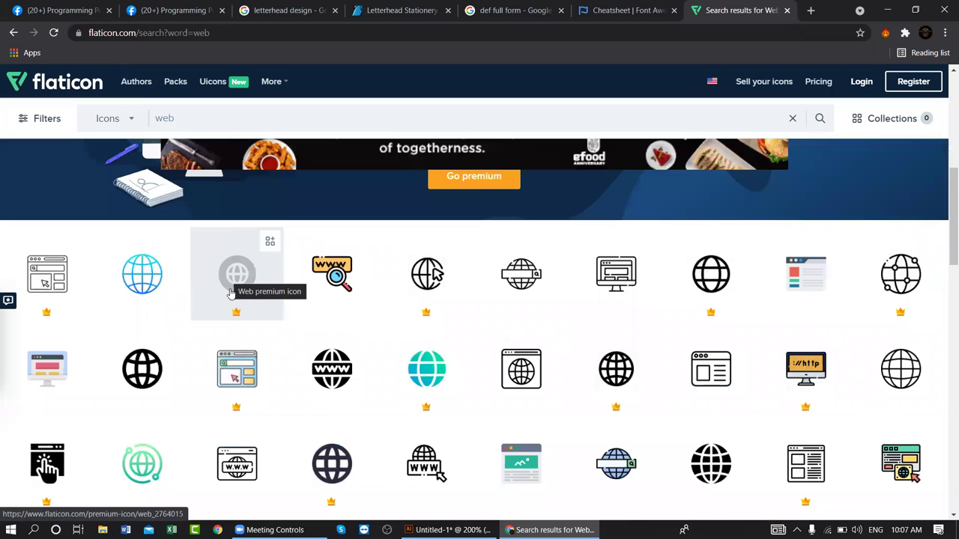
scroll(237, 307, up, 4)
scroll(238, 307, down, 7)
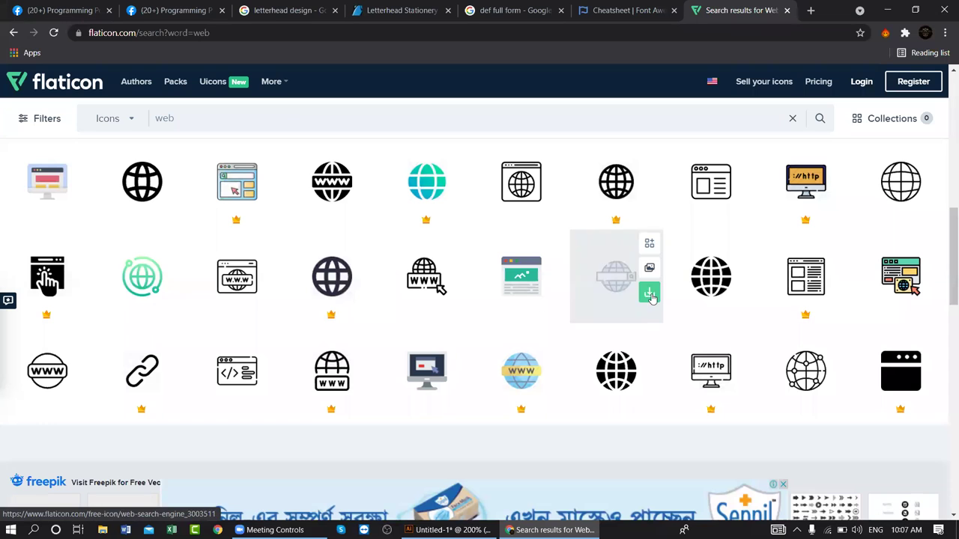
scroll(703, 282, up, 7)
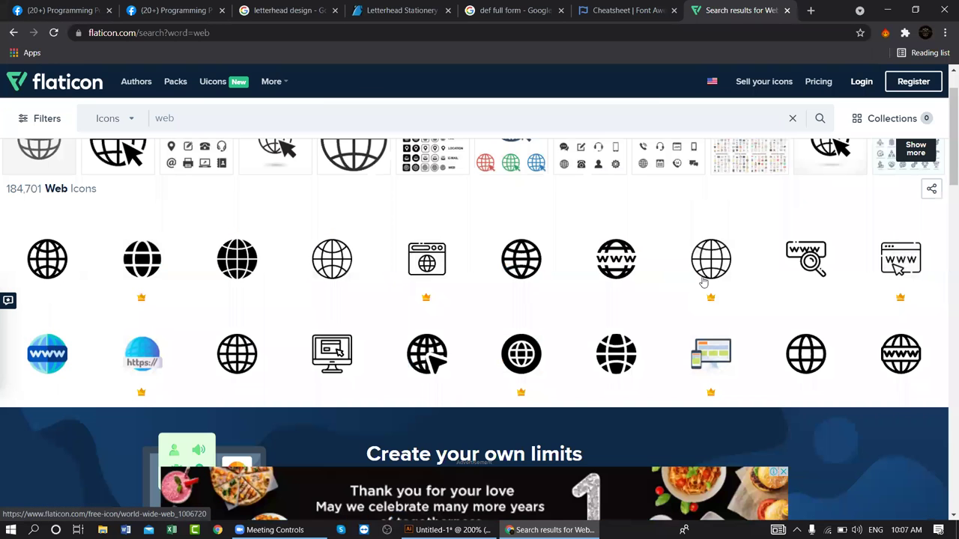
scroll(703, 282, down, 7)
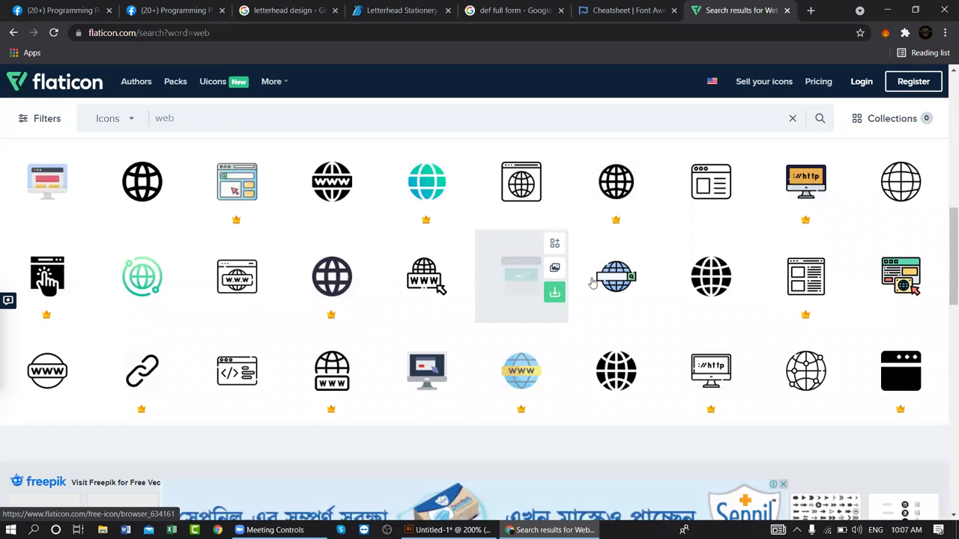
- Download the black World Wide Web globe as world-wide-web.eps and drag it into Illustrator
click(711, 277)
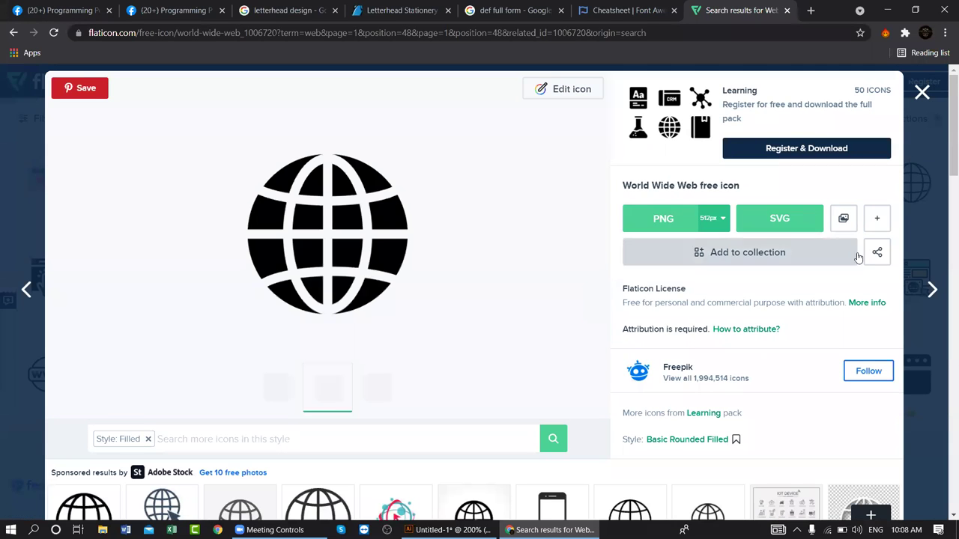
click(876, 218)
click(853, 256)
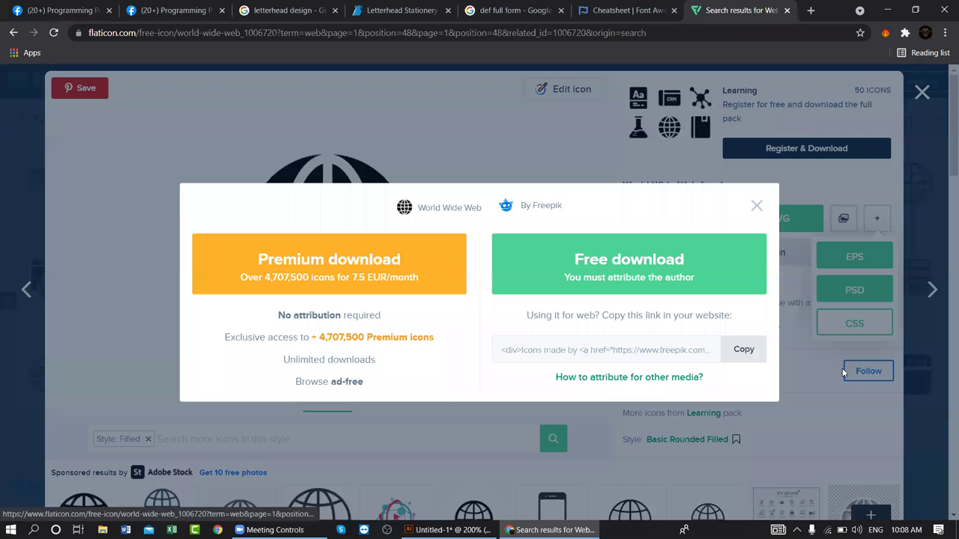
click(656, 267)
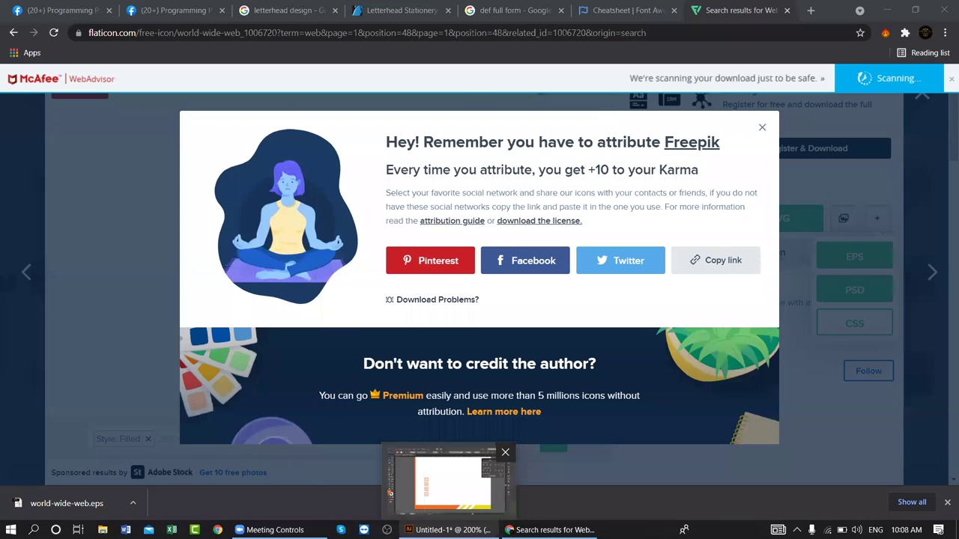
drag(30, 509, 469, 303)
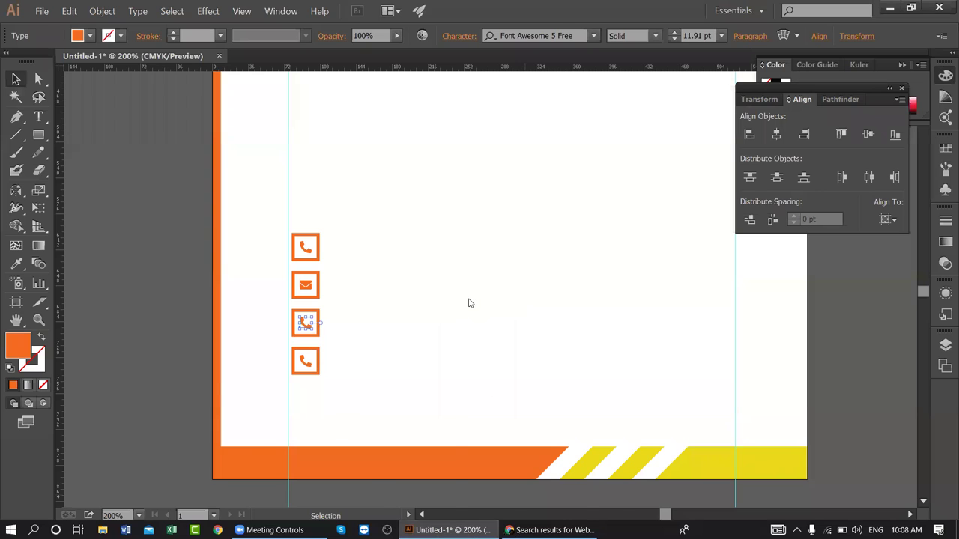
- Embed the placed globe artwork and scale it down proportionally to icon size
click(194, 36)
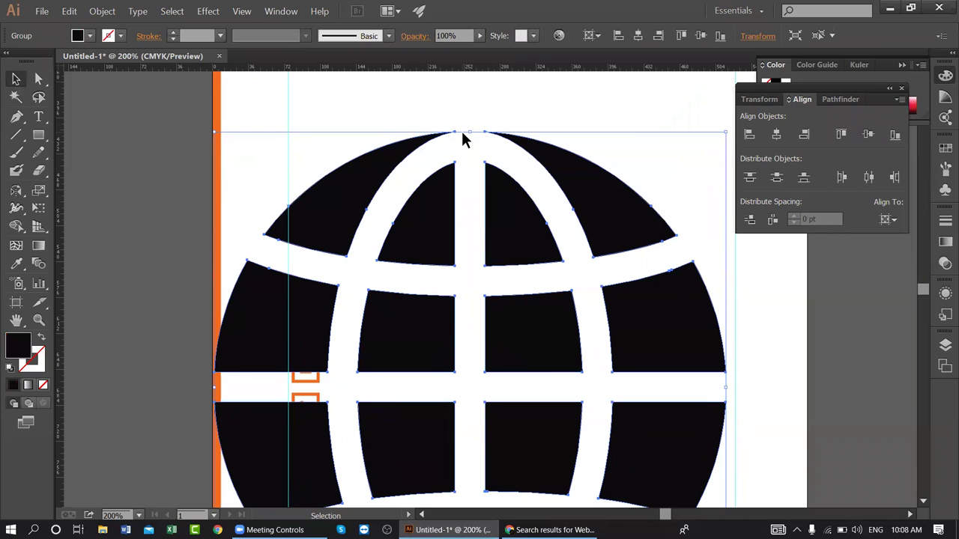
key(shift)
drag(471, 135, 469, 354)
drag(439, 283, 439, 255)
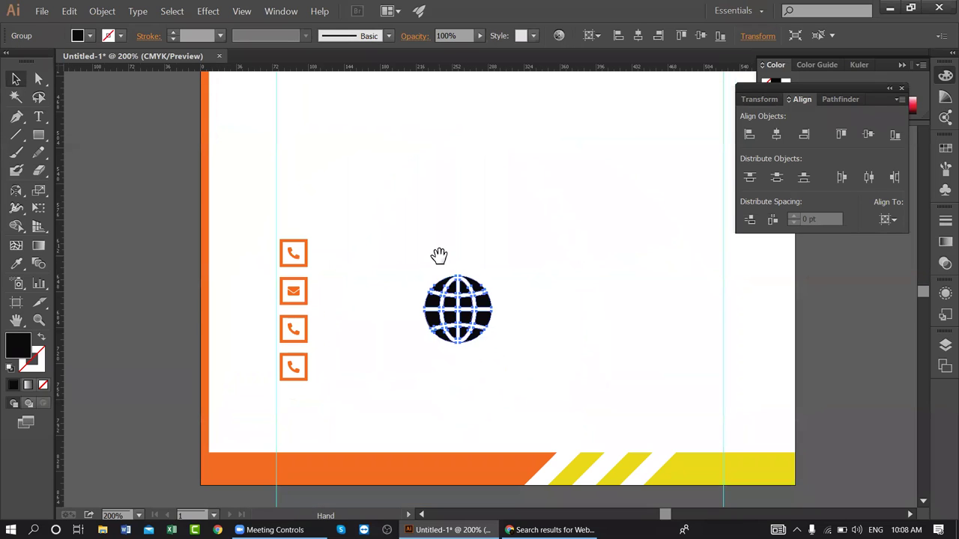
- Ungroup the globe and combine its pieces into one compound path
right_click(474, 314)
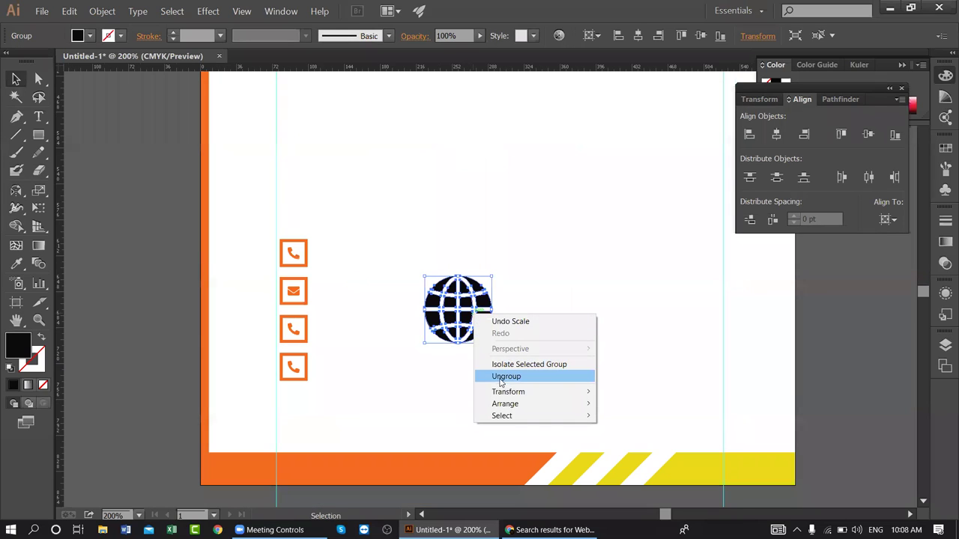
click(500, 376)
right_click(477, 294)
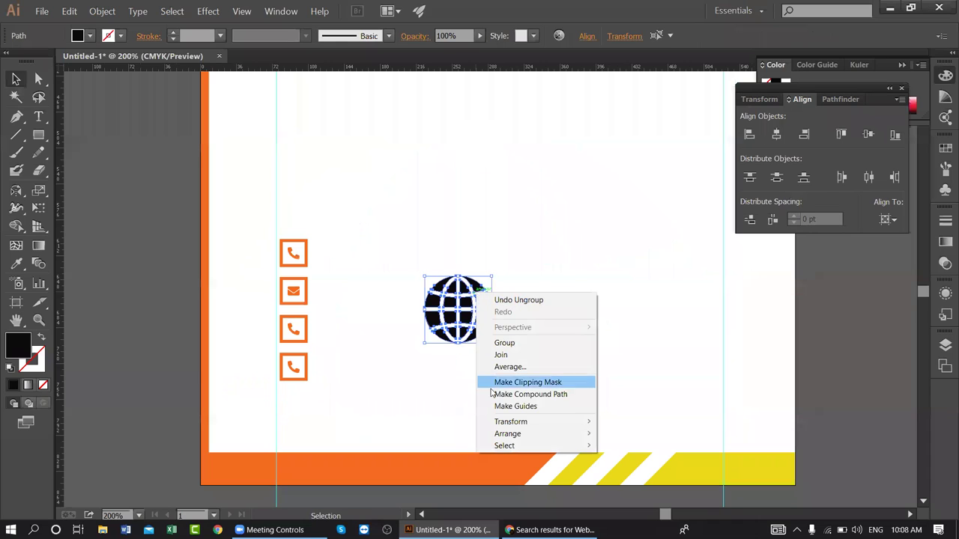
click(492, 394)
click(531, 247)
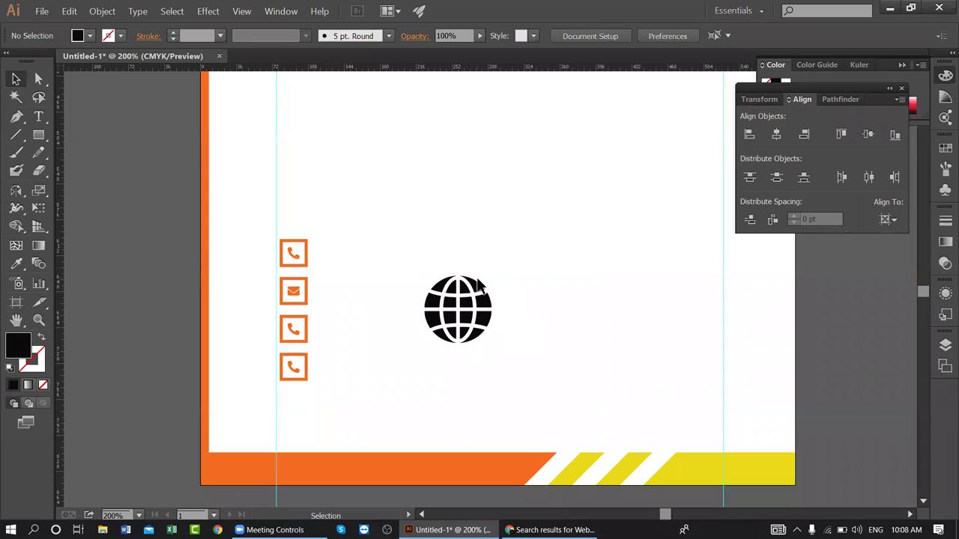
click(477, 286)
drag(492, 369, 420, 264)
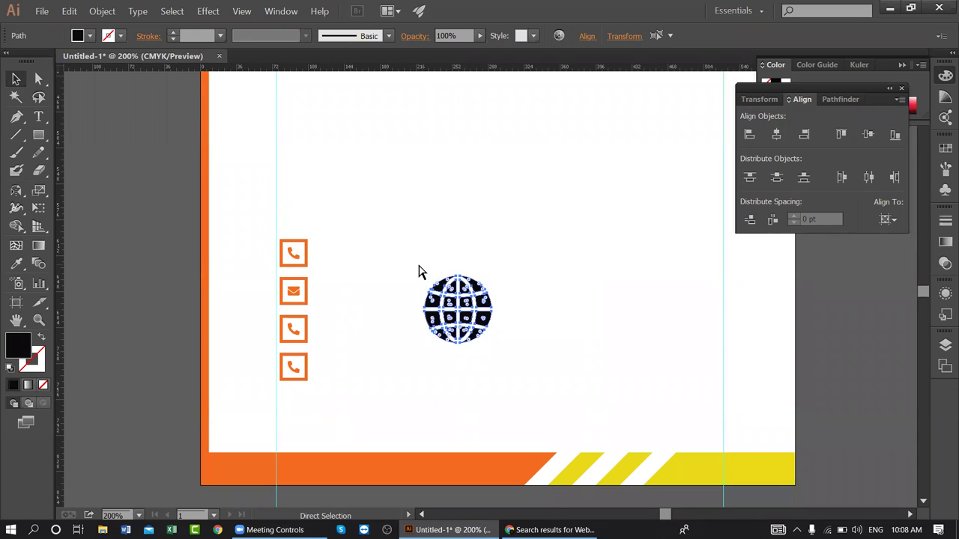
click(563, 206)
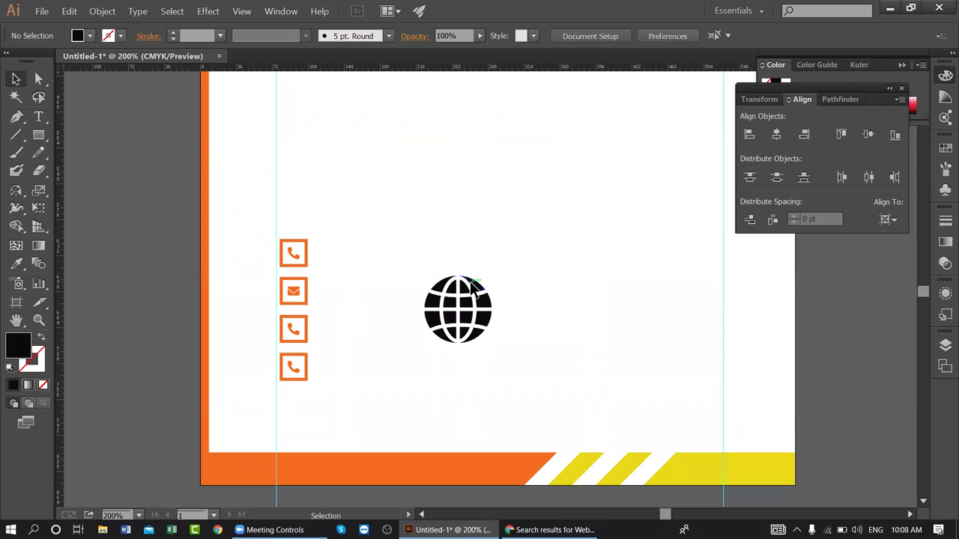
click(478, 293)
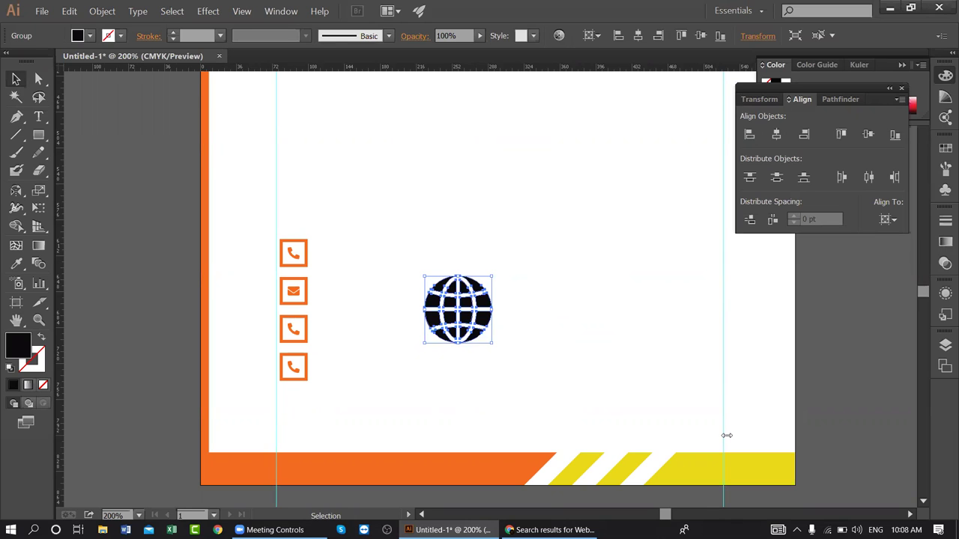
click(536, 372)
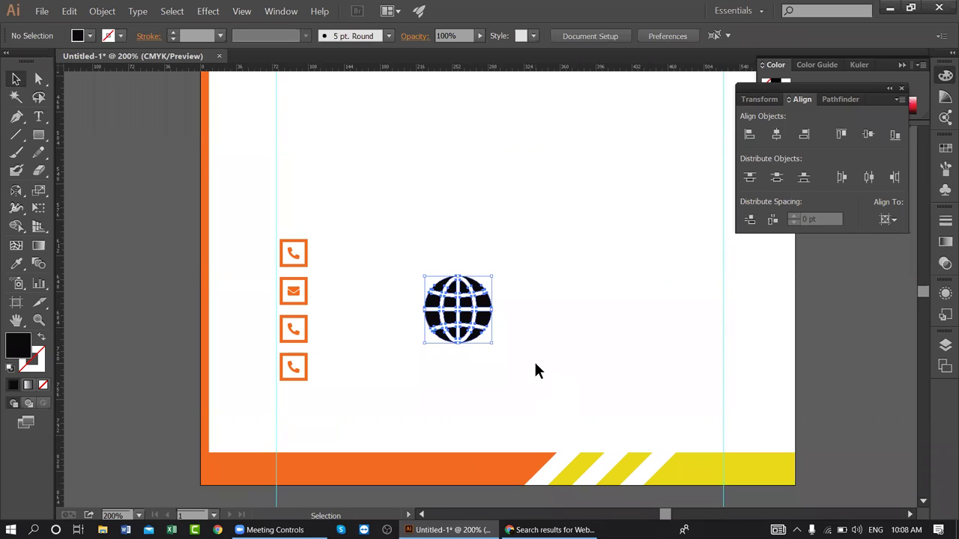
click(482, 335)
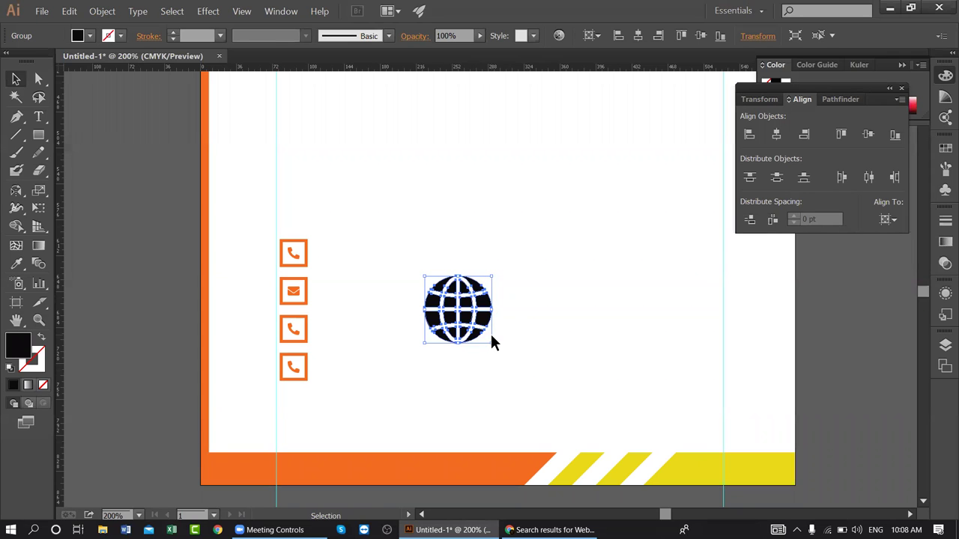
- Eyedropper the orange bar's orange onto the globe
click(523, 309)
click(472, 294)
click(18, 263)
click(249, 455)
click(15, 79)
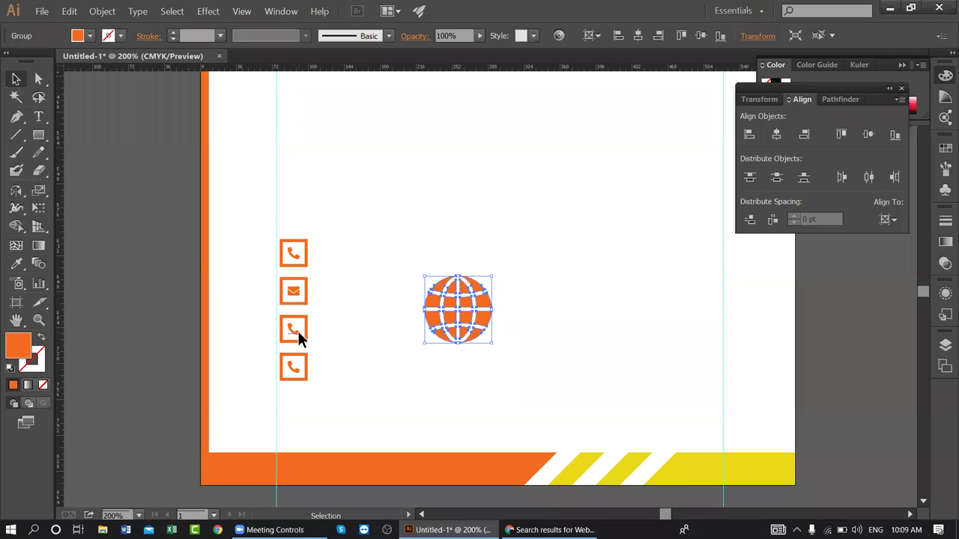
- Delete the third square's phone glyph and move the globe, shrunk to about 11 pt, into it
click(298, 338)
key(Delete)
drag(472, 306, 377, 340)
drag(395, 379, 294, 333)
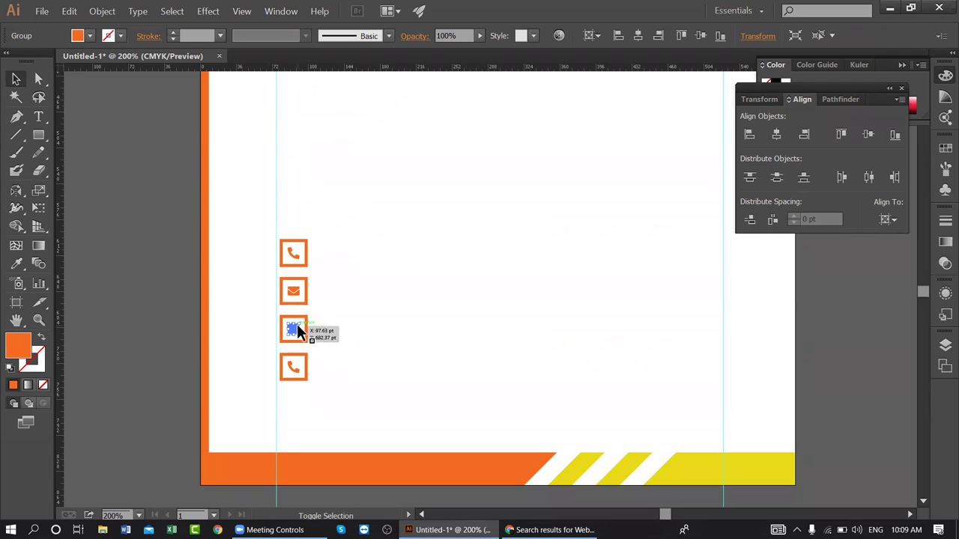
shift+click(306, 322)
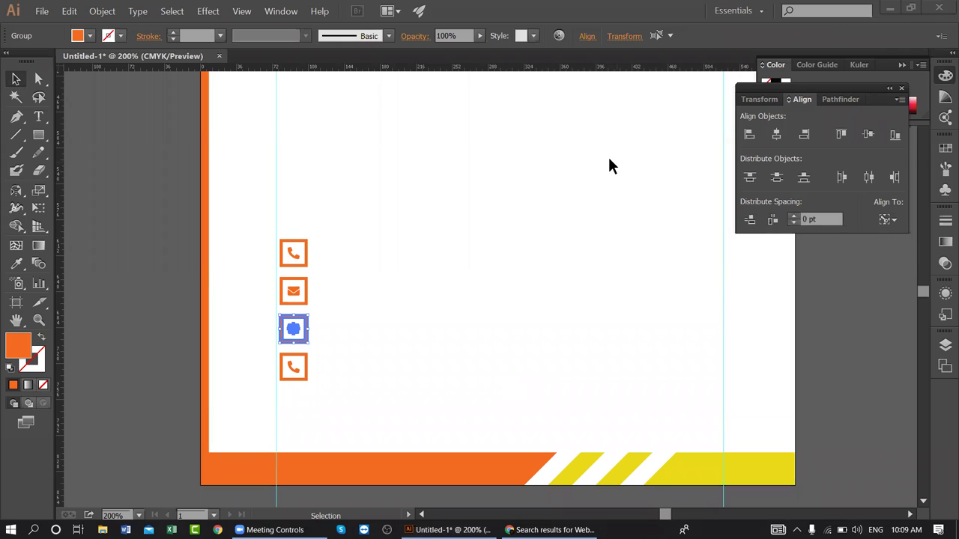
click(334, 339)
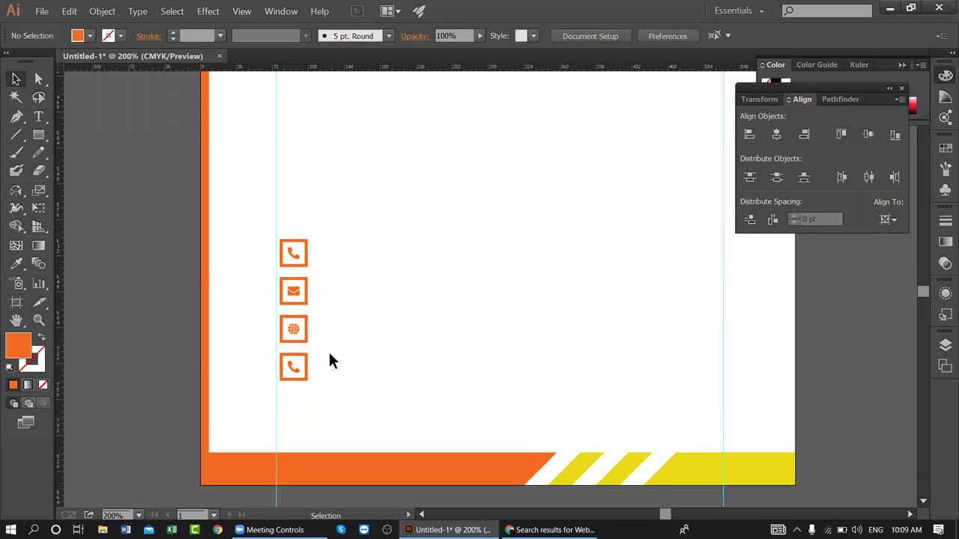
- Zoom to 800% and enlarge the globe to 13 pt within its square
drag(391, 336, 513, 363)
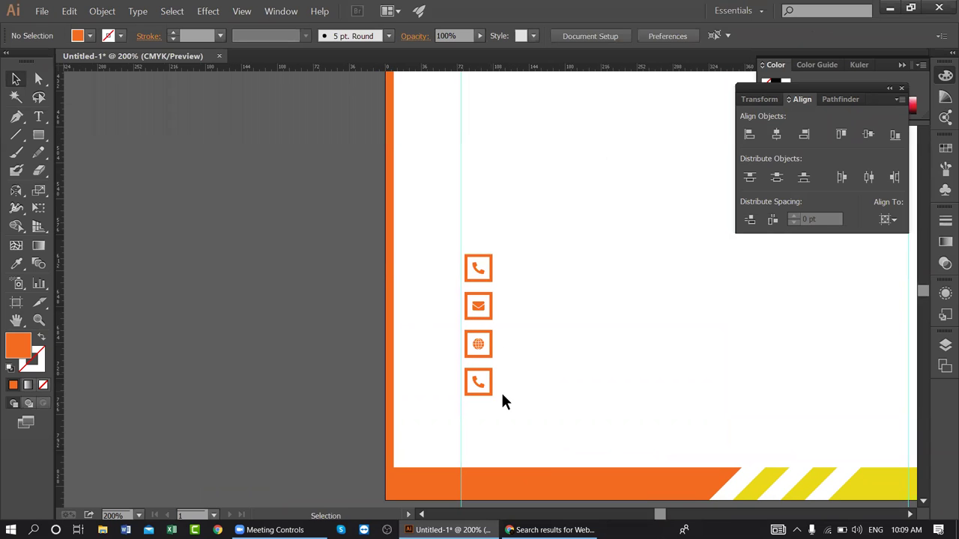
key(ctrl+equal)
key(ctrl+equal)
key(ctrl+equal)
key(ctrl+equal)
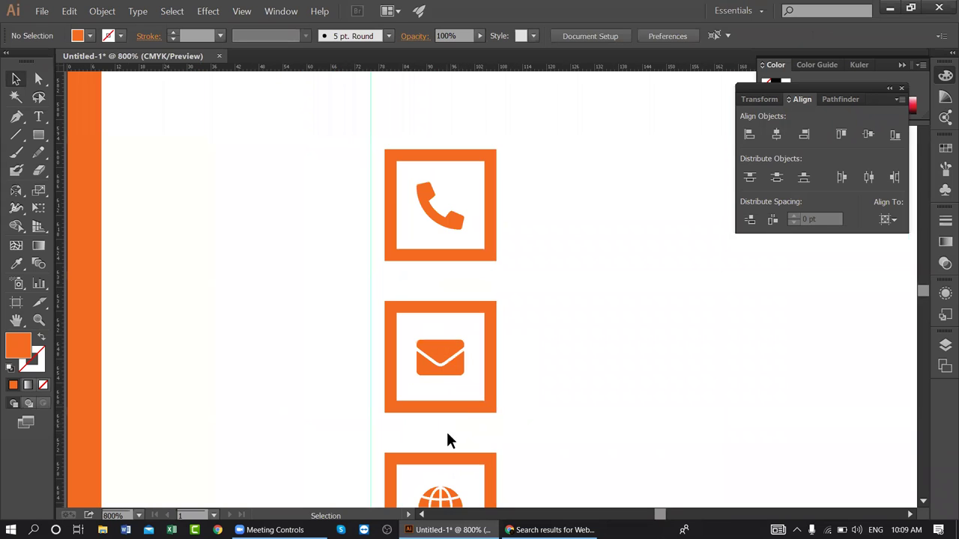
scroll(448, 440, down, 3)
click(447, 419)
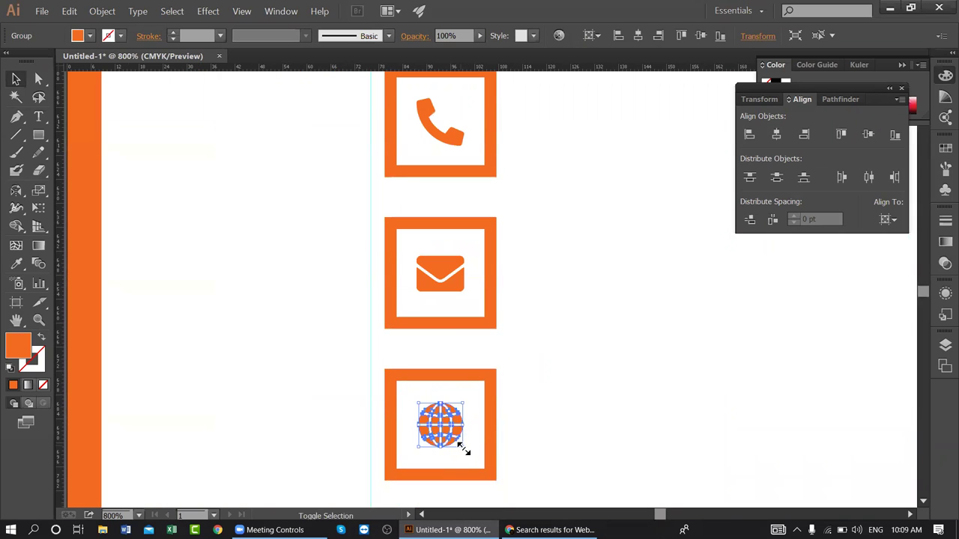
drag(463, 447, 470, 455)
click(540, 438)
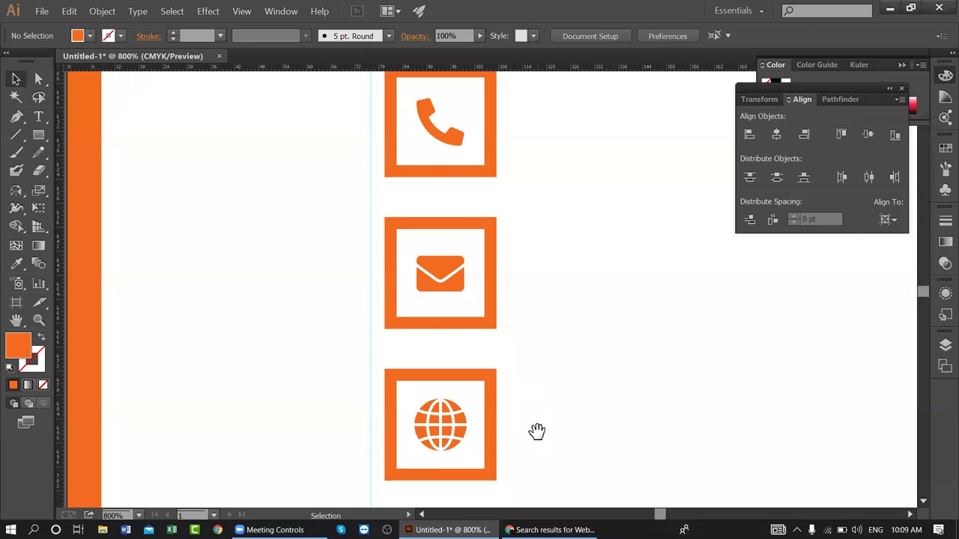
drag(537, 431, 432, 124)
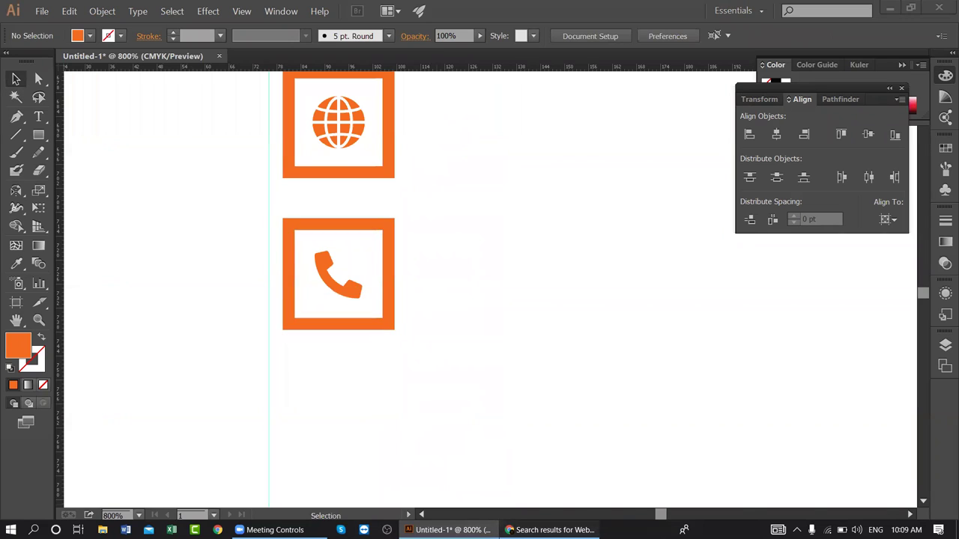
key(alt+Tab)
- Dismiss the attribution reminder and search Flaticon for 'loca' map location icons
click(762, 132)
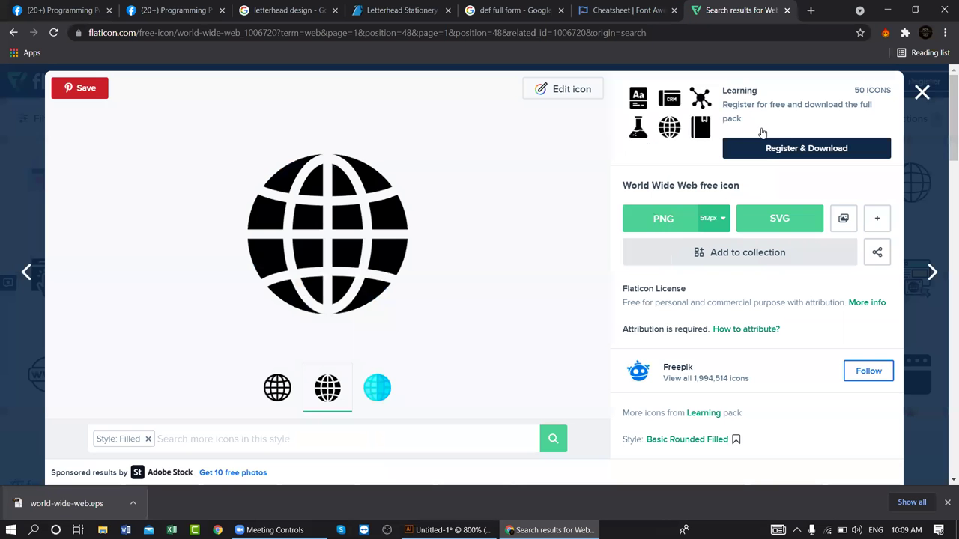
click(918, 93)
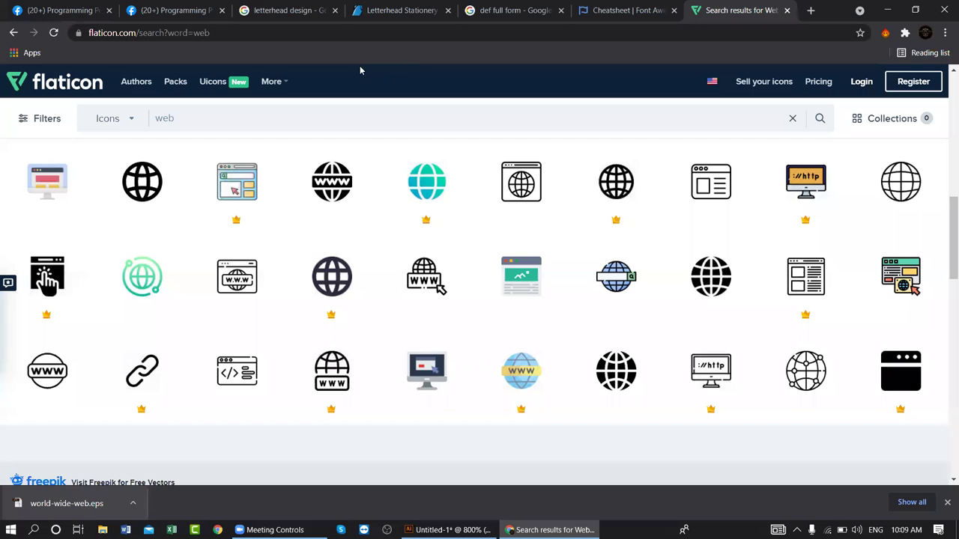
scroll(402, 165, up, 5)
drag(186, 129, 30, 120)
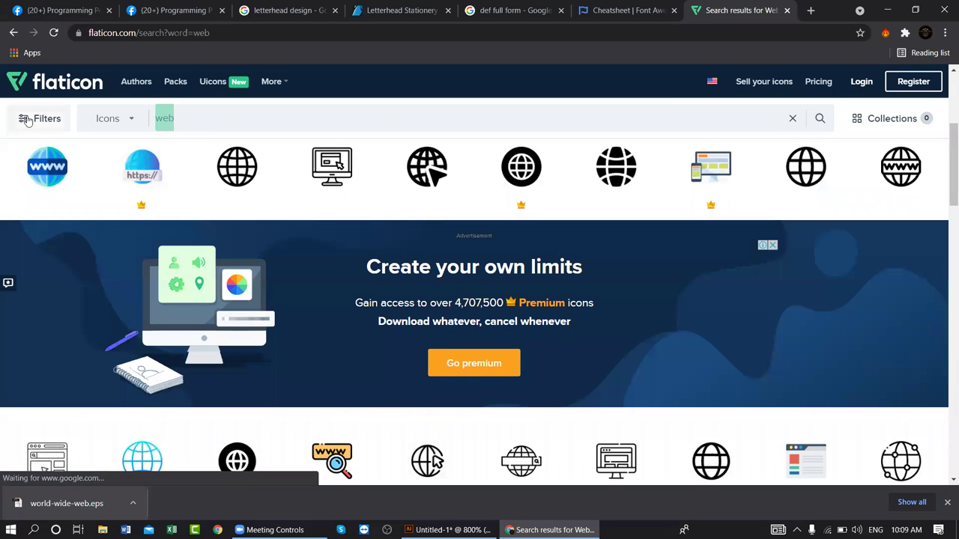
text(loca)
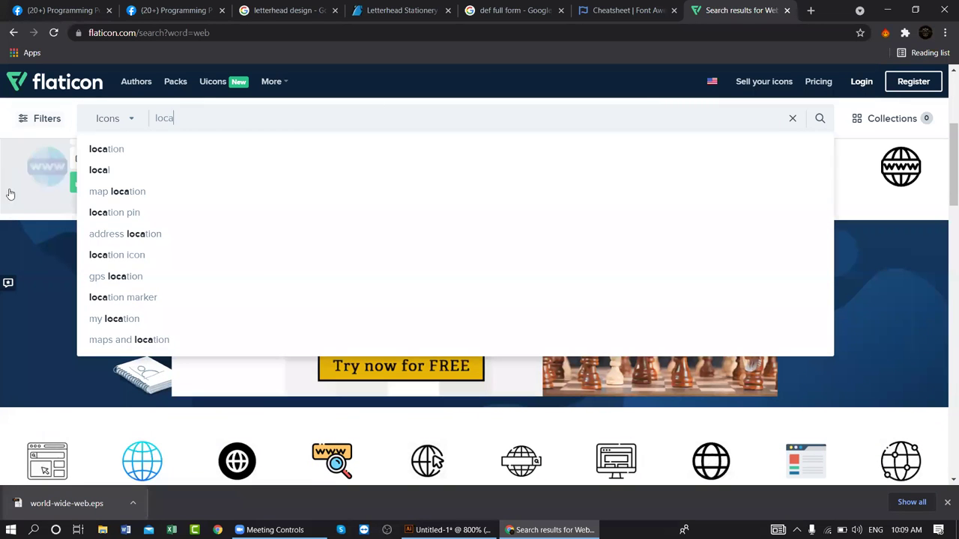
click(166, 192)
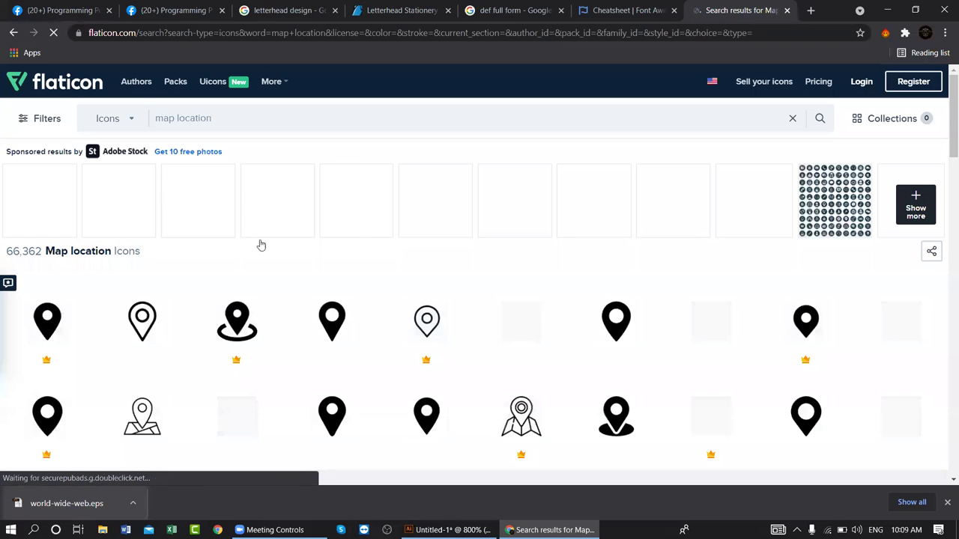
scroll(334, 253, down, 1)
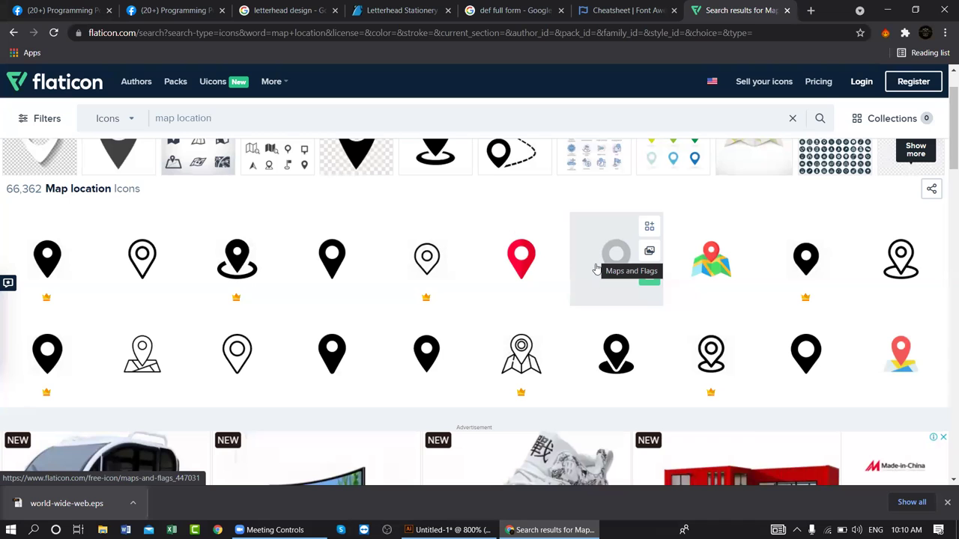
- Download the filled location pin icon as EPS and return to the Illustrator letterhead
click(604, 352)
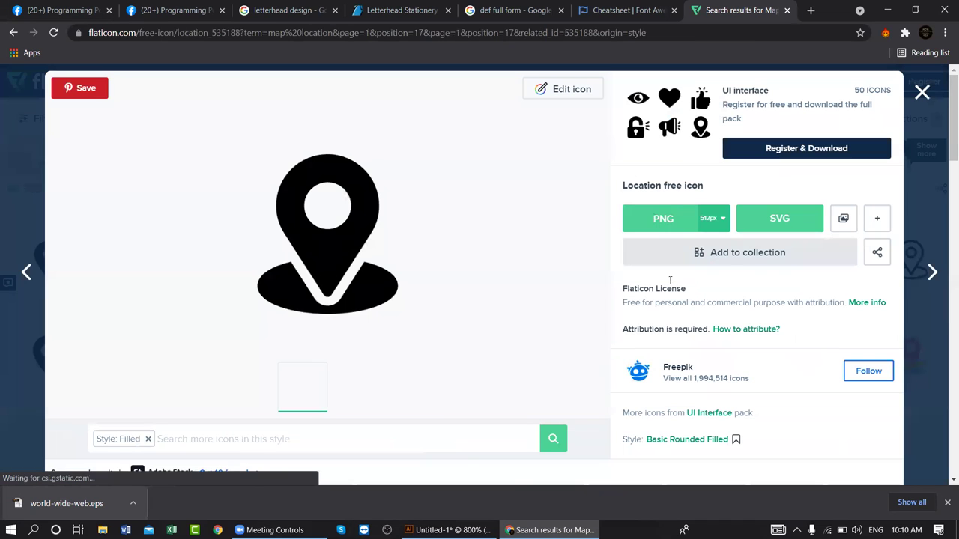
click(878, 220)
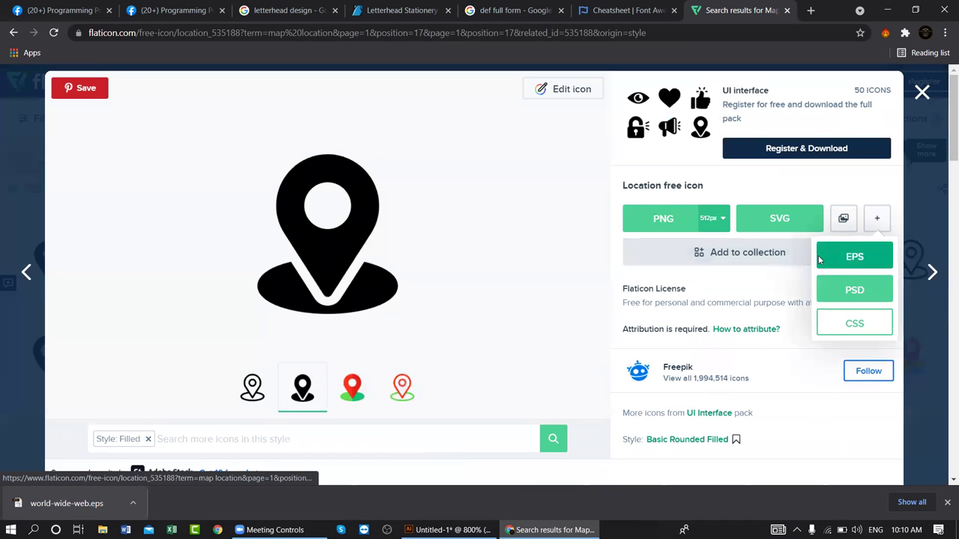
click(855, 254)
click(648, 255)
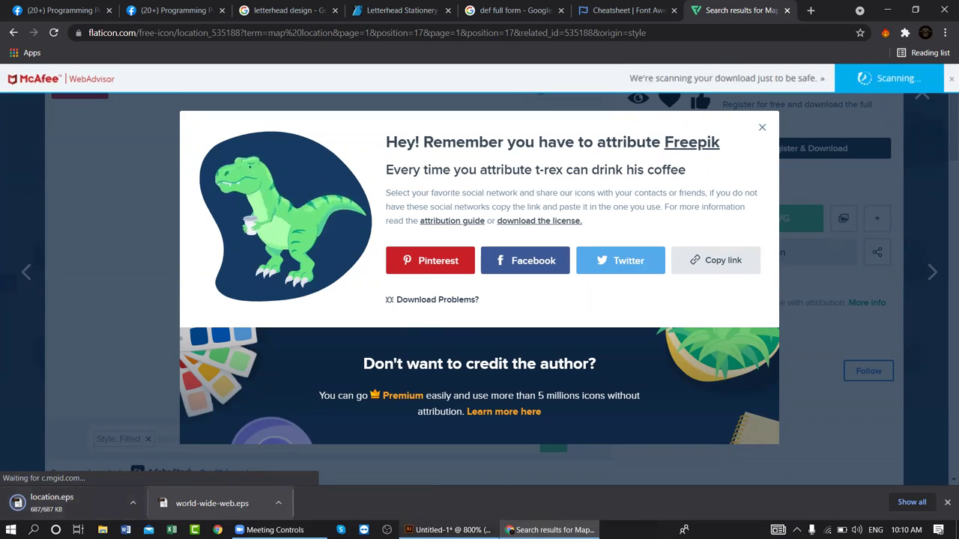
mouse_move(442, 530)
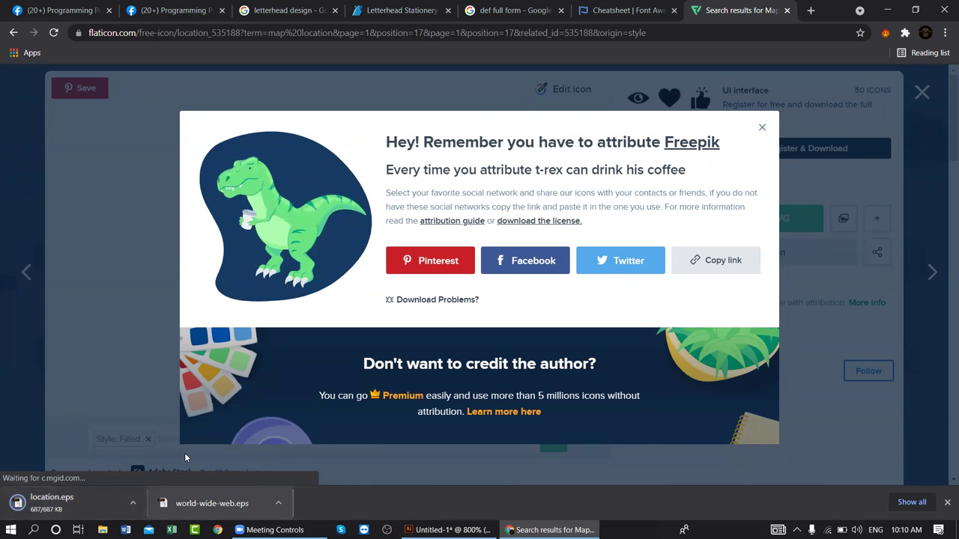
click(43, 501)
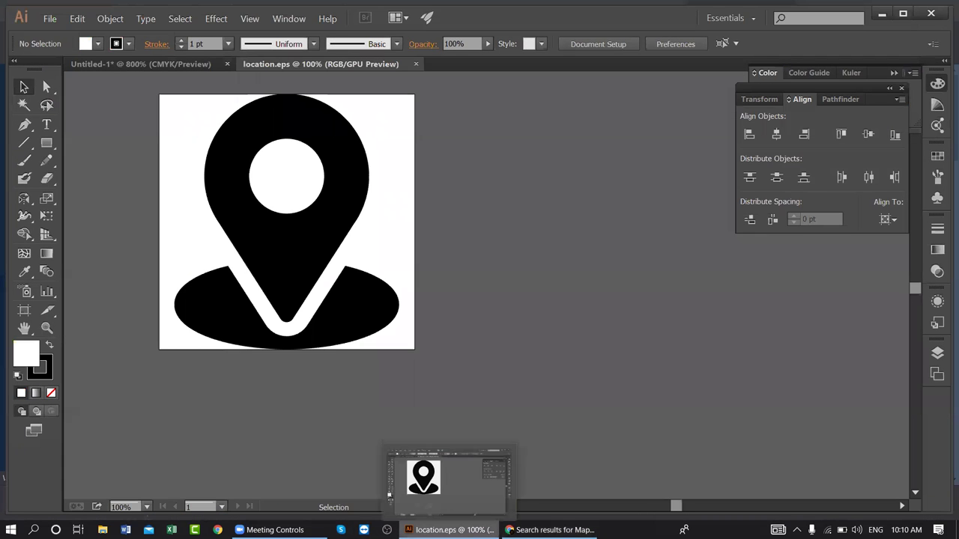
- Drag the pin artwork from location.eps into the Untitled-1 letterhead
drag(265, 131, 303, 112)
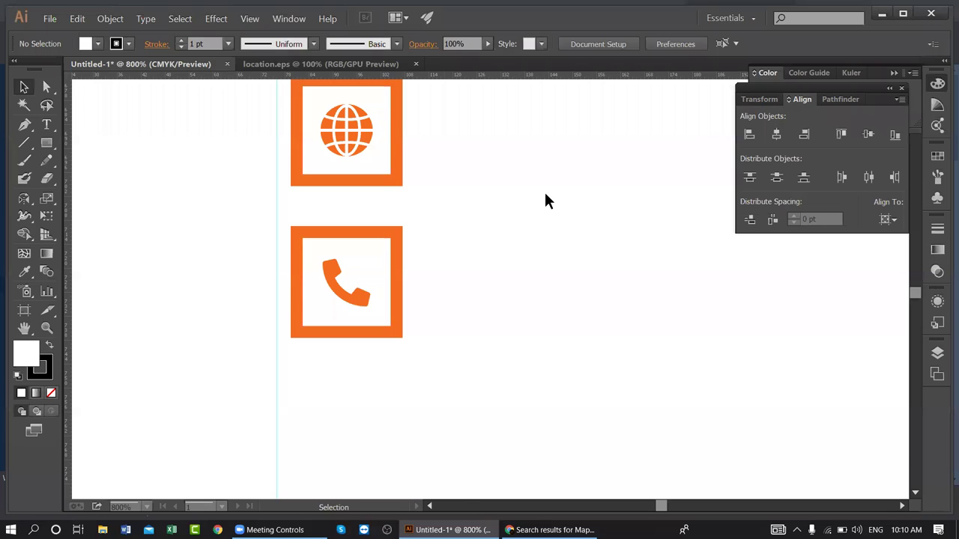
drag(545, 201, 551, 199)
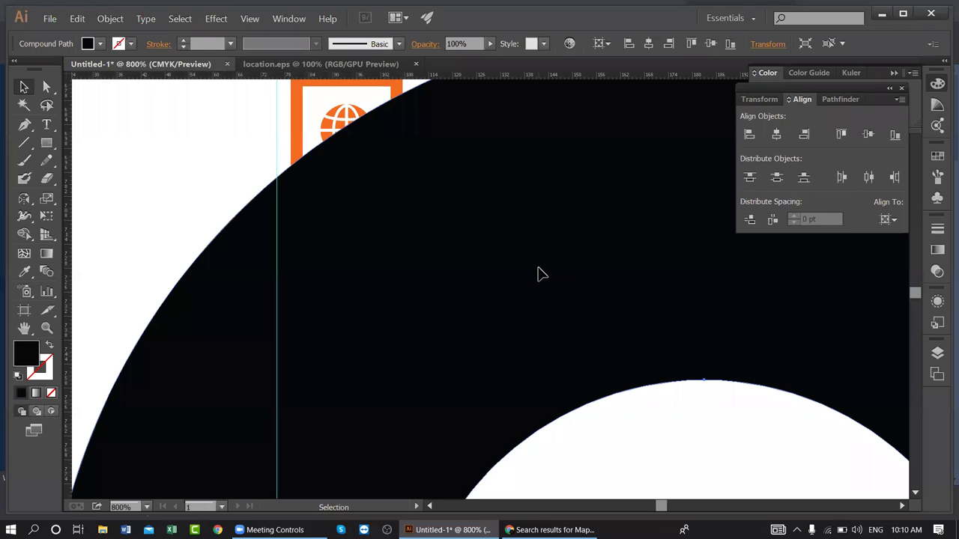
key(ctrl+minus)
key(ctrl+minus)
key(ctrl+minus)
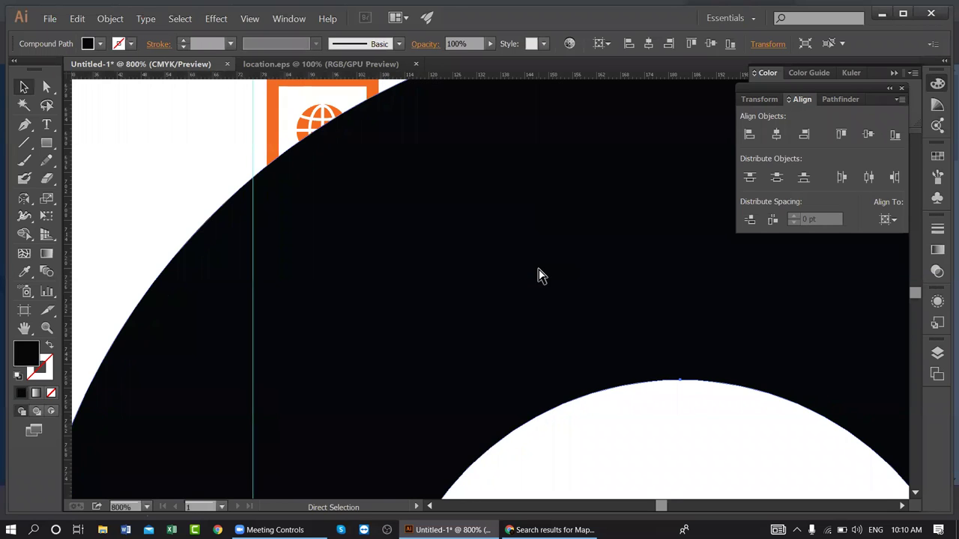
key(ctrl+minus)
key(ctrl+minus)
key(ctrl+minus)
key(ctrl+minus)
key(ctrl+minus)
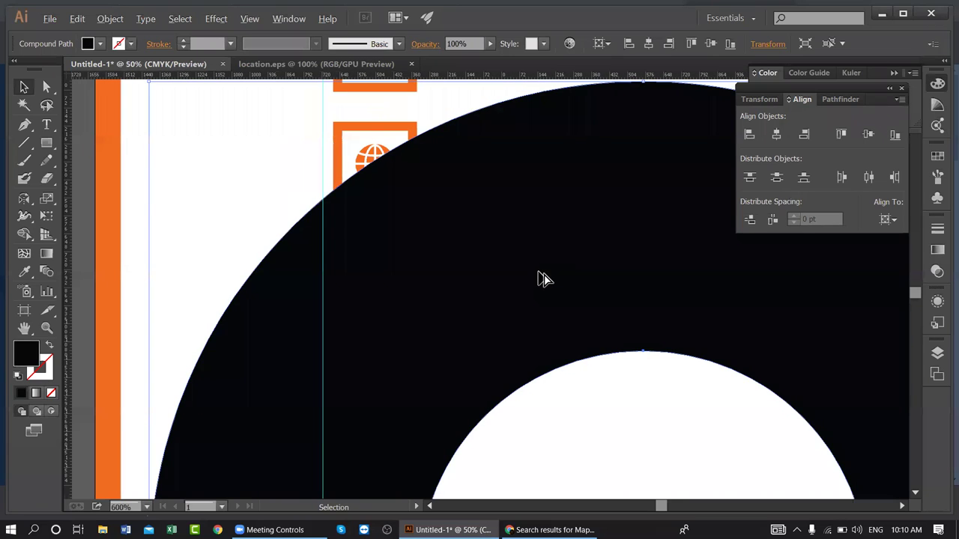
key(ctrl+1)
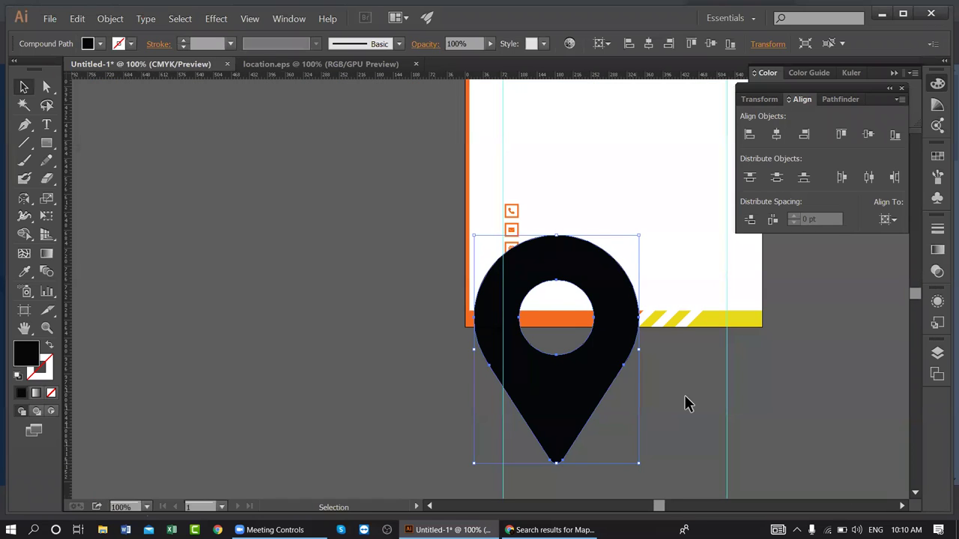
drag(595, 392, 522, 400)
- Scale the pin down to about 11 by 15 pt
drag(424, 283, 450, 298)
key(Delete)
key(ctrl+z)
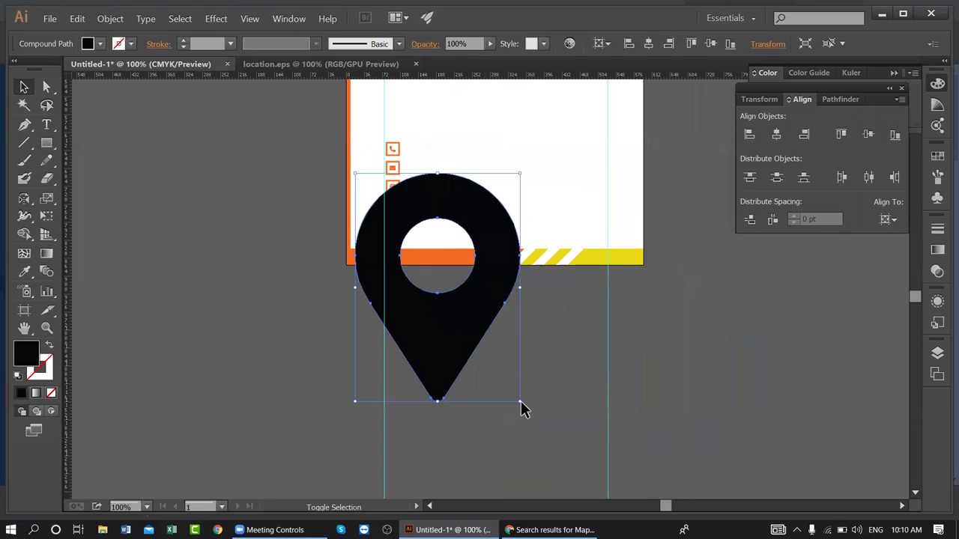
drag(519, 401, 441, 220)
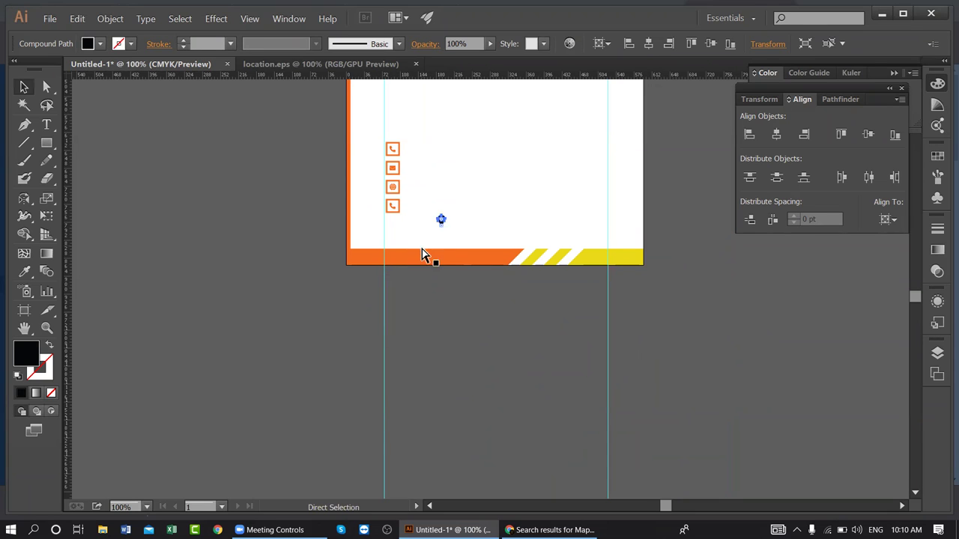
key(ctrl+equal)
key(ctrl+equal)
key(ctrl+equal)
key(ctrl+equal)
scroll(546, 364, up, 3)
drag(566, 401, 570, 407)
drag(530, 332, 523, 323)
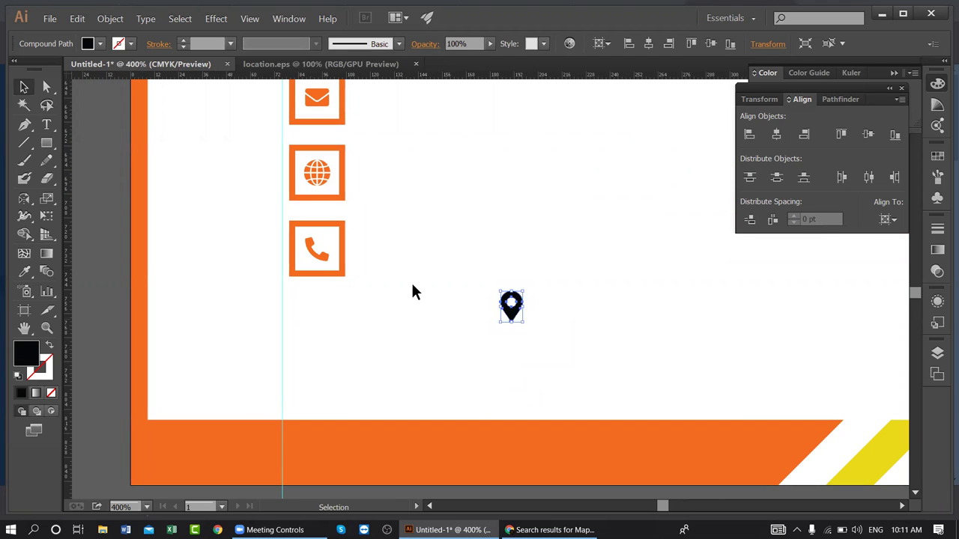
- Replace the duplicate phone icon in the fourth box with the pin, centred on the box
click(321, 254)
key(Delete)
drag(508, 310, 316, 251)
shift+click(334, 223)
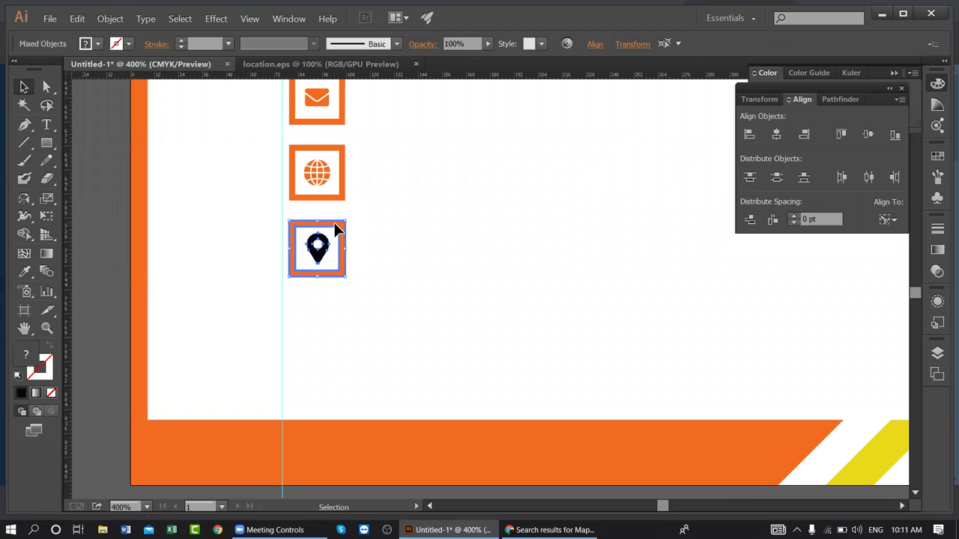
click(775, 133)
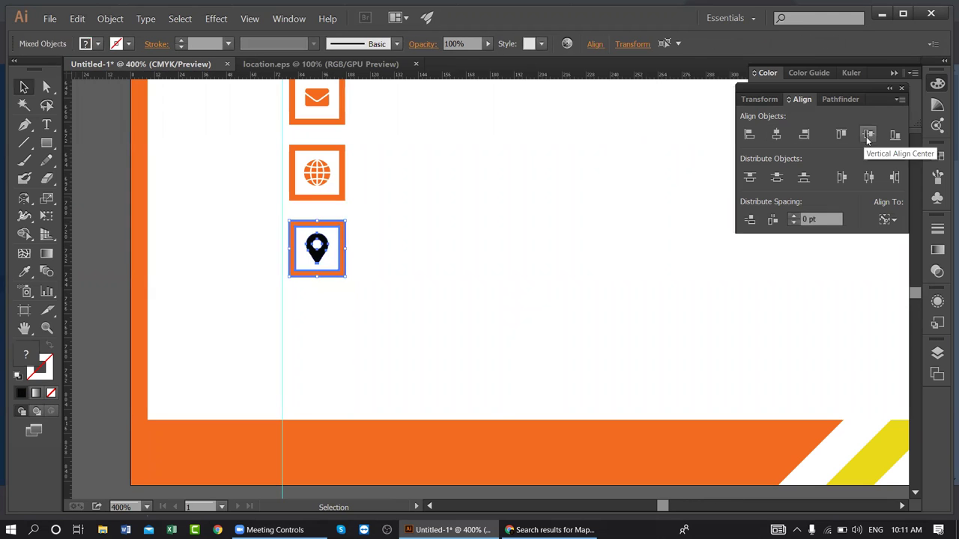
click(547, 253)
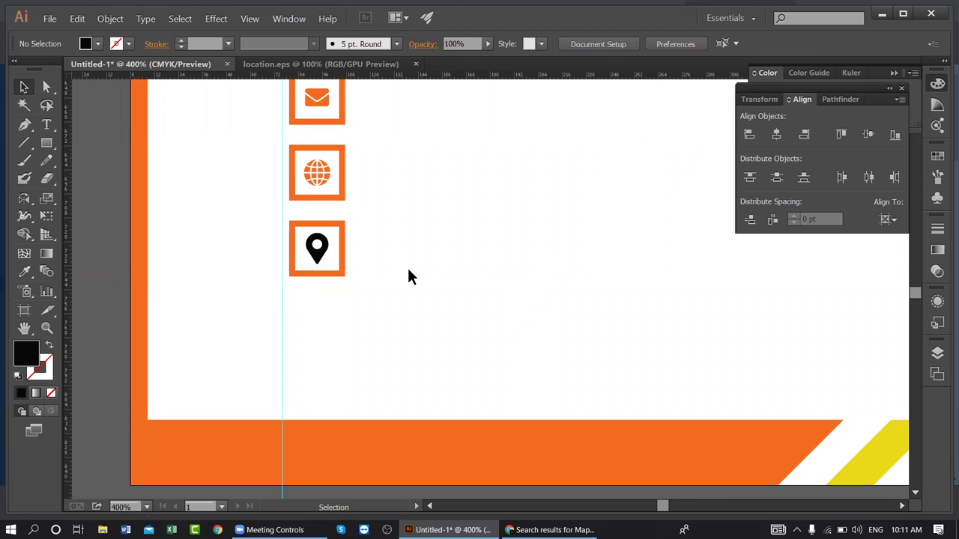
- Eyedropper the orange onto the pin with the I tool
click(317, 247)
key(i)
click(363, 419)
key(v)
click(306, 339)
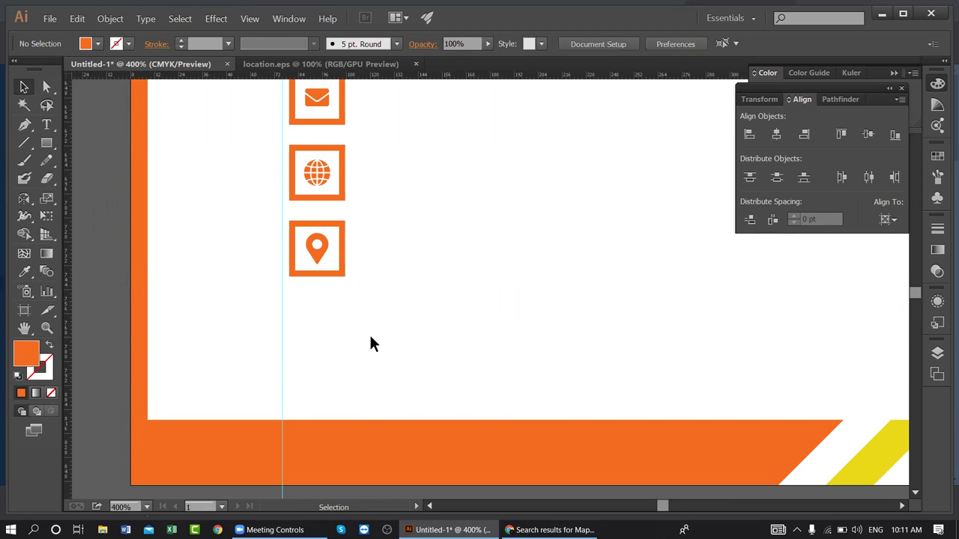
key(ctrl+minus)
key(ctrl+minus)
key(ctrl+minus)
key(ctrl+minus)
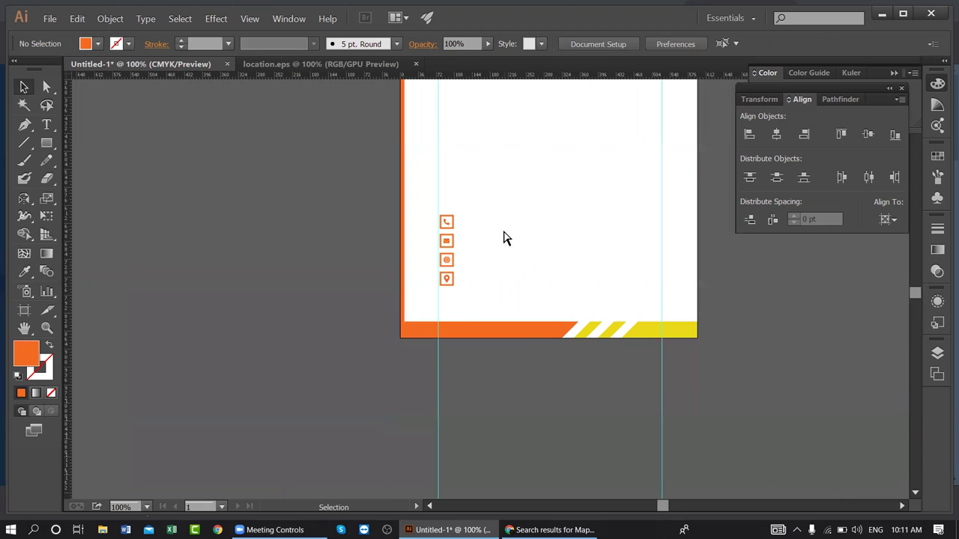
- Zoom in on the contact icons and add a vertical guide to their right
key(ctrl+minus)
key(ctrl+minus)
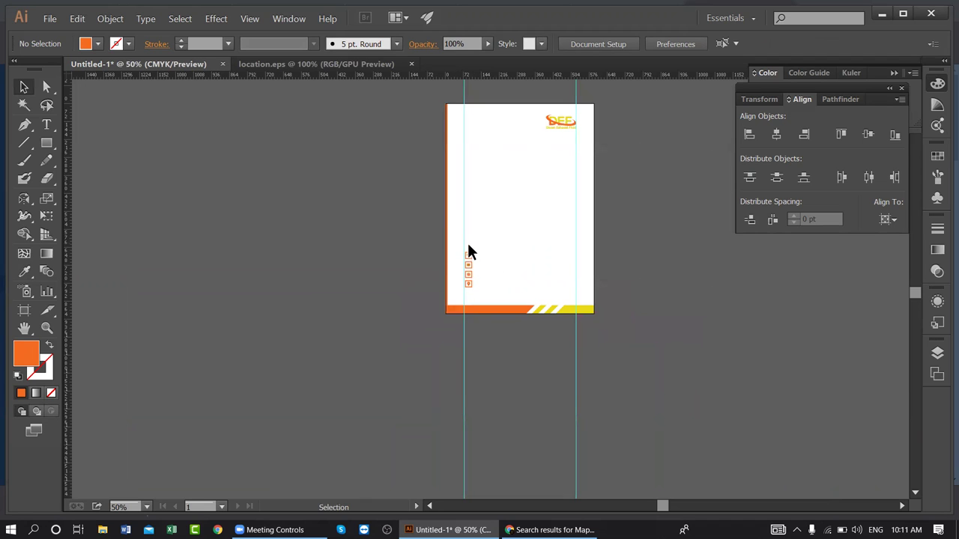
drag(424, 252, 394, 325)
key(ctrl+plus)
key(ctrl+plus)
key(ctrl+plus)
key(ctrl+plus)
key(ctrl+plus)
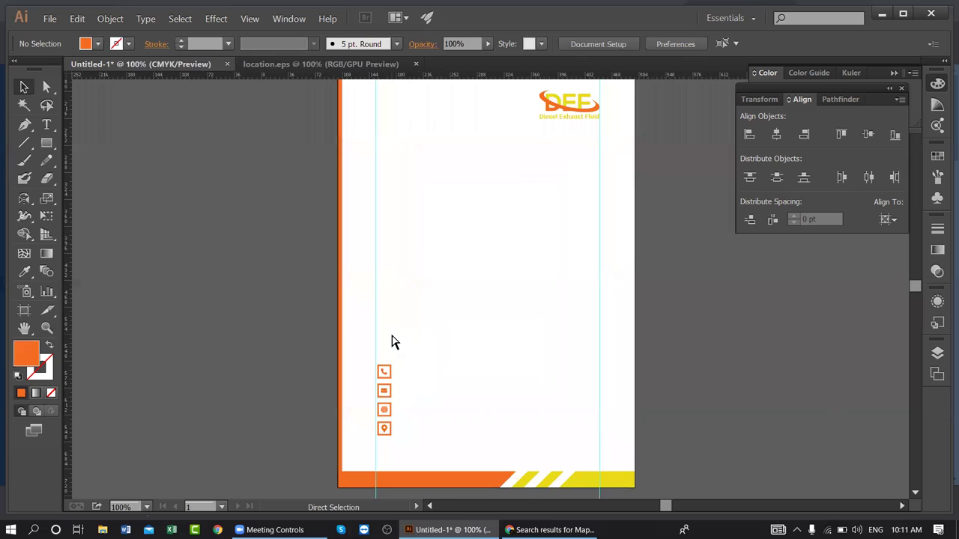
drag(272, 276, 332, 227)
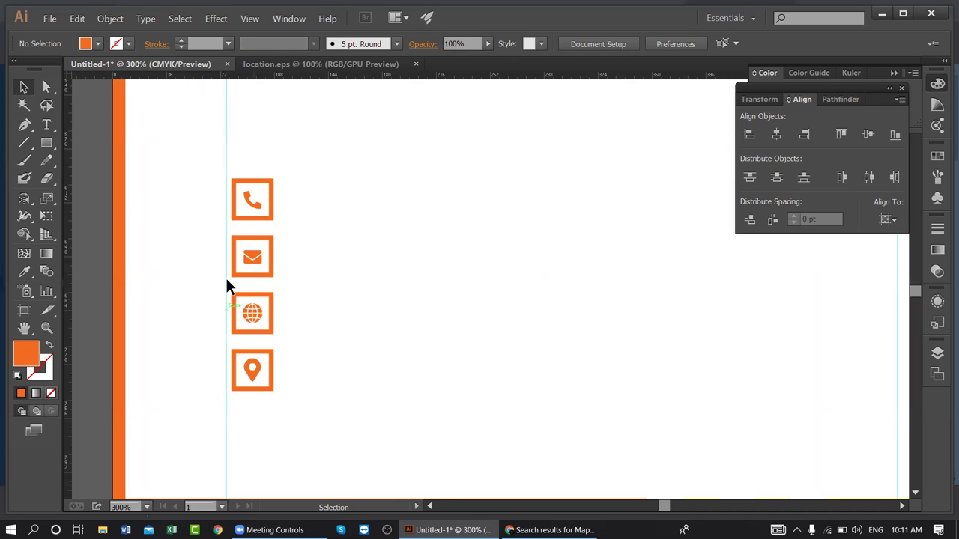
click(46, 124)
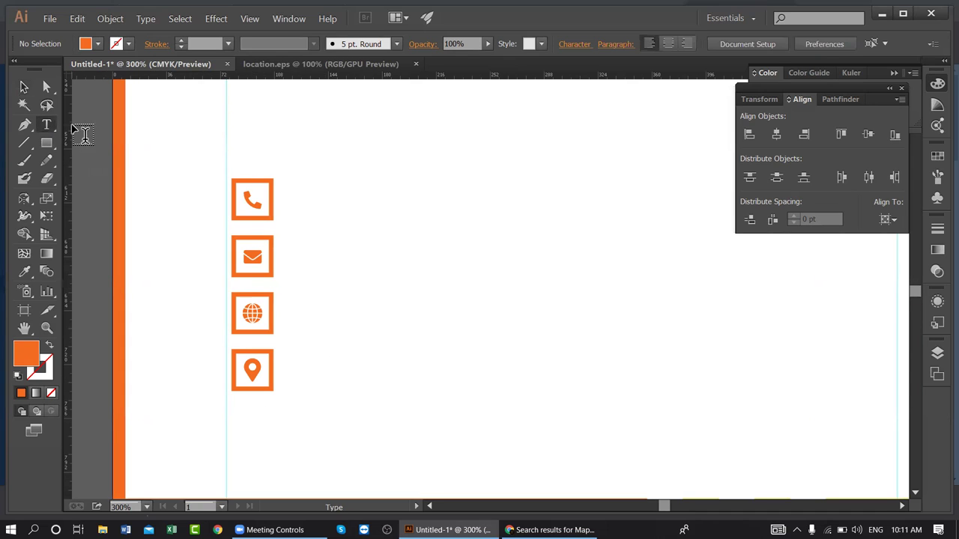
drag(226, 140, 298, 131)
- Type the phone number in Nexa Light 21 pt beside the phone icon, with a copy by the envelope
click(297, 201)
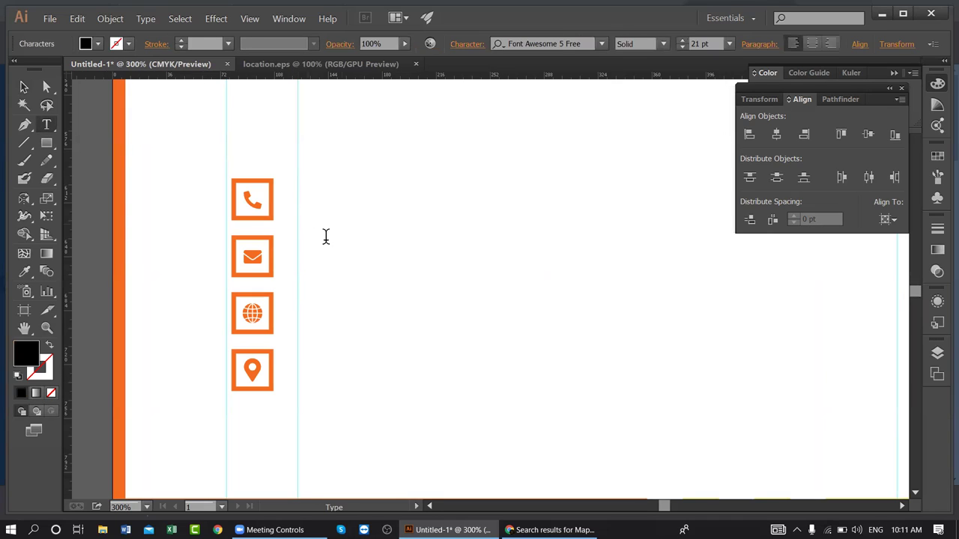
click(560, 45)
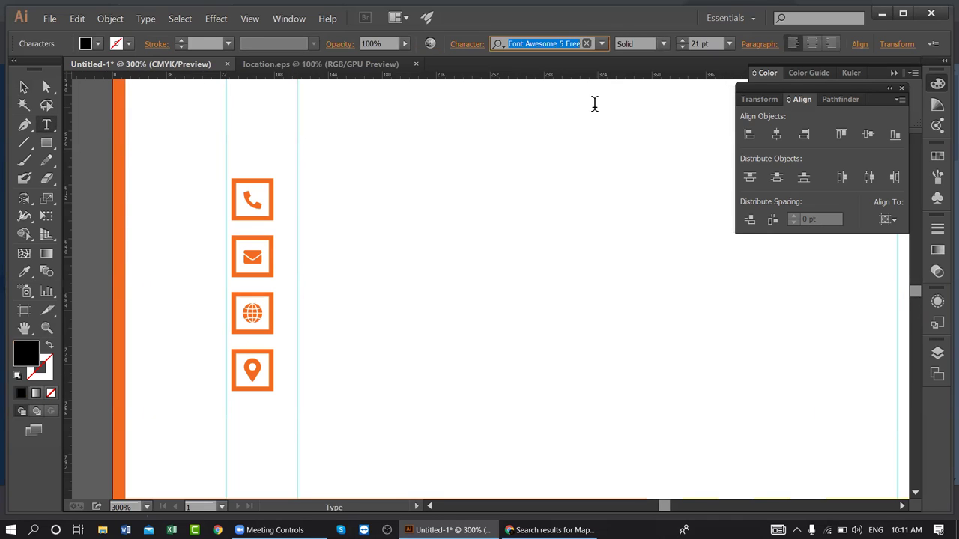
text(ne)
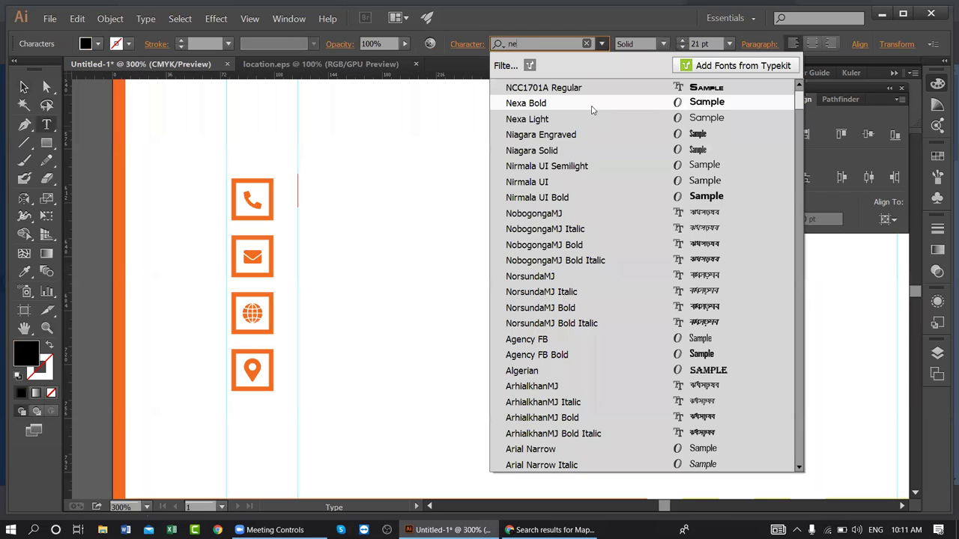
click(528, 105)
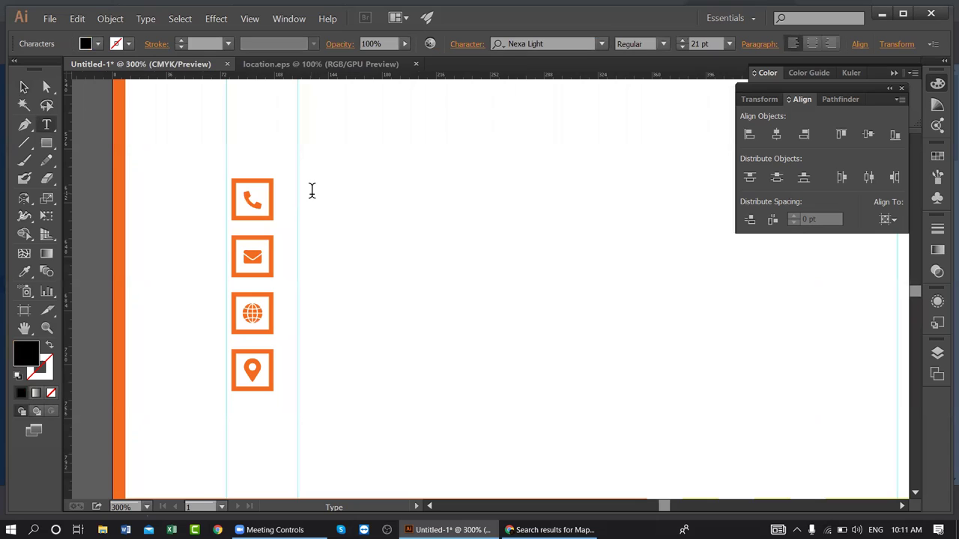
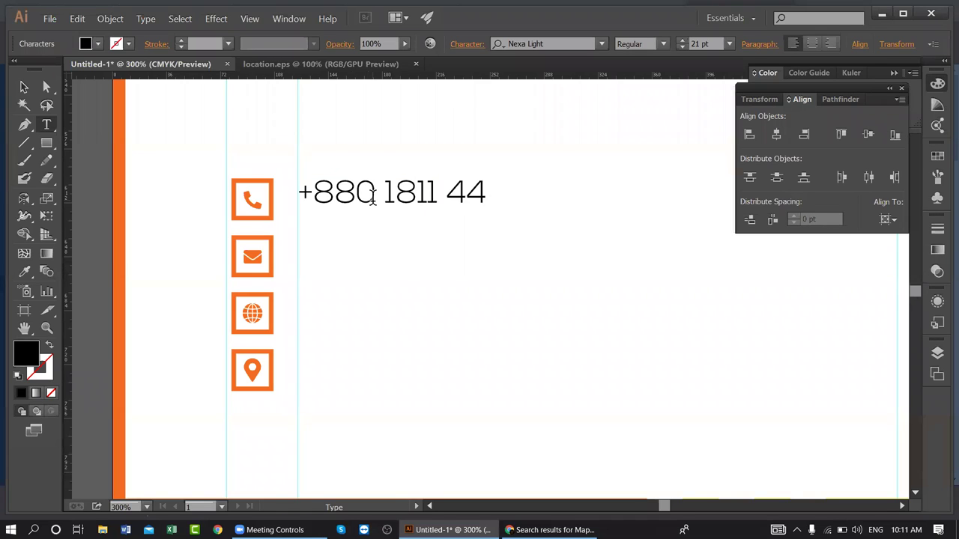
click(23, 87)
drag(367, 193, 346, 257)
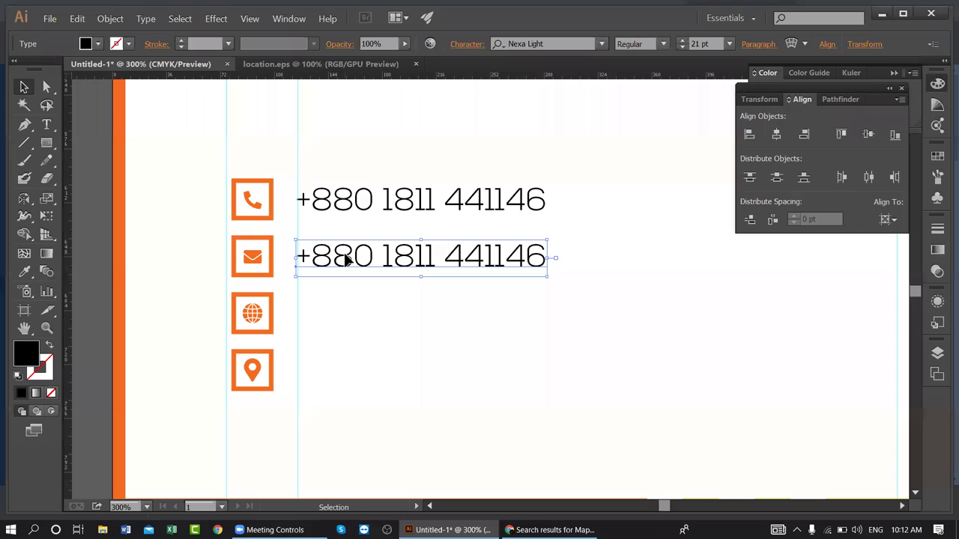
- Duplicate the line again and replace the second line with the contact e-mail address
key(ctrl+d)
key(ctrl+d)
click(346, 257)
triple_click(346, 257)
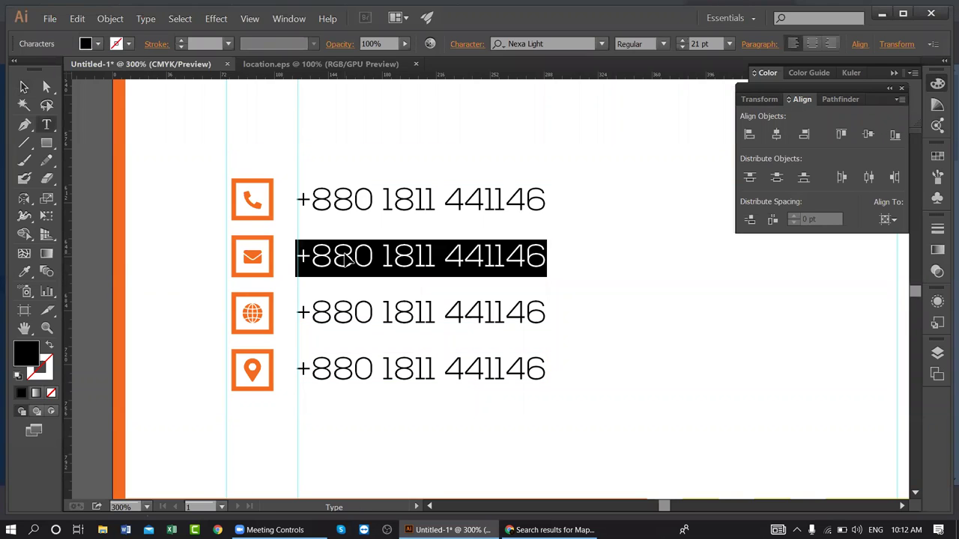
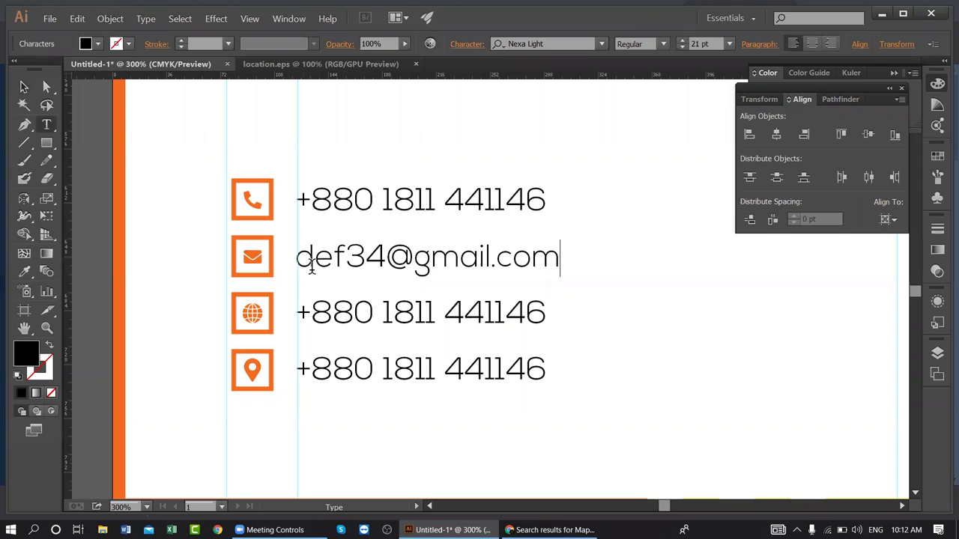
drag(352, 257, 385, 257)
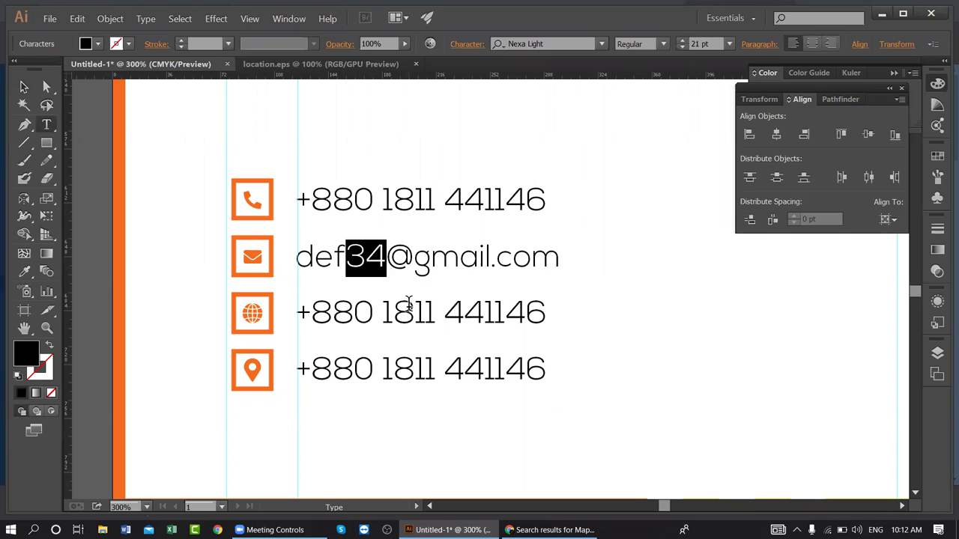
text(90)
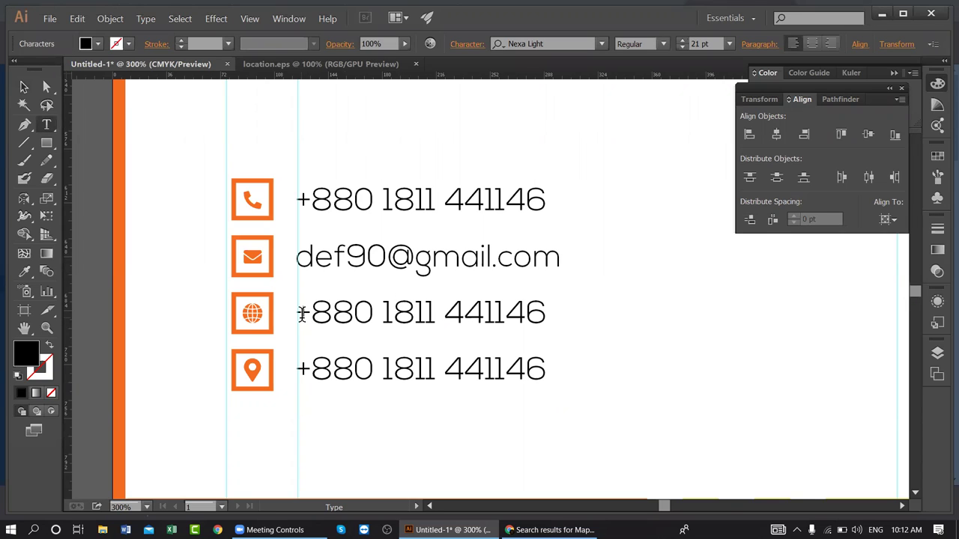
drag(300, 313, 684, 314)
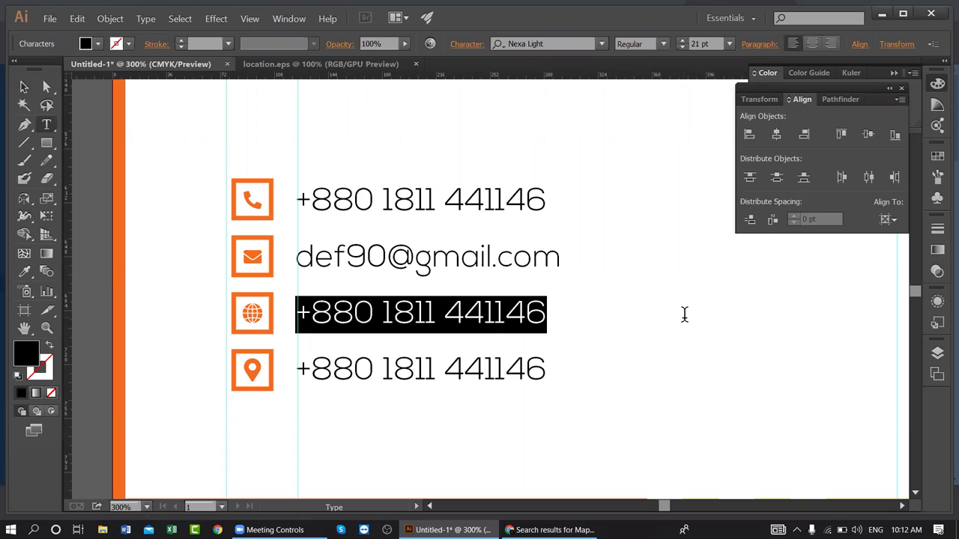
text(def.co)
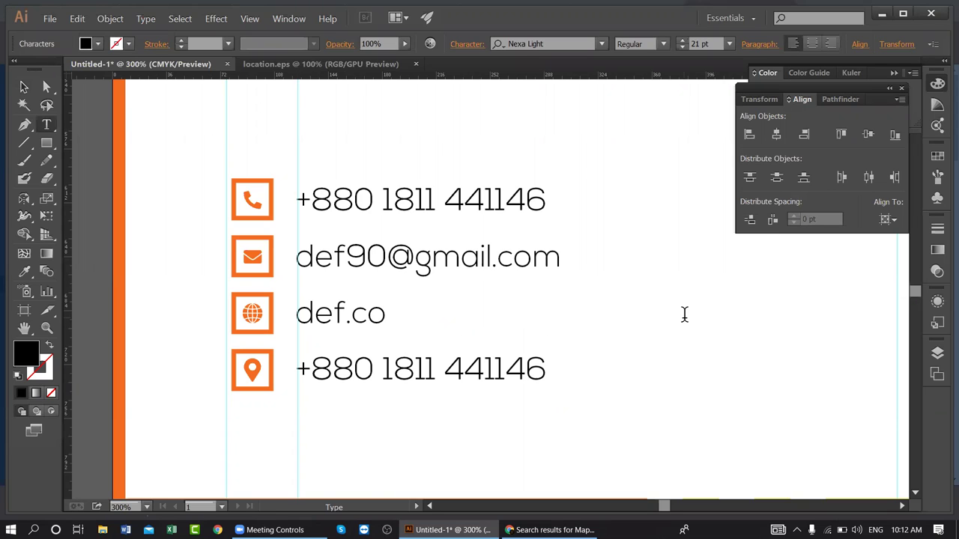
text(m.bd)
key(Left)
key(Left)
key(Left)
key(Left)
key(Left)
key(Left)
key(Left)
key(Left)
key(Left)
key(Left)
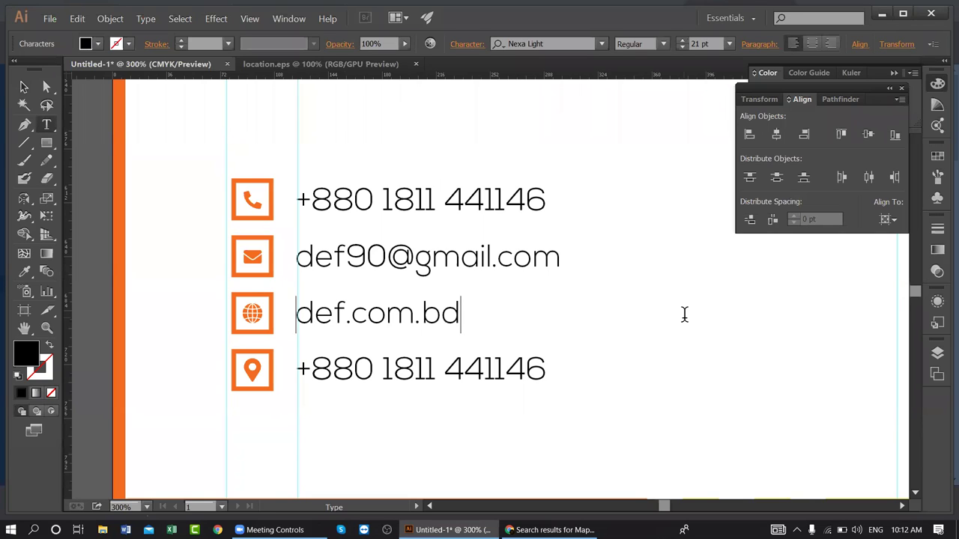
text(ww)
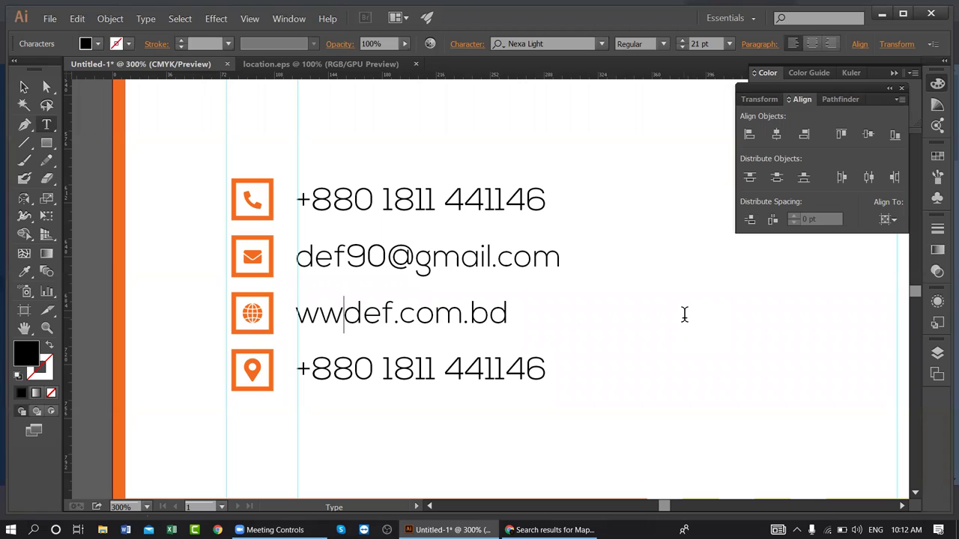
text(w.)
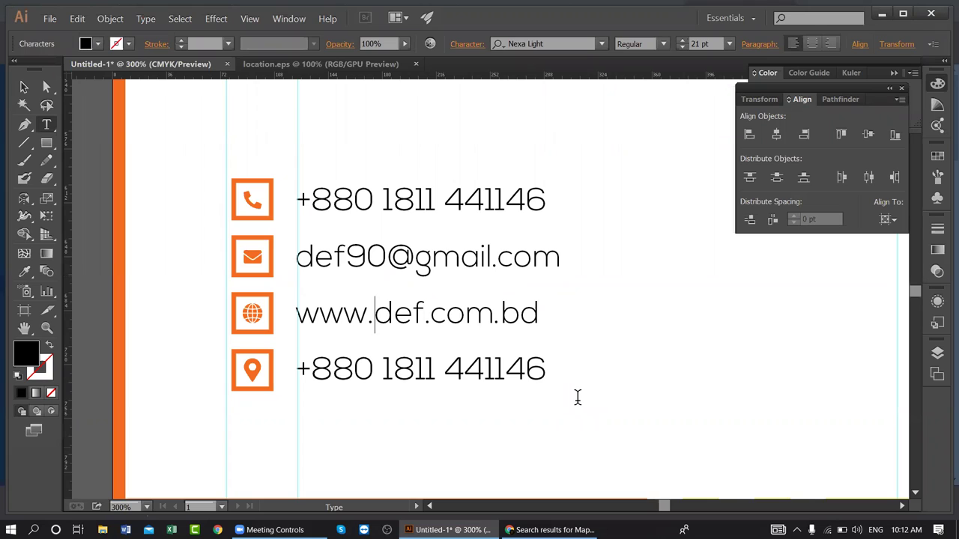
click(301, 367)
shift+click(625, 367)
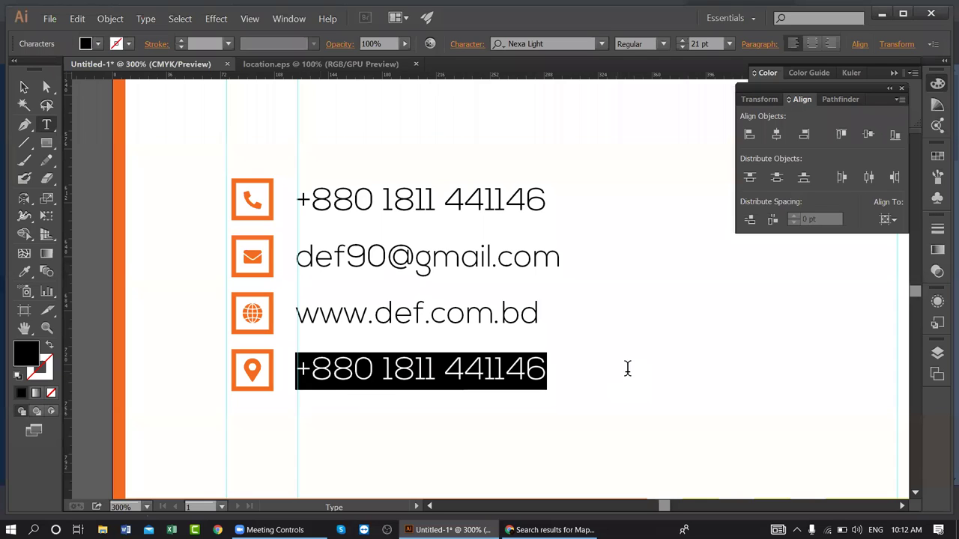
text(Demr)
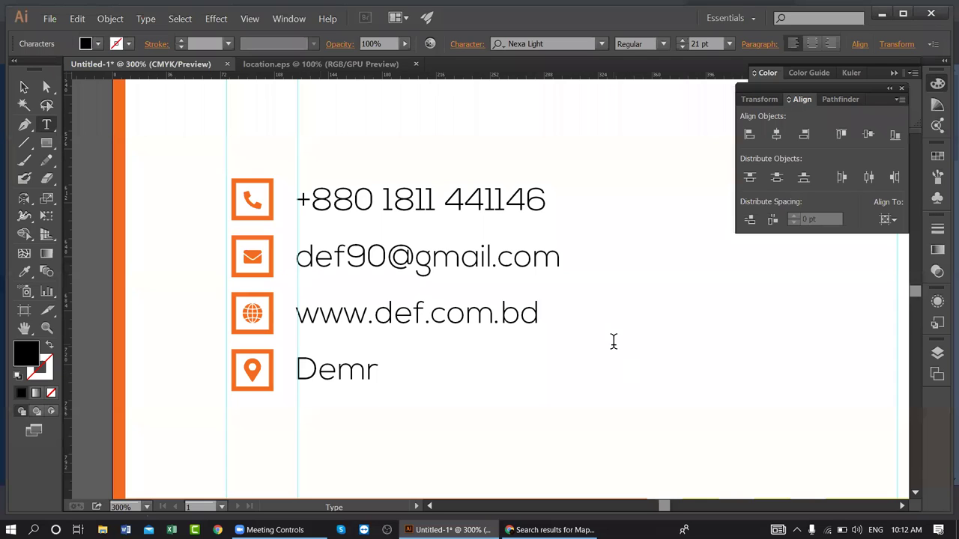
text(a, Dhaka)
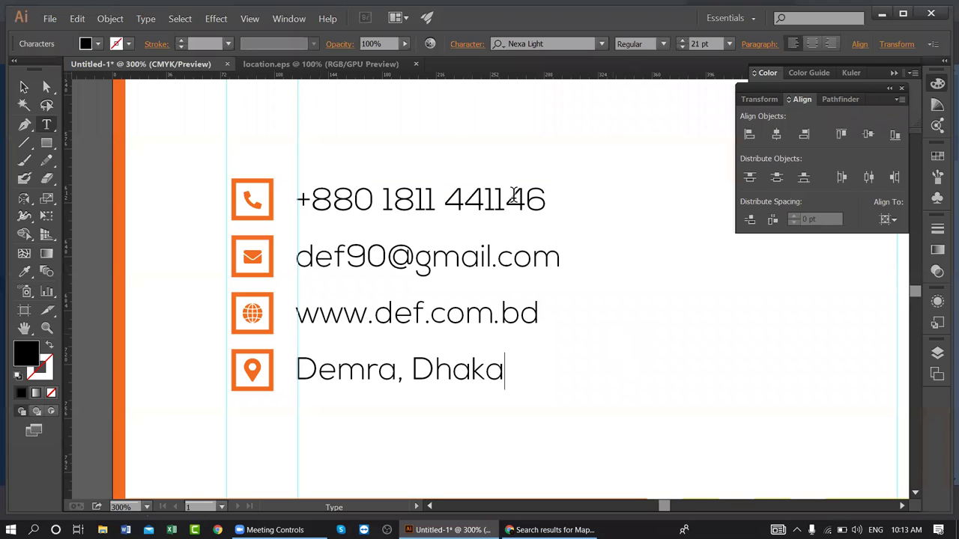
click(24, 87)
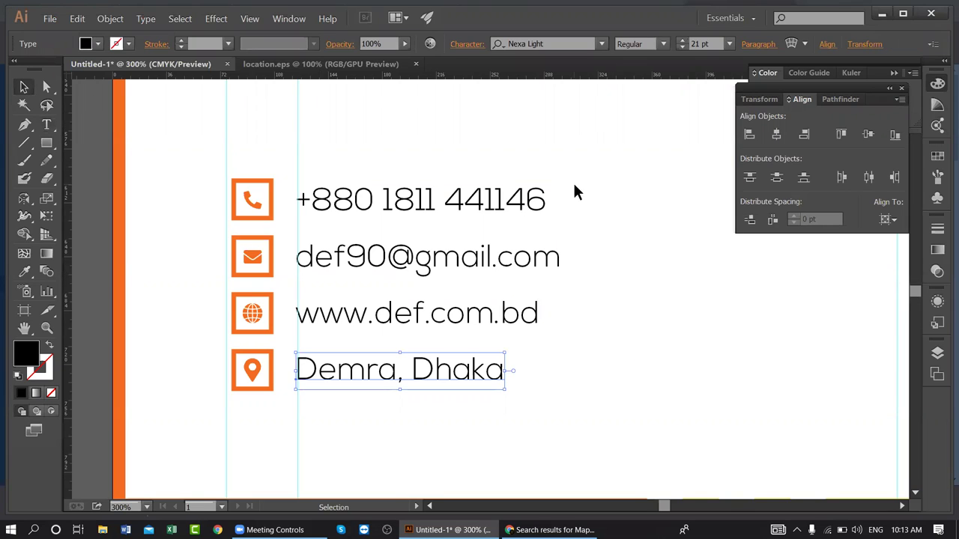
- Clear the selection and zoom out to frame the whole letterhead with the contact block
click(600, 346)
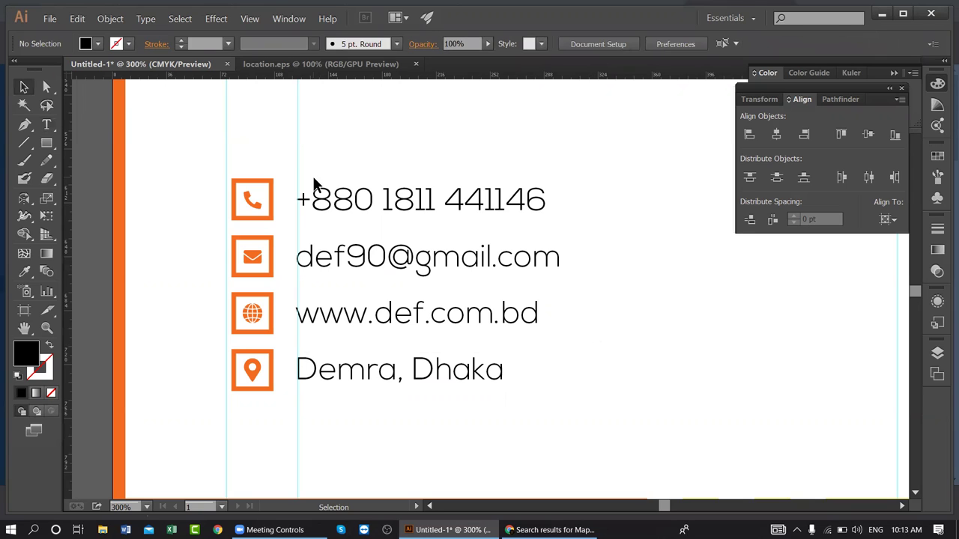
click(434, 175)
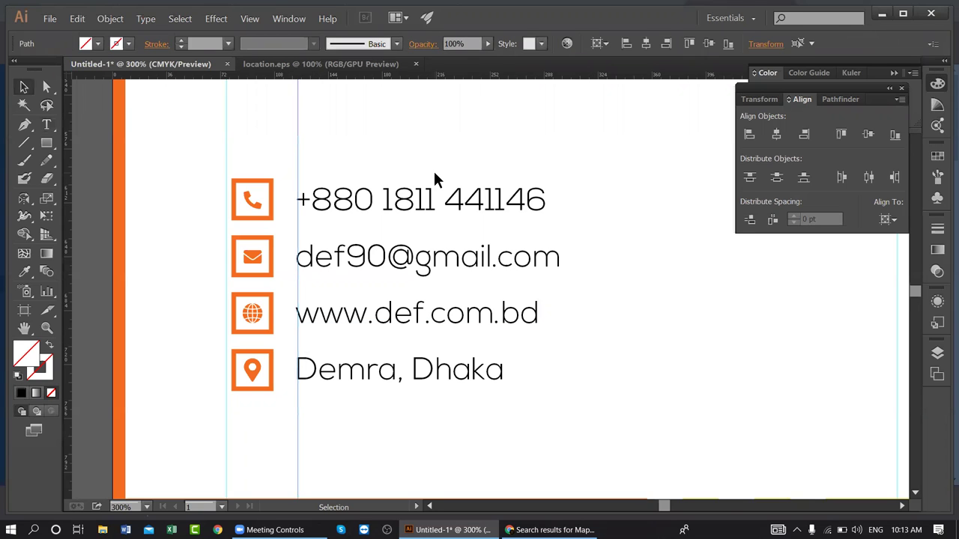
click(438, 187)
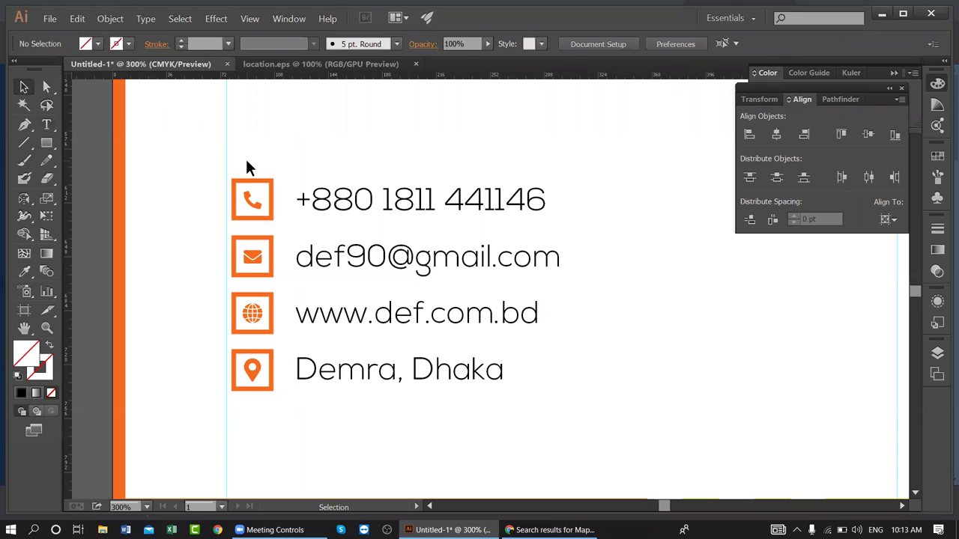
click(419, 203)
click(422, 259)
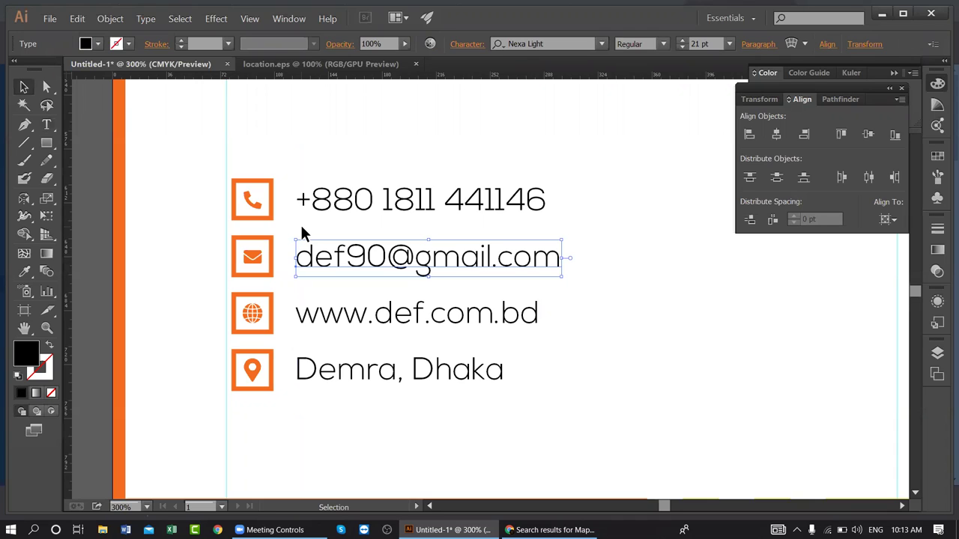
key(a)
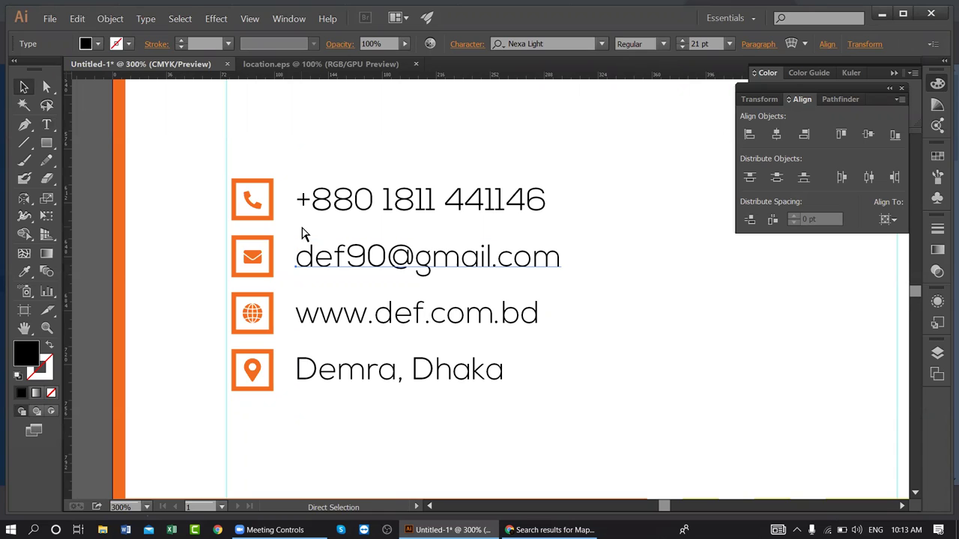
key(ctrl+minus)
key(ctrl+minus)
key(ctrl+minus)
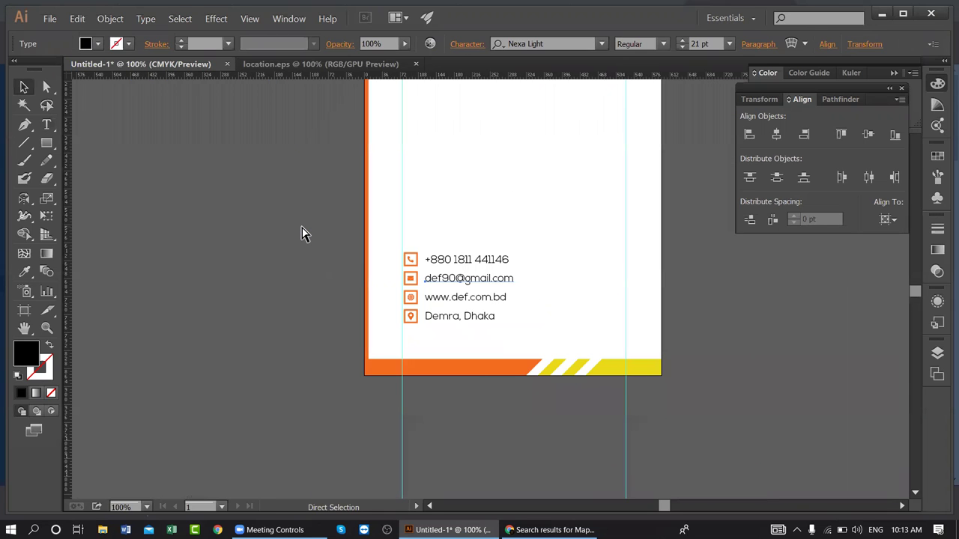
key(ctrl+minus)
key(ctrl+minus)
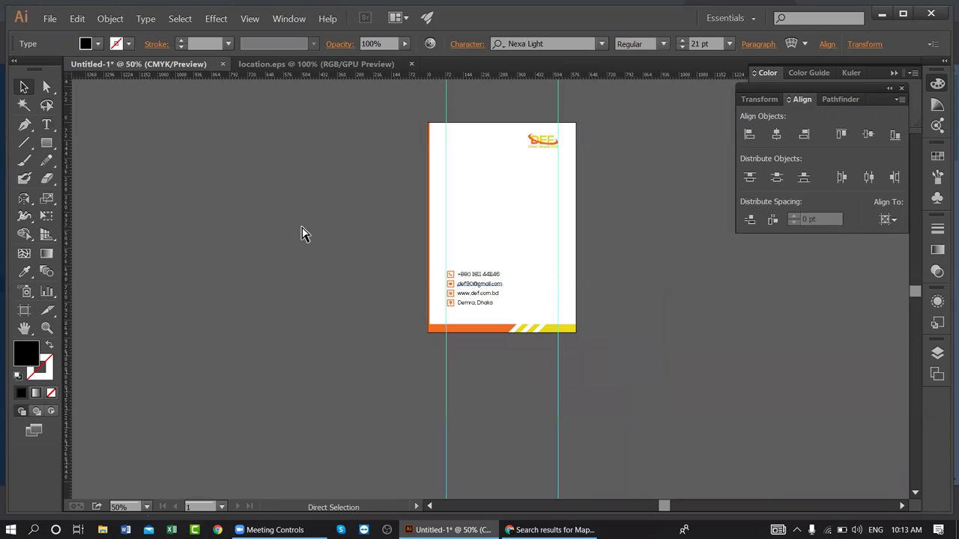
key(ctrl+plus)
key(ctrl+plus)
key(v)
key(space)
drag(410, 203, 432, 269)
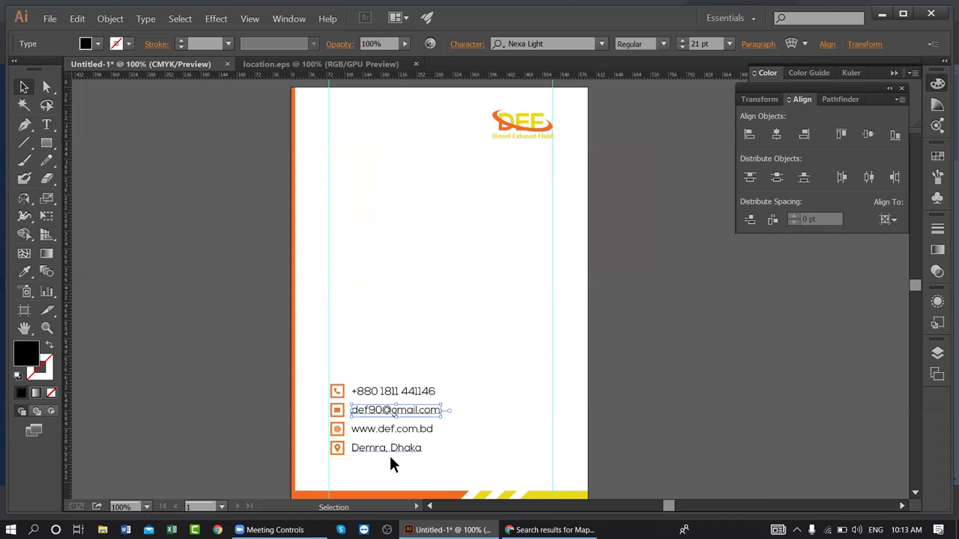
click(426, 456)
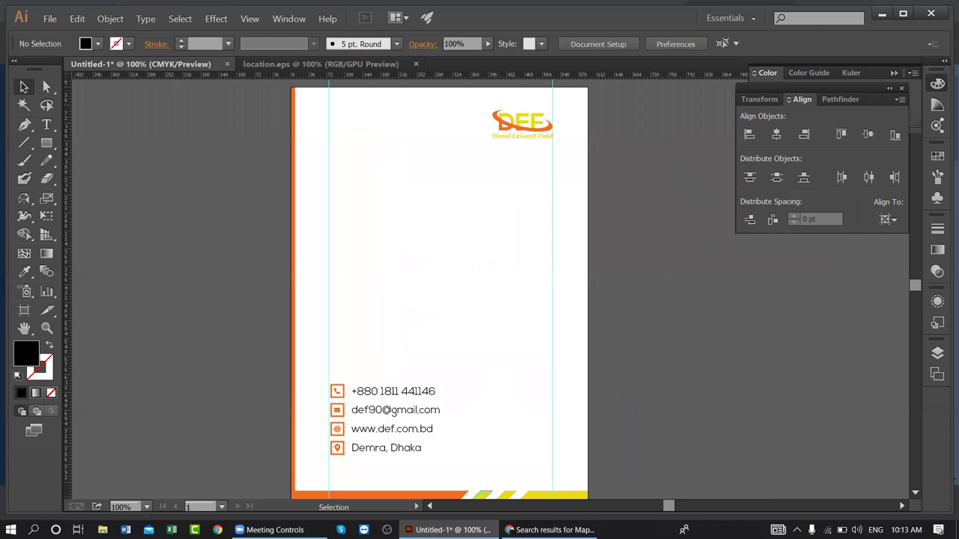
- Scale the four icons and contact lines down proportionally, to about 12.37 pt text
drag(333, 372, 427, 454)
drag(442, 386, 405, 411)
click(439, 397)
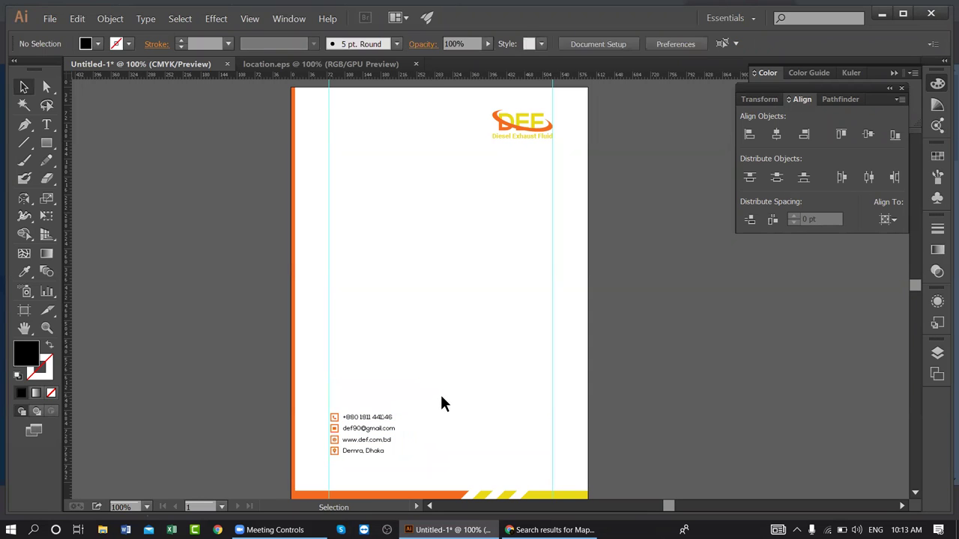
click(388, 416)
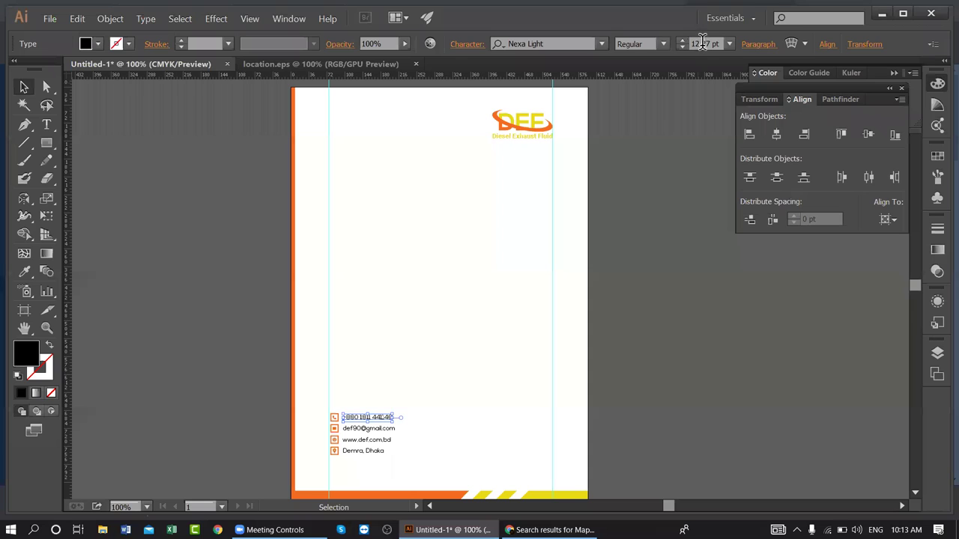
click(461, 330)
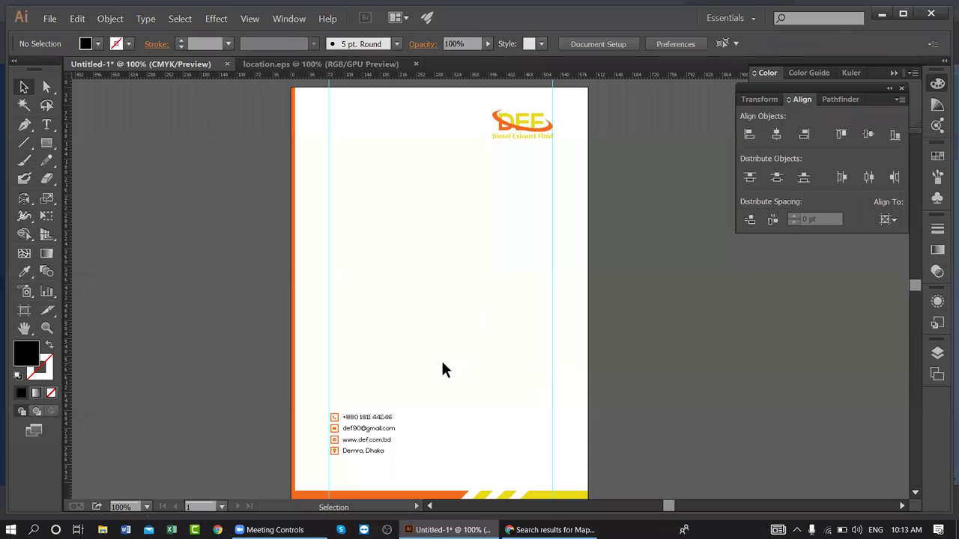
click(387, 418)
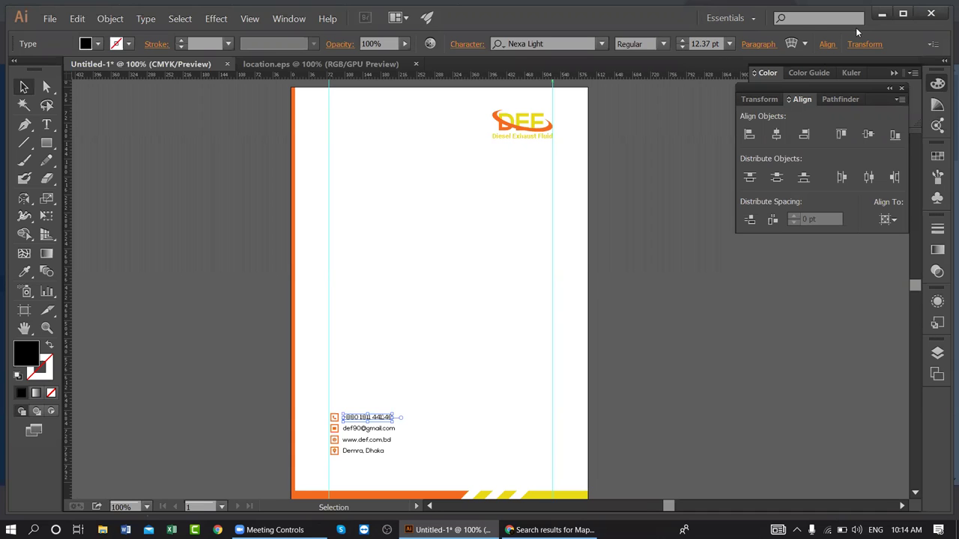
- Maximize the window and nudge the contact-info group slightly down
click(903, 14)
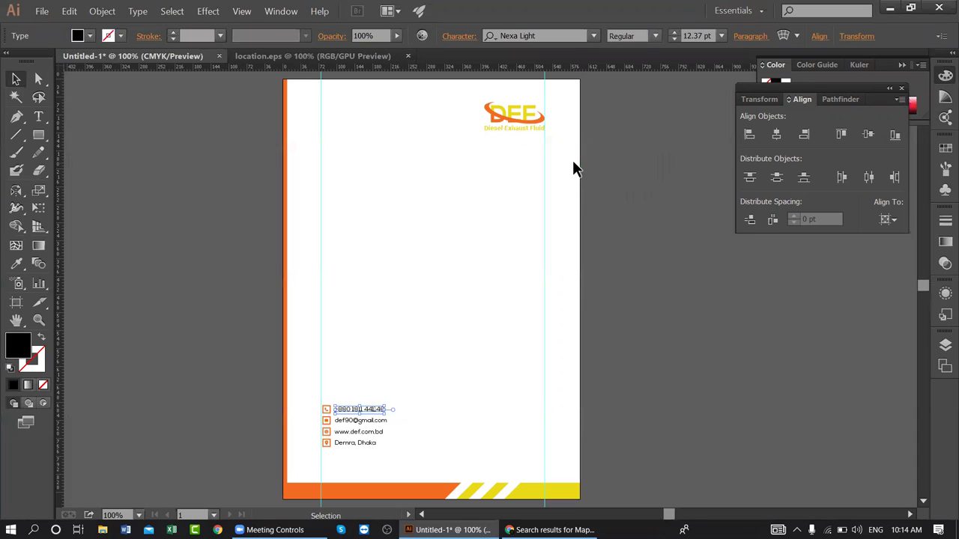
click(461, 371)
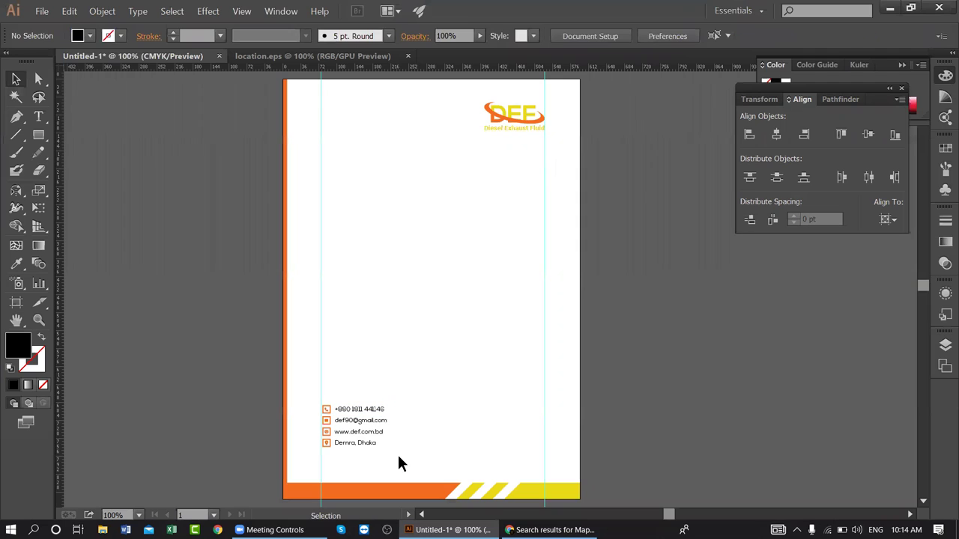
click(328, 406)
key(Down)
key(Down)
key(Down)
key(Down)
key(Down)
key(Down)
key(Down)
key(Down)
key(Down)
key(Down)
key(Down)
key(Down)
key(Down)
key(Down)
key(Down)
key(Down)
key(Down)
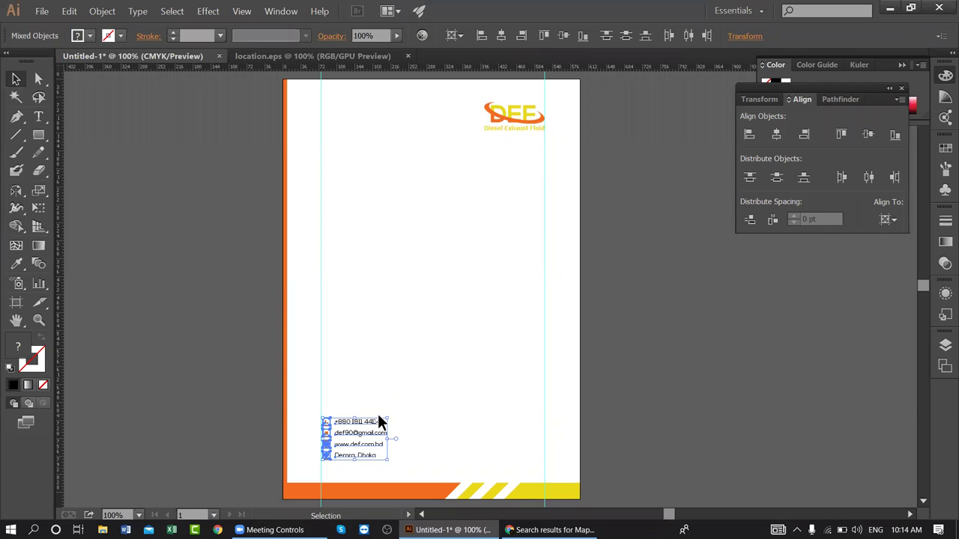
click(368, 383)
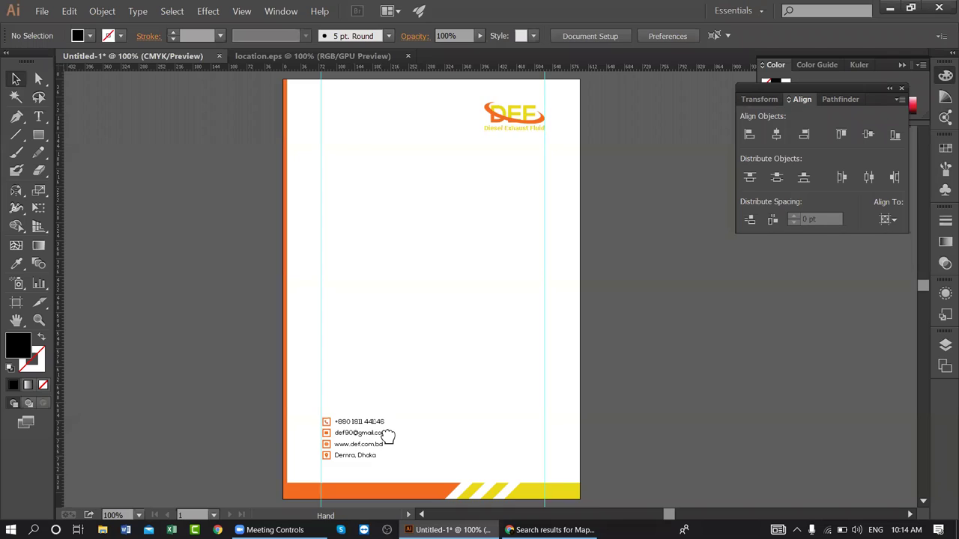
- Reselect the contact block and nudge it slightly left
drag(379, 456, 432, 311)
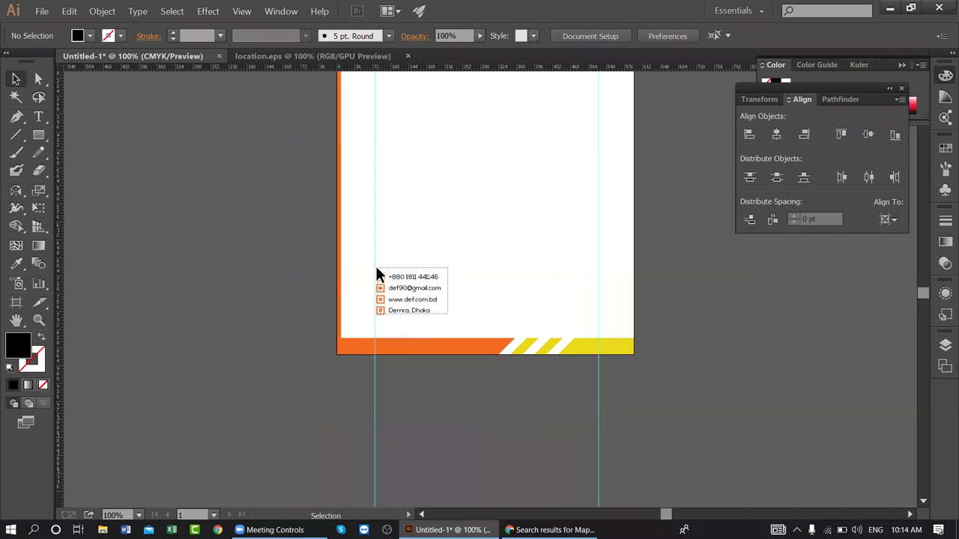
drag(375, 266, 418, 322)
key(Left)
key(Left)
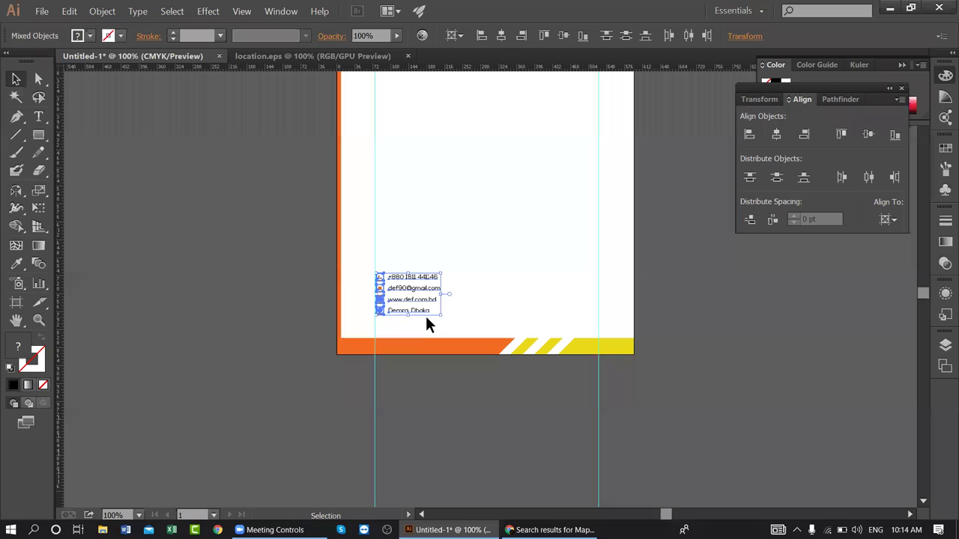
click(414, 447)
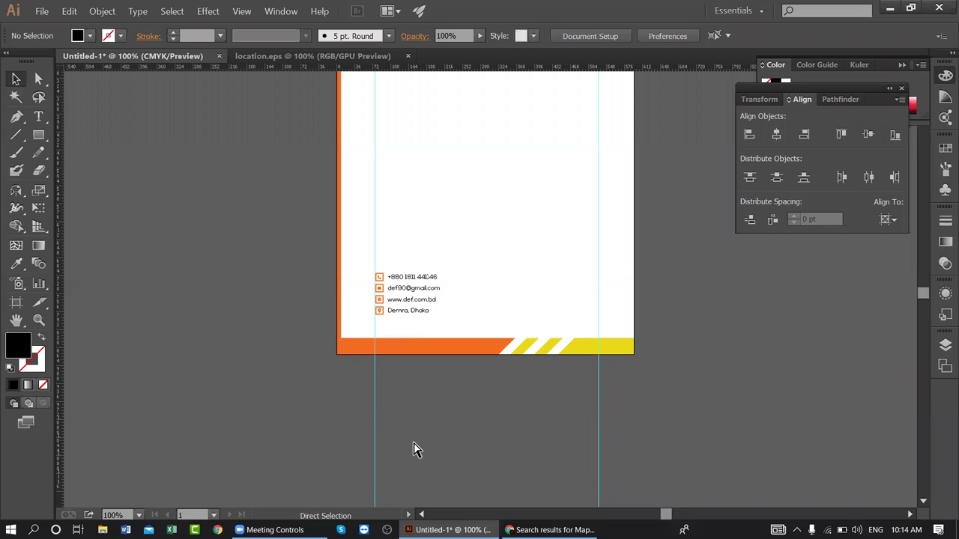
- Zoom in on the contact block, shift it a few more points left, then return to 200%
key(ctrl+plus)
key(ctrl+plus)
key(ctrl+plus)
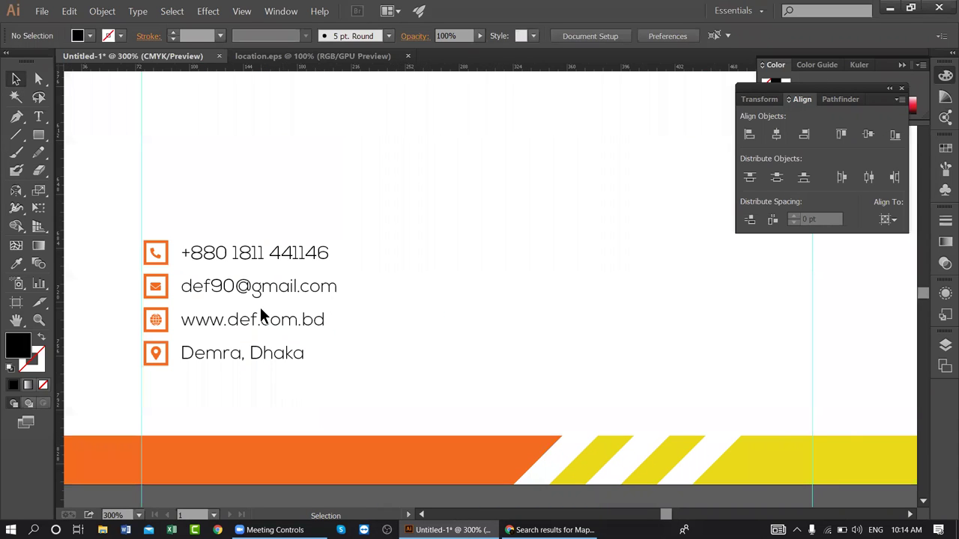
drag(145, 303, 335, 295)
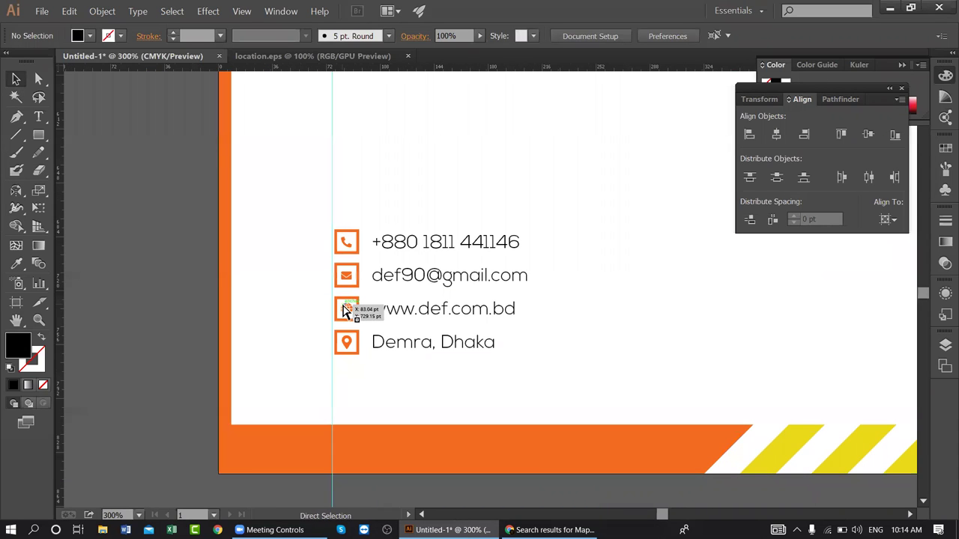
key(ctrl+plus)
drag(535, 369, 285, 197)
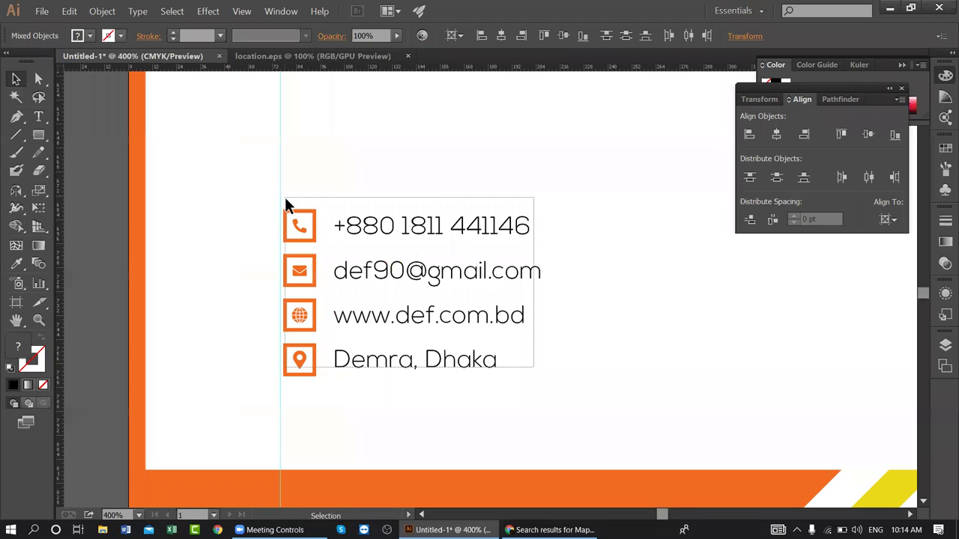
key(Left)
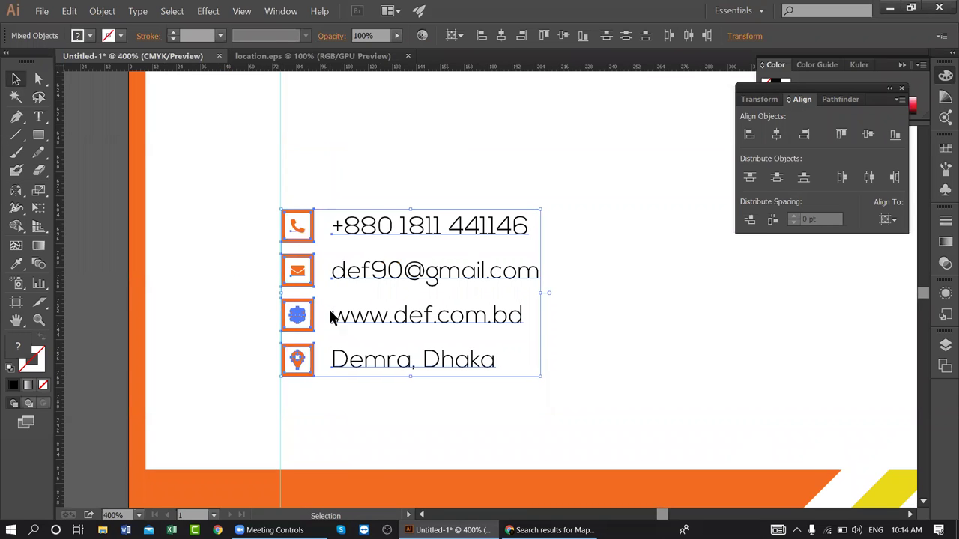
click(334, 383)
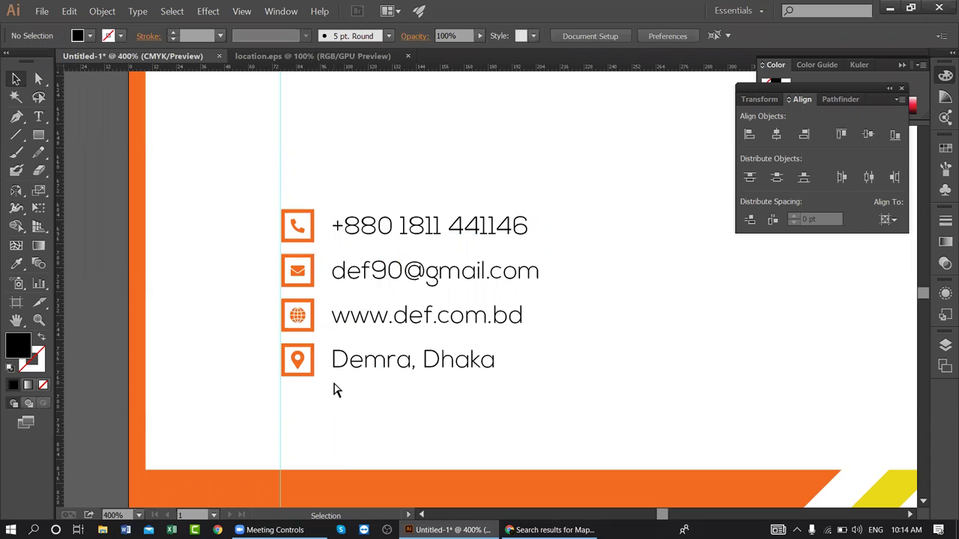
key(ctrl+minus)
key(ctrl+minus)
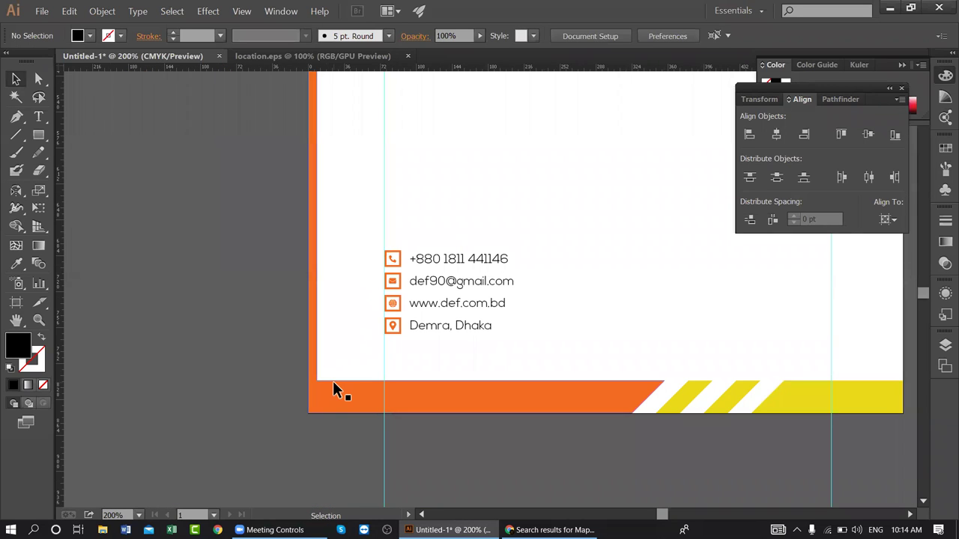
key(space)
drag(535, 317, 437, 378)
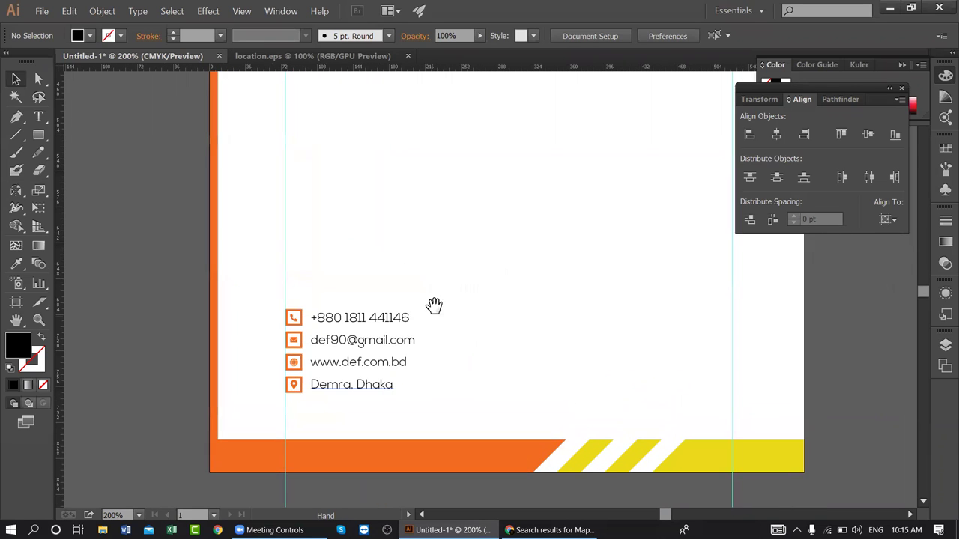
drag(424, 283, 377, 301)
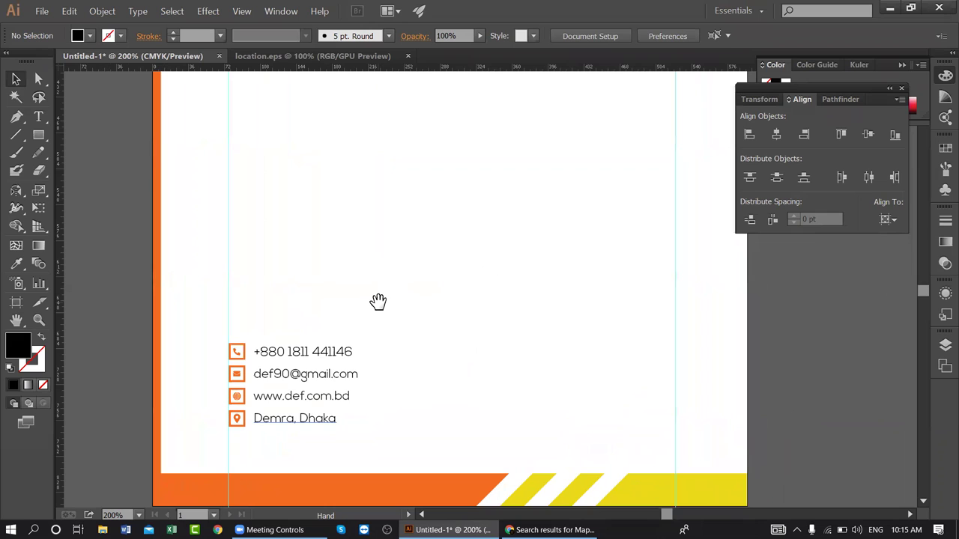
scroll(450, 344, up, 3)
drag(400, 262, 389, 394)
drag(387, 300, 387, 340)
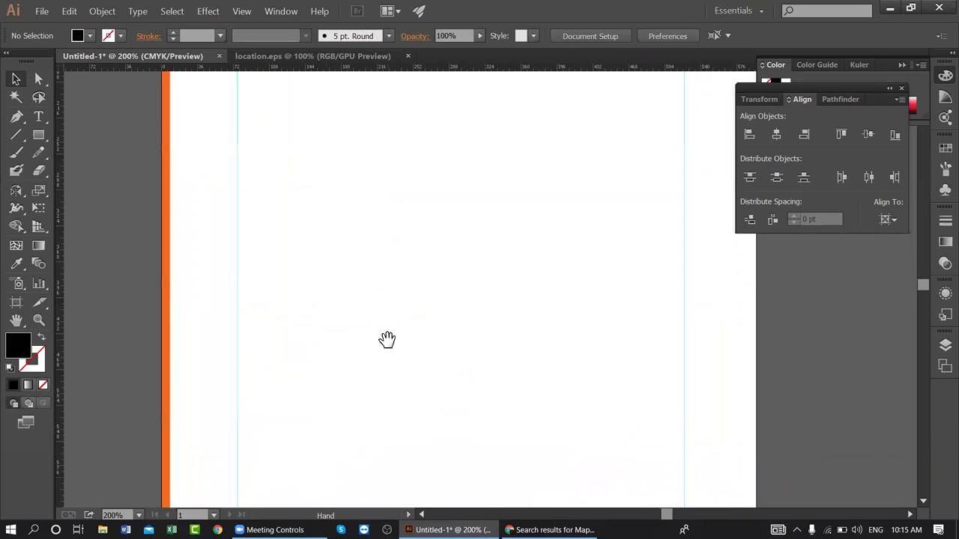
scroll(404, 325, down, 5)
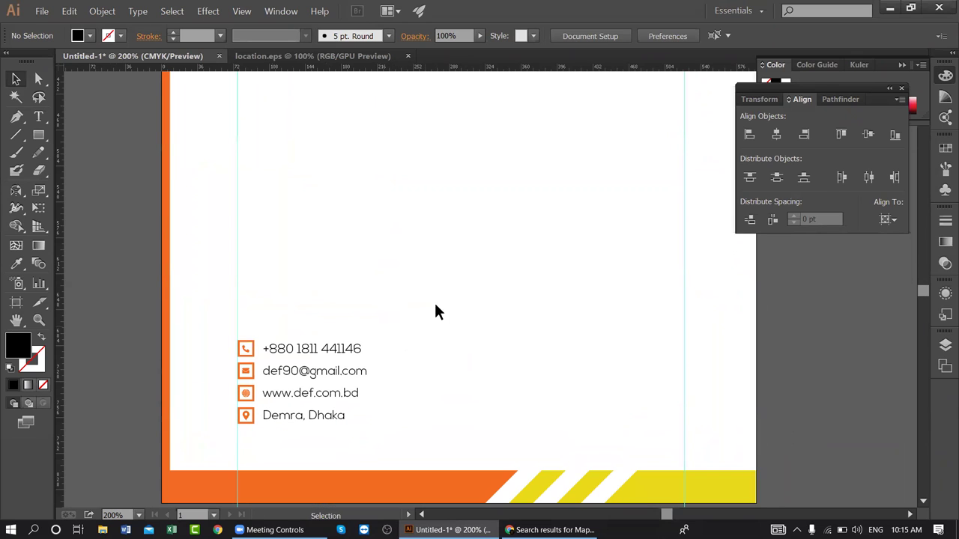
drag(422, 220, 423, 357)
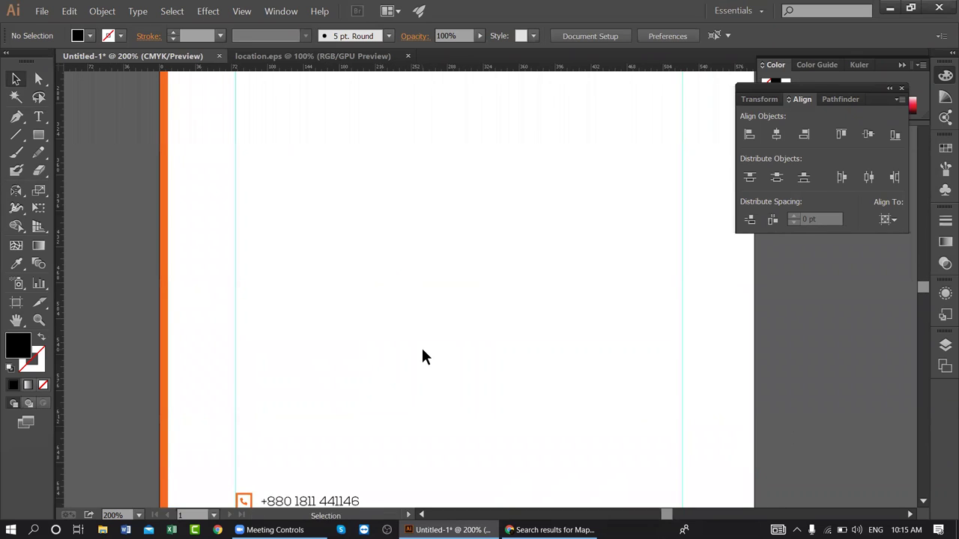
key(ctrl+minus)
key(ctrl+minus)
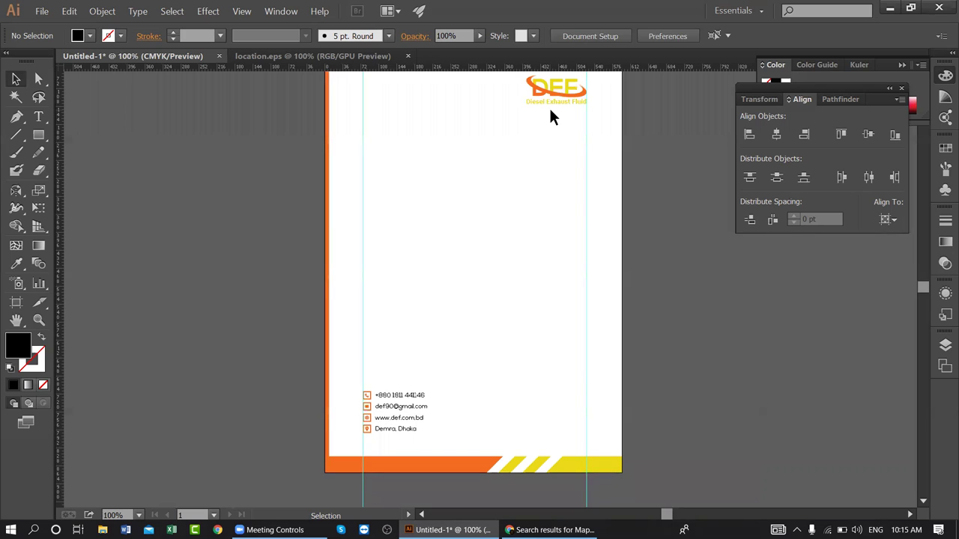
- Duplicate the DEF logo into the page middle, ungroup it and delete its tagline
click(548, 85)
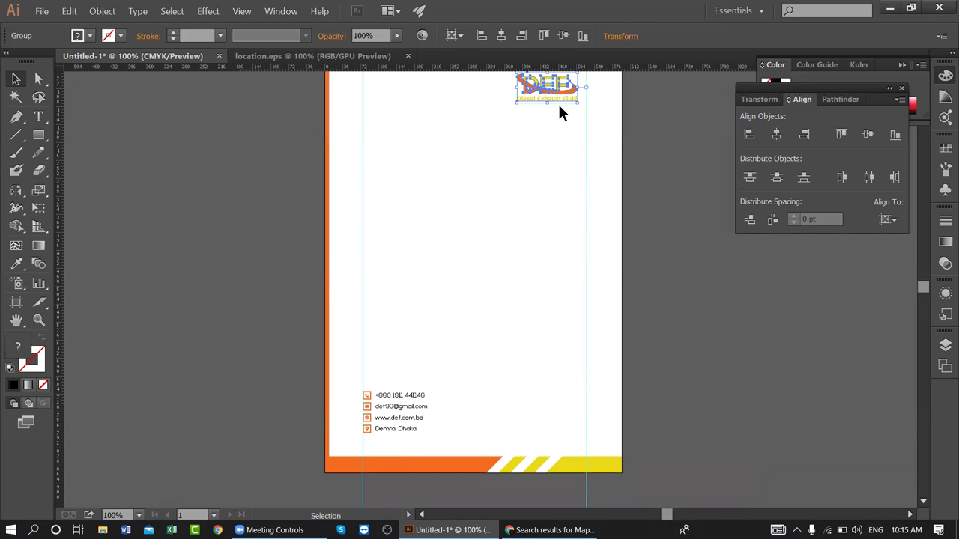
drag(558, 94, 492, 233)
right_click(492, 234)
click(502, 298)
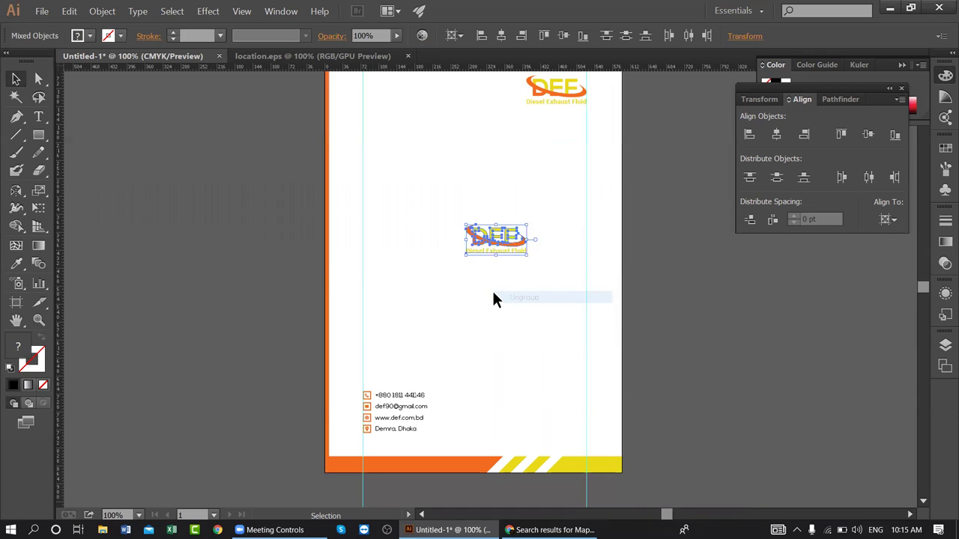
click(493, 297)
click(499, 249)
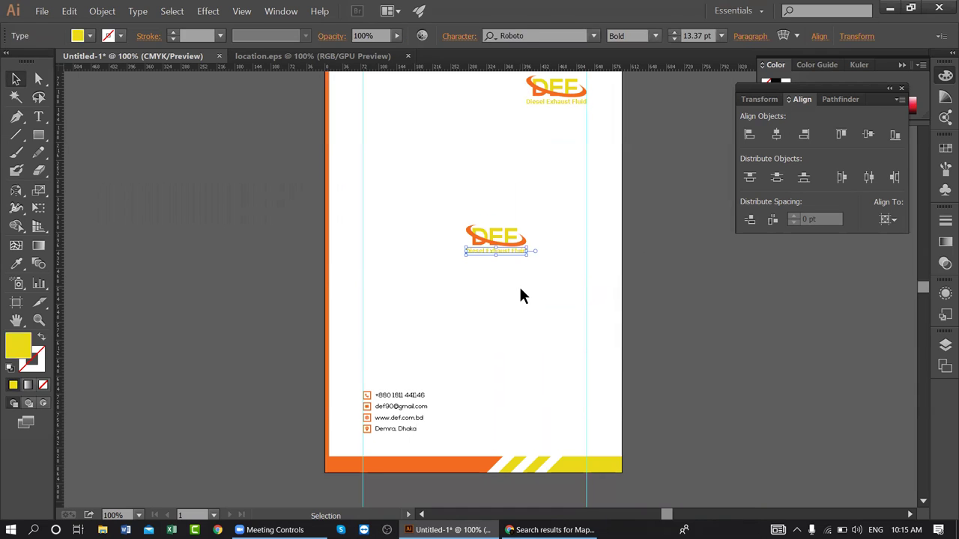
key(Delete)
- Ungroup the top-right DEF logo and convert its tagline to outlines
right_click(546, 82)
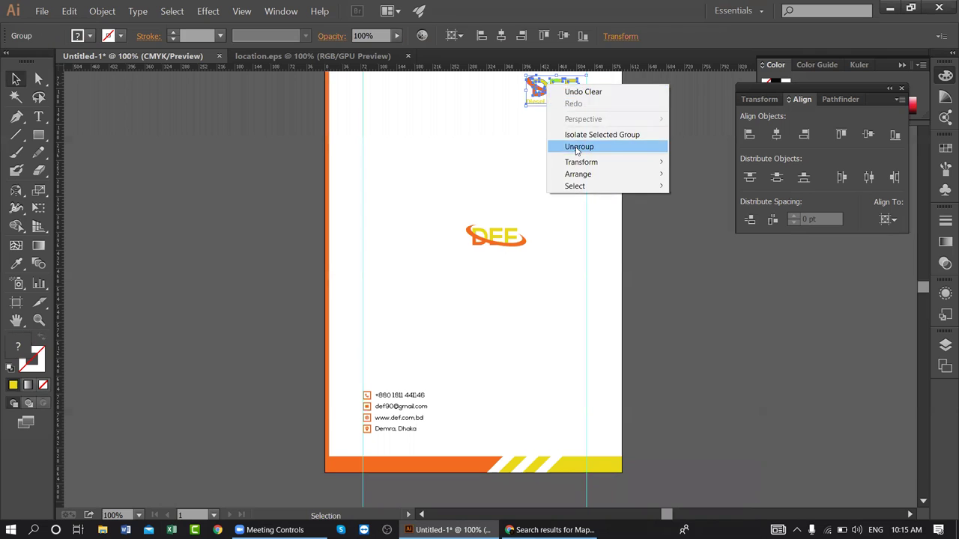
click(552, 144)
click(552, 141)
right_click(555, 103)
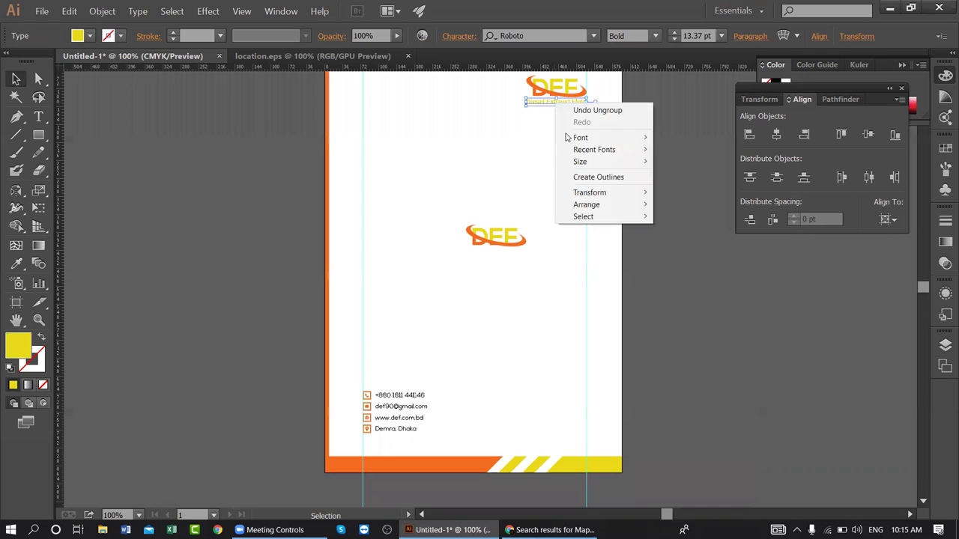
click(599, 178)
click(563, 124)
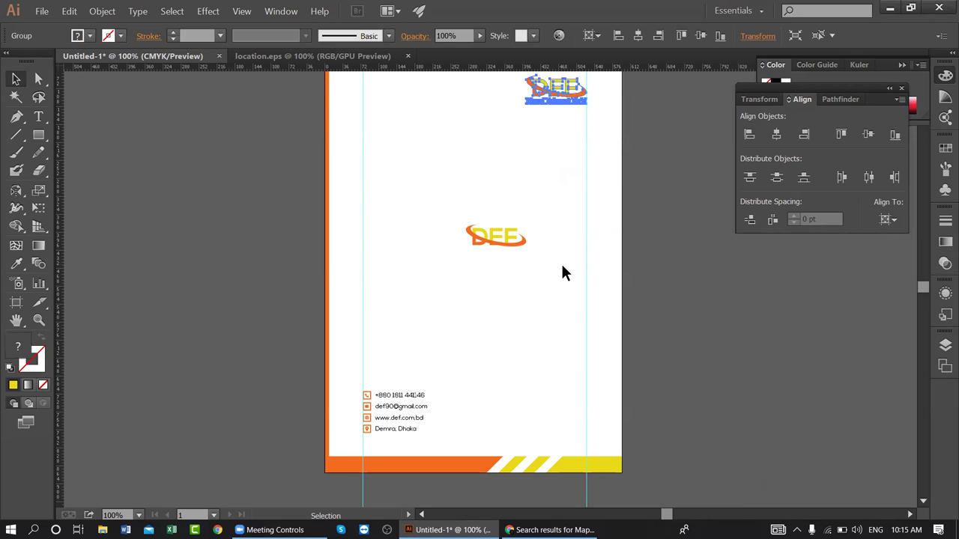
- Enlarge the mid-page DEF logo and centre it horizontally and vertically on the page
click(505, 239)
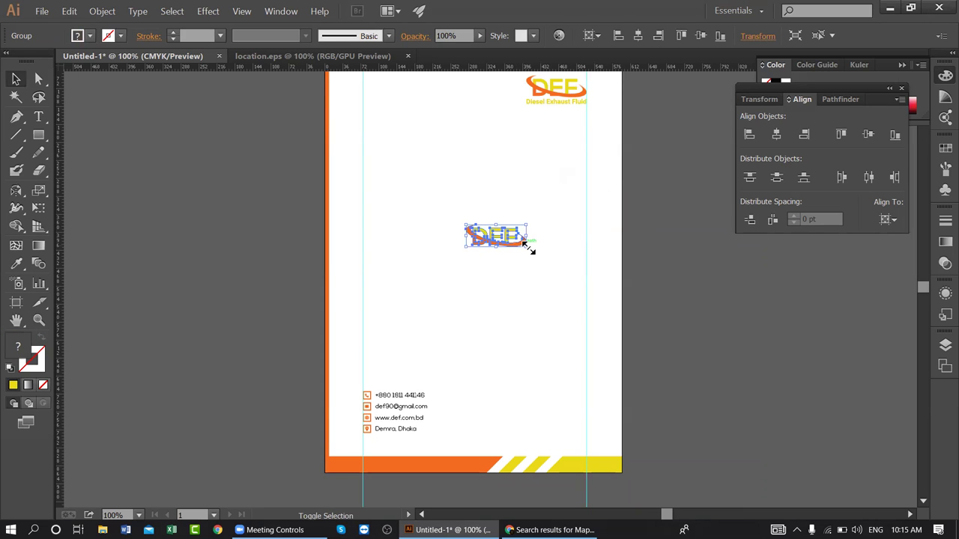
drag(526, 247, 573, 314)
click(778, 135)
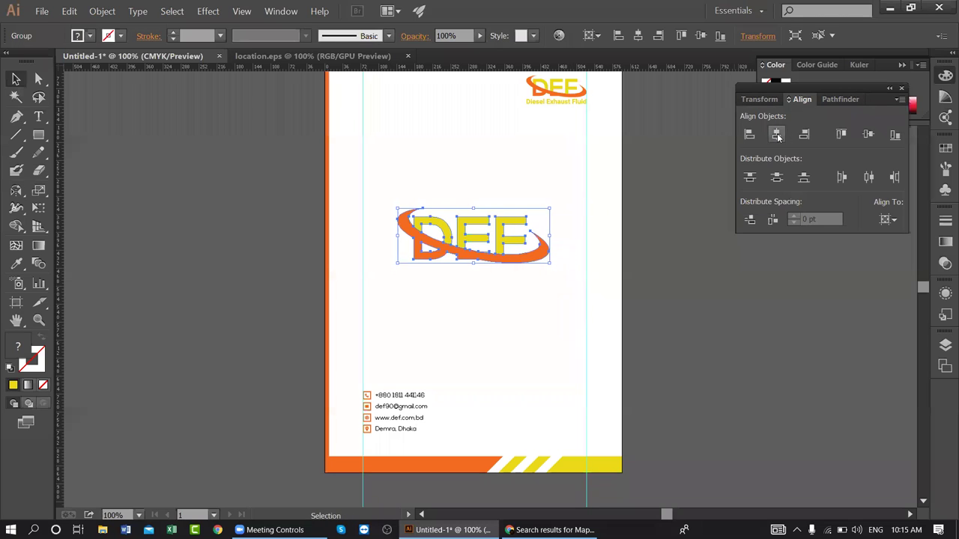
click(868, 134)
click(700, 149)
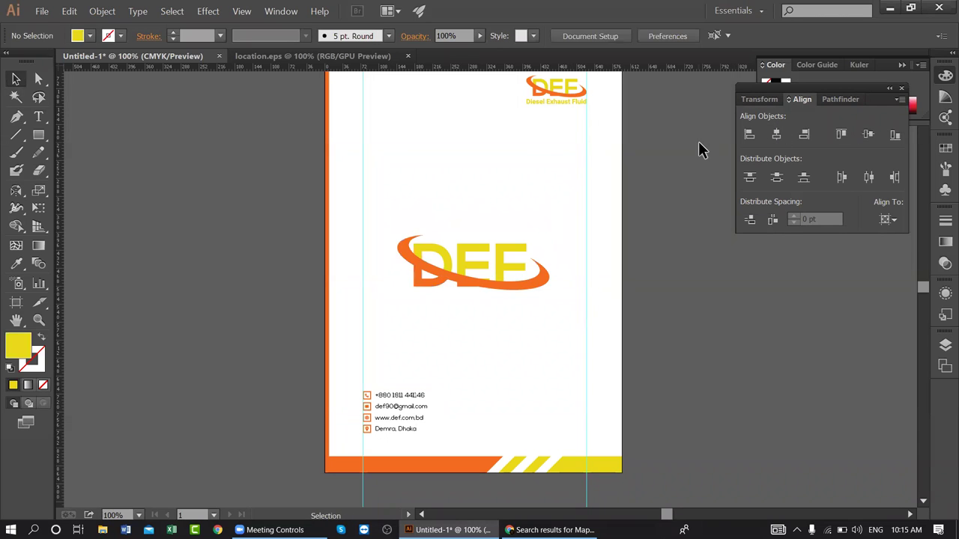
drag(562, 171, 565, 214)
- Fade the central DEF logo to 8% opacity
click(522, 300)
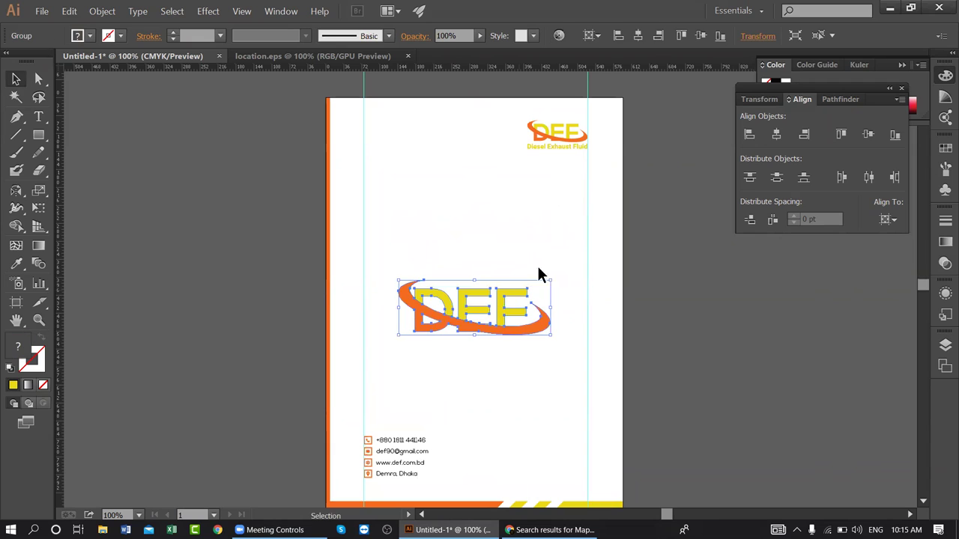
drag(423, 49, 419, 56)
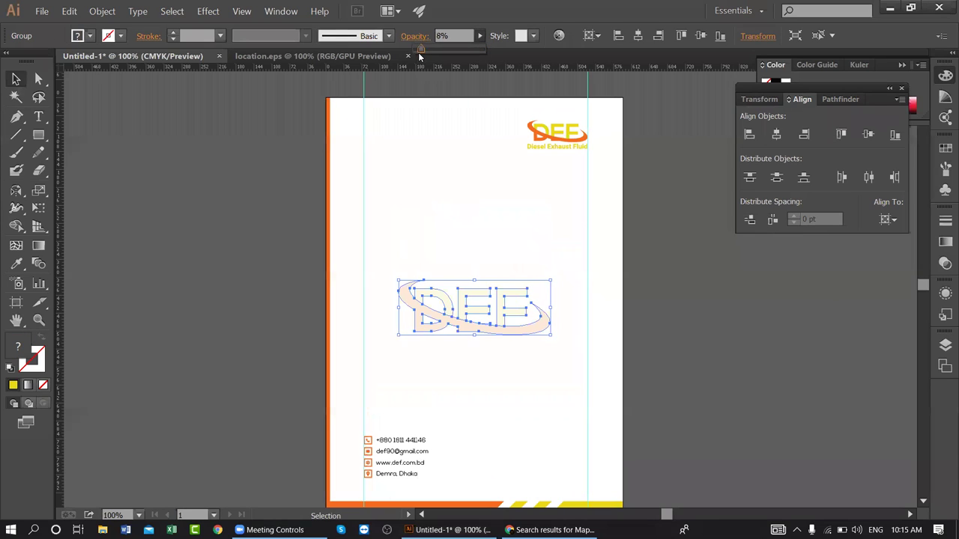
click(274, 150)
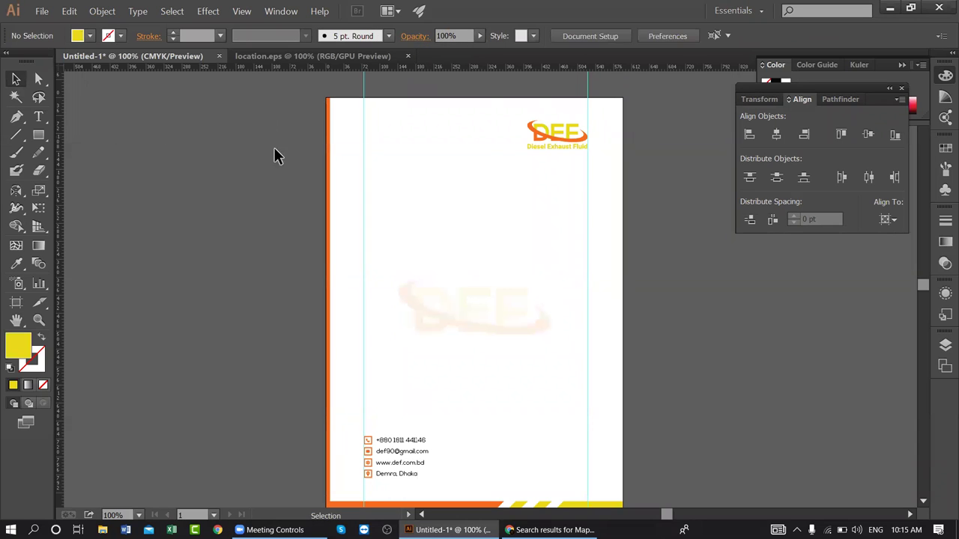
drag(636, 237, 566, 219)
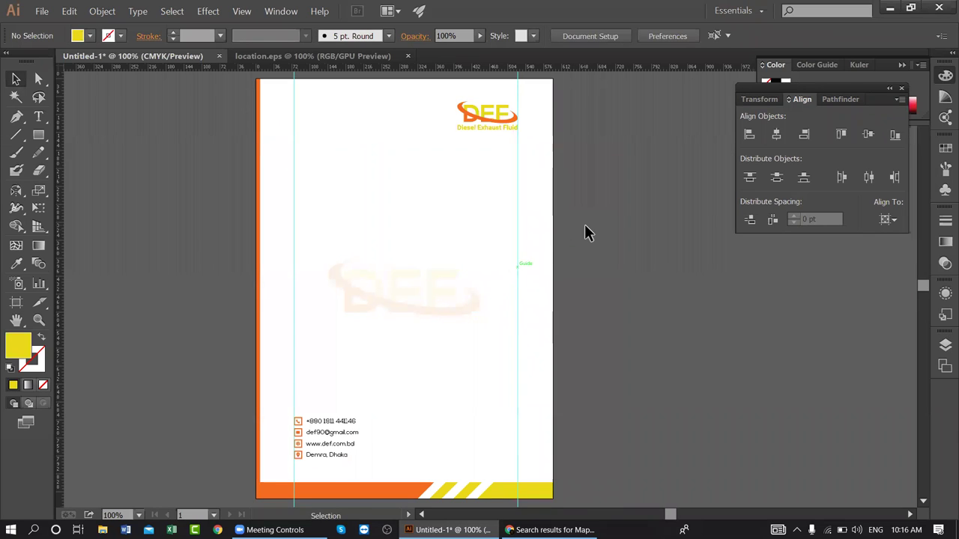
- Unlock all objects on the letterhead with Object > Unlock All
scroll(586, 226, up, 2)
scroll(585, 227, down, 2)
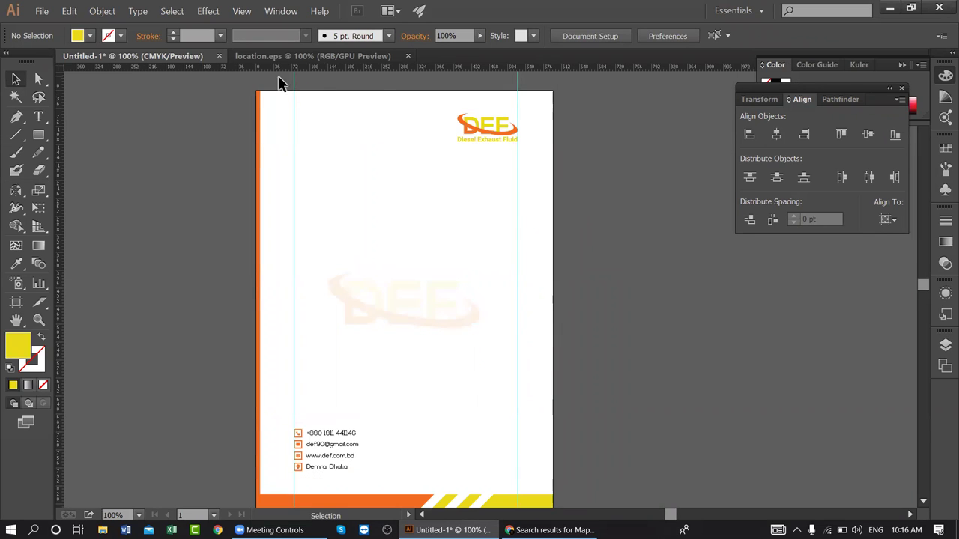
click(102, 11)
click(124, 89)
click(194, 92)
- Delete the cyan guides, zoom out and select the full-page background rectangle
click(525, 87)
key(Delete)
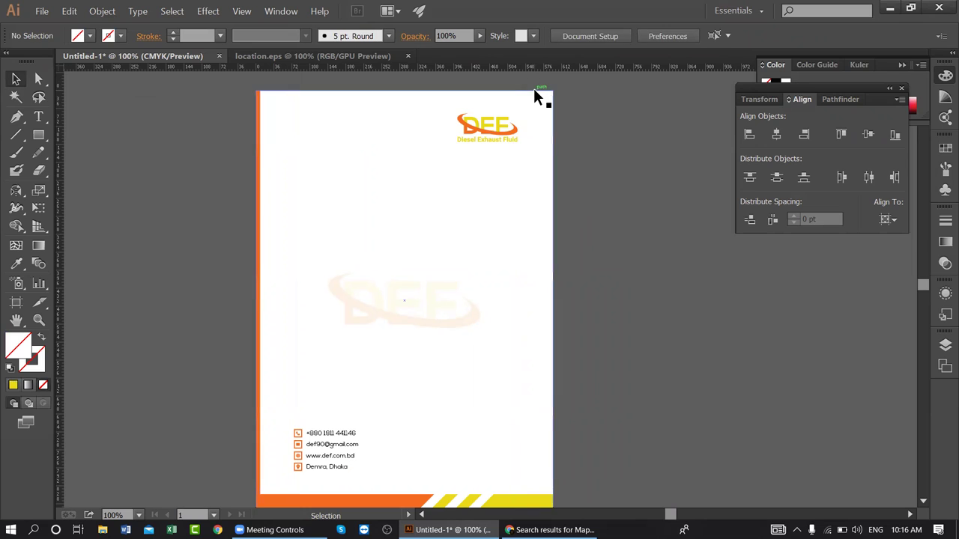
key(a)
key(ctrl+minus)
key(v)
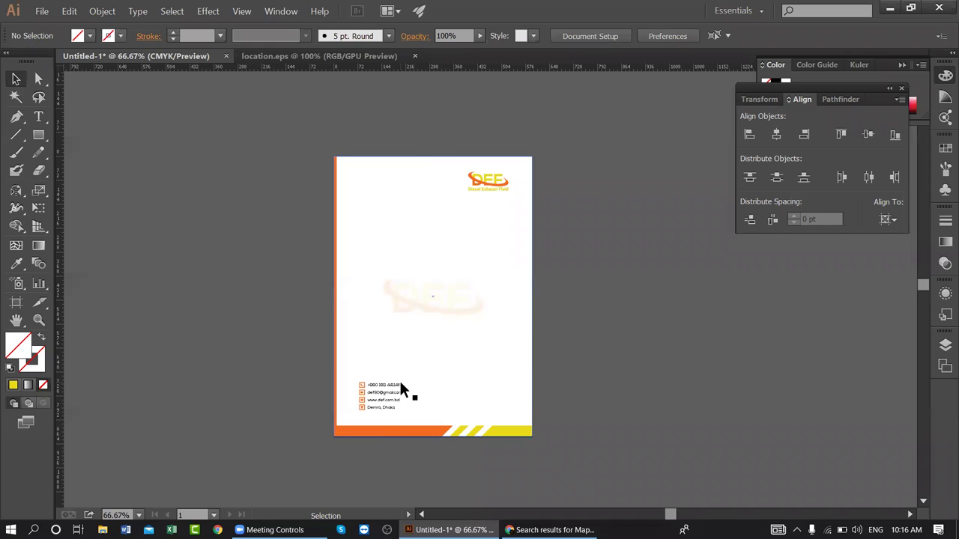
click(401, 403)
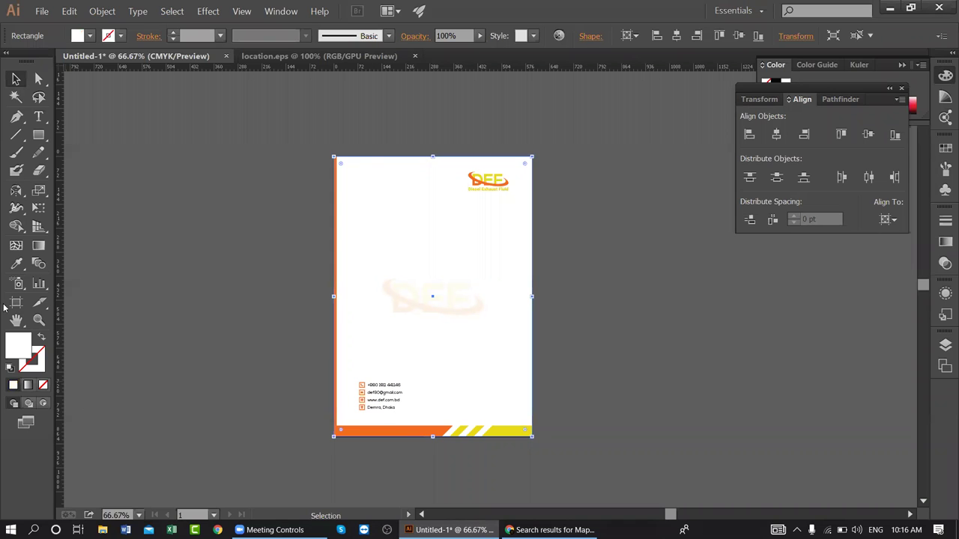
- Show the two-point perspective grid and drag its left vanishing point further left
click(39, 227)
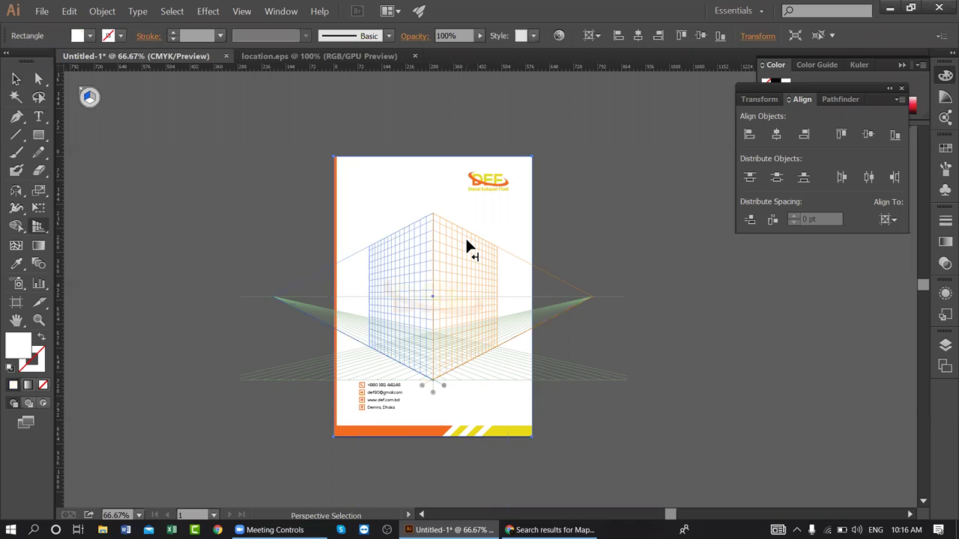
key(ctrl+semicolon)
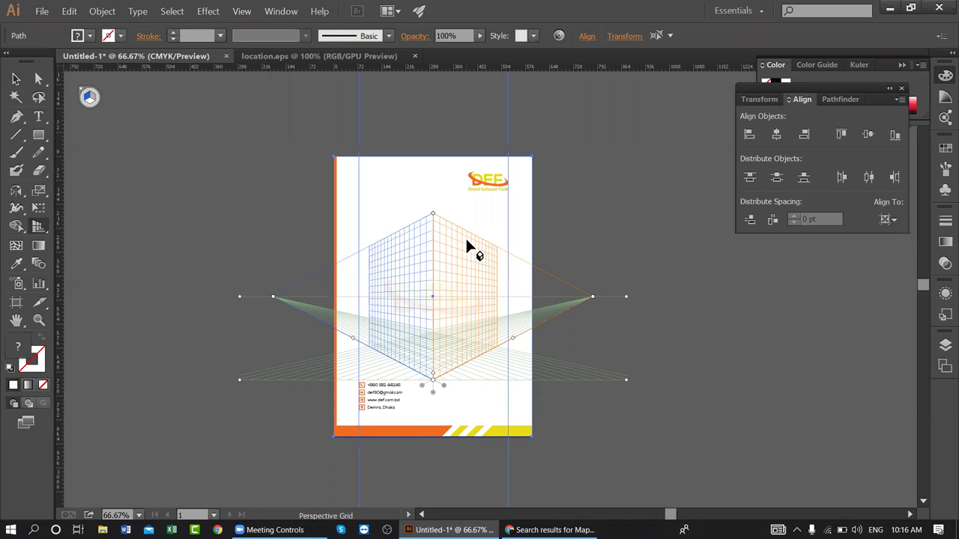
click(448, 246)
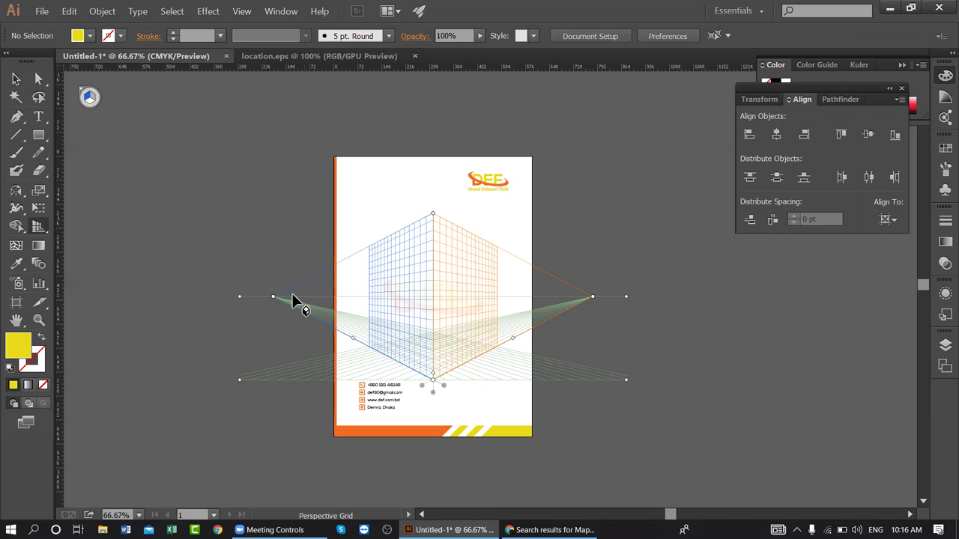
drag(274, 297, 221, 308)
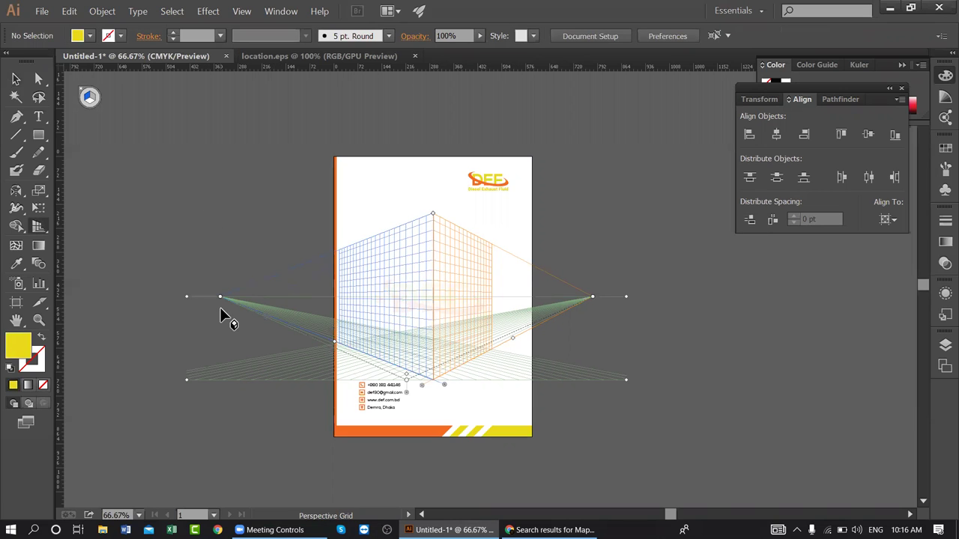
- Create a new blank A4 document, Untitled-2
click(42, 10)
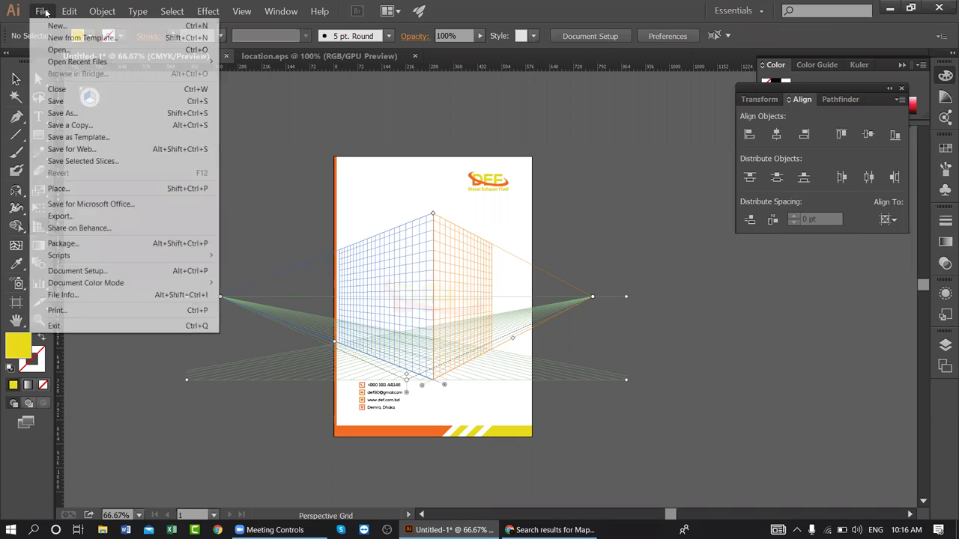
key(Escape)
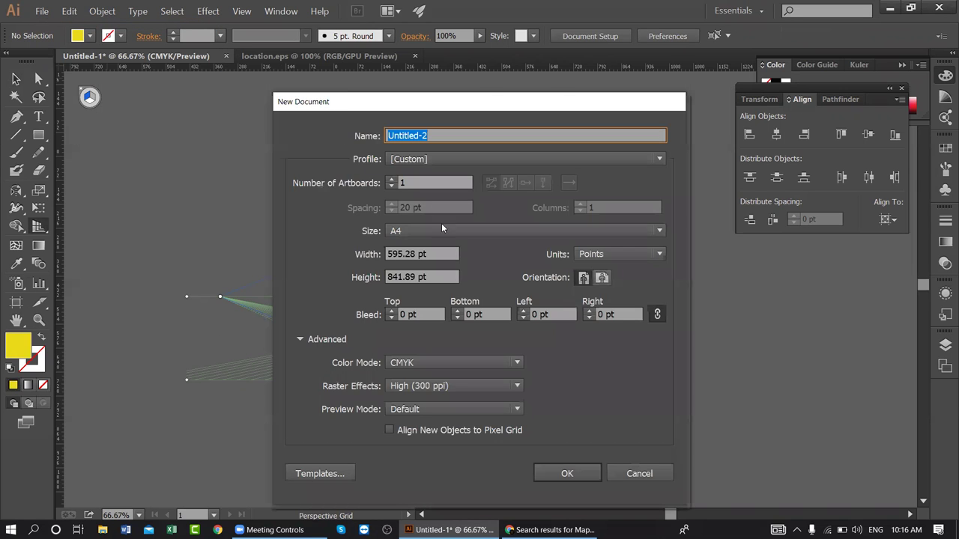
key(Return)
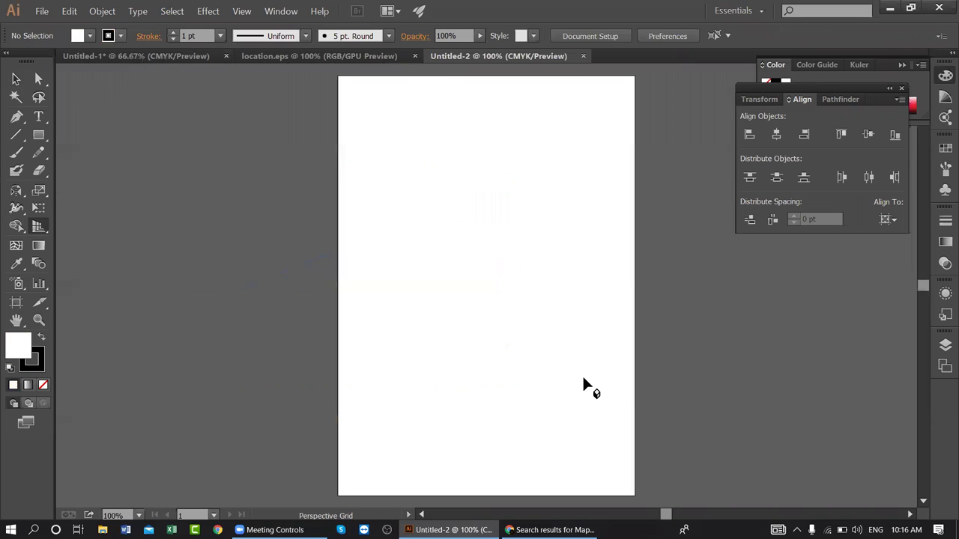
- Return to the Untitled-1 letterhead and select the orange left bar with the Selection tool
click(193, 58)
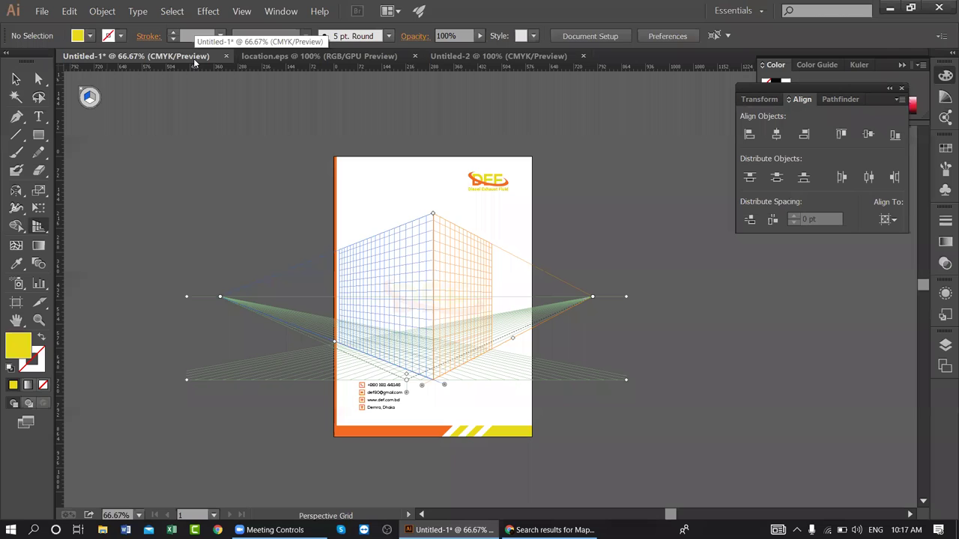
key(shift+v)
key(shift+p)
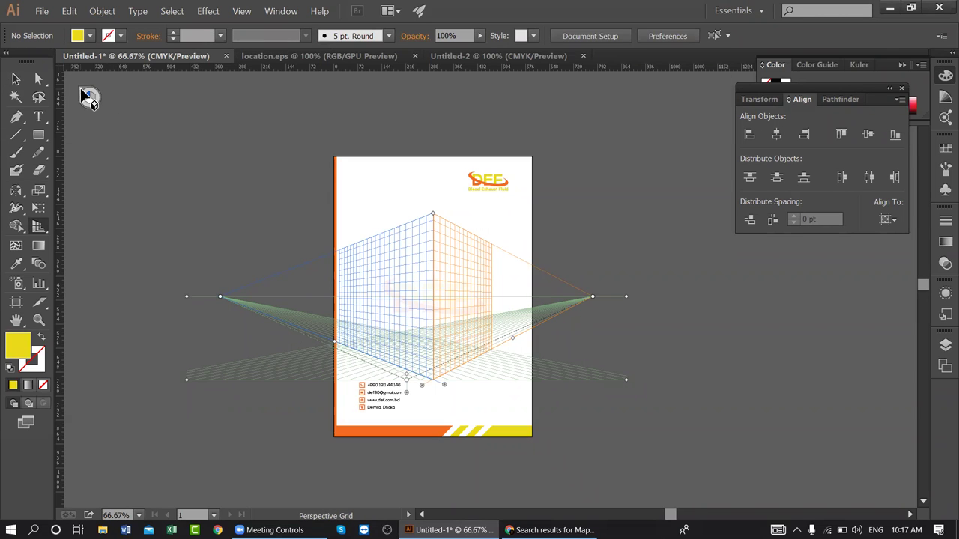
key(v)
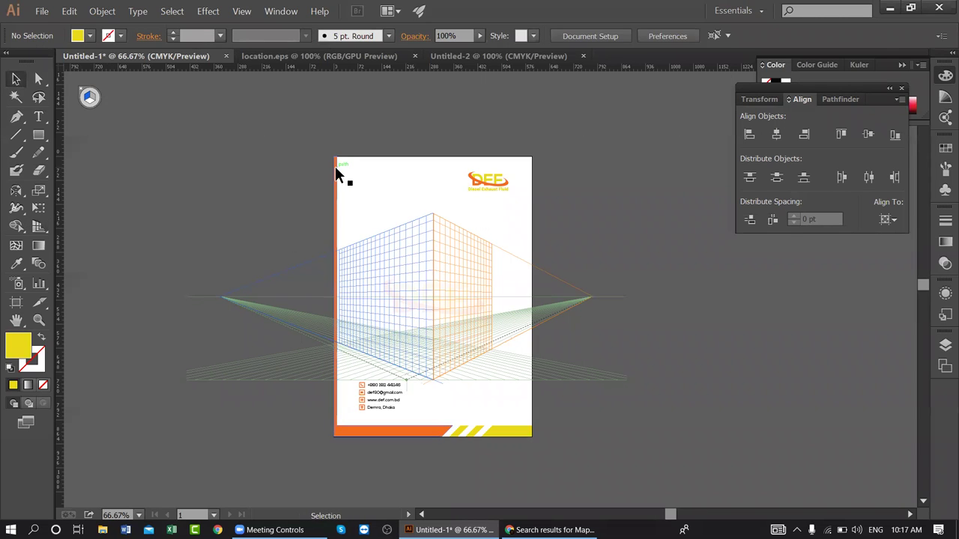
click(335, 166)
- Select the logo and orange bar, then try Object > Show All, which is unavailable
click(499, 176)
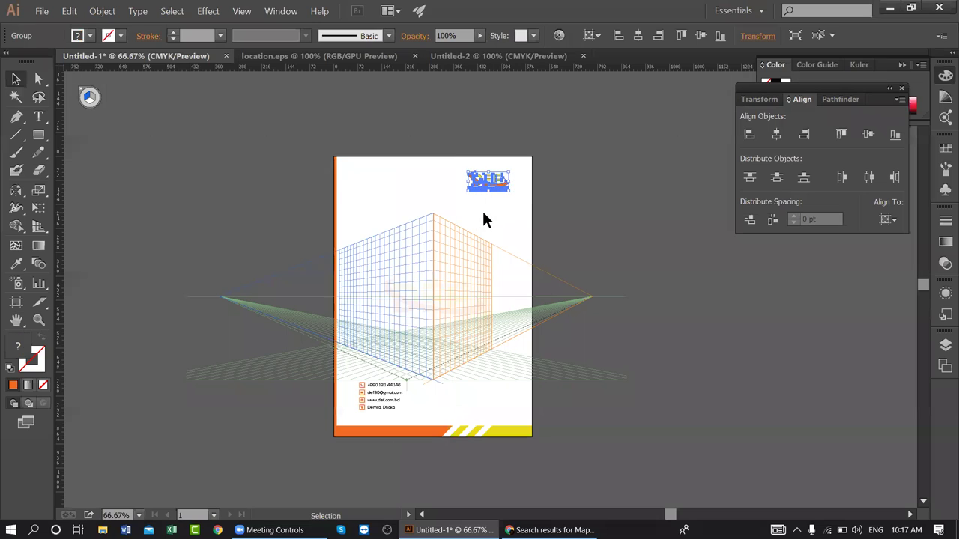
click(337, 175)
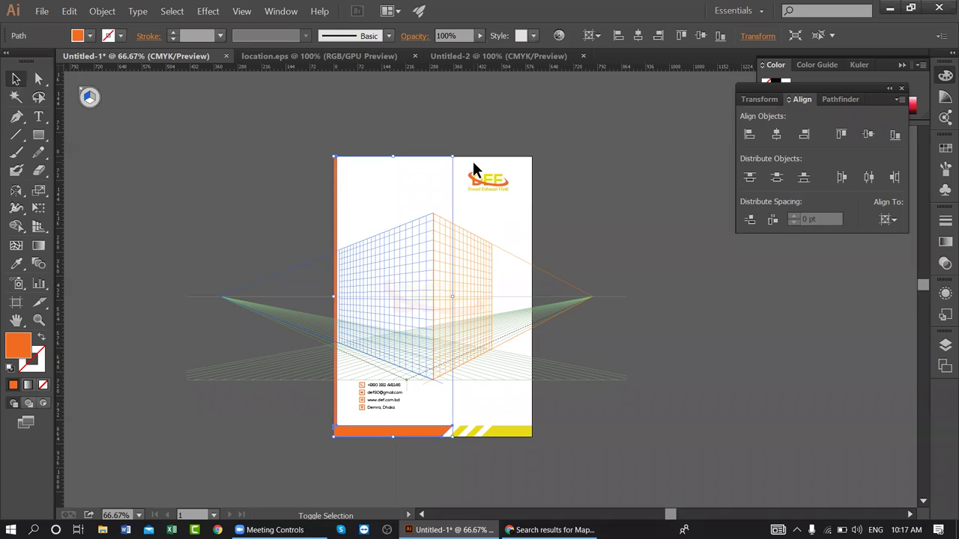
drag(482, 176, 479, 162)
key(ctrl+plus)
key(ctrl+plus)
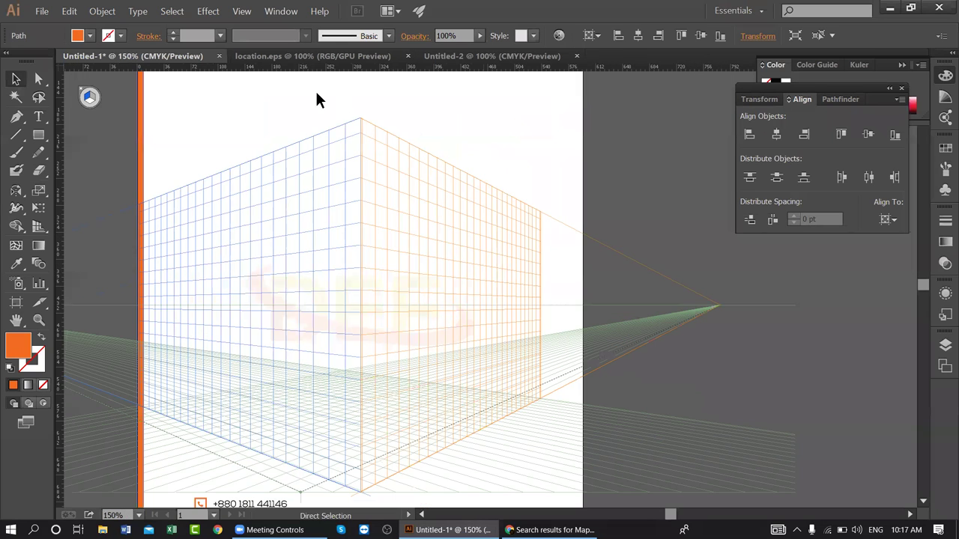
click(102, 11)
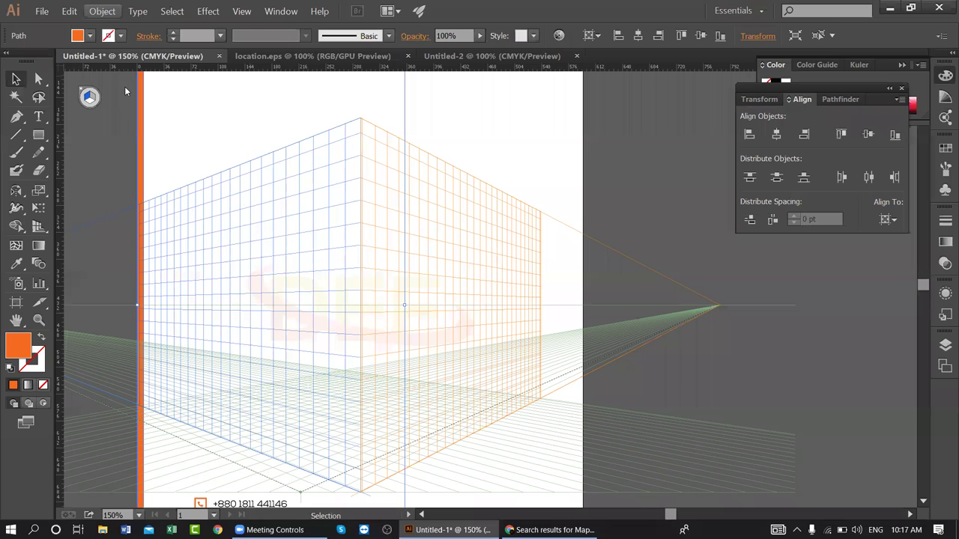
click(68, 105)
click(68, 105)
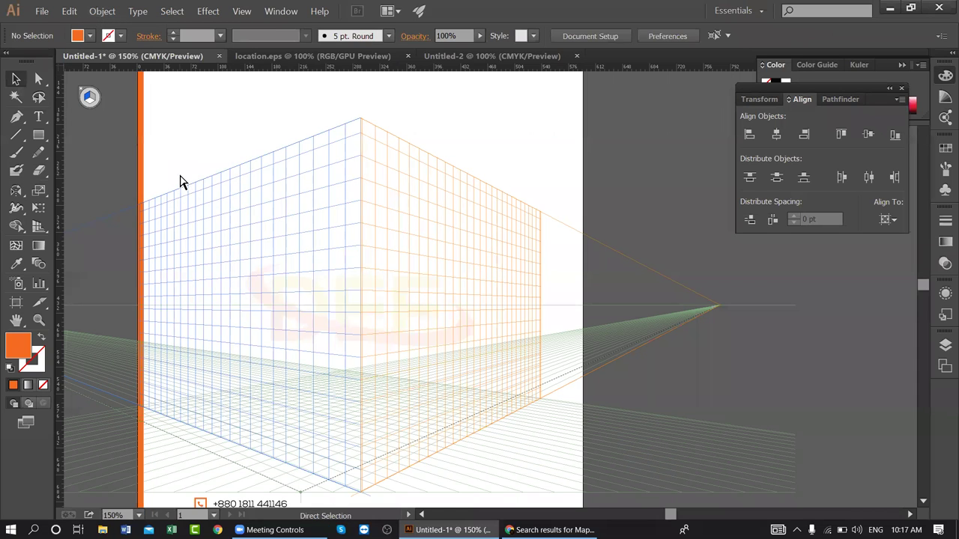
key(ctrl+minus)
key(ctrl+minus)
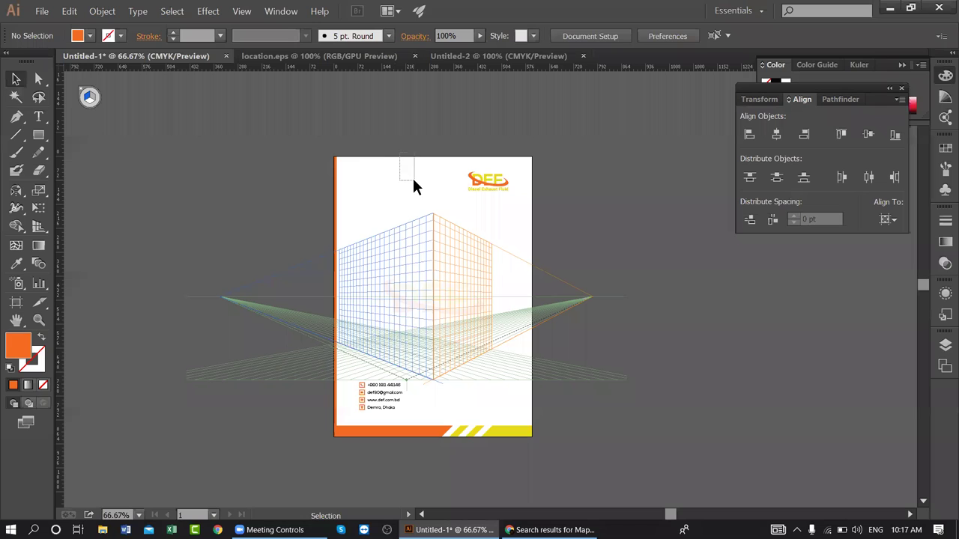
- Pick the Rectangle tool, cancel its size dialog and make the left perspective plane active
click(38, 134)
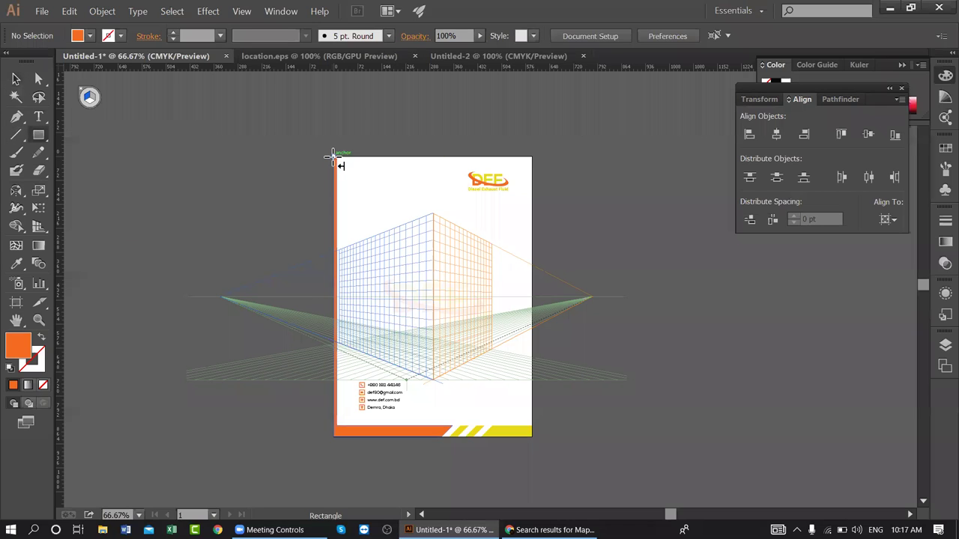
click(43, 139)
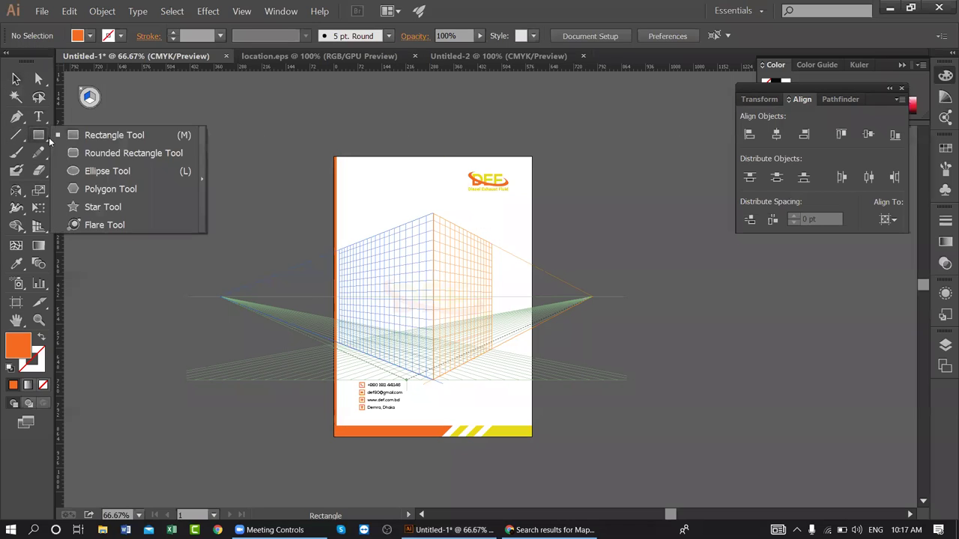
click(93, 134)
click(84, 88)
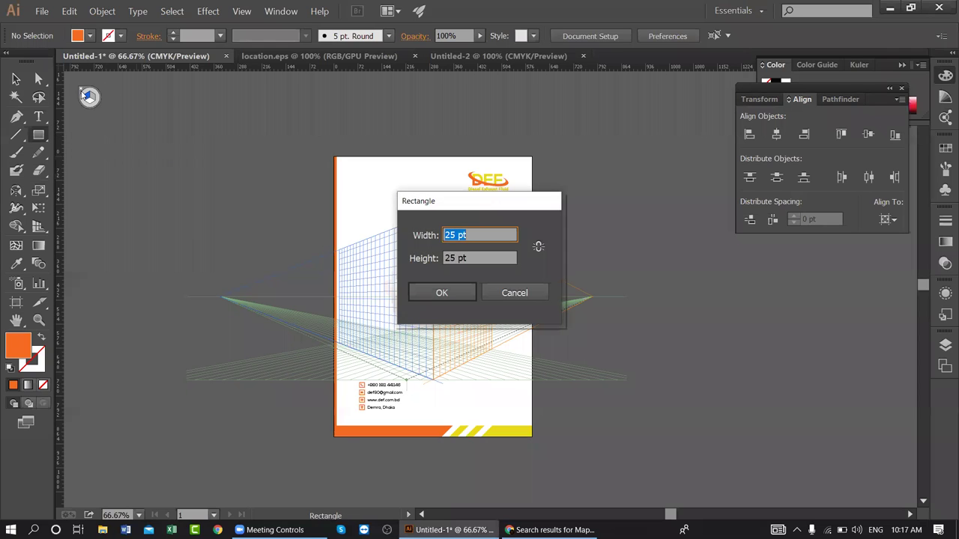
click(498, 292)
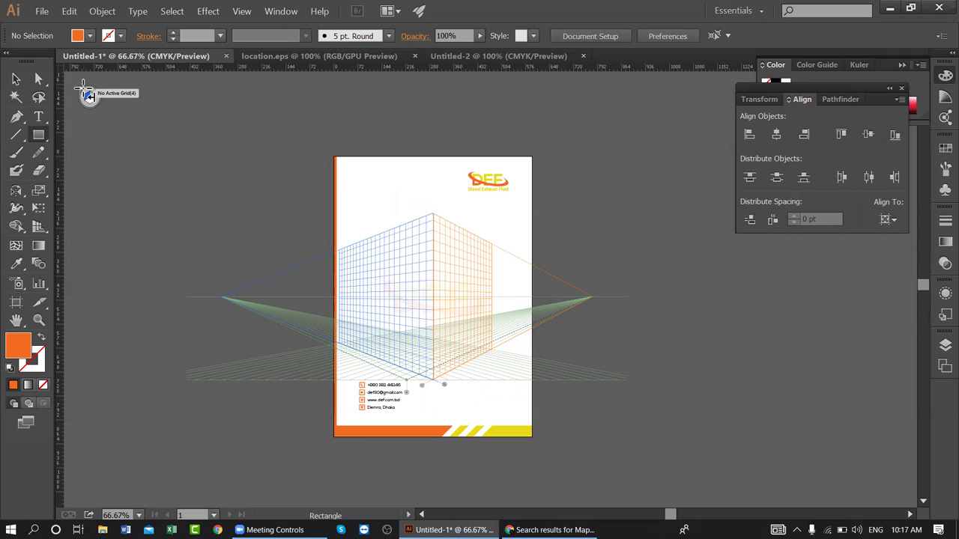
click(87, 100)
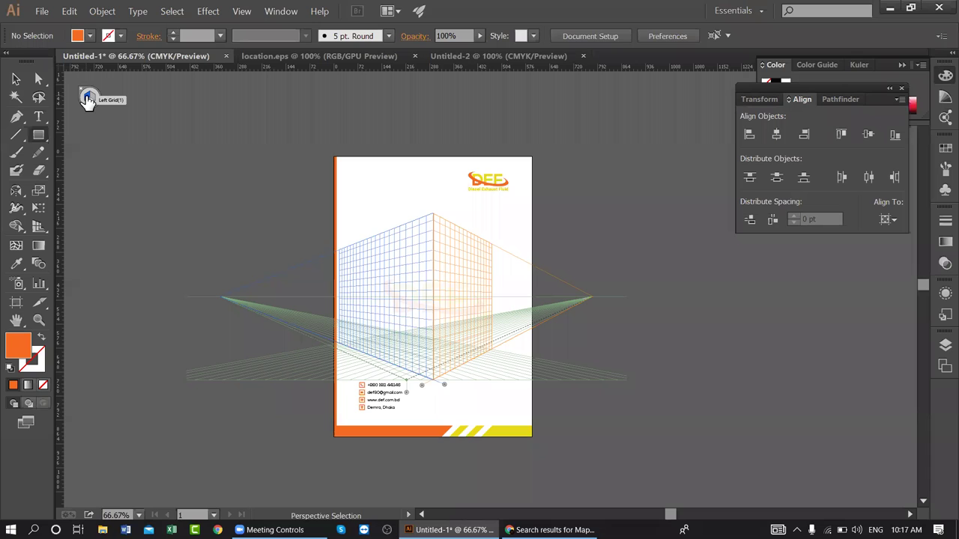
click(88, 101)
click(16, 79)
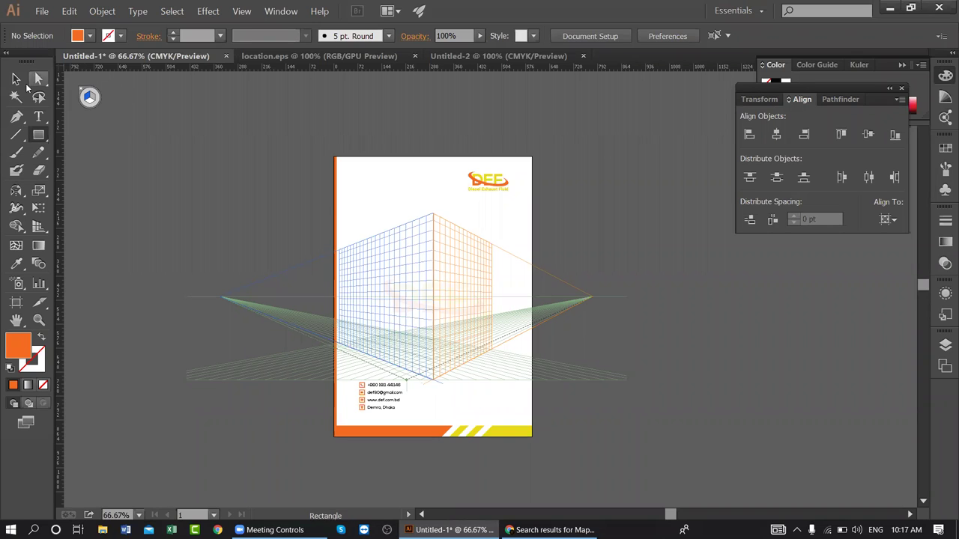
- Select the orange side strip, DEF logo and bottom band, then zoom in
click(332, 176)
shift+click(496, 175)
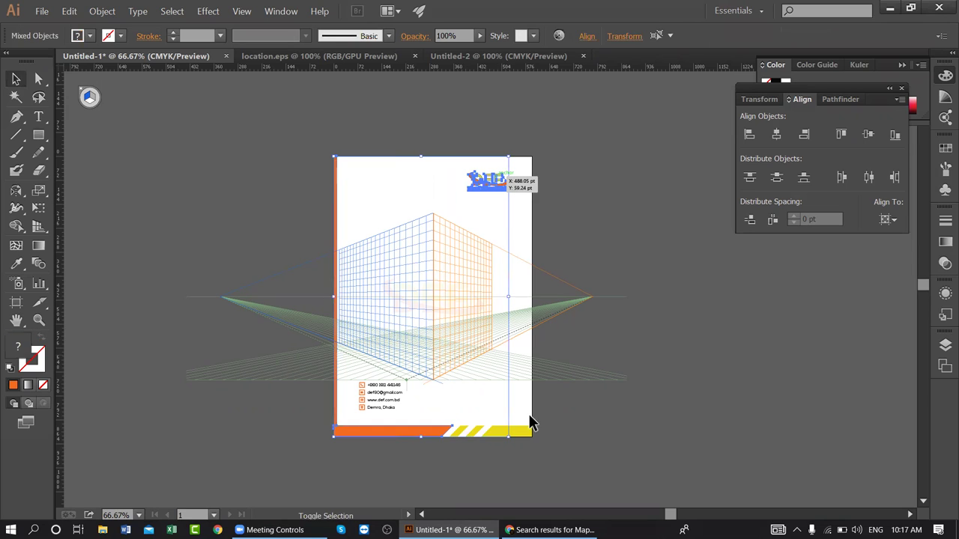
shift+click(505, 431)
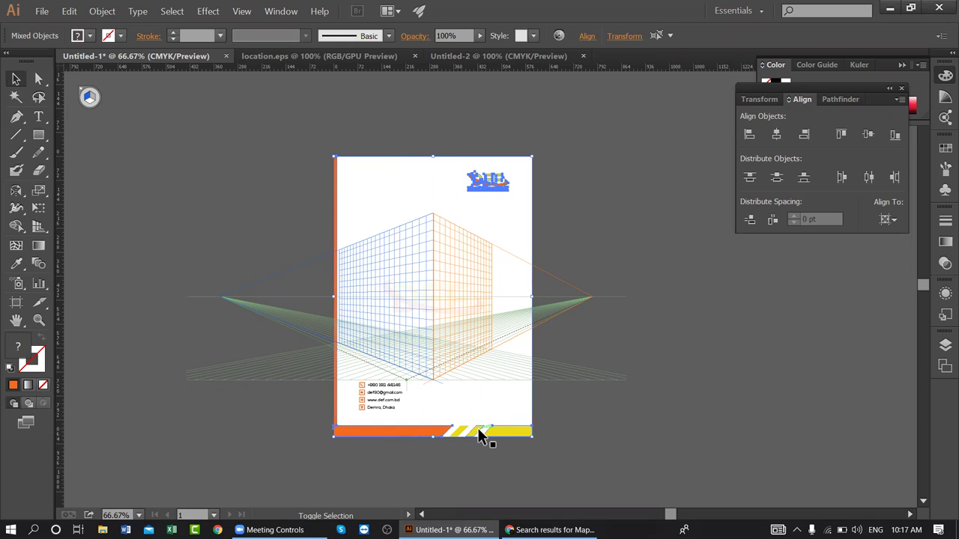
shift+click(426, 430)
shift+click(473, 433)
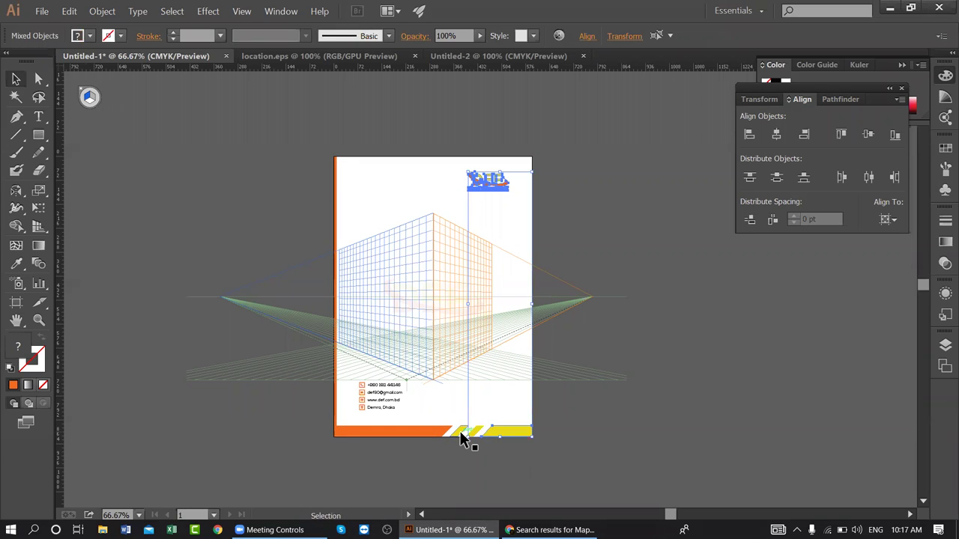
key(ctrl+plus)
key(ctrl+plus)
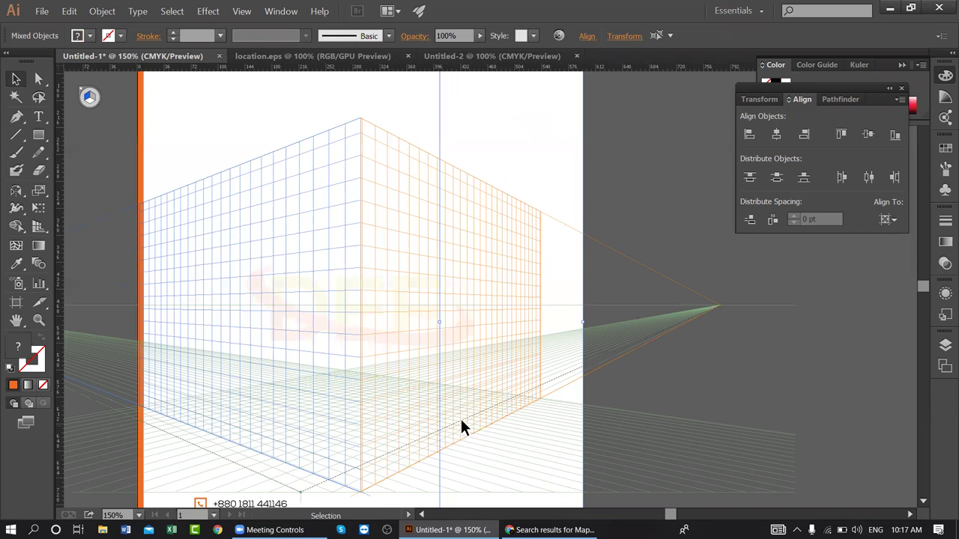
scroll(462, 402, down, 5)
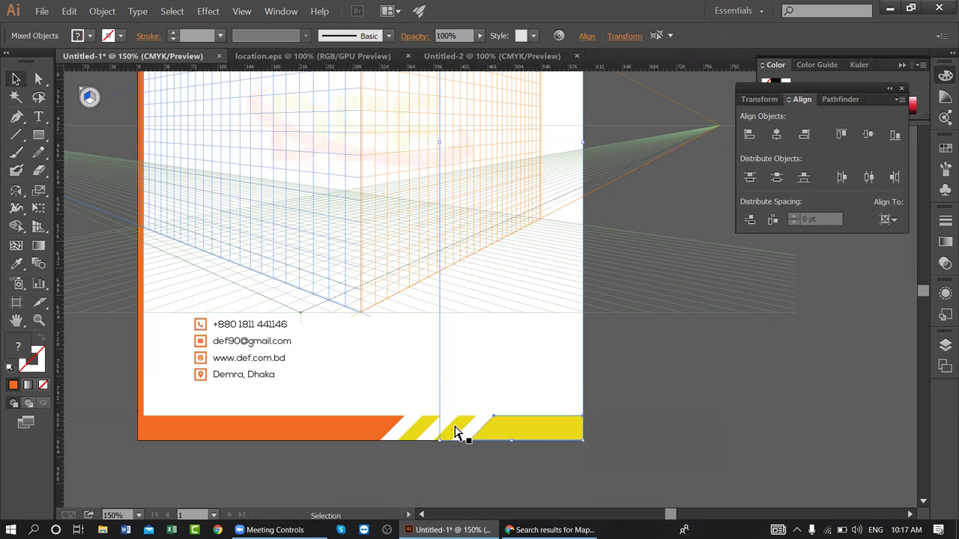
- Add the yellow stripes, orange bottom band, and contact icons and address line to the selection
shift+click(422, 433)
shift+click(404, 432)
shift+click(378, 424)
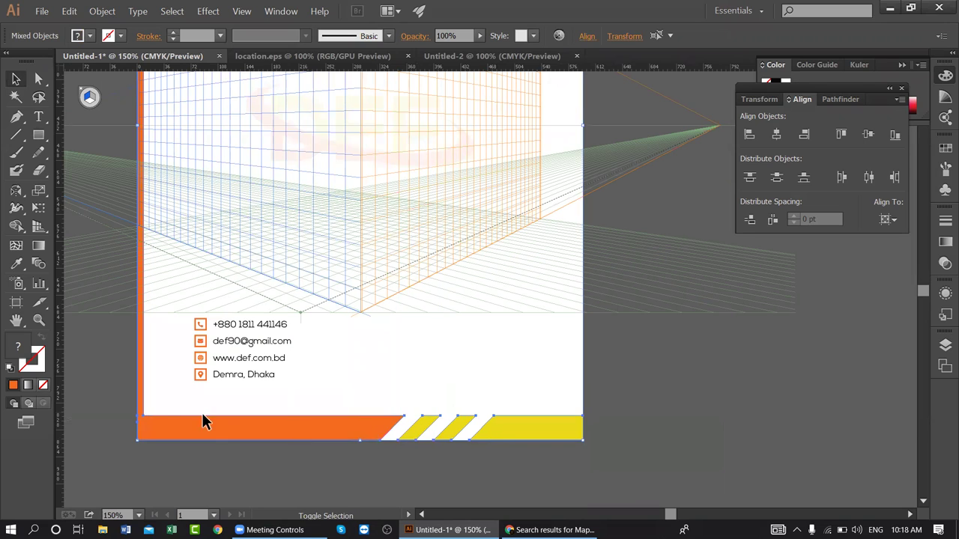
shift+click(200, 374)
shift+click(222, 376)
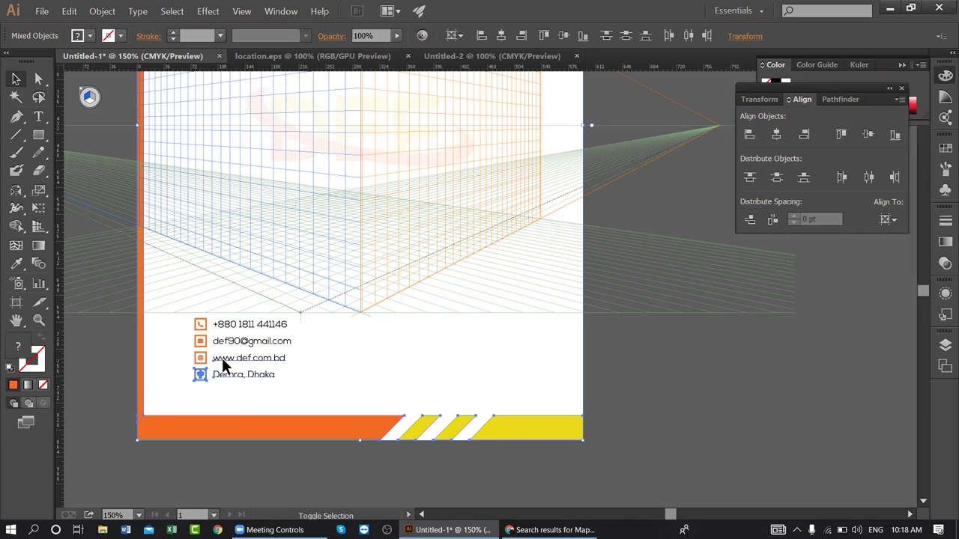
shift+click(202, 361)
shift+click(202, 341)
shift+click(200, 325)
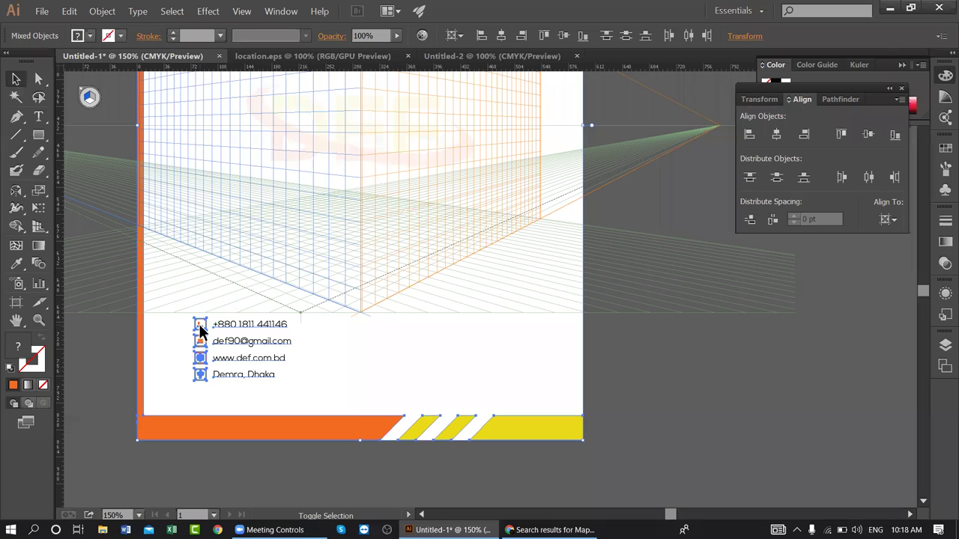
scroll(502, 307, up, 7)
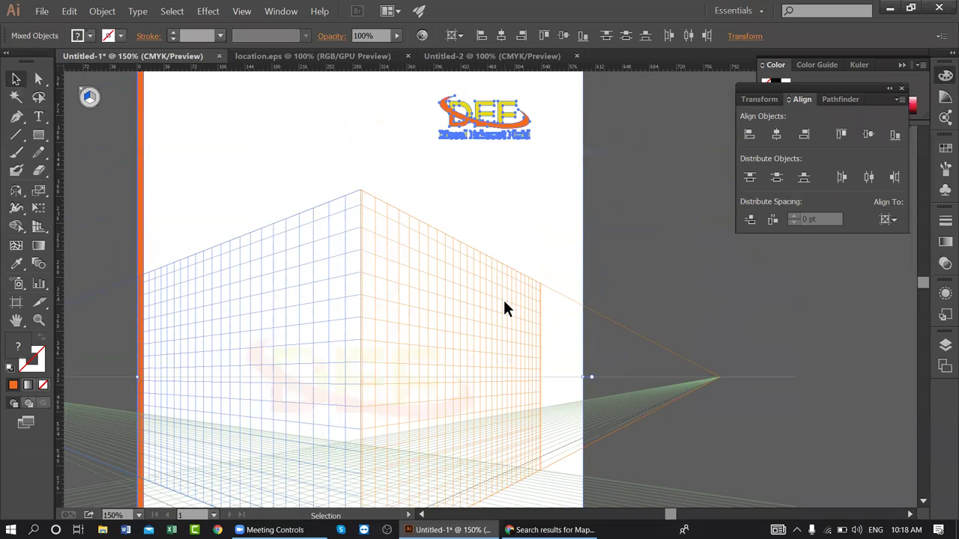
scroll(503, 307, up, 3)
- Drag the selected letterhead artwork into Untitled-2 and position it on the page
key(a)
key(v)
drag(454, 208, 480, 135)
drag(480, 136, 545, 110)
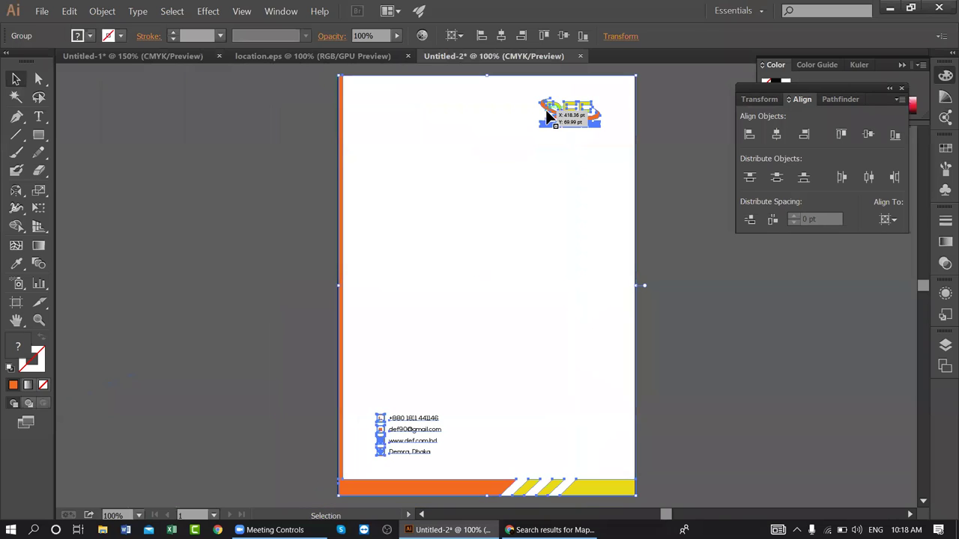
click(291, 137)
- Draw a page-sized white rectangle and send it to the back behind the design
drag(39, 135, 190, 140)
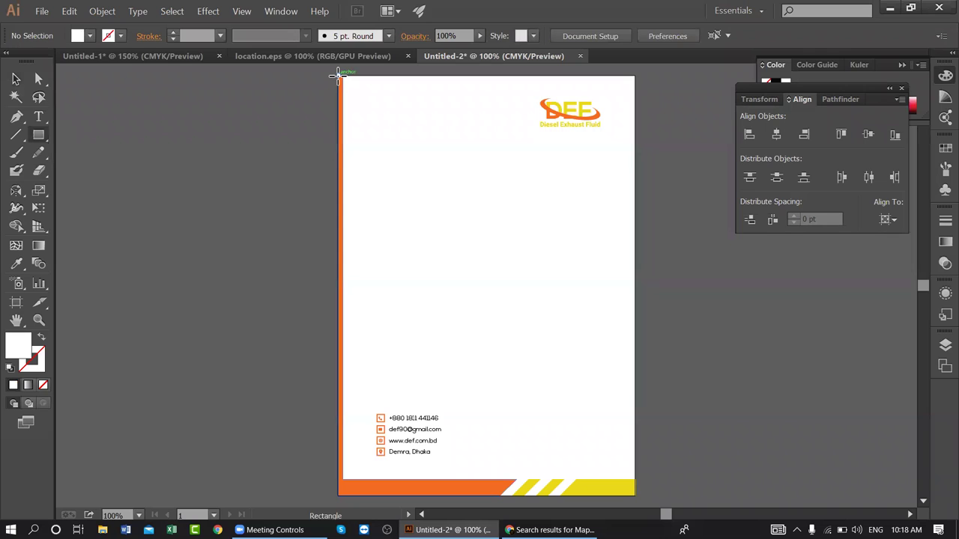
drag(339, 75, 635, 470)
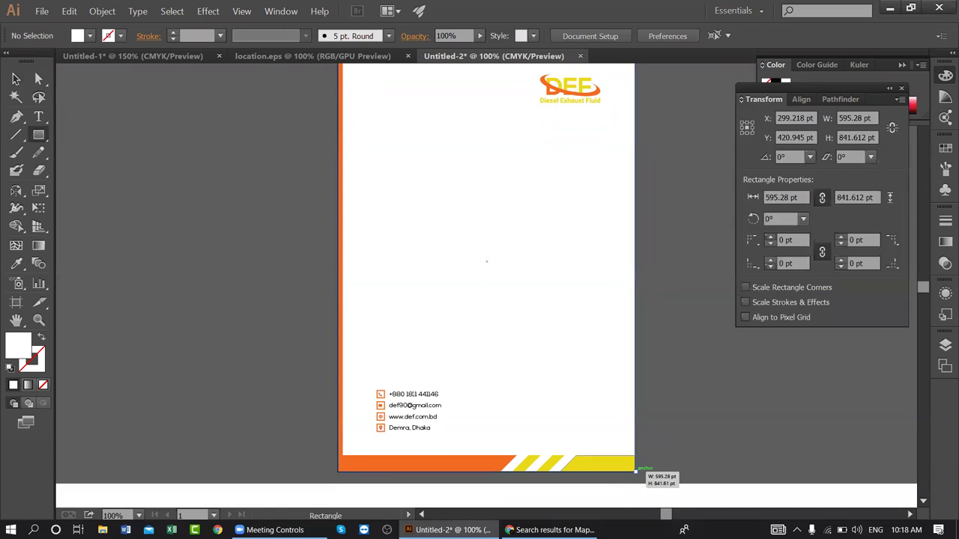
click(15, 79)
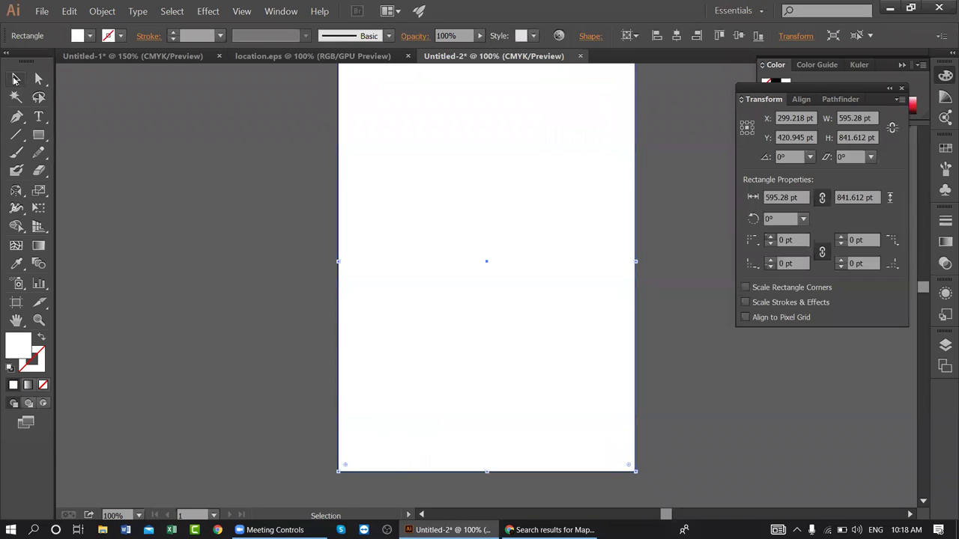
key(space)
drag(455, 215, 390, 217)
right_click(356, 95)
mouse_move(426, 247)
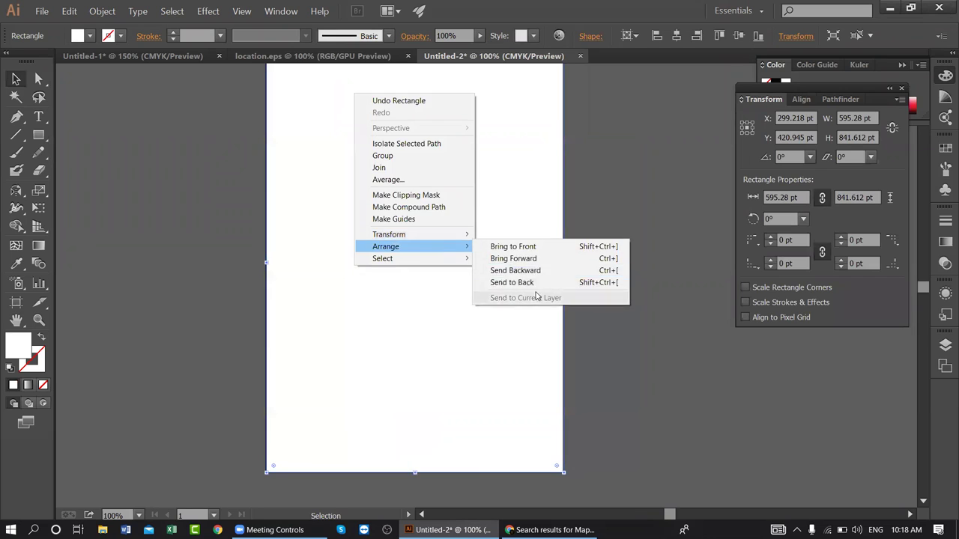
click(517, 282)
click(591, 224)
drag(497, 87, 506, 91)
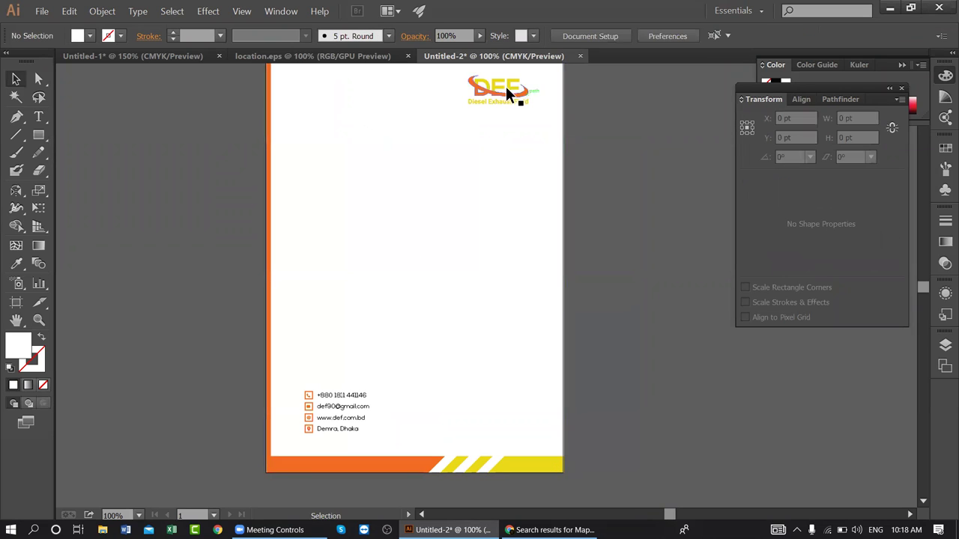
- Ungroup the letterhead and move a copy of the DEF logo toward the page centre
click(505, 85)
right_click(512, 87)
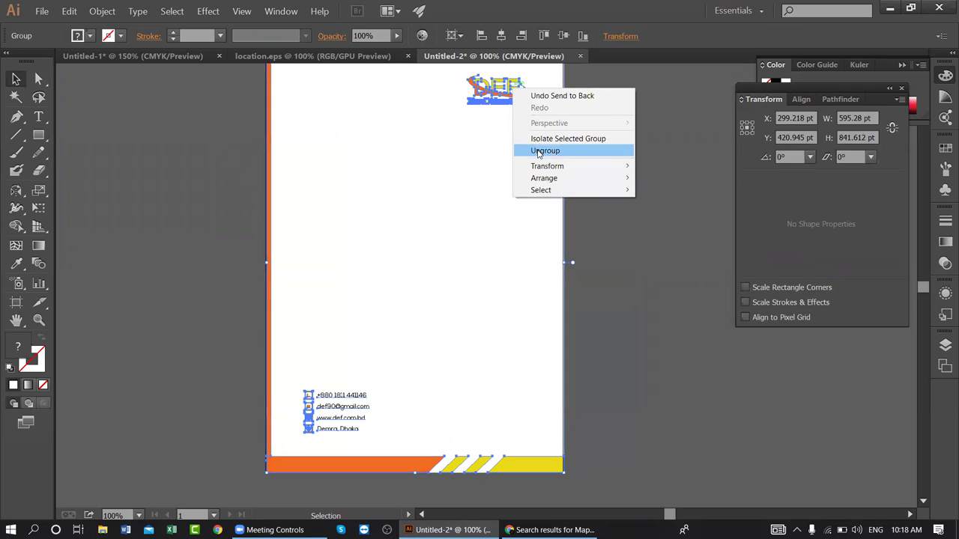
click(537, 152)
drag(499, 83, 420, 234)
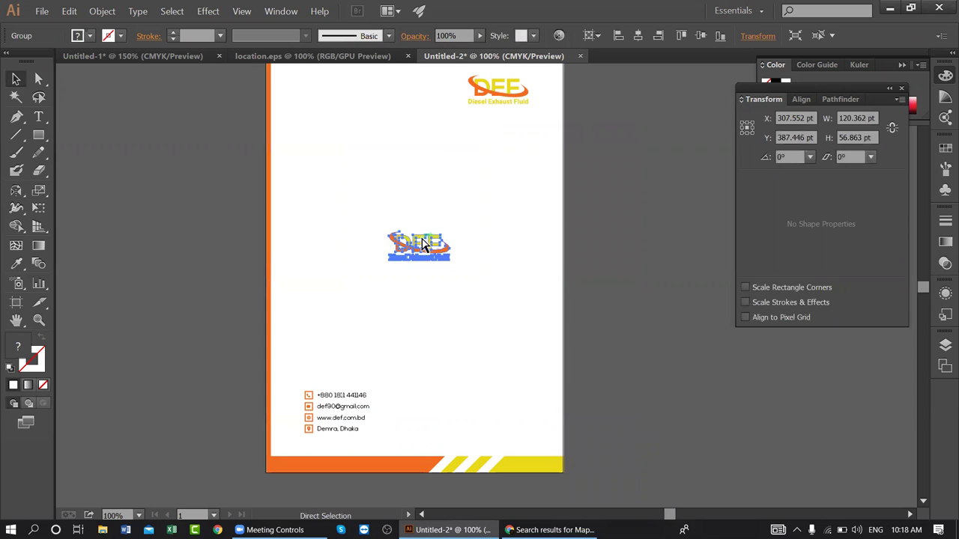
key(ctrl+z)
right_click(495, 100)
click(539, 163)
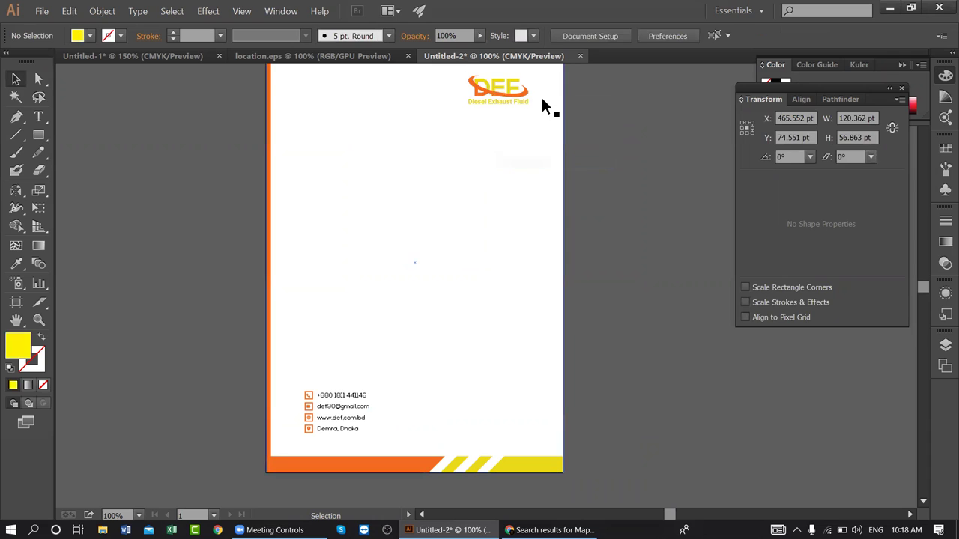
drag(517, 88, 487, 298)
- Centre the logo copy on the page, fade it to about 9% opacity and enlarge it
click(801, 100)
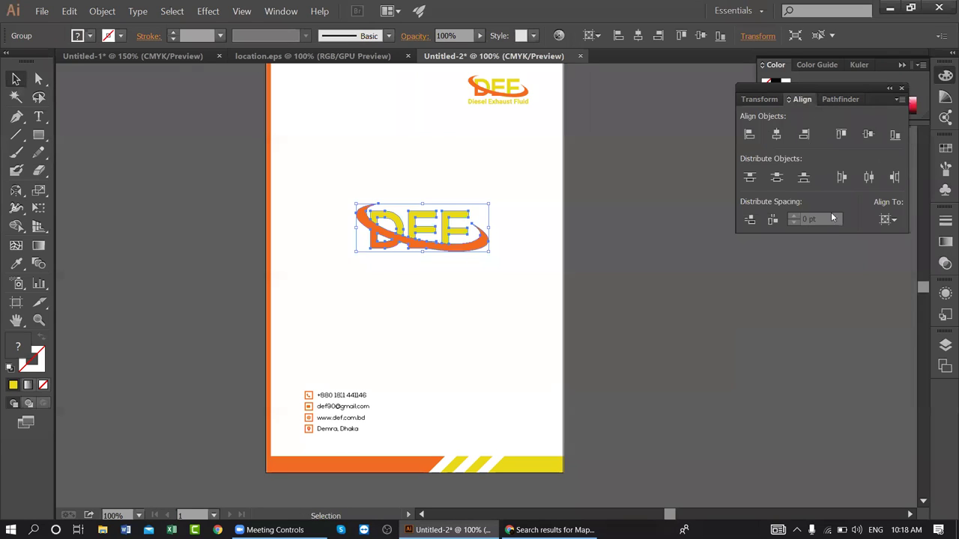
click(776, 134)
click(867, 134)
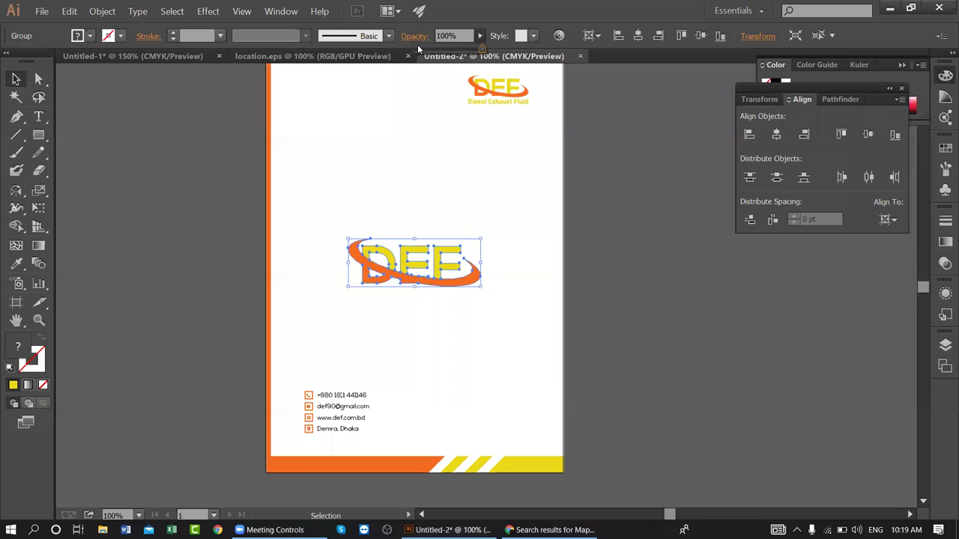
click(418, 46)
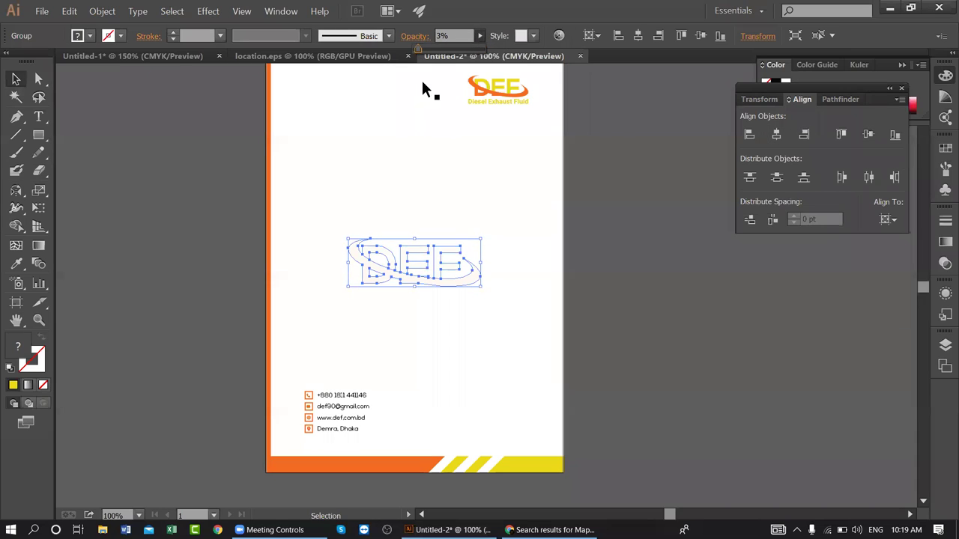
click(614, 135)
drag(534, 160, 439, 229)
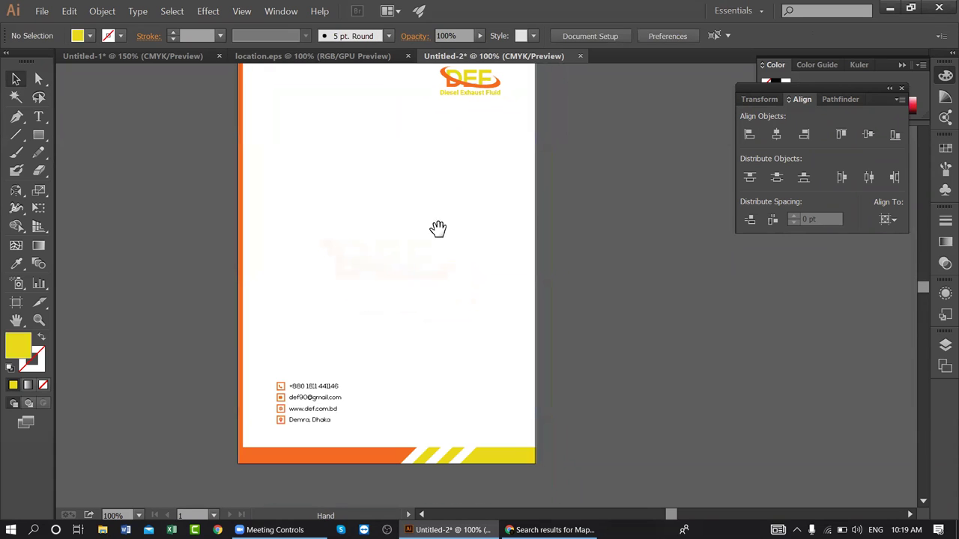
click(424, 240)
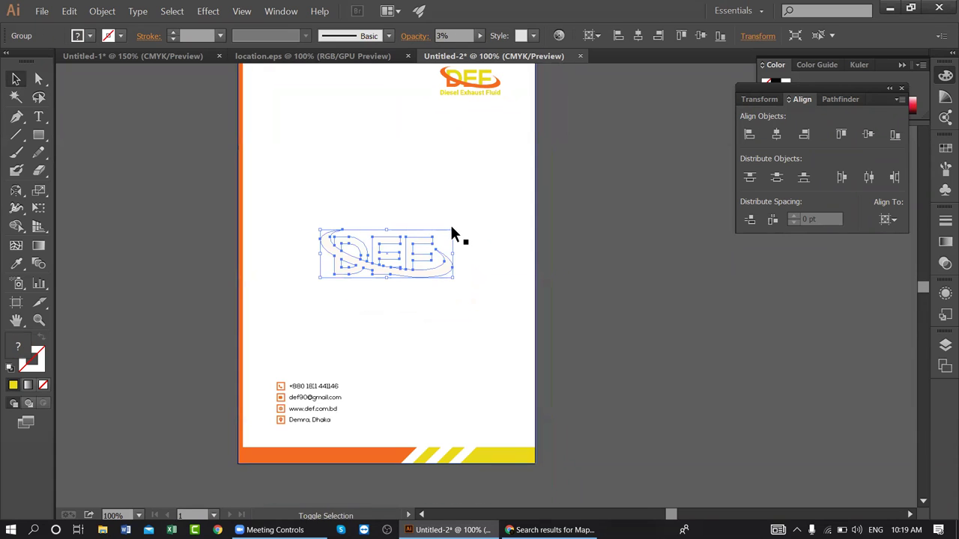
drag(452, 232, 468, 224)
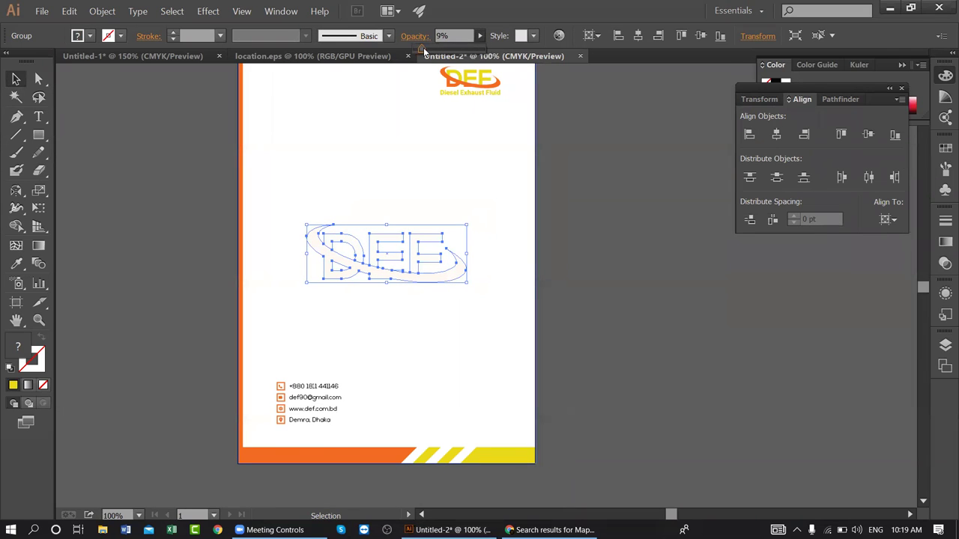
click(587, 138)
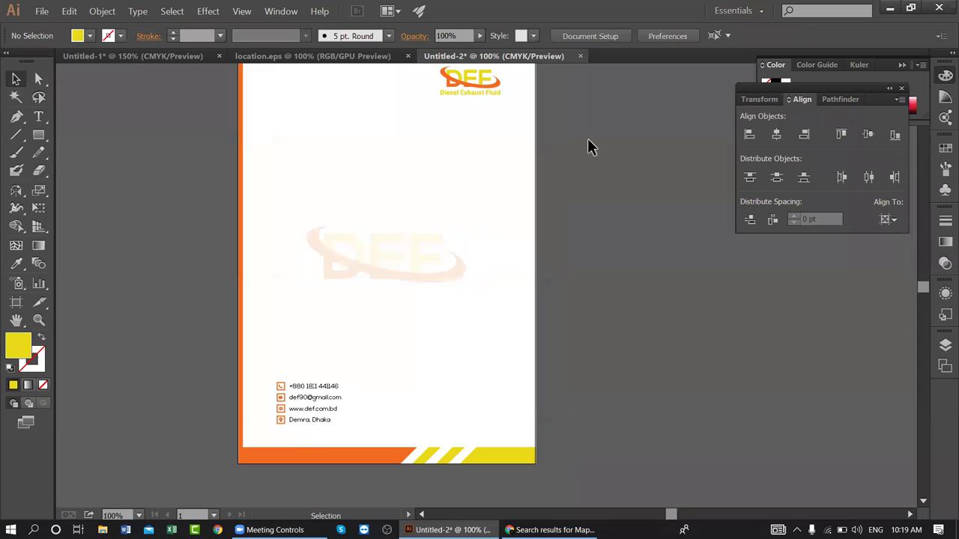
scroll(587, 147, up, 2)
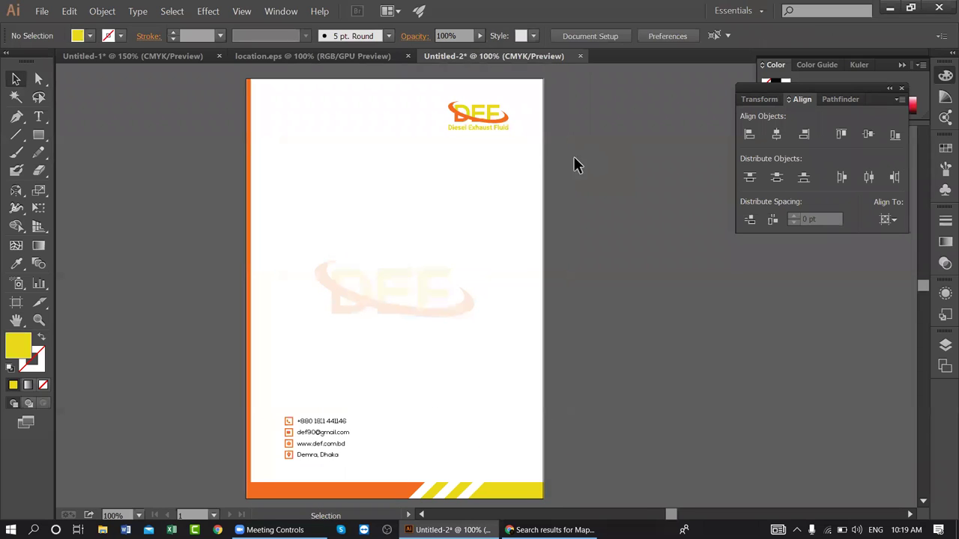
- In Save As, create and open a new Desktop folder named b20c9
click(42, 11)
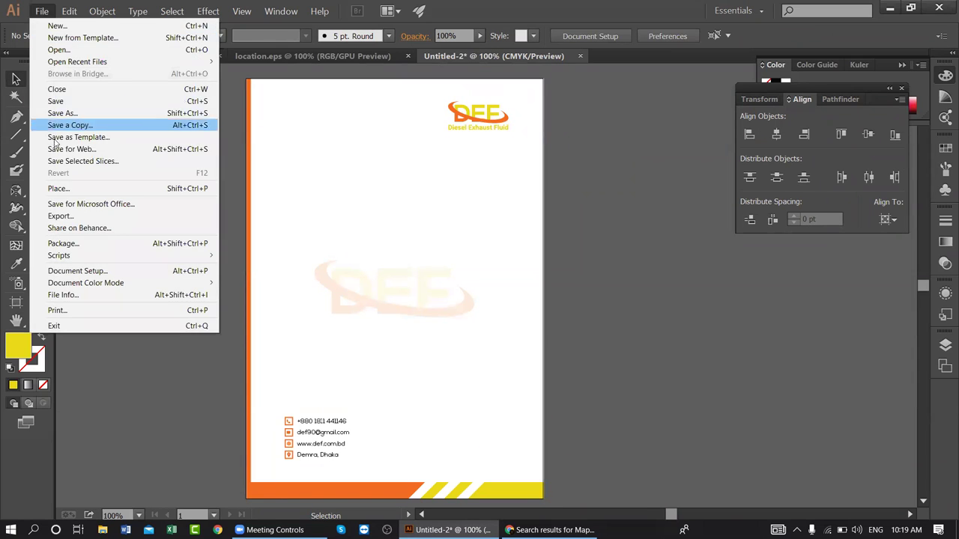
click(82, 113)
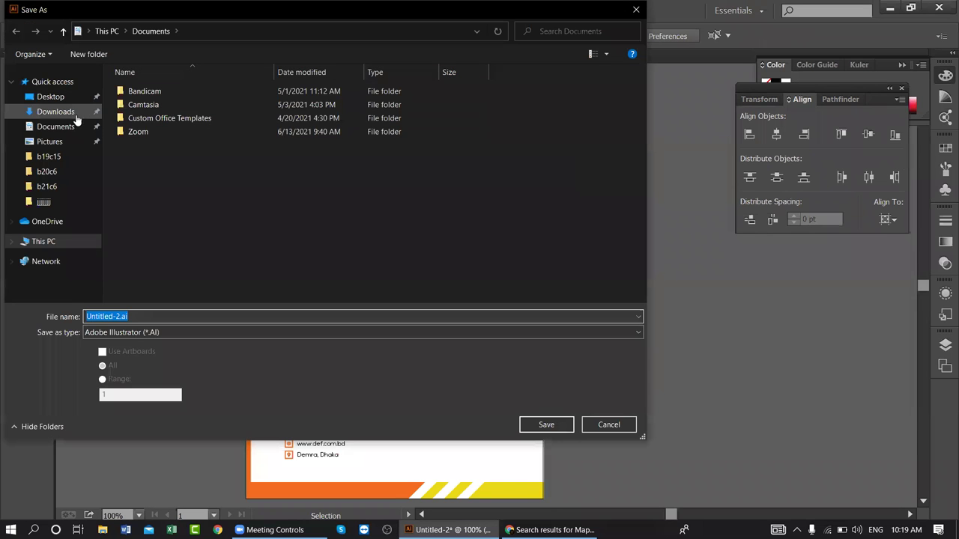
click(69, 96)
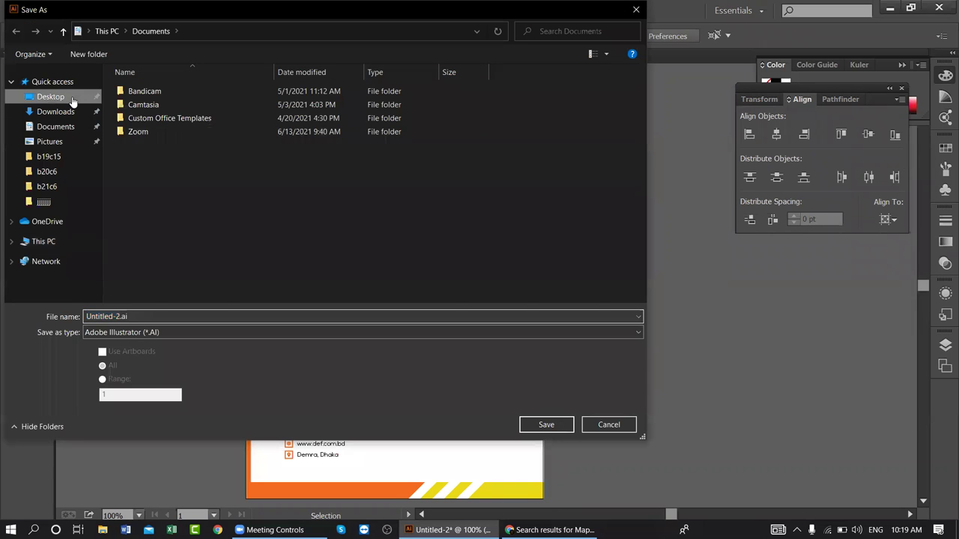
click(102, 59)
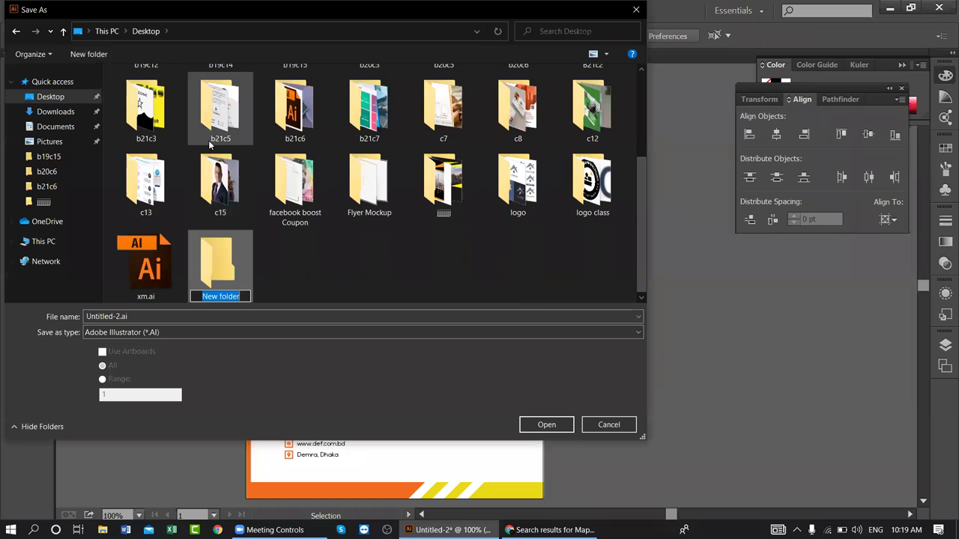
text(b21)
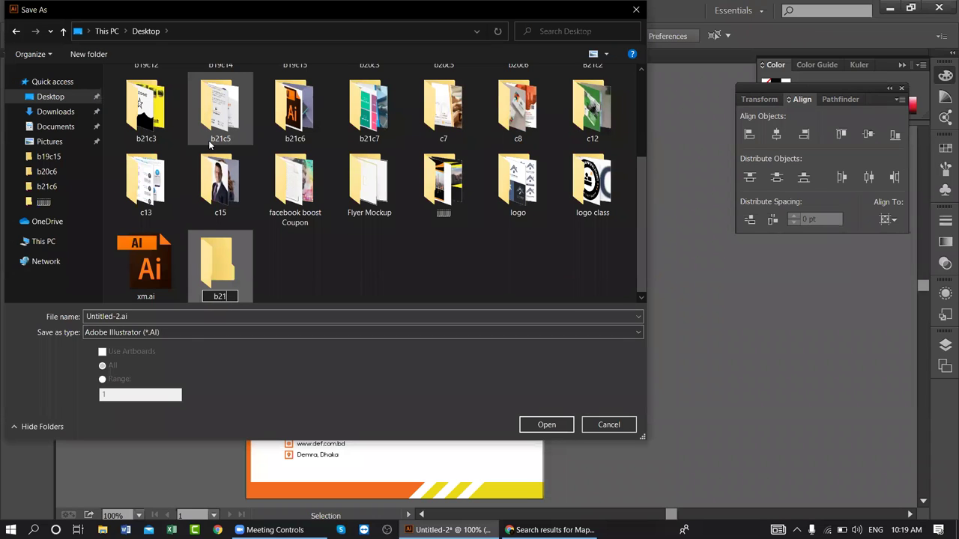
key(BackSpace)
text(0c9)
key(Return)
key(Return)
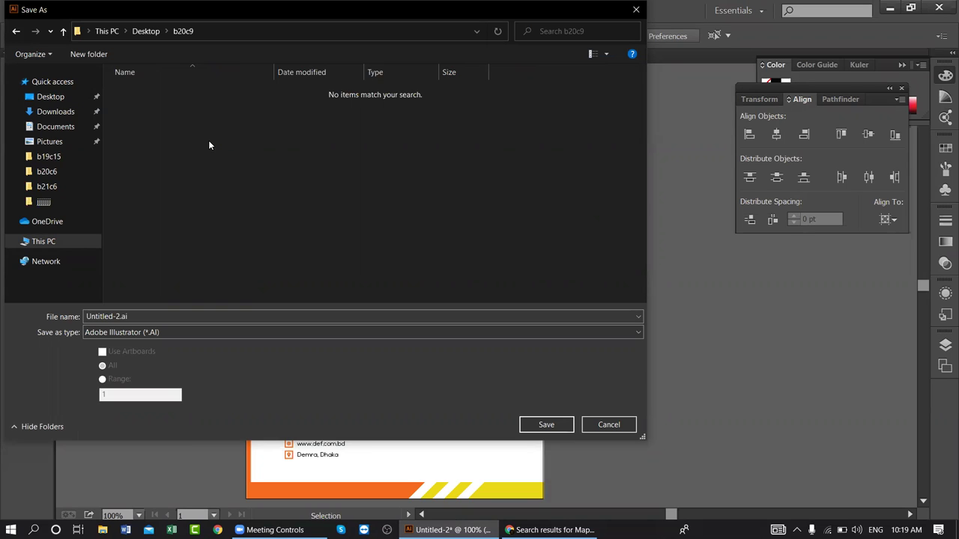
- Save the letterhead as editable_file.ai with the default Illustrator options
double_click(145, 316)
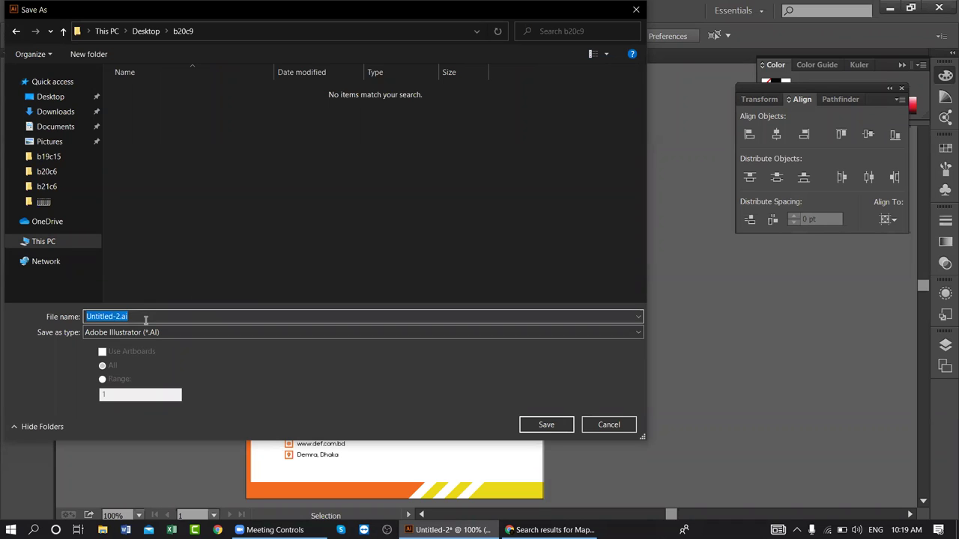
text(editable_file)
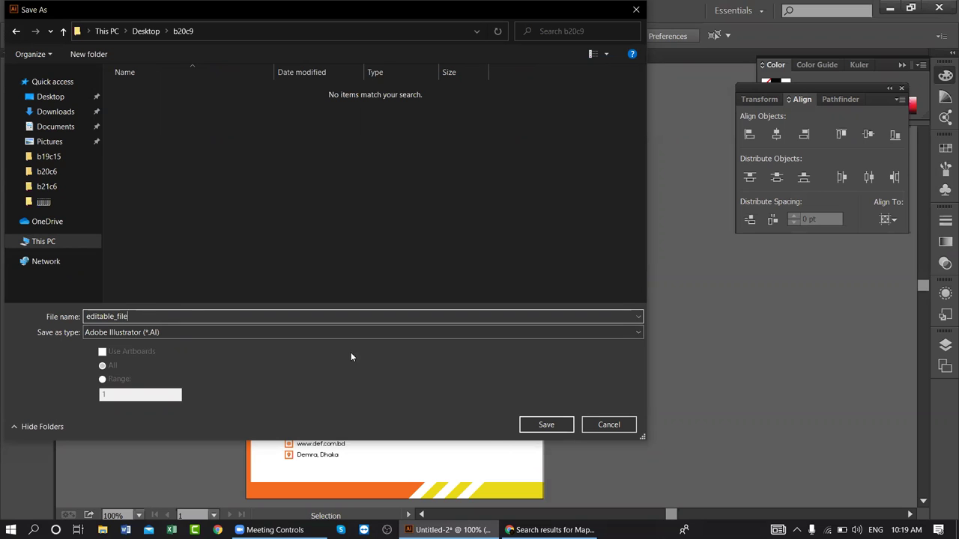
click(546, 425)
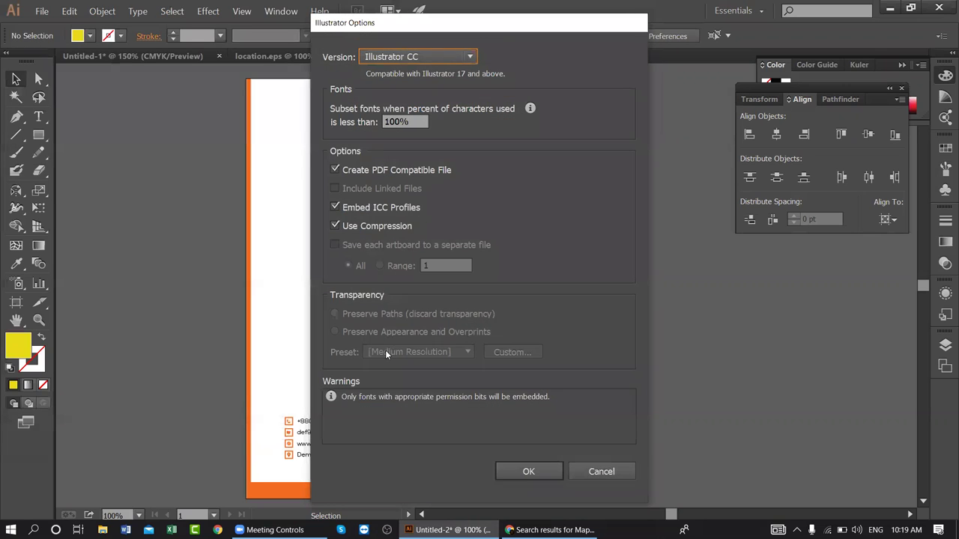
click(520, 470)
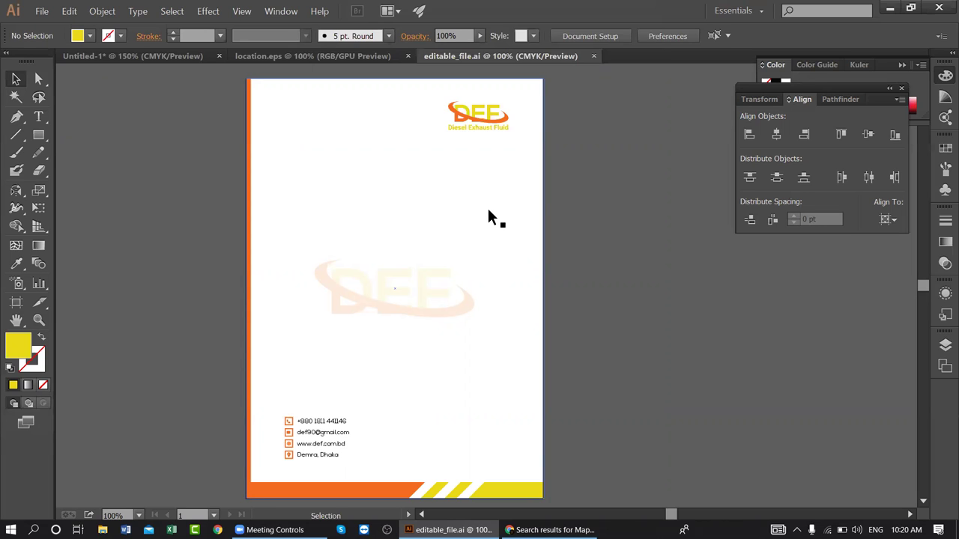
- Pan and zoom in on the footer's contact block
click(476, 128)
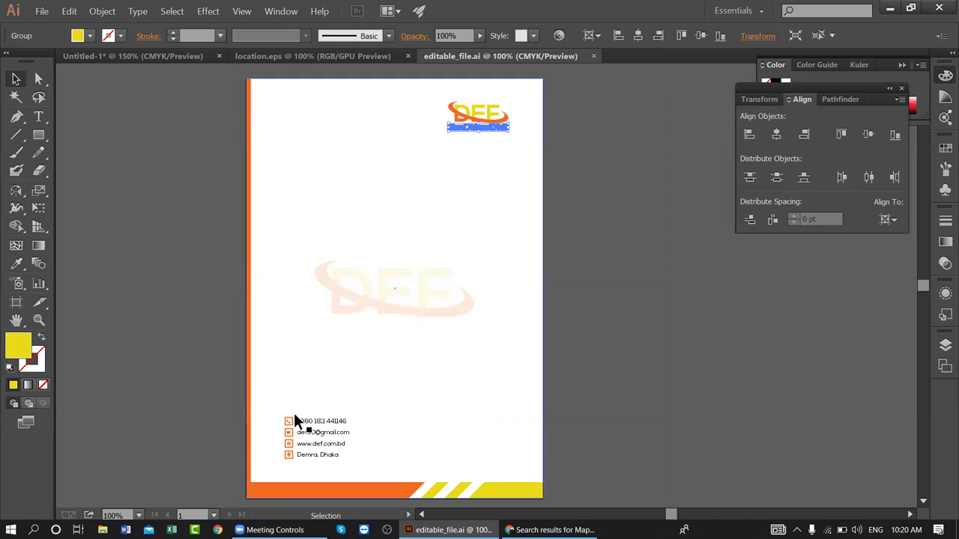
key(space)
drag(347, 408, 460, 325)
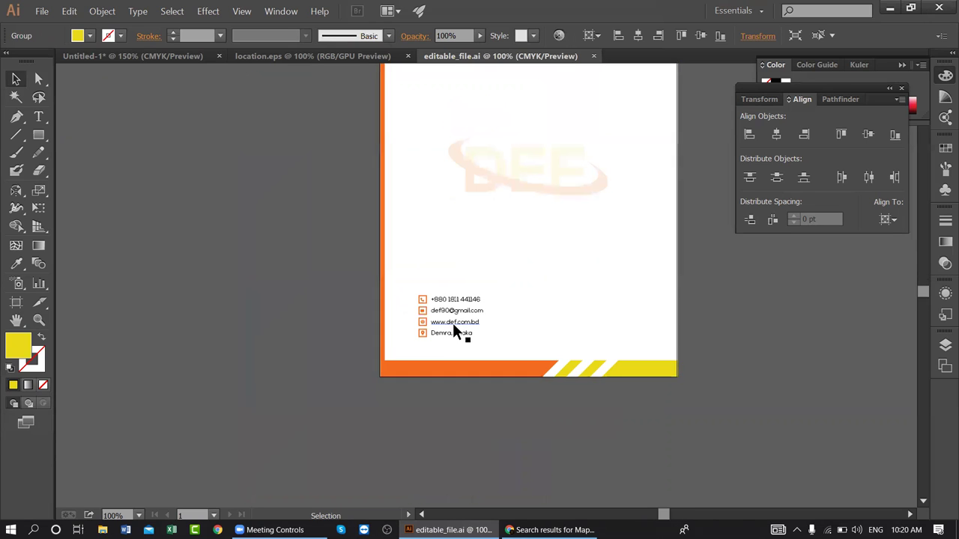
key(ctrl+equal)
key(ctrl+equal)
key(ctrl+equal)
scroll(424, 306, down, 3)
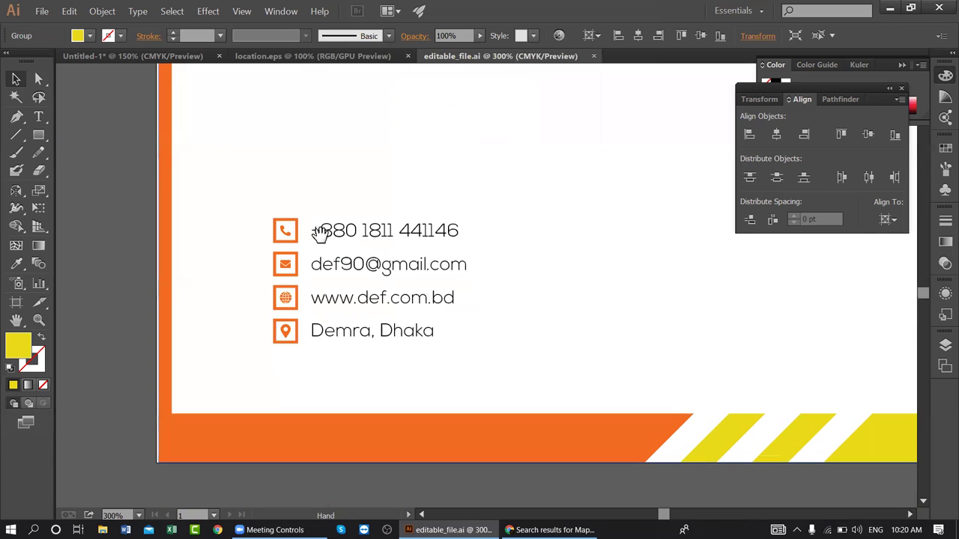
- Select the phone, e-mail, www and Demra, Dhaka lines with their icons, then cancel and deselect
click(290, 232)
shift+click(342, 231)
shift+click(348, 269)
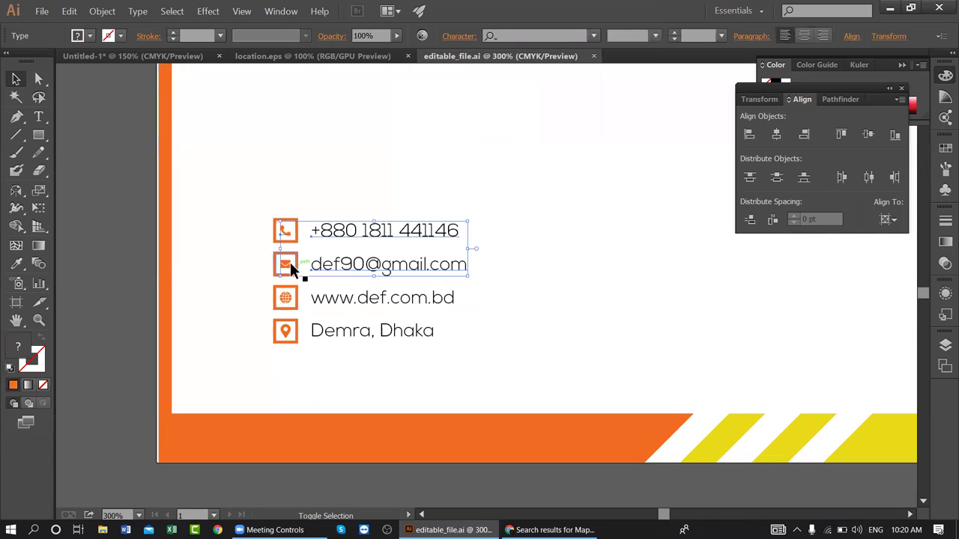
shift+click(286, 296)
shift+click(333, 296)
shift+click(335, 333)
shift+click(286, 331)
right_click(358, 237)
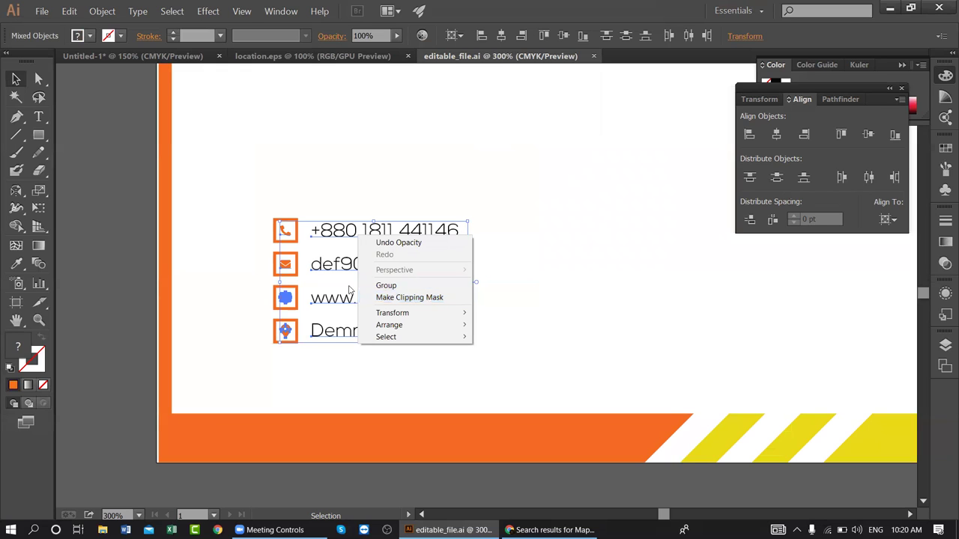
click(508, 253)
- Convert the phone icon and phone number line to outlines
click(378, 234)
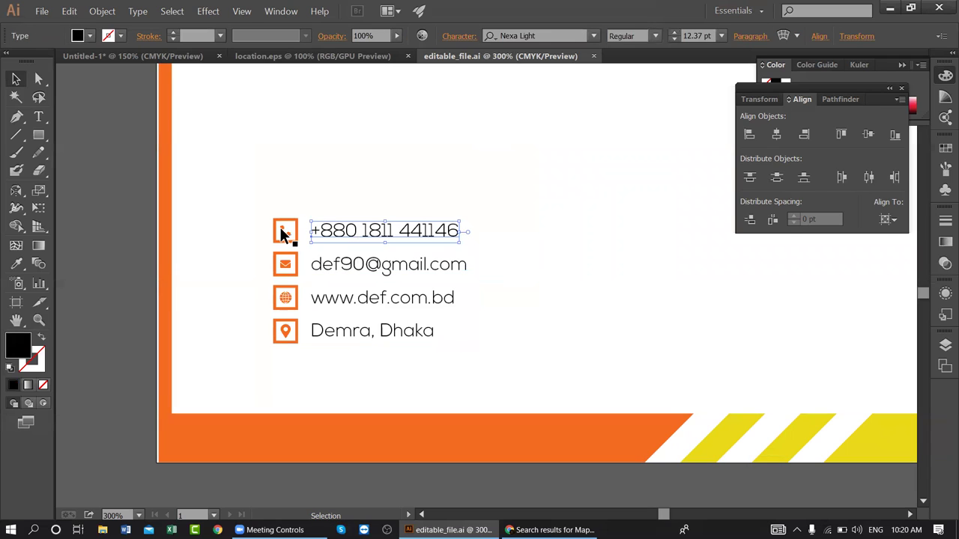
click(282, 232)
shift+click(347, 231)
right_click(347, 232)
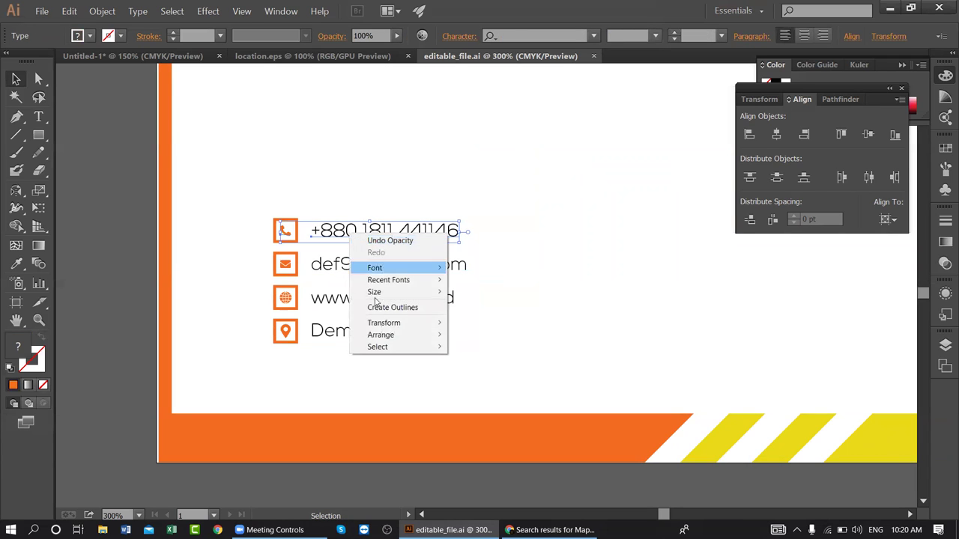
click(378, 303)
- Select the e-mail line with the envelope and globe icons, then deselect them
click(348, 263)
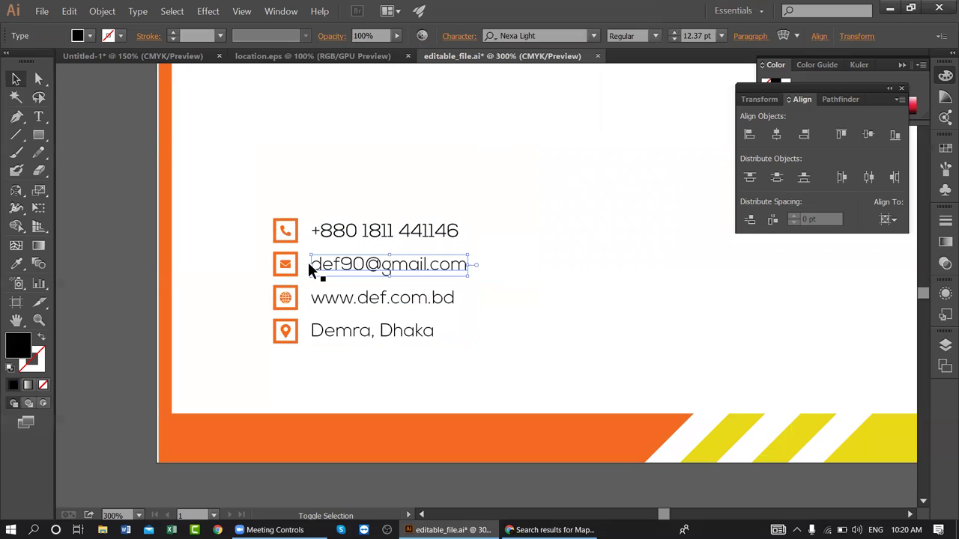
shift+click(285, 264)
shift+click(287, 298)
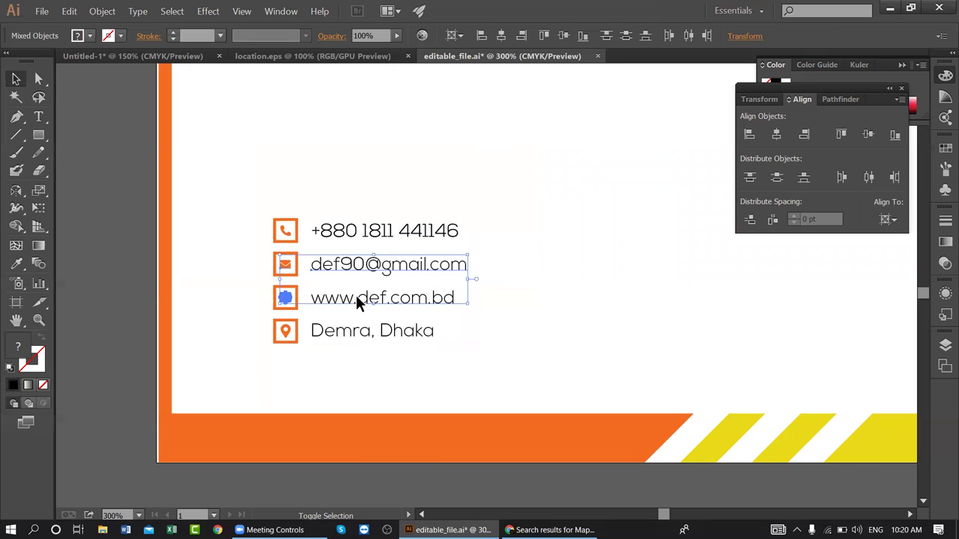
right_click(332, 325)
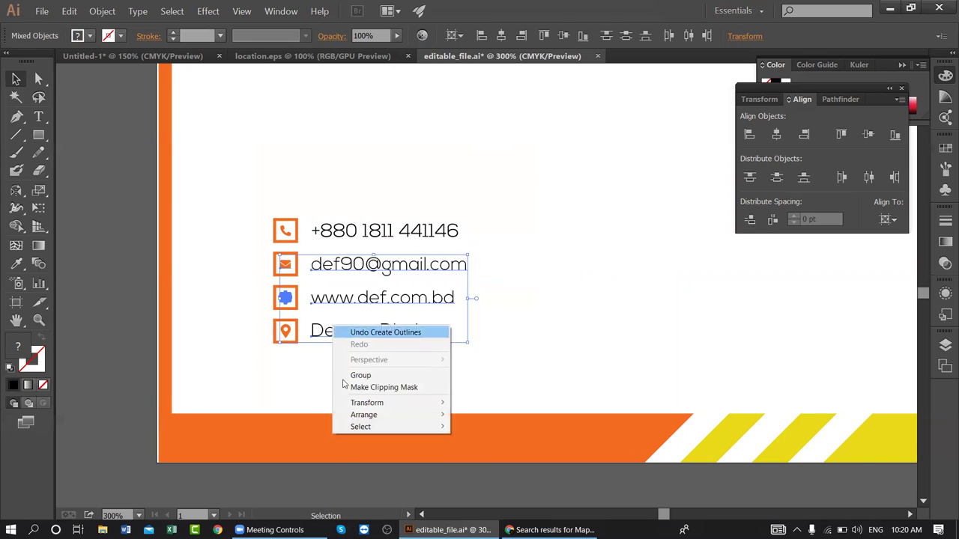
click(555, 292)
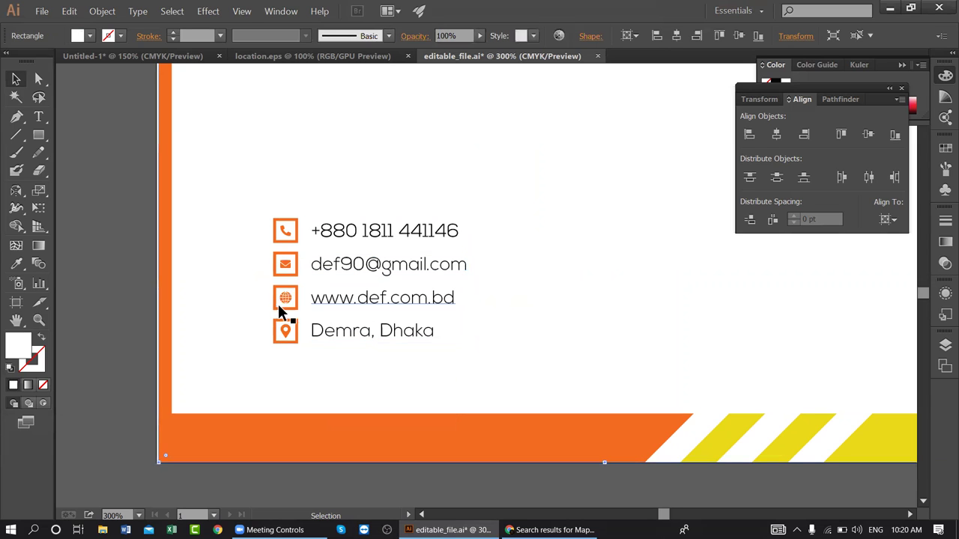
click(281, 297)
drag(287, 335, 286, 310)
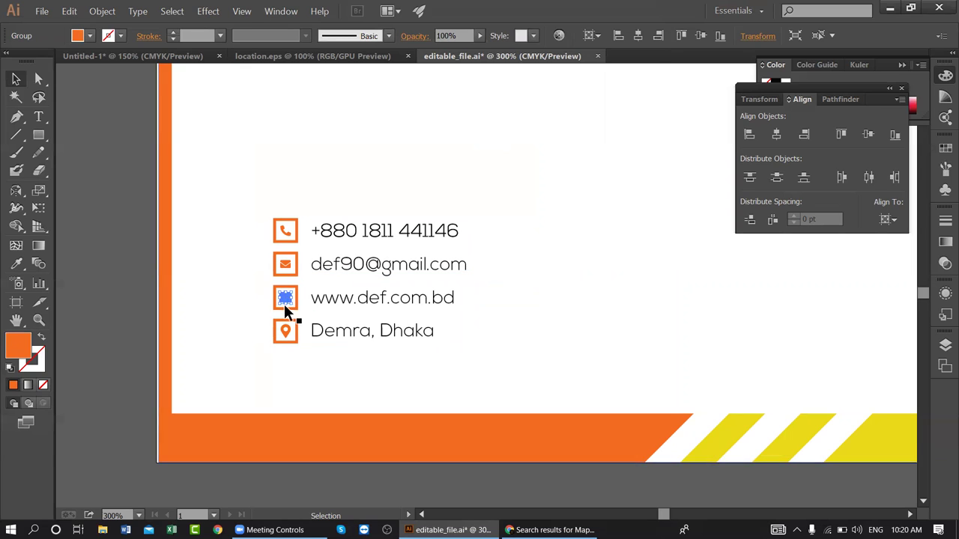
- Convert the e-mail, www and Demra, Dhaka text lines to outlines
click(288, 332)
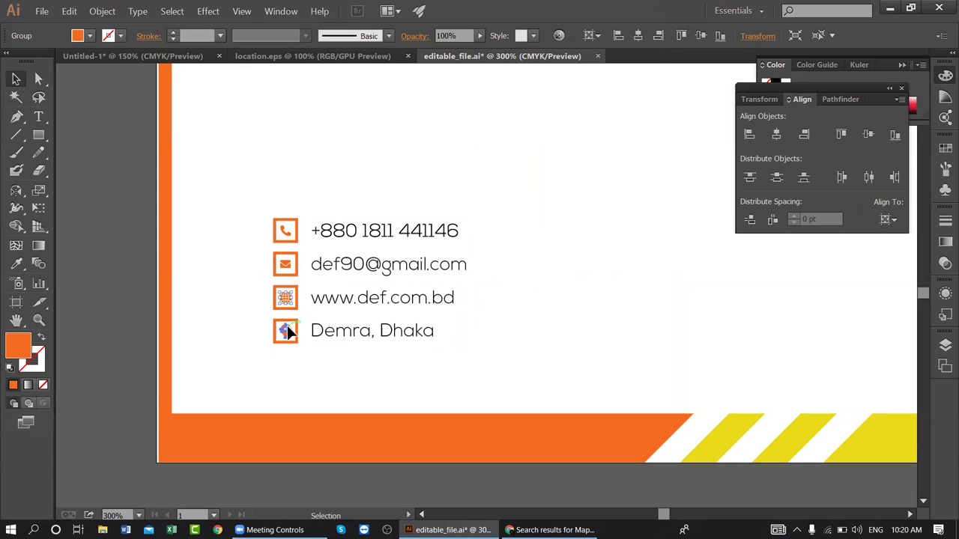
click(334, 263)
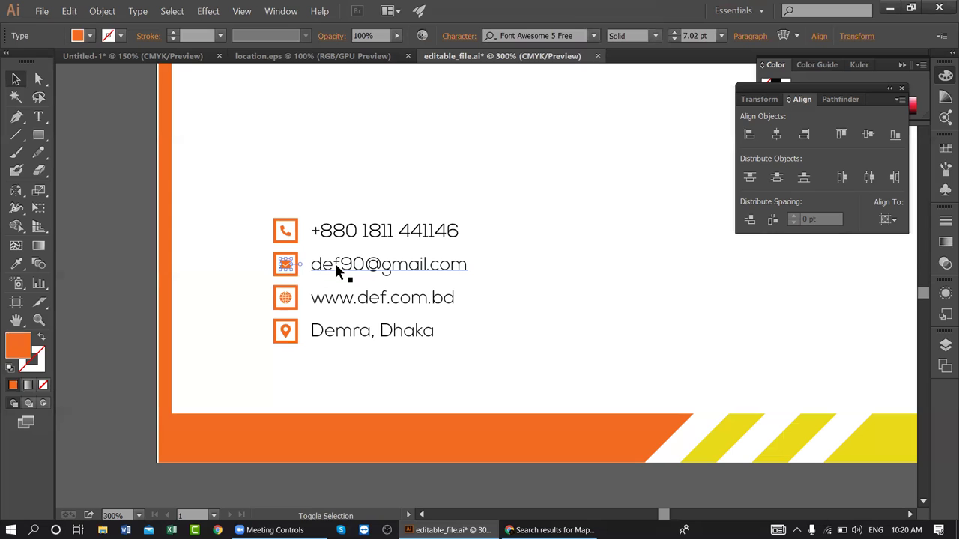
shift+click(333, 294)
shift+click(340, 329)
right_click(343, 262)
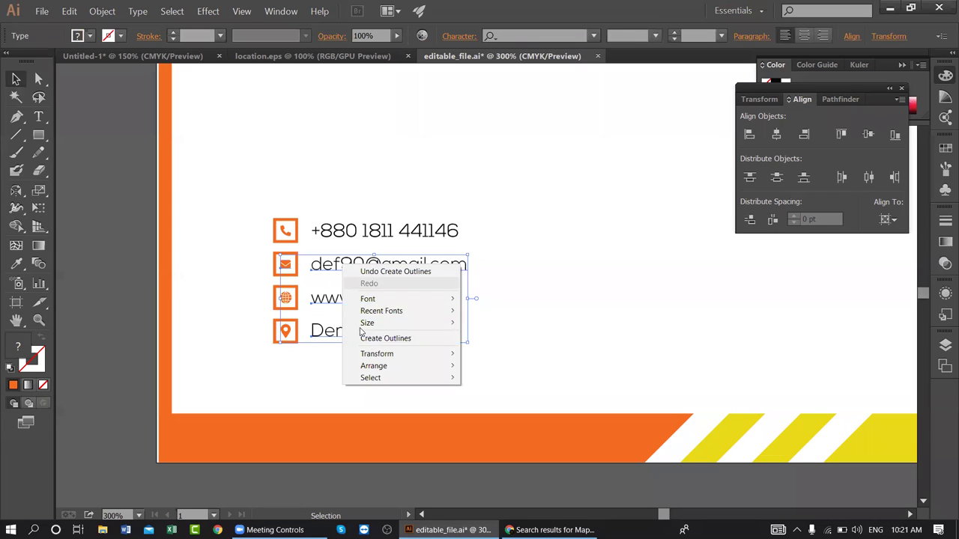
click(368, 338)
click(339, 367)
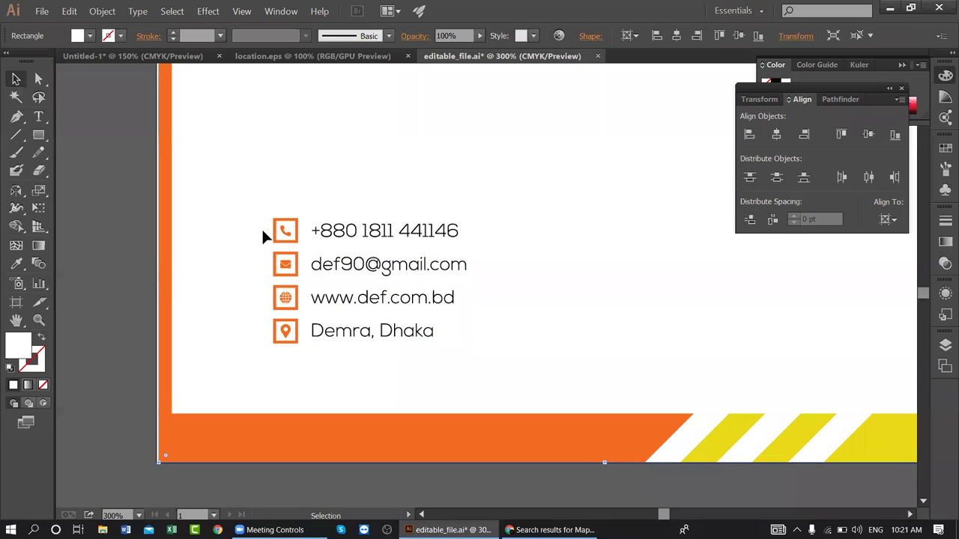
drag(499, 231, 314, 382)
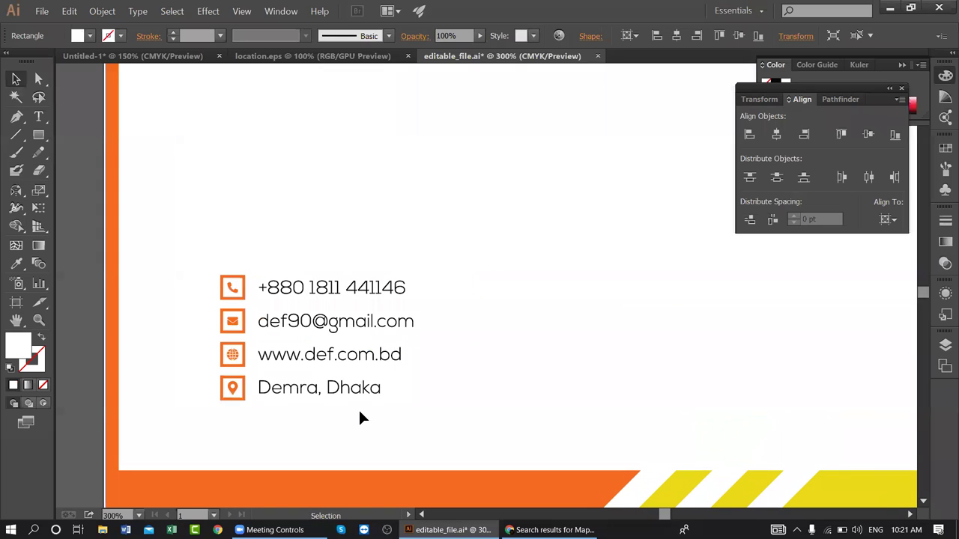
click(233, 357)
click(234, 318)
click(233, 321)
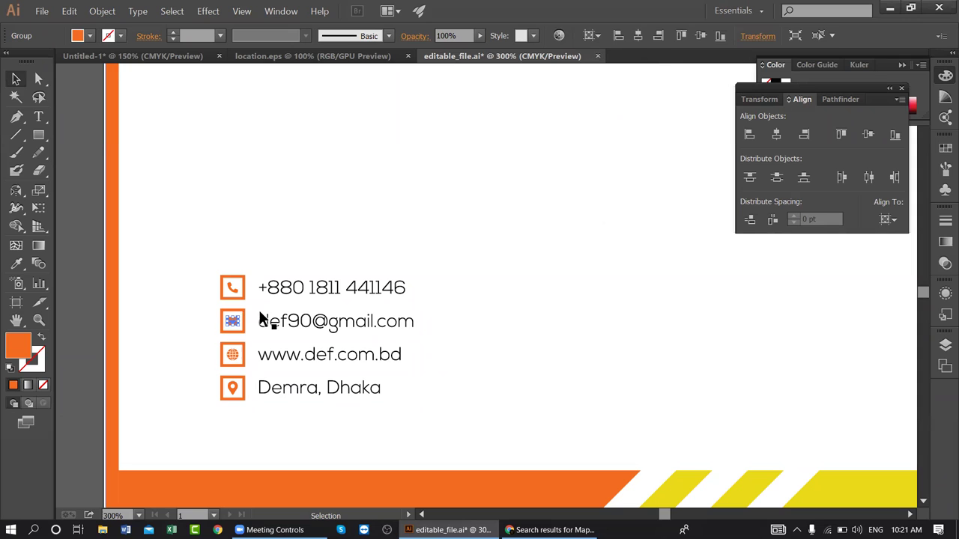
click(245, 413)
click(240, 394)
click(240, 363)
click(101, 11)
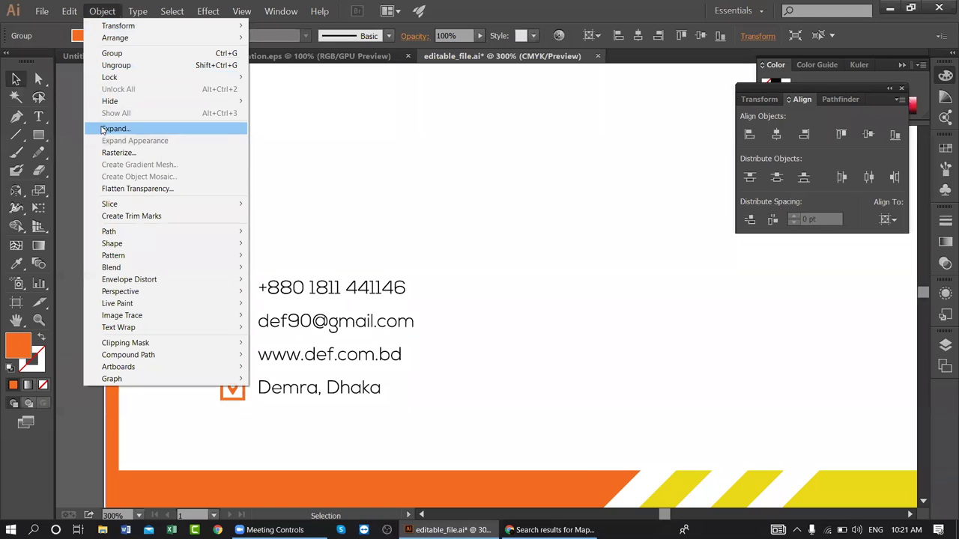
click(101, 126)
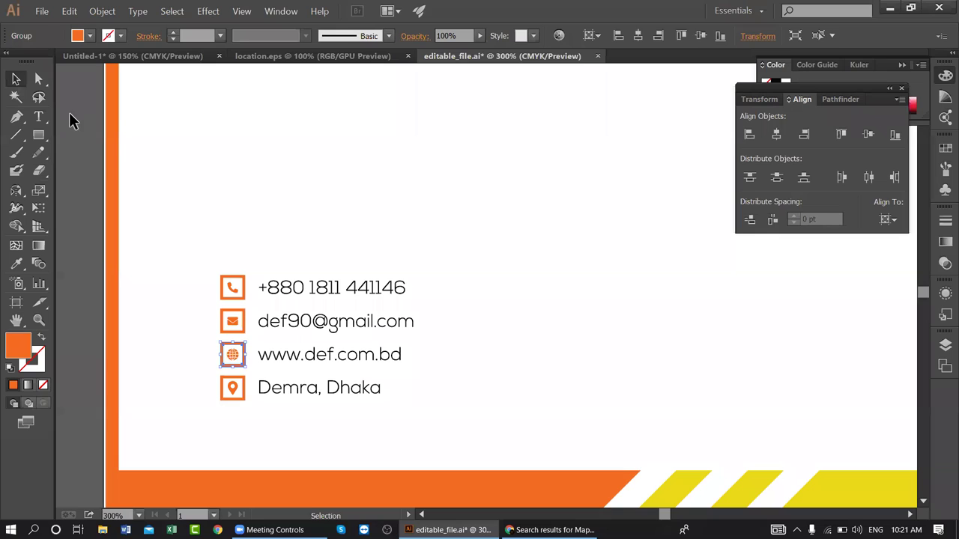
click(69, 113)
click(240, 342)
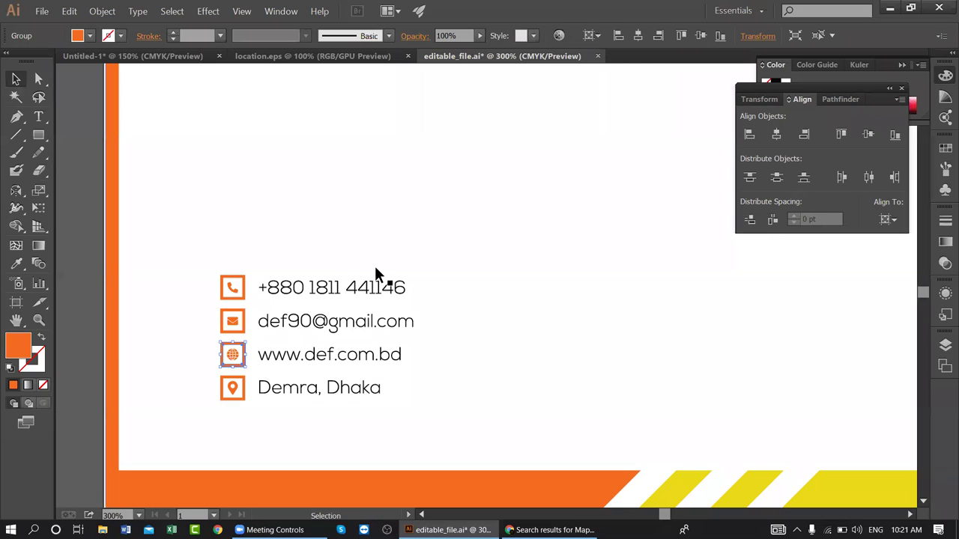
scroll(489, 382, down, 2)
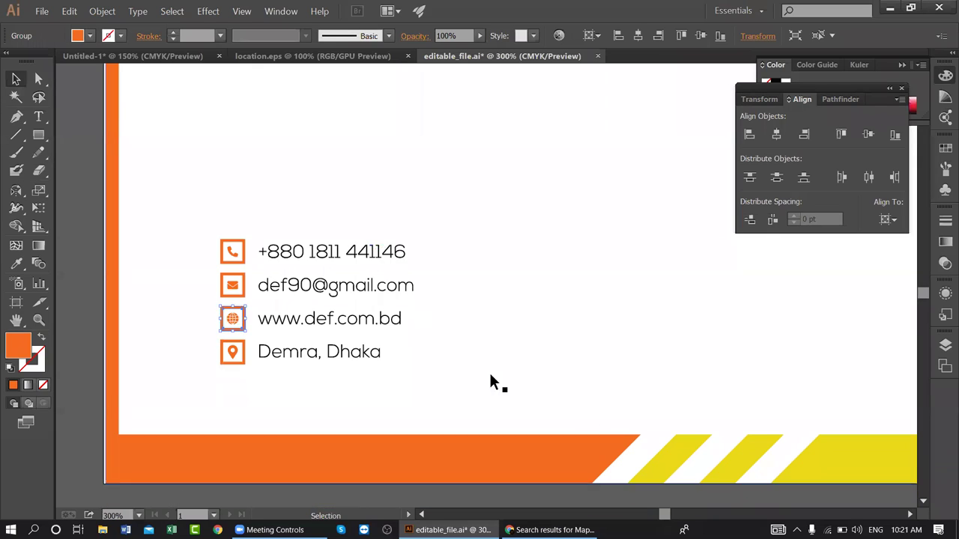
scroll(367, 272, down, 5)
scroll(368, 272, right, 8)
drag(259, 167, 366, 289)
scroll(278, 302, up, 5)
scroll(278, 302, left, 1)
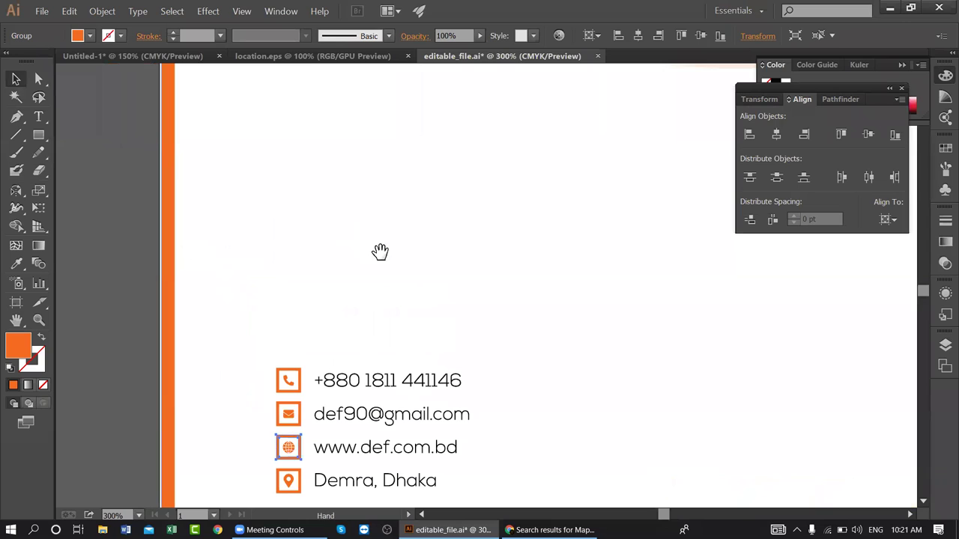
- Save a copy as sharable_file.ai in Illustrator 10 format, accepting the legacy-format warning
click(164, 173)
click(143, 173)
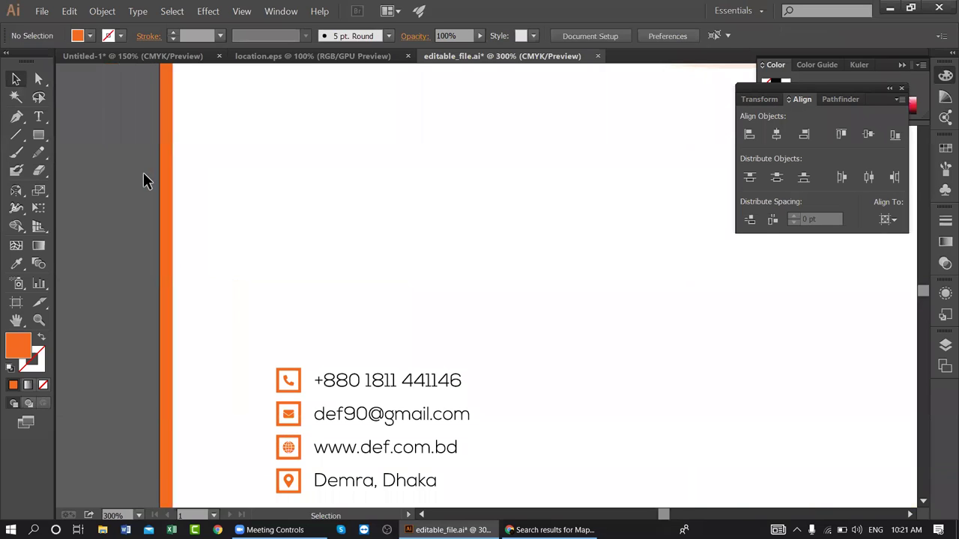
click(42, 11)
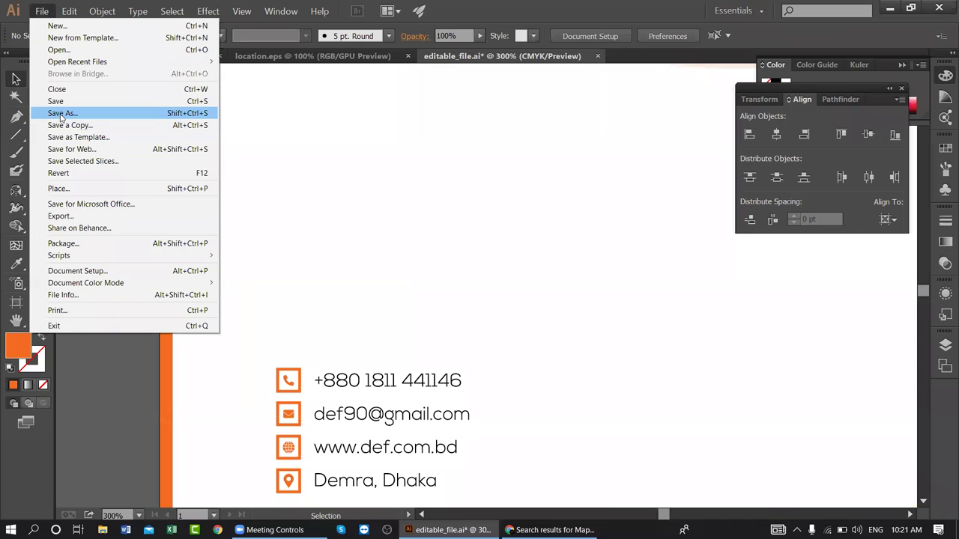
click(112, 112)
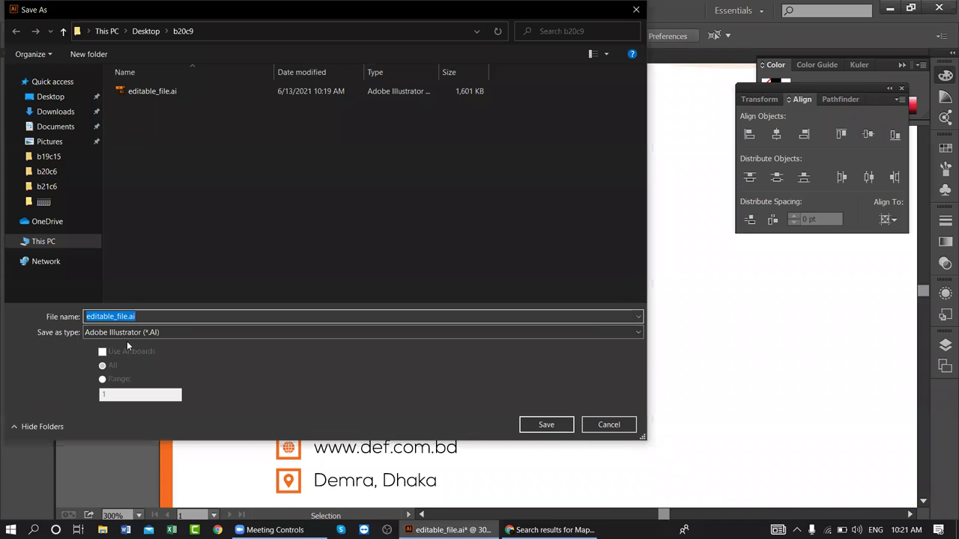
text(shar)
key(Return)
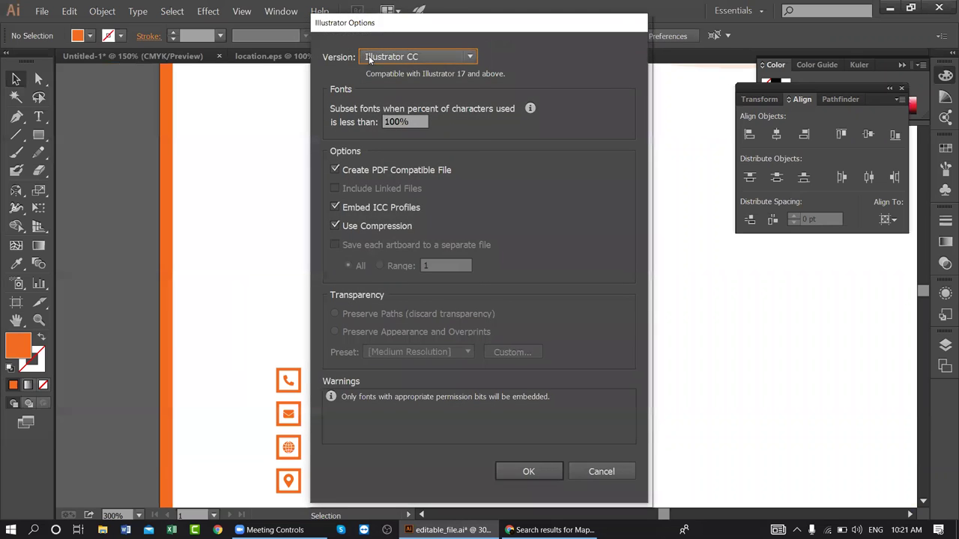
click(416, 56)
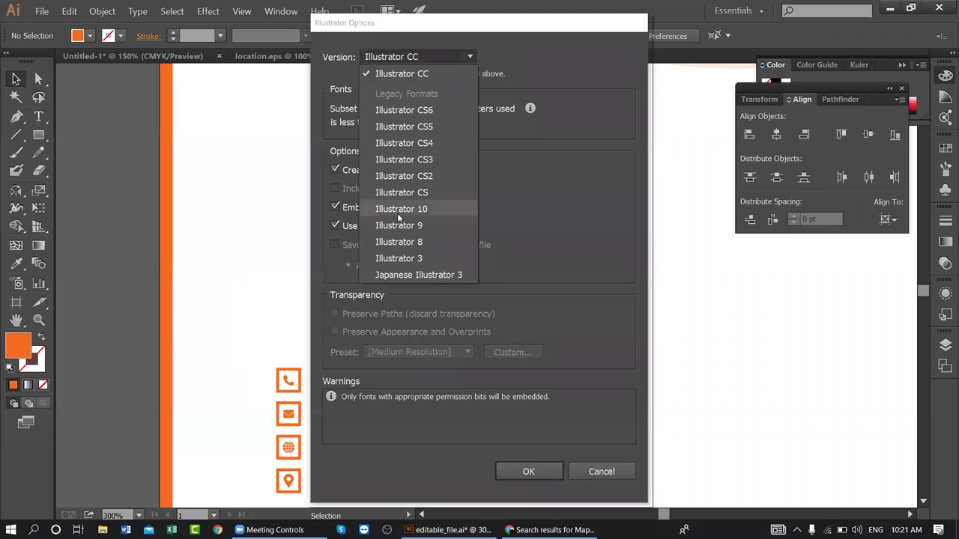
click(397, 207)
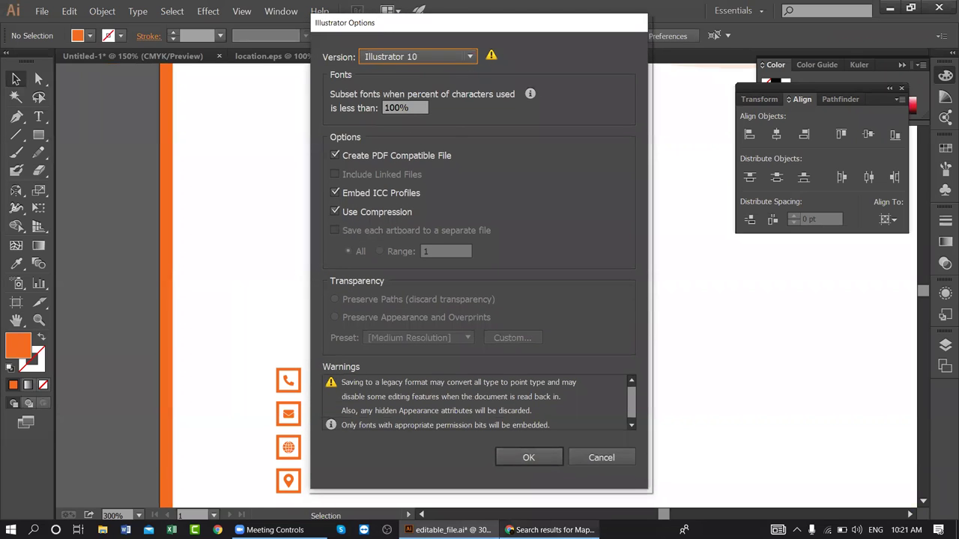
click(528, 458)
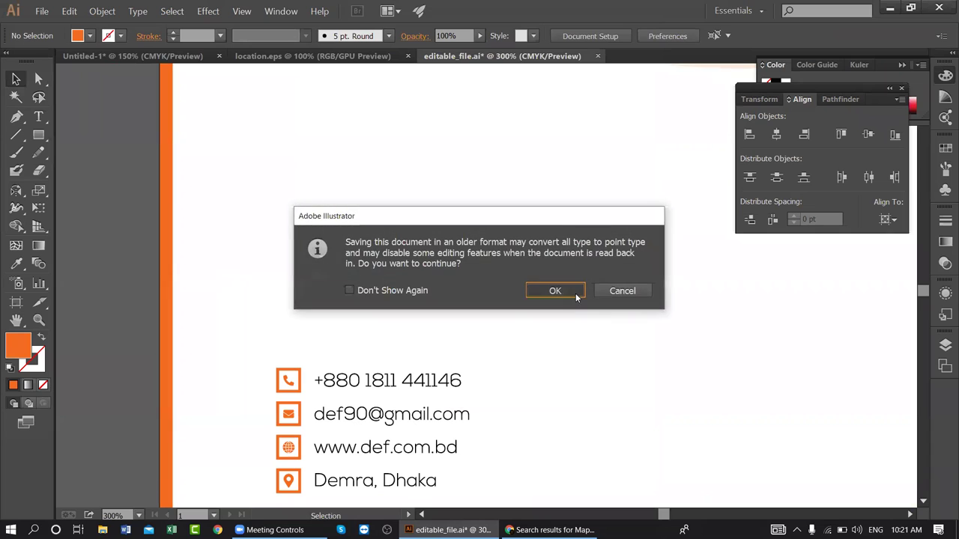
click(555, 291)
click(42, 12)
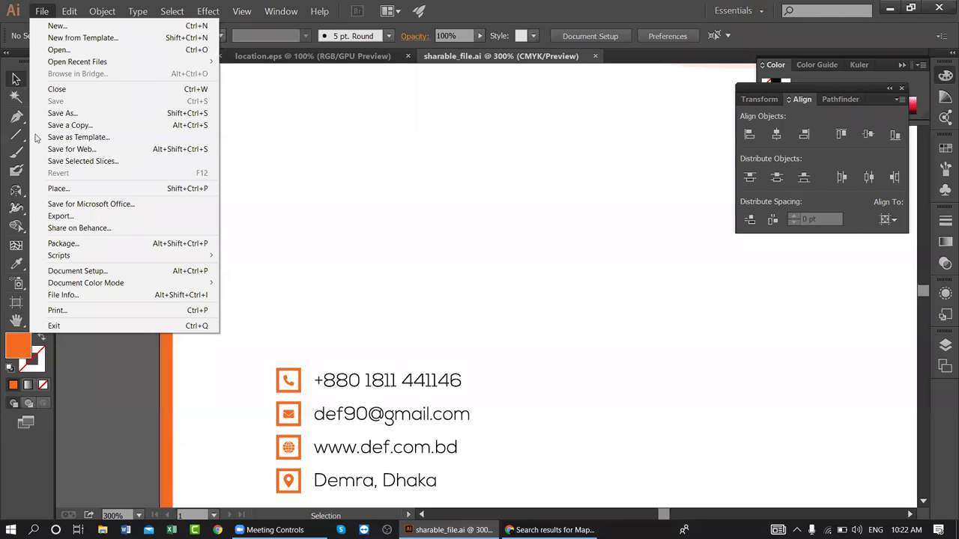
- Cancel the pending Save As and export the letterhead as JPEG named letterhead_design
click(78, 114)
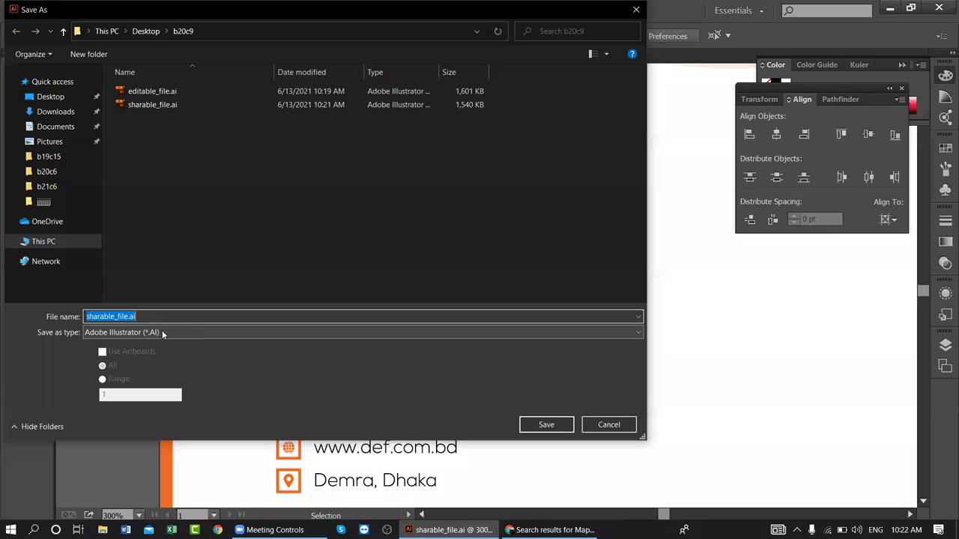
click(608, 424)
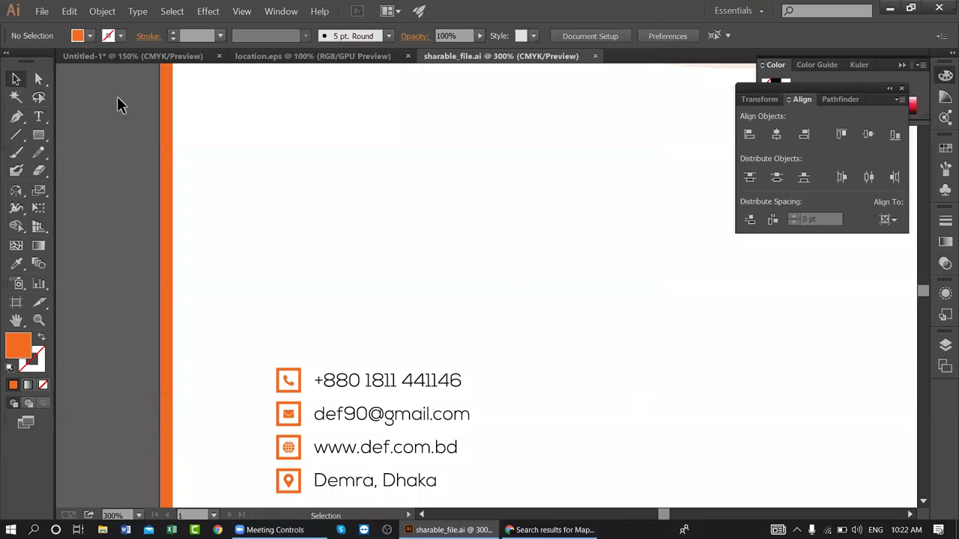
click(42, 11)
click(66, 216)
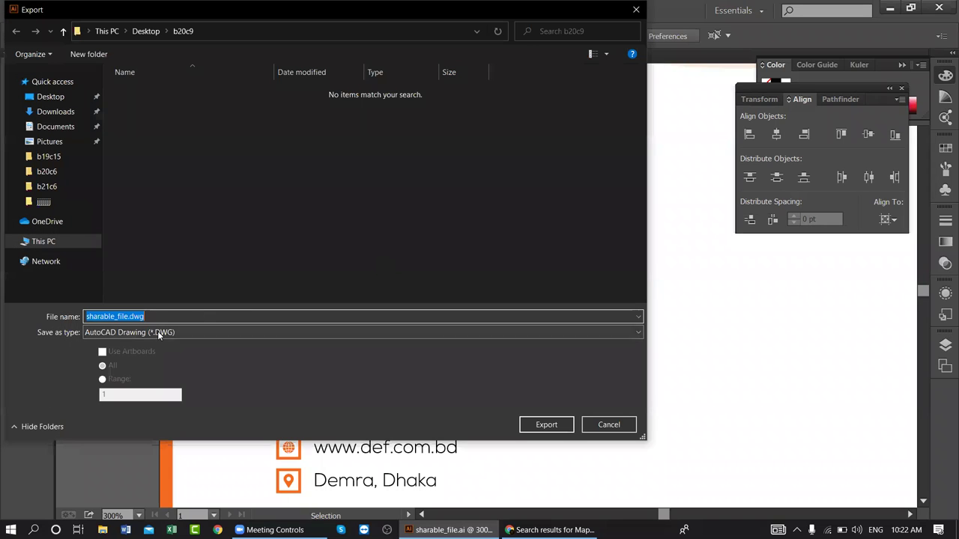
click(158, 331)
click(132, 404)
click(147, 317)
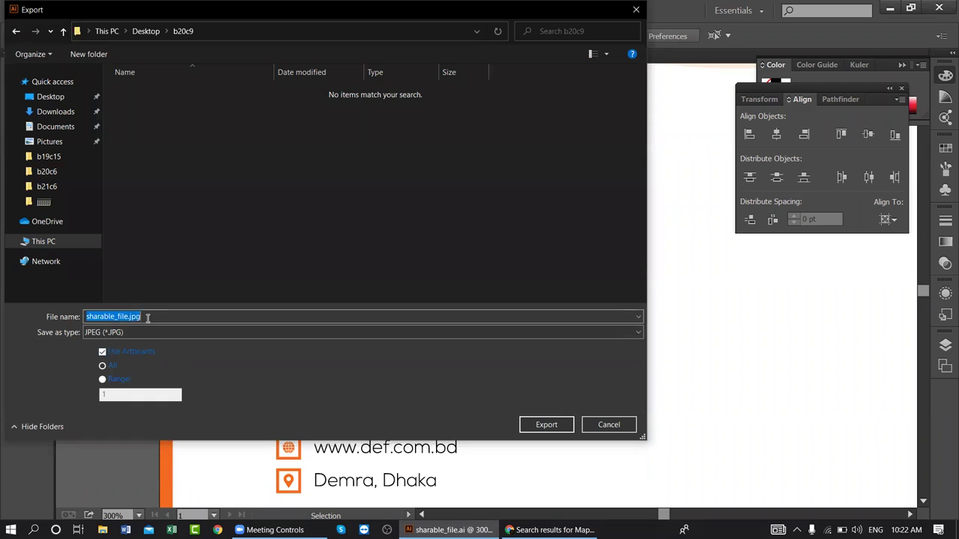
key(BackSpace)
text(letterhead)
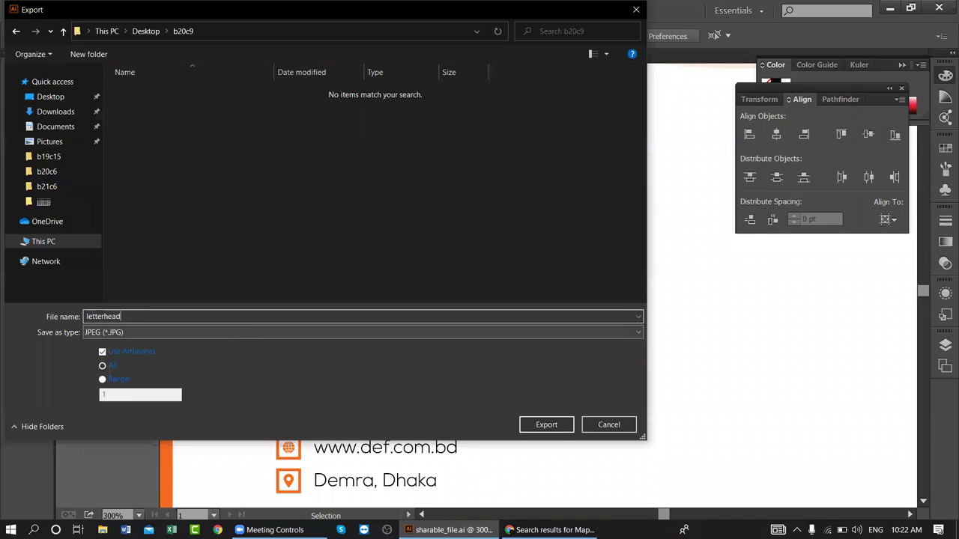
text(_design)
key(Return)
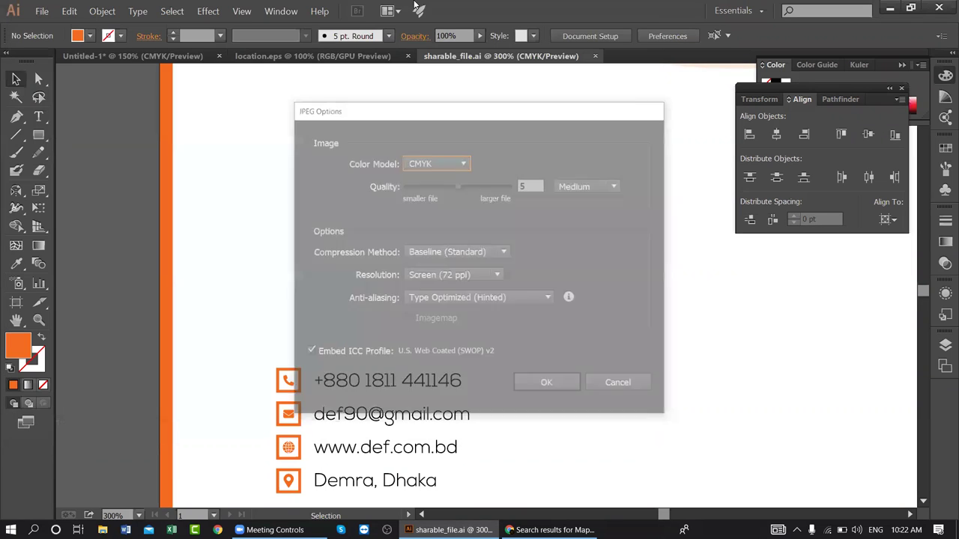
- Set the JPEG options to RGB, quality 10 and High (300 ppi) resolution
click(437, 157)
click(433, 170)
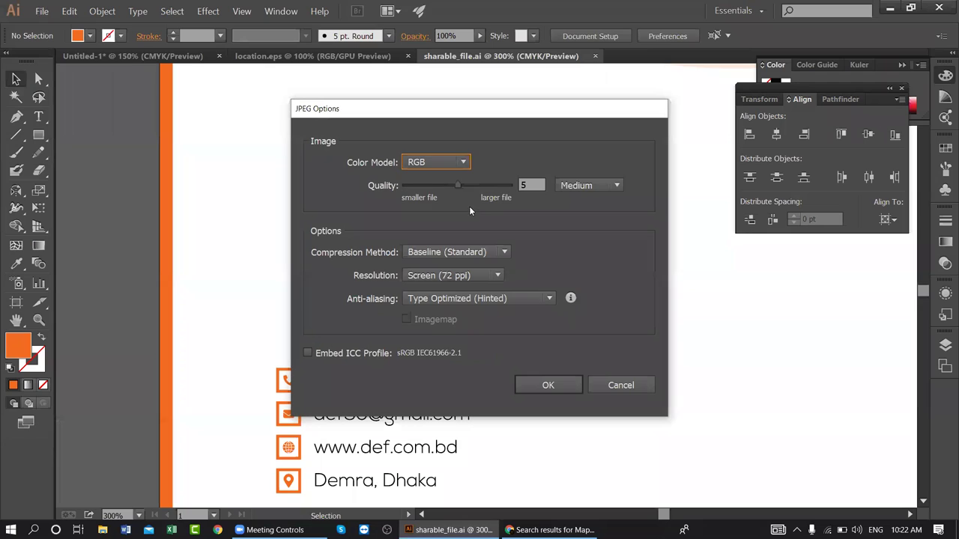
drag(460, 185, 511, 185)
click(454, 276)
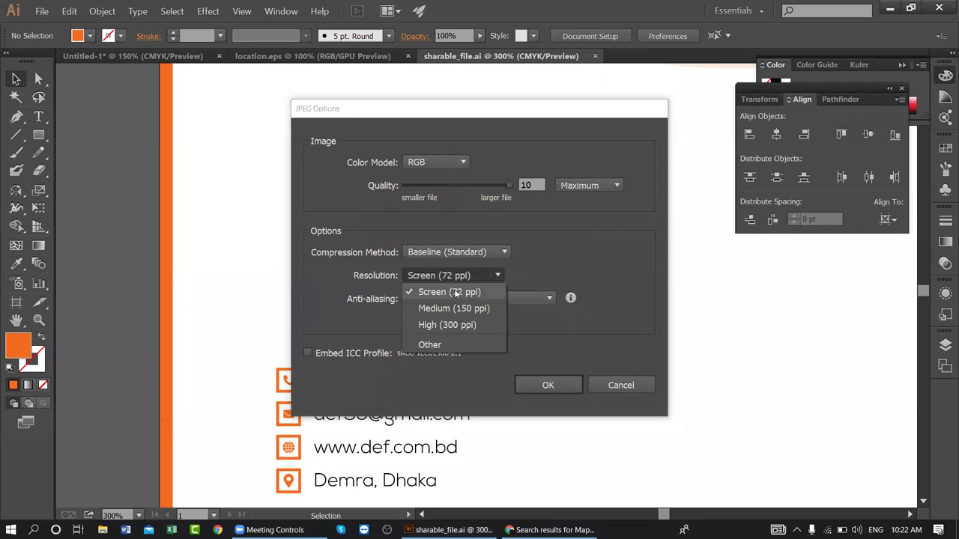
click(449, 326)
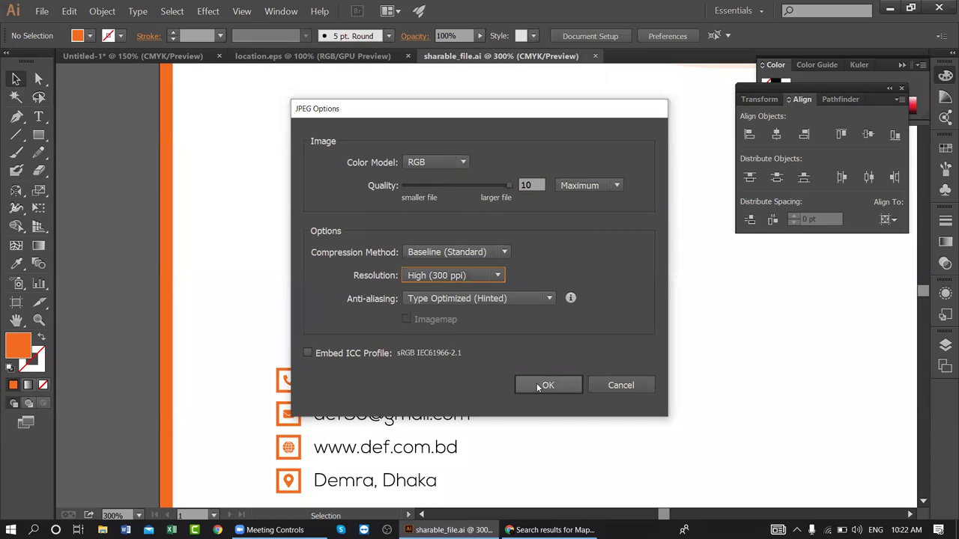
click(541, 385)
scroll(138, 196, up, 1)
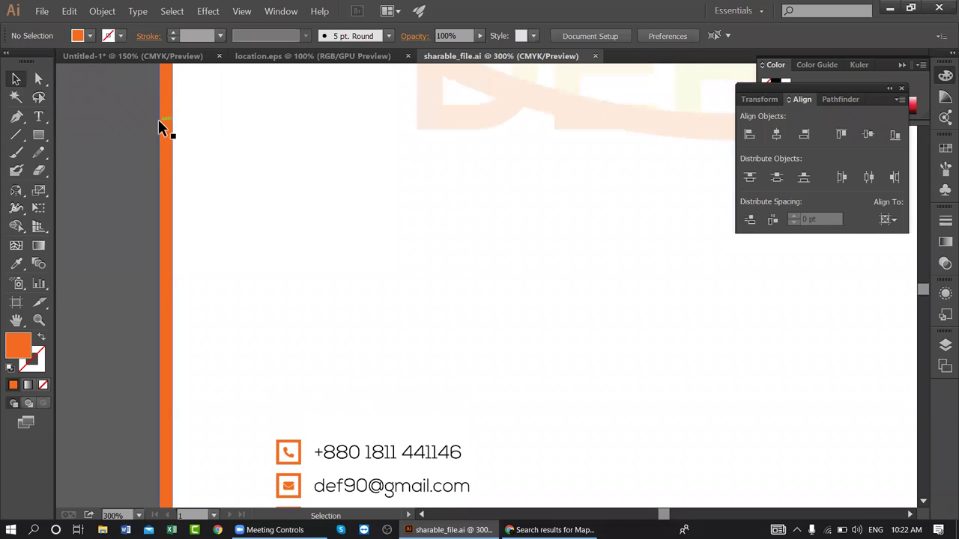
- Save a copy as Adobe PDF named letterhead_design with default settings
click(42, 11)
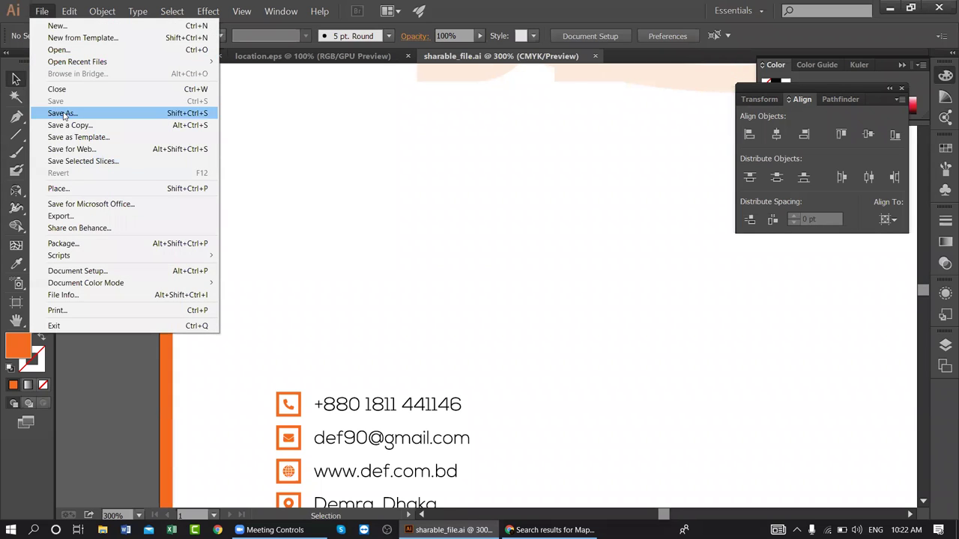
click(383, 178)
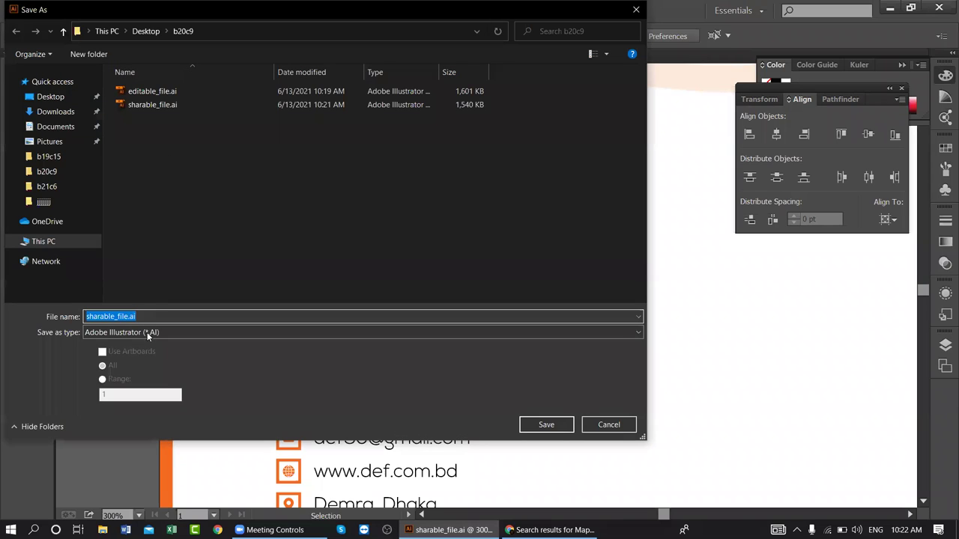
click(147, 332)
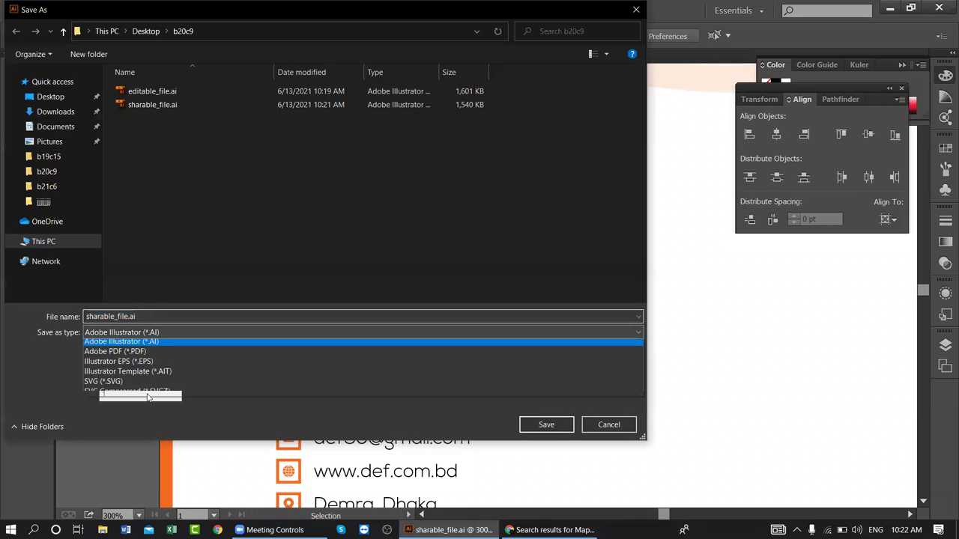
click(143, 355)
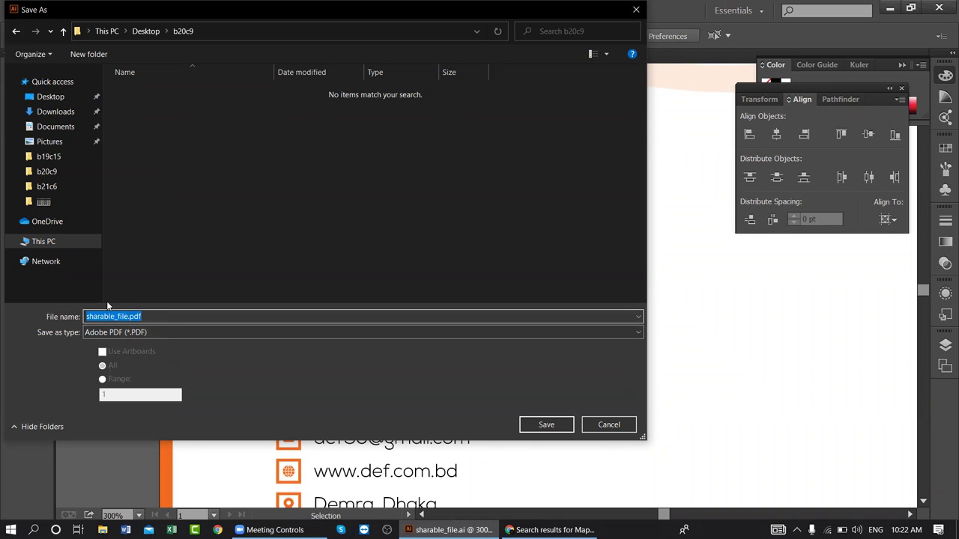
text(letter)
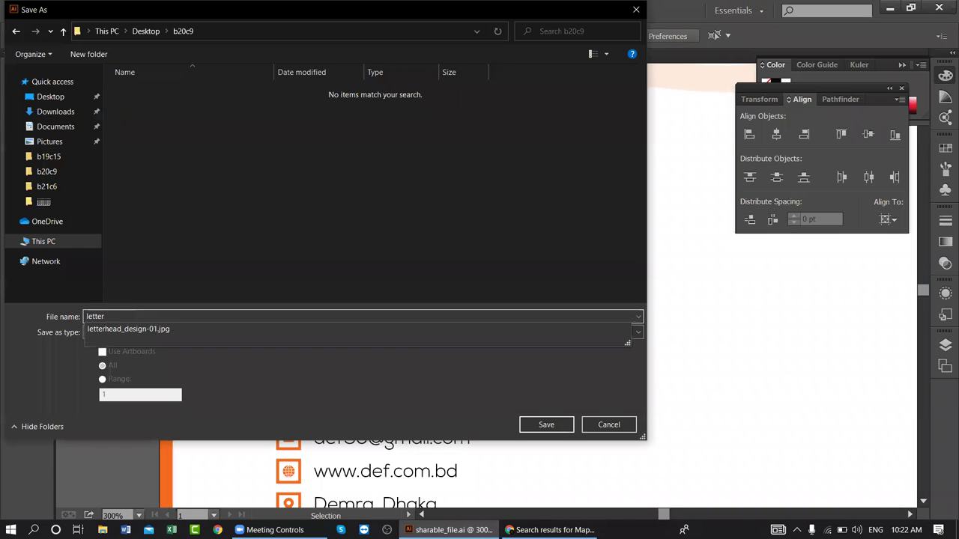
text(head_design)
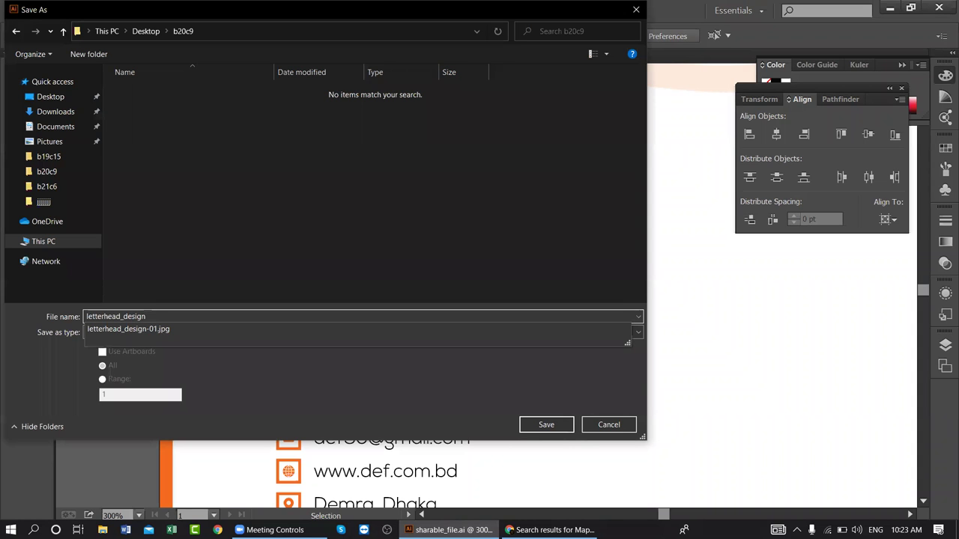
key(Return)
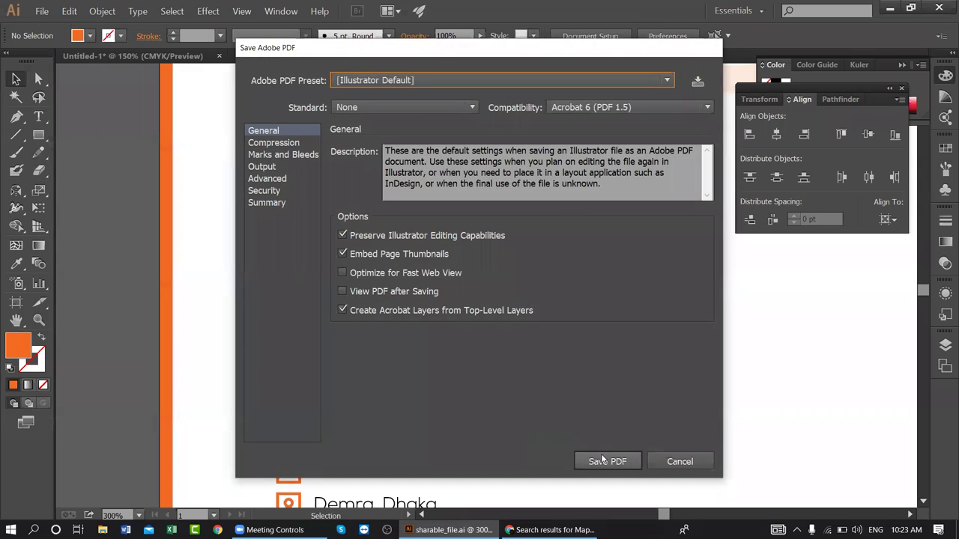
click(603, 459)
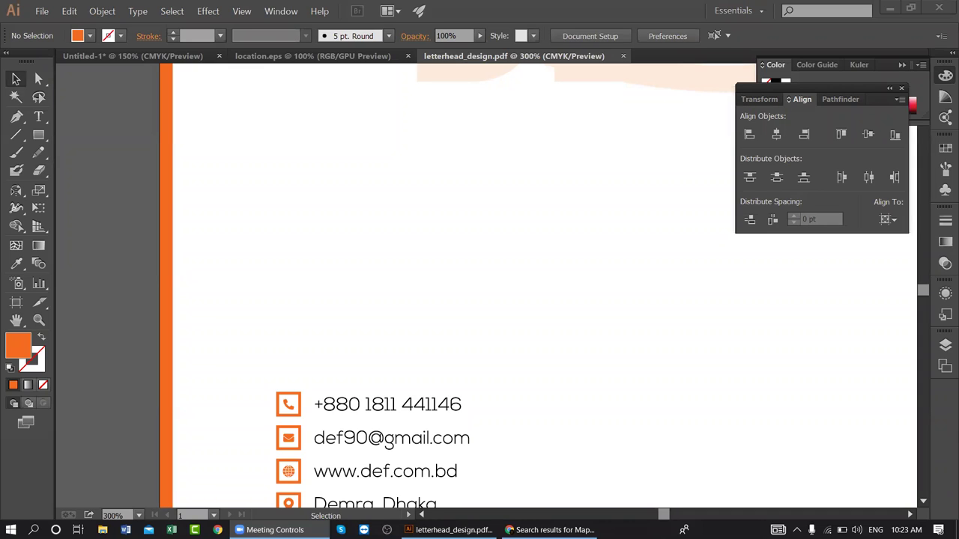
- Review the artboard's white background rectangle, then switch to the browser
click(607, 298)
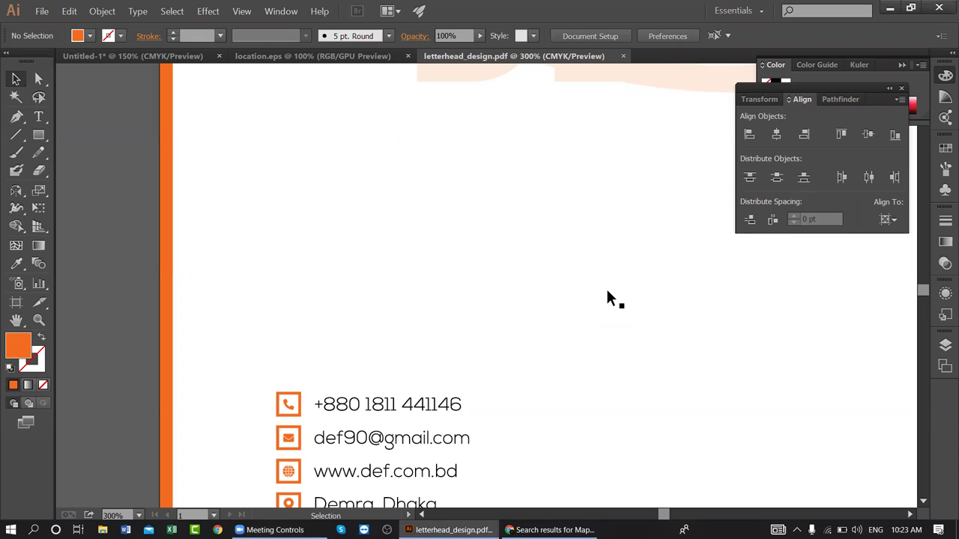
click(588, 278)
scroll(493, 217, down, 3)
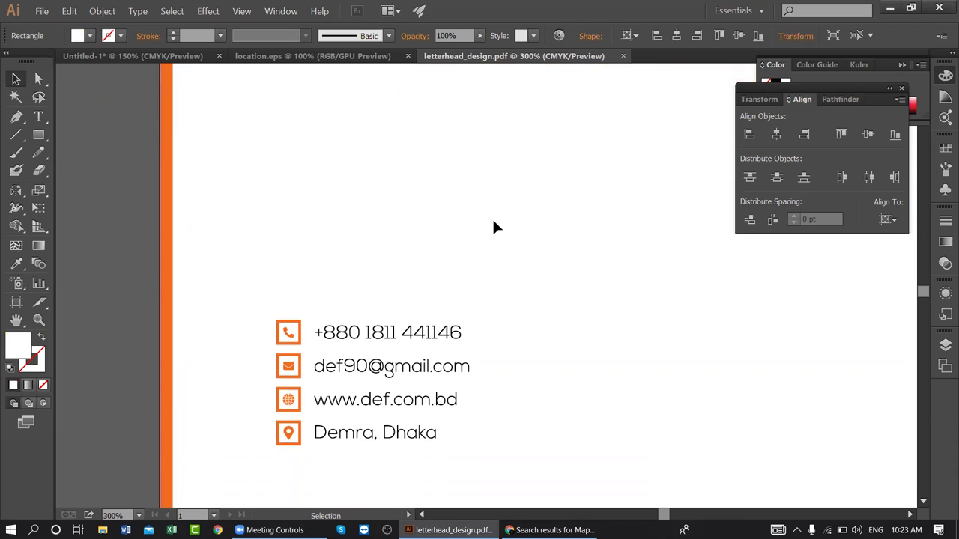
scroll(509, 216, up, 2)
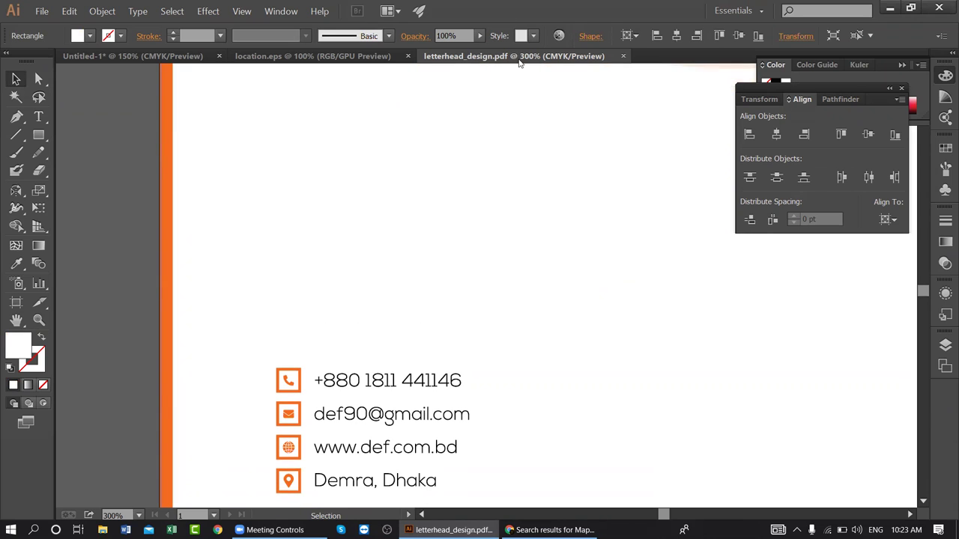
click(551, 530)
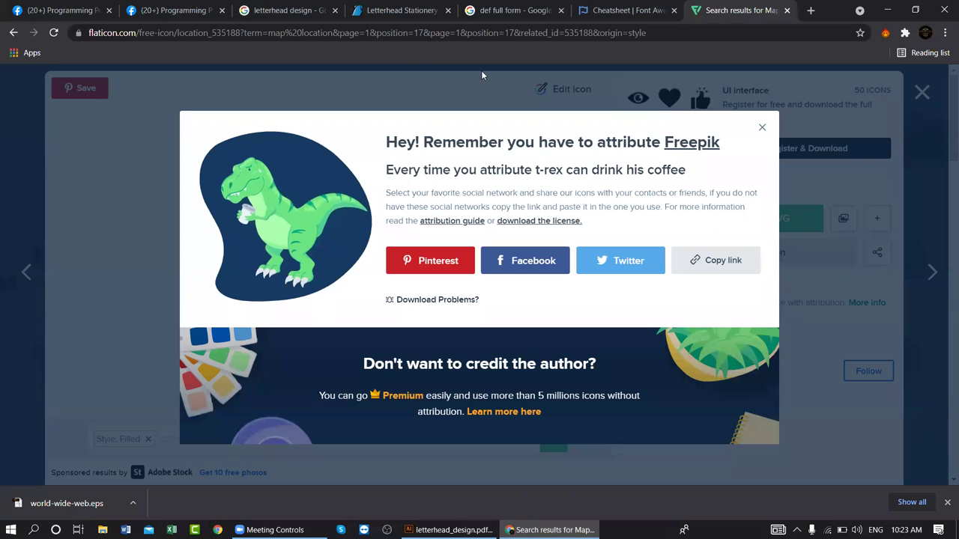
- Search Google for 'pdf to word' in a new tab
click(810, 11)
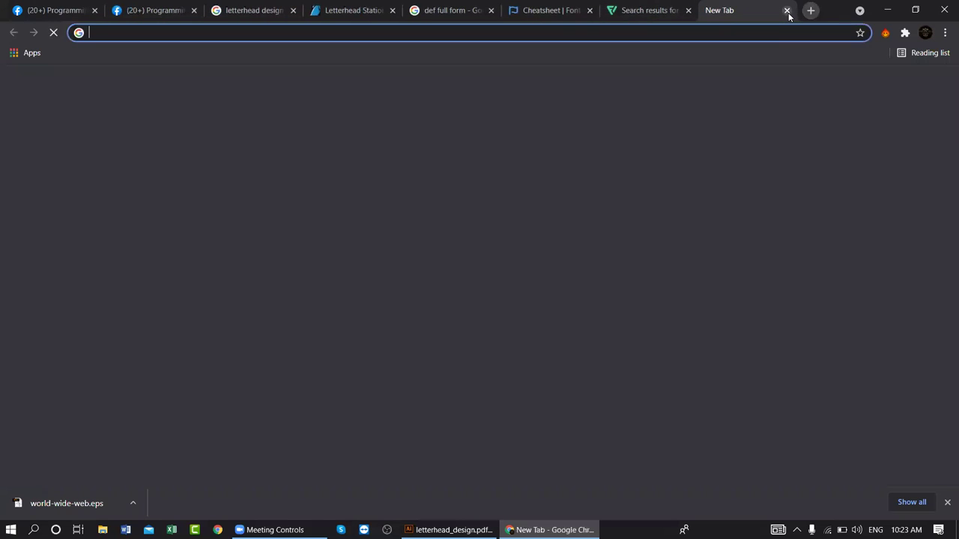
text(pdf to )
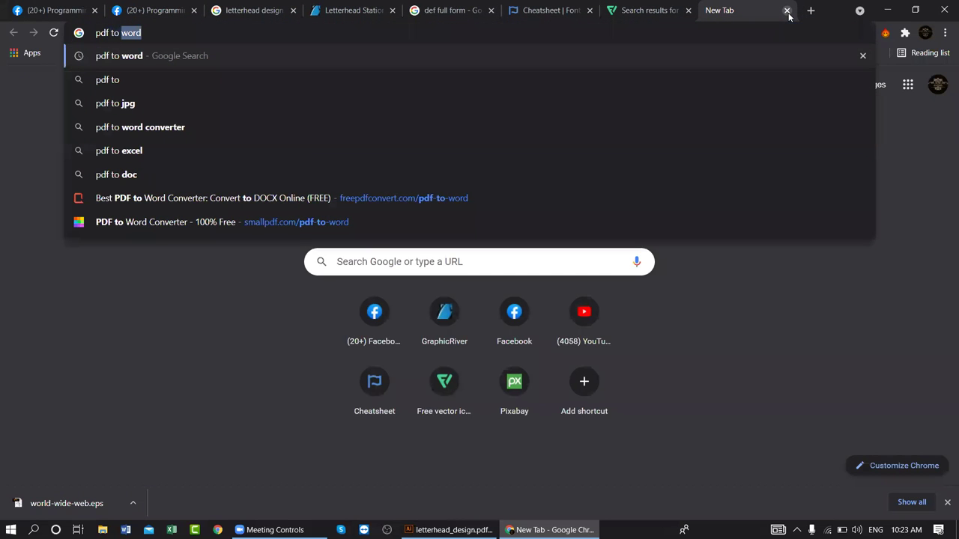
text(wor)
key(Return)
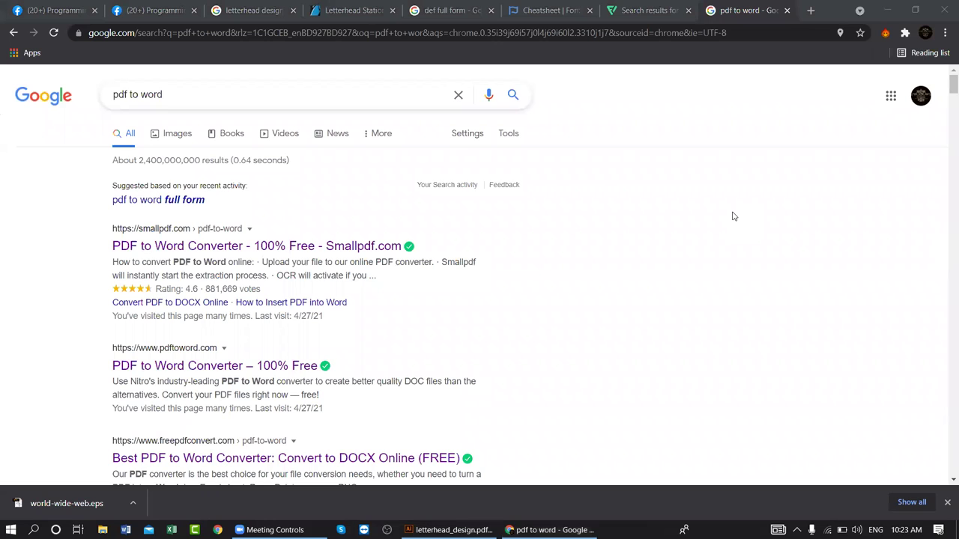
- Open the Smallpdf, pdftoword, FreePDFConvert and iLovePDF results in new tabs
right_click(148, 243)
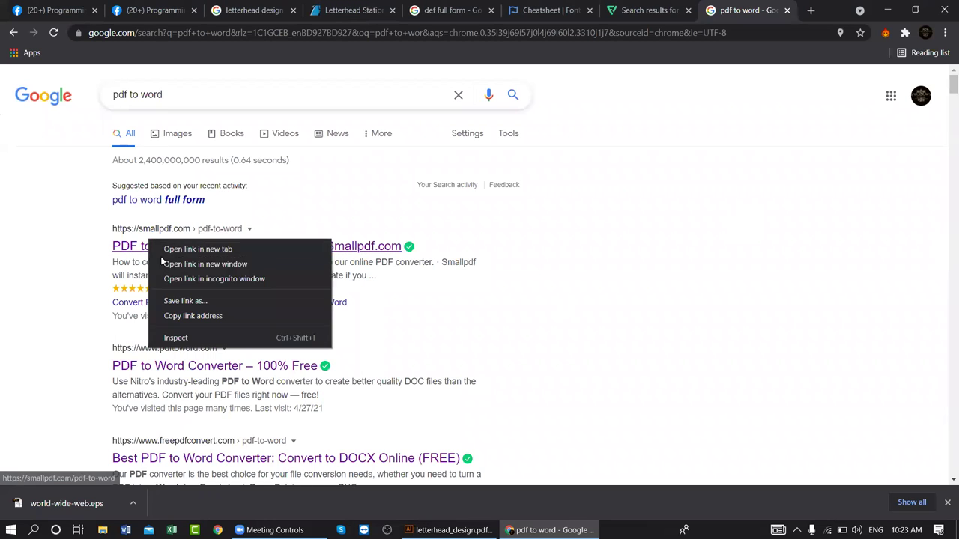
click(198, 250)
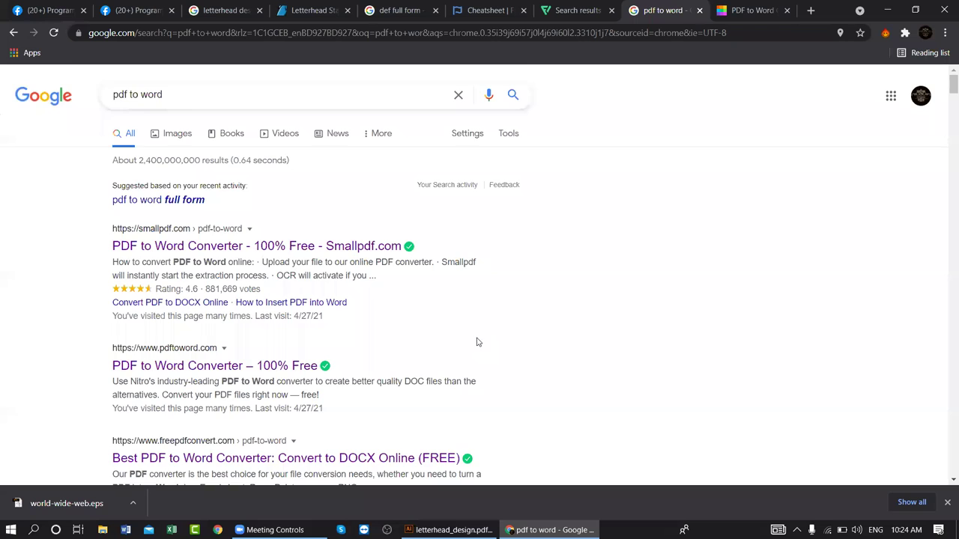
scroll(371, 250, down, 2)
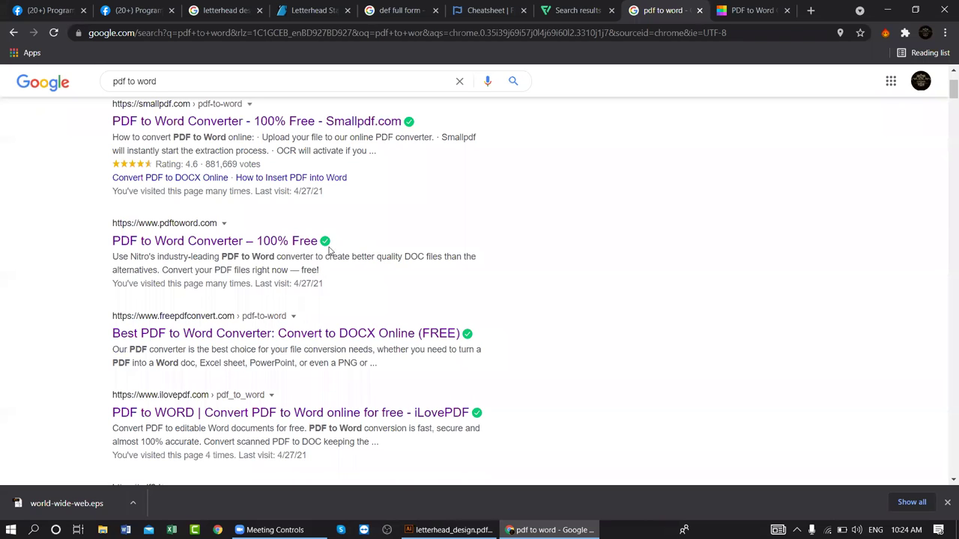
right_click(186, 241)
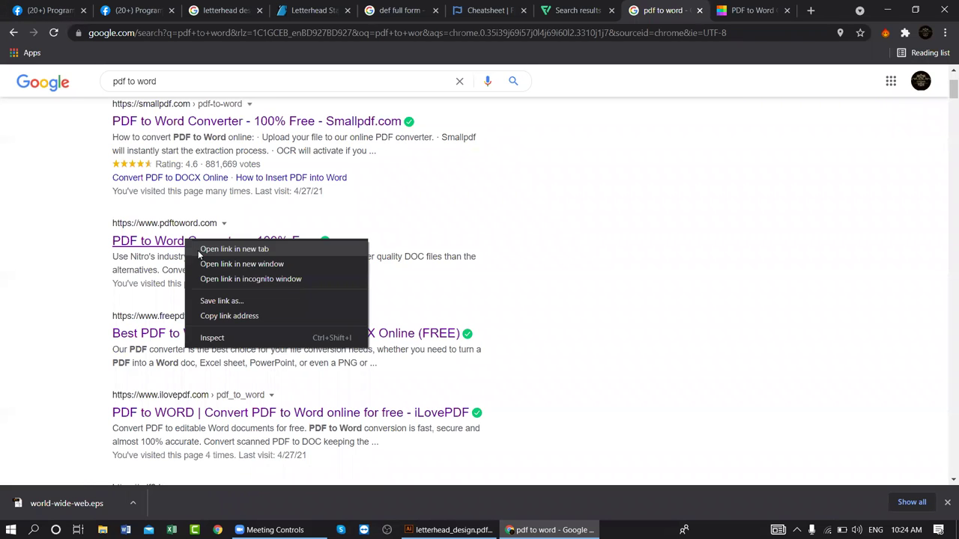
click(201, 250)
scroll(200, 247, down, 2)
right_click(194, 220)
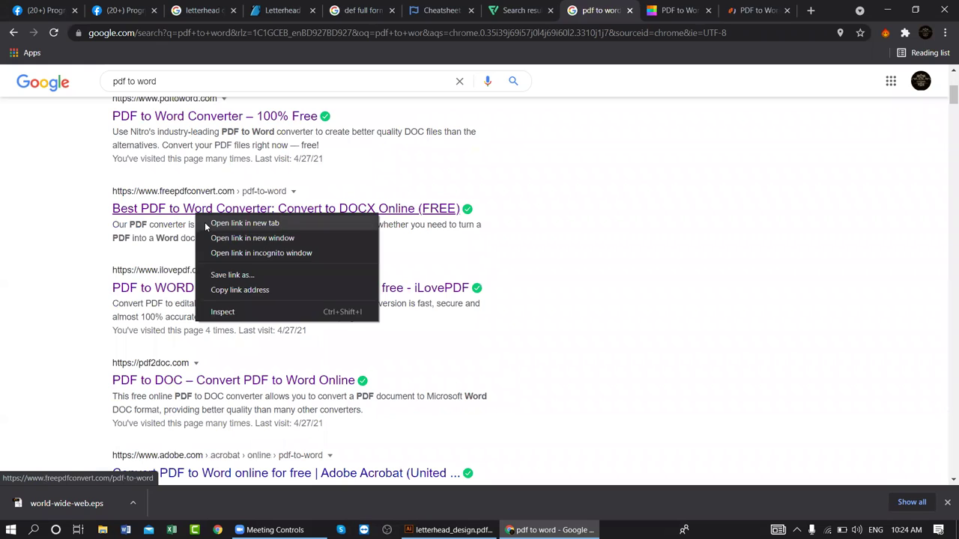
click(225, 224)
right_click(219, 289)
click(232, 301)
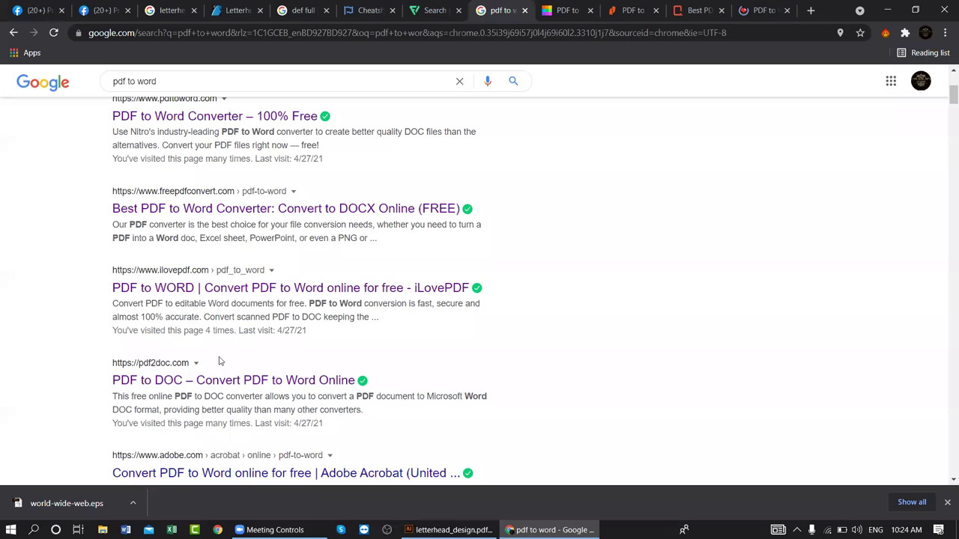
click(464, 528)
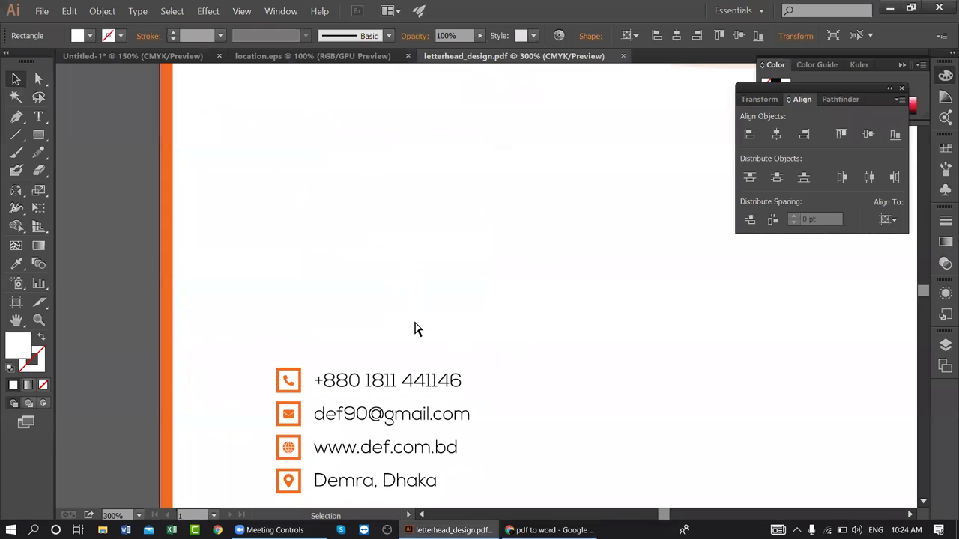
key(ctrl+minus)
key(ctrl+minus)
key(ctrl+minus)
drag(637, 205, 494, 306)
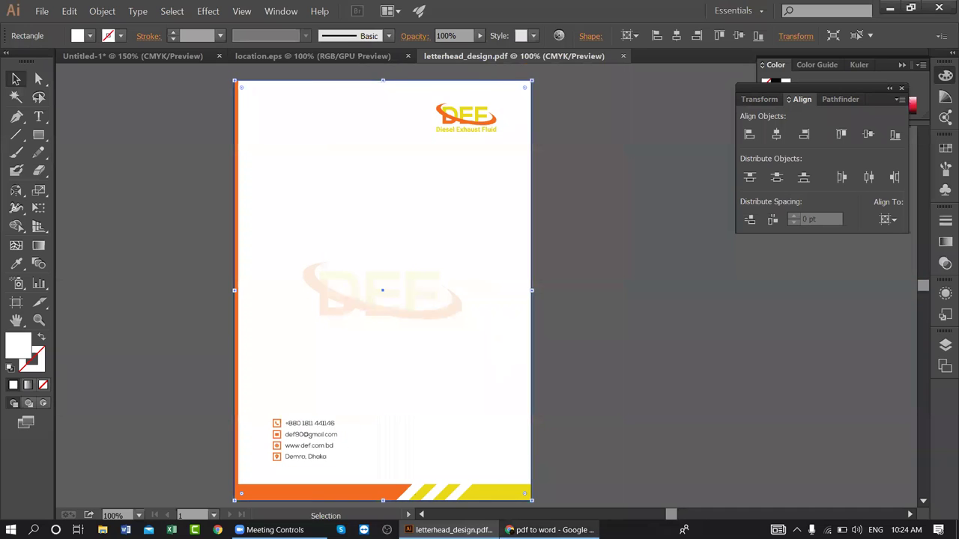
click(551, 529)
click(468, 526)
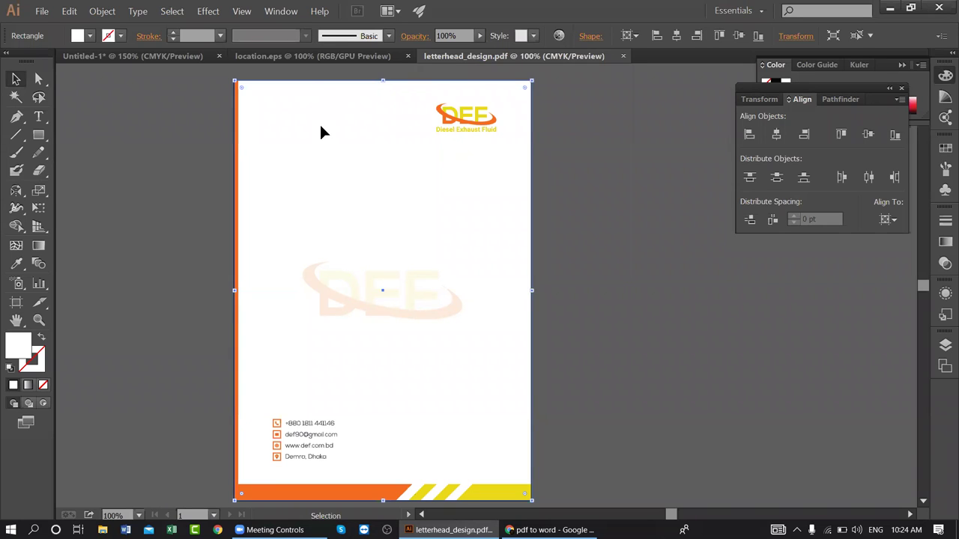
click(551, 529)
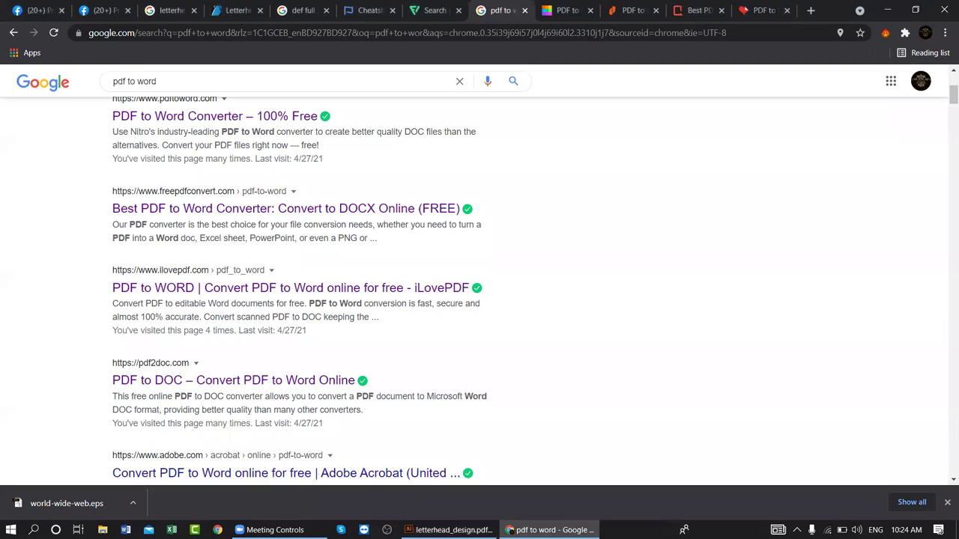
- Switch to the Smallpdf PDF to Word converter tab
scroll(325, 331, down, 2)
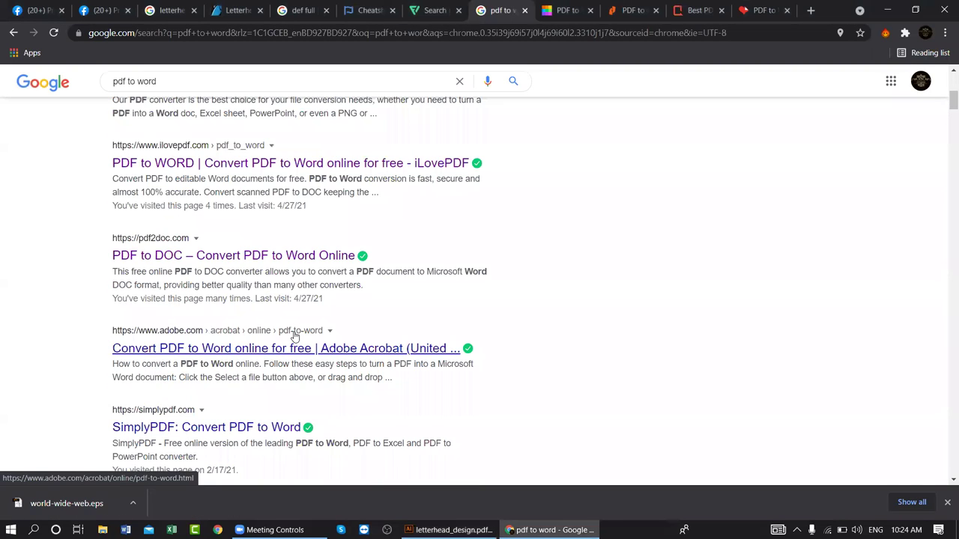
scroll(294, 337, up, 5)
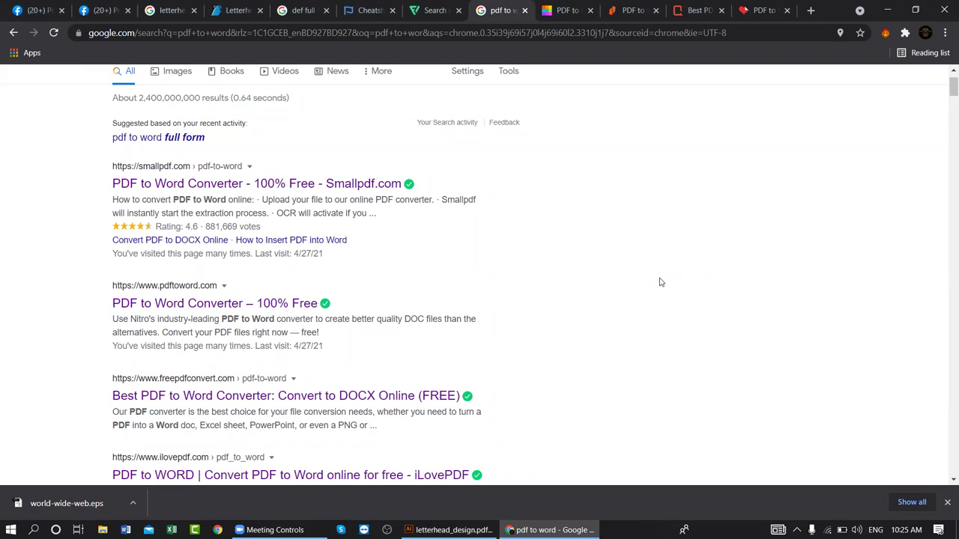
click(561, 12)
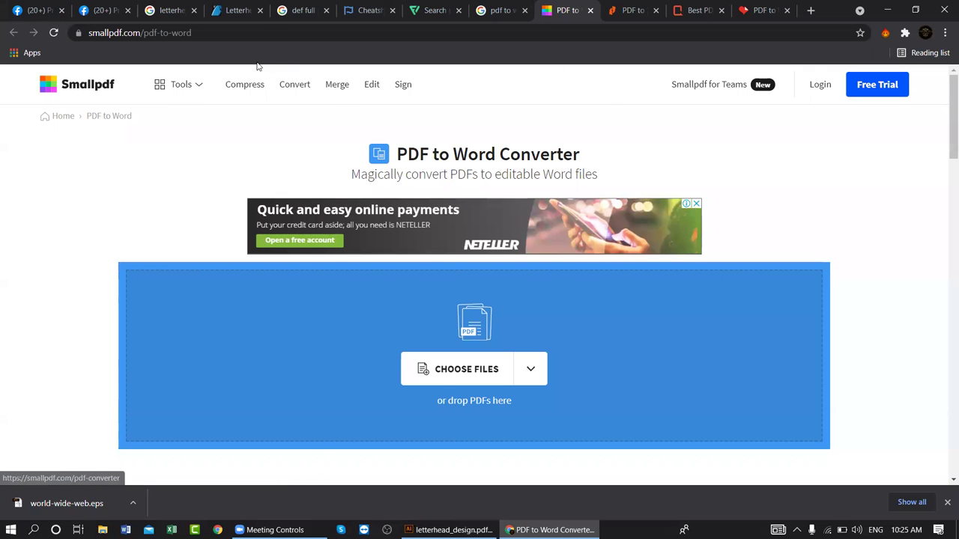
scroll(496, 352, down, 3)
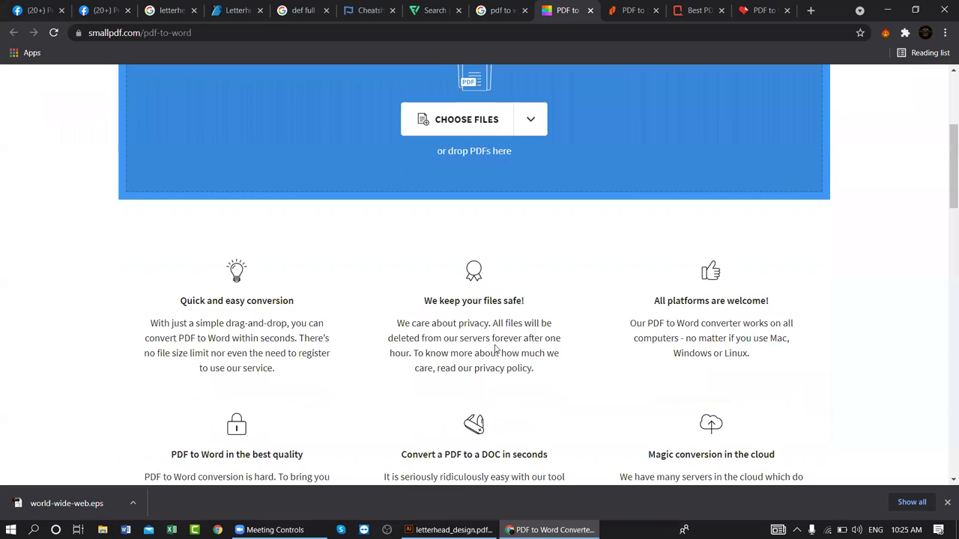
scroll(494, 349, up, 2)
- Upload letterhead_design.pdf from the b20c9 desktop folder
click(487, 250)
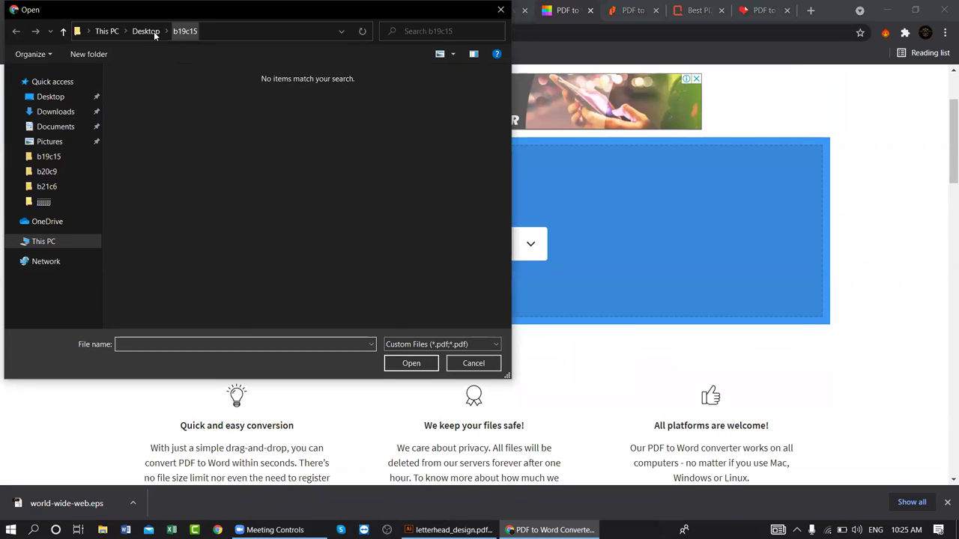
key(alt+Up)
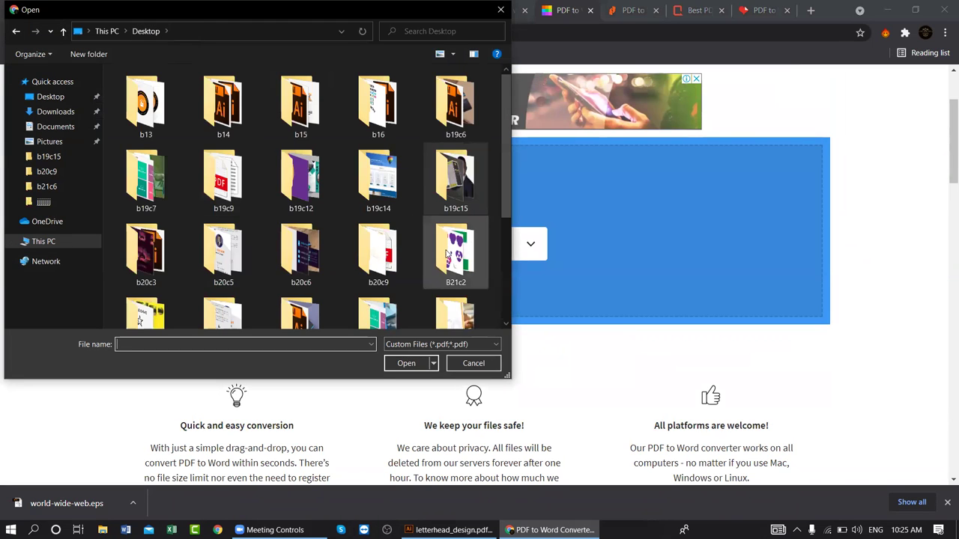
scroll(303, 268, down, 2)
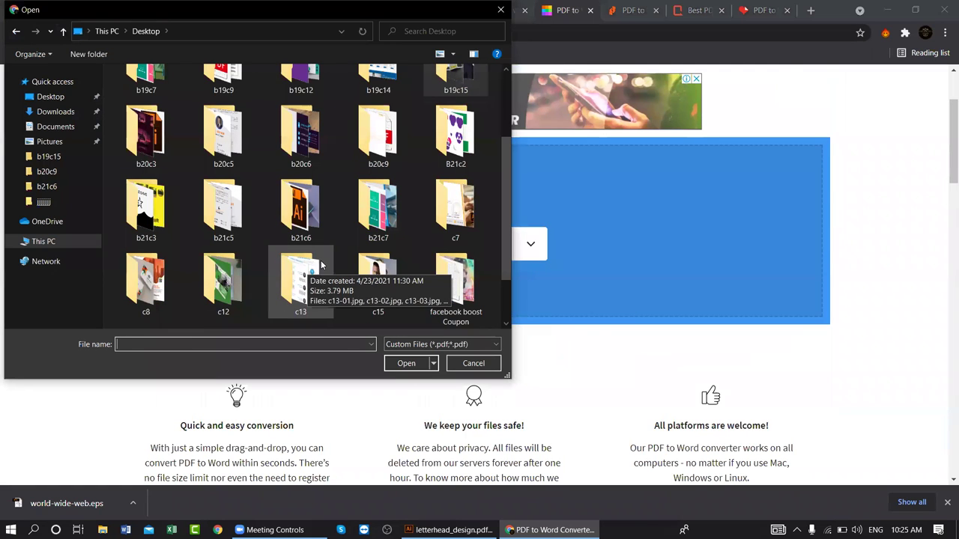
double_click(378, 136)
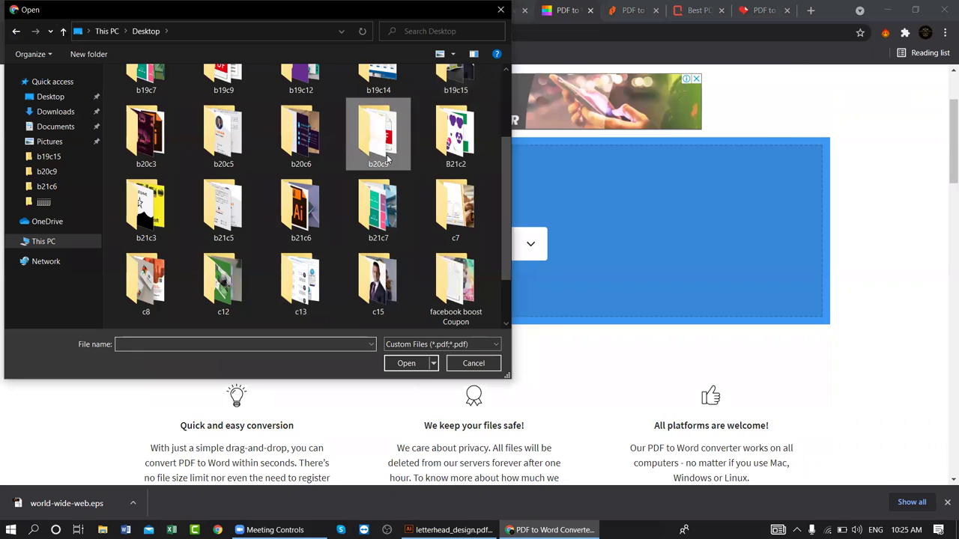
double_click(153, 93)
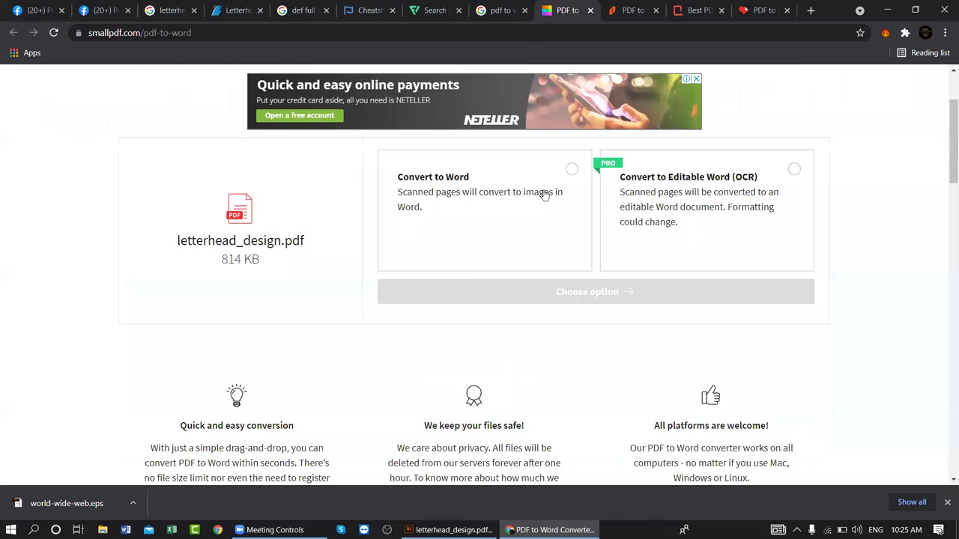
- Choose the plain Convert to Word option and start the conversion
click(497, 169)
click(636, 293)
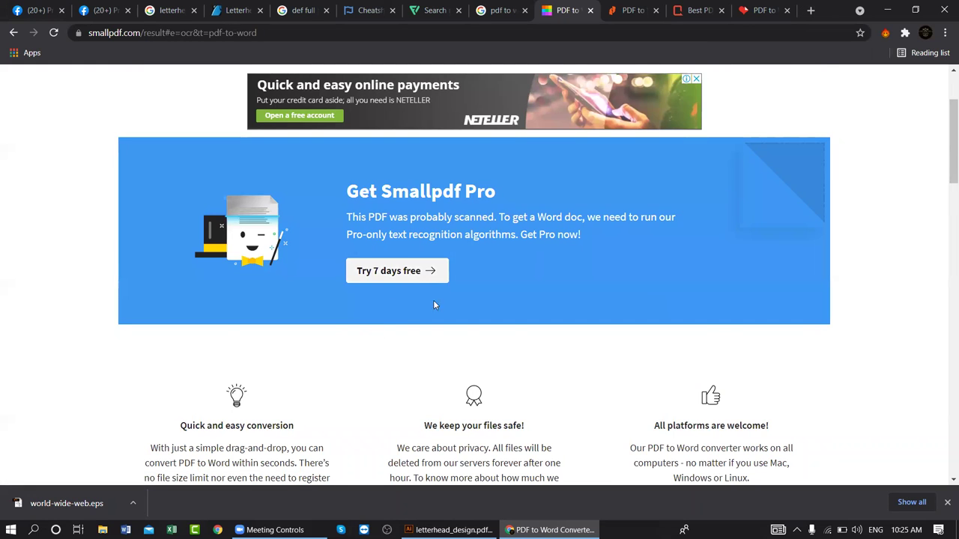
scroll(442, 315, down, 4)
scroll(449, 315, up, 6)
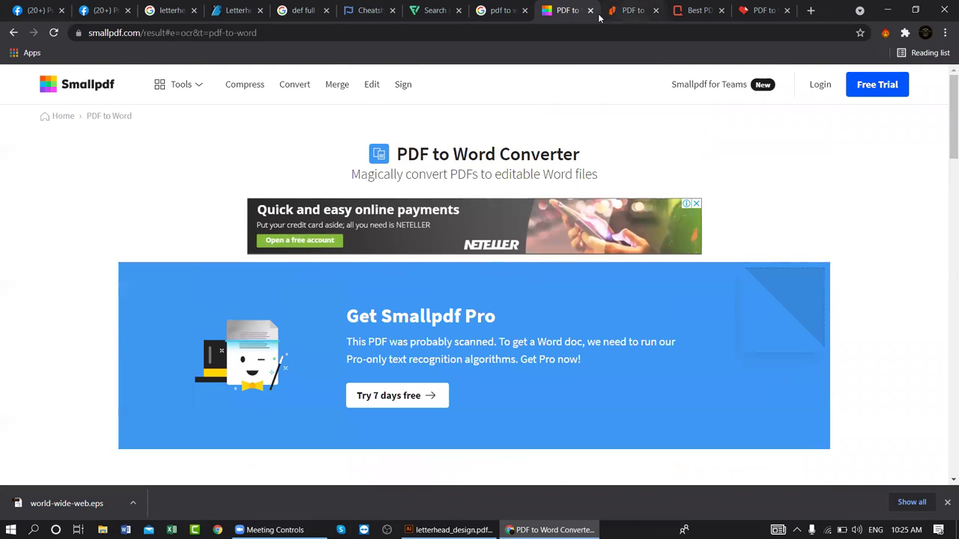
click(590, 10)
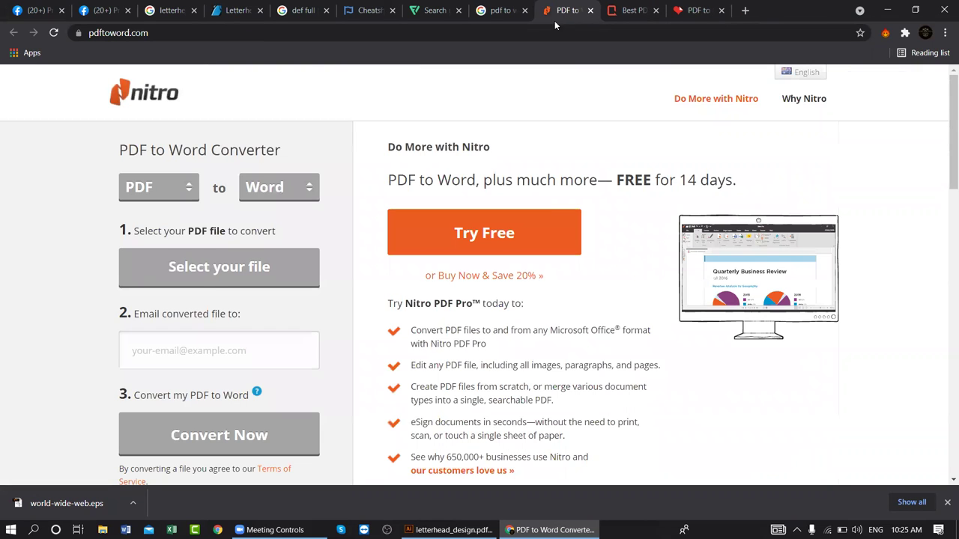
click(227, 366)
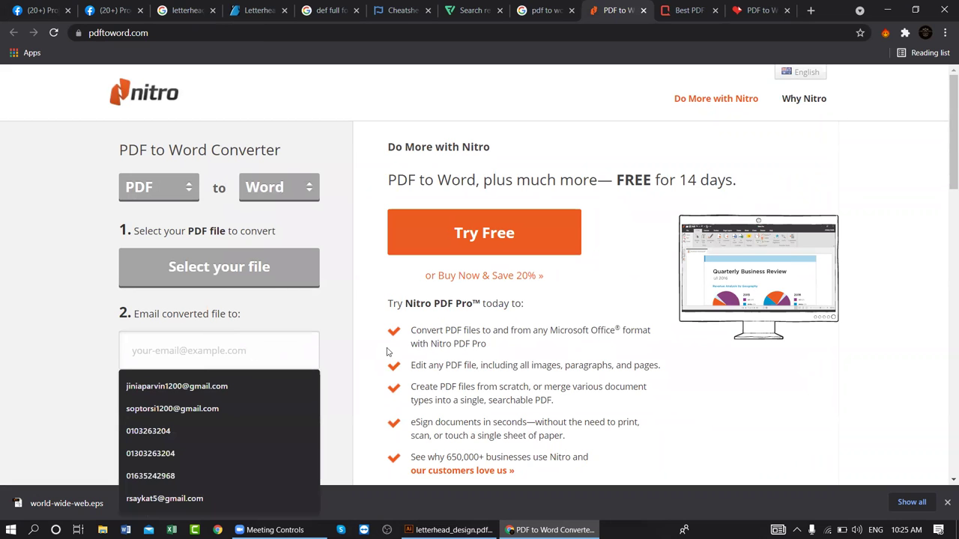
click(559, 367)
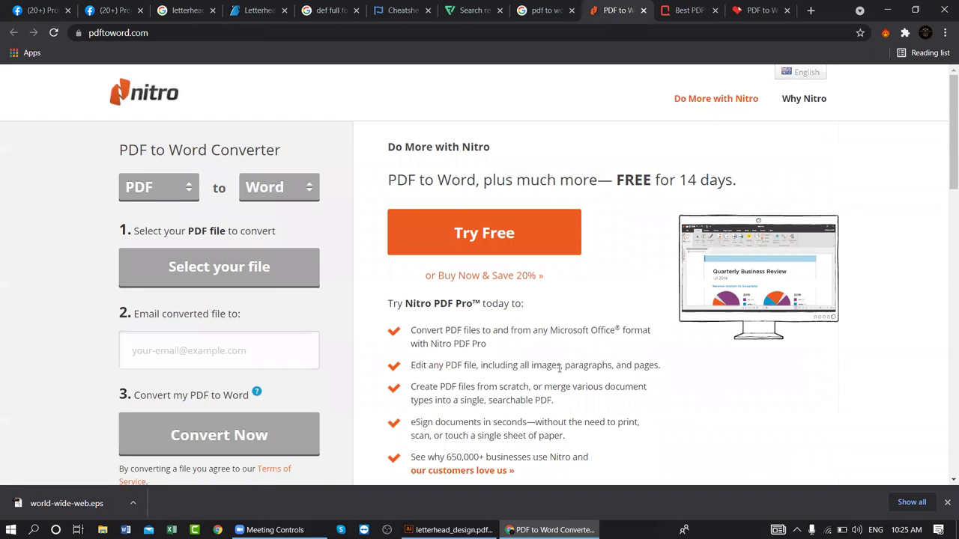
scroll(566, 363, down, 2)
scroll(574, 358, up, 1)
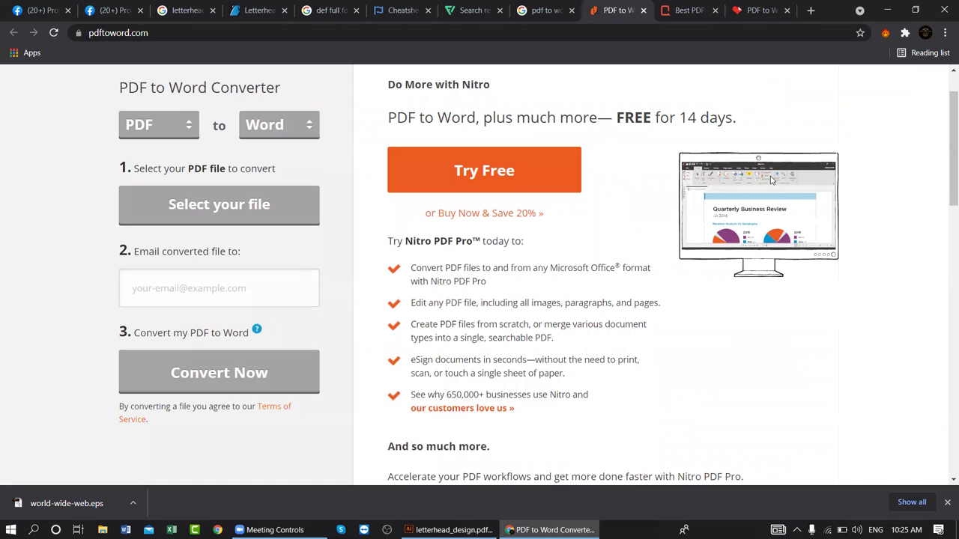
key(alt+space)
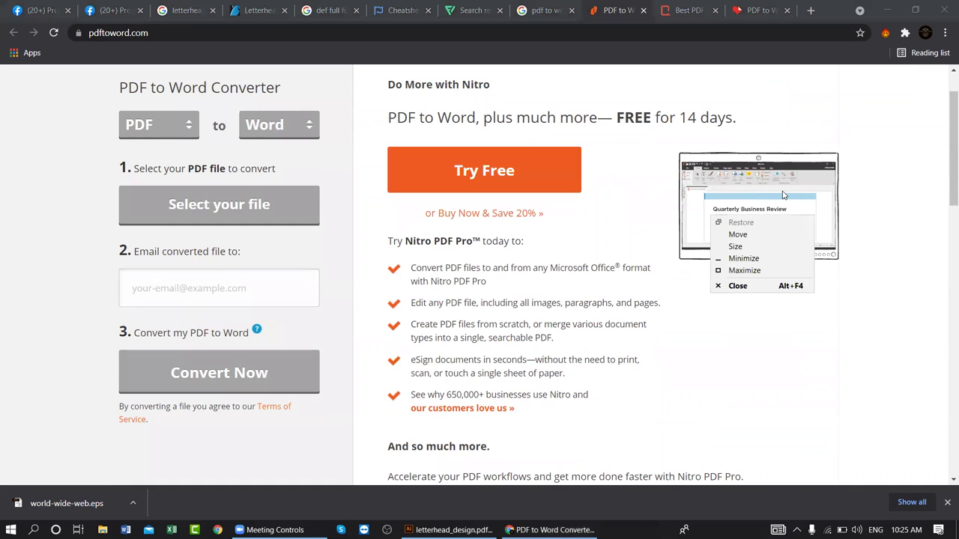
key(Escape)
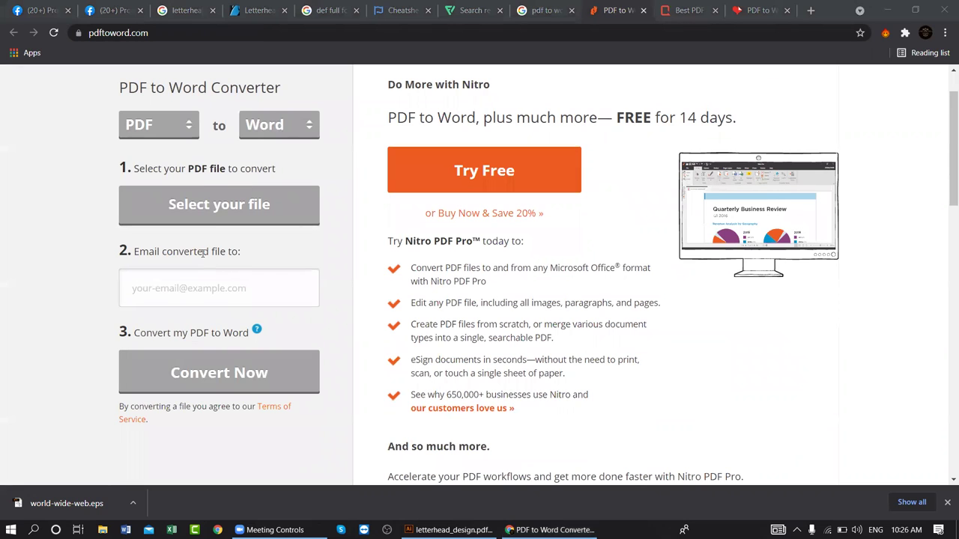
click(187, 289)
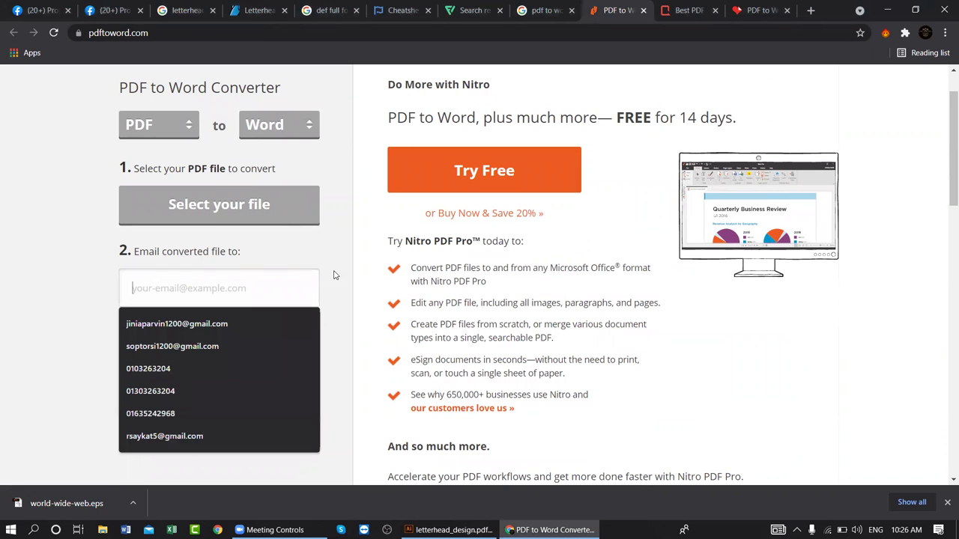
key(Escape)
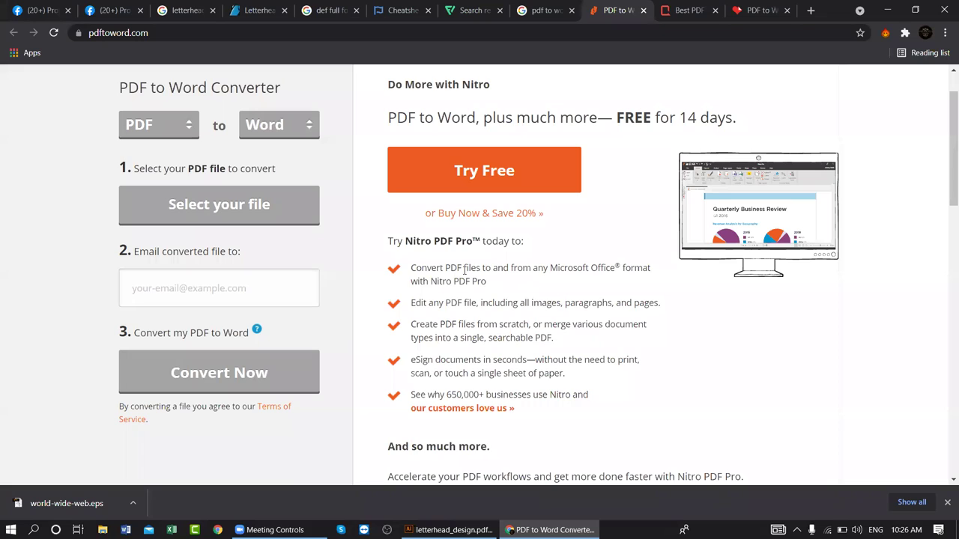
click(677, 14)
click(620, 15)
- Upload letterhead_design.pdf to FreePDFConvert and download the resulting letterhead_design.docx
click(664, 10)
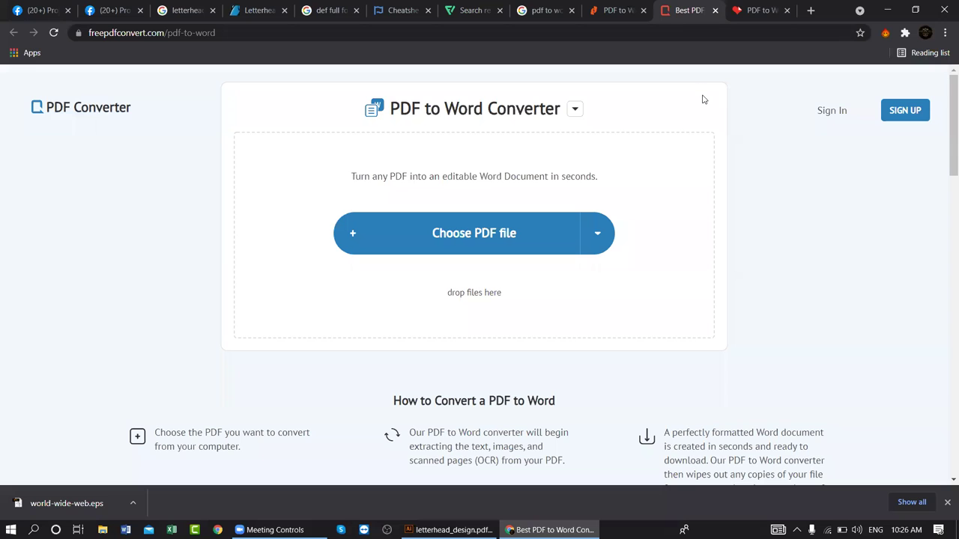
click(477, 244)
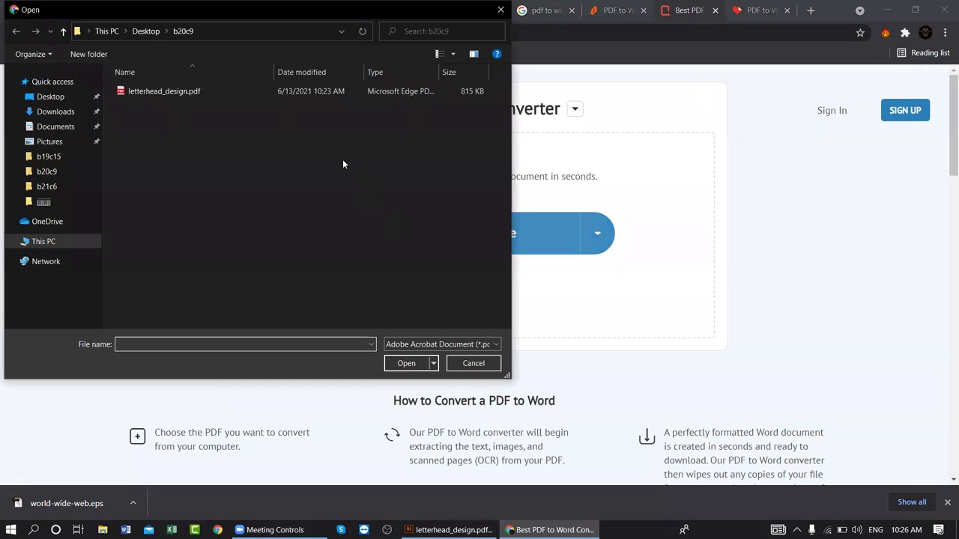
double_click(264, 92)
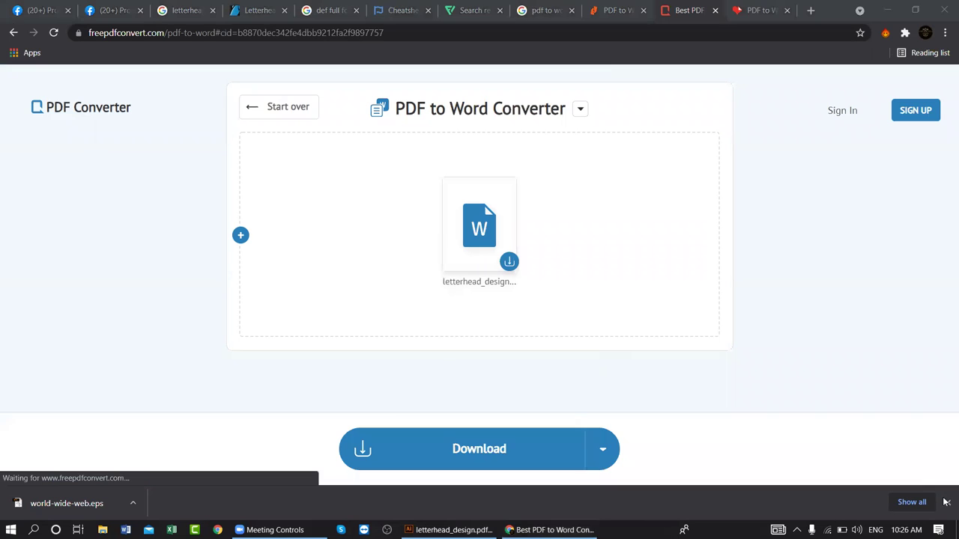
click(516, 448)
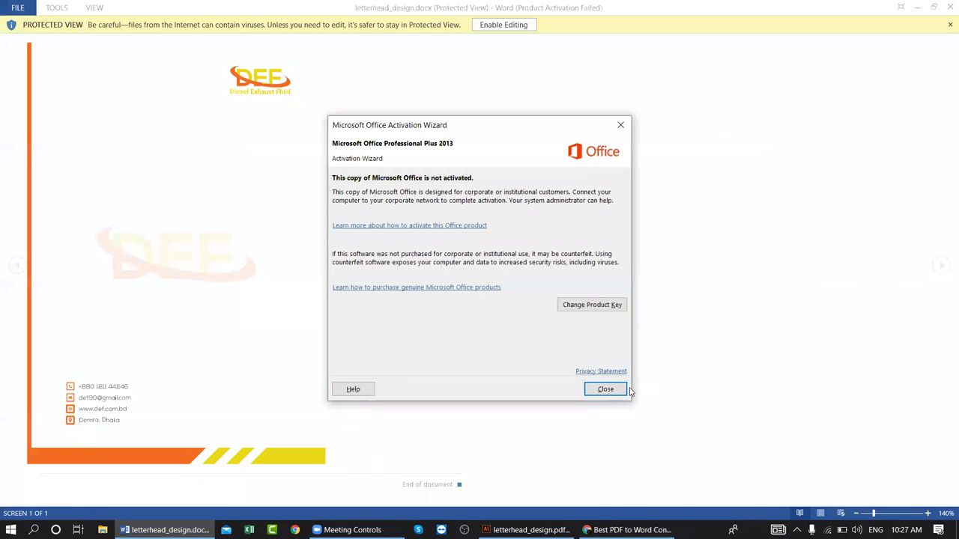
- Enable editing of letterhead_design.docx, check the logo and layout, then close Word
click(616, 388)
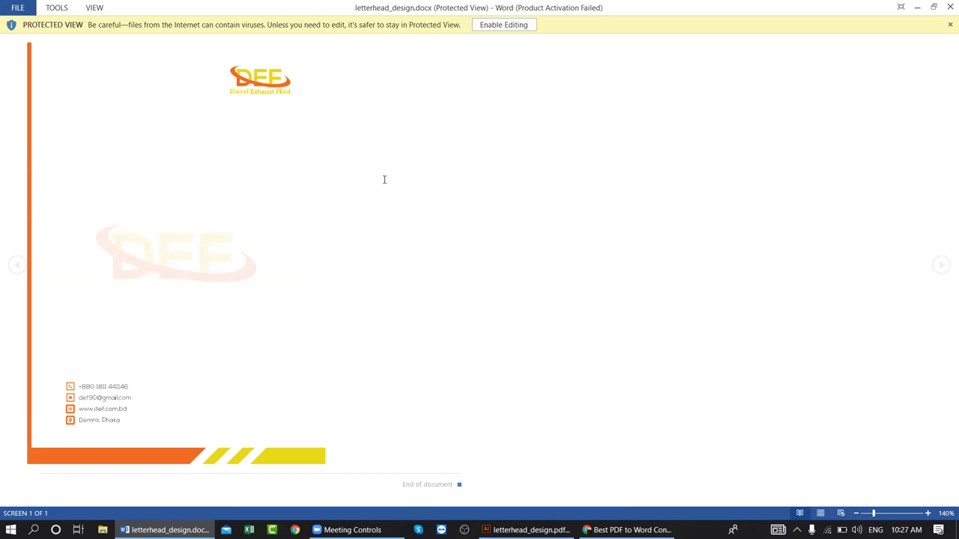
click(496, 25)
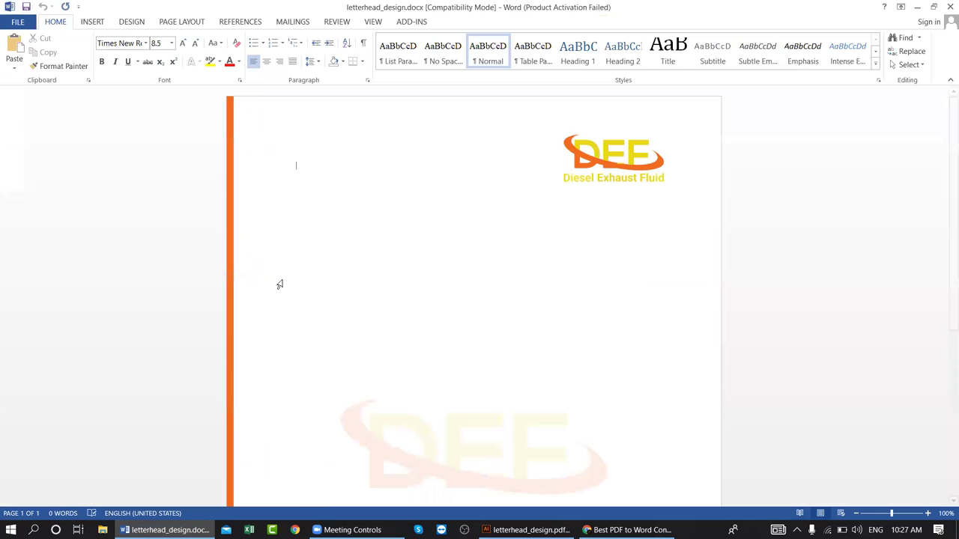
scroll(280, 284, down, 8)
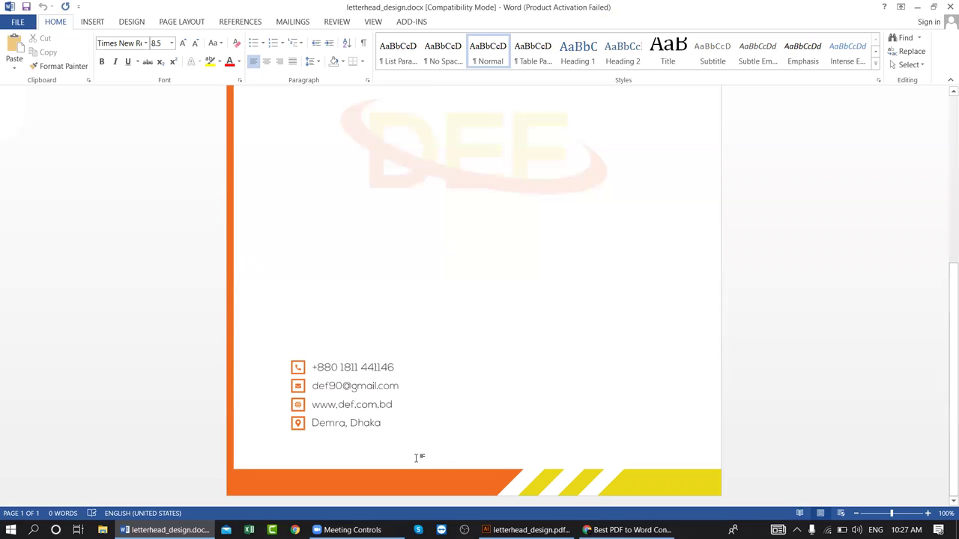
scroll(541, 424, up, 10)
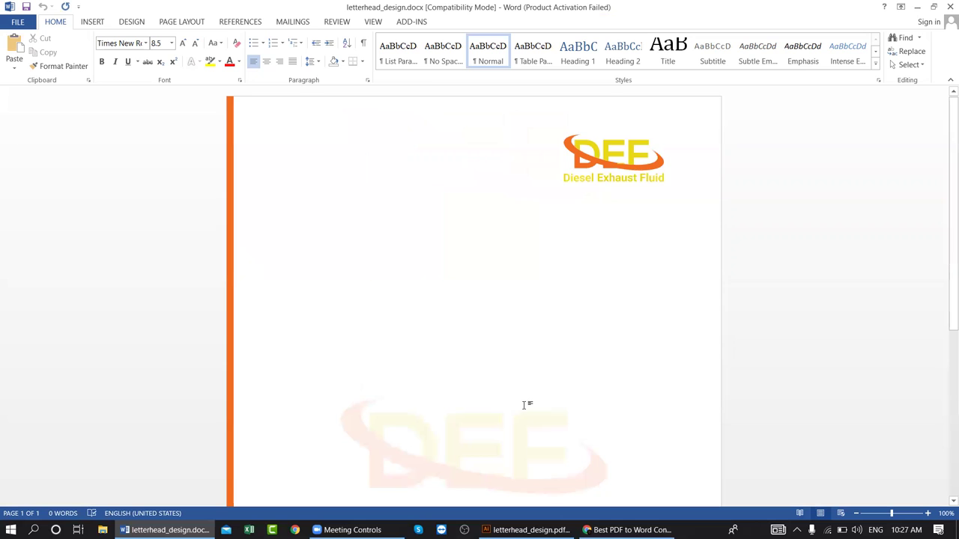
scroll(524, 405, down, 8)
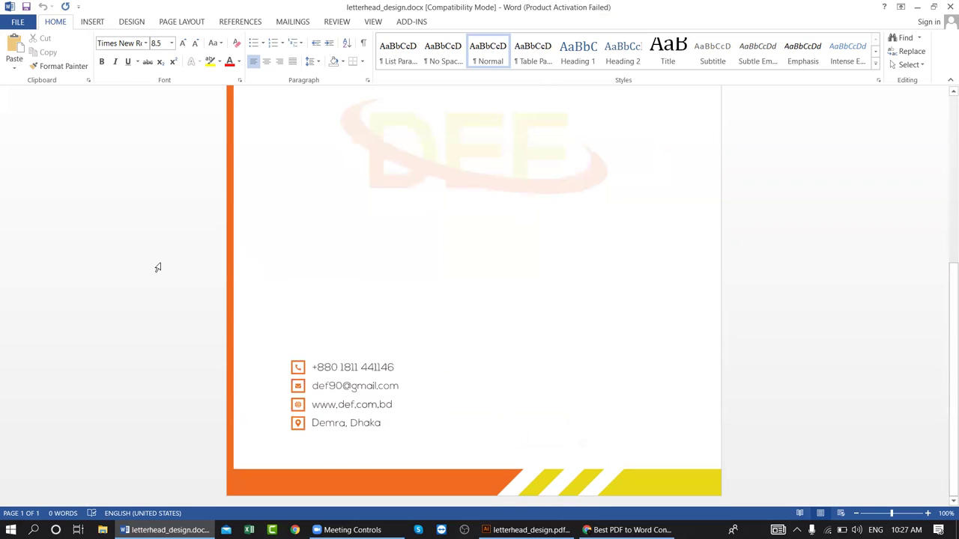
click(483, 154)
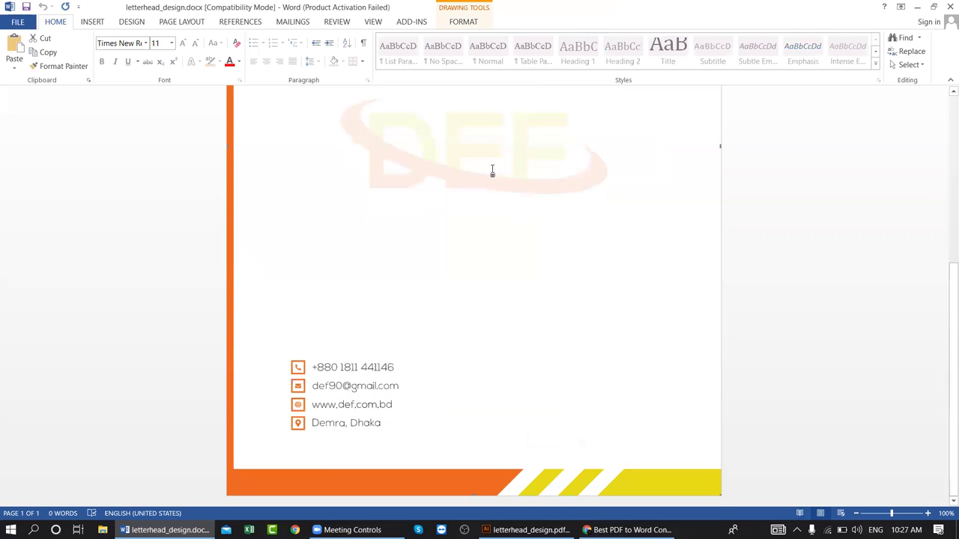
scroll(491, 171, up, 2)
scroll(482, 250, up, 2)
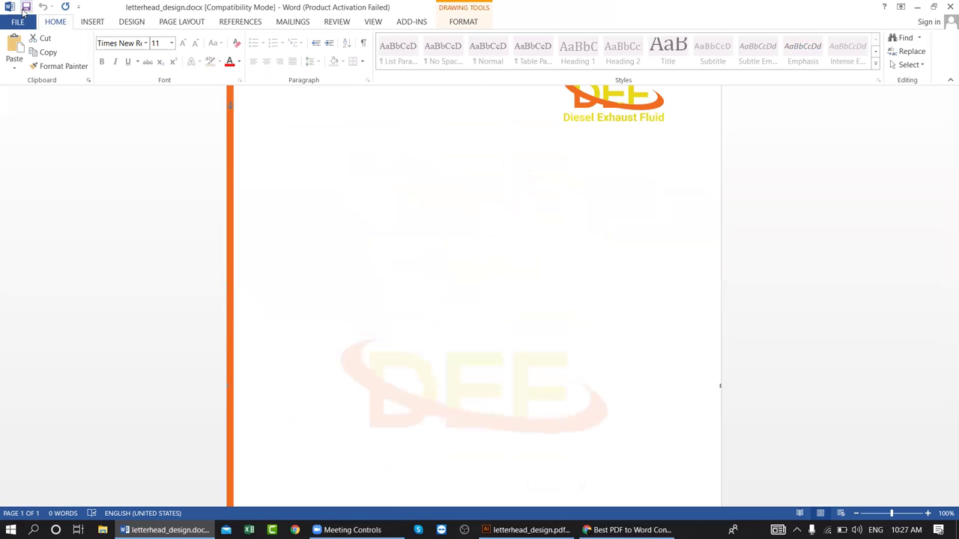
click(947, 8)
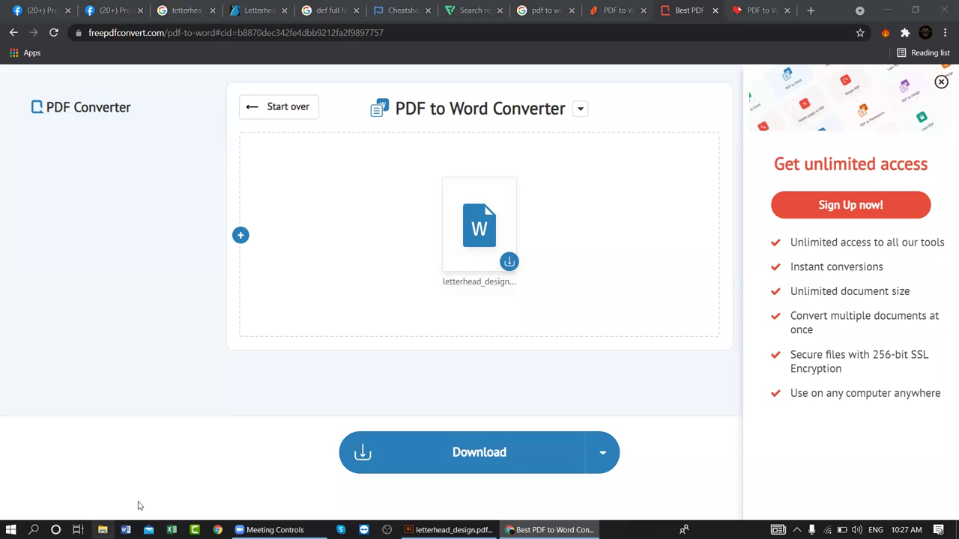
- Minimise the browser and Illustrator, then open the b20c9 project folder
click(103, 529)
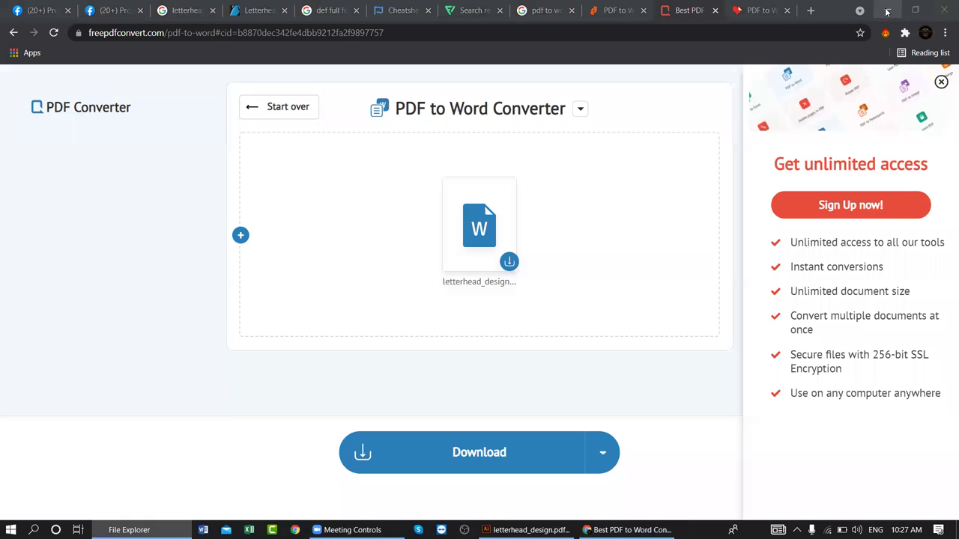
click(887, 10)
click(886, 21)
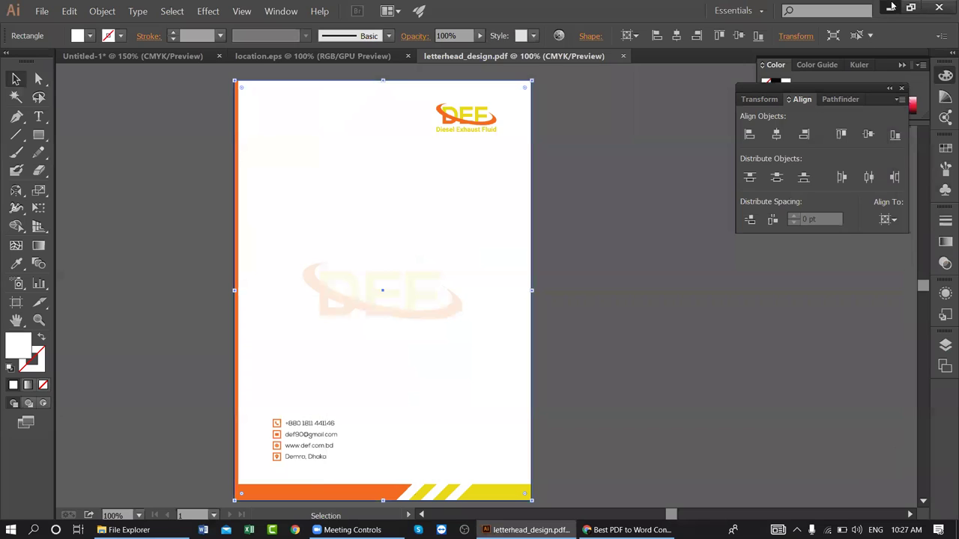
click(890, 7)
double_click(310, 402)
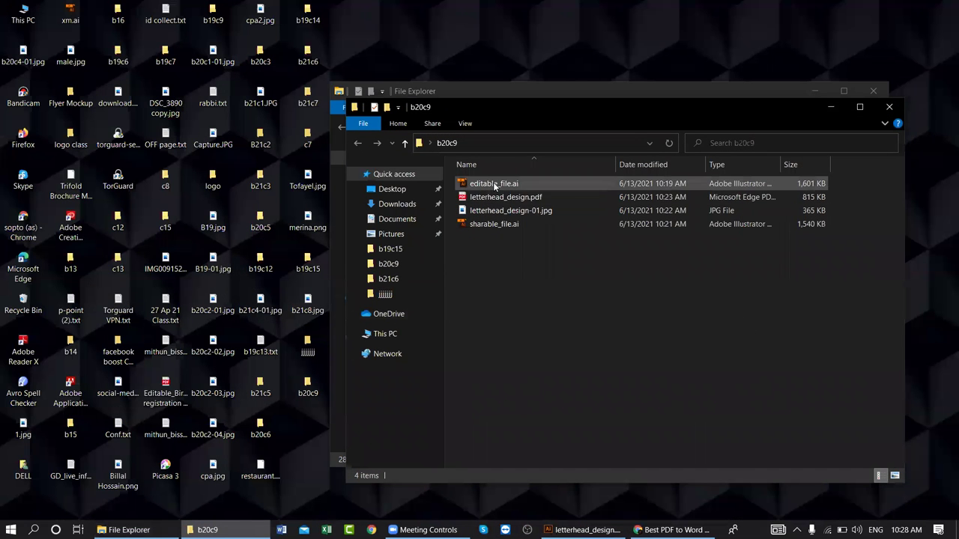
click(494, 203)
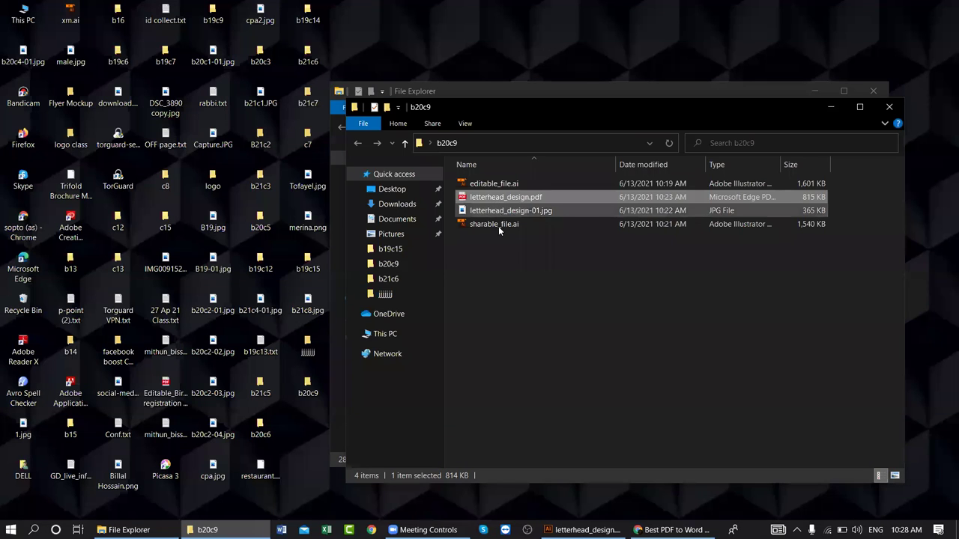
- Rename the downloaded letterhead_design.docx to 'clients project.docx' in Downloads
click(388, 205)
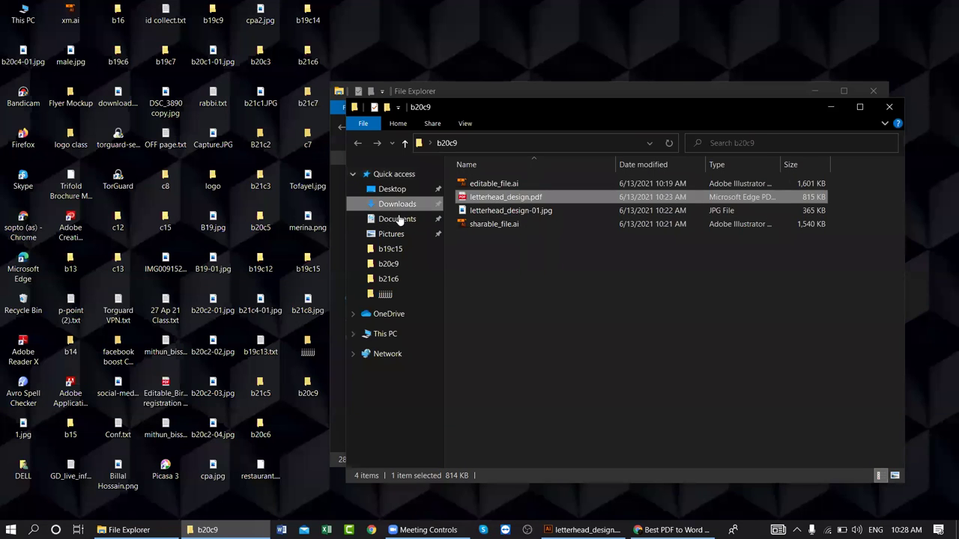
click(510, 198)
right_click(510, 198)
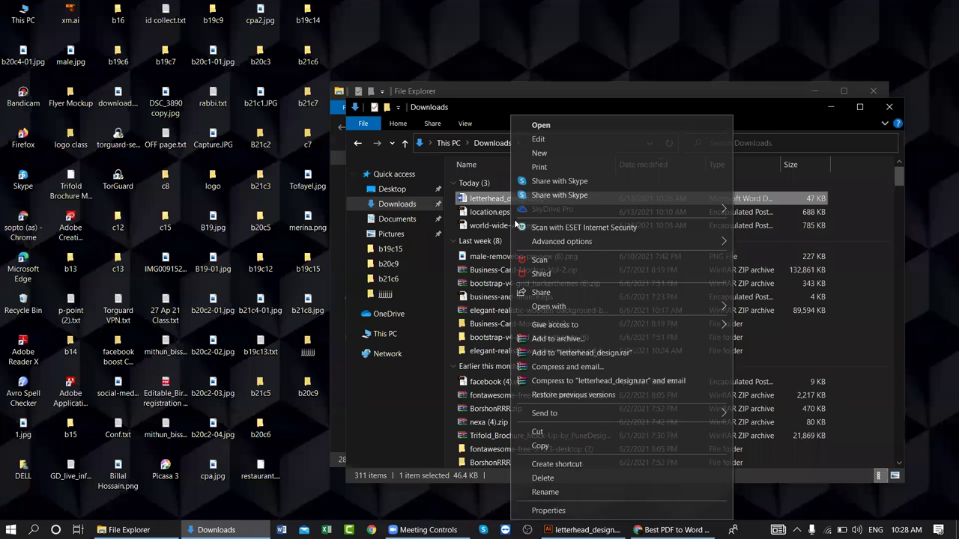
click(560, 490)
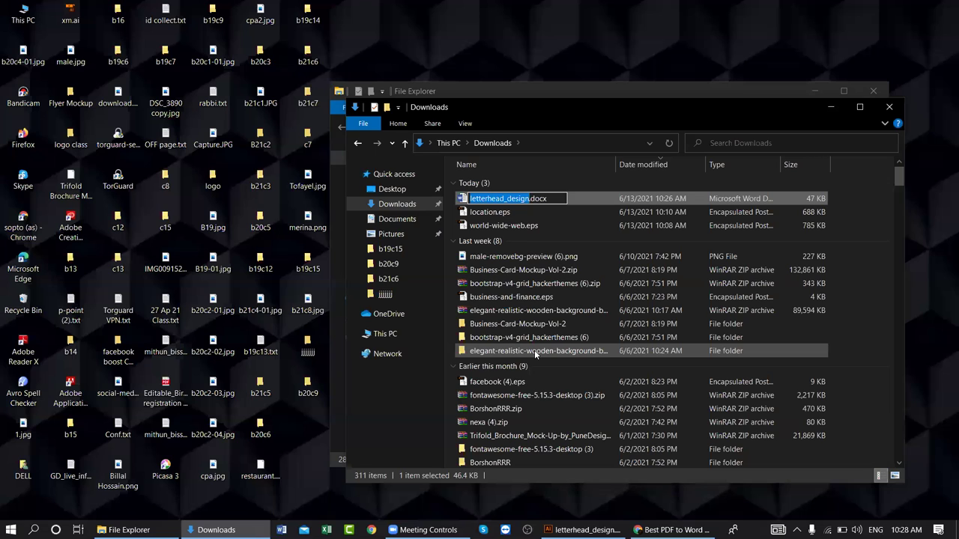
text(client)
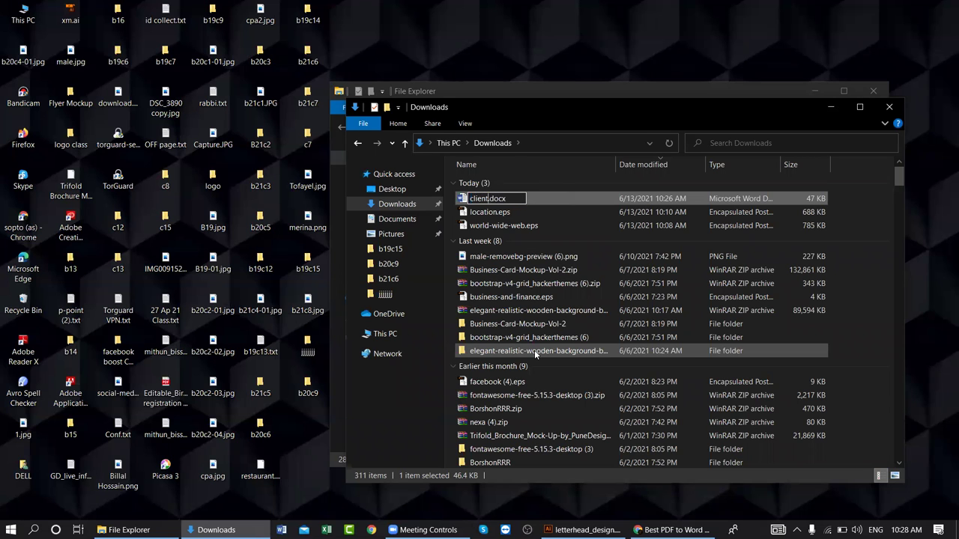
text(s project)
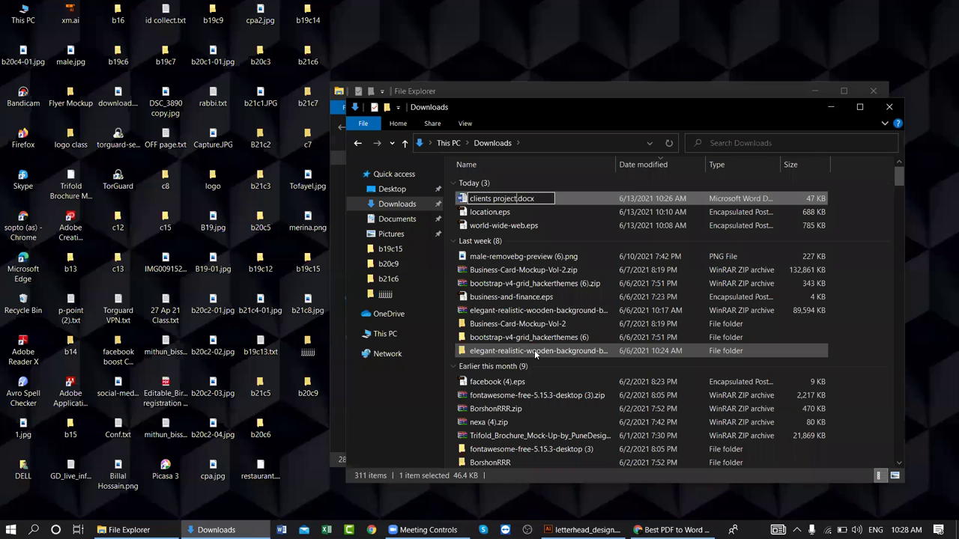
key(Return)
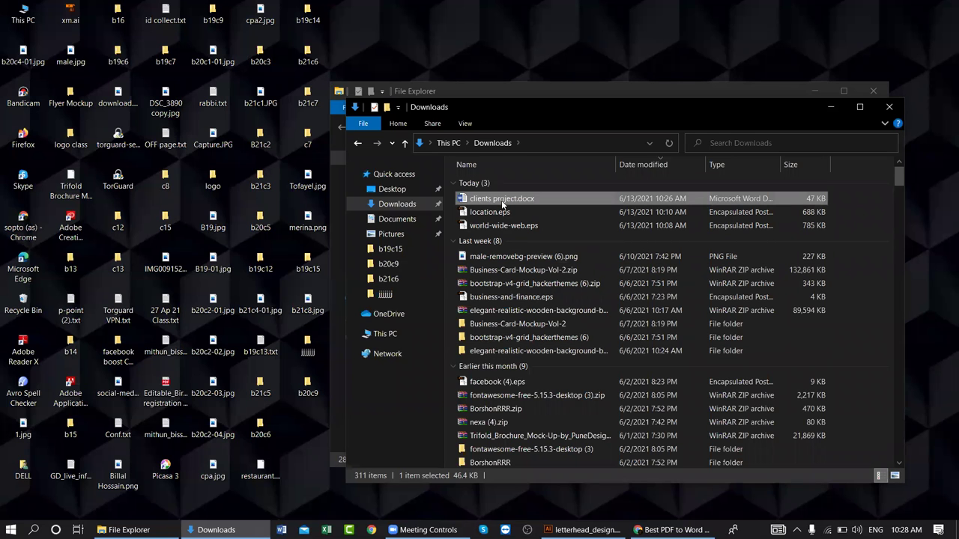
right_click(501, 199)
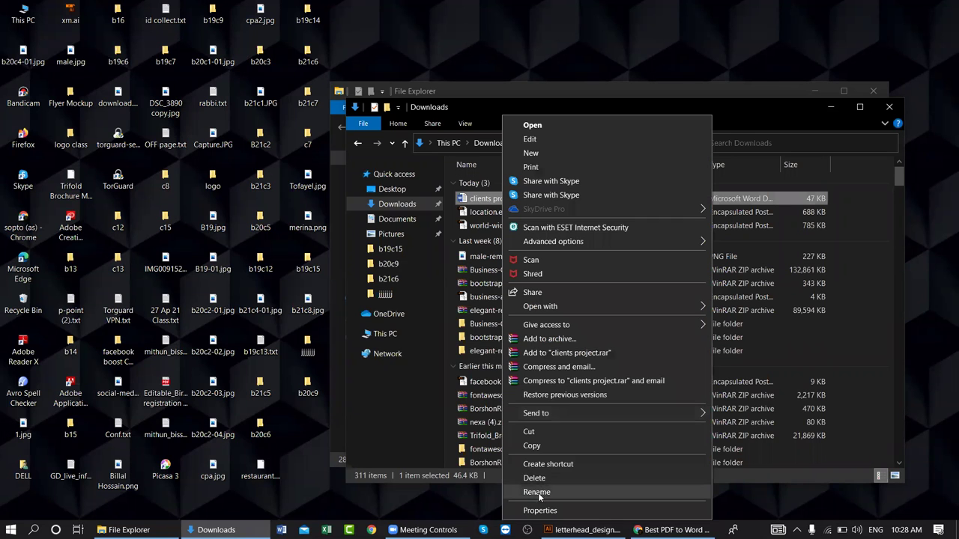
click(541, 492)
click(488, 196)
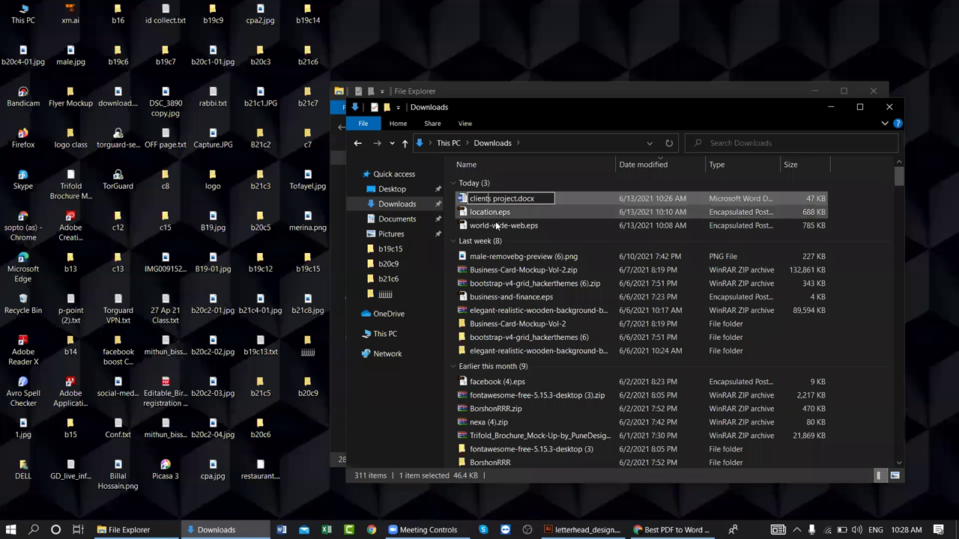
- Move clients project.docx into the b20c9 folder and close all Explorer windows
key(Return)
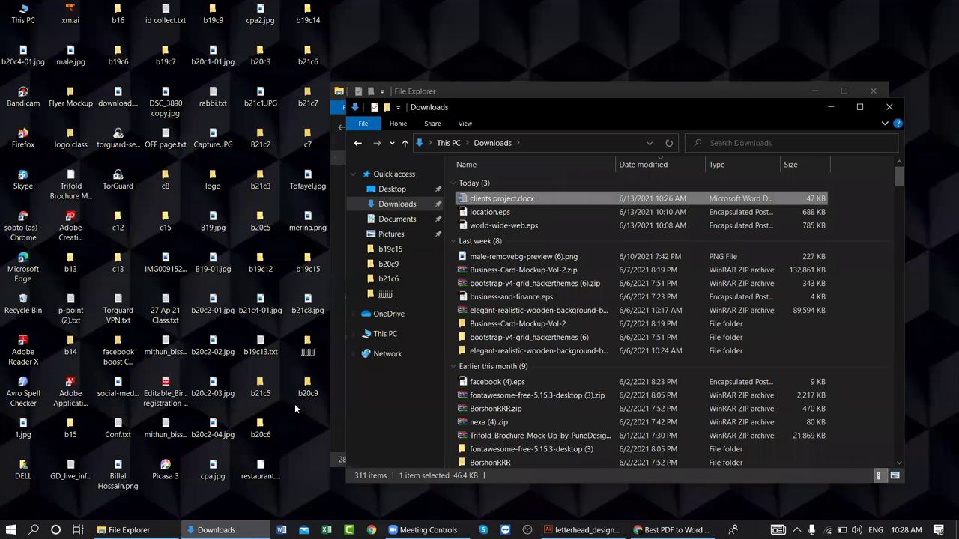
double_click(310, 385)
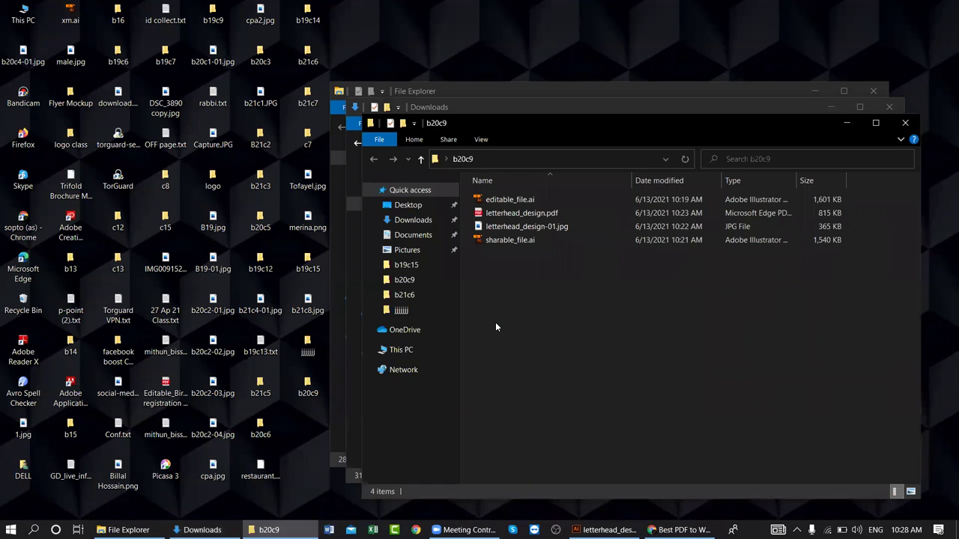
key(ctrl+v)
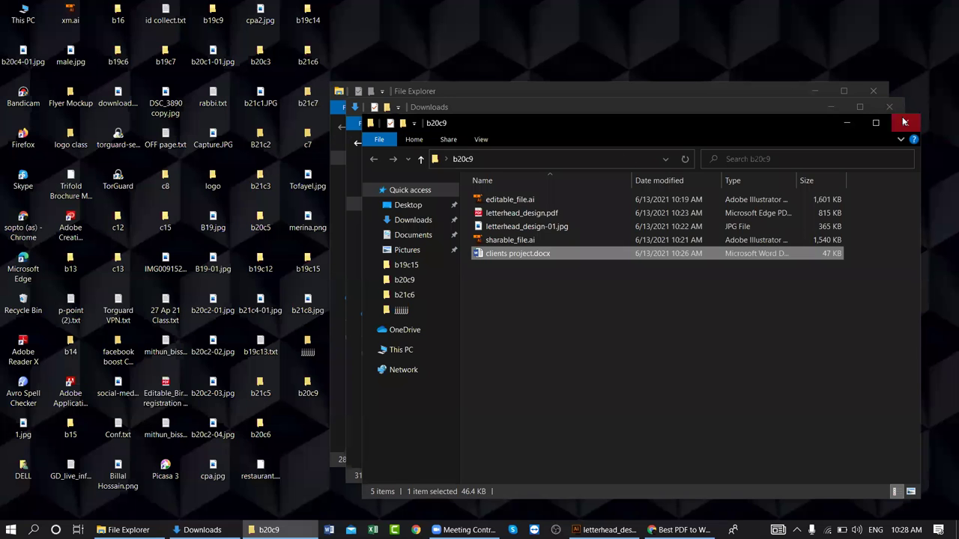
click(904, 123)
click(889, 106)
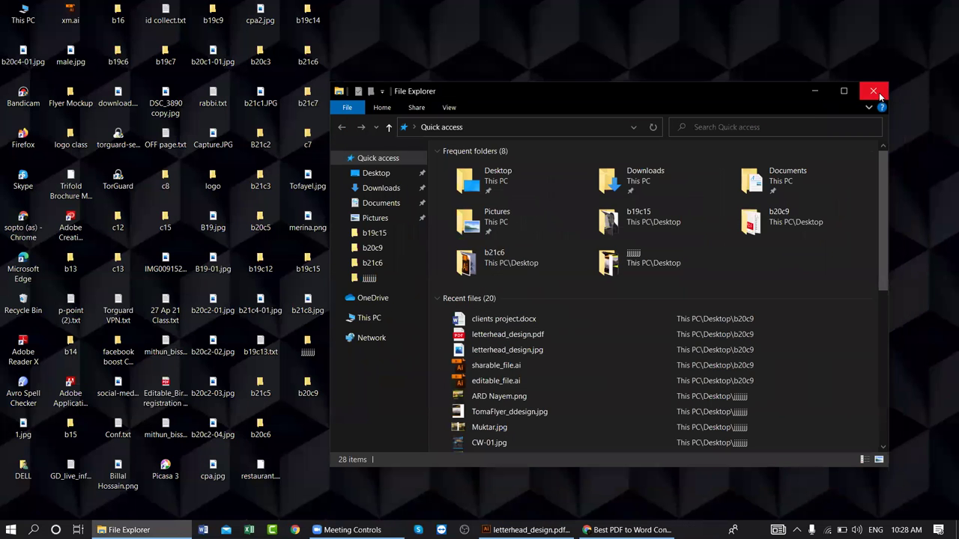
click(872, 90)
- Refresh the desktop and return to Chrome's iLovePDF PDF to Word tab
right_click(434, 168)
click(479, 203)
click(550, 530)
click(749, 11)
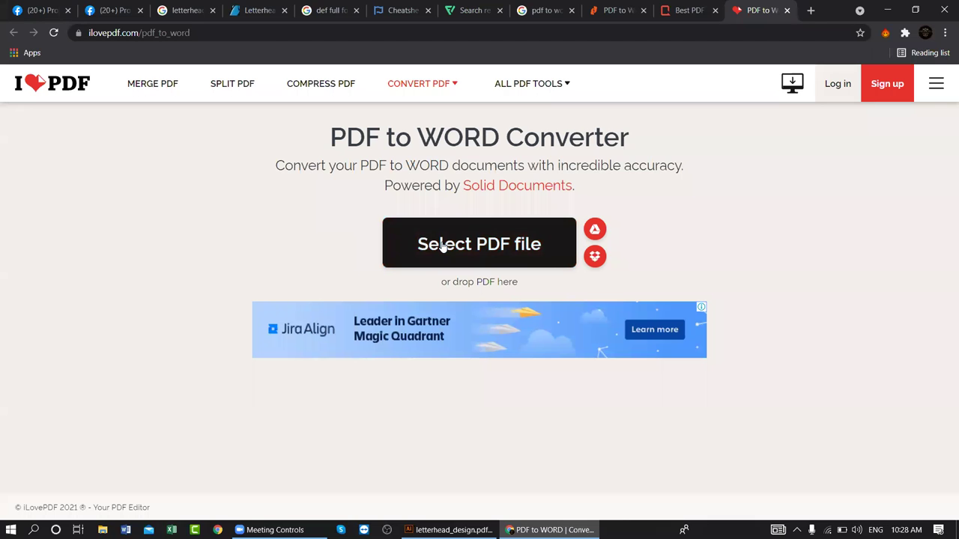
- Upload letterhead_design.pdf to iLovePDF and start the PDF to Word conversion
click(461, 223)
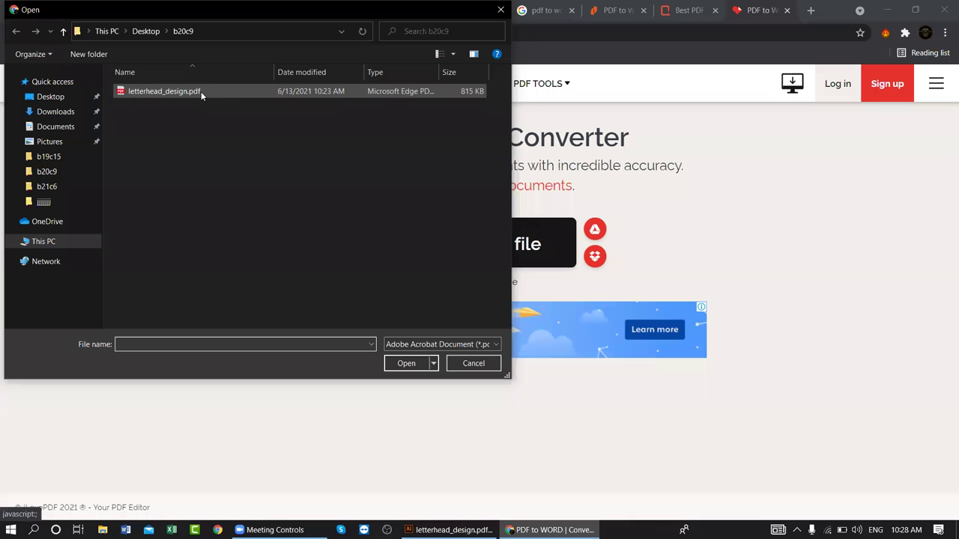
click(200, 92)
double_click(201, 91)
click(685, 10)
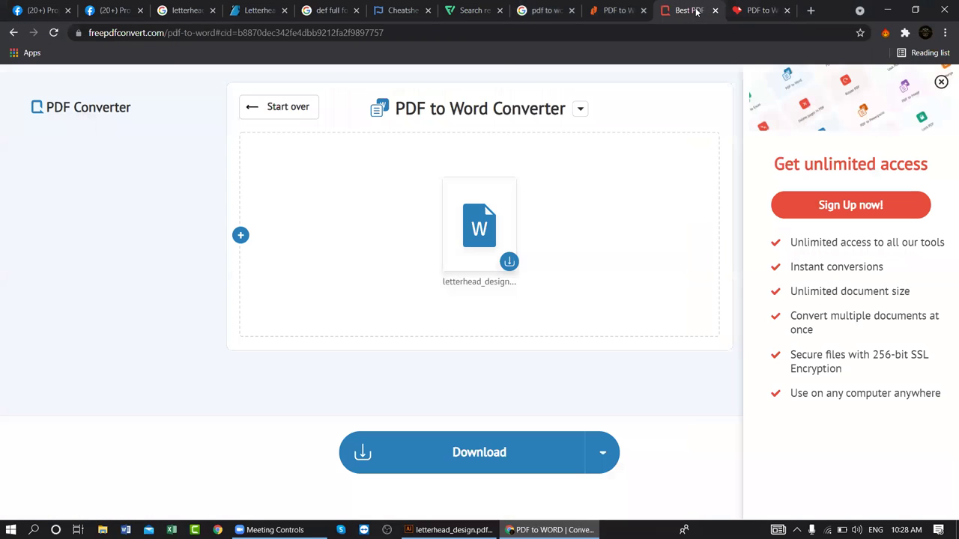
click(745, 10)
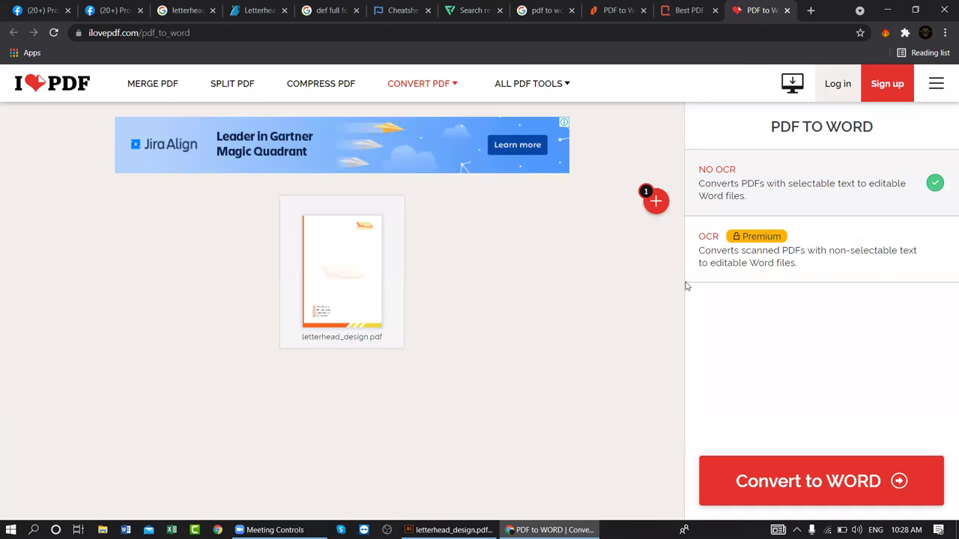
click(806, 482)
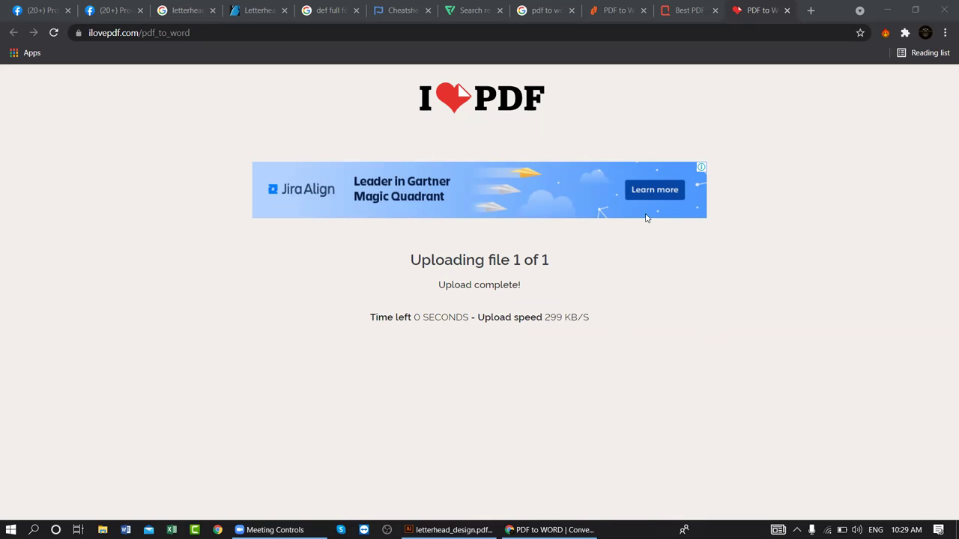
- Re-upload letterhead_design.pdf, convert it to Word without OCR, and open the downloaded letterhead_design.docx
click(53, 32)
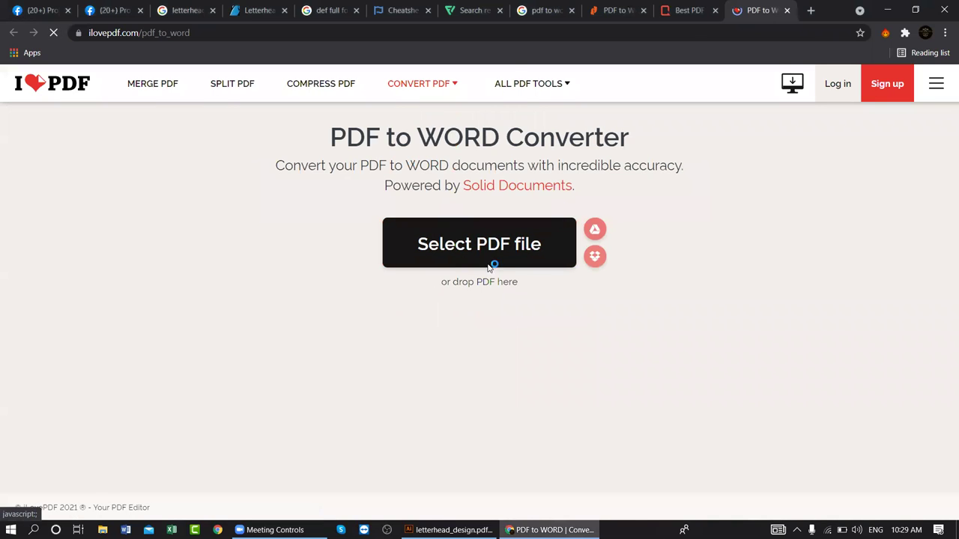
click(490, 259)
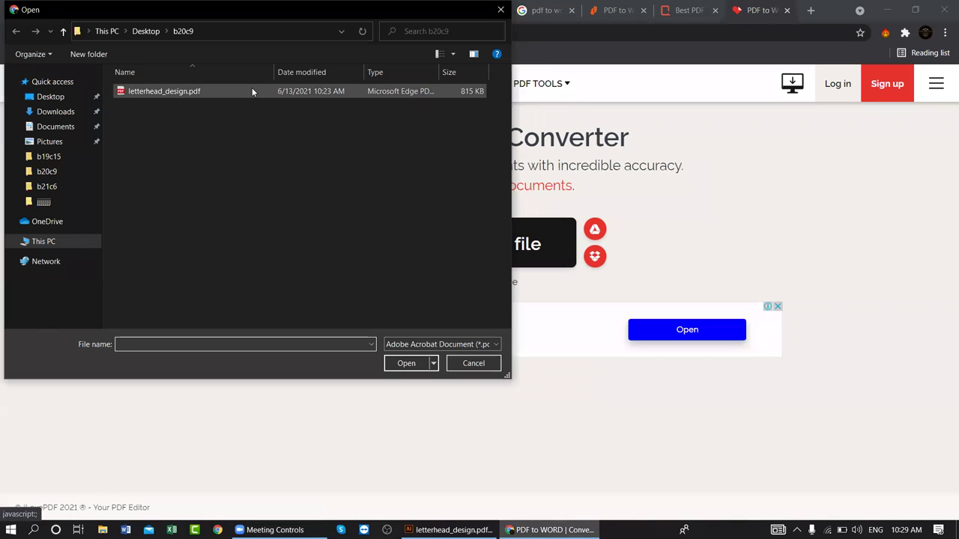
double_click(252, 88)
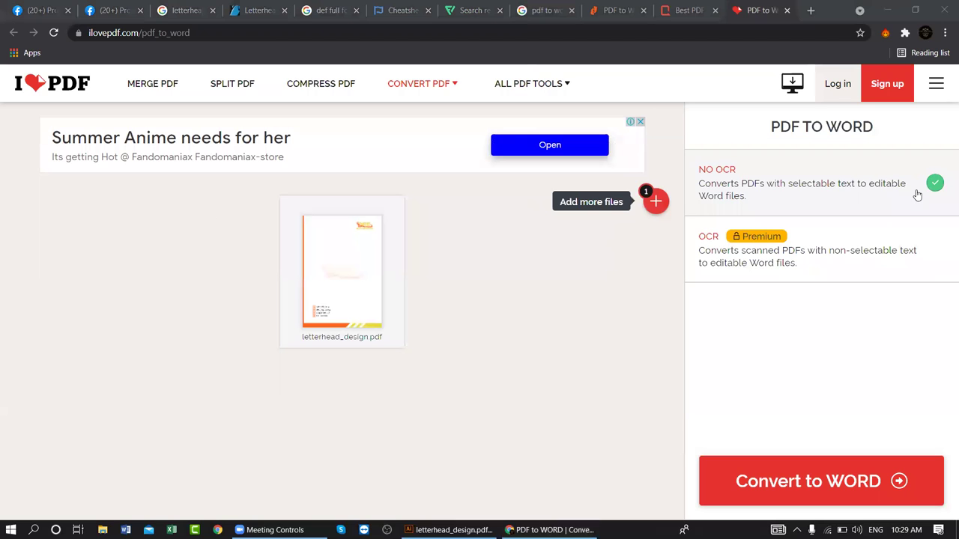
click(833, 485)
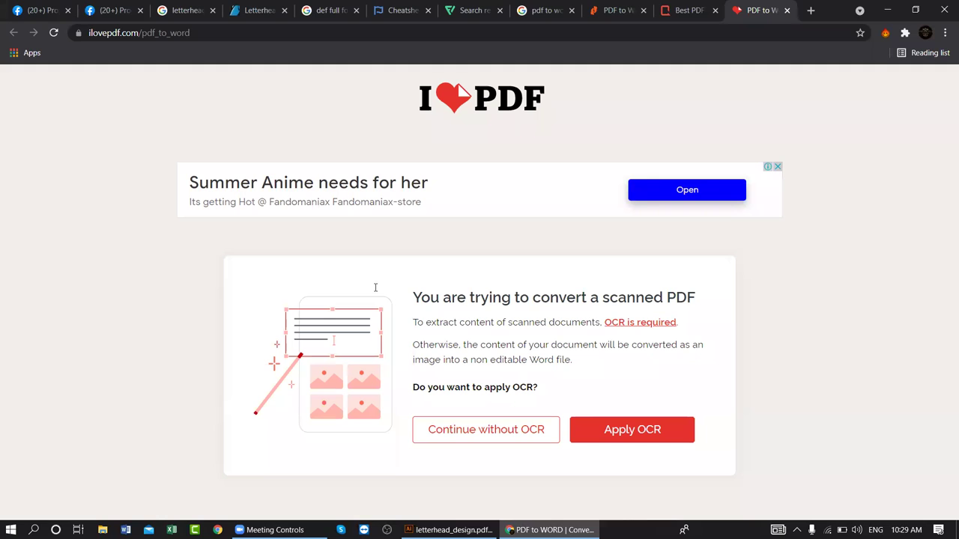
click(526, 438)
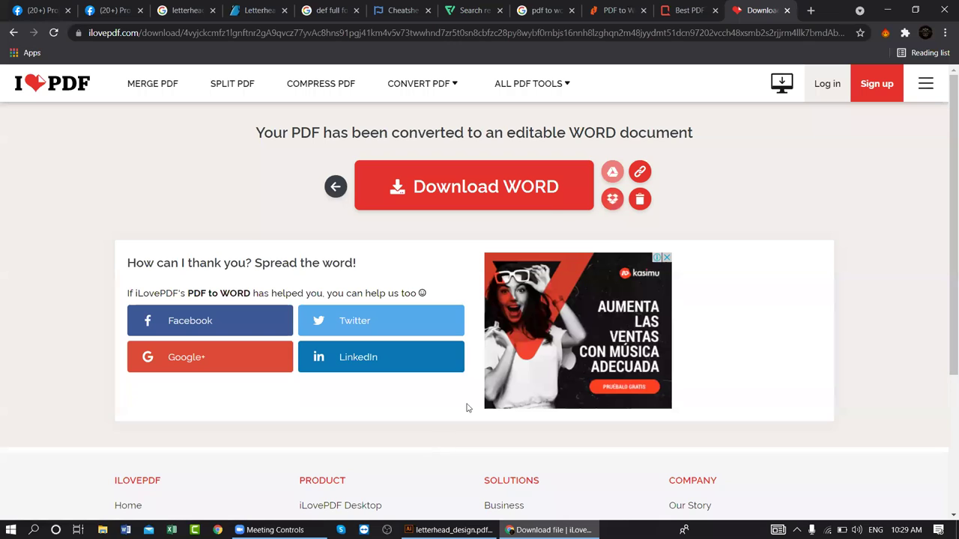
click(550, 192)
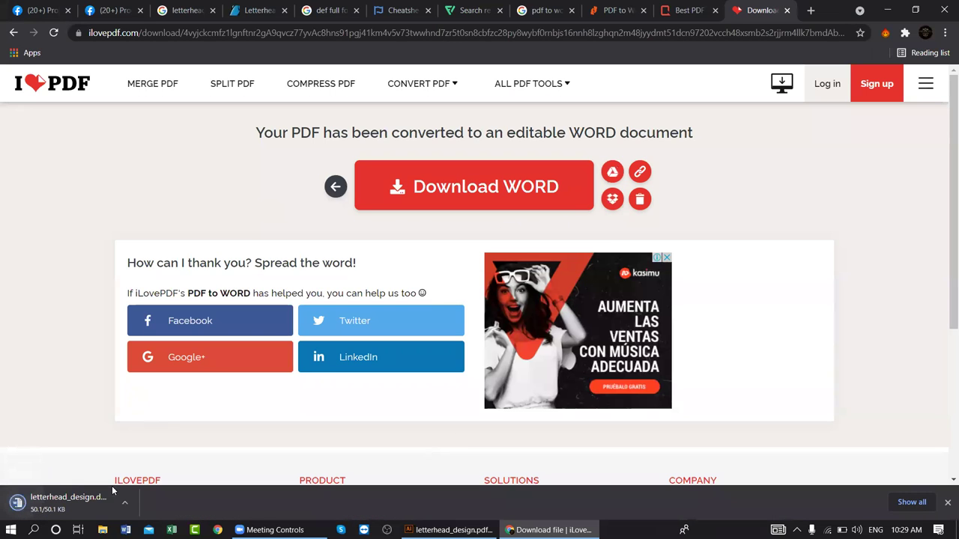
click(81, 509)
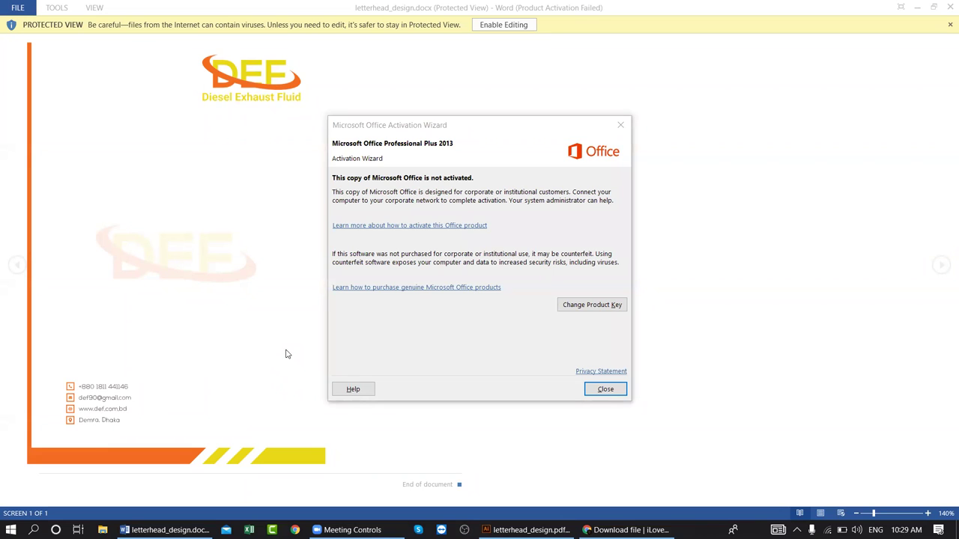
click(620, 124)
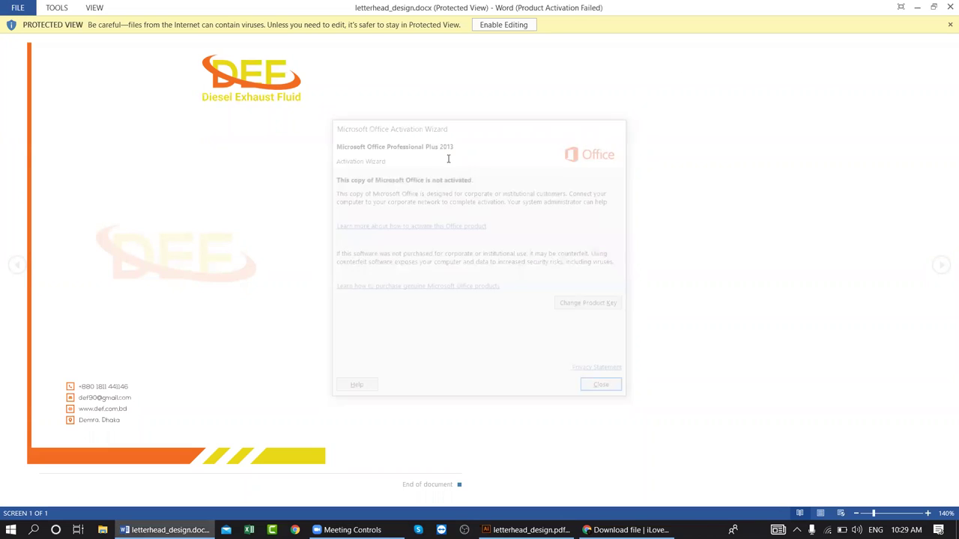
click(948, 7)
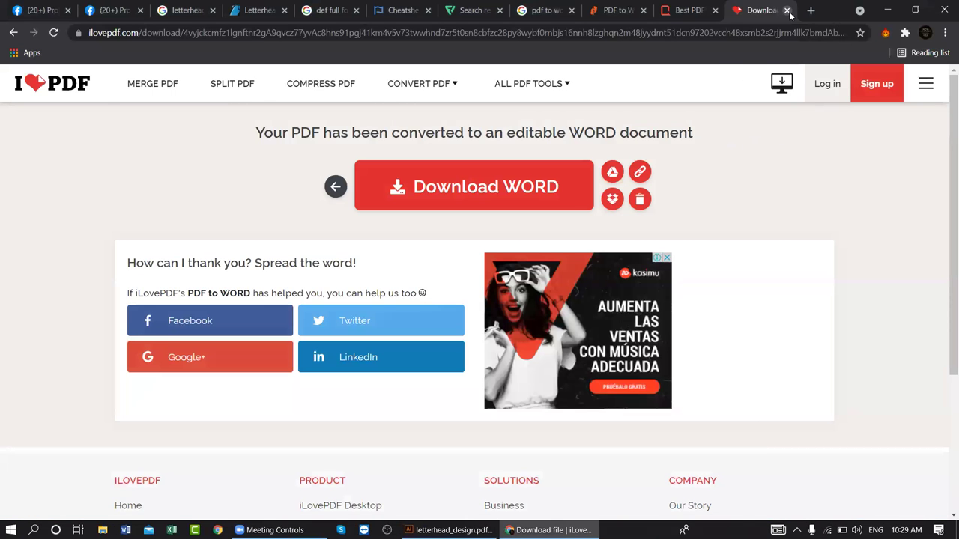
- Close the iLovePDF tab and every tab to the right of the search results tab
click(787, 10)
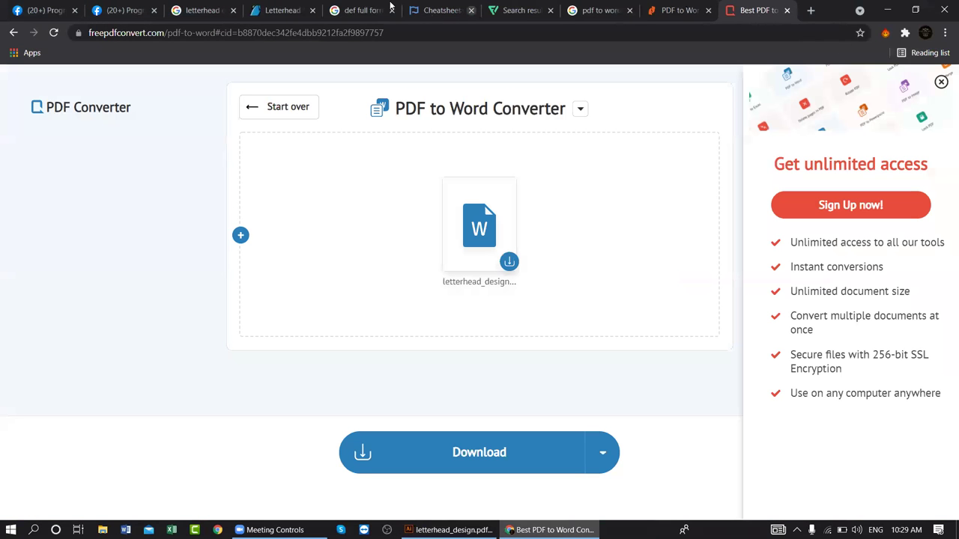
right_click(515, 9)
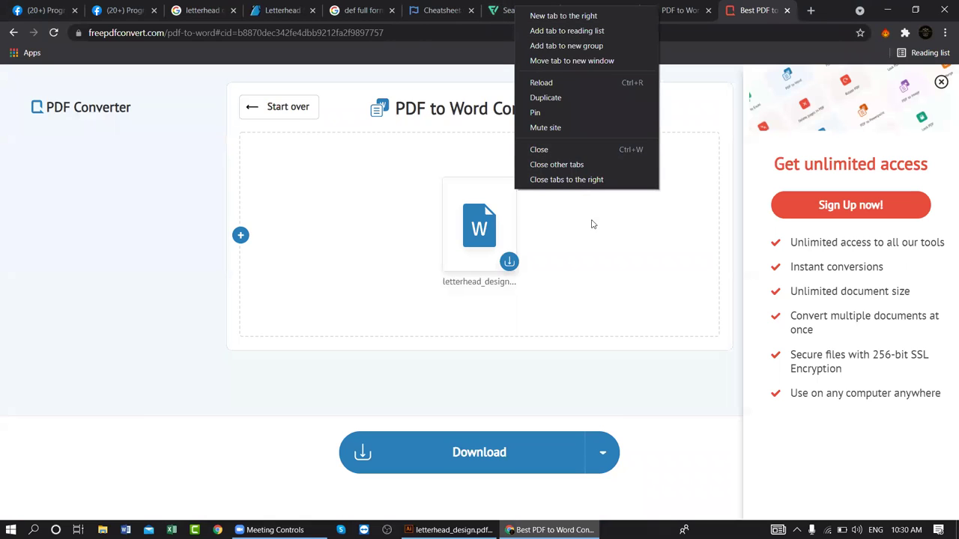
click(558, 180)
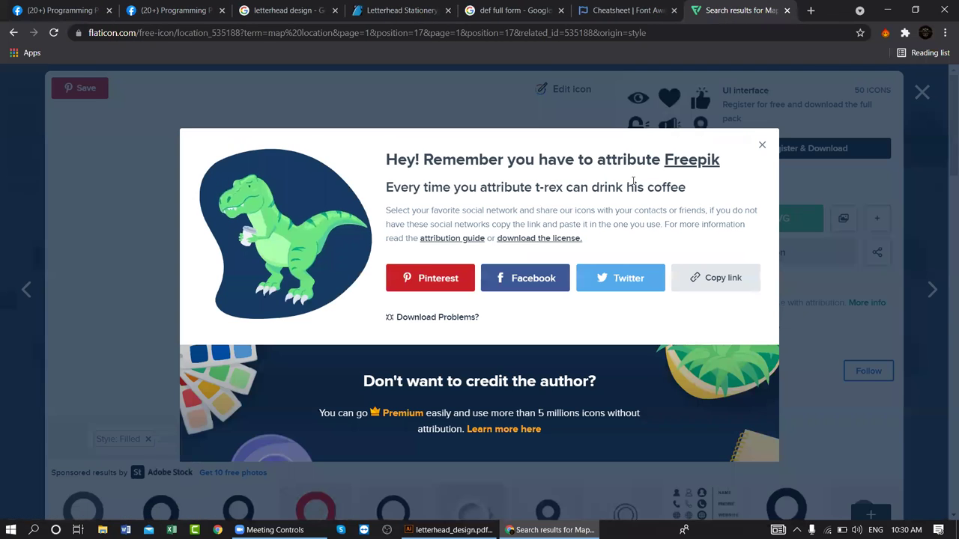
- On the letterhead design image search, replace 'letterhead' with 'envelope' to search envelope design
click(651, 18)
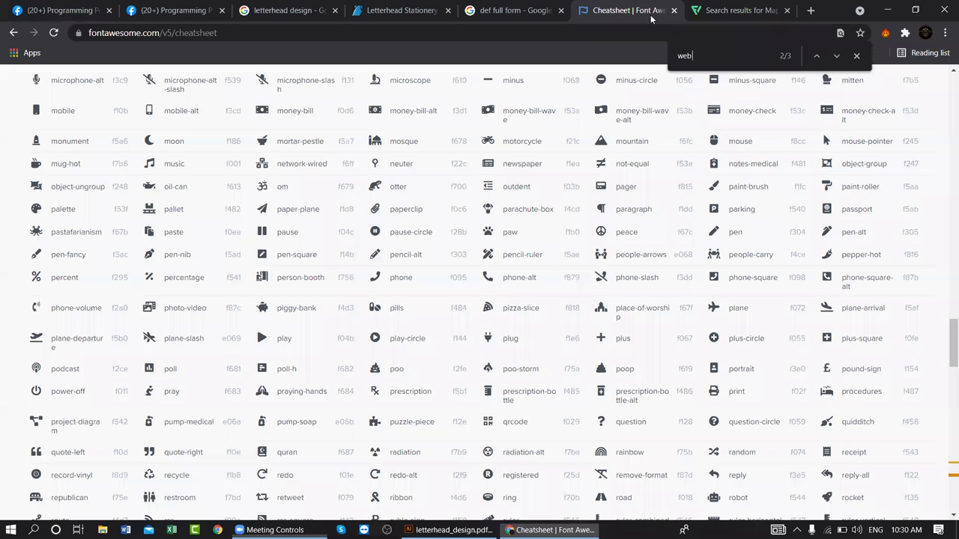
click(487, 15)
click(367, 15)
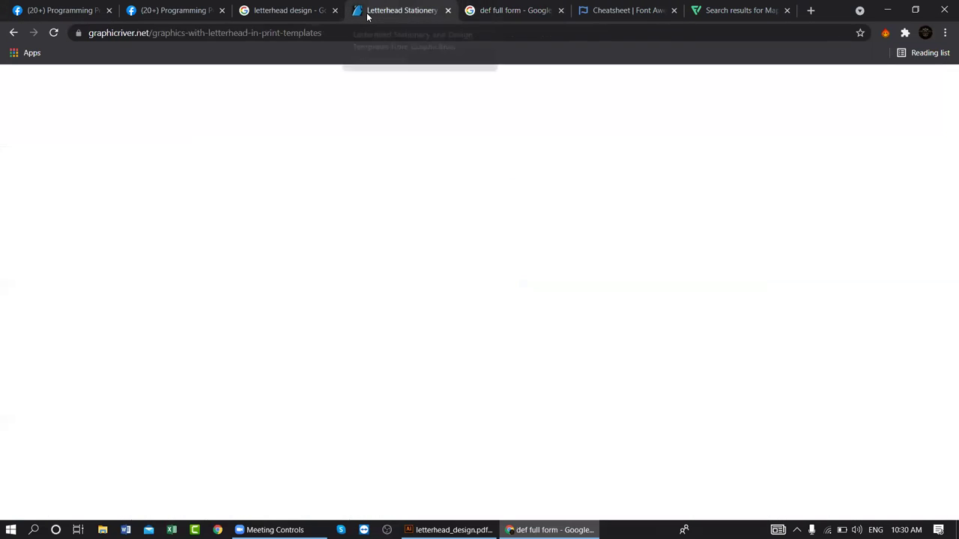
click(288, 10)
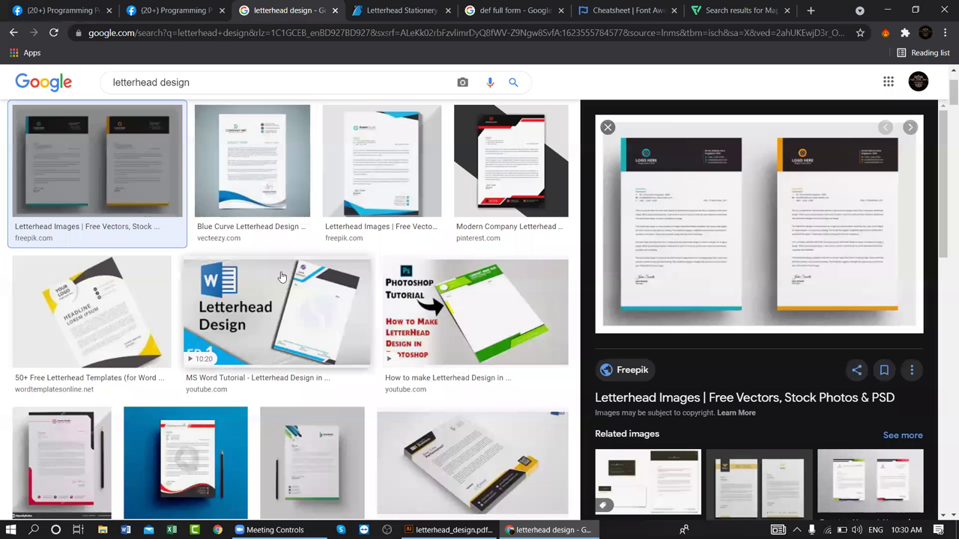
scroll(445, 342, down, 2)
scroll(677, 217, down, 1)
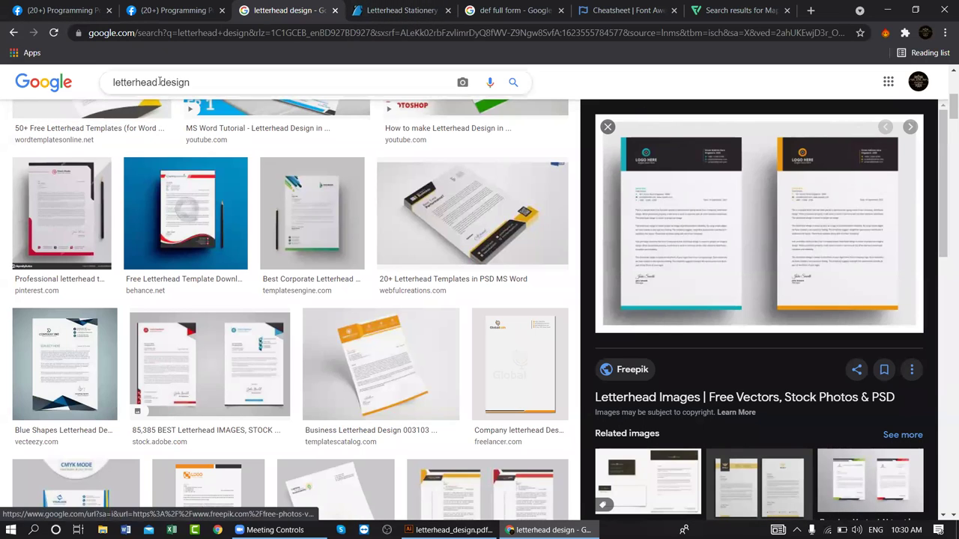
drag(158, 82, 67, 80)
text(envelop)
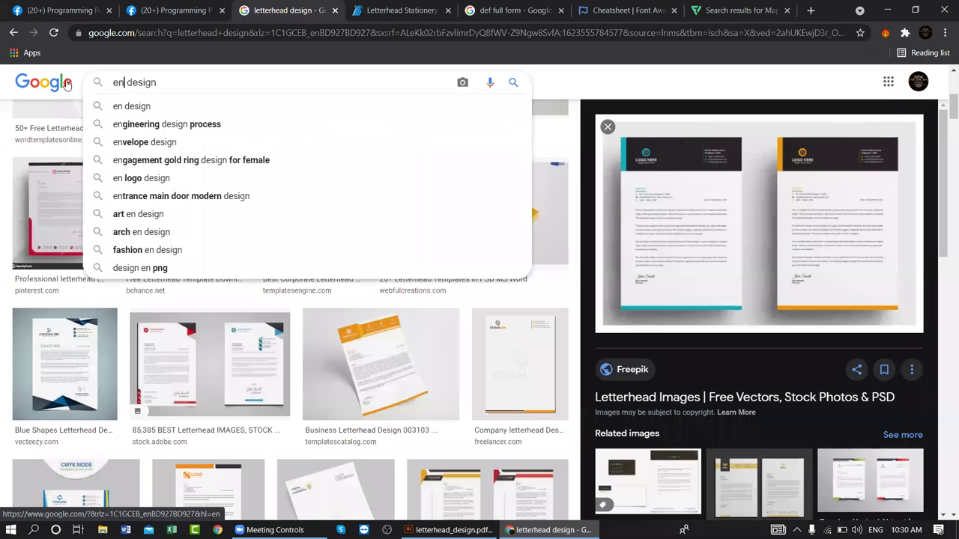
text(e)
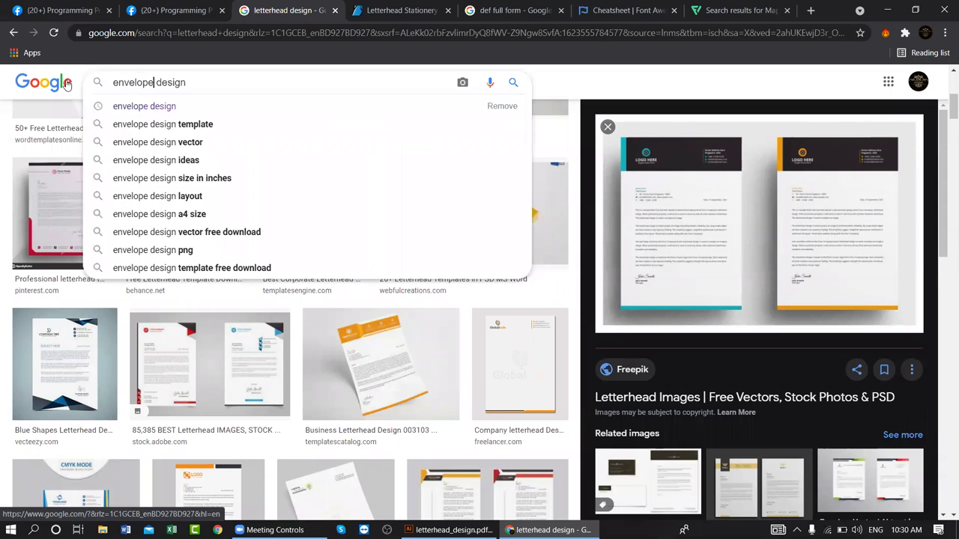
key(Return)
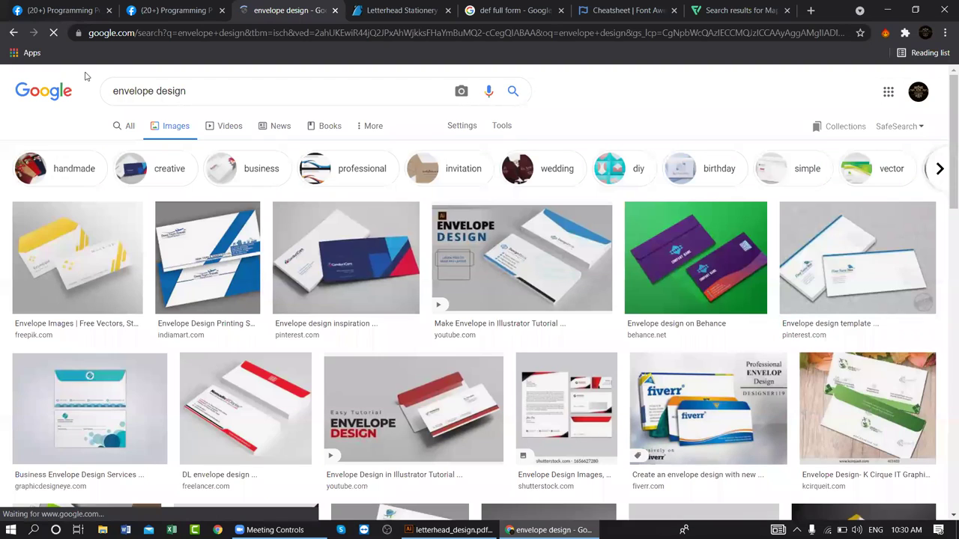
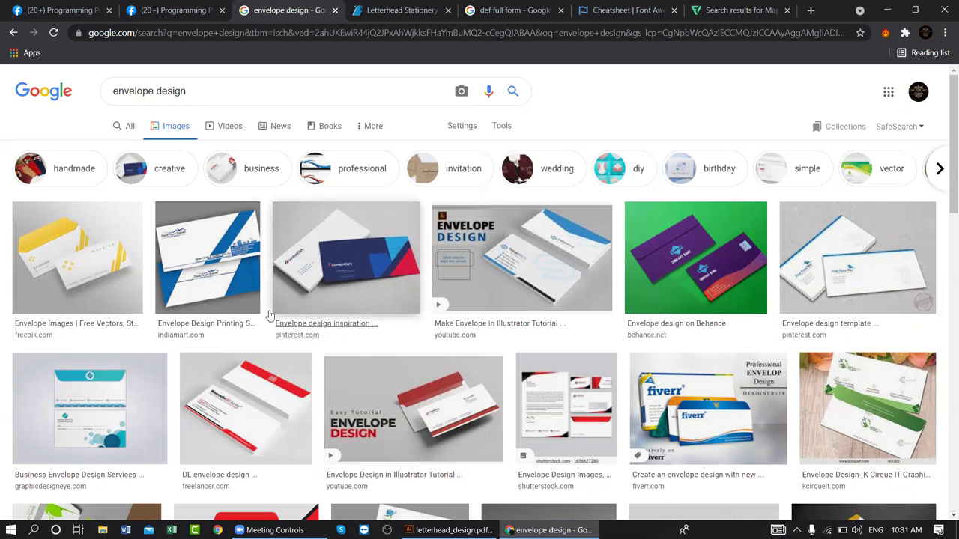
- Return to the Illustrator letterhead window and start a new document
scroll(263, 314, down, 4)
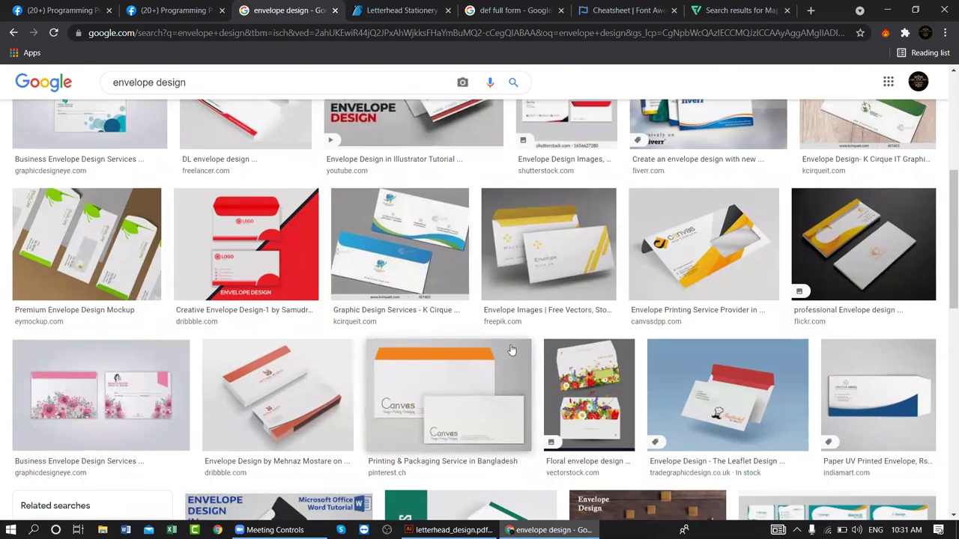
scroll(510, 349, down, 4)
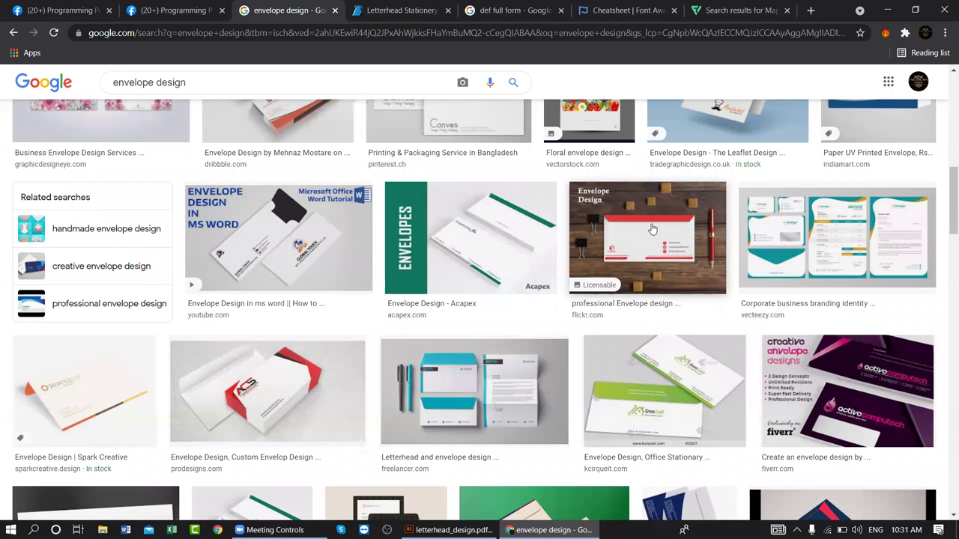
click(448, 529)
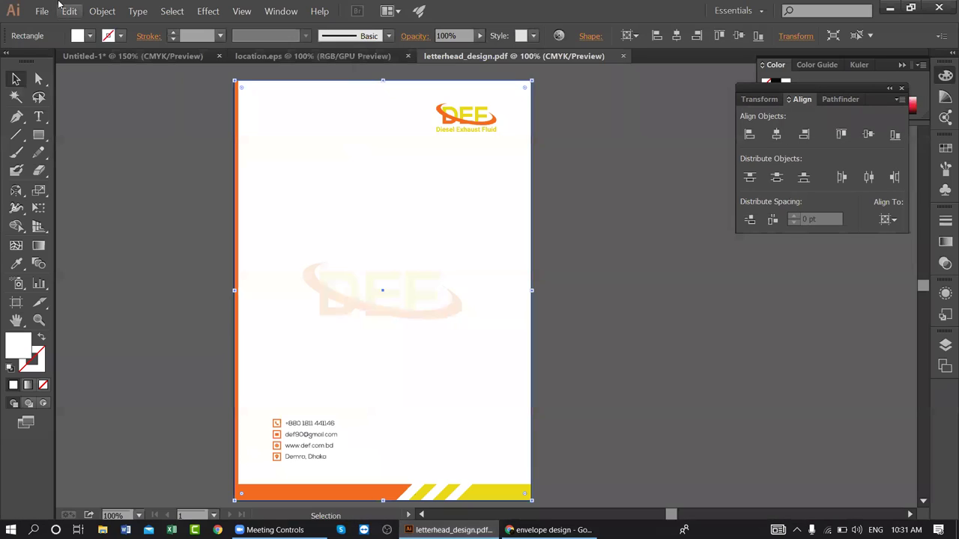
click(42, 11)
click(42, 10)
click(42, 10)
click(50, 27)
- Set up the new document as envelope_design with the Print profile at A4 size
click(420, 160)
click(418, 198)
click(442, 131)
text(envelope_design)
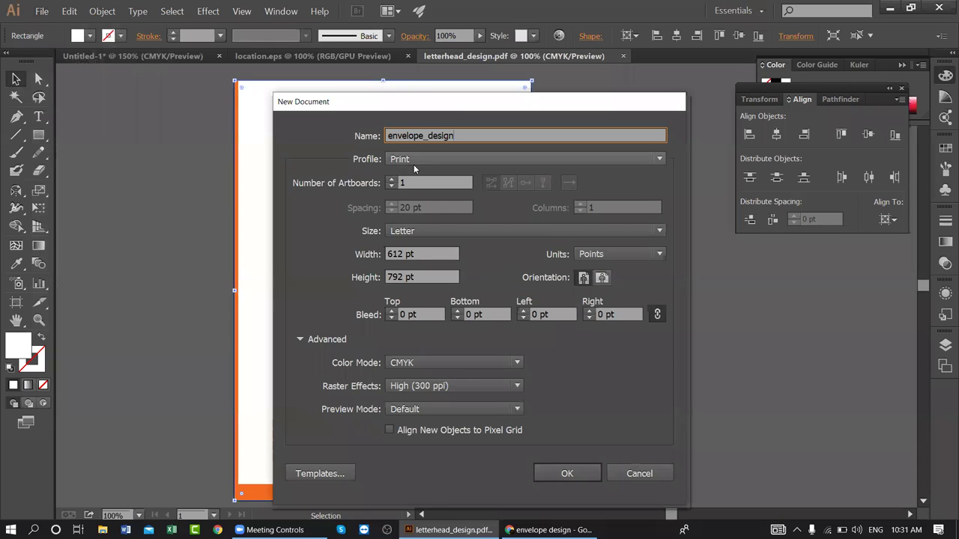
click(408, 230)
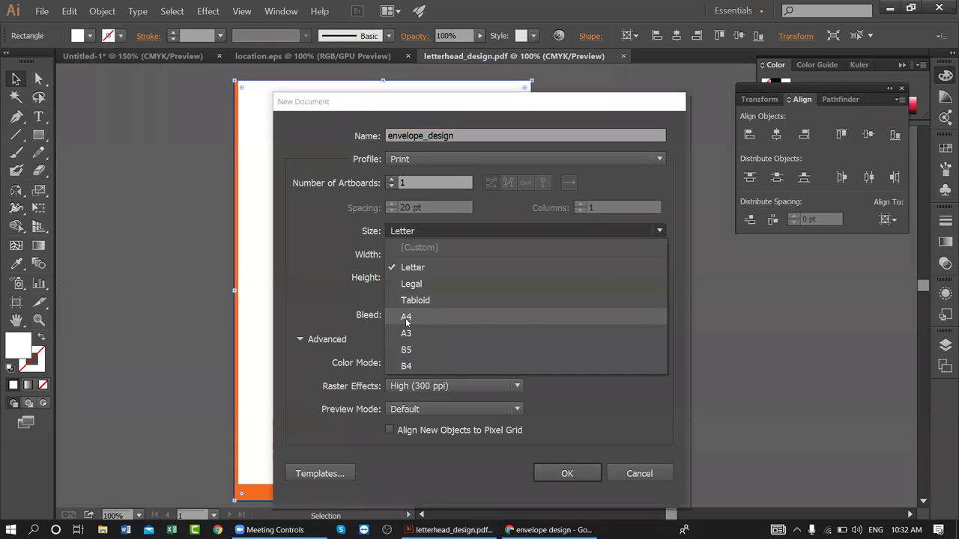
click(405, 317)
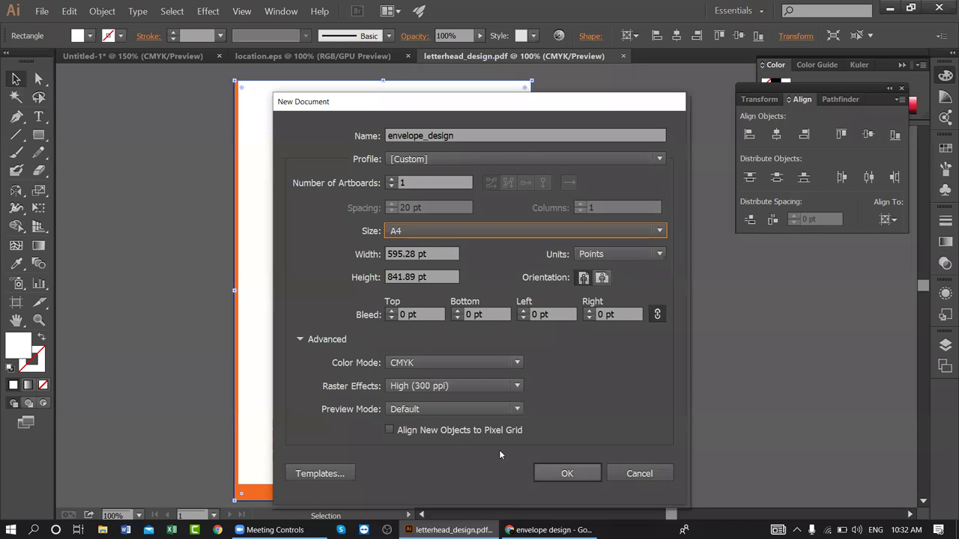
key(Escape)
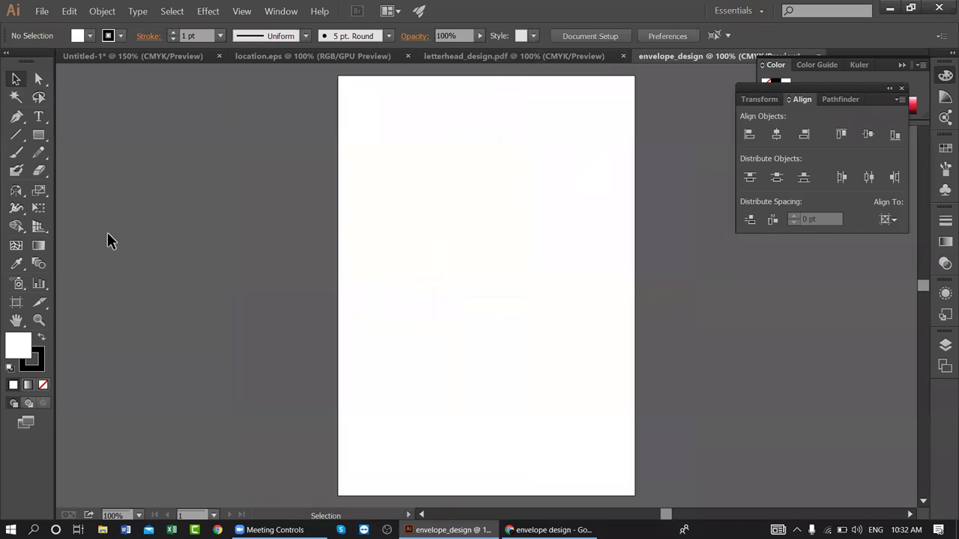
- Resize Artboard 1 to 344 pt high and duplicate it below as a second landscape artboard
click(16, 303)
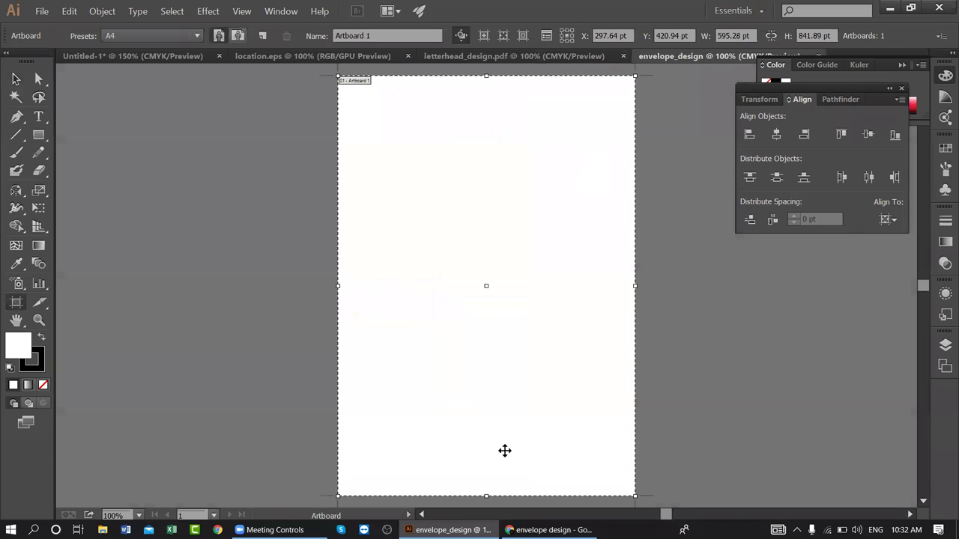
scroll(499, 374, down, 1)
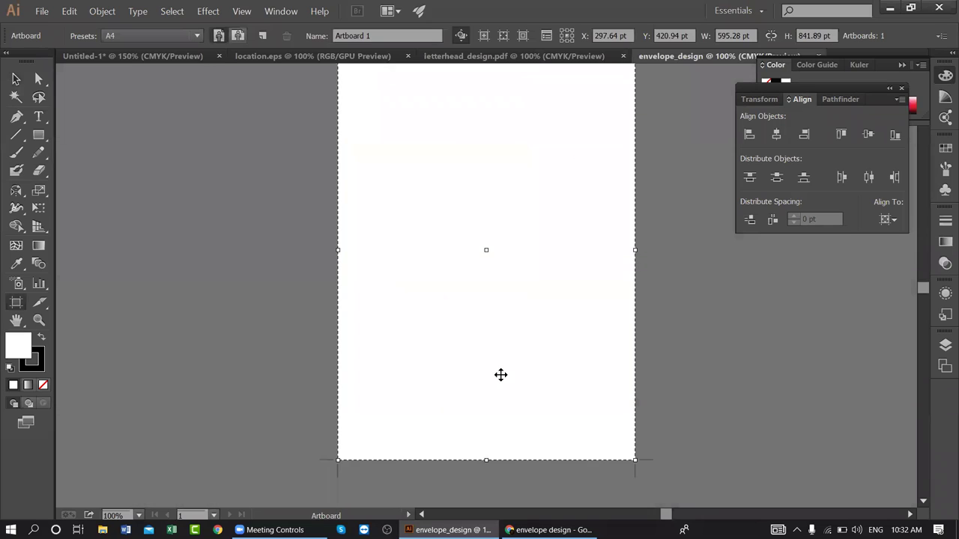
drag(499, 375, 488, 236)
scroll(571, 244, up, 2)
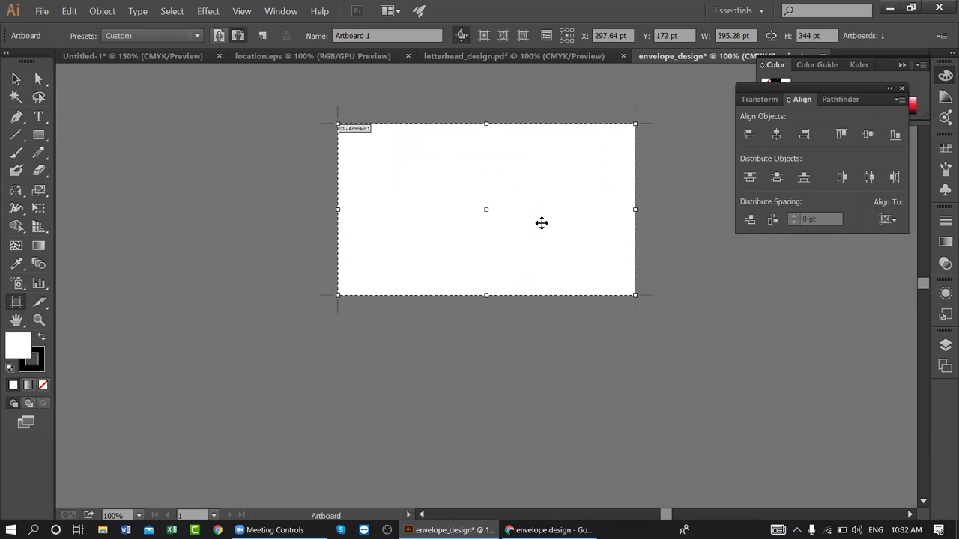
drag(396, 180, 391, 367)
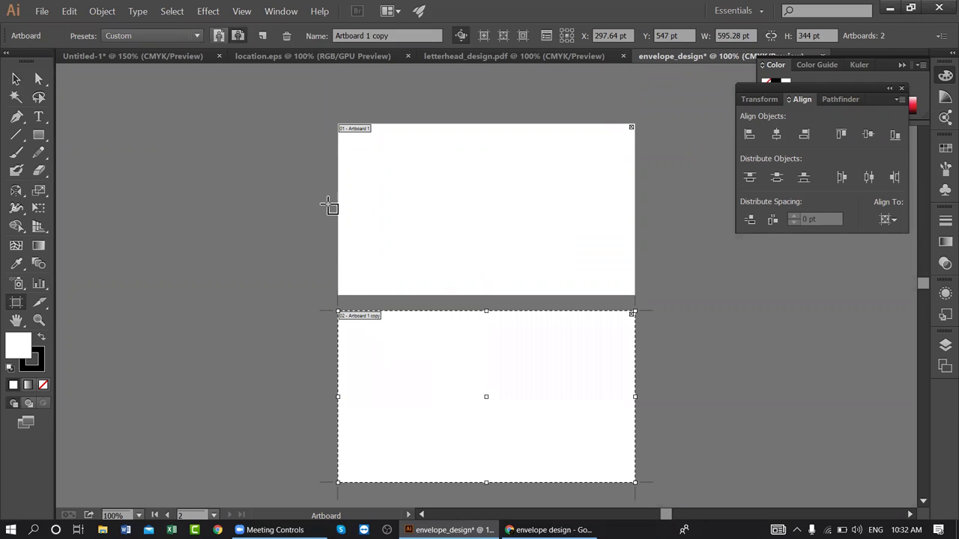
click(15, 78)
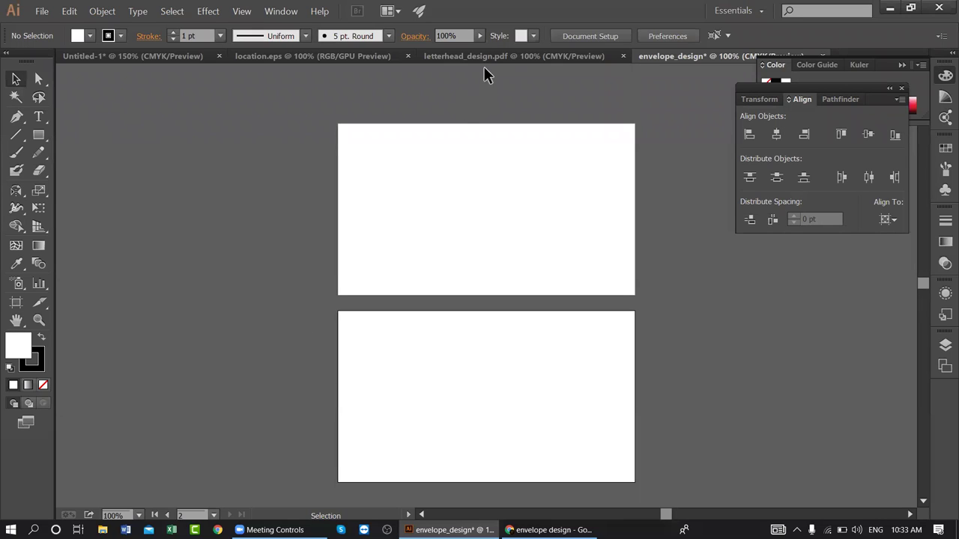
- Cover the top artboard with a white strokeless rectangle and copy it onto the lower artboard
drag(38, 135, 96, 138)
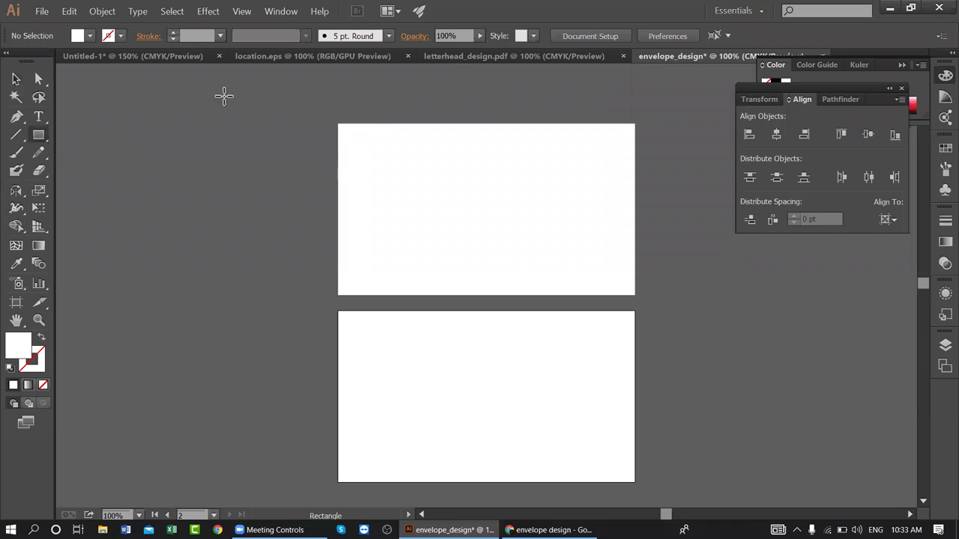
mouse_move(338, 124)
mouse_down()
mouse_move(530, 277)
mouse_move(634, 295)
mouse_up()
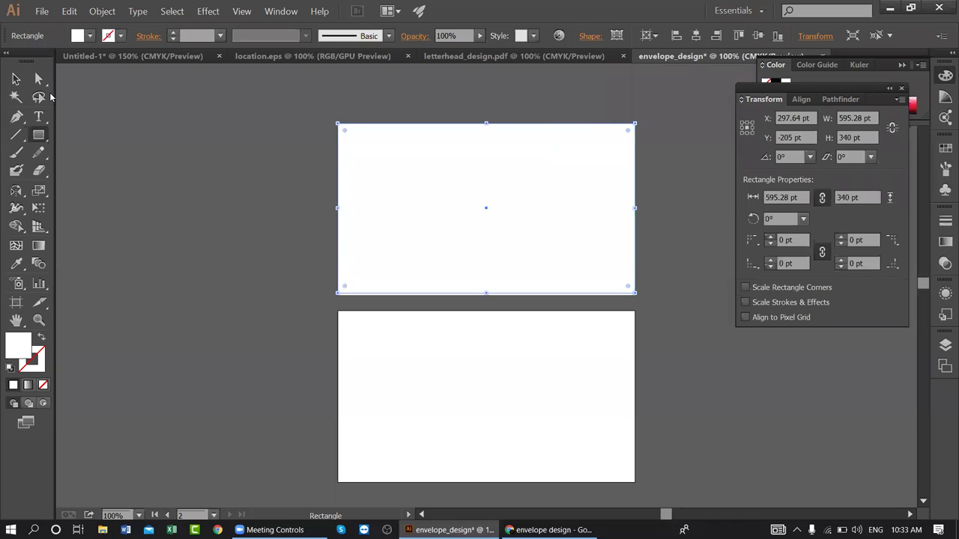
click(16, 78)
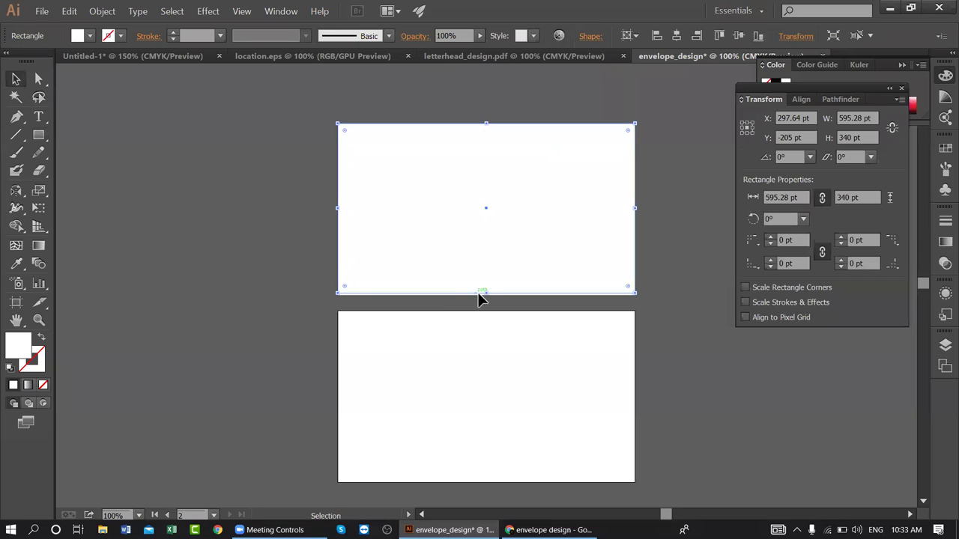
drag(485, 293, 486, 295)
drag(480, 158, 477, 354)
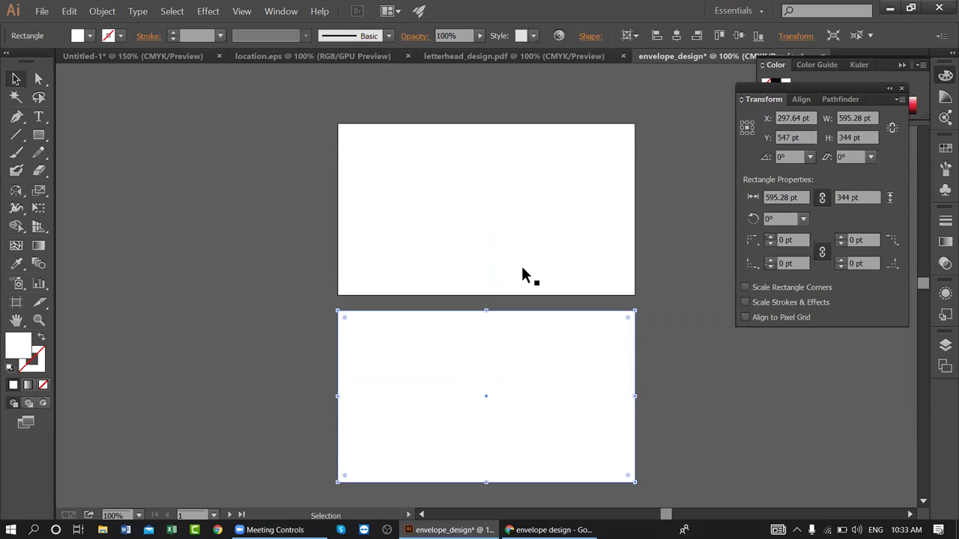
click(521, 57)
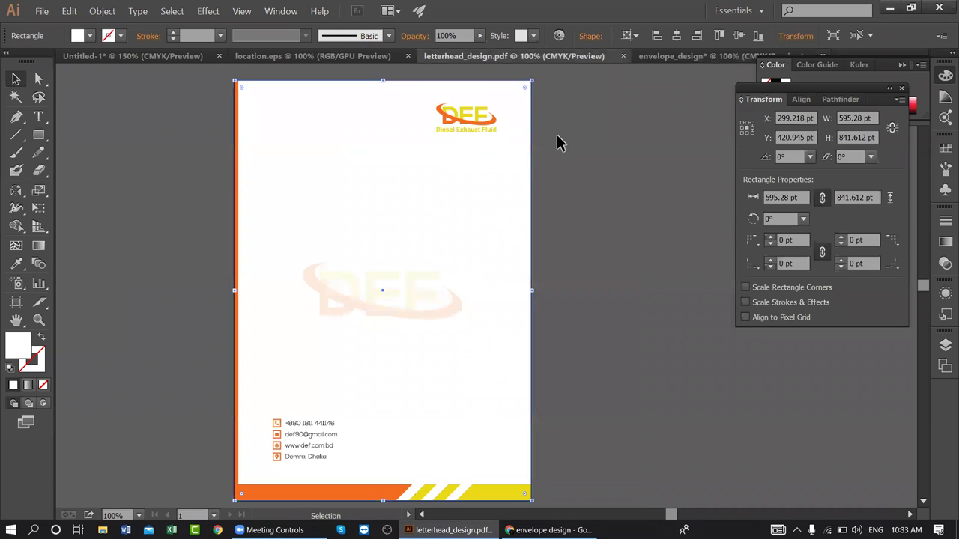
- Carry the DEF logo from the letterhead into the top-right corner of the upper envelope artboard
click(558, 142)
drag(475, 128, 579, 164)
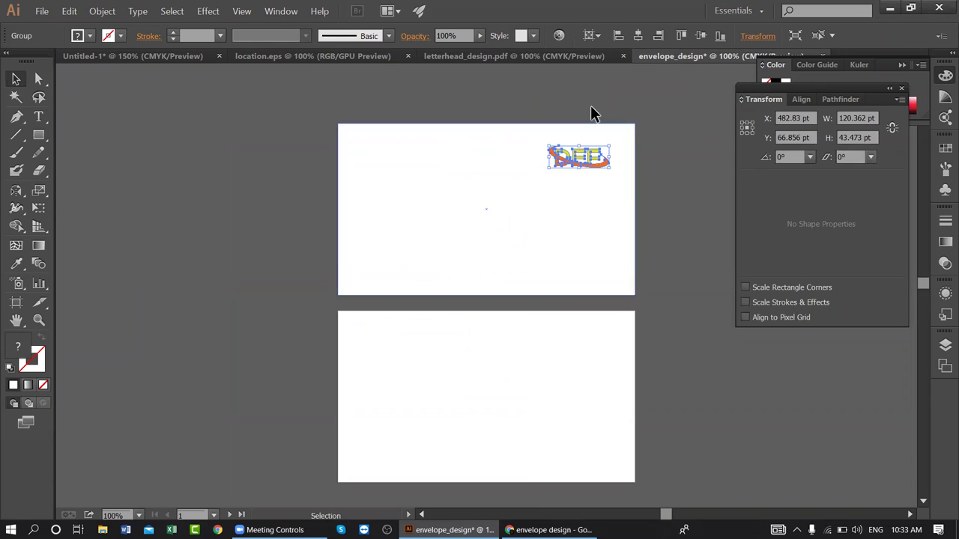
click(438, 57)
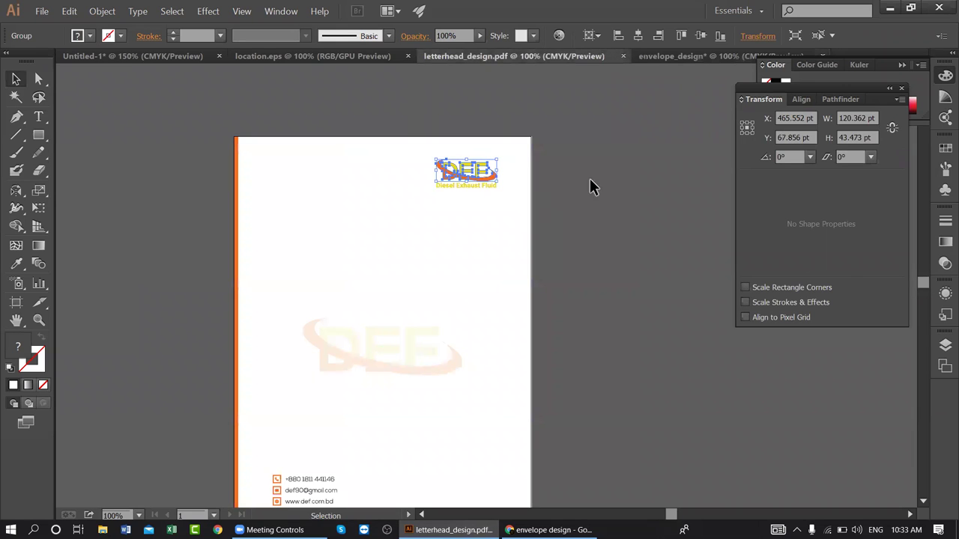
scroll(396, 402, down, 1)
click(256, 429)
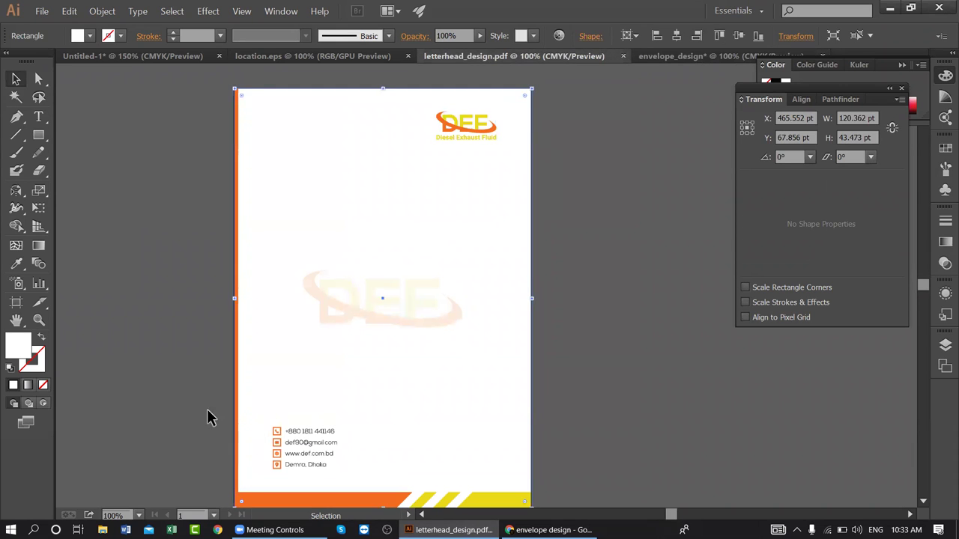
ctrl+click(278, 420)
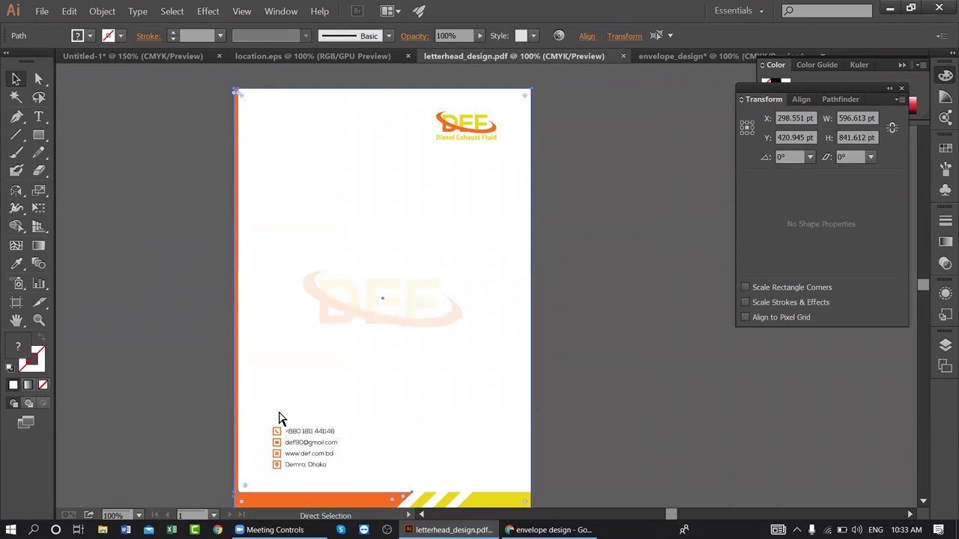
- Zoom in on the letterhead's bottom strip and its bottom-left corner
click(194, 358)
scroll(289, 395, down, 1)
click(239, 416)
drag(178, 419, 259, 319)
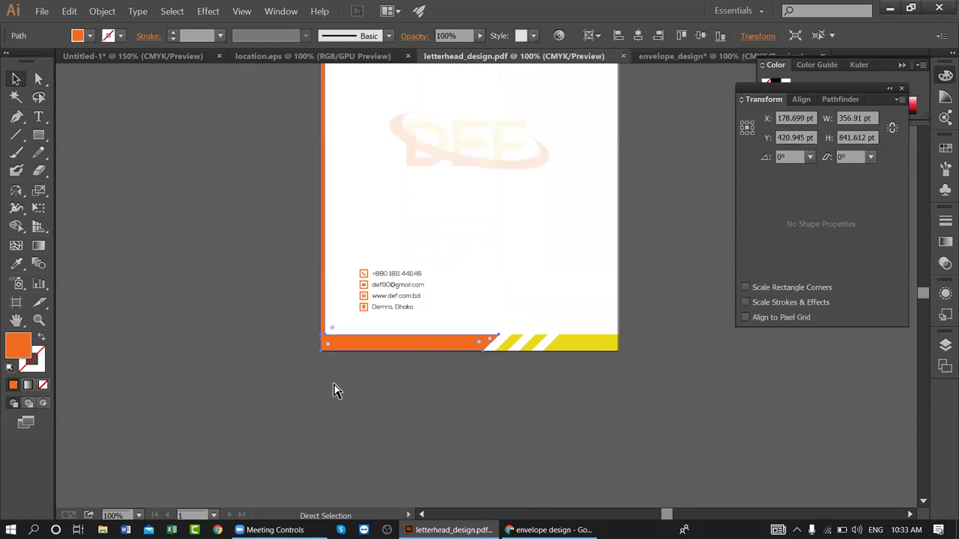
key(ctrl+plus)
key(ctrl+plus)
key(ctrl+plus)
drag(345, 316, 503, 164)
- Draw a short straight line along the strip's top edge and delete a stray line
key(backslash)
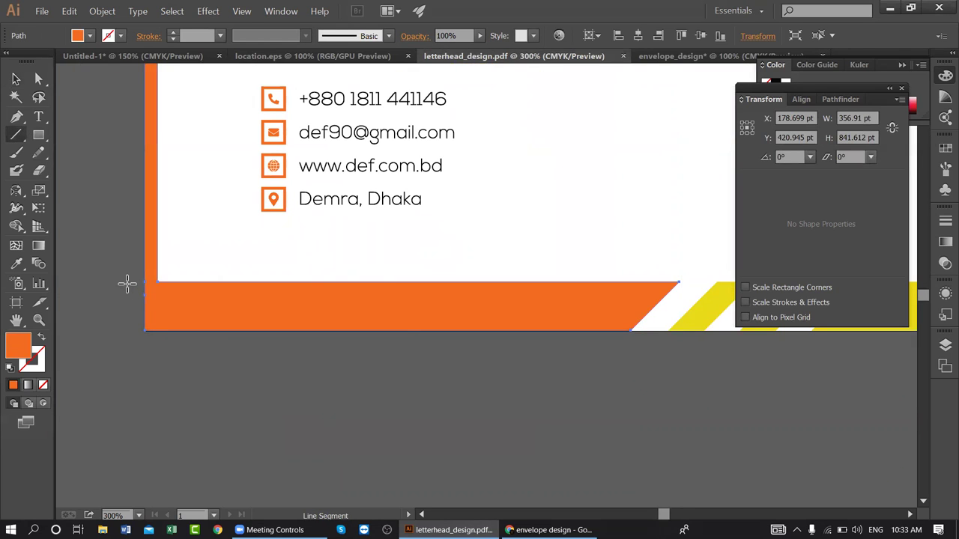
drag(127, 282, 197, 282)
click(16, 79)
drag(116, 241, 177, 302)
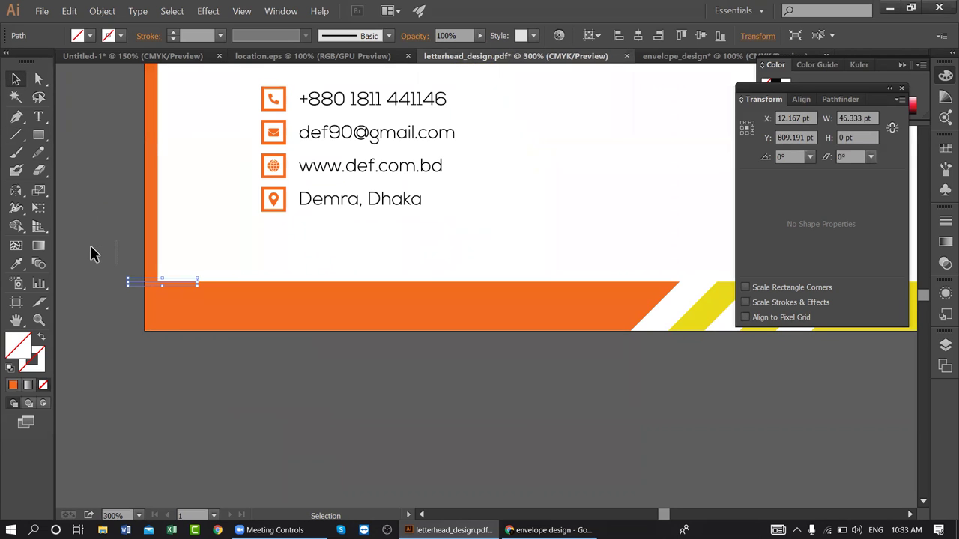
key(Delete)
click(147, 259)
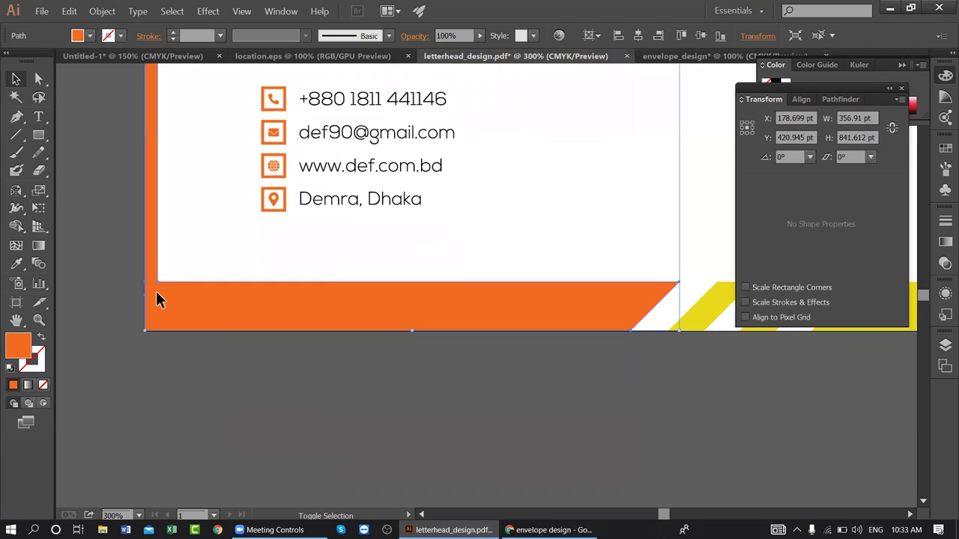
click(89, 287)
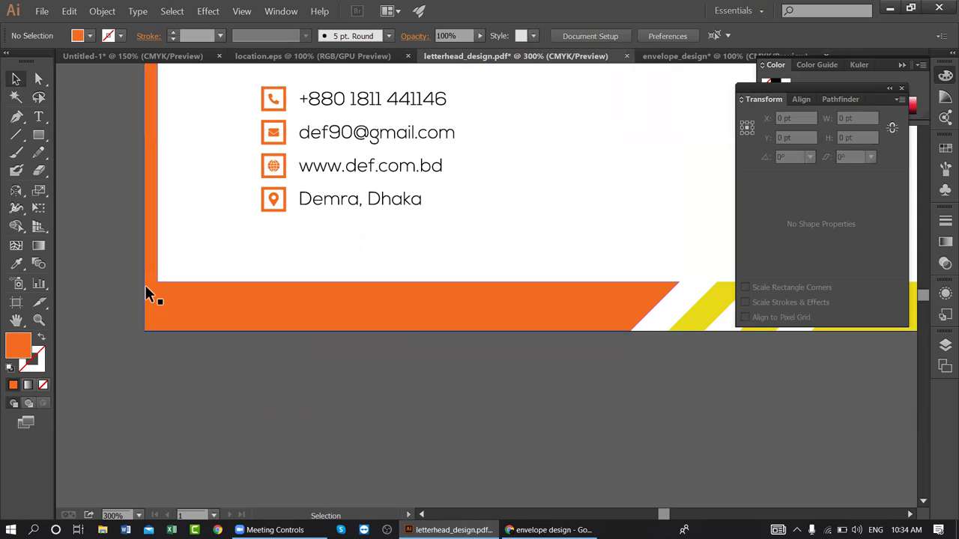
- Split the orange frame along the top-edge path with Pathfinder Divide and ungroup the pieces
click(140, 284)
shift+click(149, 264)
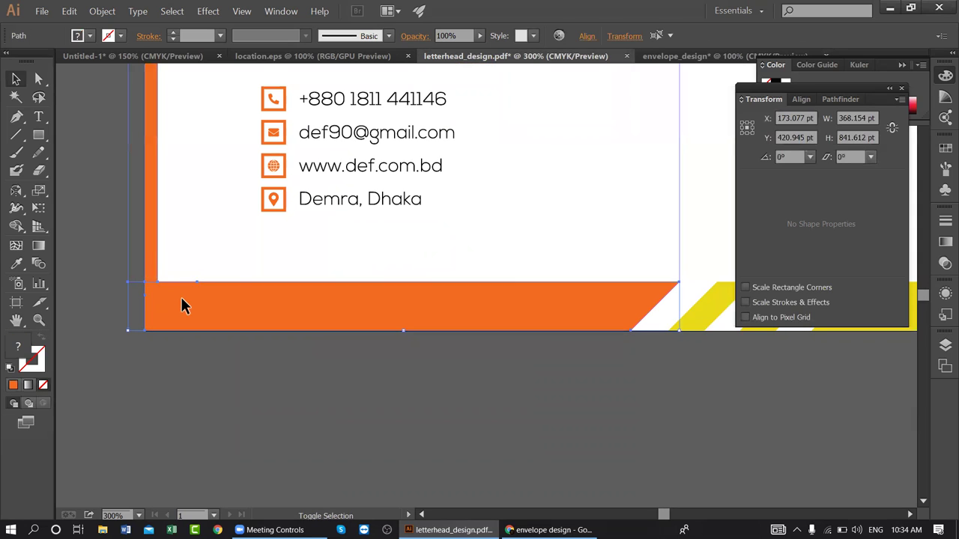
click(841, 100)
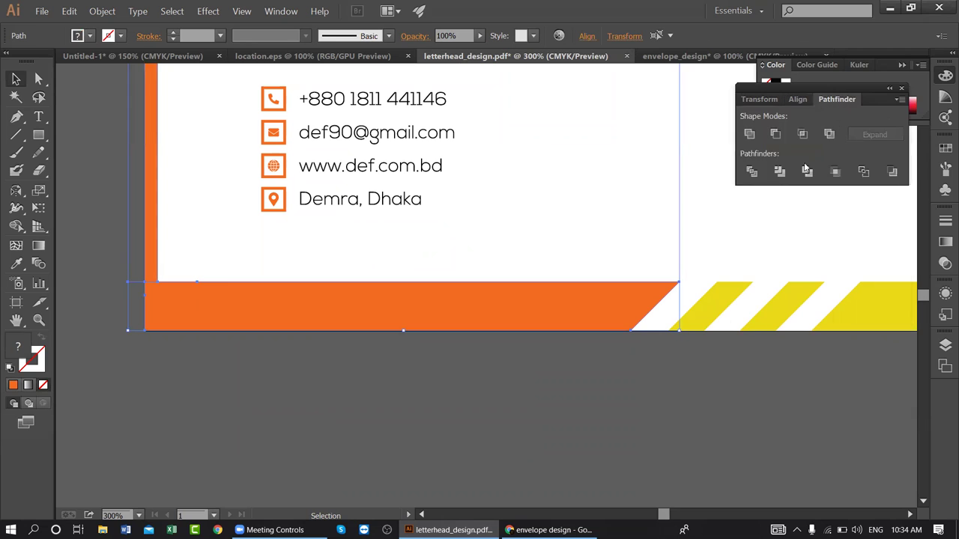
click(751, 171)
right_click(168, 289)
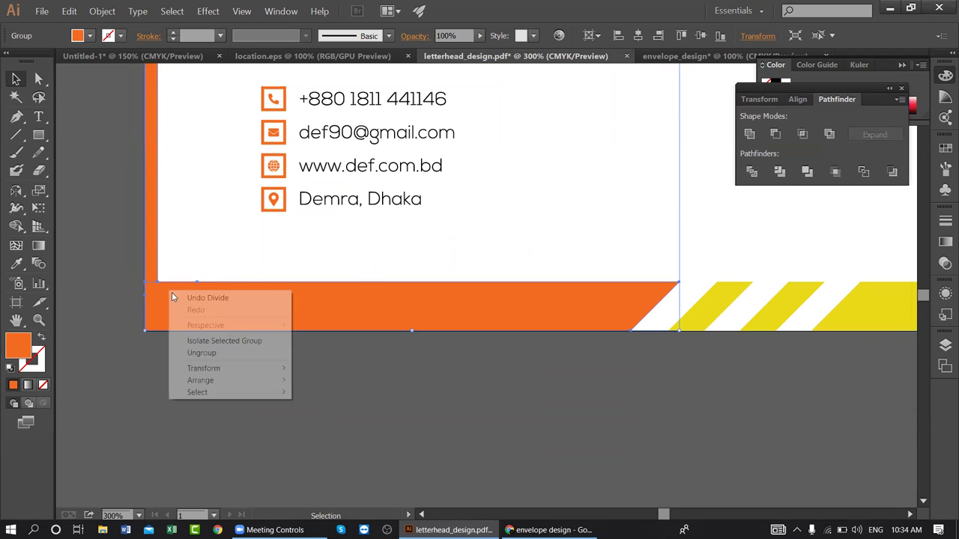
click(180, 353)
click(177, 363)
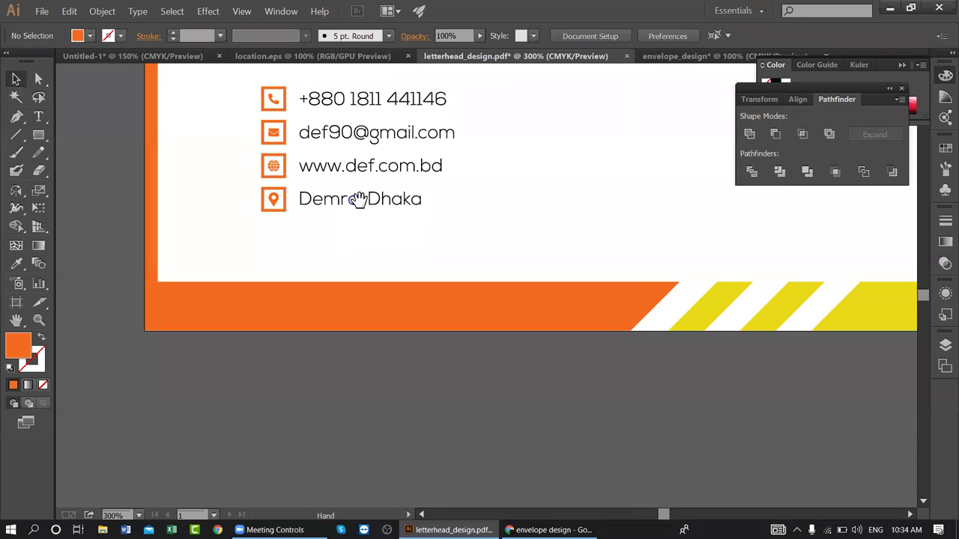
drag(353, 198, 285, 304)
click(88, 168)
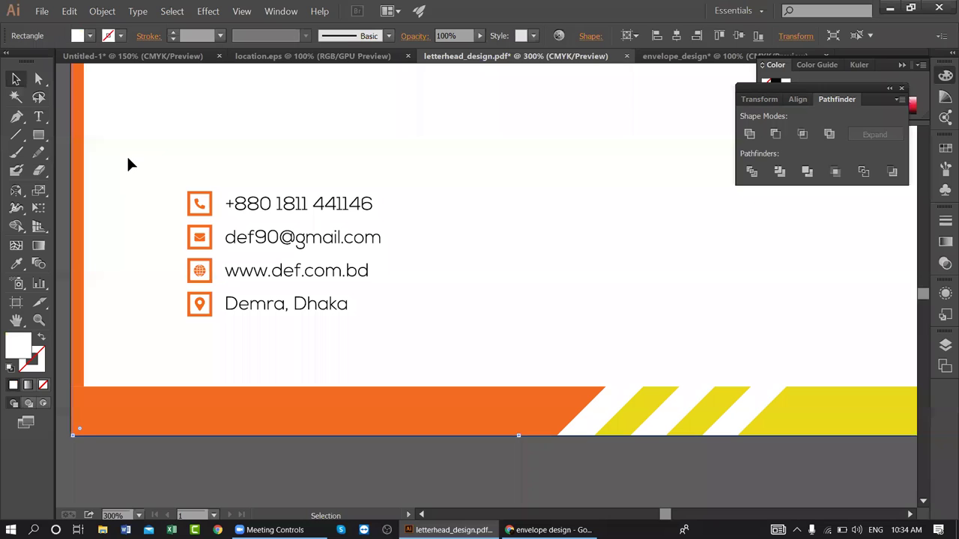
- Bring the letterhead's contact details block into the envelope front's lower left
click(127, 166)
drag(183, 180, 358, 320)
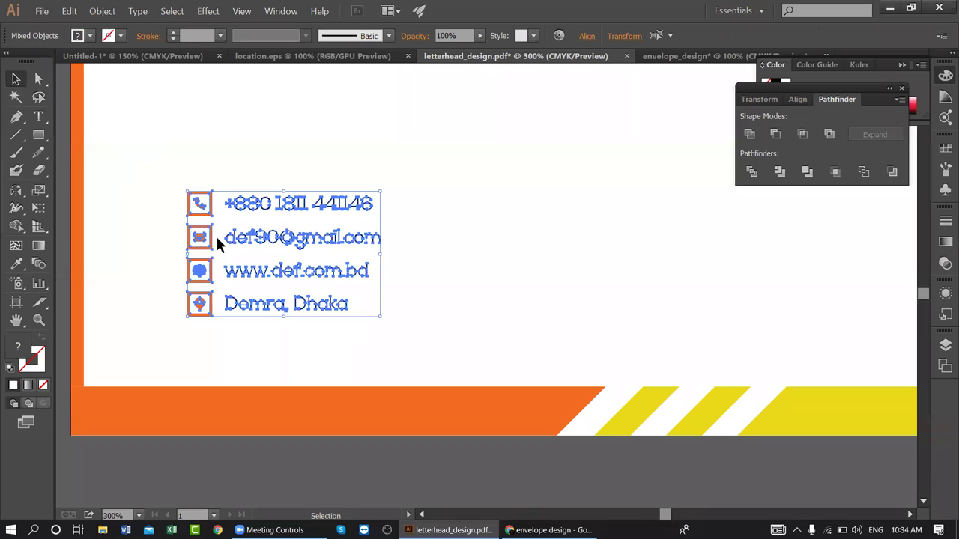
drag(203, 204, 556, 62)
drag(665, 52, 424, 250)
drag(358, 271, 355, 263)
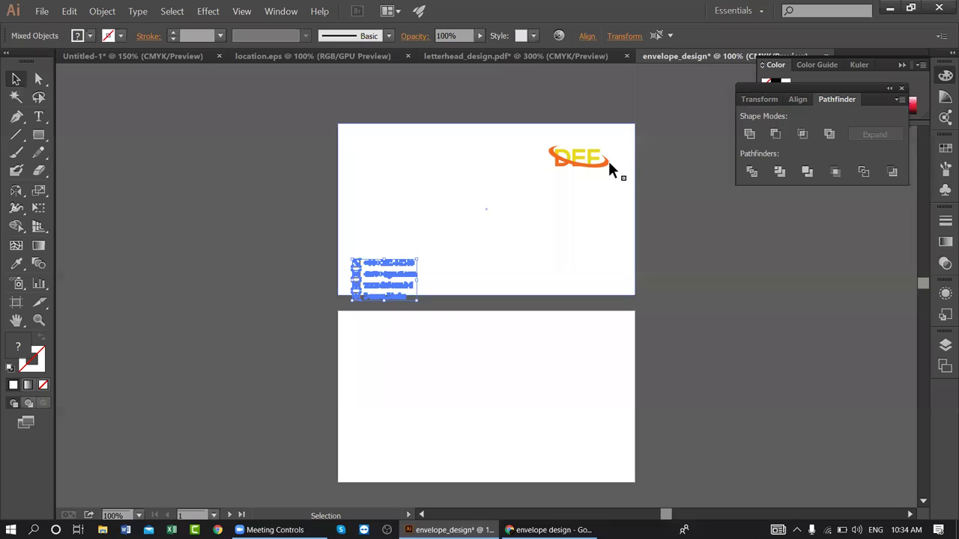
- Show the rulers and place two vertical guides near the envelope's left and right edges
key(a)
key(ctrl+r)
drag(60, 153, 363, 171)
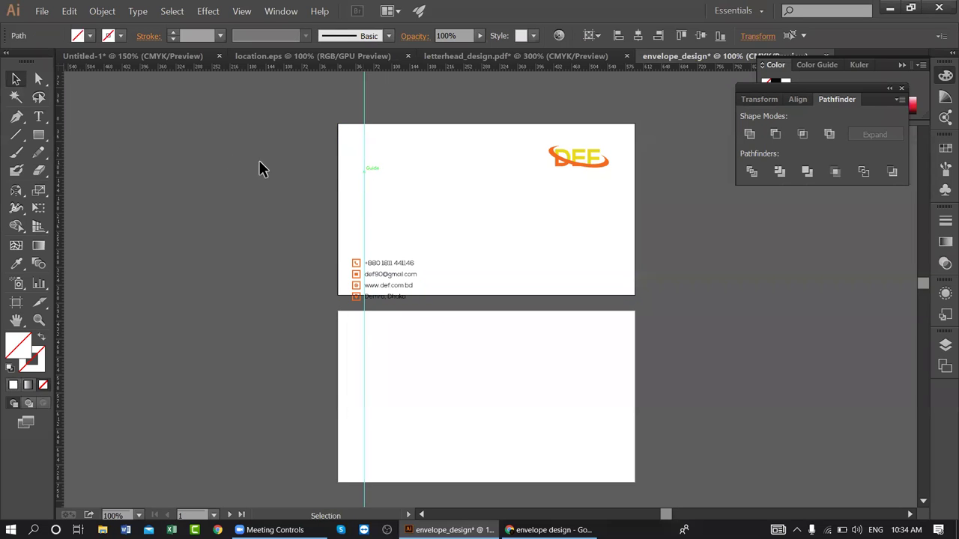
drag(60, 119, 607, 114)
click(654, 180)
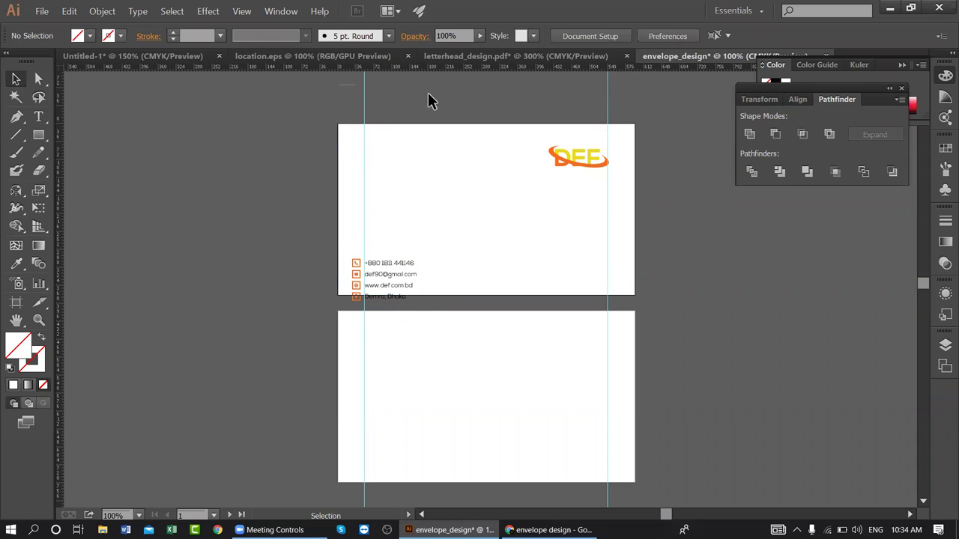
drag(428, 99, 648, 97)
click(488, 261)
- Lock the two card background rectangles and select the front's contact details
drag(405, 314, 363, 250)
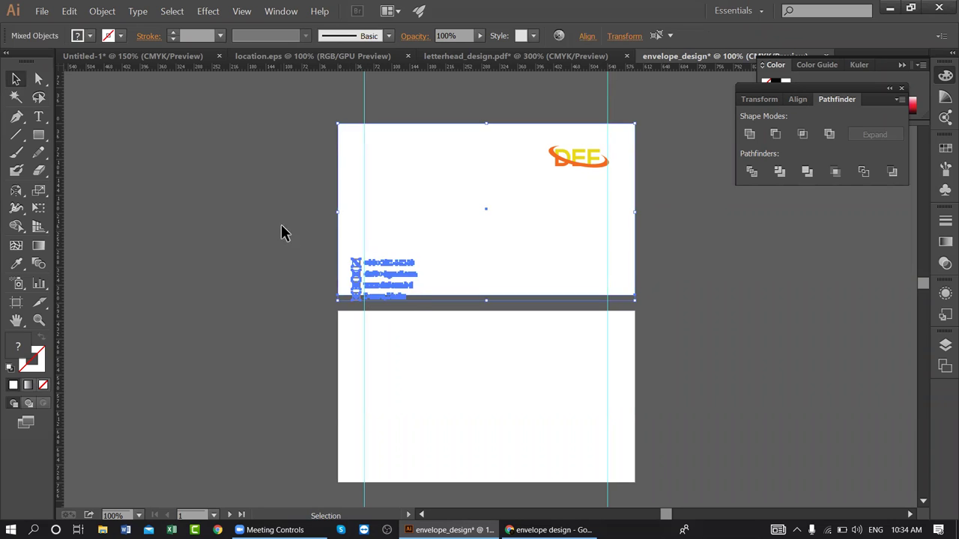
click(335, 112)
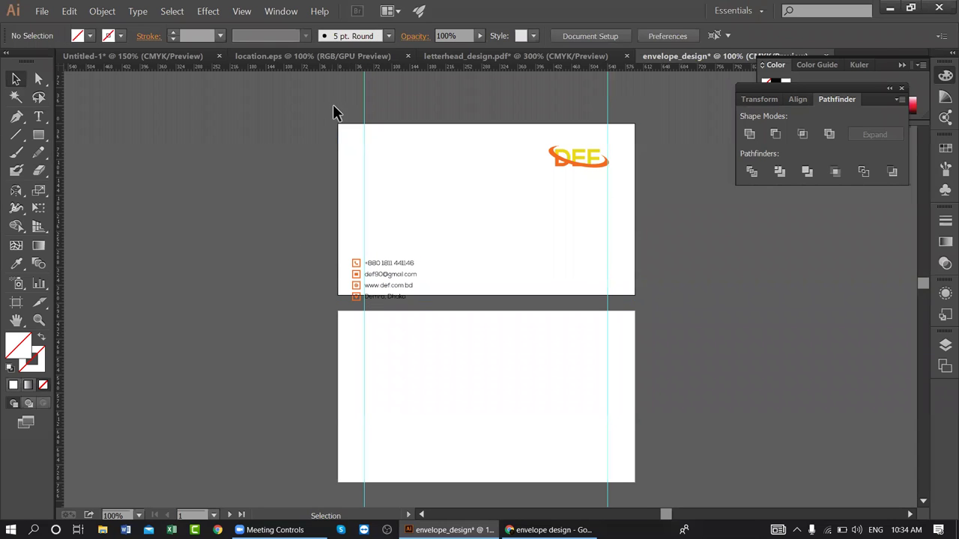
click(343, 332)
key(ctrl+shift+a)
key(v)
drag(423, 295, 415, 227)
- Copy the letterhead's orange and yellow striped band and paste it into envelope_design
click(290, 250)
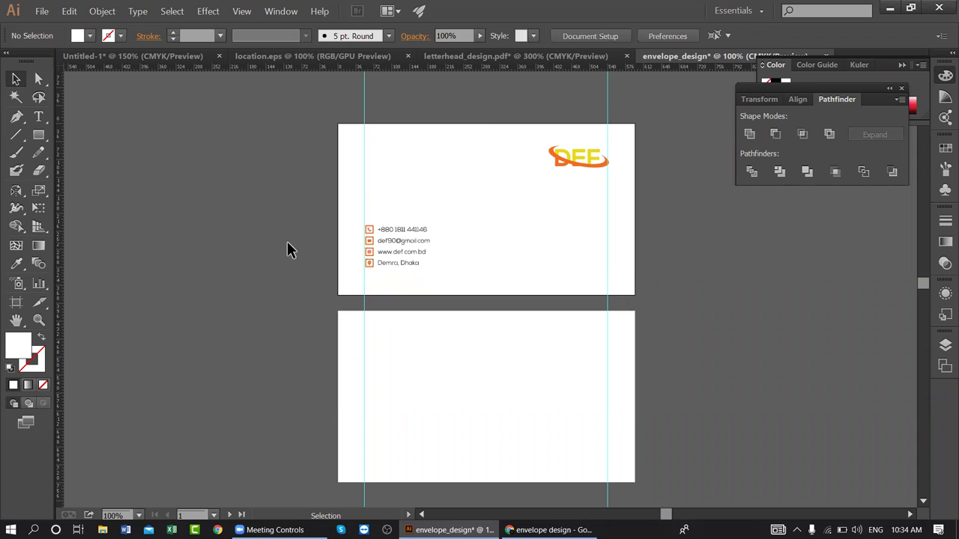
click(459, 60)
scroll(363, 322, down, 1)
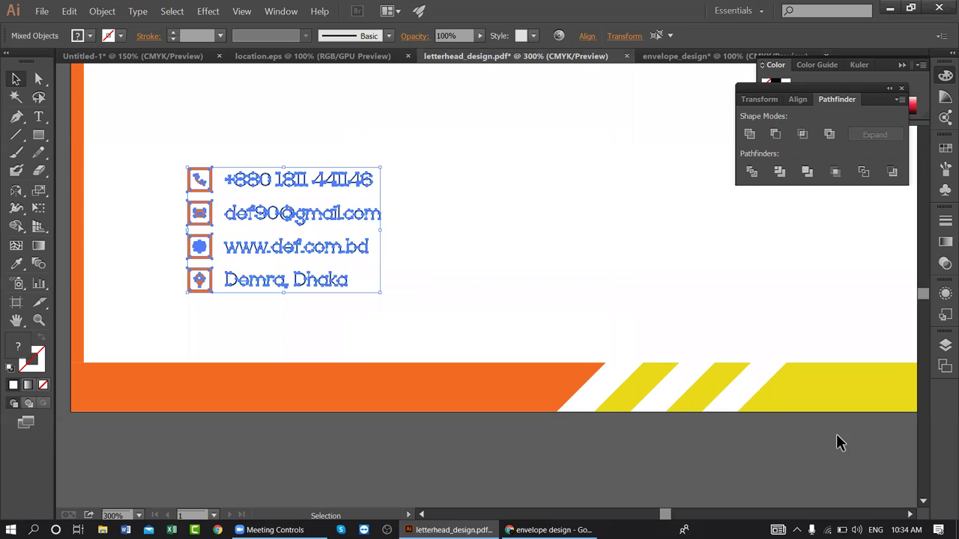
click(474, 401)
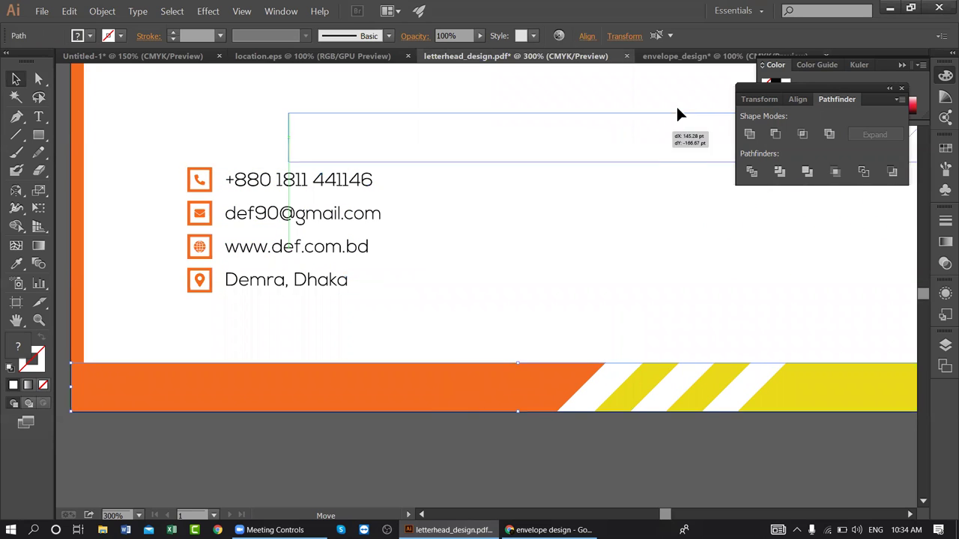
click(697, 57)
key(ctrl+v)
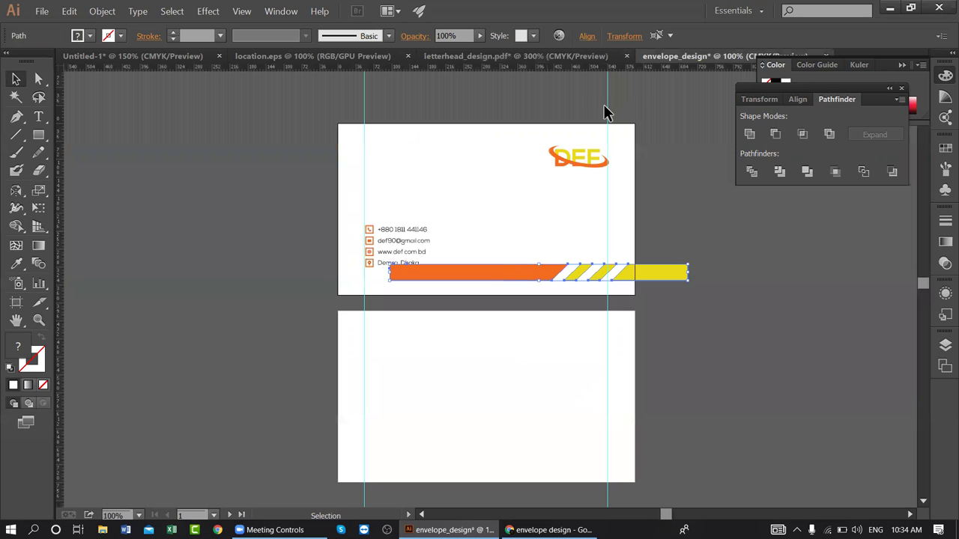
- Compare the pasted band in envelope_design against the letterhead's original band
click(516, 56)
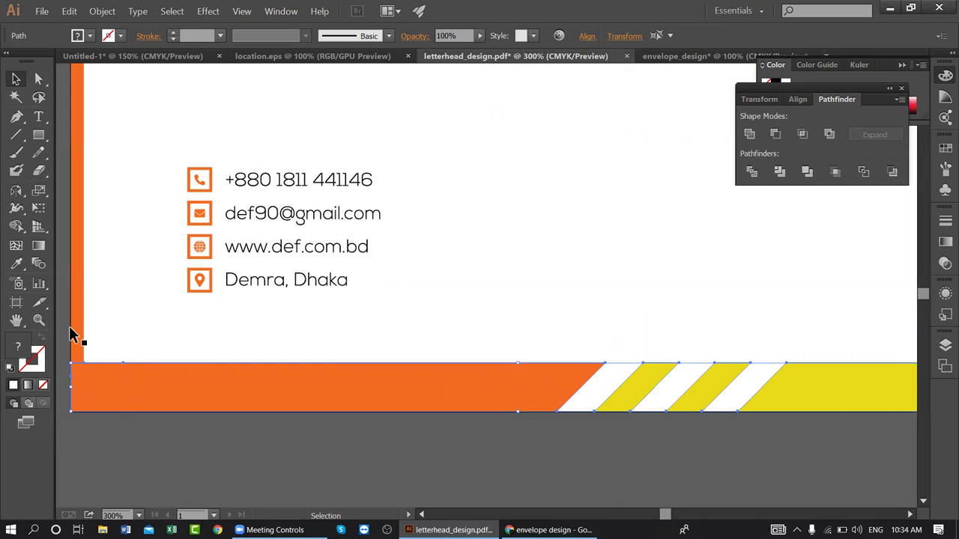
click(150, 466)
click(719, 57)
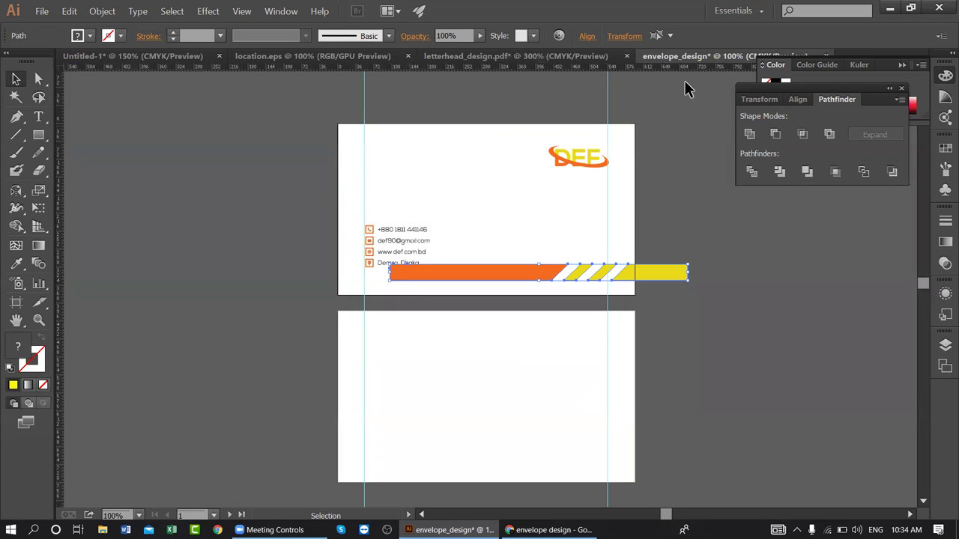
click(515, 56)
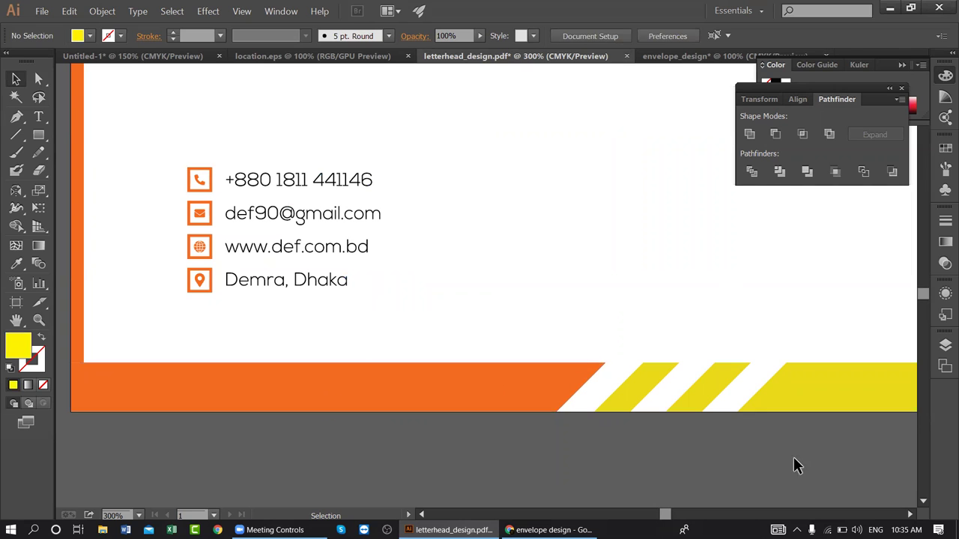
click(719, 57)
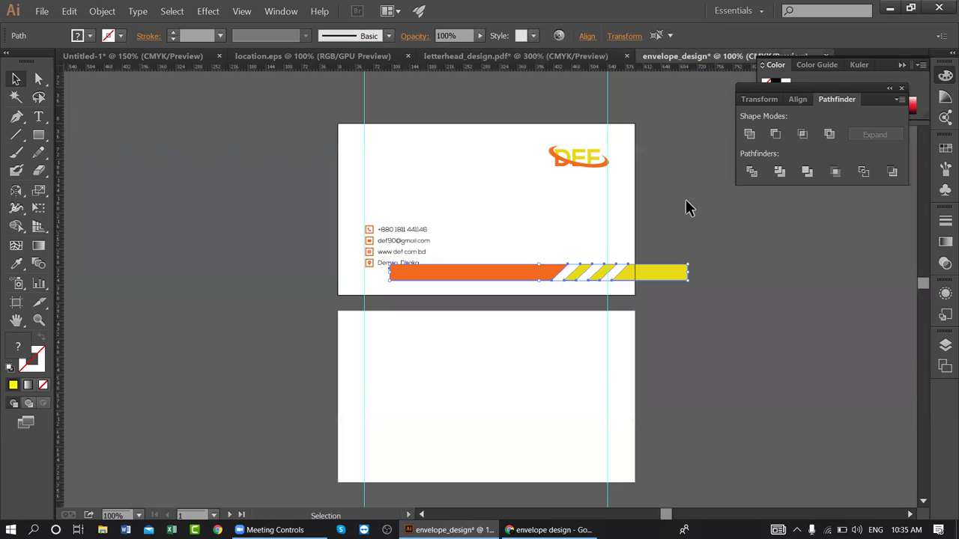
- Position the striped band along the envelope front's bottom edge, nudging it left and up
drag(545, 276, 494, 294)
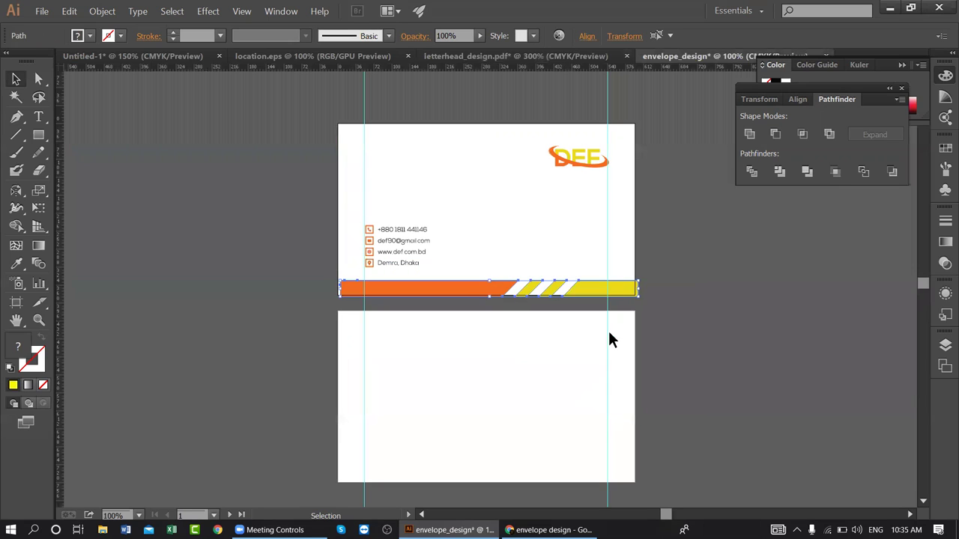
key(Left)
key(Left)
key(Left)
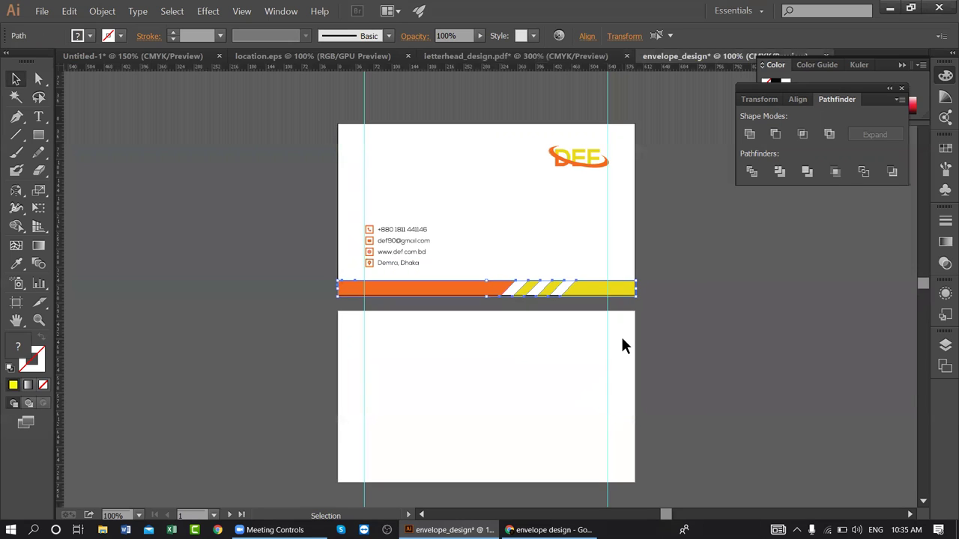
key(Up)
key(Up)
key(Up)
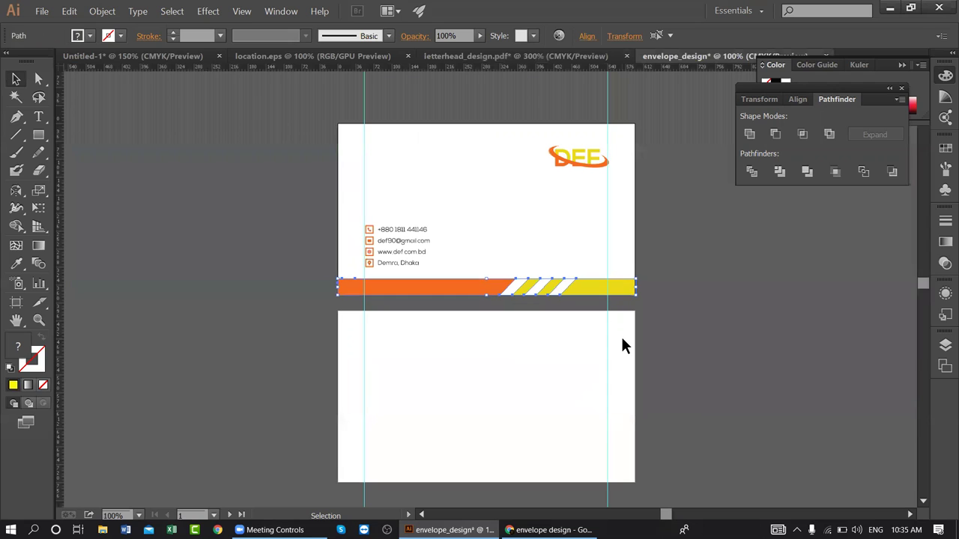
click(702, 350)
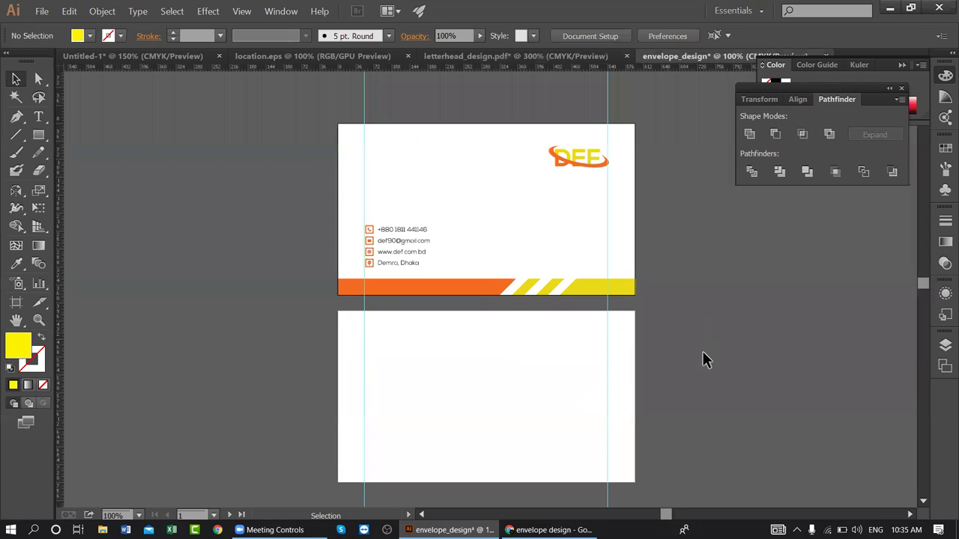
scroll(551, 294, down, 2)
scroll(551, 294, up, 2)
click(501, 375)
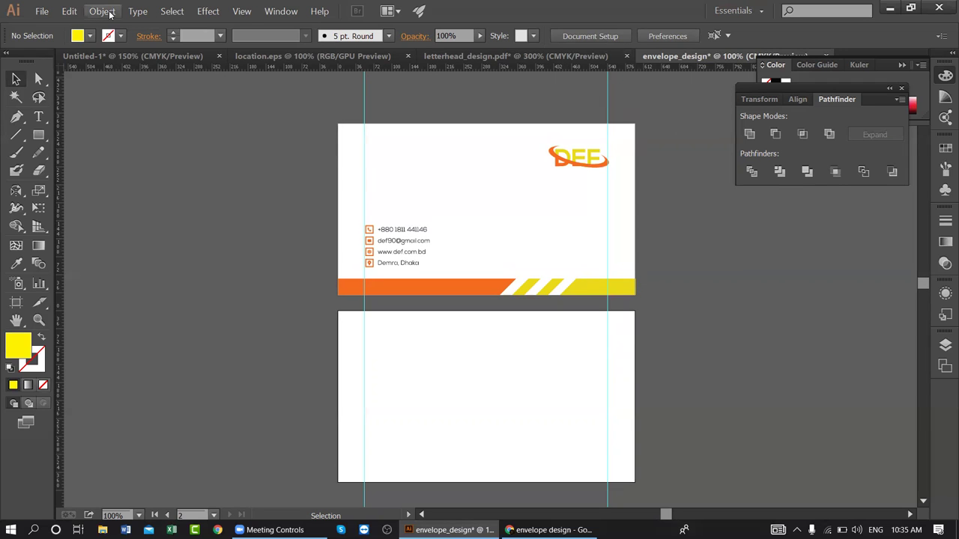
- Unlock all objects and fill the back rectangle with the DEF logo's orange via the Eyedropper
click(102, 11)
click(132, 88)
click(167, 163)
click(469, 390)
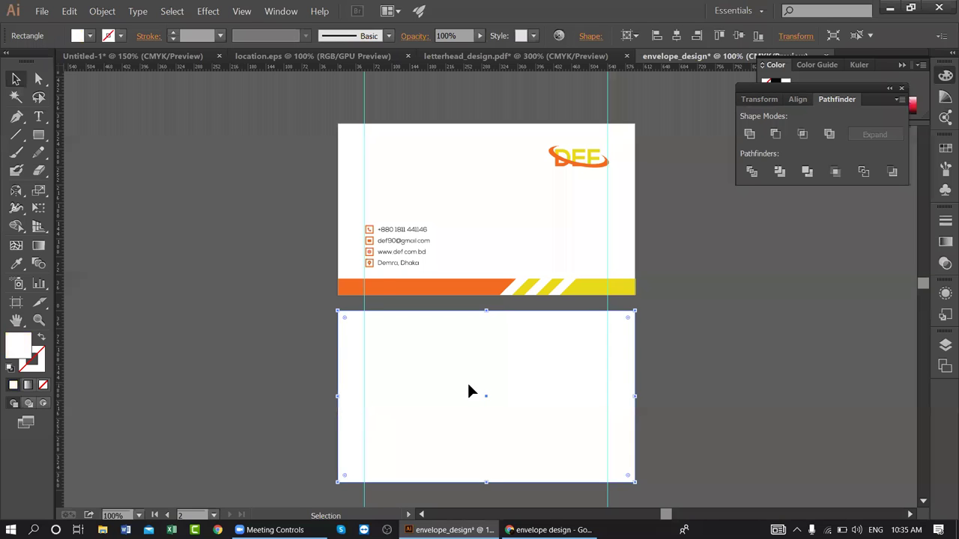
key(i)
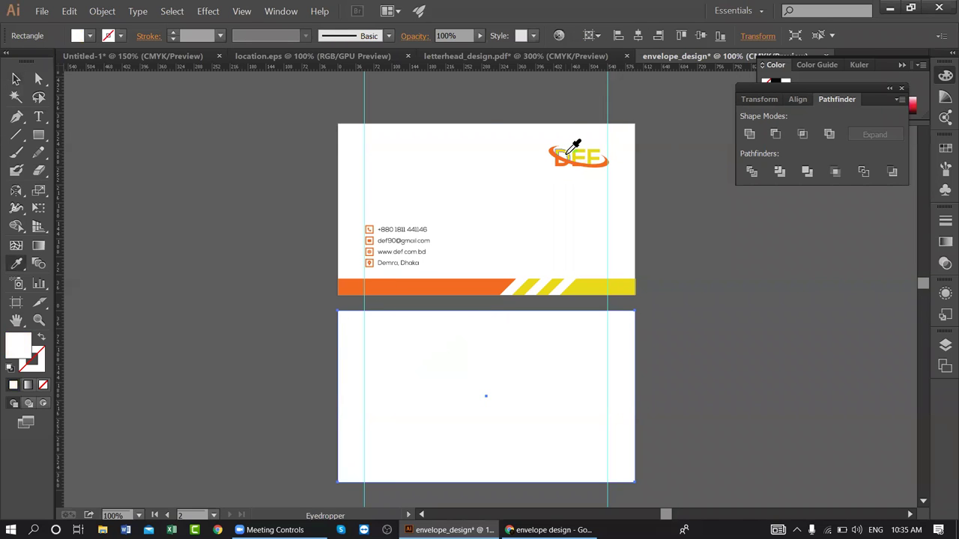
click(567, 157)
click(565, 159)
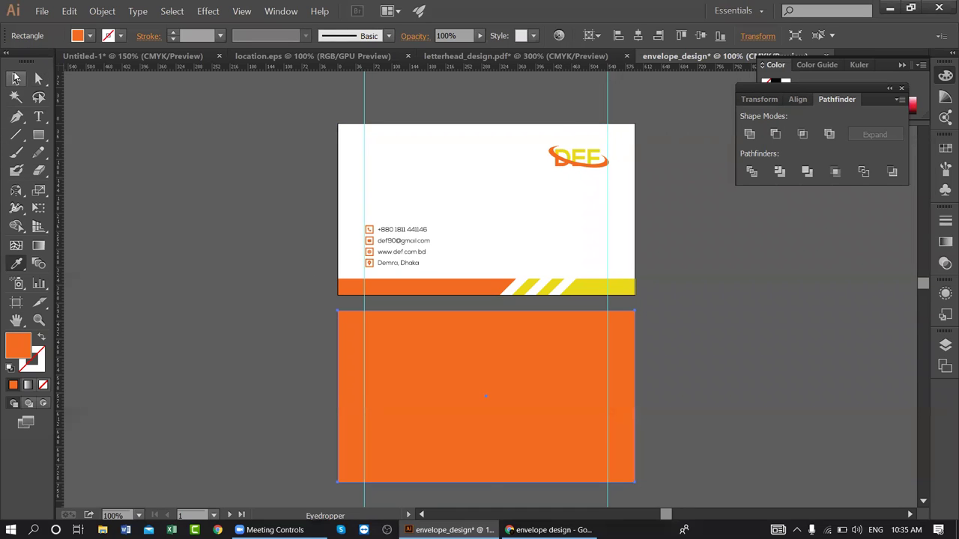
click(16, 77)
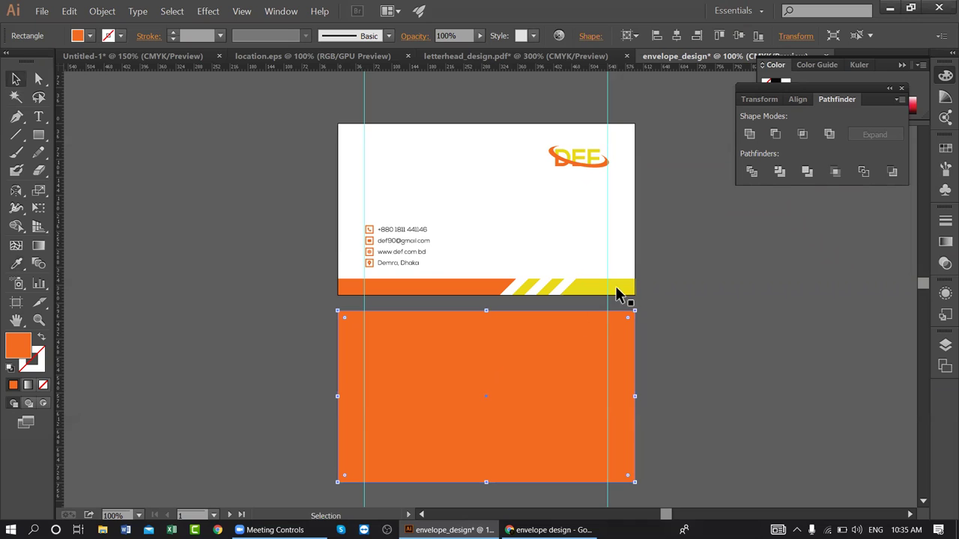
- Copy the DEF logo onto the orange back and view the full letterhead logo
shift+click(605, 228)
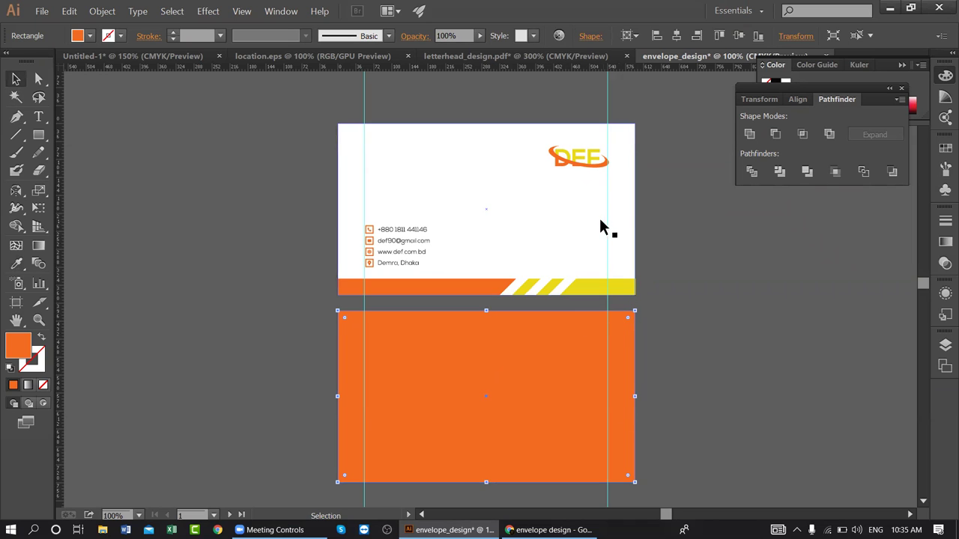
click(577, 166)
drag(575, 164, 476, 377)
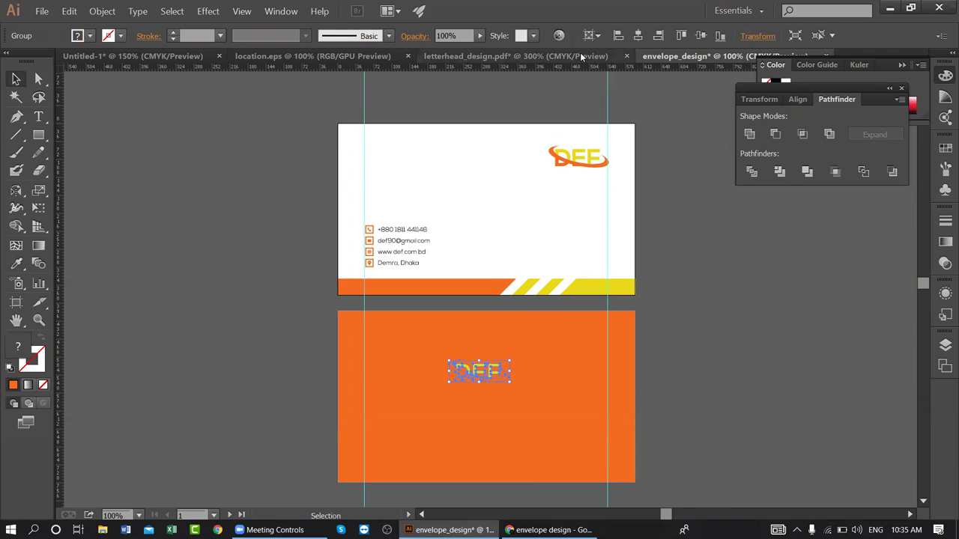
click(582, 58)
scroll(525, 154, up, 1)
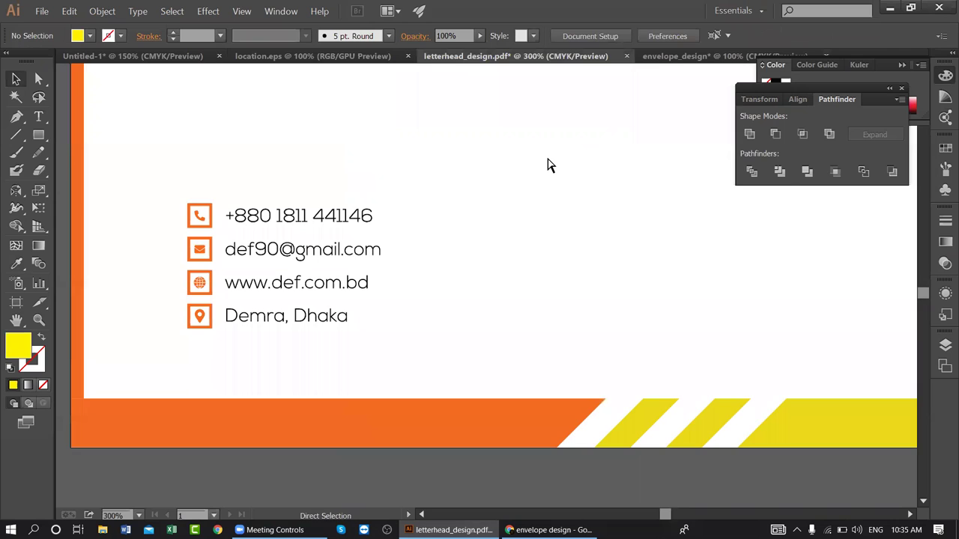
key(ctrl+1)
drag(601, 122, 547, 195)
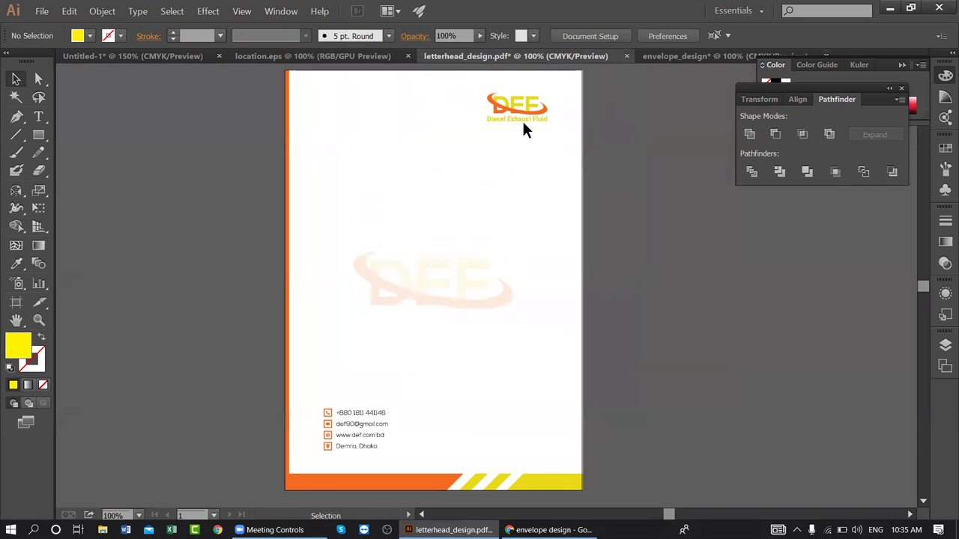
- Delete the DEF logo from both the envelope front and the back
click(684, 57)
click(587, 177)
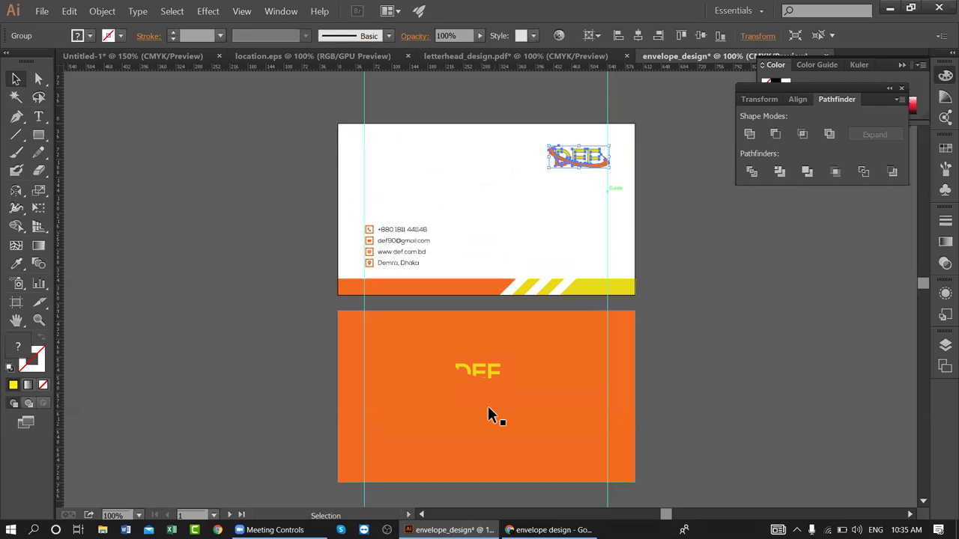
key(Delete)
click(475, 370)
key(Delete)
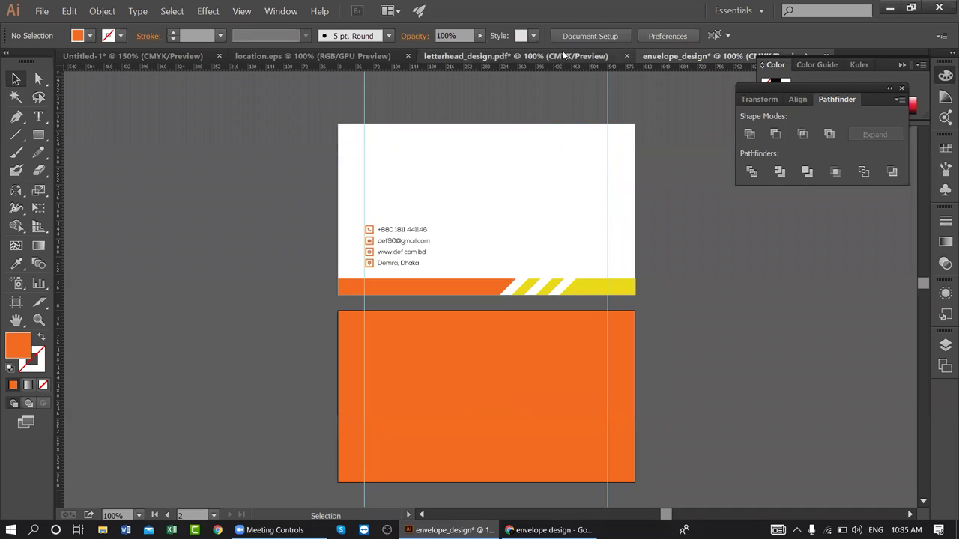
click(558, 56)
drag(522, 105, 674, 59)
drag(675, 161, 677, 180)
key(space)
drag(535, 197, 526, 222)
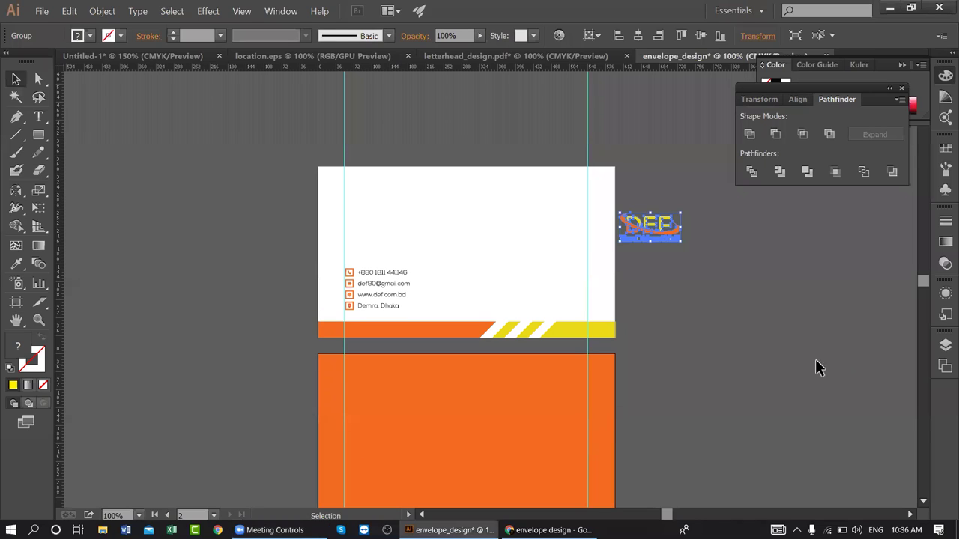
click(679, 165)
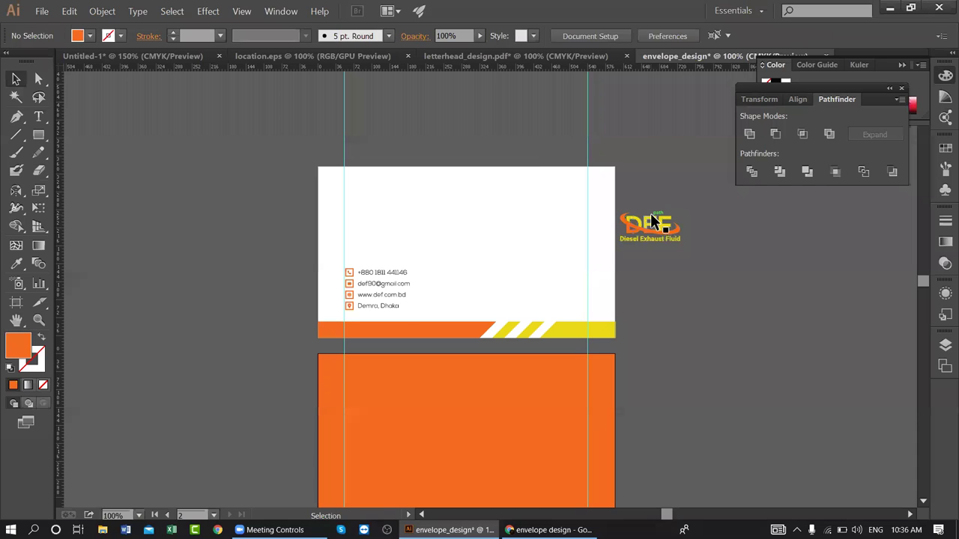
key(ctrl+equal)
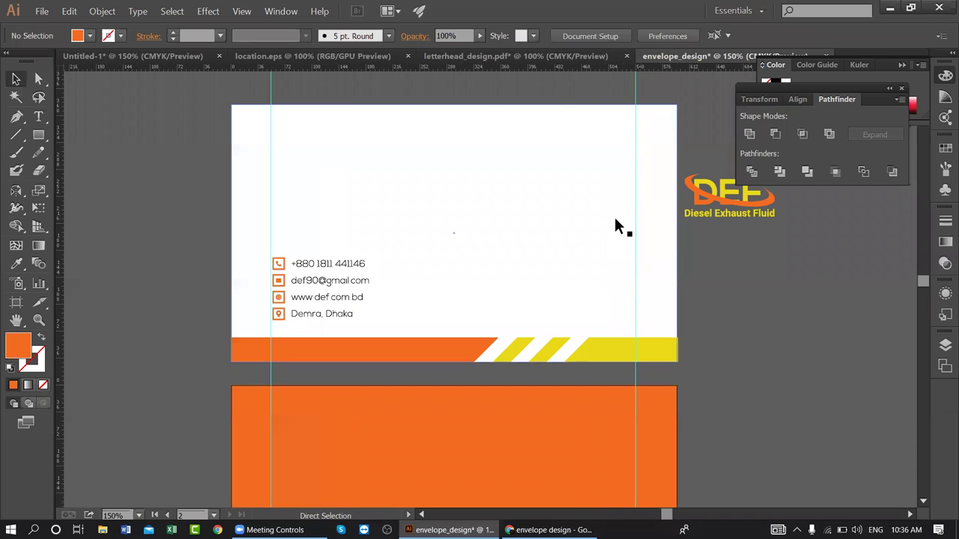
drag(39, 137, 72, 137)
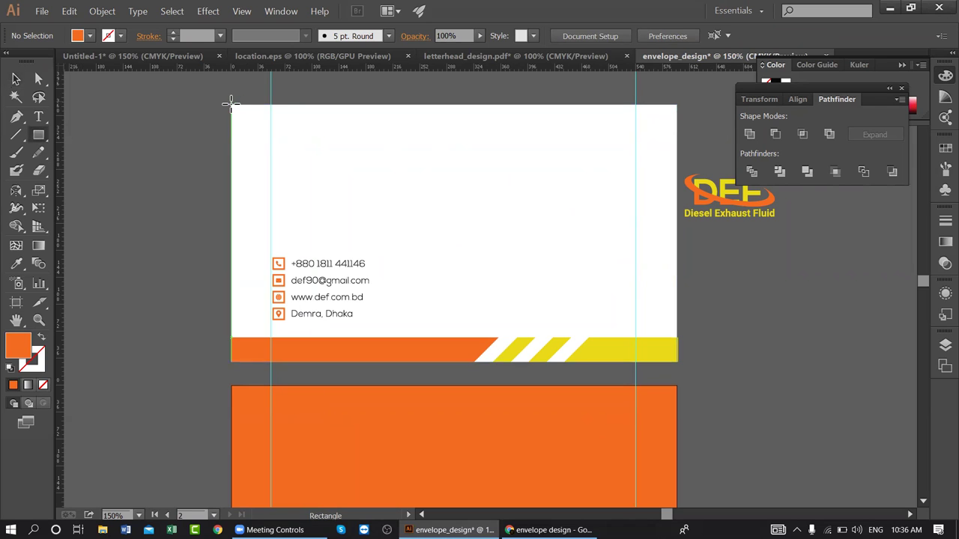
- Draw a full-width orange top flap with 99.94 pt rounded lower corners, then move the DEF logo onto the front
drag(232, 106, 676, 178)
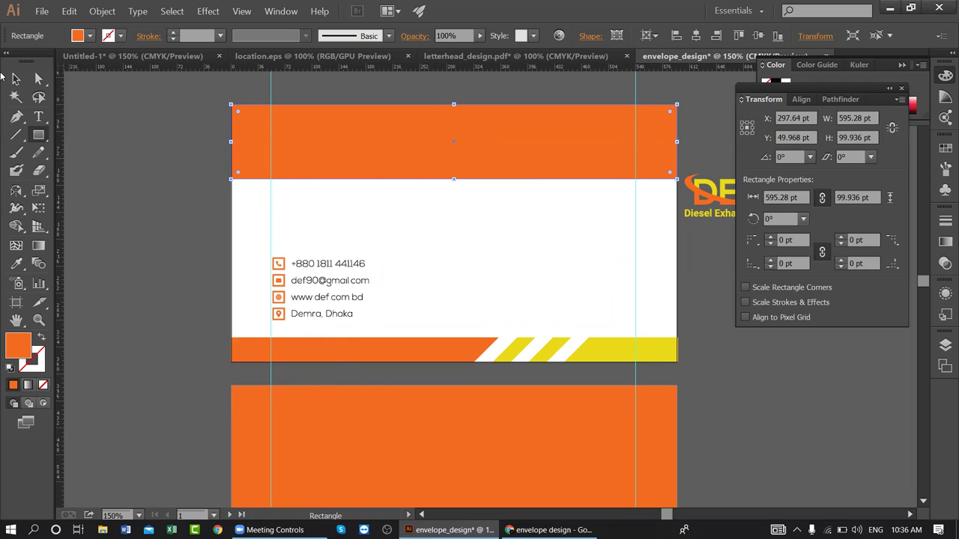
click(41, 79)
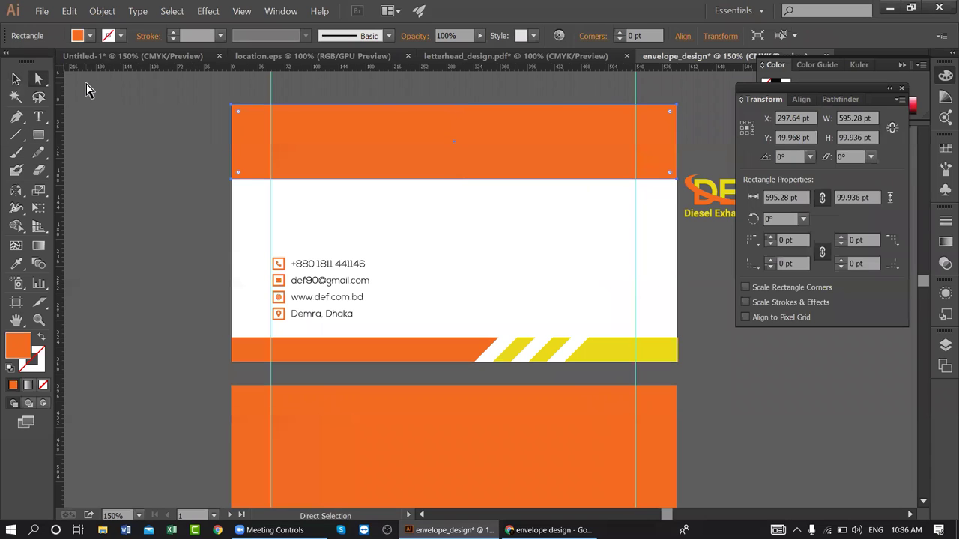
drag(166, 179, 241, 168)
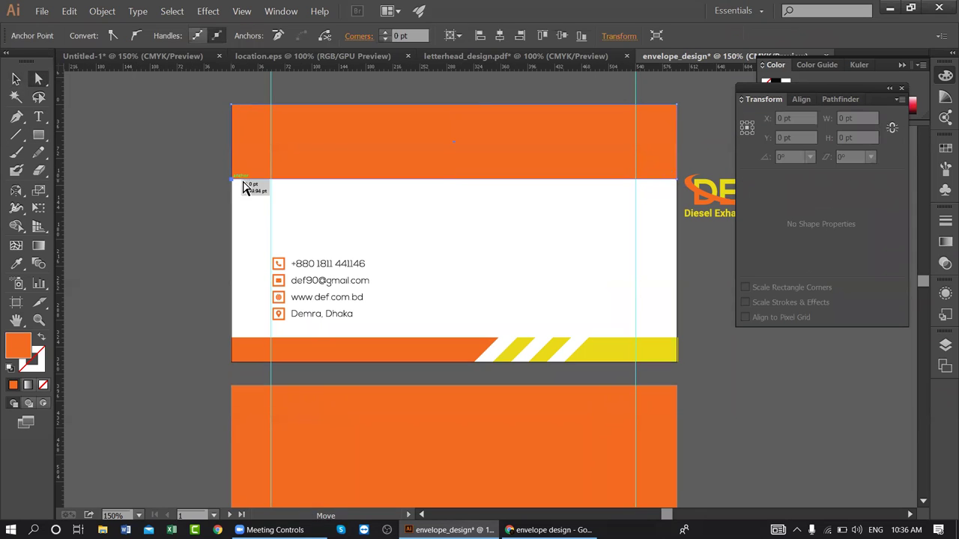
click(675, 180)
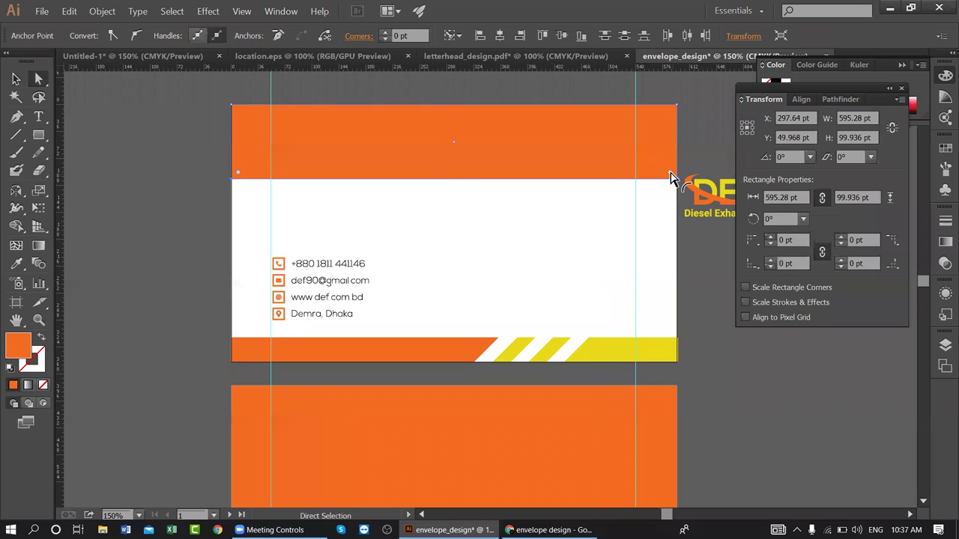
drag(671, 177, 408, 122)
click(563, 81)
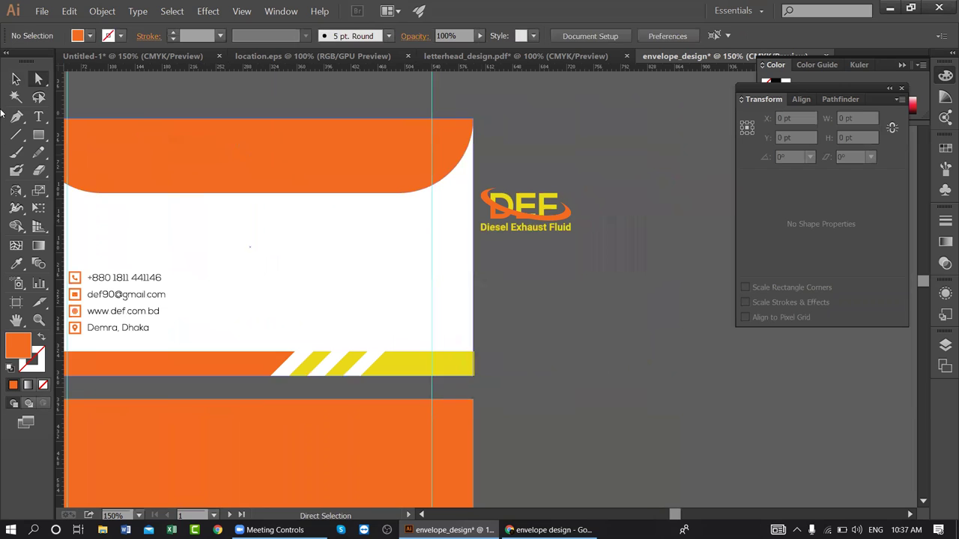
drag(364, 277, 502, 218)
drag(673, 176, 531, 283)
- Shrink the DEF logo on the envelope front to about 79 × 37 pt
click(669, 350)
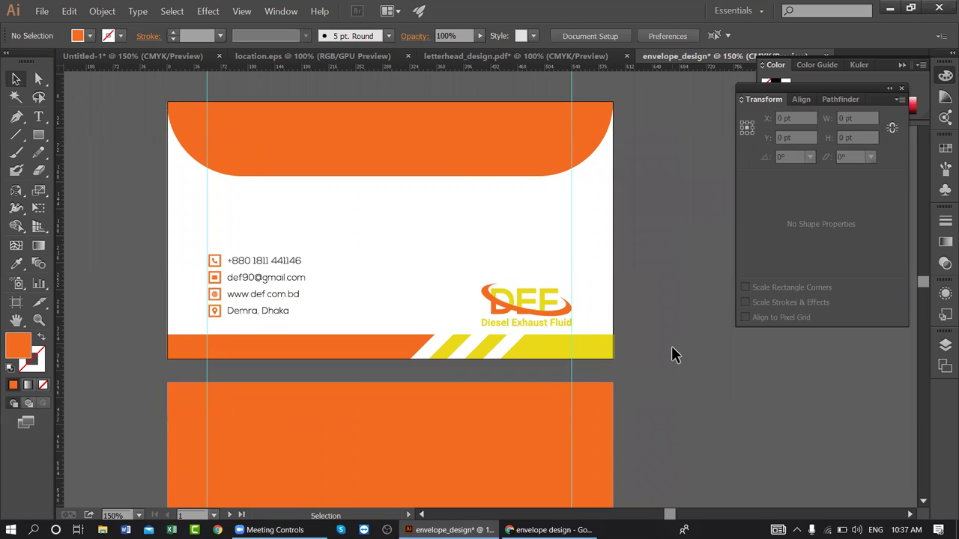
click(499, 290)
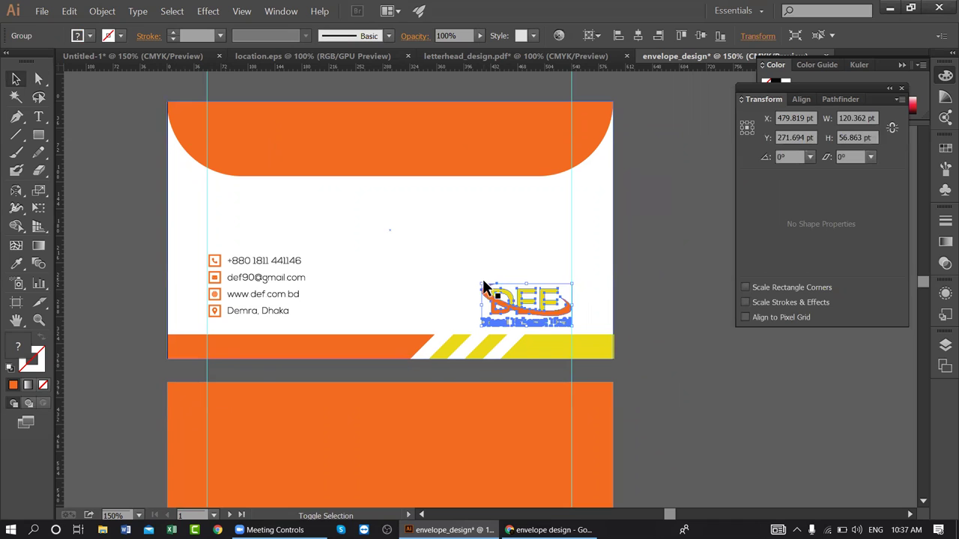
drag(484, 284, 505, 297)
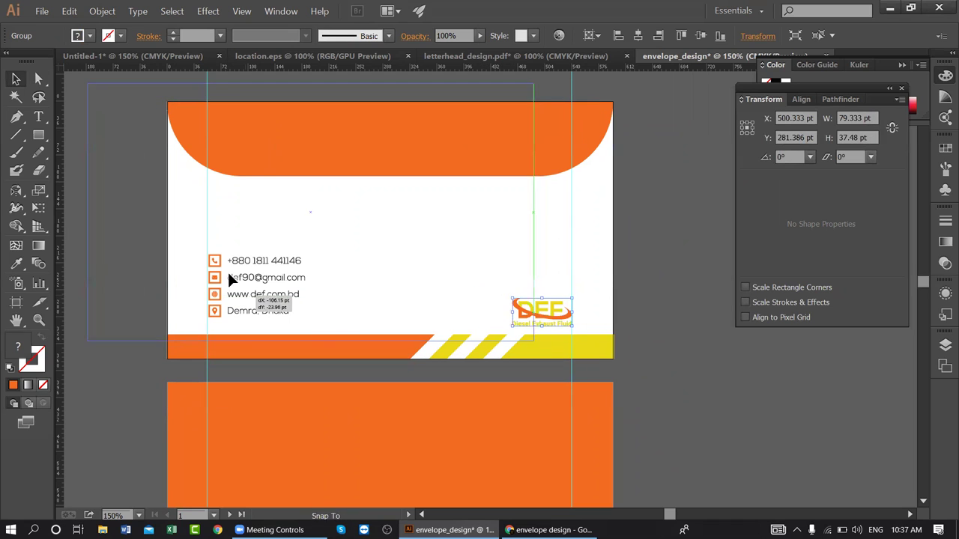
- Scale down the contact details block on the envelope front
key(ctrl+b)
key(ctrl+shift+a)
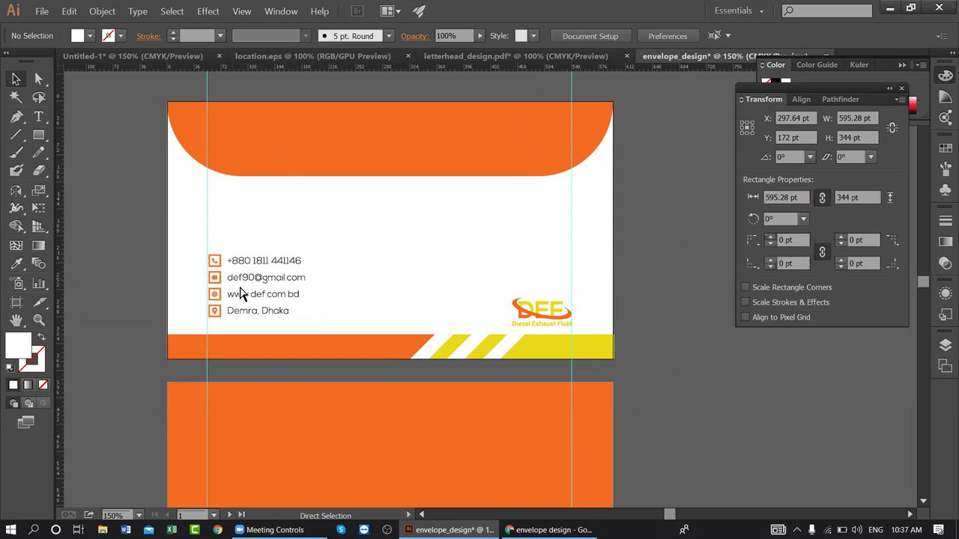
key(v)
click(209, 260)
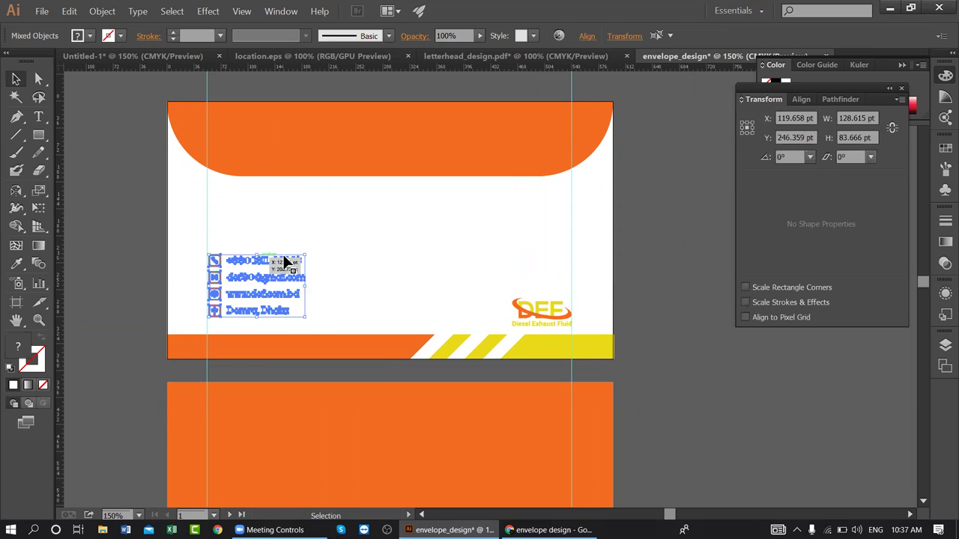
drag(311, 253, 286, 267)
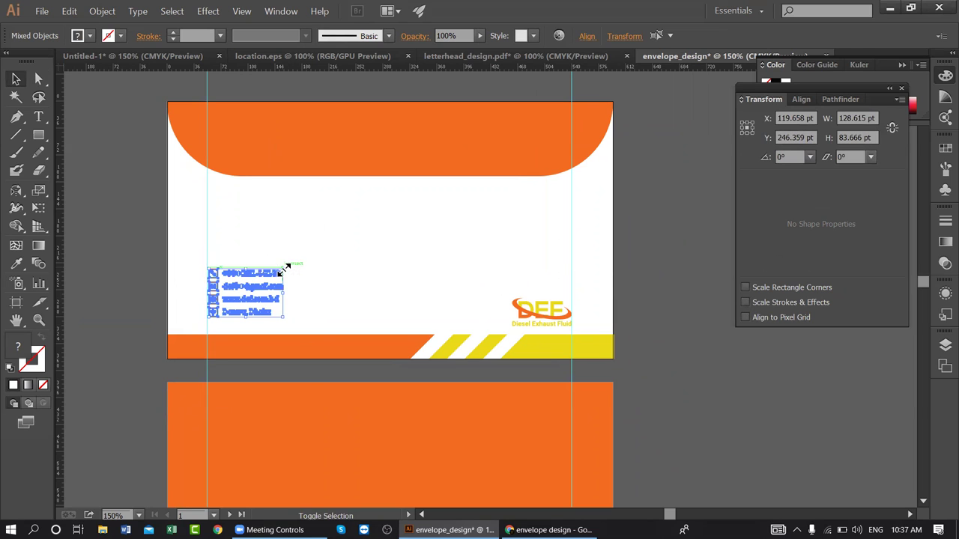
click(641, 256)
- Copy the DEF logo out onto the pasteboard beside the envelope back and enlarge it
drag(456, 278, 437, 134)
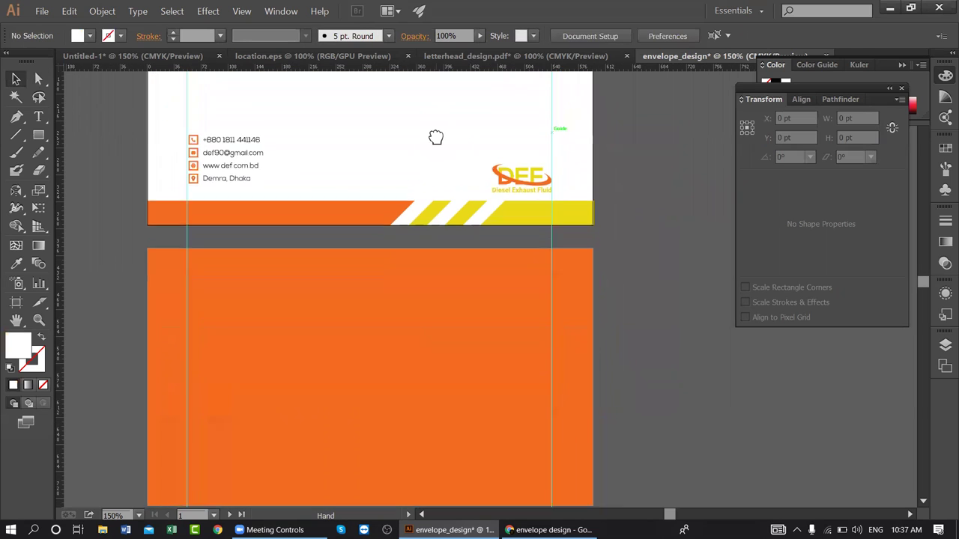
drag(516, 171, 351, 342)
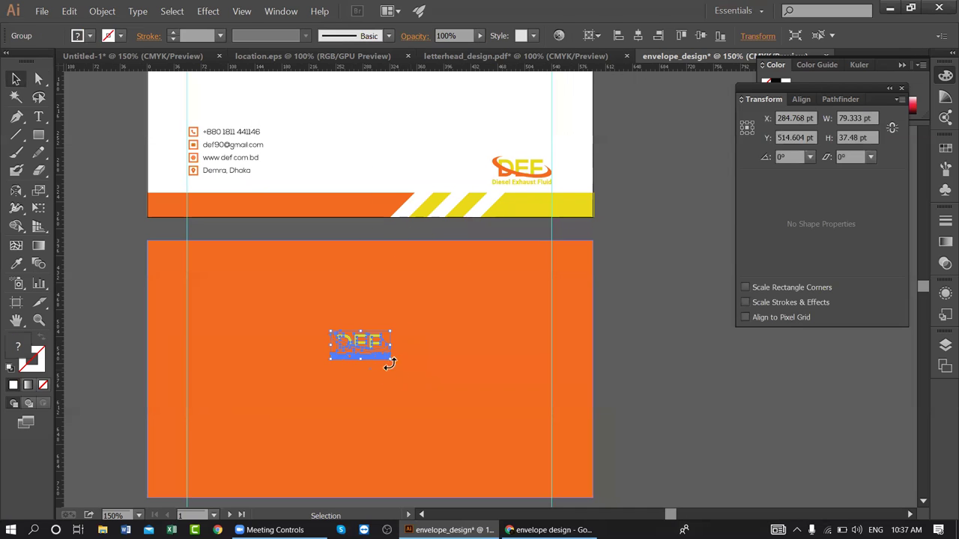
drag(375, 331, 838, 425)
drag(759, 429, 542, 400)
drag(593, 416, 498, 343)
drag(551, 358, 554, 371)
- Ungroup the logo copy and its DEF mark so the swoosh can be selected alone
right_click(537, 318)
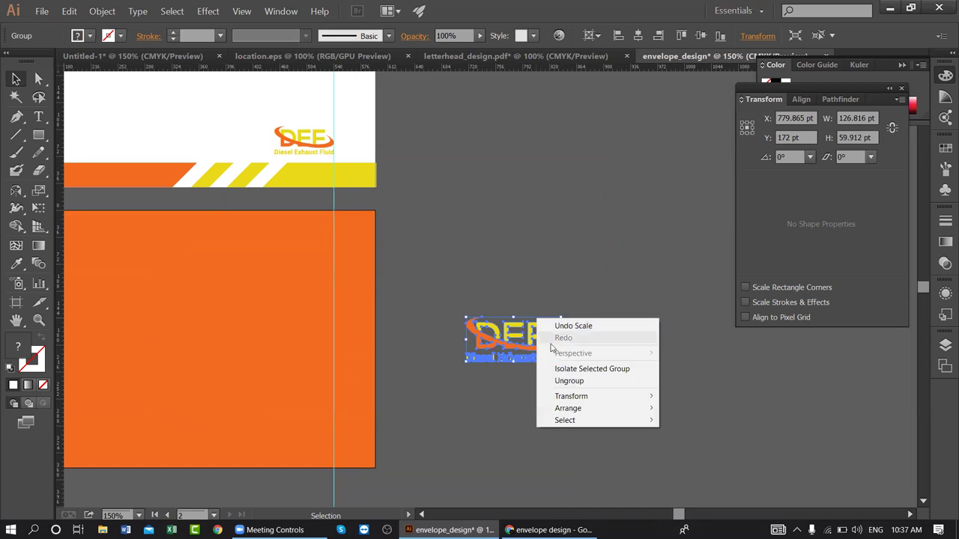
click(589, 380)
click(589, 399)
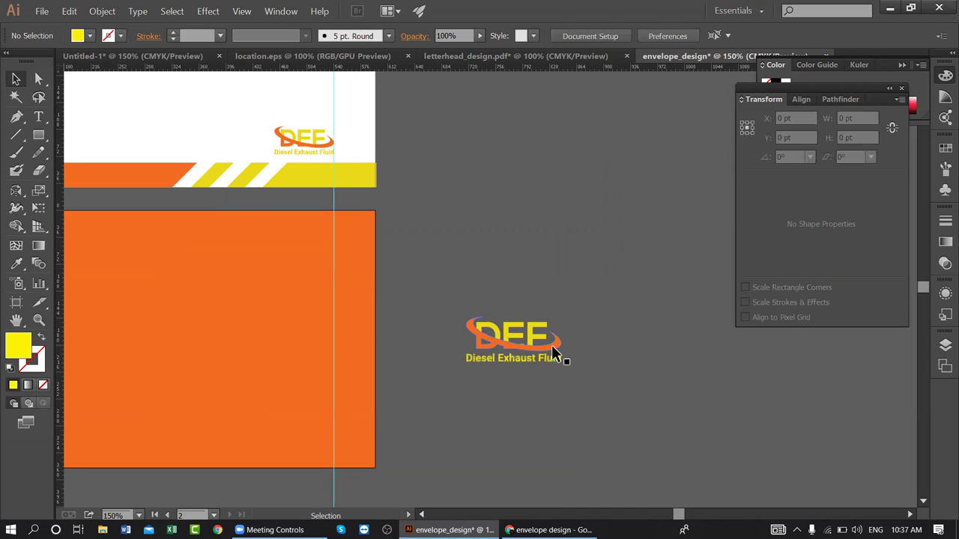
click(547, 347)
right_click(545, 349)
click(584, 409)
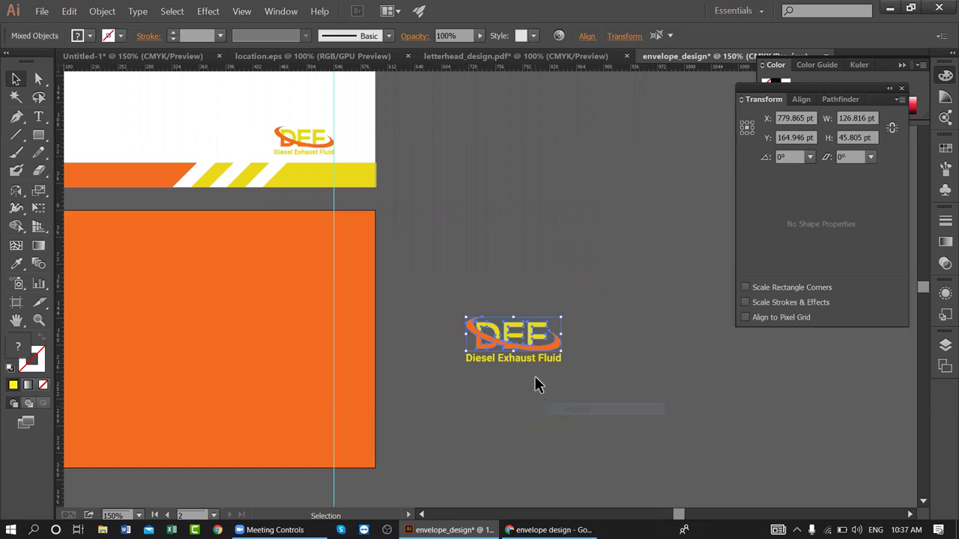
click(534, 376)
click(534, 347)
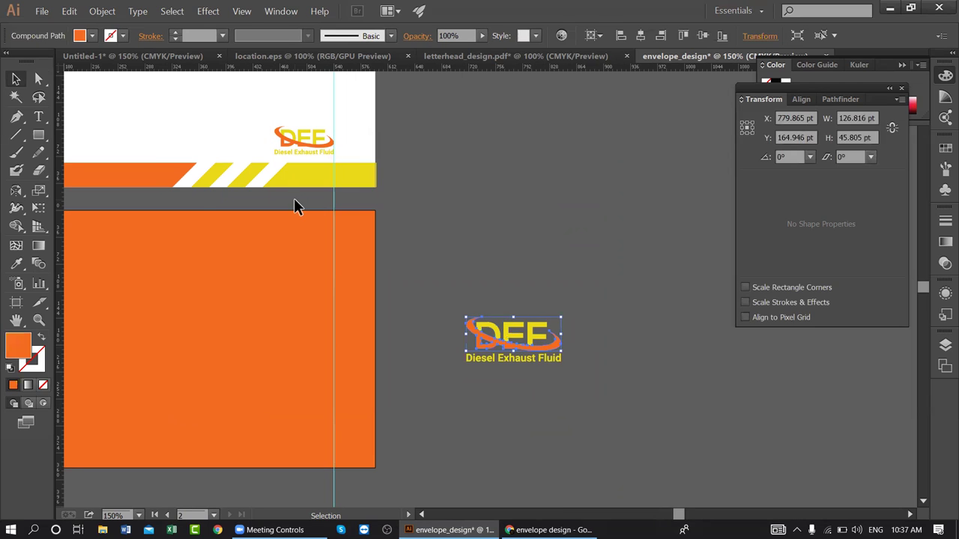
- Recolour the swoosh white by sampling the letterhead's white with the Eyedropper
click(200, 218)
key(i)
click(196, 109)
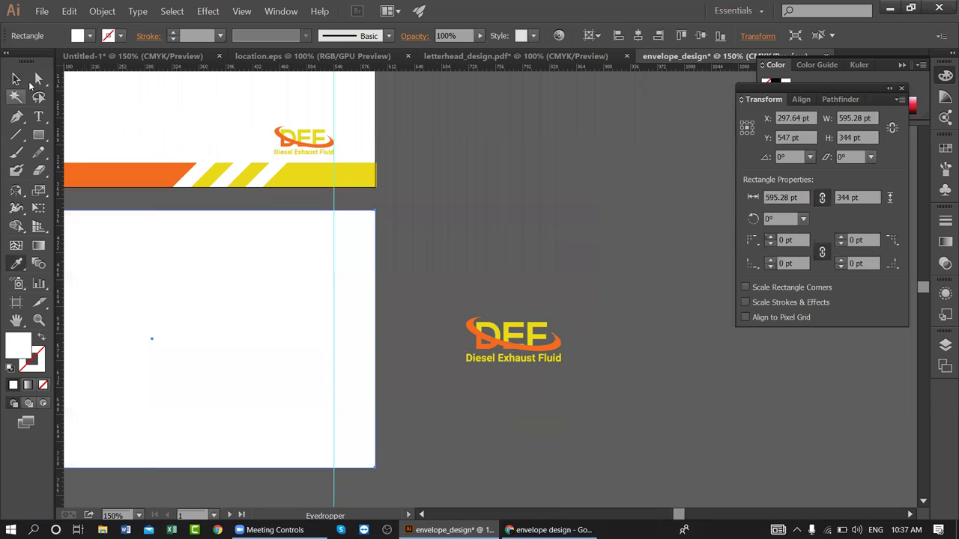
key(ctrl+z)
key(v)
click(491, 212)
click(494, 349)
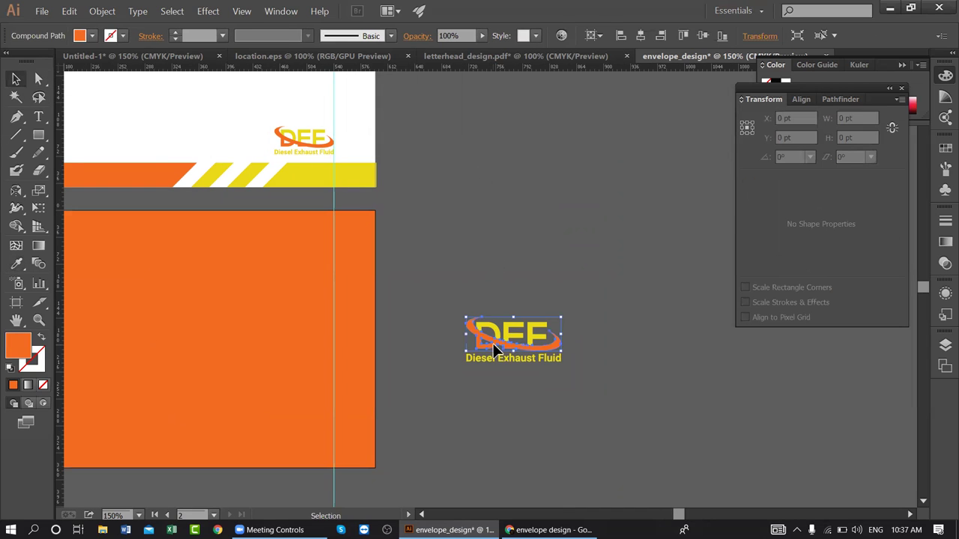
key(i)
click(360, 146)
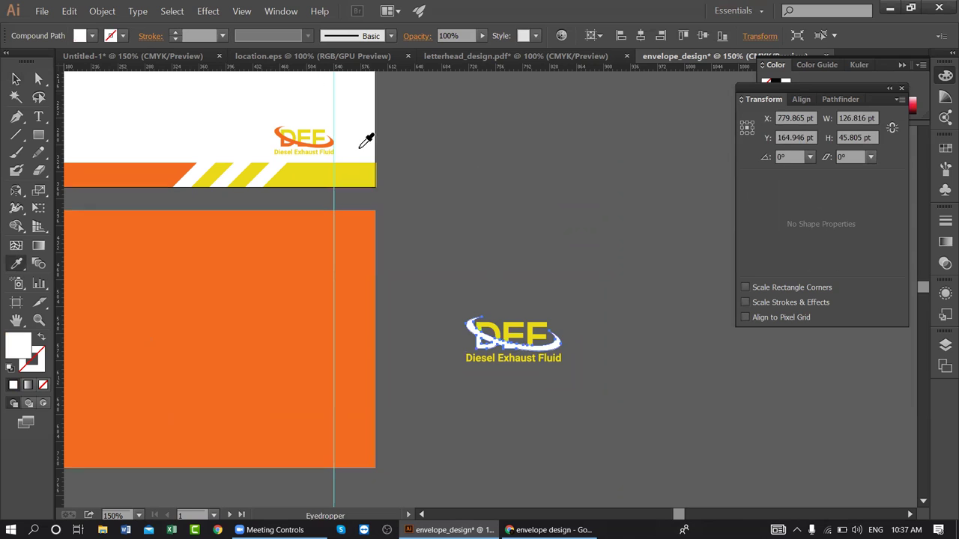
key(v)
- Regroup all pieces of the recoloured logo copy with Ctrl+G
drag(563, 365, 473, 320)
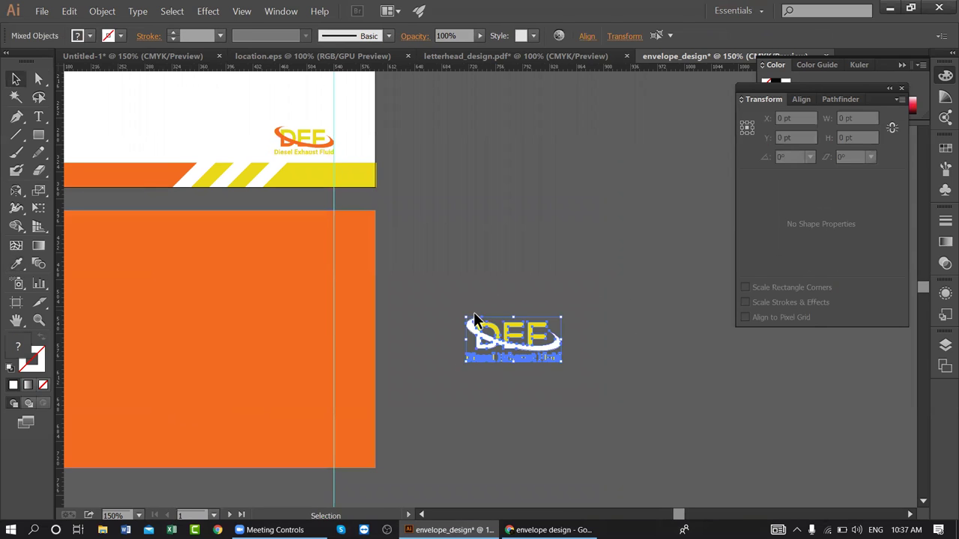
key(ctrl+g)
drag(434, 399, 674, 421)
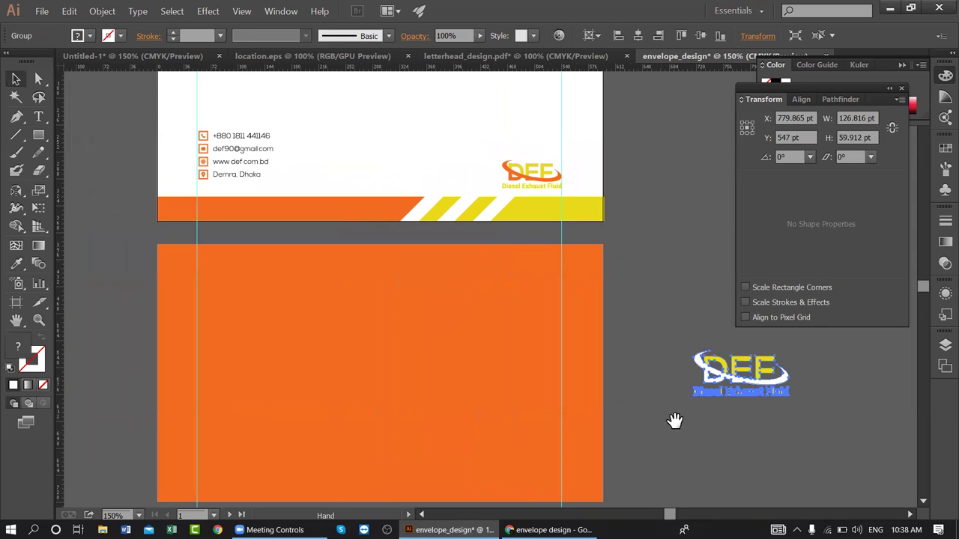
- Move the white-swoosh logo onto the orange back and centre it horizontally and vertically
drag(747, 357, 377, 351)
click(405, 304)
click(380, 349)
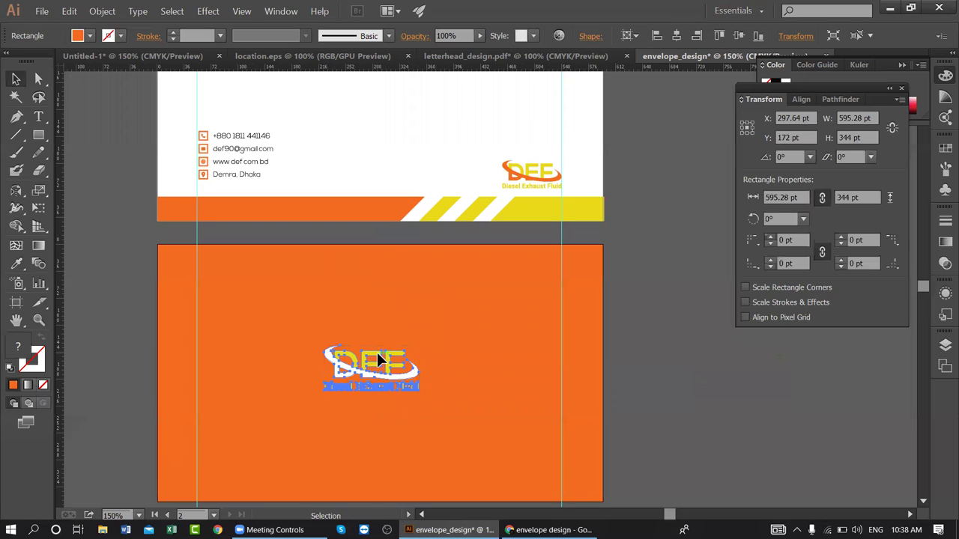
click(803, 99)
click(777, 135)
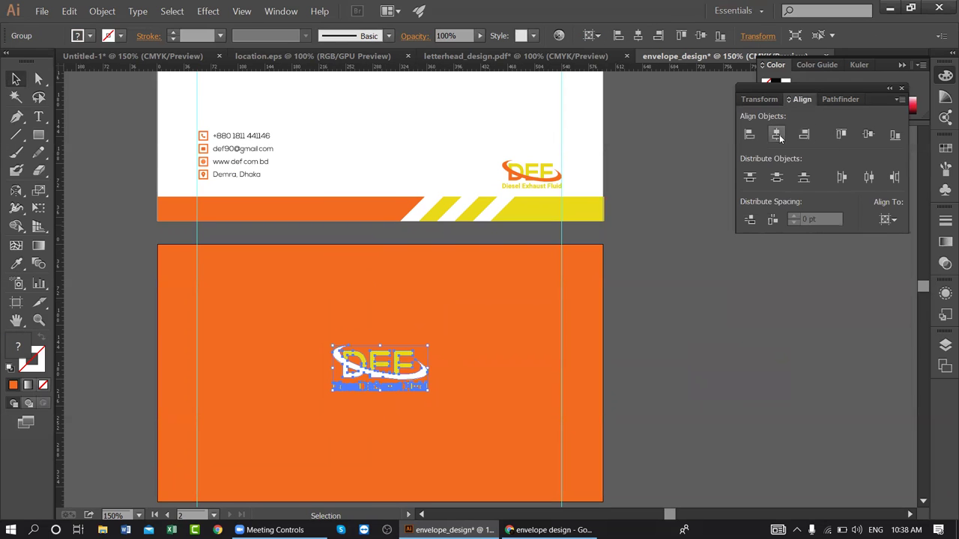
click(867, 135)
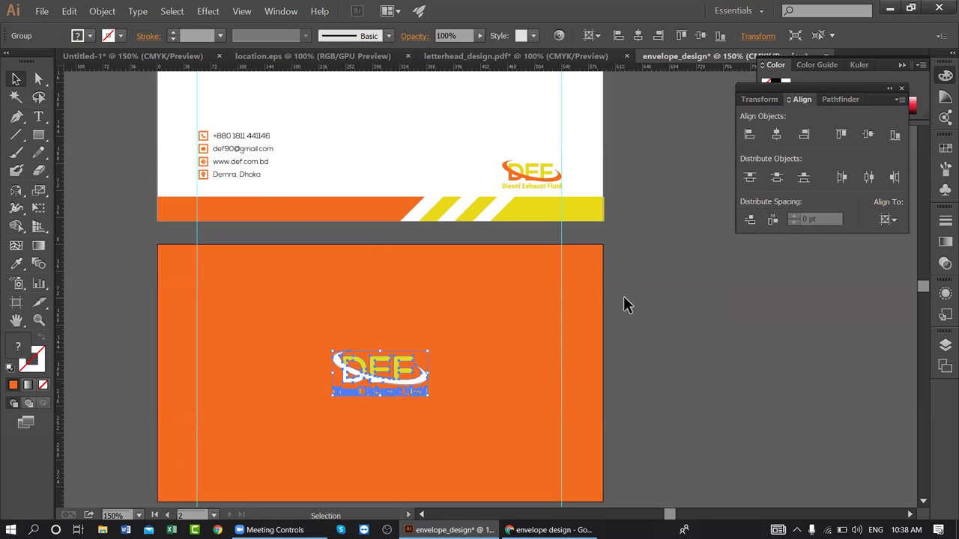
- Enlarge the logo slightly to 151.59 × 71.62 pt and view both artboards
key(ctrl+minus)
drag(446, 361, 490, 347)
click(669, 280)
key(space)
drag(567, 325, 592, 367)
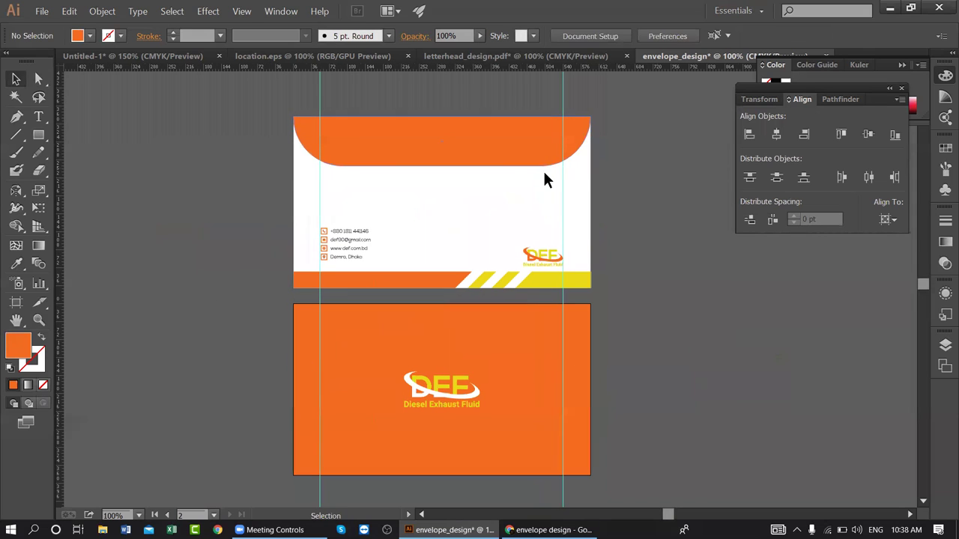
- Delete the vertical guides and compare the logo placement against the letterhead design
scroll(405, 142, up, 2)
click(591, 171)
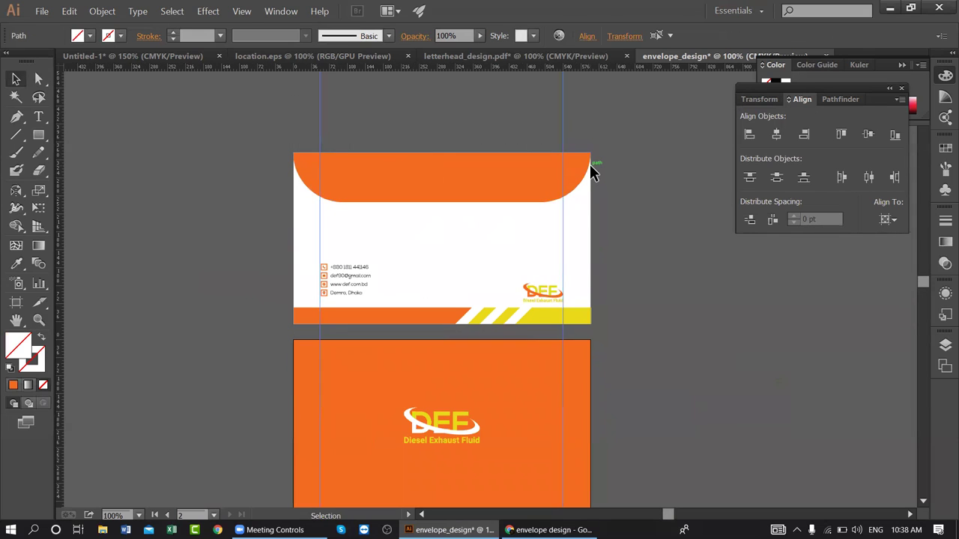
key(Delete)
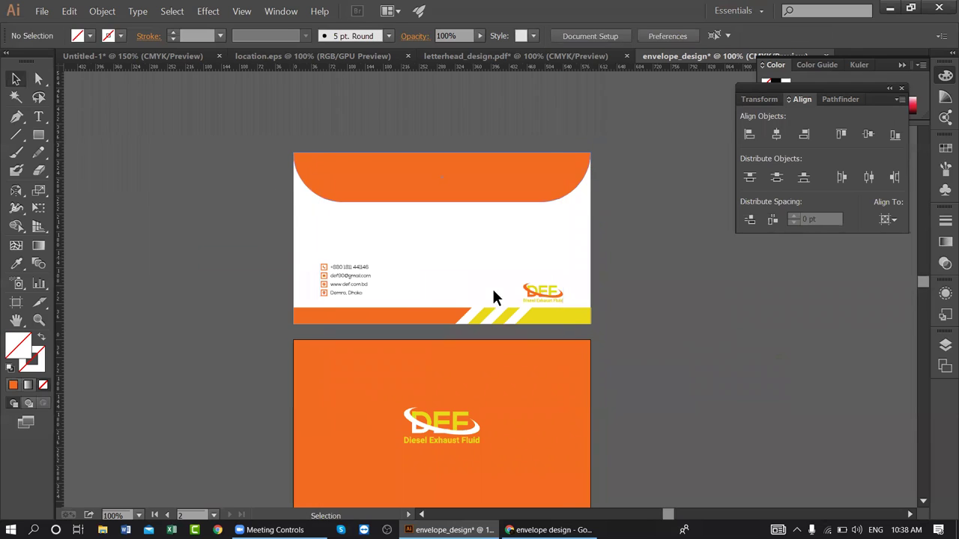
click(544, 298)
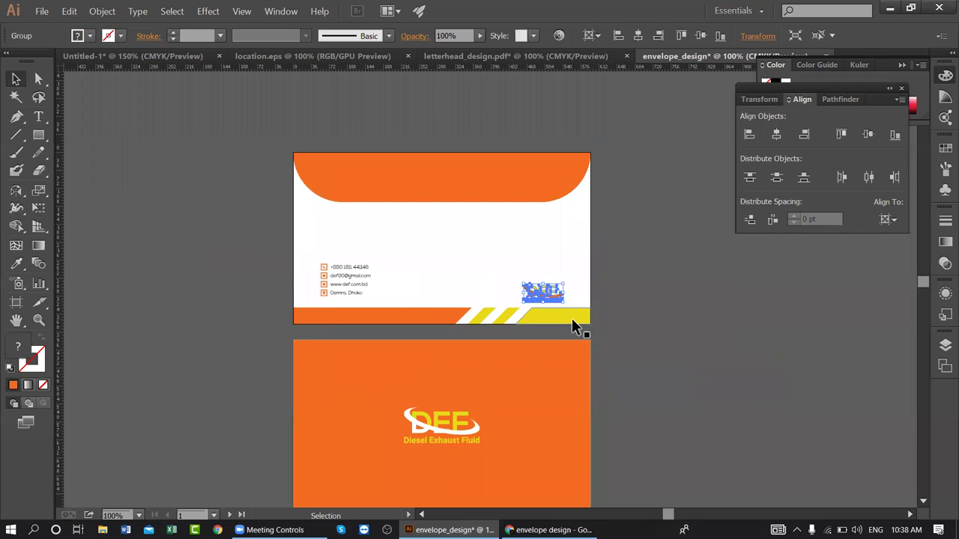
click(449, 57)
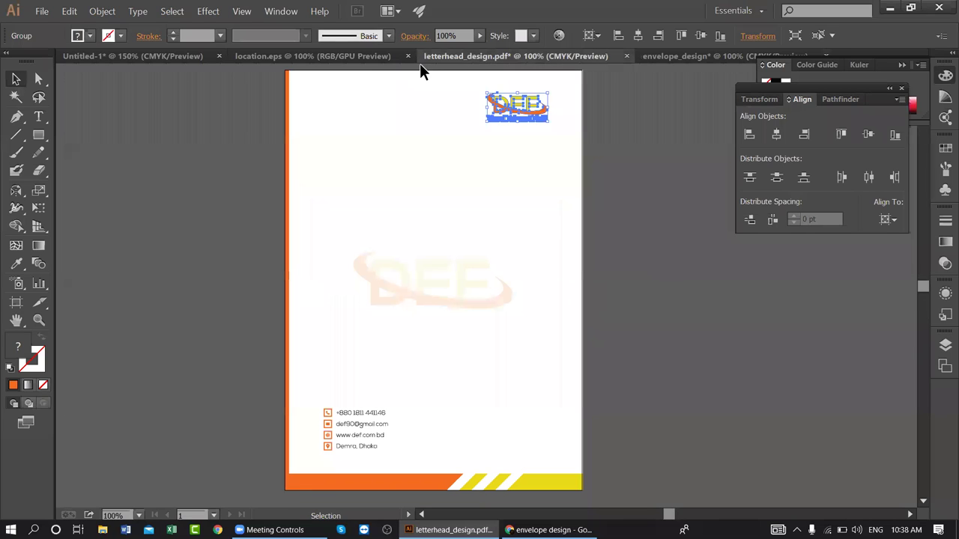
click(707, 56)
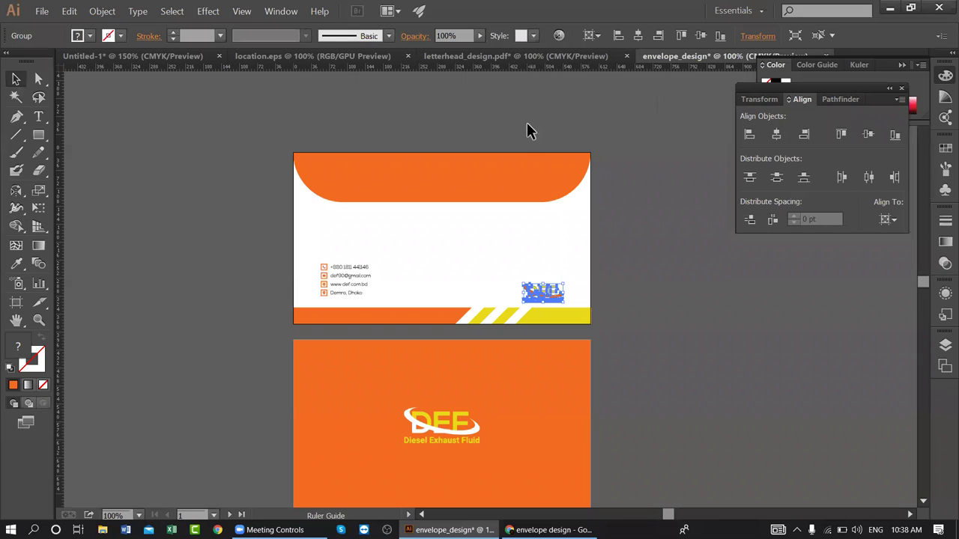
- Place a guide across the envelope front and raise the DEF logo above it
mouse_move(509, 303)
mouse_down()
mouse_move(508, 323)
mouse_move(502, 296)
mouse_up()
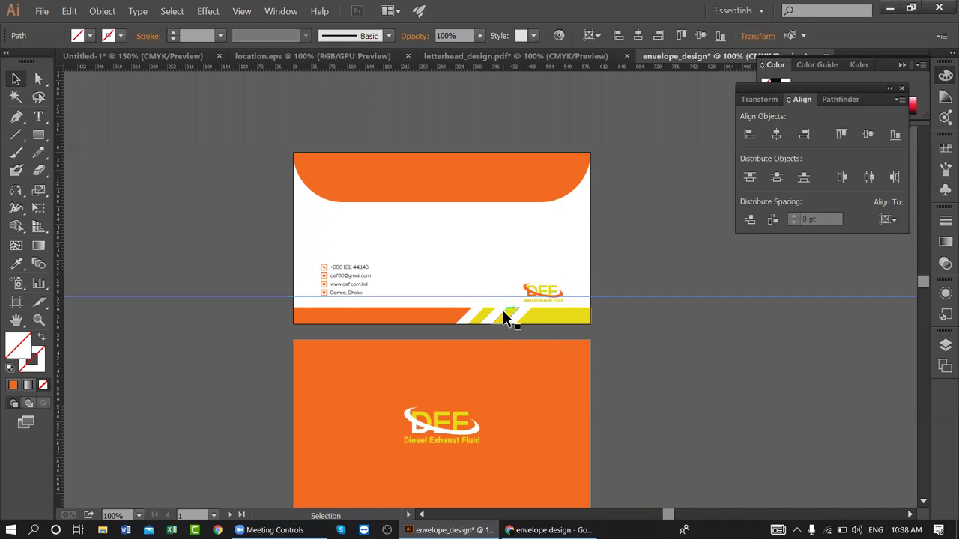
scroll(504, 318, up, 3)
key(space)
drag(455, 291, 567, 331)
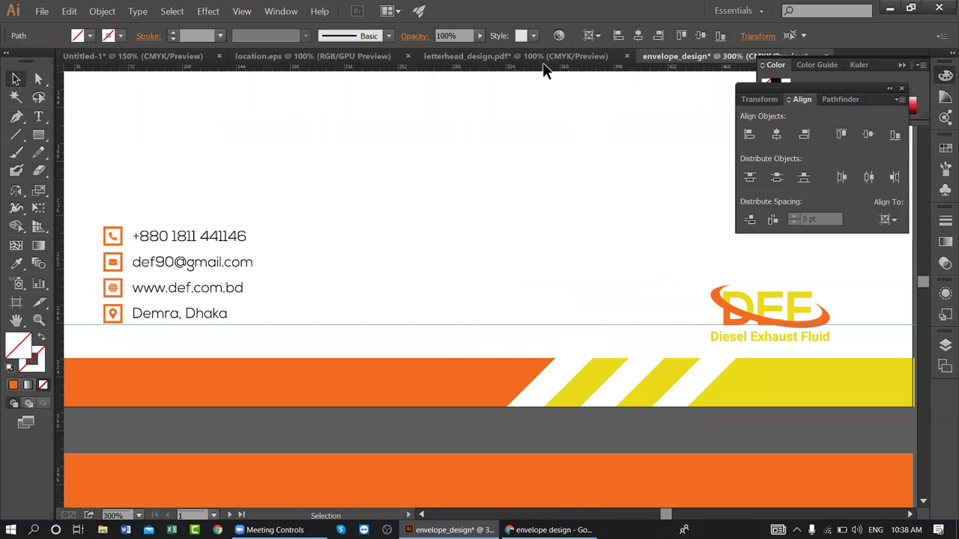
drag(760, 302, 760, 285)
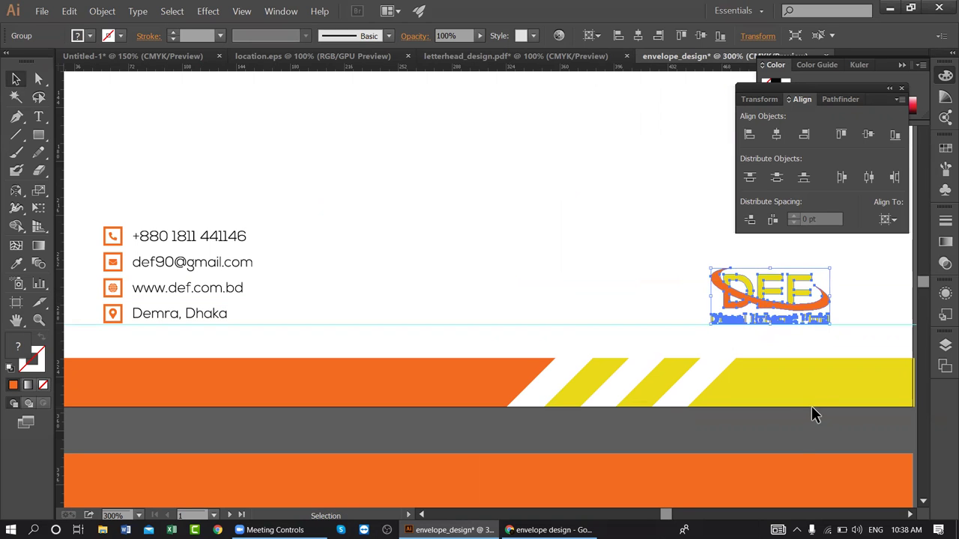
click(793, 429)
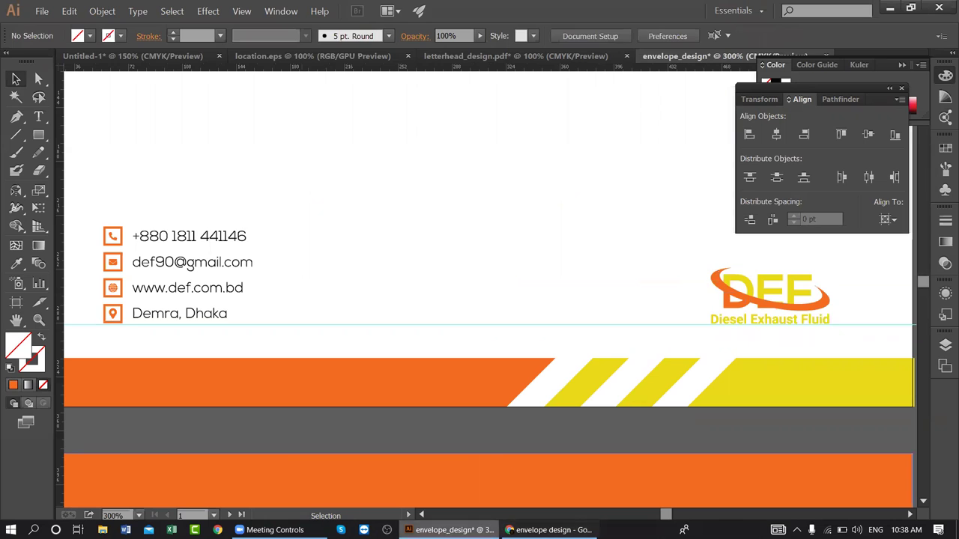
- Pan around the front's bottom stripes, then zoom out to fit the whole envelope
drag(561, 318, 588, 293)
key(space)
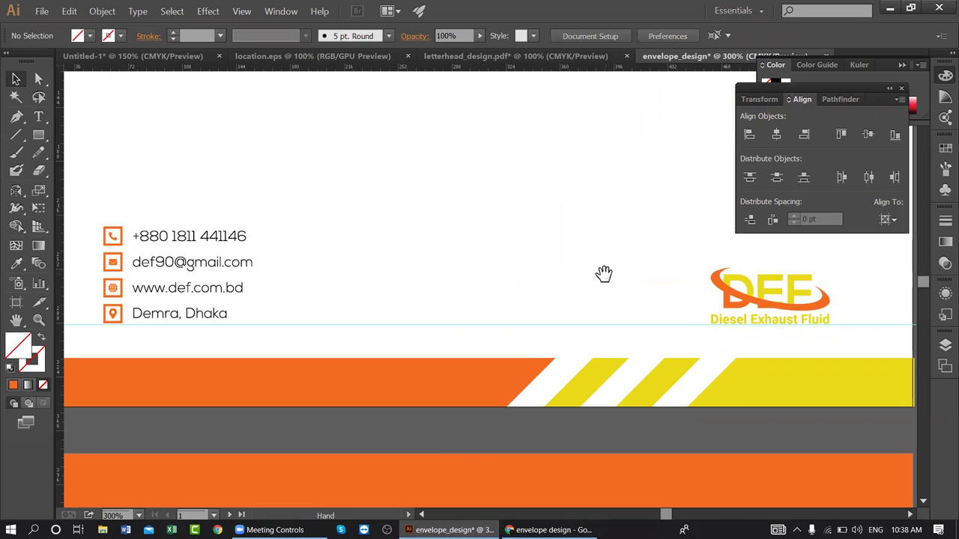
drag(430, 261, 394, 250)
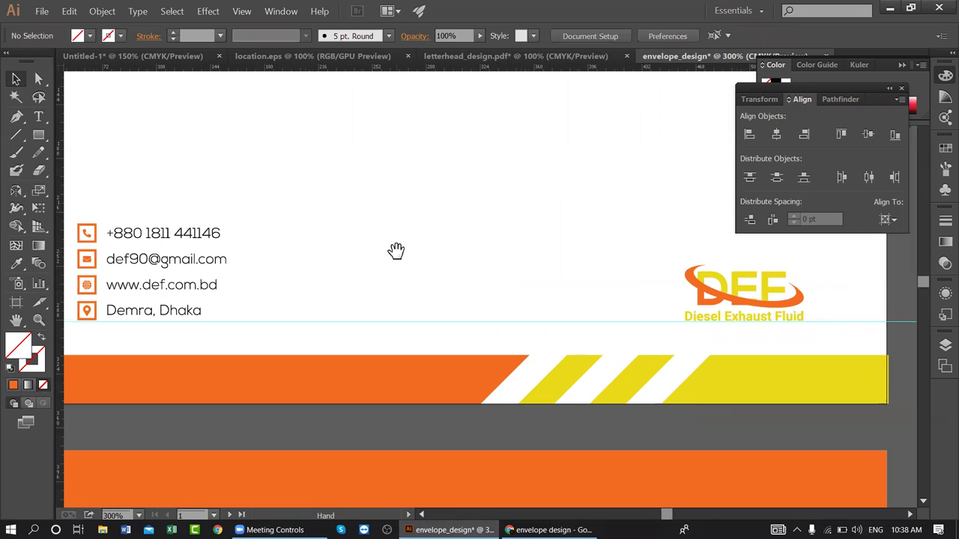
click(914, 378)
click(903, 403)
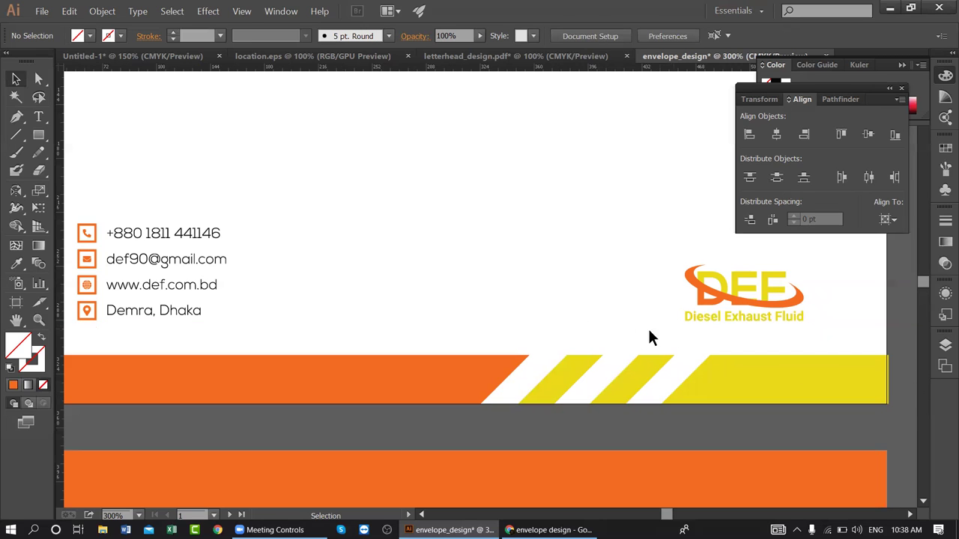
key(ctrl+1)
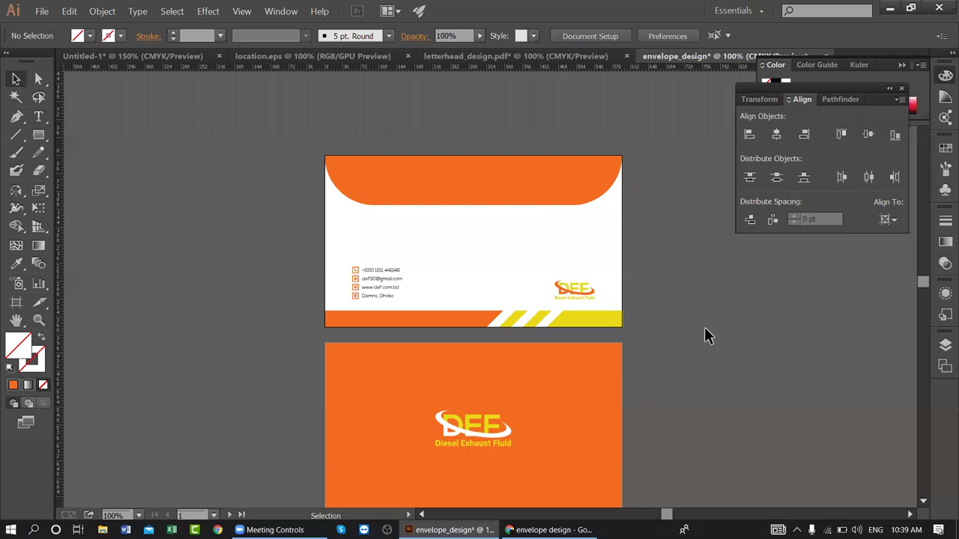
scroll(542, 207, down, 2)
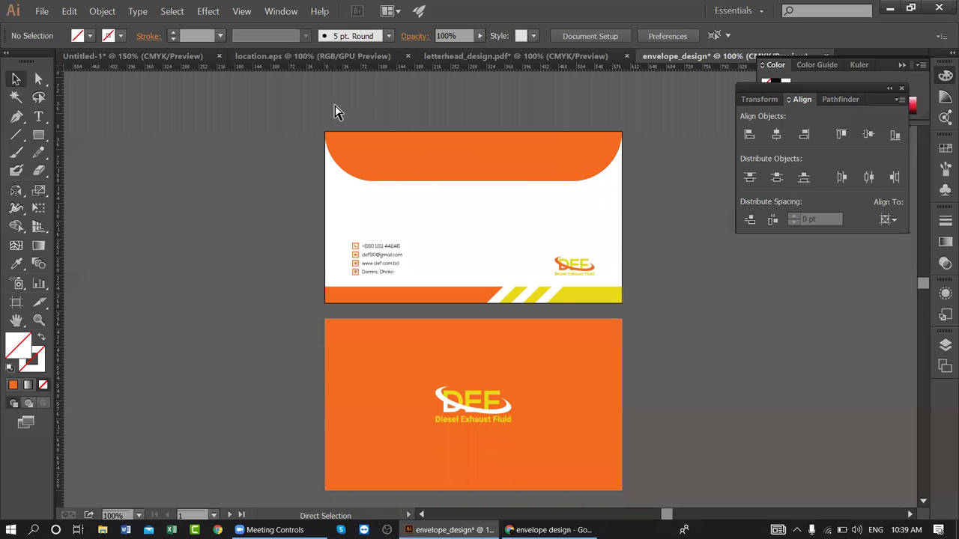
- Adjust an icon in the contact details group after two cancelled save attempts
key(ctrl+s)
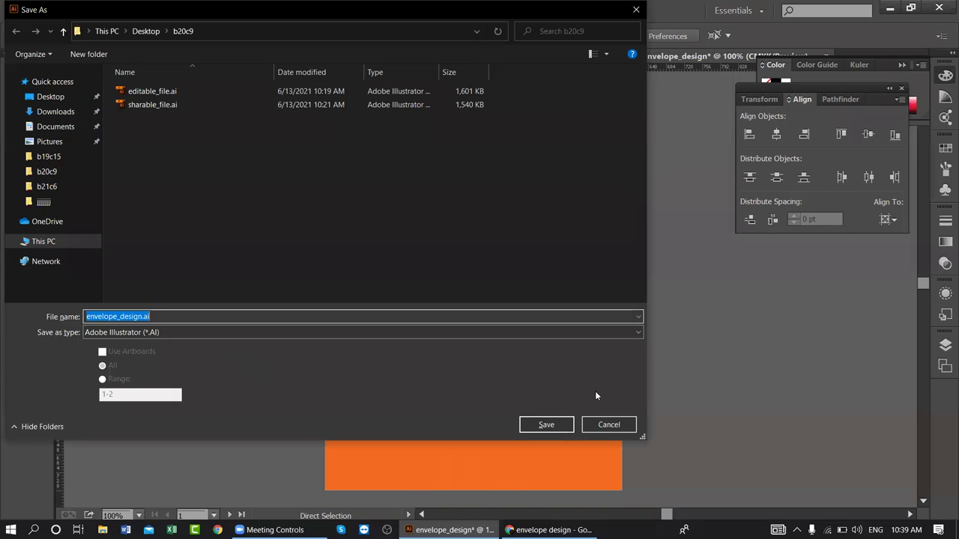
click(603, 425)
click(42, 10)
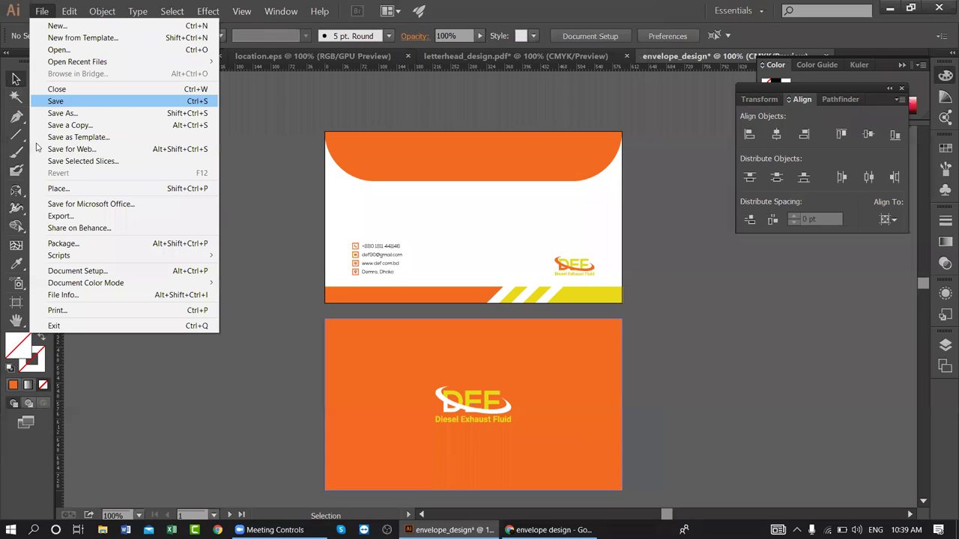
click(63, 113)
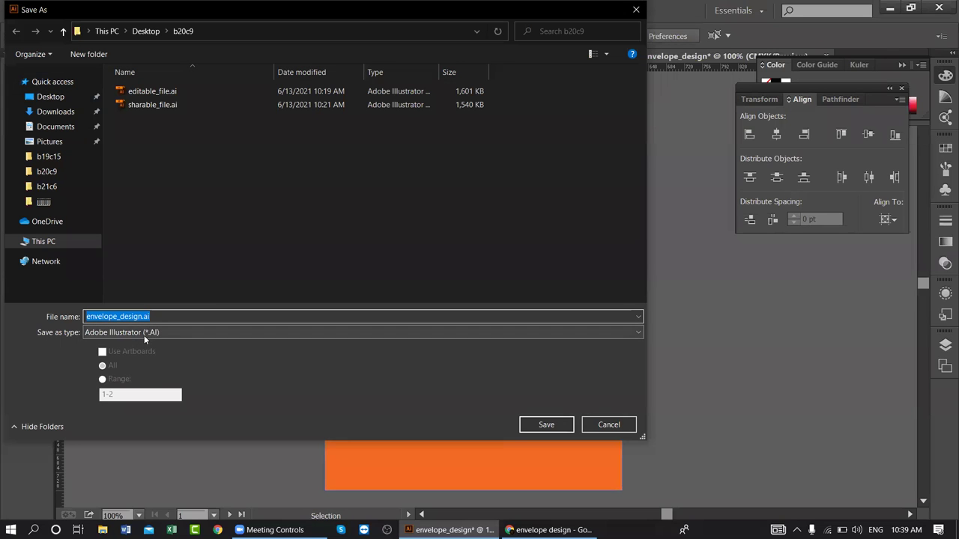
click(622, 426)
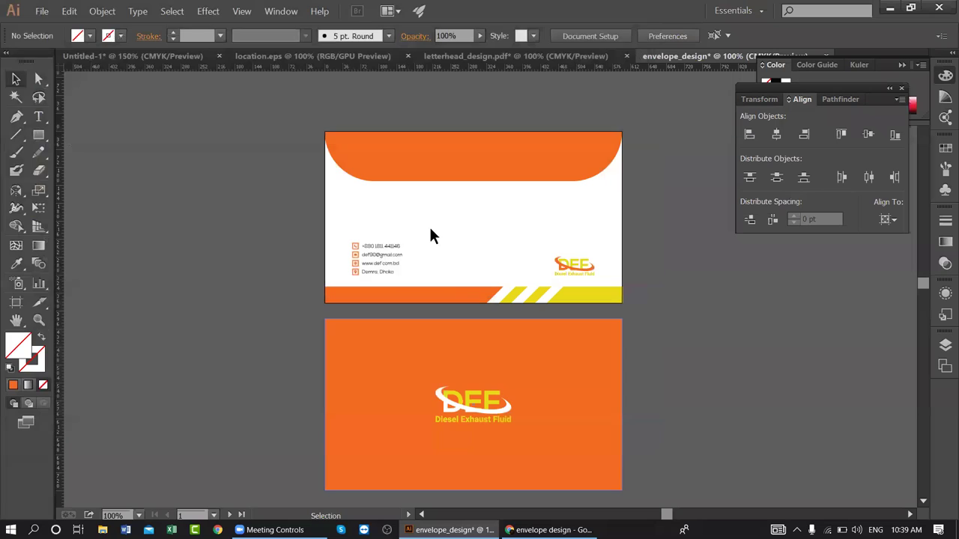
click(377, 245)
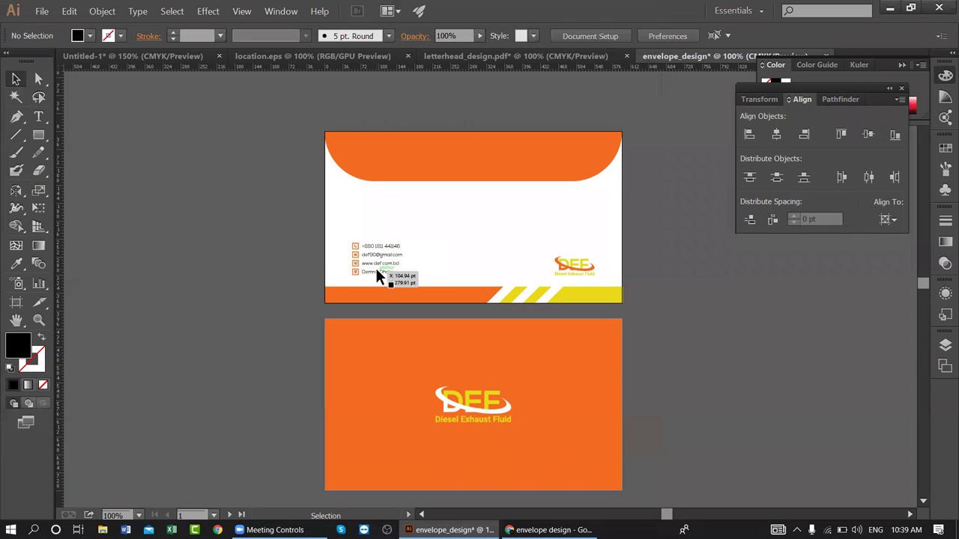
drag(366, 254, 358, 256)
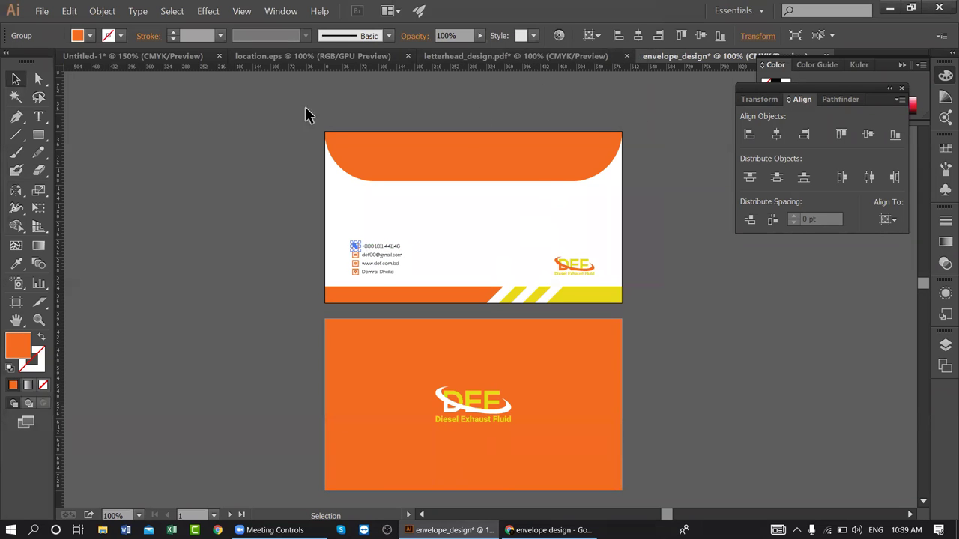
- Save as envelope_design.ai in Illustrator 10 format, accepting the older-format warning
click(42, 11)
click(75, 113)
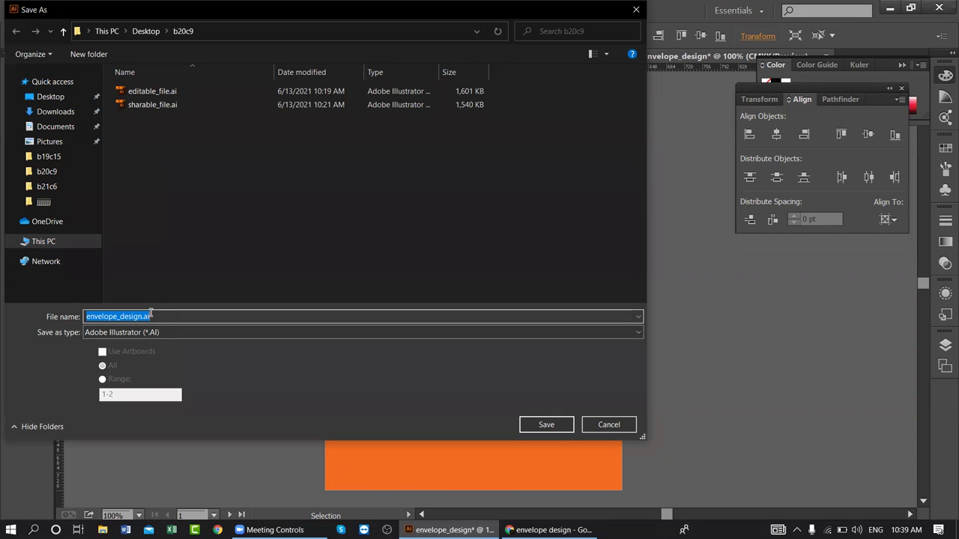
click(561, 426)
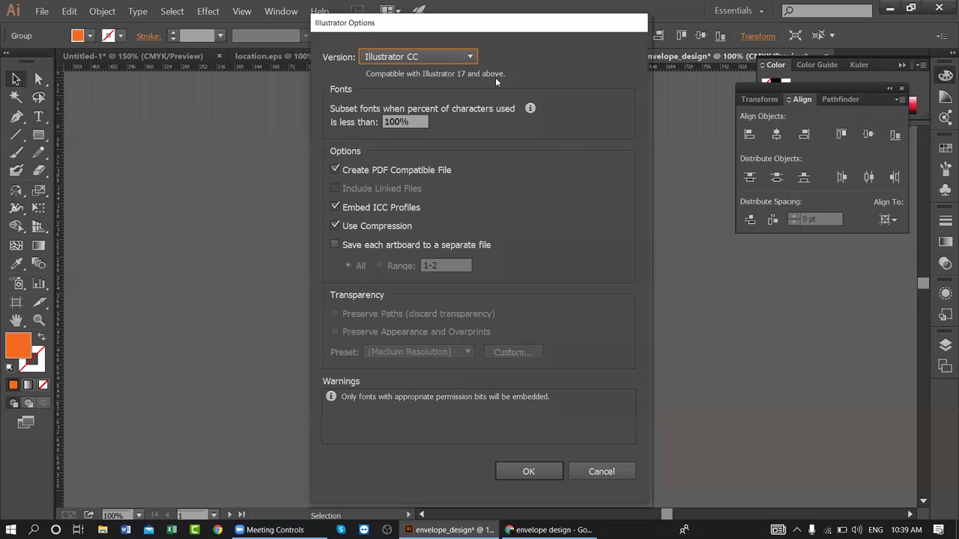
click(471, 58)
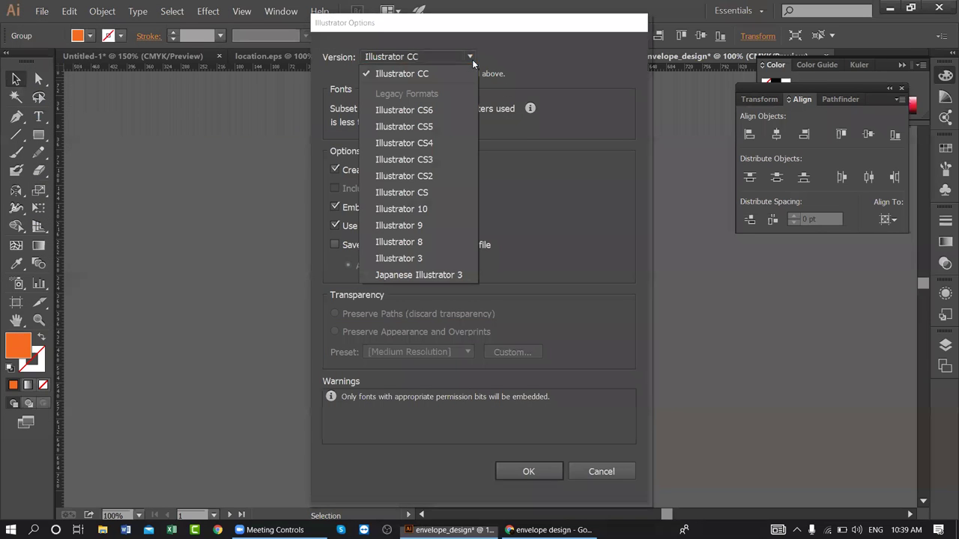
click(452, 207)
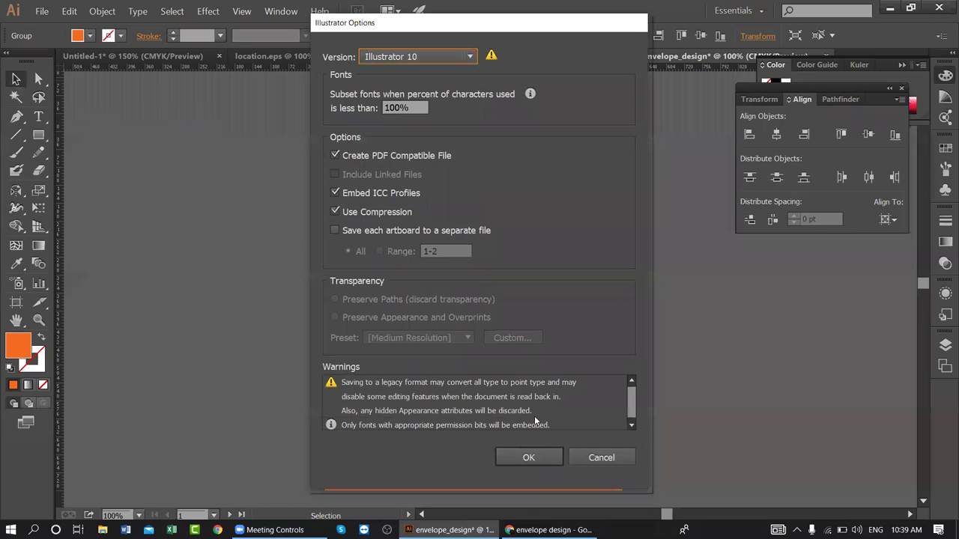
click(530, 456)
click(555, 291)
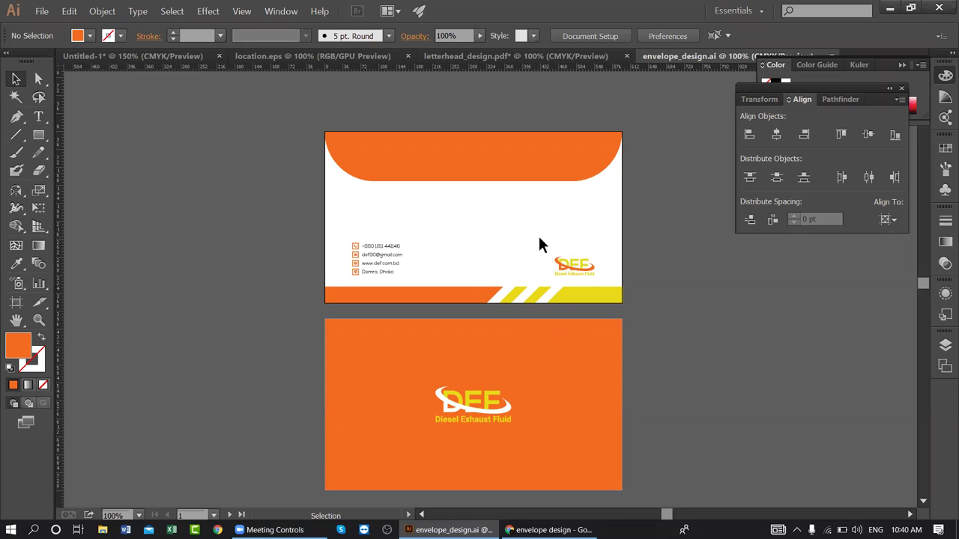
click(449, 162)
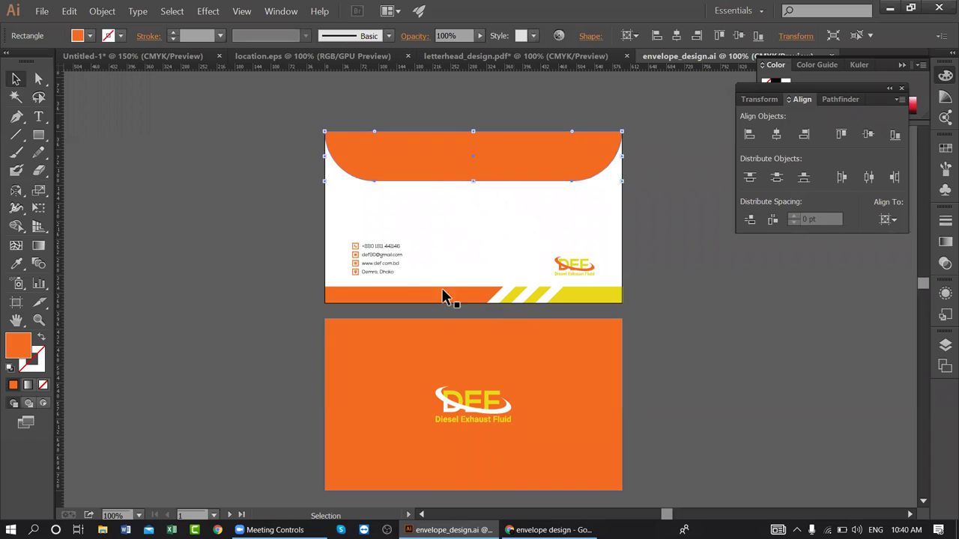
drag(420, 147, 722, 142)
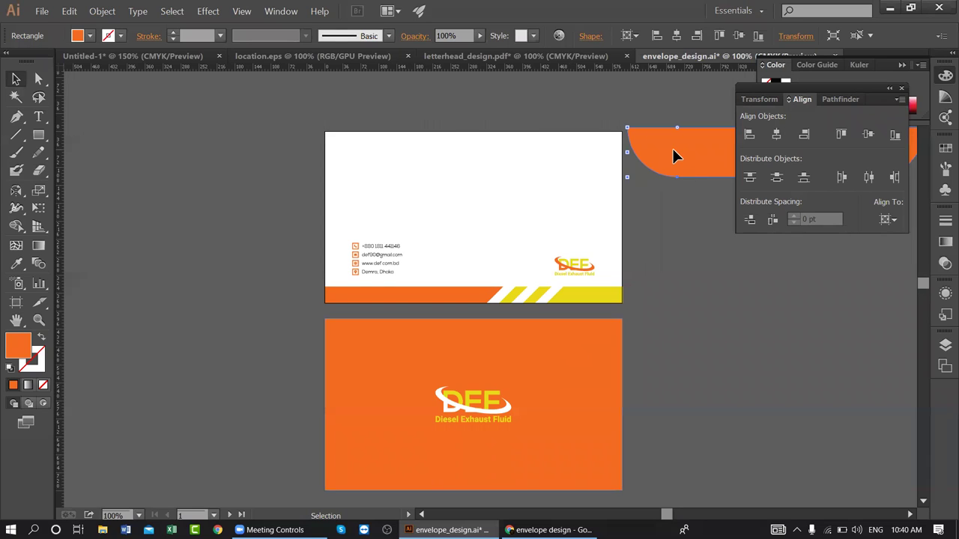
drag(732, 158, 555, 195)
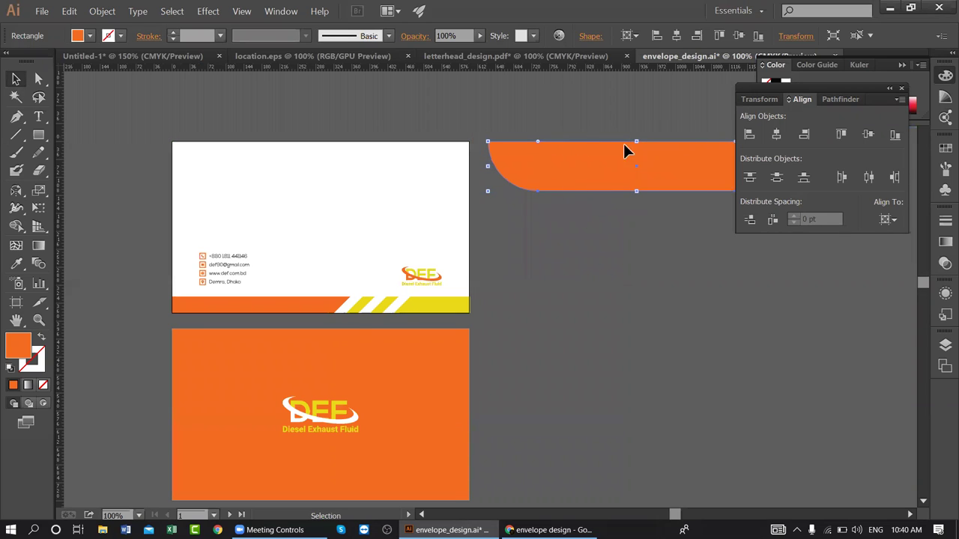
drag(559, 159, 567, 194)
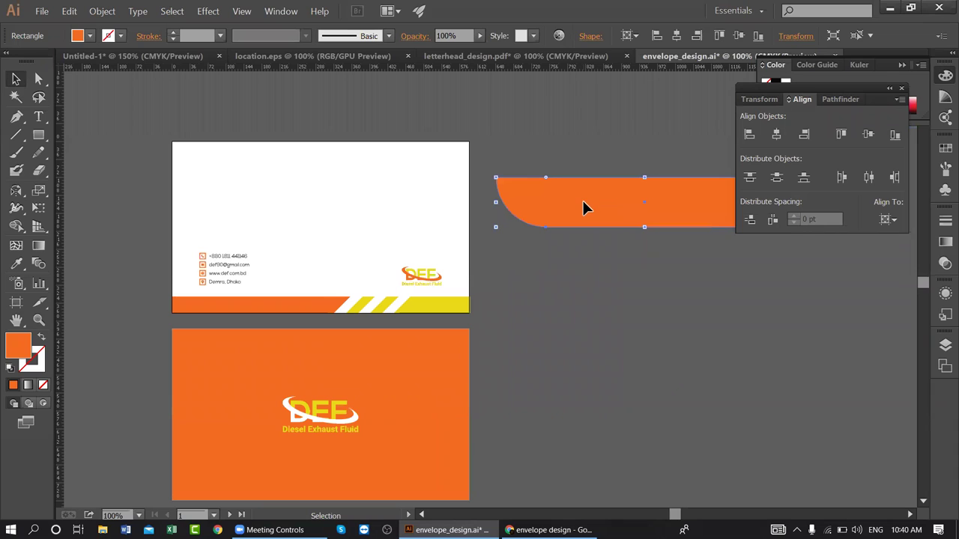
key(ctrl+z)
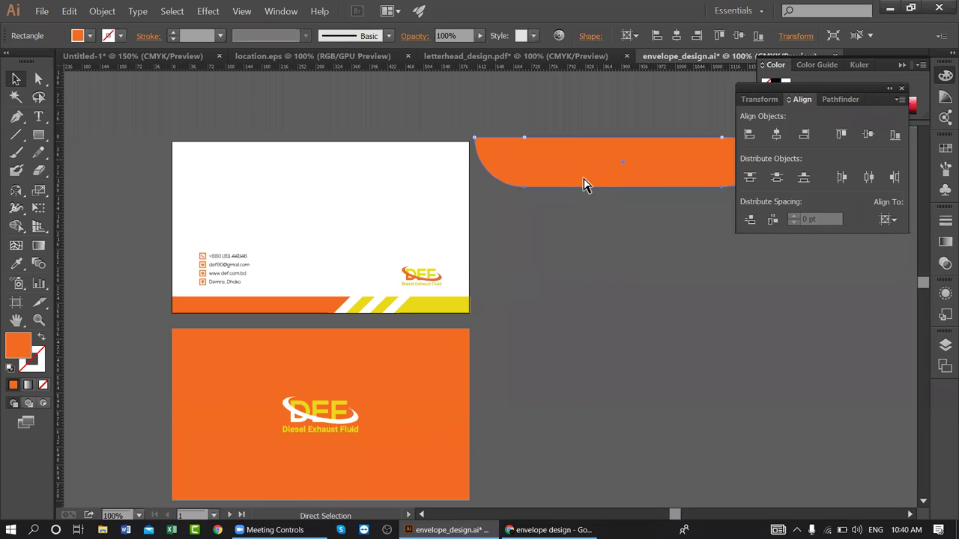
key(ctrl+z)
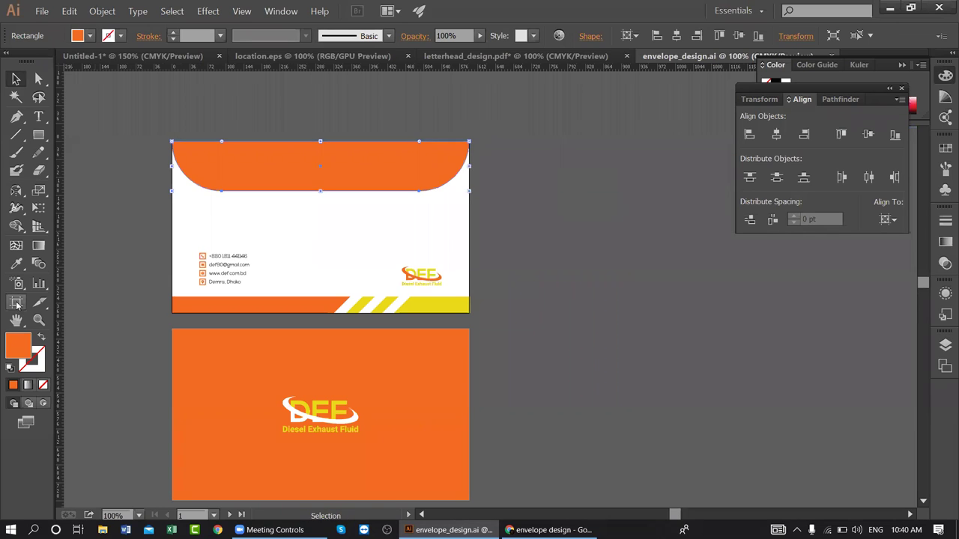
- Duplicate the envelope front artboard to the right and shrink it to the flap's height
click(16, 303)
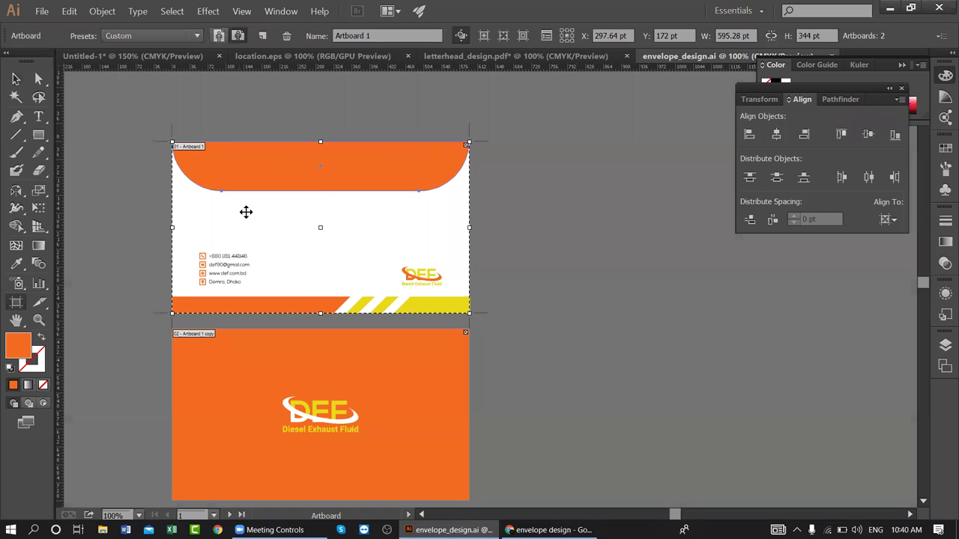
drag(247, 216, 551, 219)
drag(620, 313, 621, 191)
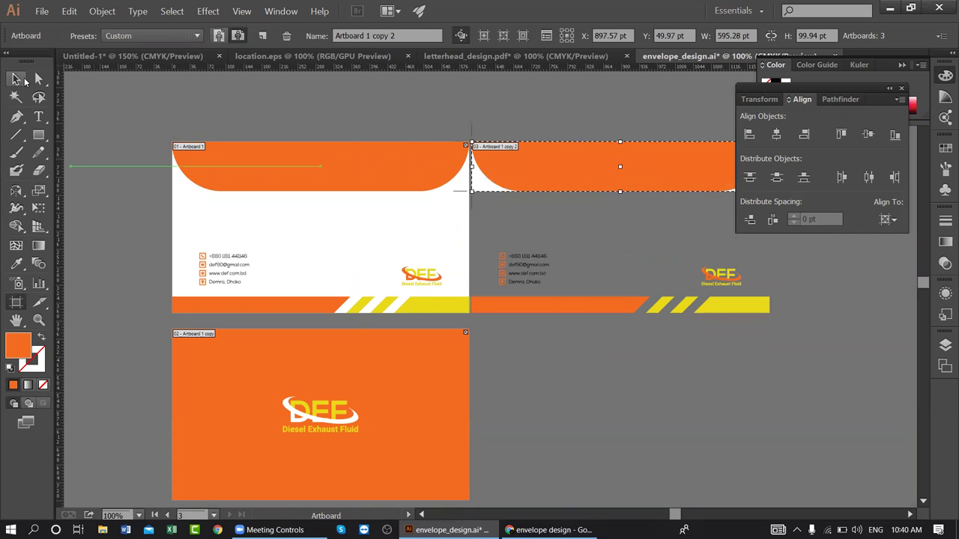
click(15, 79)
- Delete the duplicate contact/logo/stripe group and the front's old orange curved top shape
scroll(597, 327, right, 3)
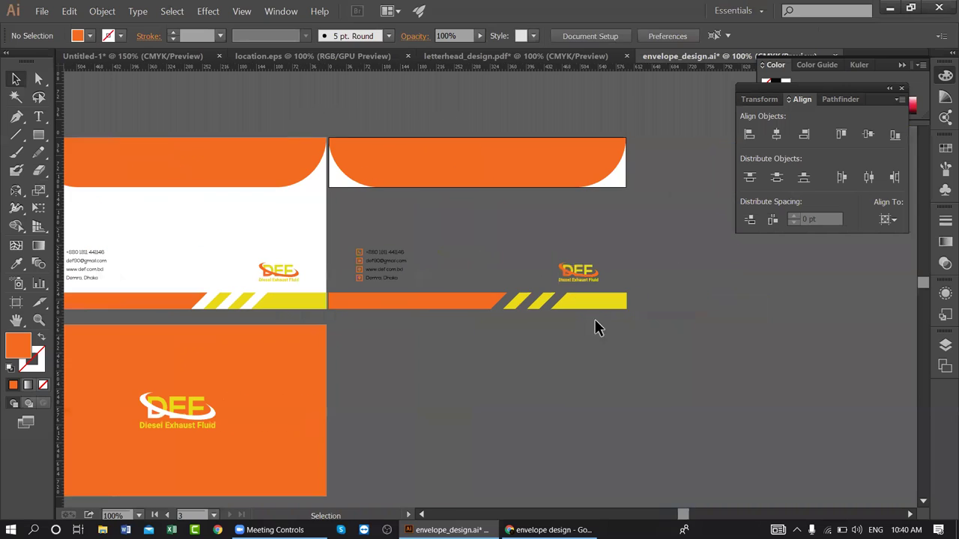
click(405, 253)
key(Delete)
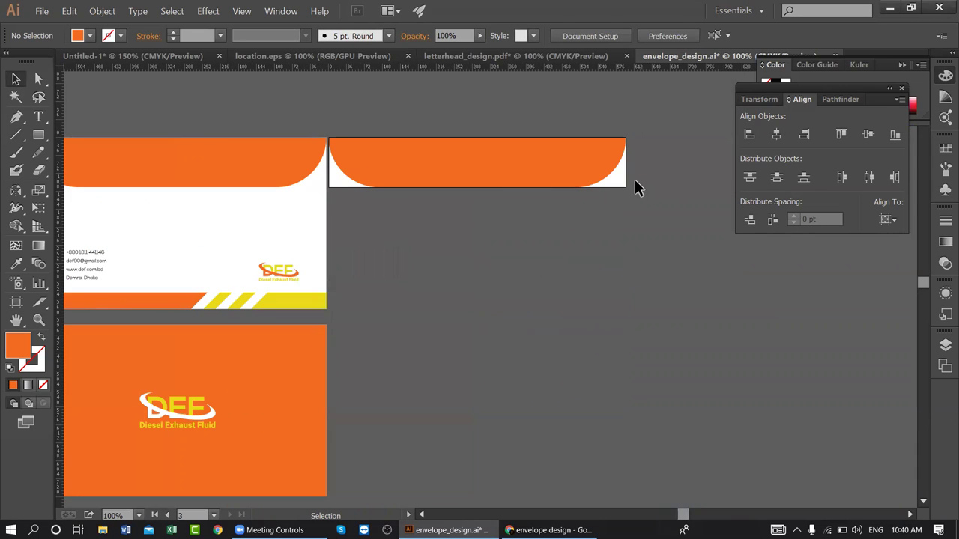
click(522, 158)
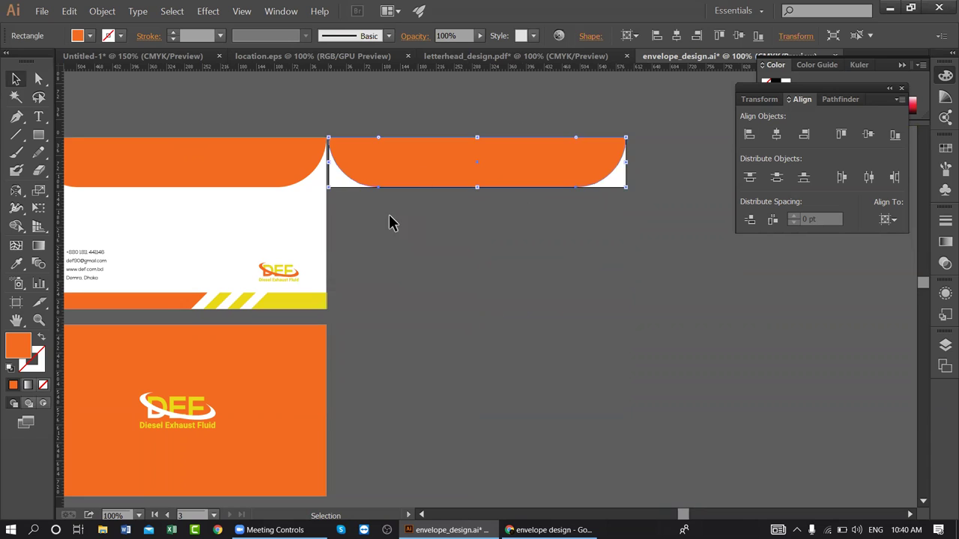
click(450, 217)
click(280, 156)
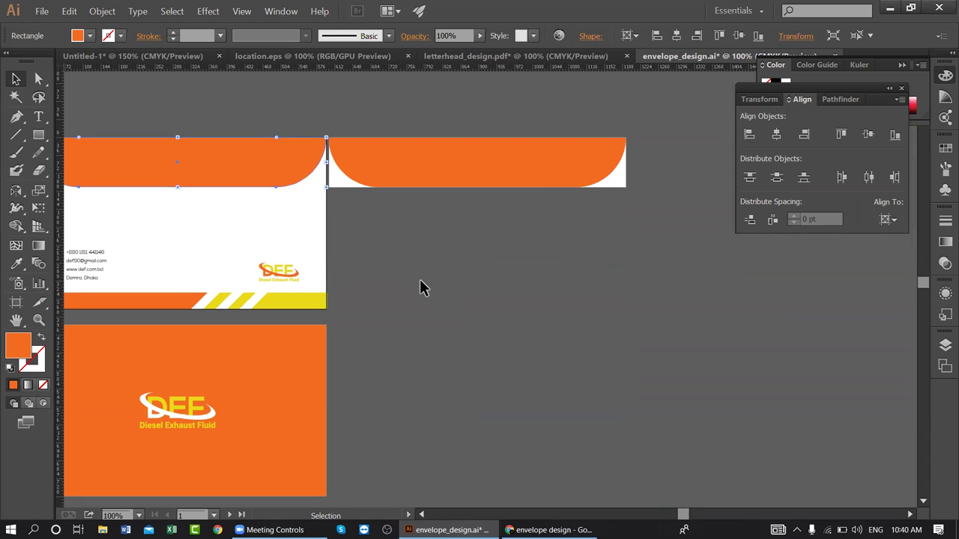
key(Delete)
- Restore the curved orange band across the envelope front's top and recentre the view
click(512, 161)
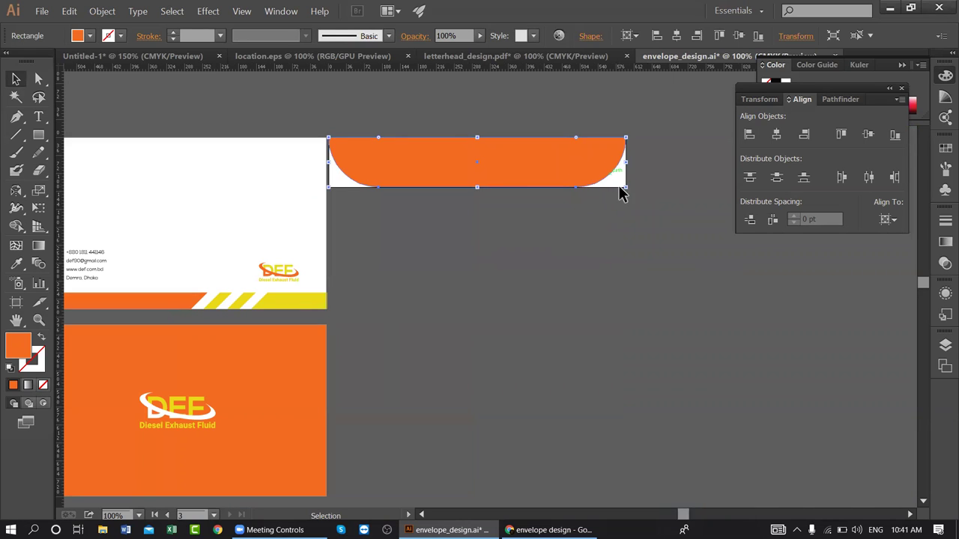
click(500, 261)
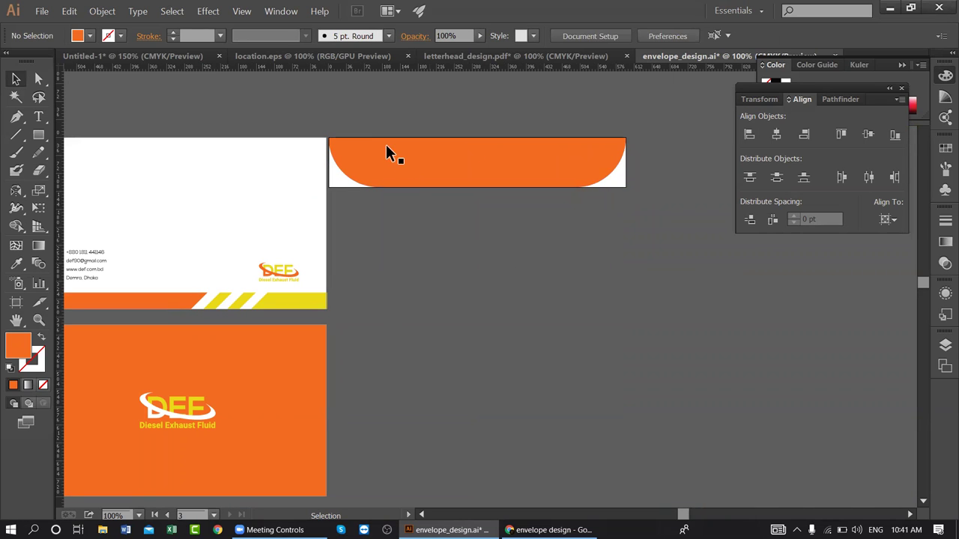
drag(411, 182, 531, 184)
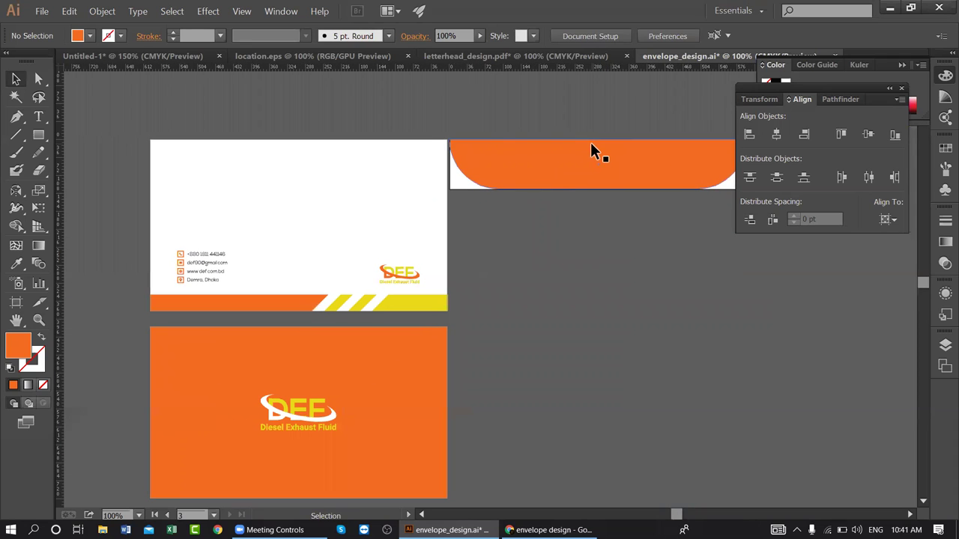
key(ctrl+z)
key(ctrl+z)
key(ctrl+z)
key(ctrl+z)
drag(537, 230, 539, 230)
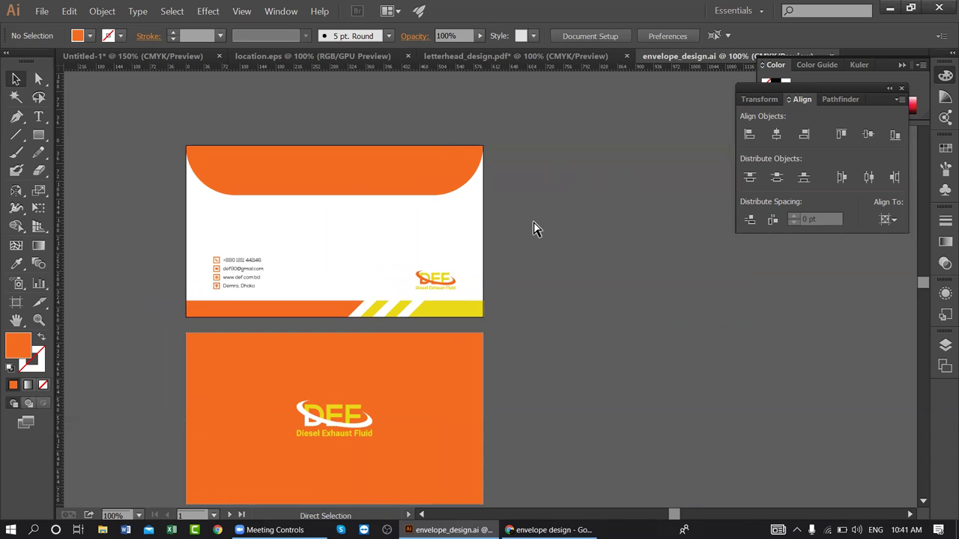
- Go back from the envelope results to preview the first letterhead design image
click(546, 529)
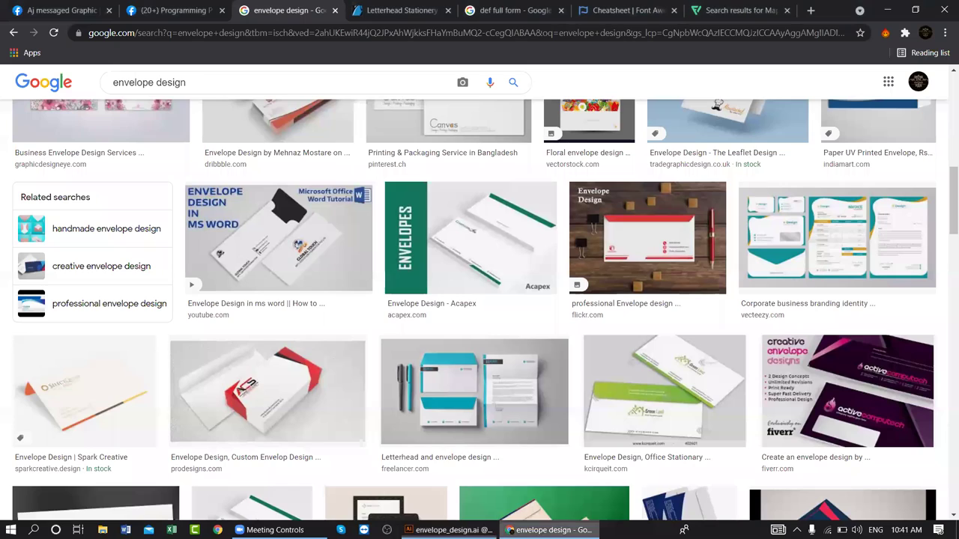
scroll(738, 164, up, 3)
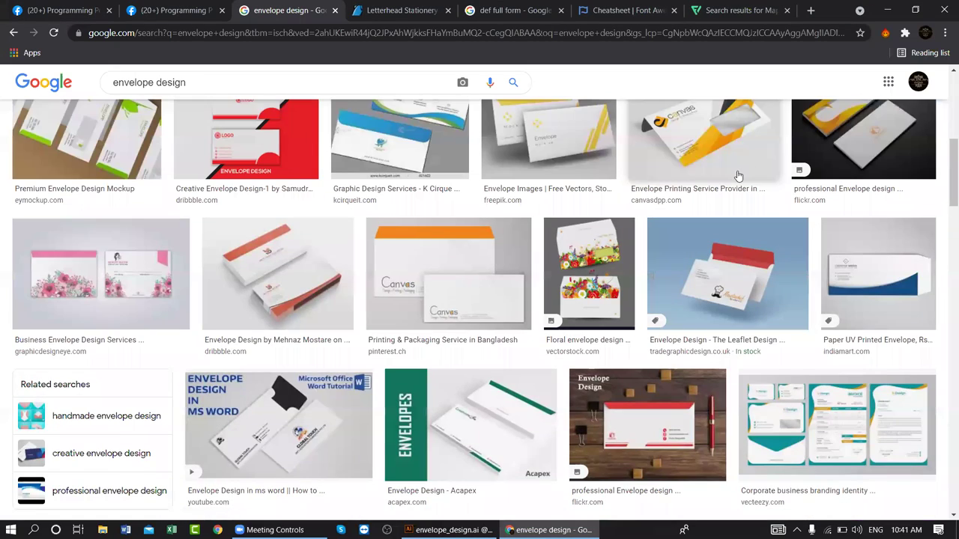
scroll(738, 176, up, 5)
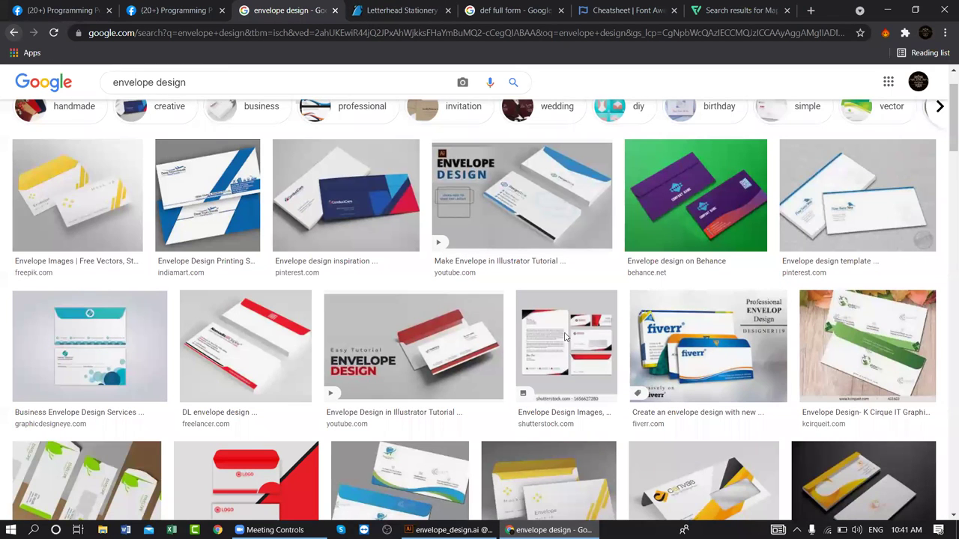
key(alt+Left)
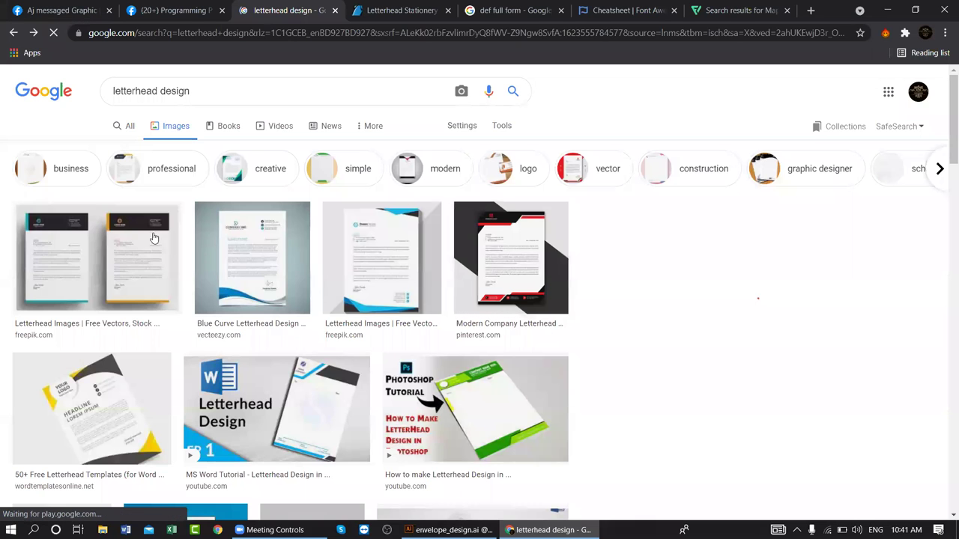
click(154, 239)
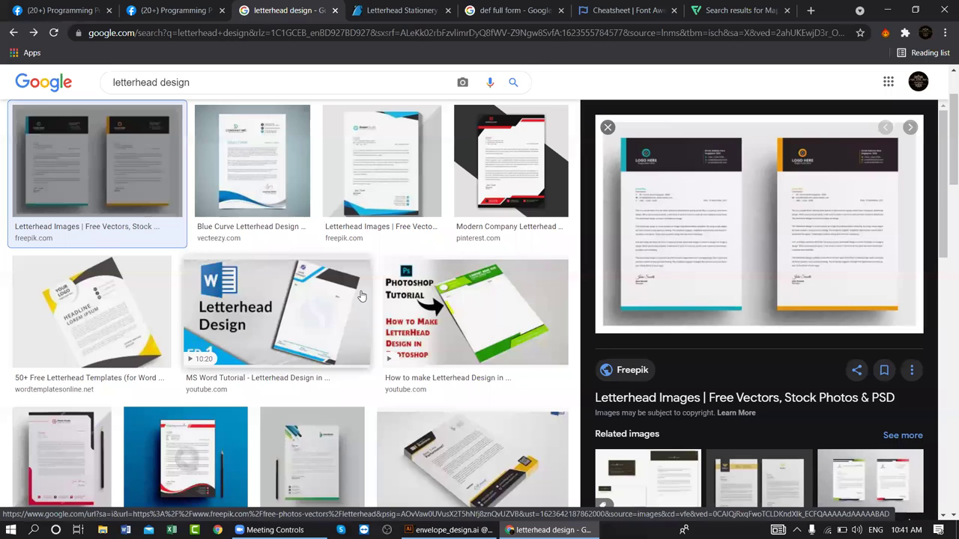
- Return to the envelope results and preview the Shutterstock envelope stationery image
click(33, 32)
scroll(349, 203, down, 4)
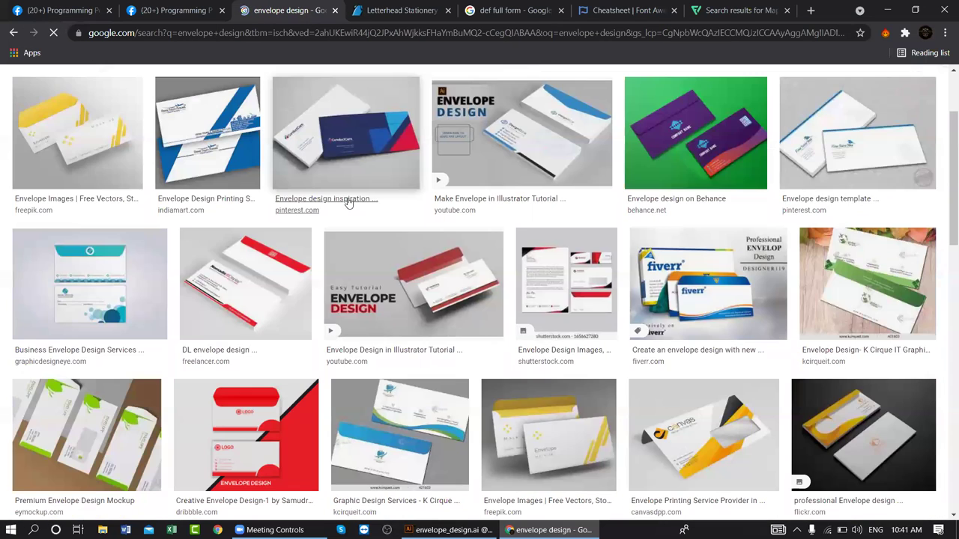
click(569, 165)
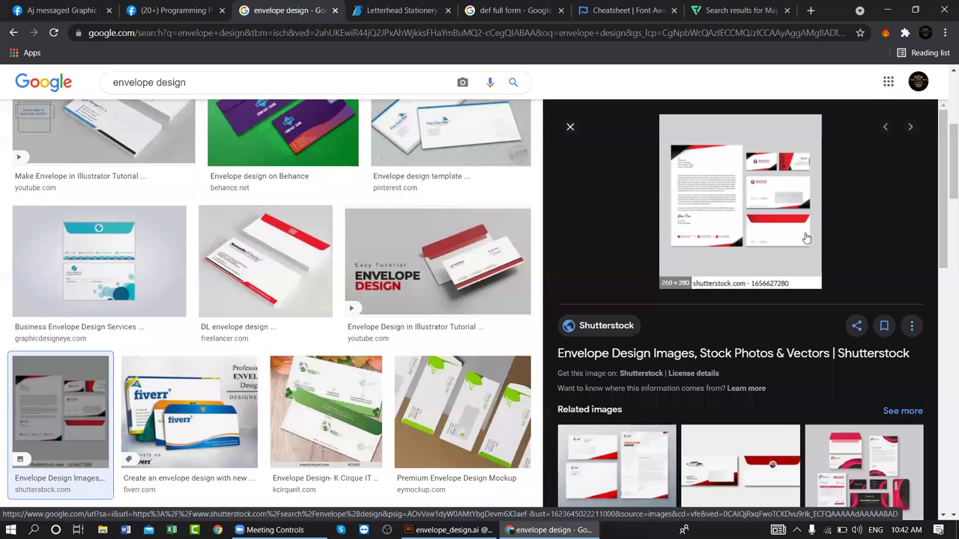
- Close the Shutterstock preview, browse the envelope results, and return to envelope_design.ai in Illustrator
click(571, 129)
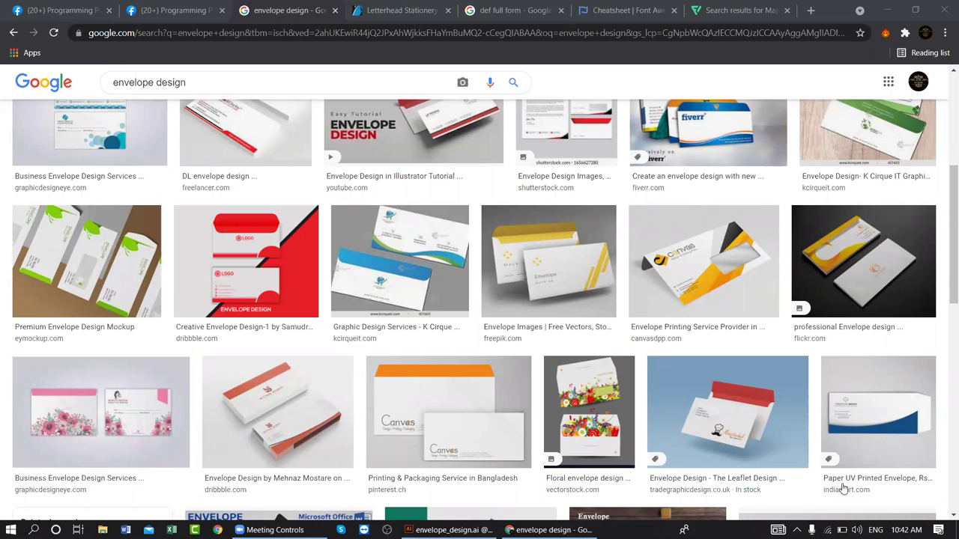
scroll(193, 322, down, 3)
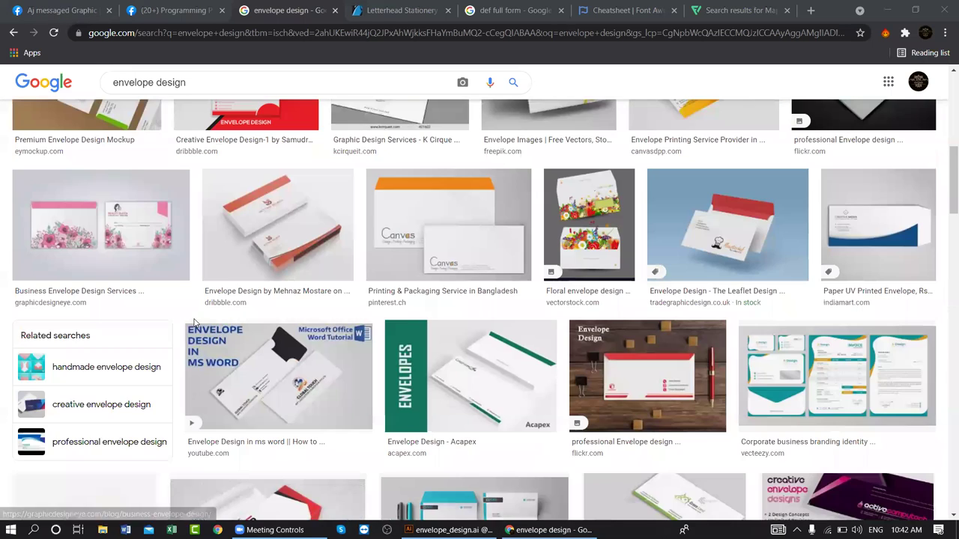
scroll(193, 322, down, 4)
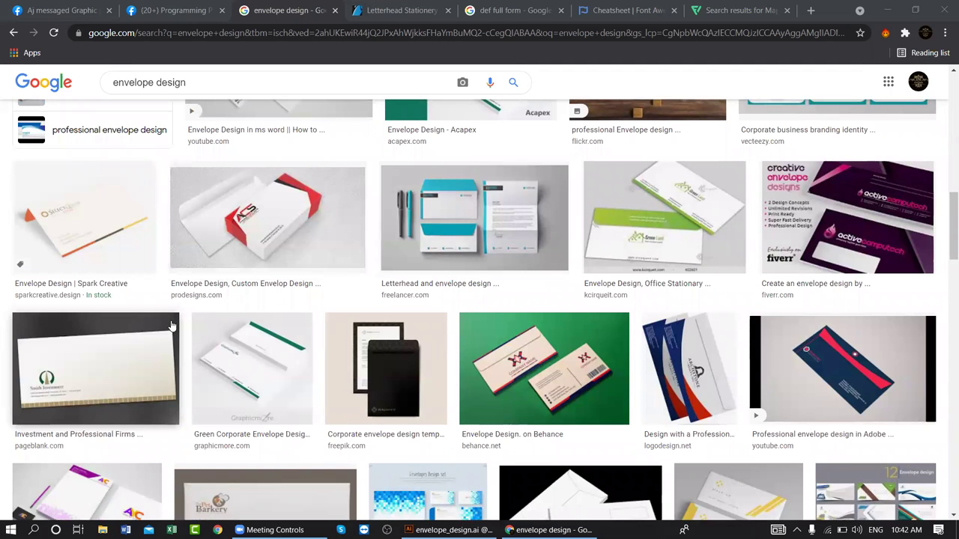
scroll(171, 326, down, 3)
scroll(224, 322, down, 2)
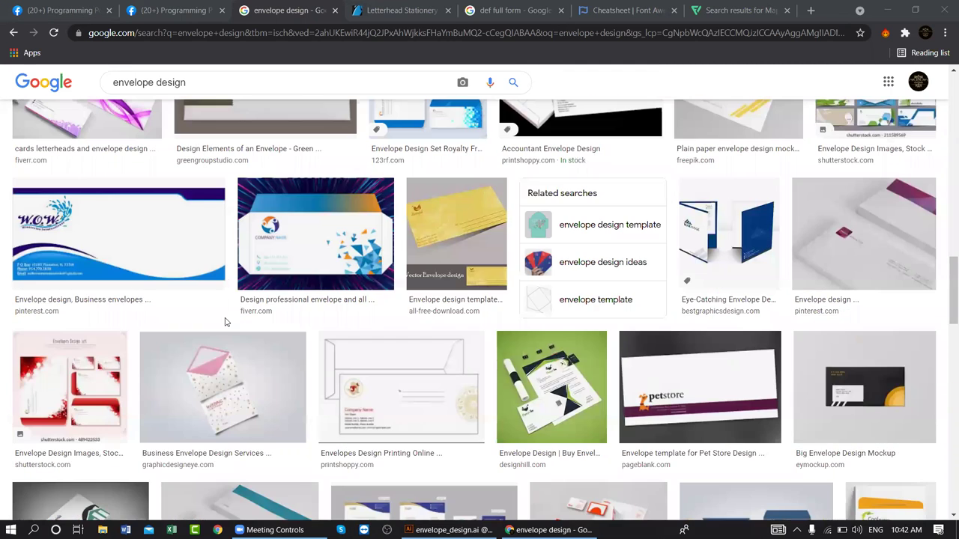
scroll(235, 319, up, 1)
scroll(374, 255, up, 2)
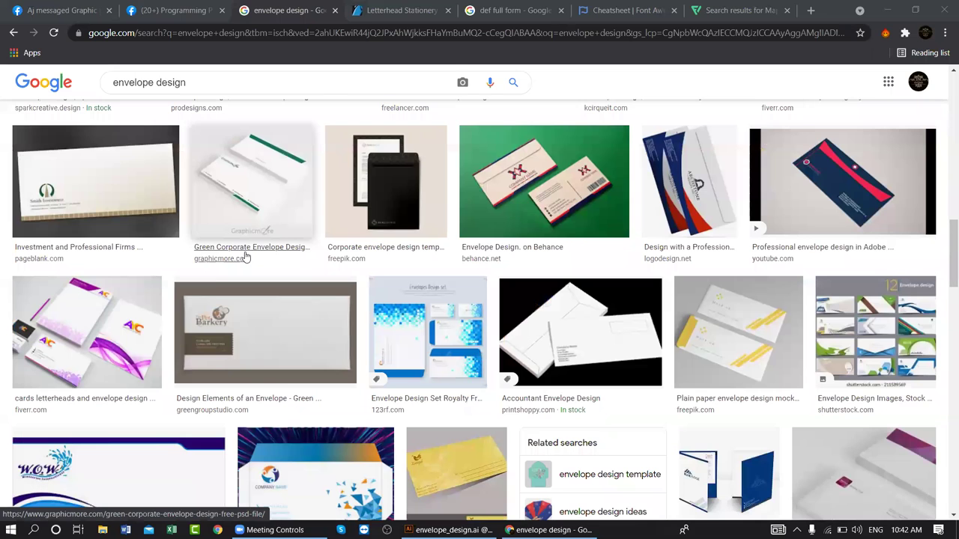
scroll(304, 258, up, 4)
scroll(304, 258, up, 3)
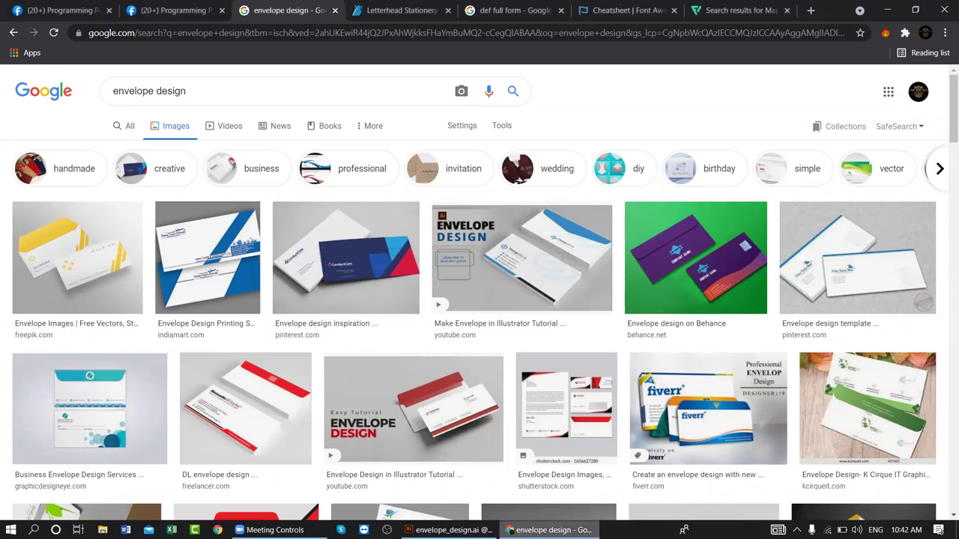
click(447, 529)
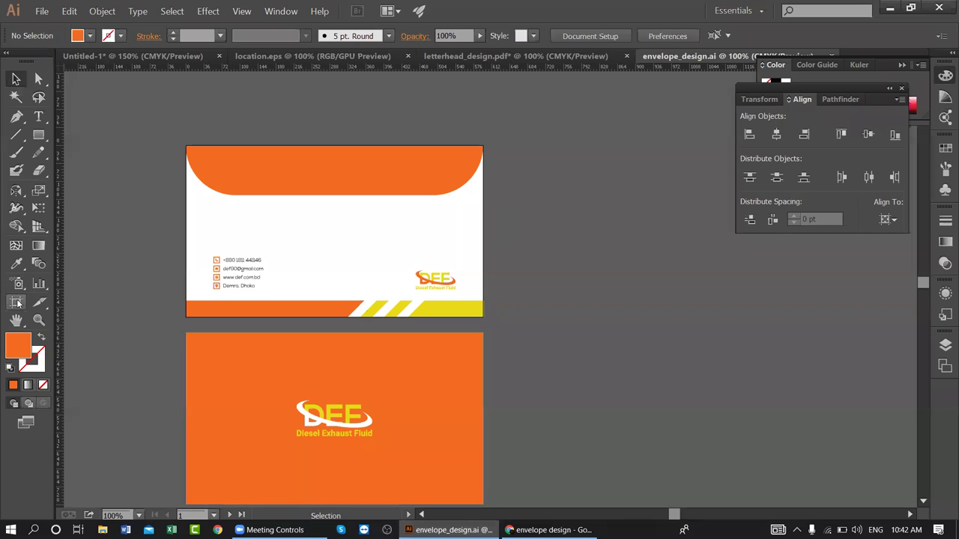
- Create a new A4 document with File > New
click(42, 12)
click(82, 25)
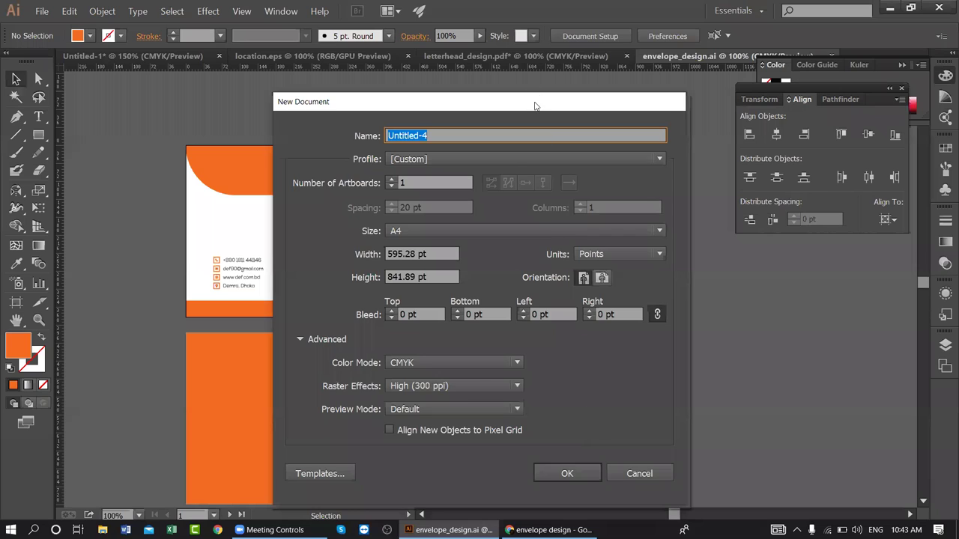
drag(535, 106, 537, 68)
click(587, 441)
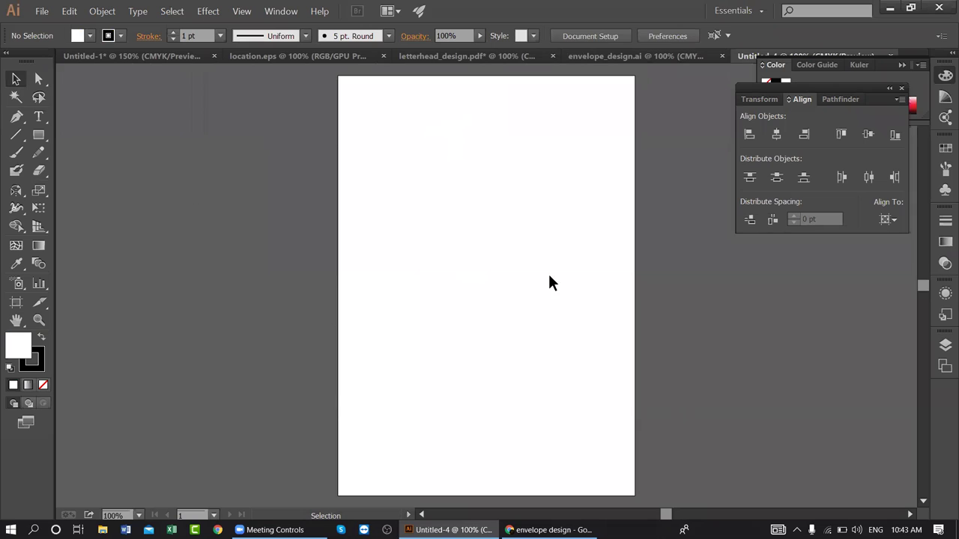
- Shorten the artboard to 416 pt landscape height and duplicate it directly below
click(16, 301)
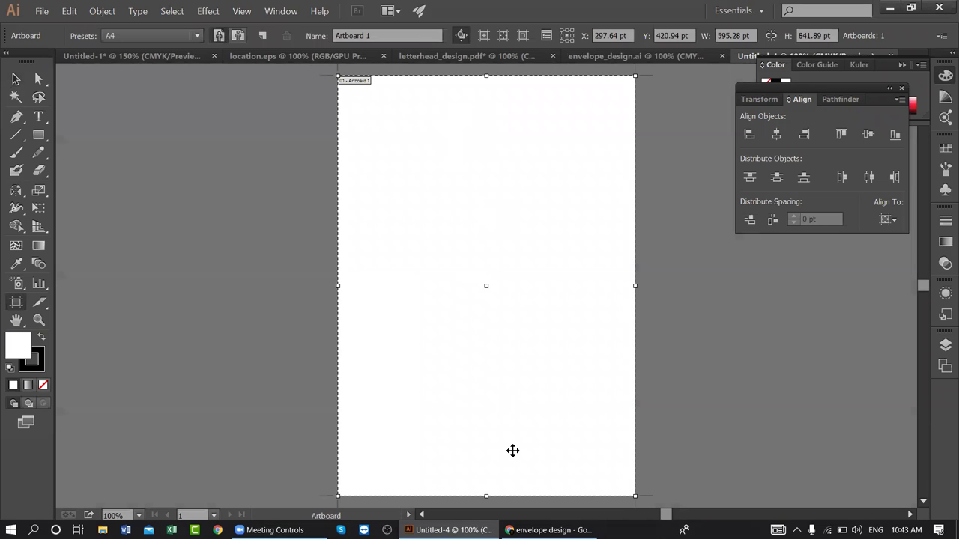
drag(486, 495, 488, 283)
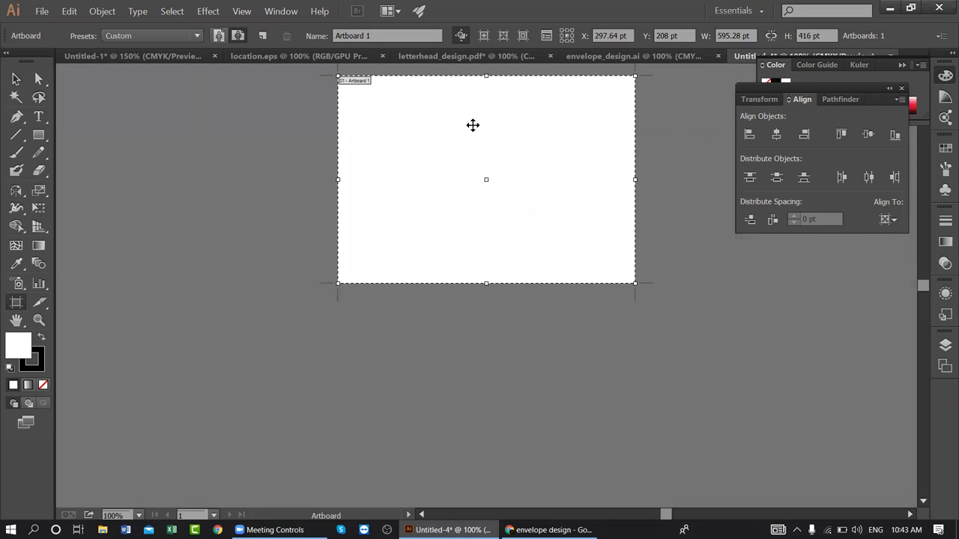
drag(473, 129, 476, 357)
drag(529, 295, 530, 295)
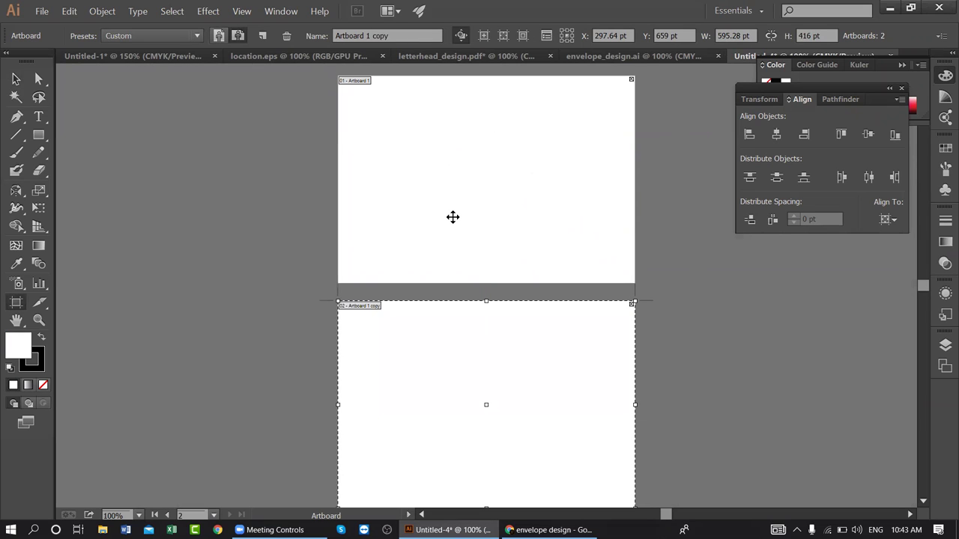